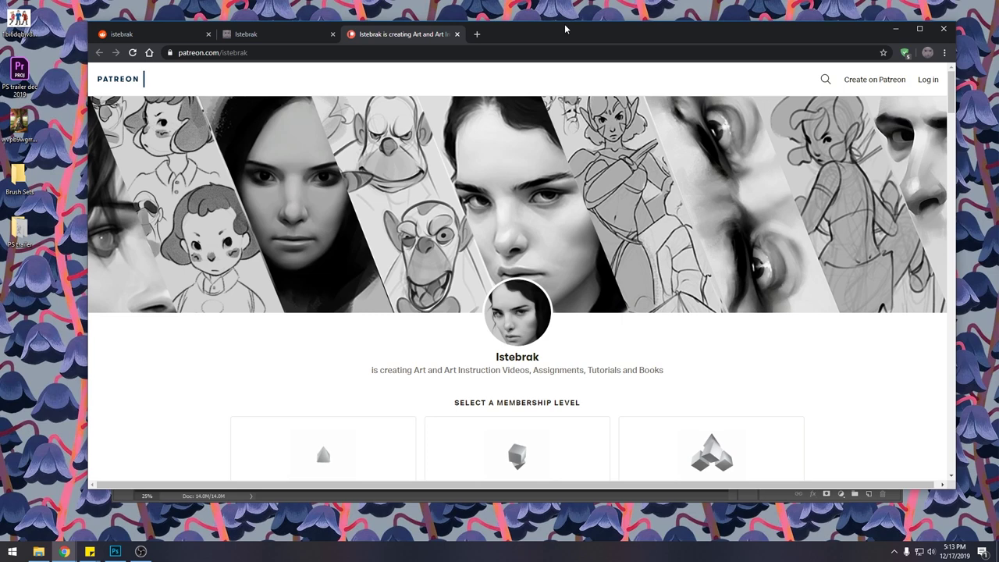
- Open the Windows date and calendar flyout over the Istebrak Patreon page
left_click(954, 551)
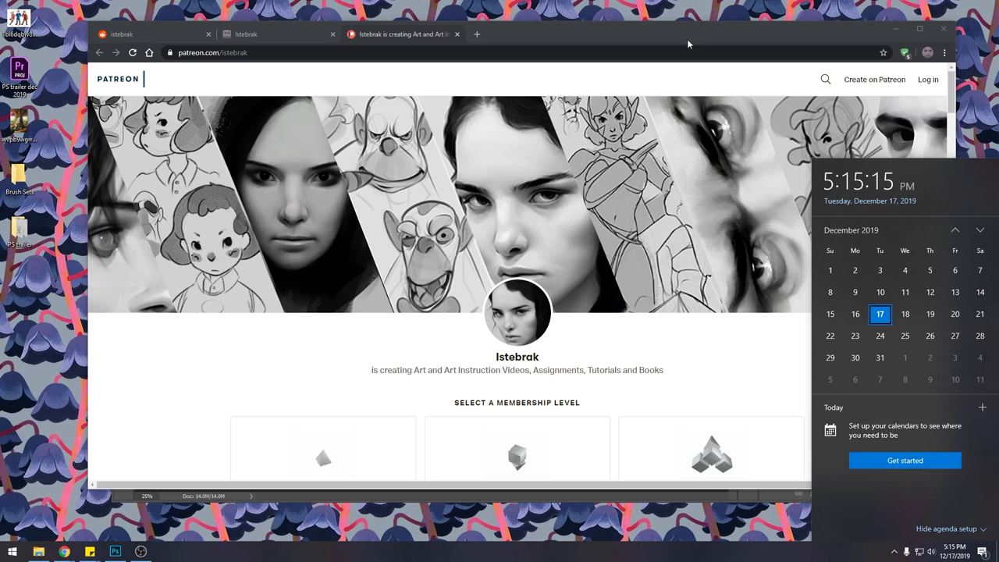
- Dismiss the calendar, then go via the istebrak.com tab to the r/istebrak subreddit tab
left_click(646, 32)
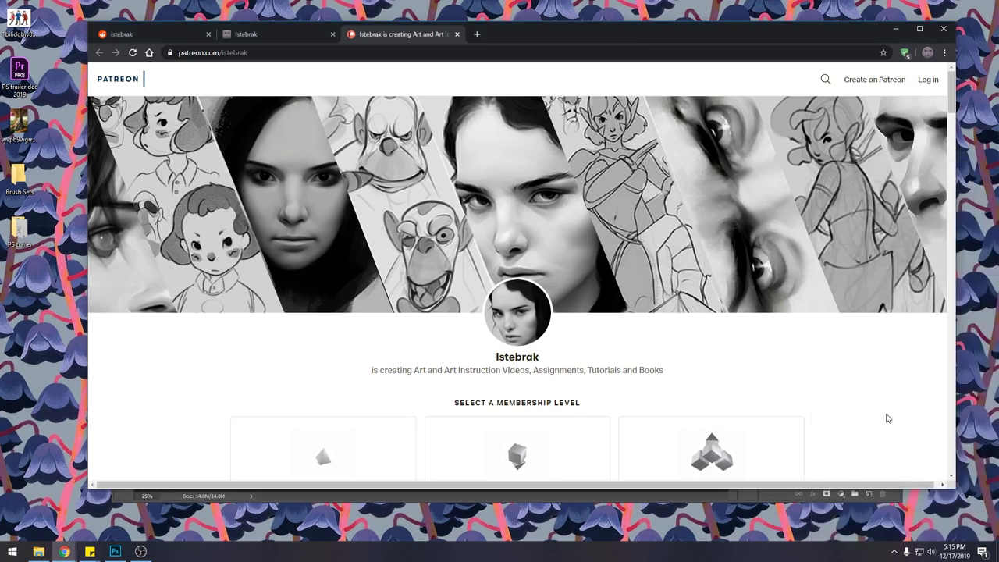
left_click(250, 34)
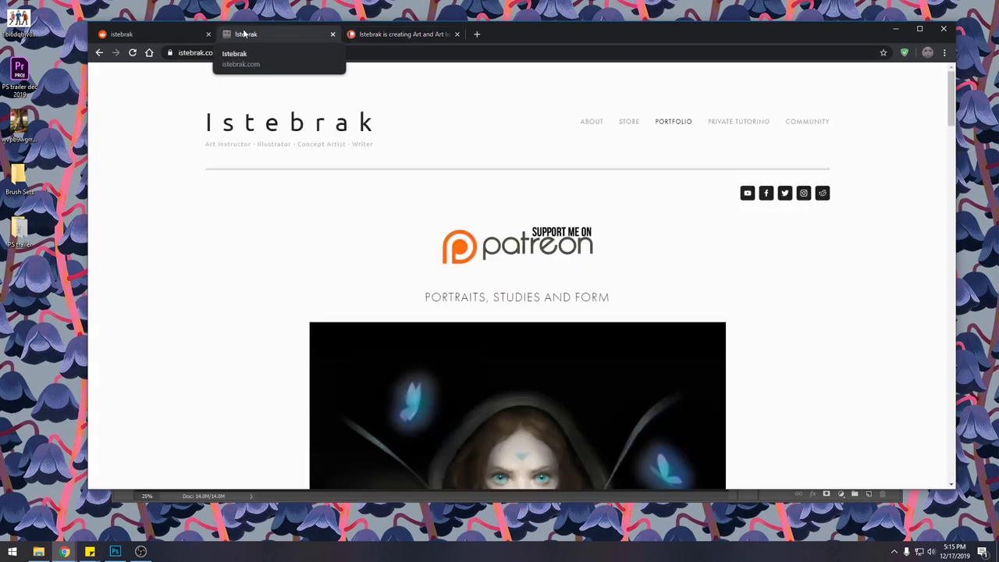
left_click(154, 33)
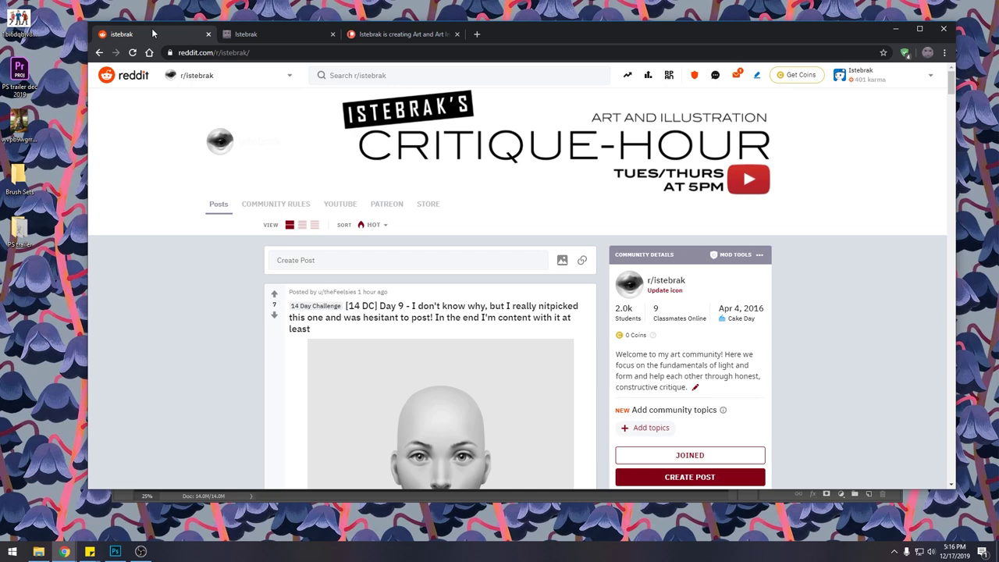
- Browse the Patreon page and highlight the subreddit's 2.0k Students figure
left_click(395, 34)
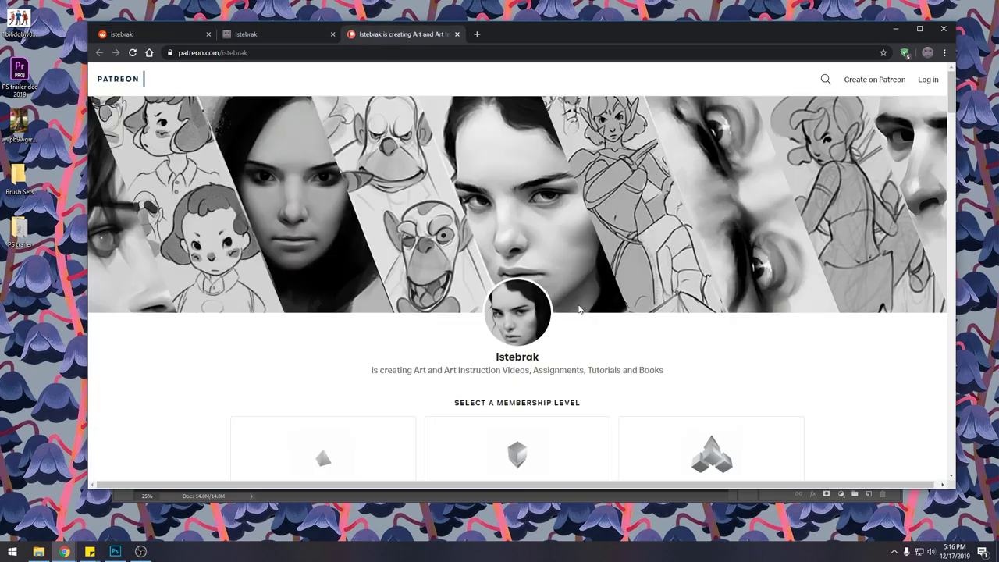
scroll(839, 326, "down", 2)
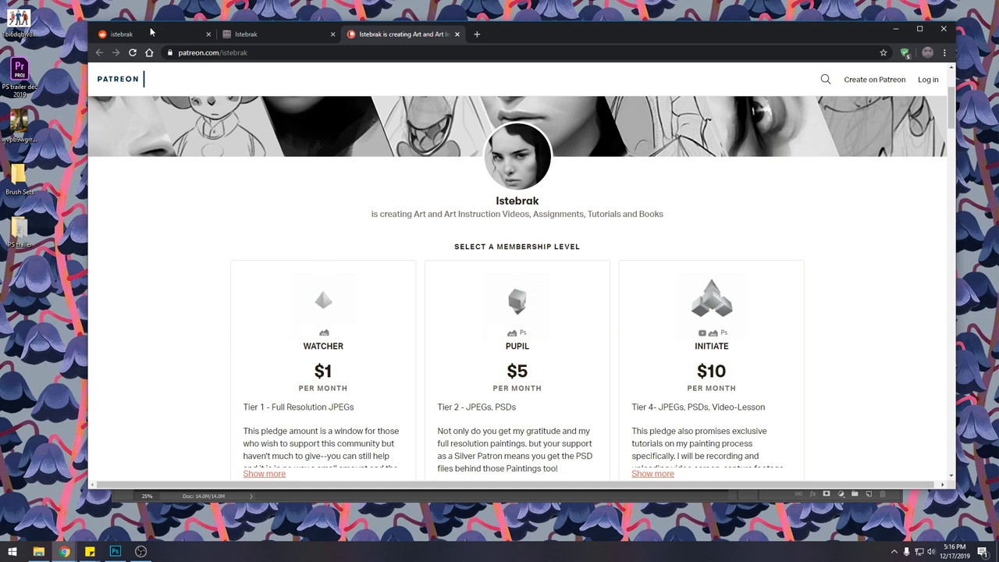
key("ctrl+1")
left_click_drag(632, 311, 615, 309)
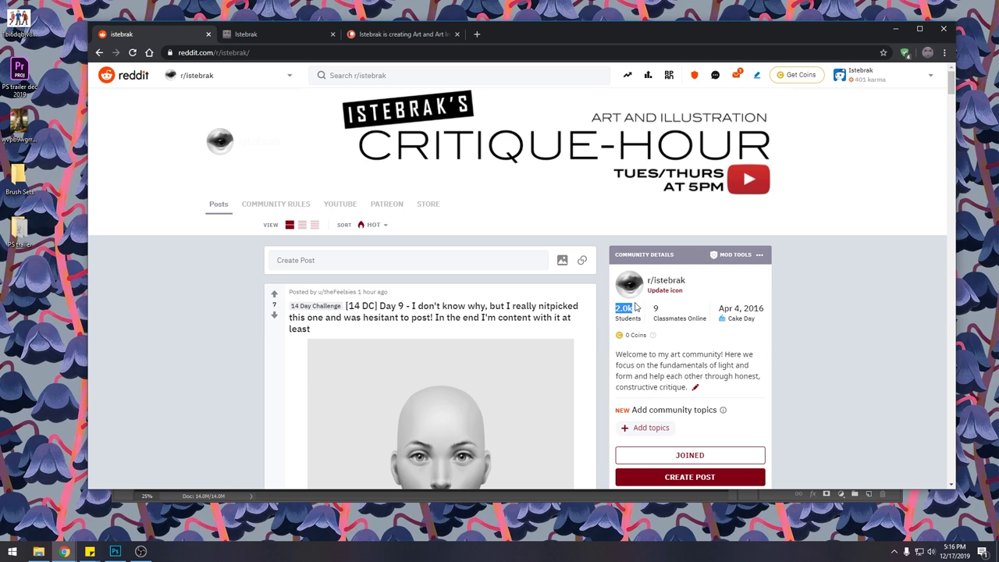
mouse_move(634, 307)
left_click(418, 33)
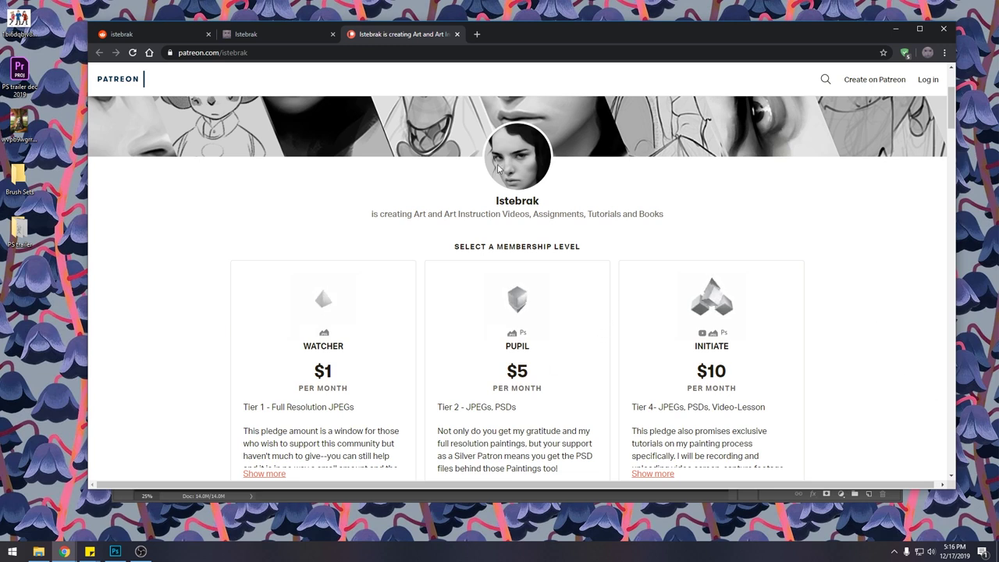
- Open the subreddit in a new tab from istebrak.com, then minimize Chrome
left_click(265, 33)
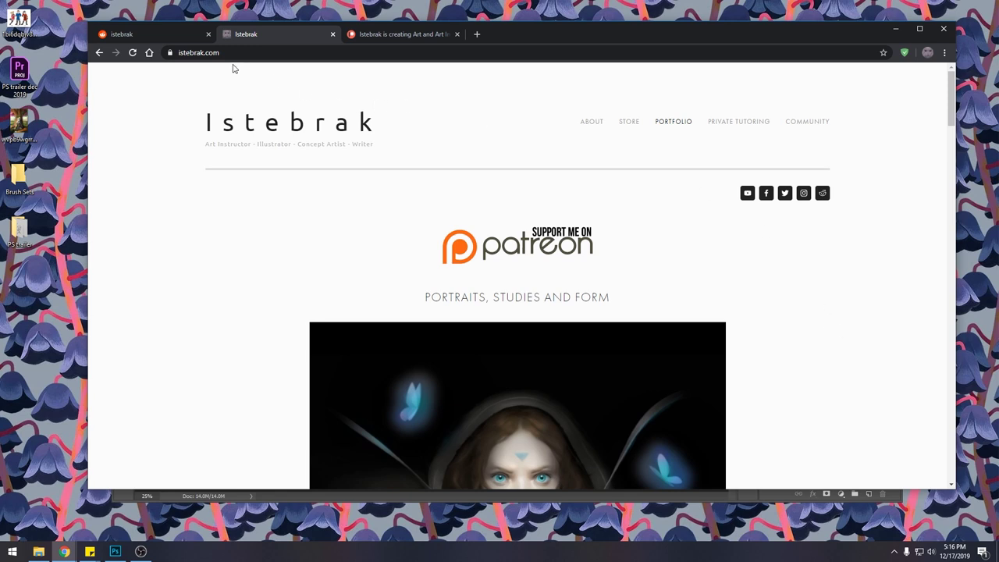
left_click(822, 194)
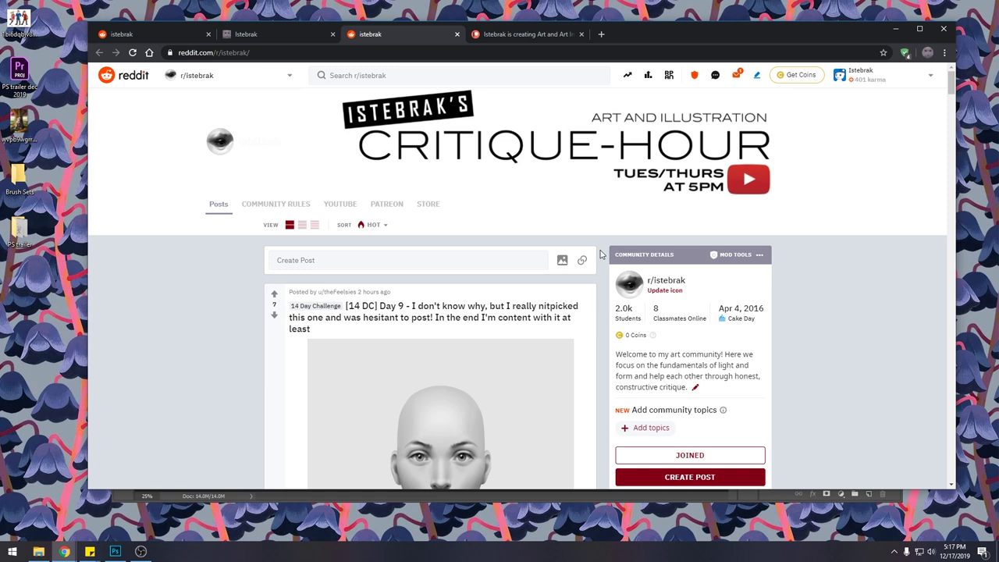
scroll(601, 253, "down", 5)
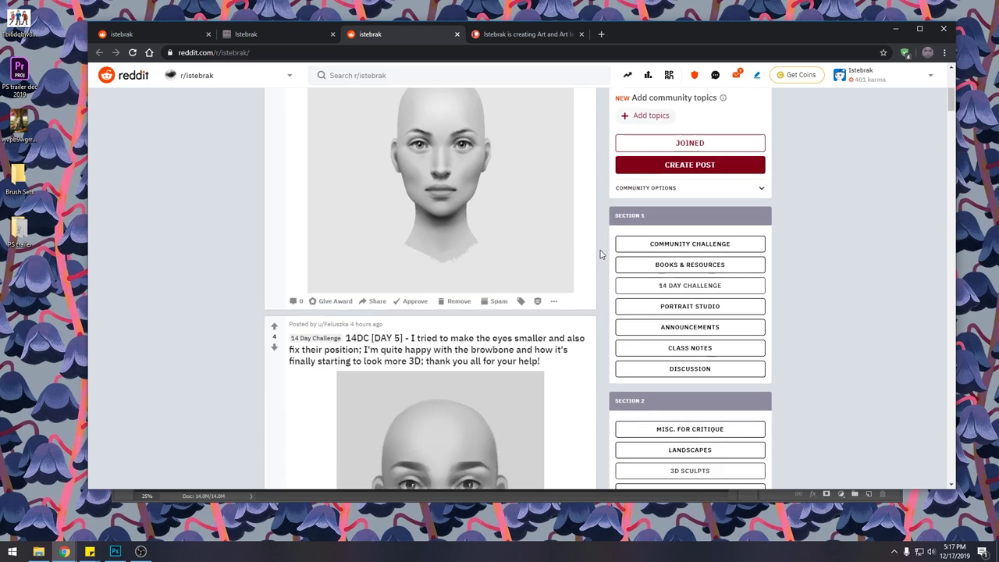
scroll(601, 254, "up", 5)
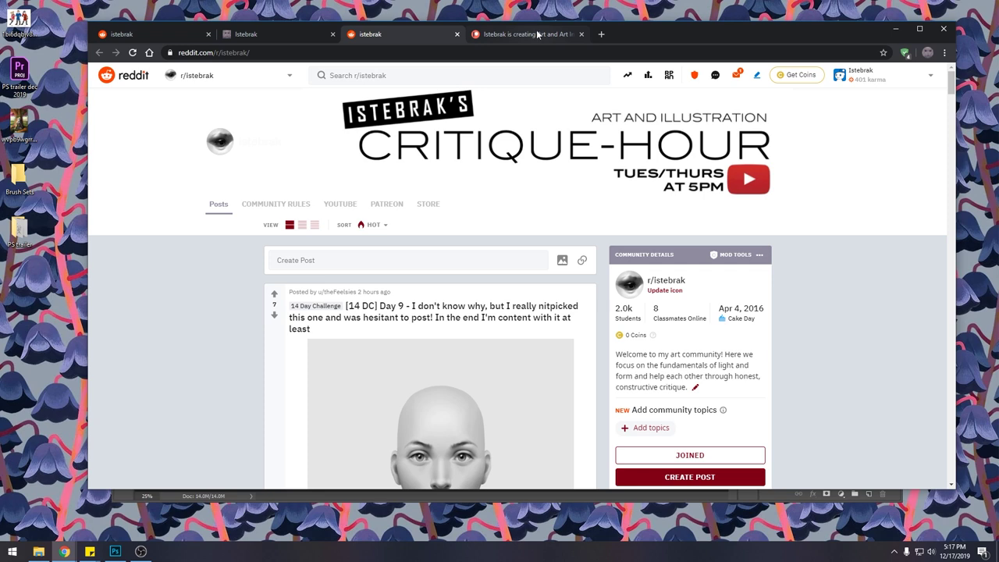
left_click(280, 34)
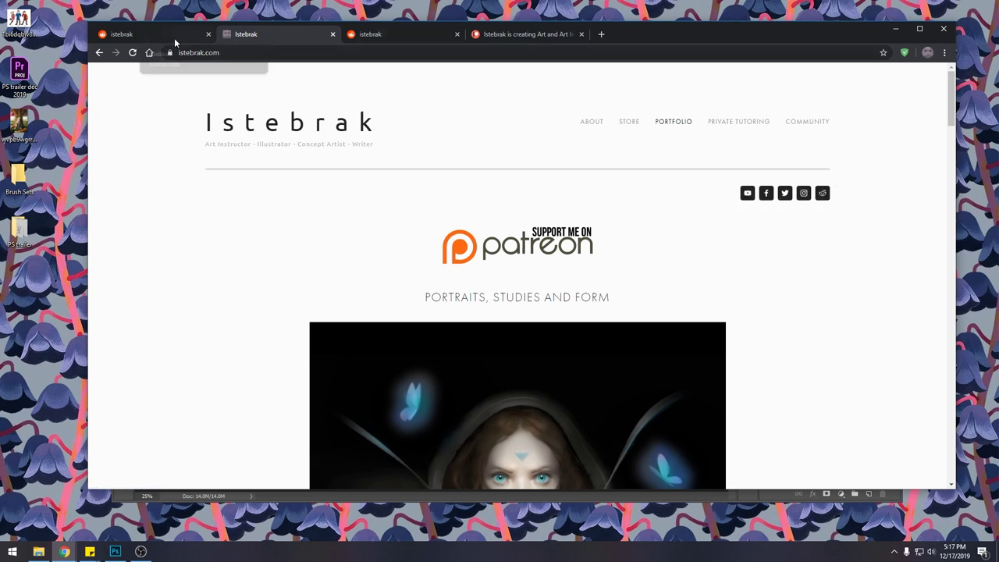
left_click(137, 37)
left_click(897, 31)
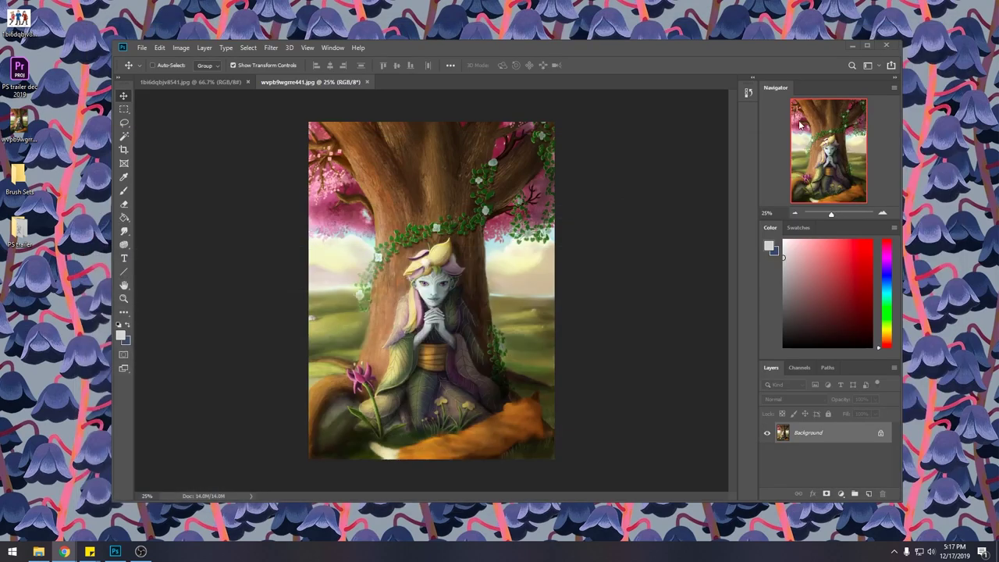
- Maximize Photoshop and bring the 1bi6dqbjv8541.jpg elf lineup document forward
double_click(556, 48)
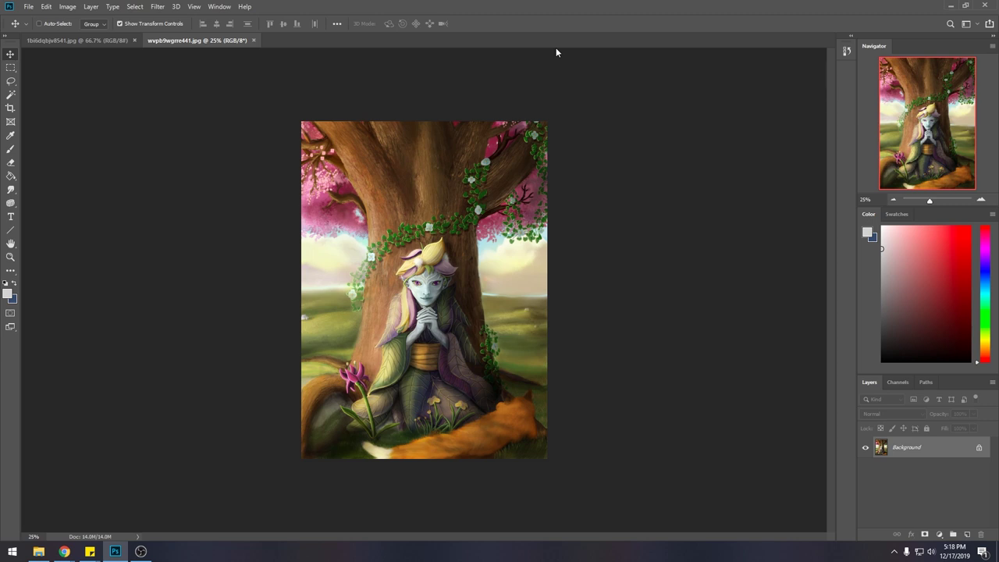
left_click(113, 42)
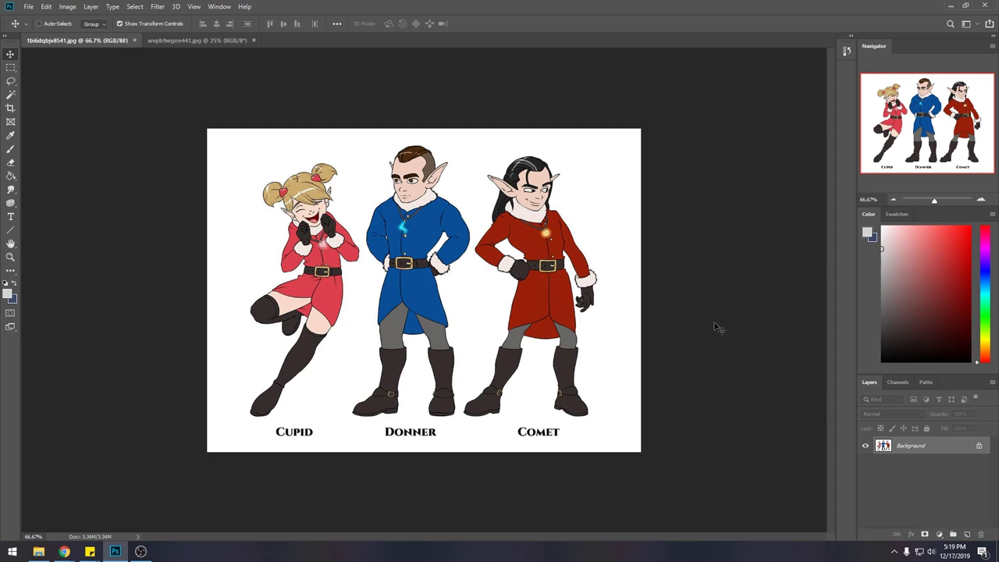
- Set up the Brush tool with black colour and a chosen brush preset
key("b")
left_click(560, 195, "alt")
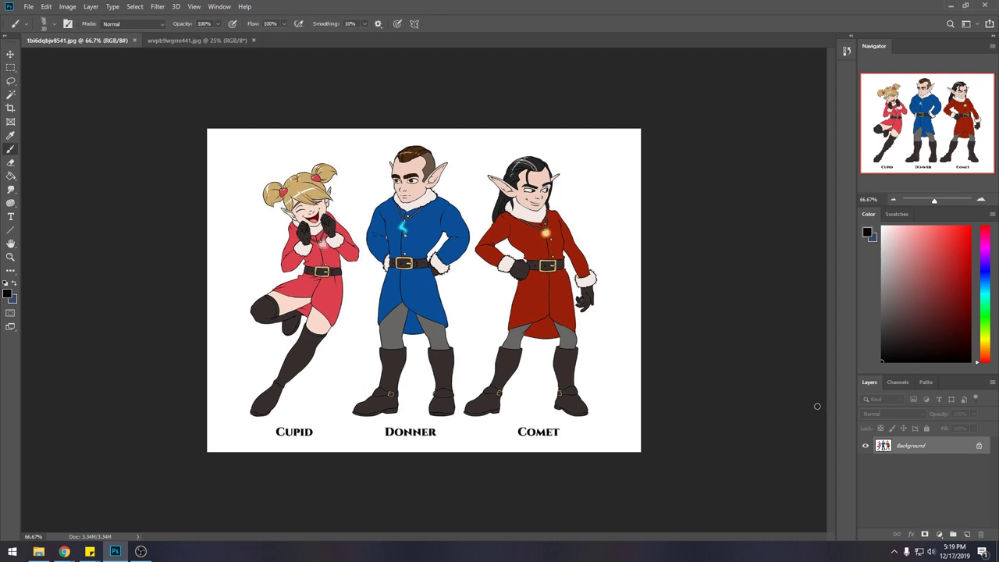
right_click(564, 195)
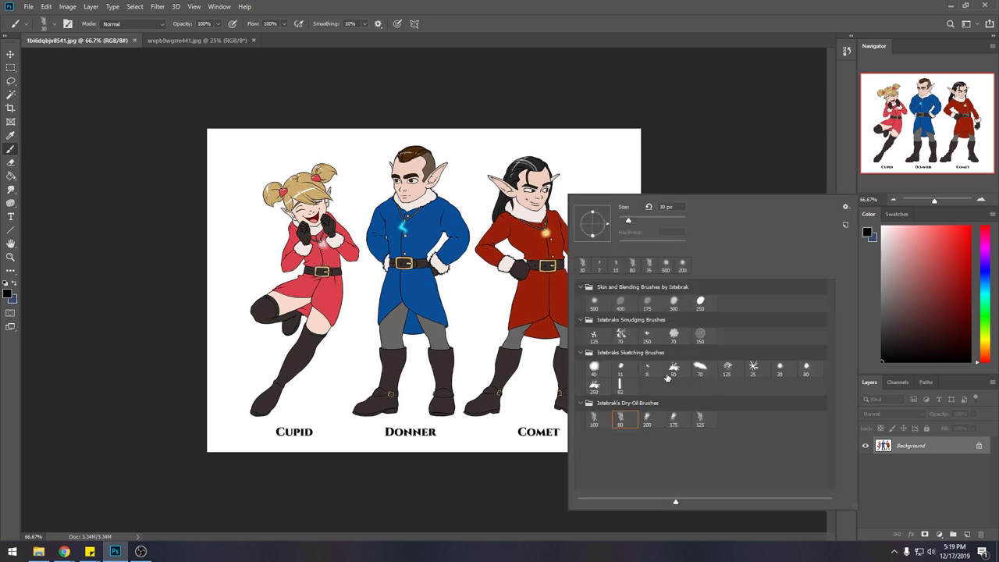
left_click(715, 151)
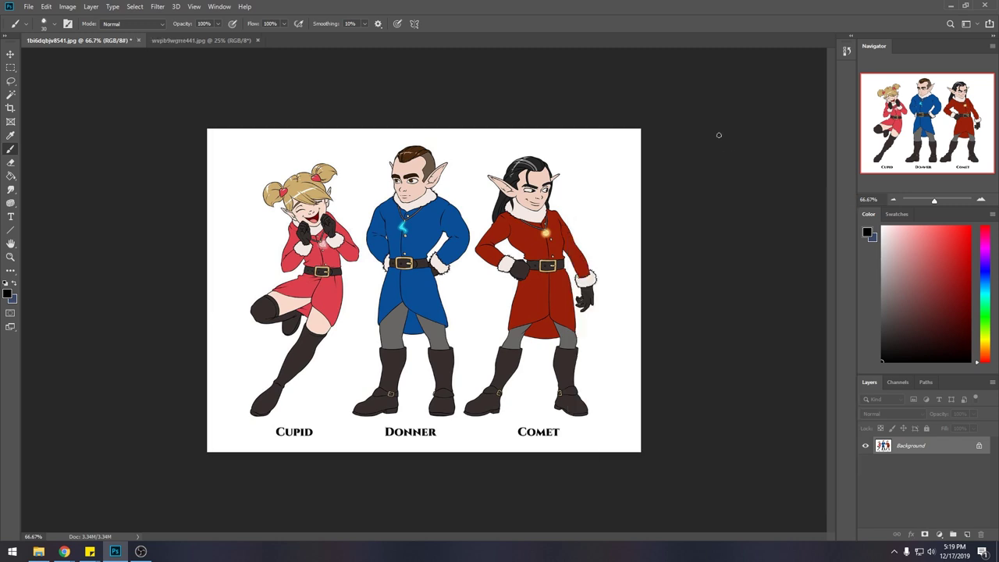
- Sketch a stick figure's head, eye and smile beside Comet, undoing a stray frame
mouse_move(611, 144)
left_mouse_down()
mouse_move(617, 181)
mouse_move(607, 144)
left_mouse_up()
left_click_drag(600, 191, 608, 240)
mouse_move(608, 236)
left_mouse_down()
mouse_move(625, 233)
mouse_move(625, 208)
left_mouse_up()
left_click_drag(595, 195, 594, 224)
left_click_drag(623, 192, 637, 216)
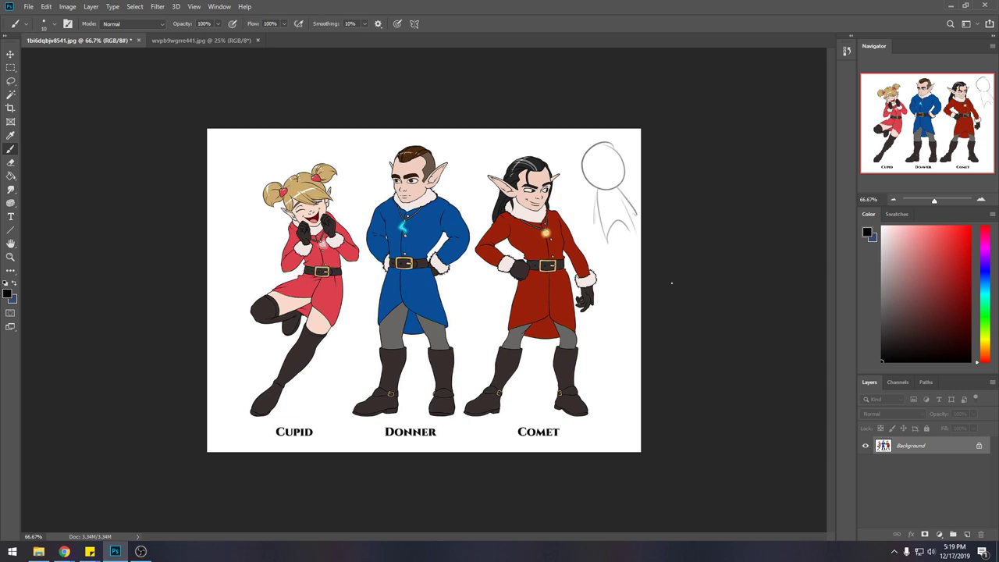
left_click(614, 163)
left_click_drag(599, 175, 610, 176)
mouse_move(617, 138)
left_mouse_down()
mouse_move(561, 166)
mouse_move(651, 232)
mouse_move(609, 137)
left_mouse_up()
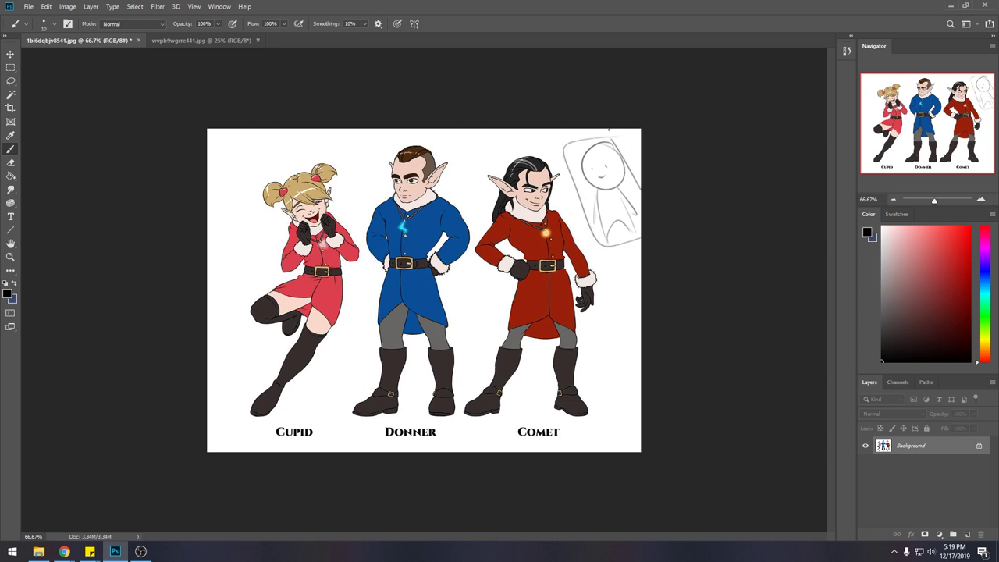
key("ctrl+z")
key("ctrl+z")
- Add two arrows and body lines to the figure, undoing the lower figure
left_click_drag(569, 185, 581, 184)
left_click_drag(575, 180, 579, 189)
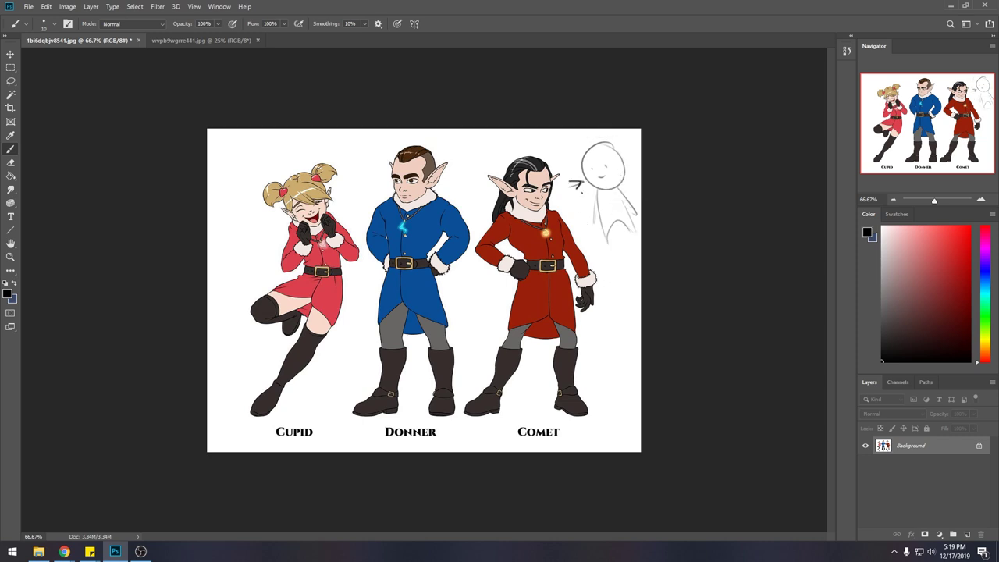
left_click_drag(603, 227, 632, 220)
mouse_move(598, 191)
left_mouse_down()
mouse_move(624, 184)
mouse_move(604, 230)
left_mouse_up()
left_click_drag(610, 224, 626, 215)
mouse_move(582, 219)
left_mouse_down()
mouse_move(597, 215)
mouse_move(592, 220)
left_mouse_up()
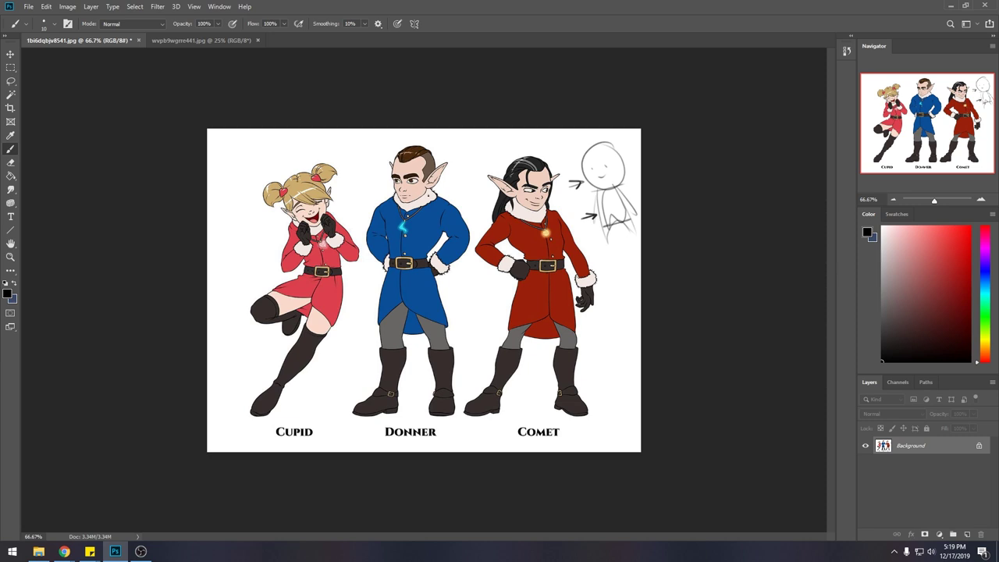
left_click_drag(587, 193, 596, 191)
left_click_drag(597, 187, 626, 190)
left_click_drag(623, 240, 624, 243)
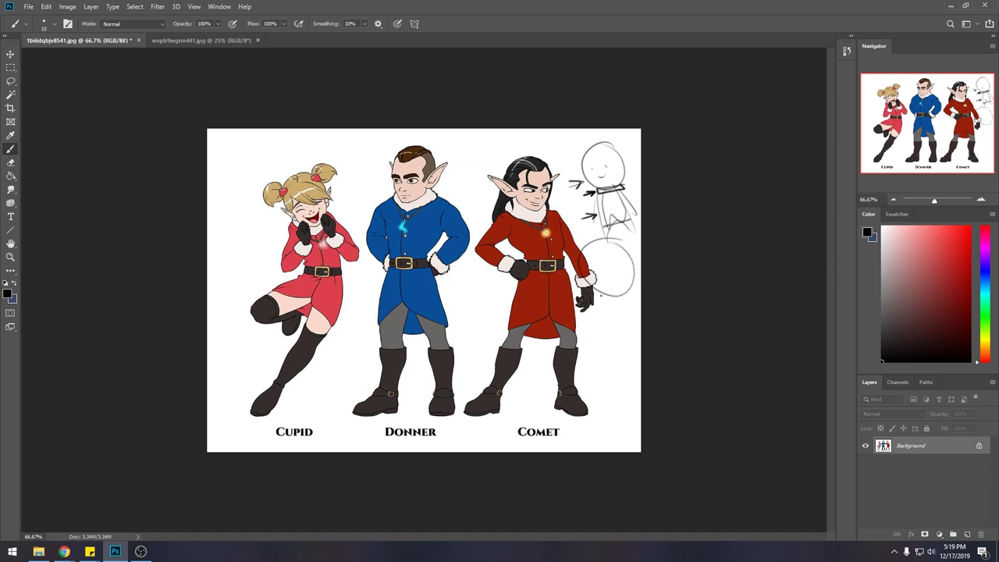
mouse_move(610, 296)
left_mouse_down()
mouse_move(606, 320)
mouse_move(631, 317)
mouse_move(640, 336)
mouse_move(629, 361)
left_mouse_up()
key("ctrl+z")
key("ctrl+z")
key("ctrl+z")
key("ctrl+z")
key("ctrl+z")
key("ctrl+z")
key("ctrl+z")
key("ctrl+z")
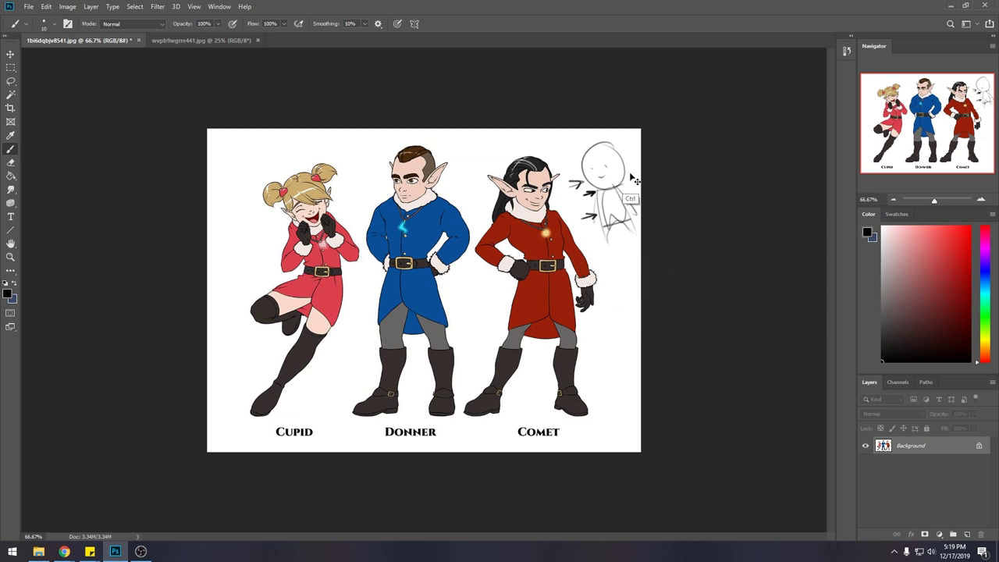
- Darken the figure's body lines and scribble a note, undoing curves near Comet's head
left_click_drag(617, 189, 629, 200)
mouse_move(611, 188)
left_mouse_down()
mouse_move(622, 221)
mouse_move(619, 185)
left_mouse_up()
mouse_move(556, 150)
left_mouse_down()
mouse_move(580, 141)
mouse_move(581, 151)
mouse_move(593, 139)
mouse_move(570, 161)
mouse_move(585, 132)
left_mouse_up()
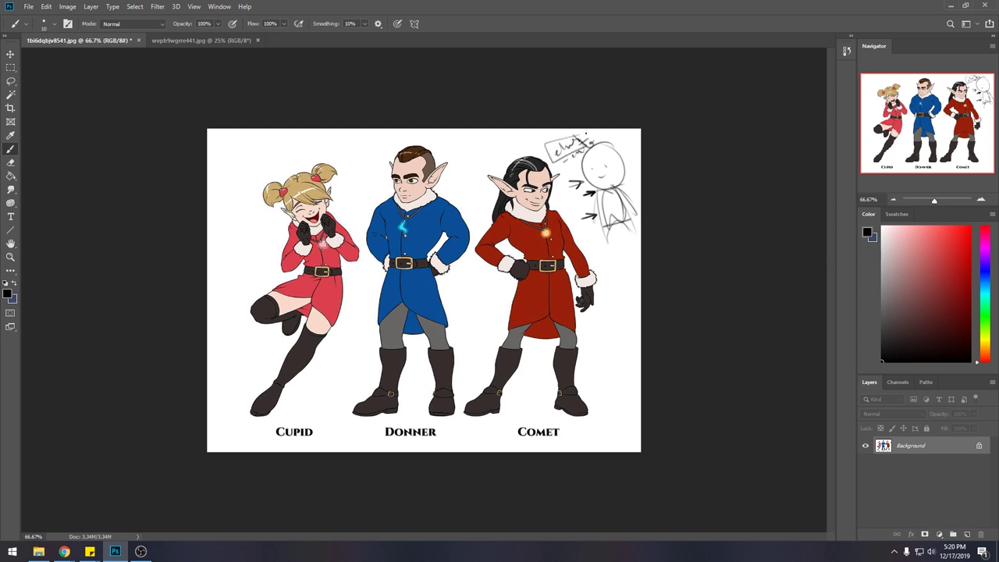
mouse_move(468, 154)
left_mouse_down()
mouse_move(488, 222)
mouse_move(499, 195)
left_mouse_up()
left_click_drag(472, 140, 458, 147)
key("ctrl+z")
key("ctrl+z")
key("ctrl+z")
key("ctrl+z")
key("ctrl+z")
- Scribble beside the sketch's face and head, and sketch a tail behind Comet's legs
mouse_move(501, 146)
left_mouse_down()
mouse_move(582, 232)
mouse_move(295, 173)
left_mouse_up()
key("ctrl+z")
left_click_drag(579, 156, 577, 165)
mouse_move(600, 145)
left_mouse_down()
mouse_move(613, 145)
mouse_move(604, 161)
left_mouse_up()
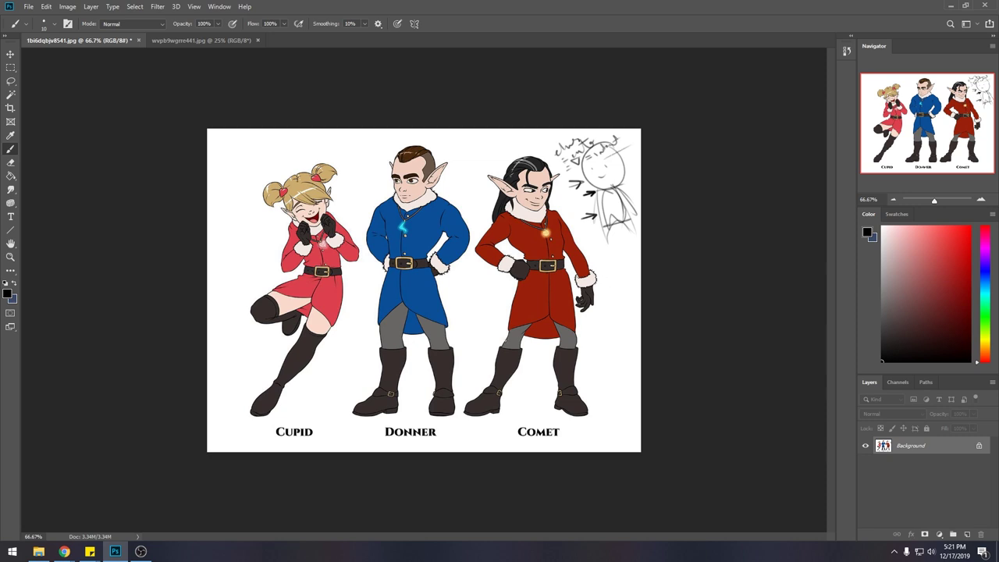
left_click_drag(520, 344, 503, 392)
- Faintly outline Comet's knees and silhouette with brush strokes
mouse_move(512, 338)
left_mouse_down()
mouse_move(521, 320)
mouse_move(570, 344)
left_mouse_up()
left_click_drag(498, 301, 553, 394)
left_click_drag(493, 187, 494, 301)
left_click_drag(554, 398, 563, 251)
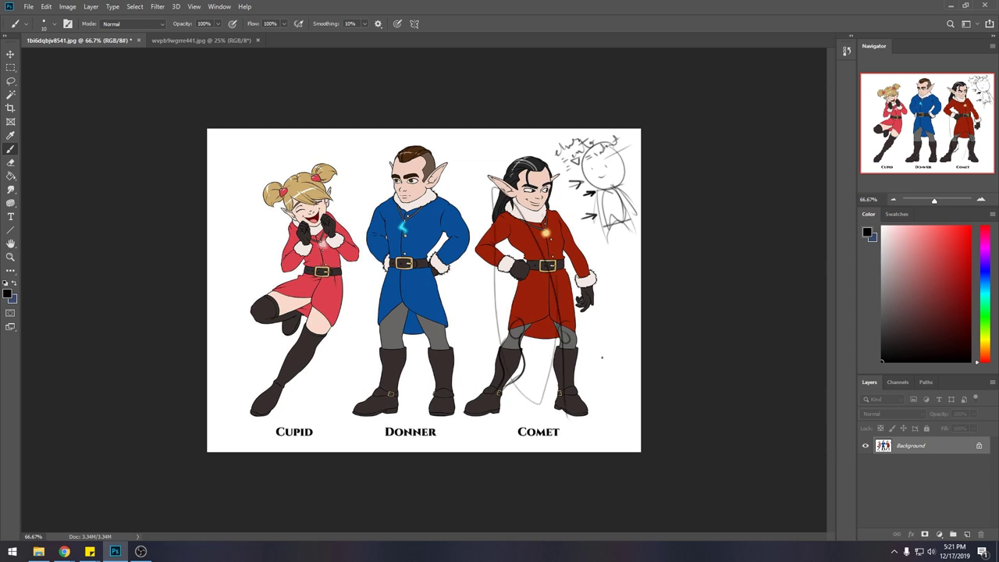
- Undo the outline, tail strokes, handwritten notes and one arrow
key("ctrl+z")
key("ctrl+z")
key("ctrl+z")
key("ctrl+z")
key("ctrl+z")
key("ctrl+z")
key("ctrl+z")
key("ctrl+z")
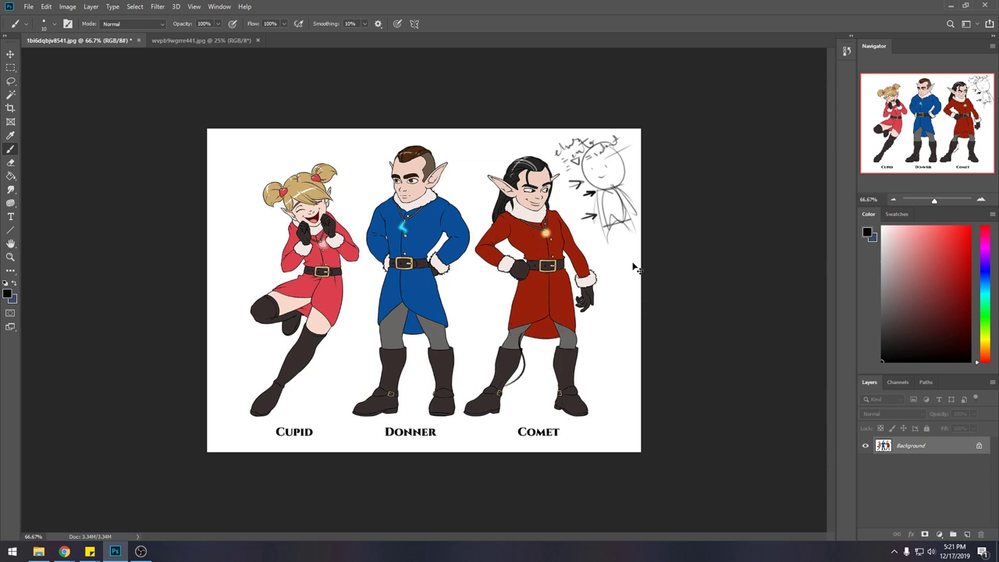
key("ctrl+z")
key("ctrl+z")
key("ctrl+z")
key("ctrl+z")
key("ctrl+z")
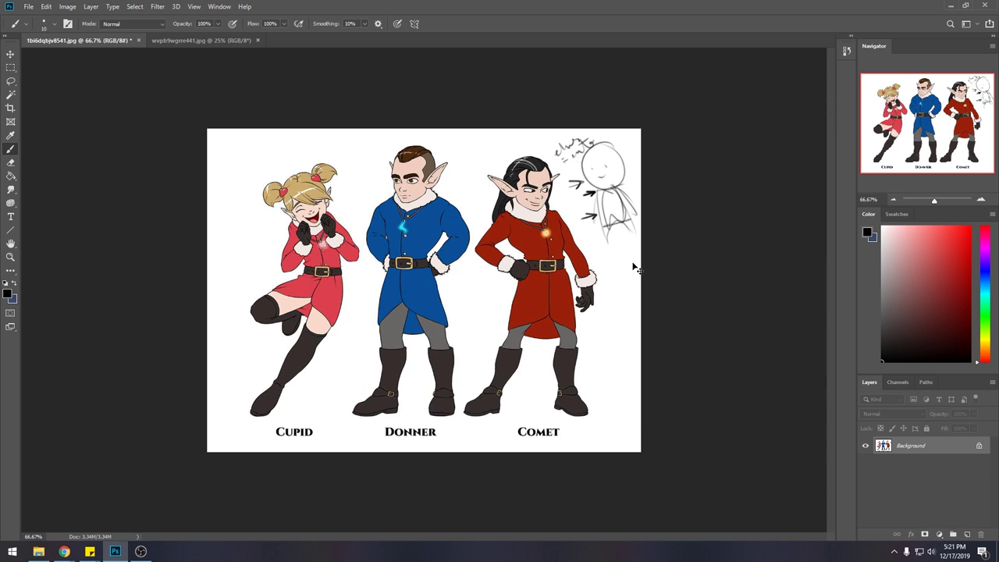
key("ctrl+z")
key("ctrl+z")
key("ctrl+z")
key("ctrl+z")
key("ctrl+z")
key("ctrl+z")
key("ctrl+z")
key("ctrl+z")
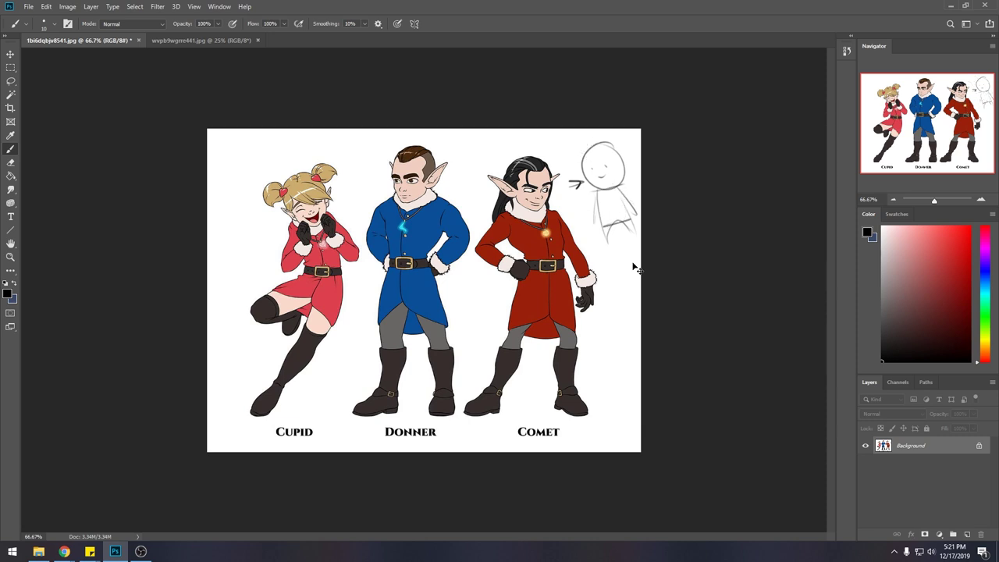
key("ctrl+z")
key("ctrl+z")
key("ctrl+z")
key("ctrl+z")
key("ctrl+z")
key("ctrl+z")
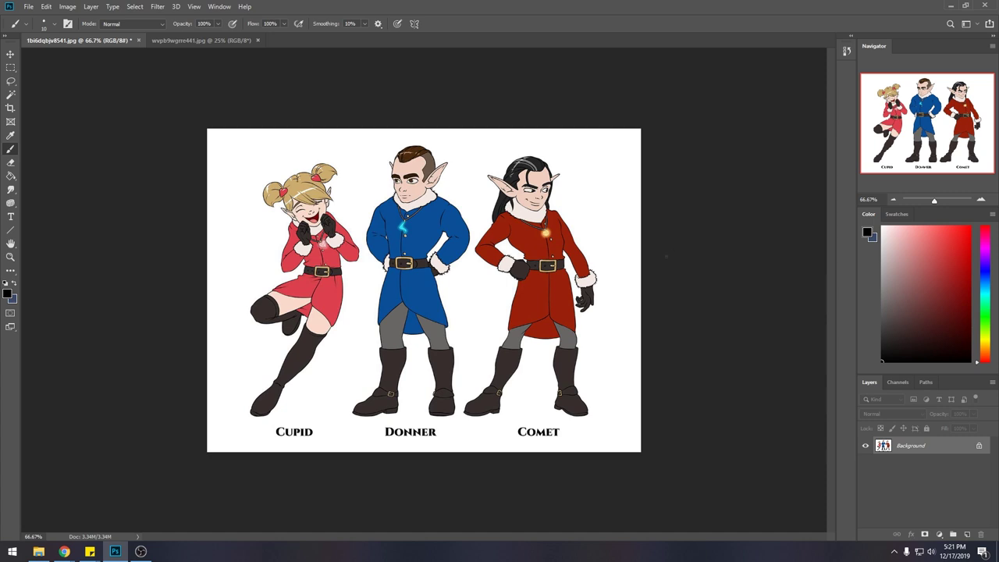
- Undo the cane stroke and crop outward to enlarge the canvas on all sides
mouse_move(445, 277)
left_mouse_down()
mouse_move(456, 338)
mouse_move(468, 338)
left_mouse_up()
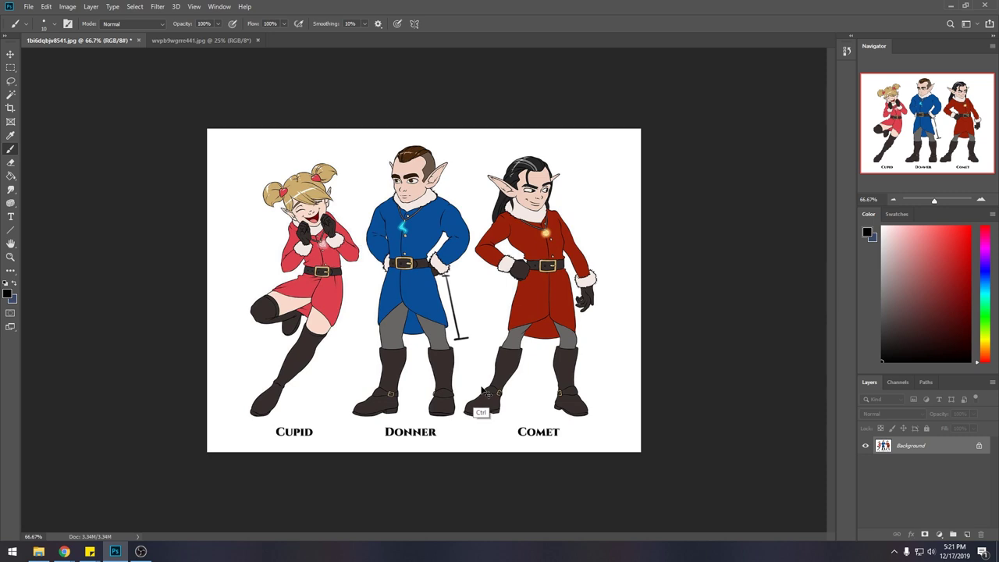
key("ctrl+z")
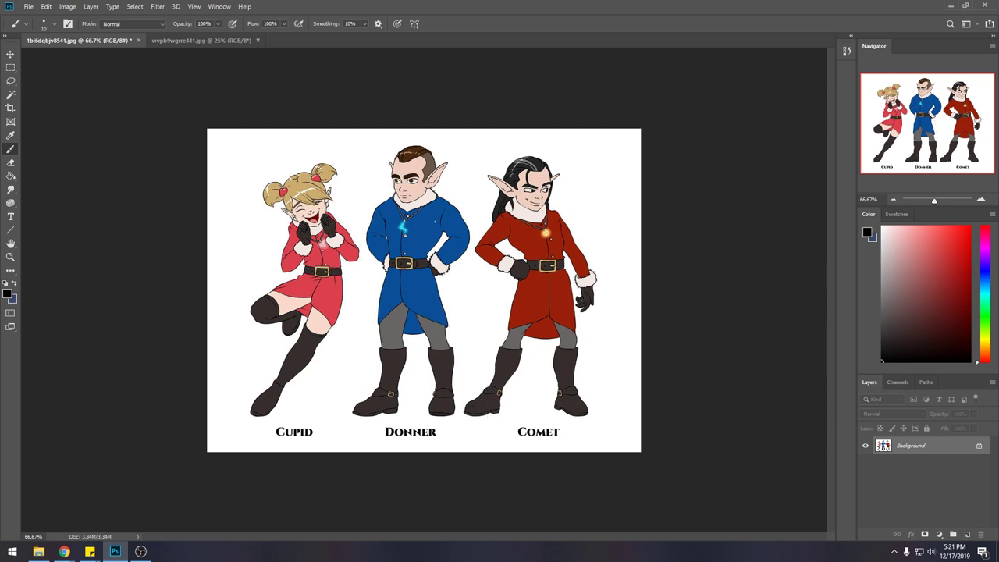
key("ctrl+minus")
key("c")
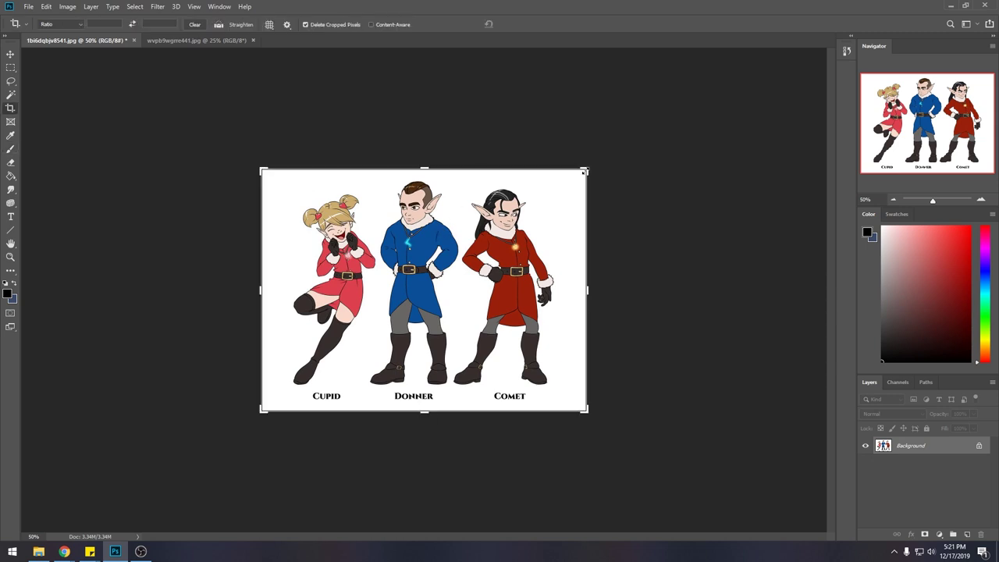
left_click_drag(584, 171, 608, 156)
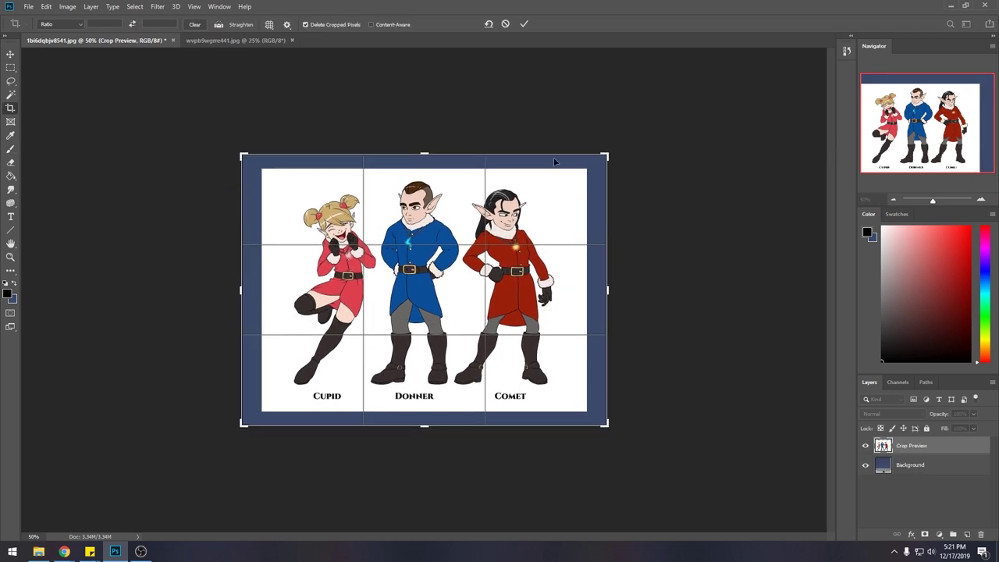
key("Return")
- Fill the new border white and convert the Background to Layer 0
key("g")
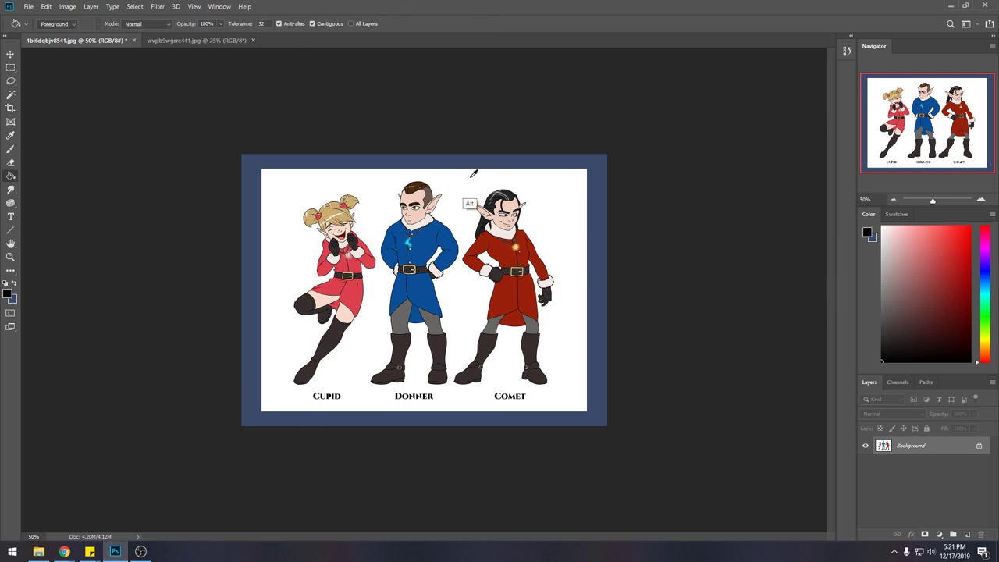
left_click(473, 173, "alt")
left_click(480, 162)
double_click(949, 448)
left_click(591, 164)
- Lasso Donner's head and copy it onto its own layer
key("l")
mouse_move(448, 219)
left_mouse_down()
mouse_move(428, 228)
mouse_move(396, 220)
mouse_move(451, 187)
mouse_move(450, 215)
left_mouse_up()
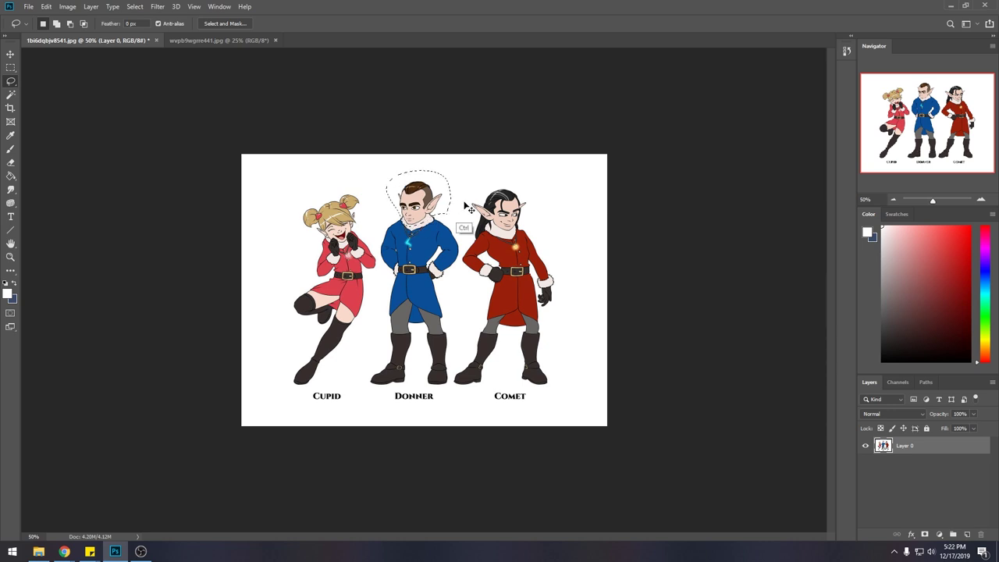
key("ctrl+j")
key("ctrl+z")
key("ctrl+j")
key("v")
left_click_drag(428, 198, 422, 194)
- Scale Donner's head copy to about 95% and nudge it down and right
key("ctrl+t")
left_click_drag(451, 225, 447, 219)
key("Right")
key("Right")
key("Down")
key("Down")
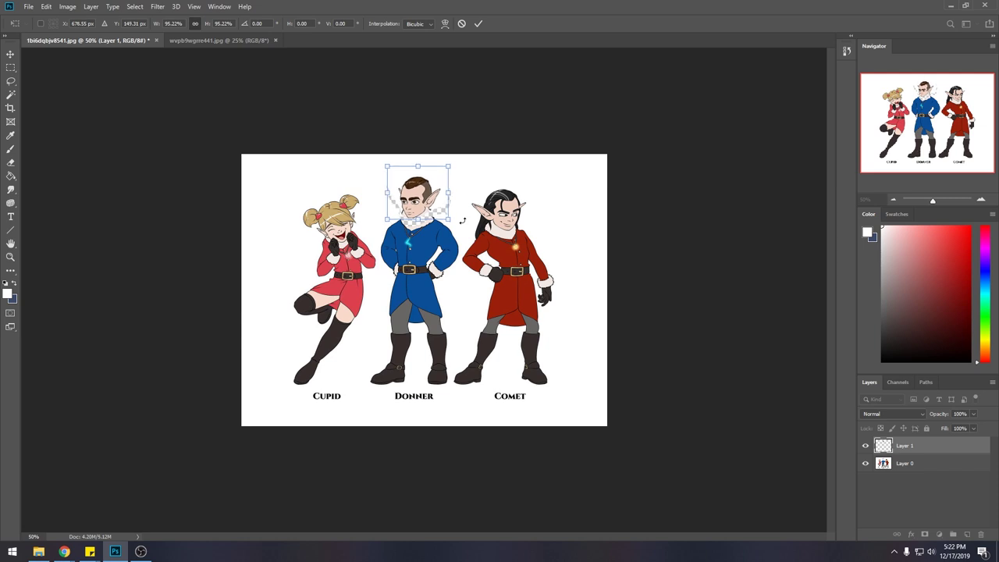
key("Right")
key("Right")
key("Right")
key("Right")
key("Down")
key("Down")
key("b")
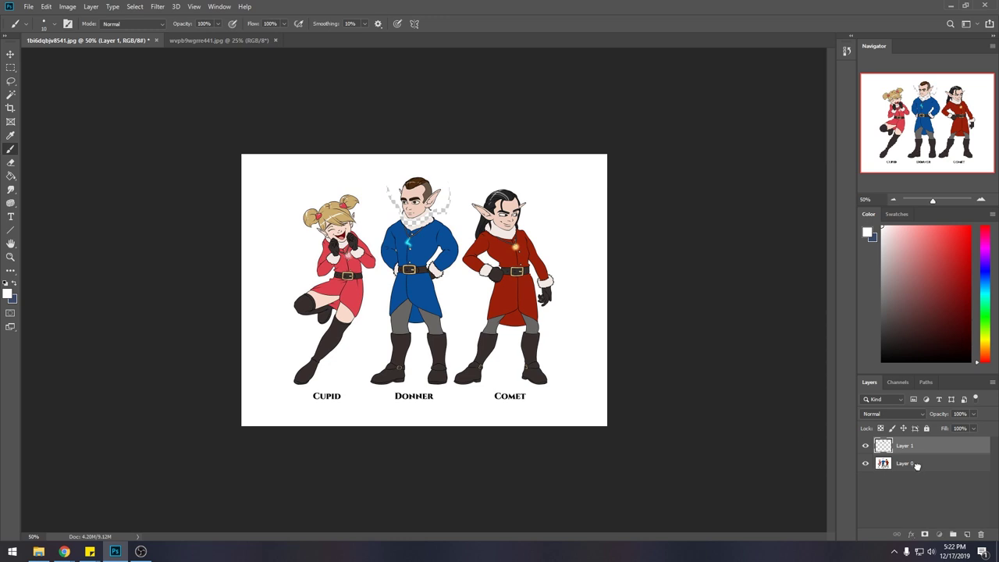
- Add Layer 2 beneath Layer 0 and fill it with white
left_click(966, 534, "ctrl")
left_click_drag(926, 463, 927, 488)
key("g")
left_click(581, 236)
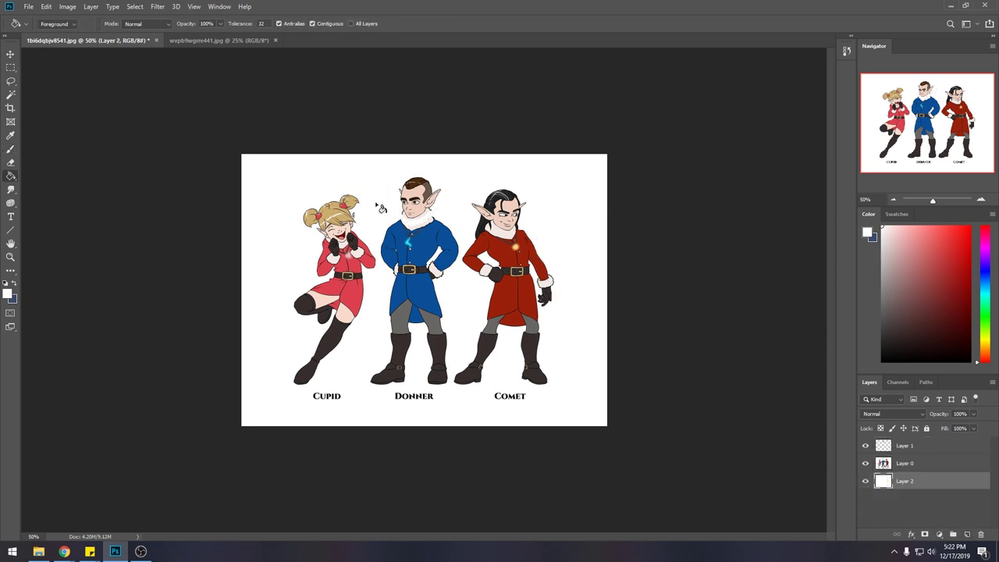
- Set a thin 82 brush in white at size 10 for painting on Layer 0
key("b")
left_click(428, 212, "alt")
right_click(447, 208)
left_click(497, 399)
left_click(689, 160)
left_click(913, 464)
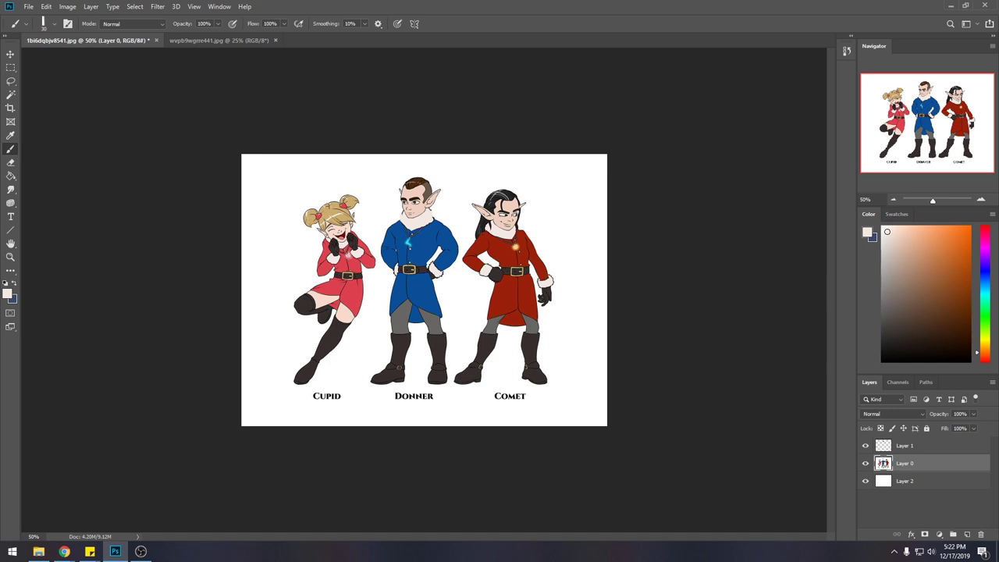
left_click(493, 251, "alt")
key("bracketleft")
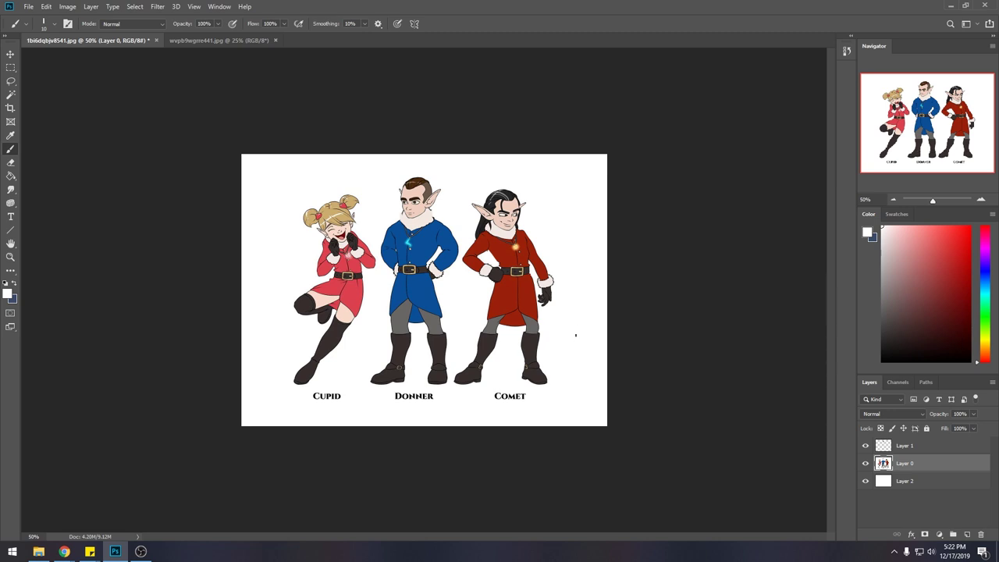
- Merge Donner's head Layer 1 down into Layer 0
key("l")
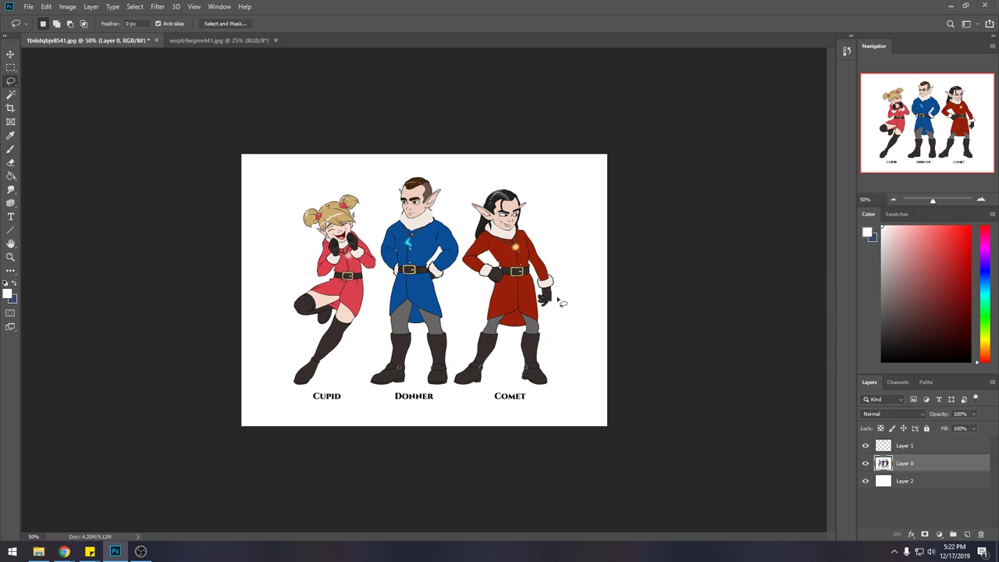
right_click(908, 448)
left_click(917, 314)
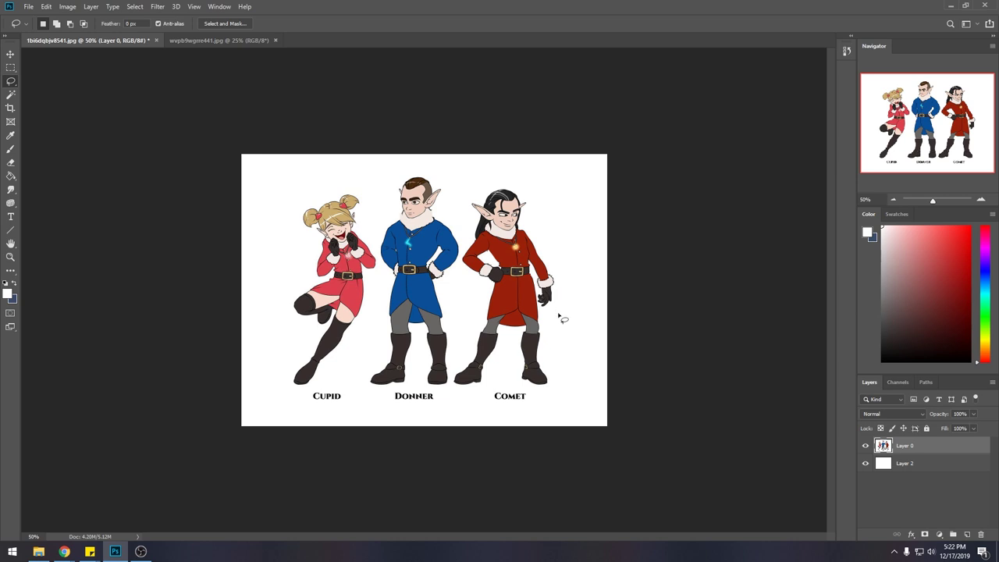
- Copy Comet's lower body from hand to boots onto a layer and nudge it right
mouse_move(544, 310)
left_mouse_down()
mouse_move(535, 277)
mouse_move(505, 276)
mouse_move(455, 358)
mouse_move(452, 390)
mouse_move(535, 388)
mouse_move(561, 322)
left_mouse_up()
key("ctrl+j")
key("v")
key("Right")
key("Right")
key("Right")
key("Right")
key("Right")
key("Right")
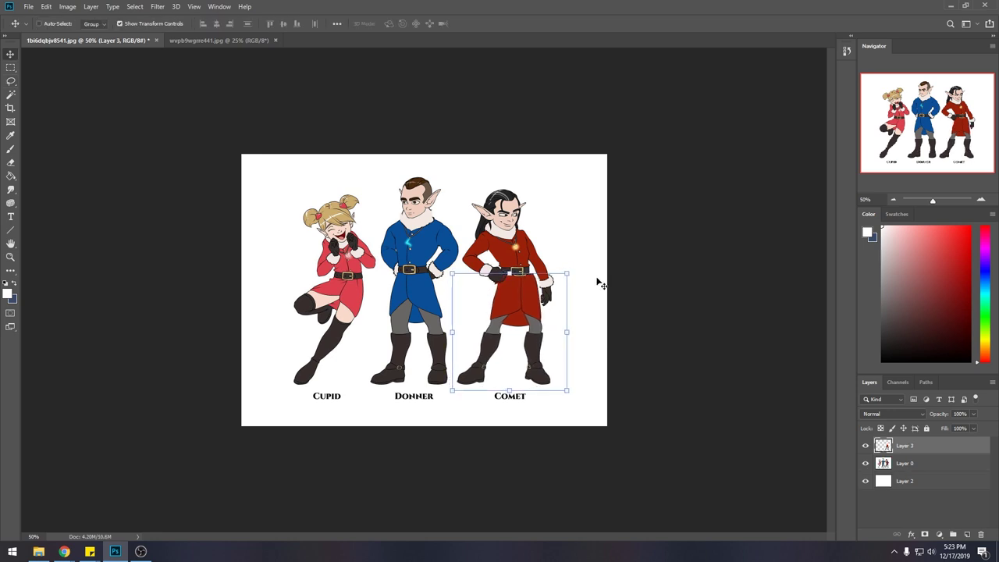
key("Right")
key("Right")
key("Right")
key("Right")
key("Right")
key("Right")
key("Right")
key("Right")
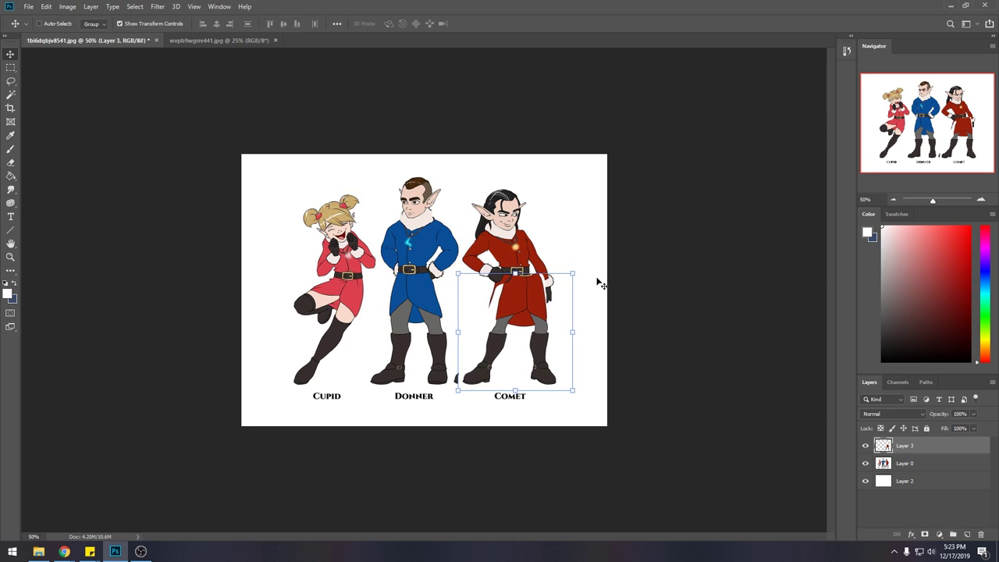
- Skew Comet's lower body, widening the legs, and compare it before and after
key("ctrl+t")
left_click_drag(515, 273, 509, 279)
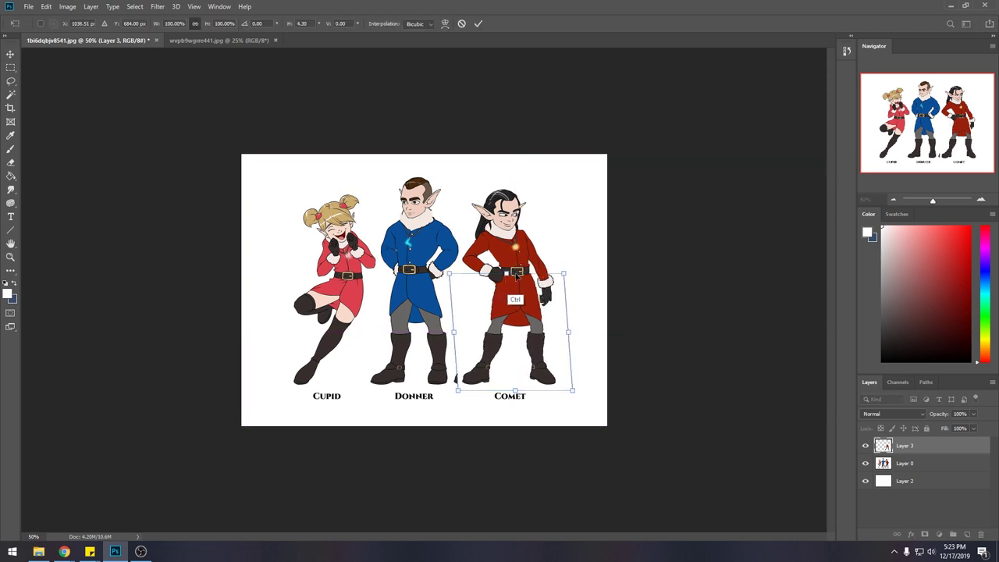
left_click_drag(462, 392, 453, 389)
key("Return")
key("b")
left_click(864, 446)
left_click(865, 446)
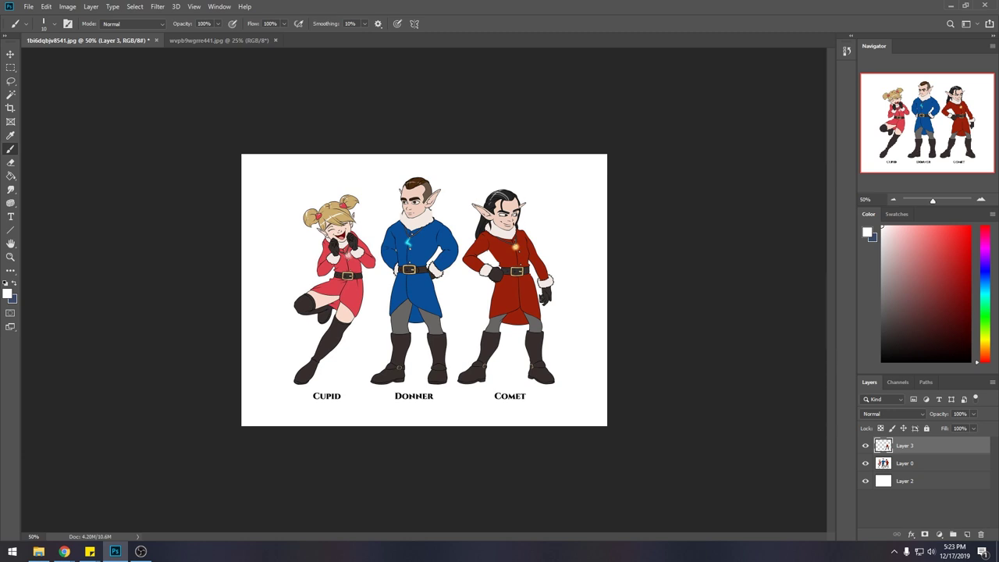
- Merge Layer 3 down into Layer 0
right_click(913, 449)
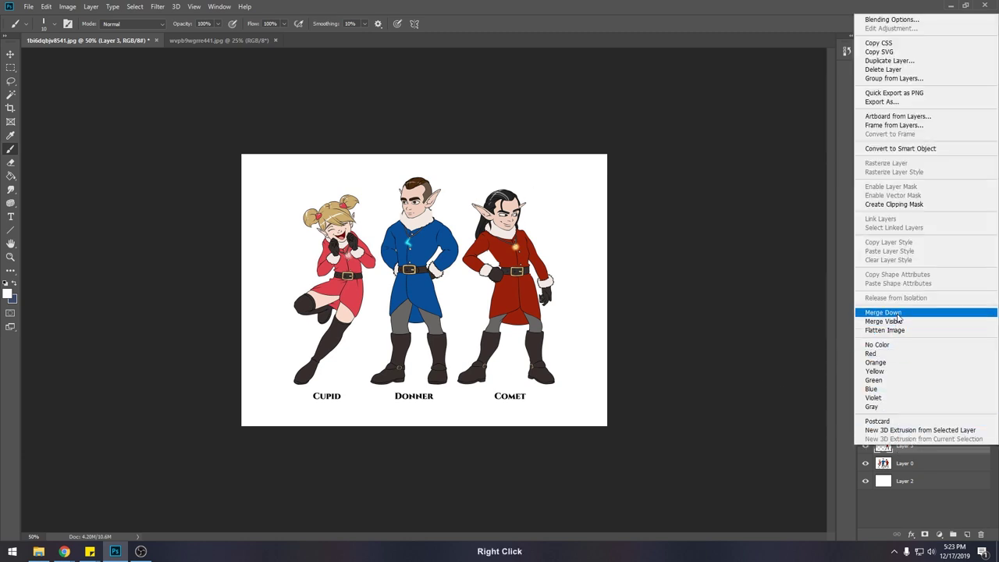
left_click(921, 313)
key("l")
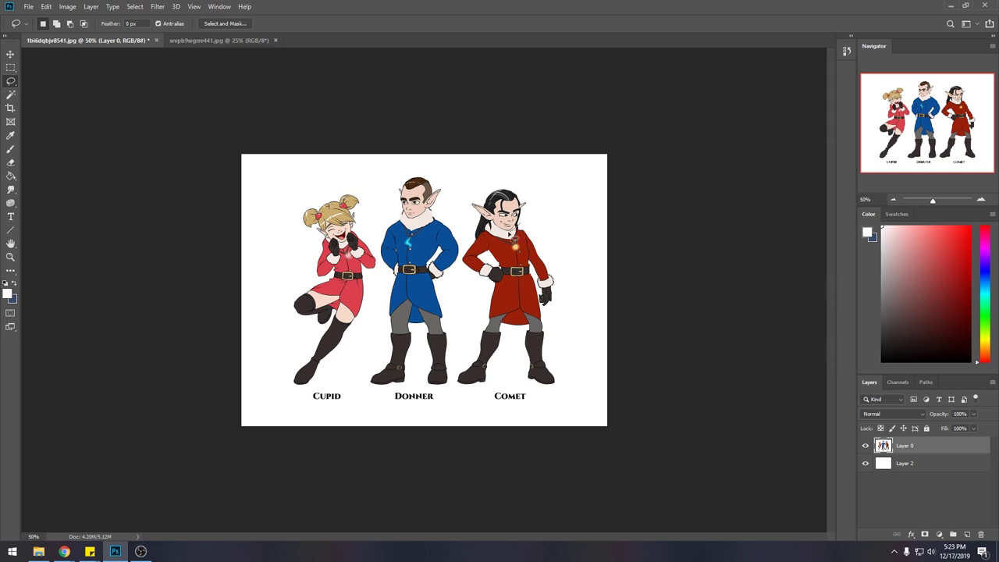
- Lasso Comet's head, cut it, and paste it in place on a new layer
mouse_move(483, 221)
left_mouse_down()
mouse_move(496, 170)
mouse_move(535, 210)
left_mouse_up()
key("ctrl+x")
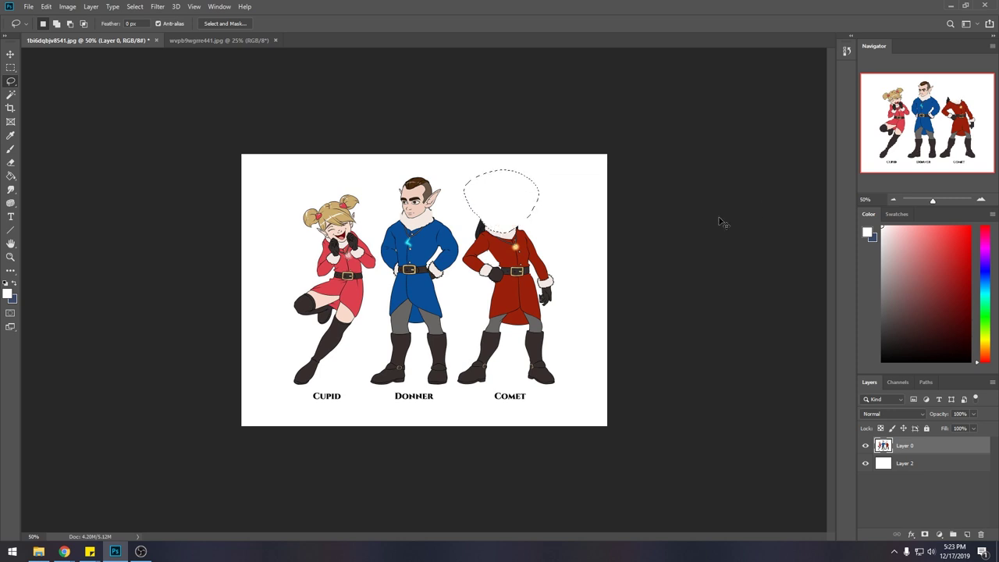
key("ctrl+shift+v")
key("v")
- Scale Comet's head down to about 93% and nudge it back onto her neck
key("ctrl+t")
left_click_drag(545, 236, 533, 229)
key("shift+Right")
key("Down")
key("Down")
key("Down")
key("Down")
key("Down")
key("Down")
key("Up")
key("Up")
key("Up")
key("Up")
key("Right")
key("Right")
key("Right")
key("Right")
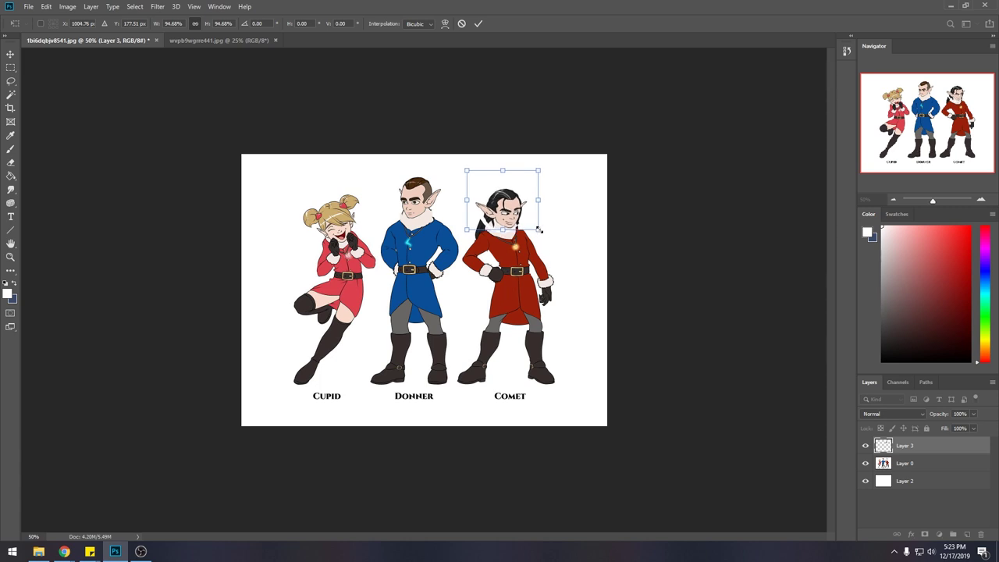
left_click_drag(540, 231, 538, 231)
key("Right")
key("Right")
key("Down")
key("Down")
key("Down")
key("Down")
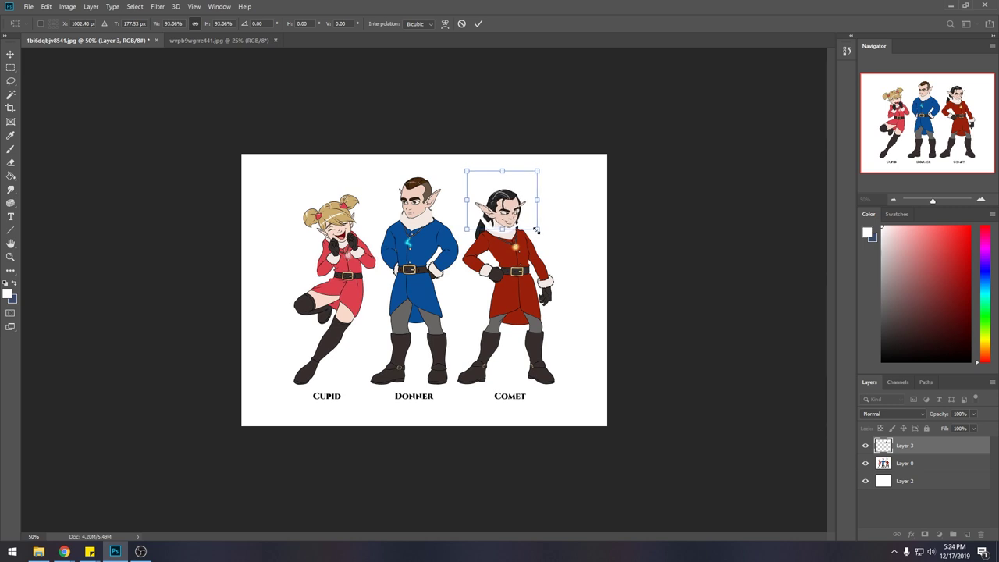
key("Return")
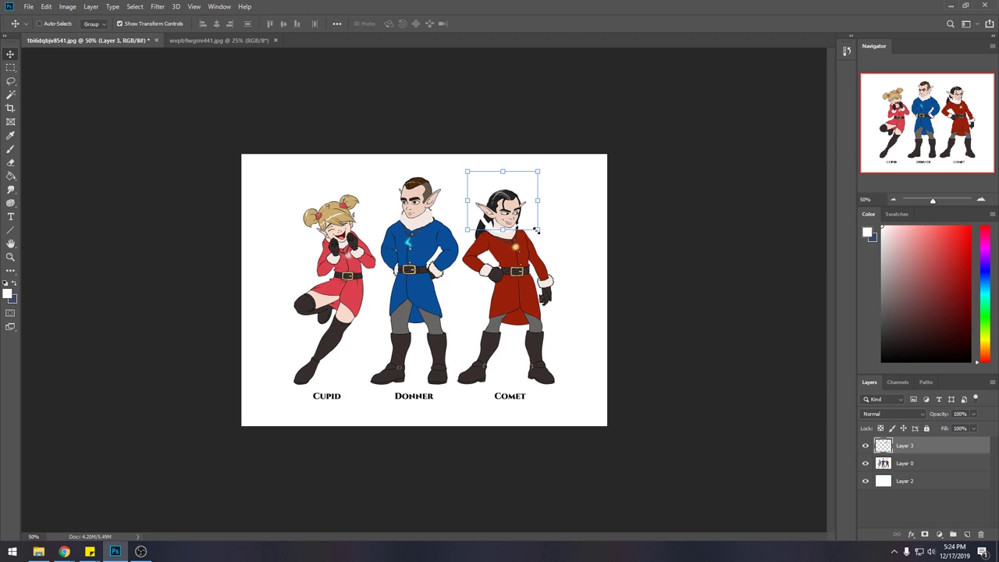
- Nudge Comet's head 1 px left, flatten Layer 3 into the Background, and select all
key("Left")
key("b")
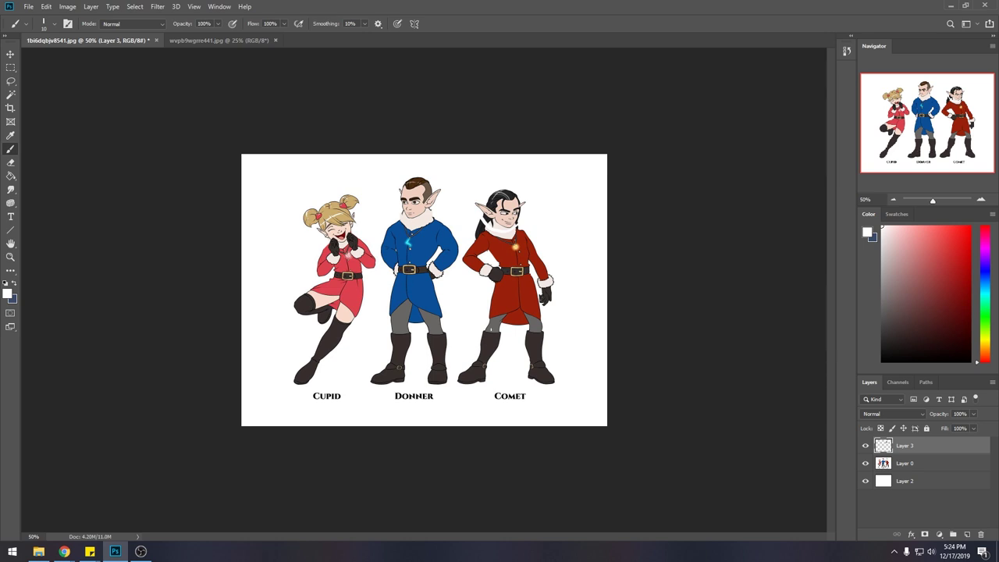
right_click(935, 448)
left_click(907, 330)
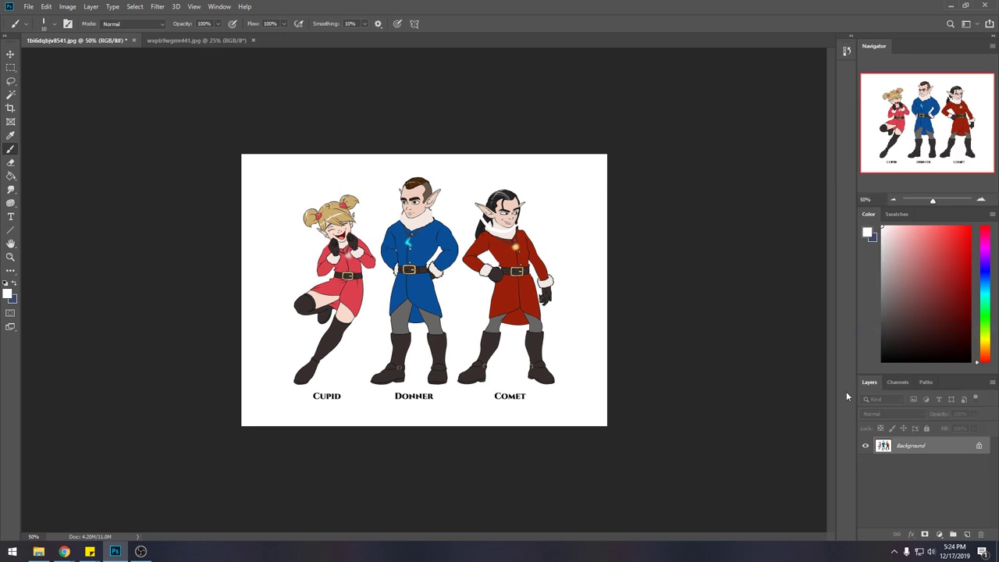
key("ctrl+a")
left_click(846, 51)
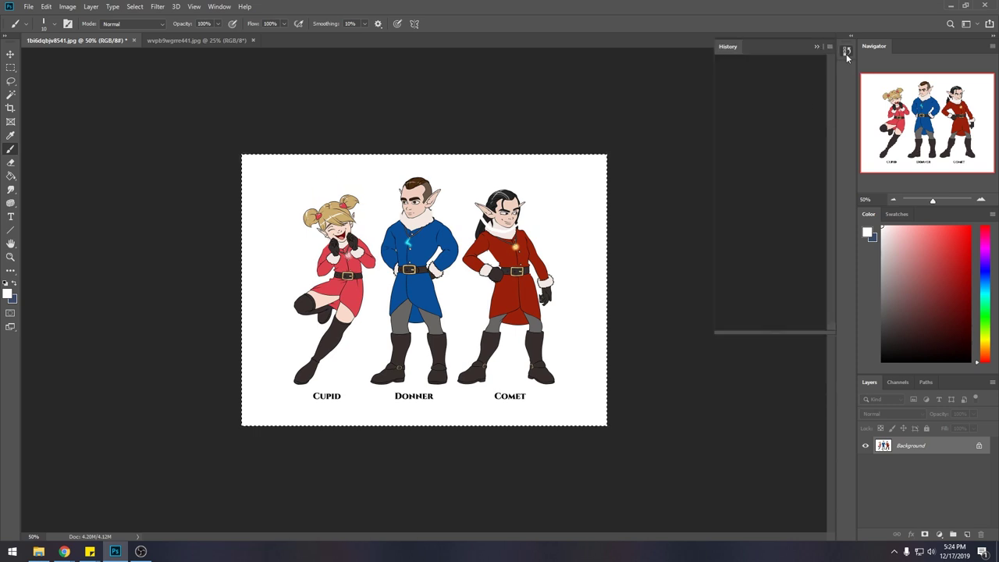
- Step through History from the original image to the earlier Donner edit states
left_click_drag(831, 270, 832, 129)
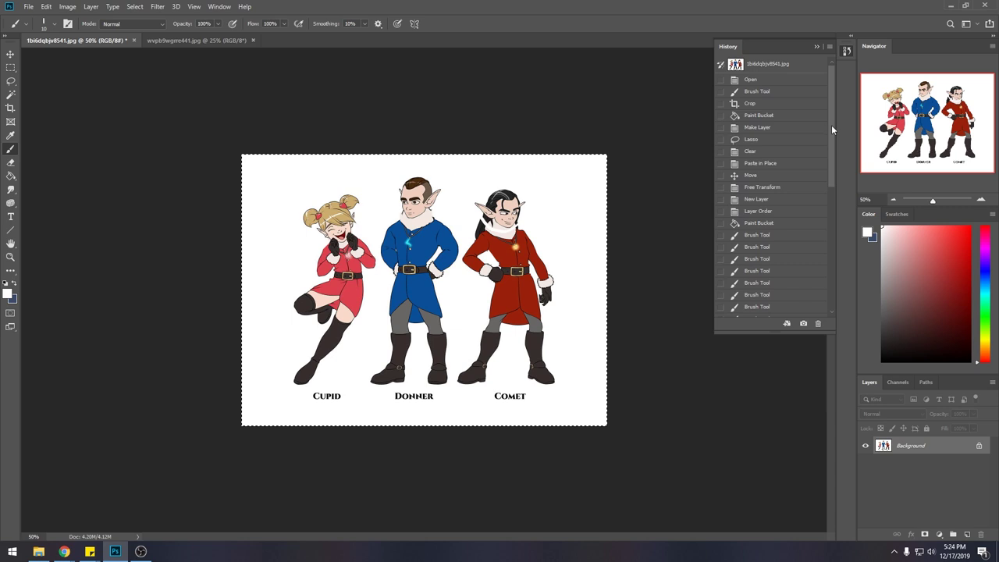
left_click(785, 65)
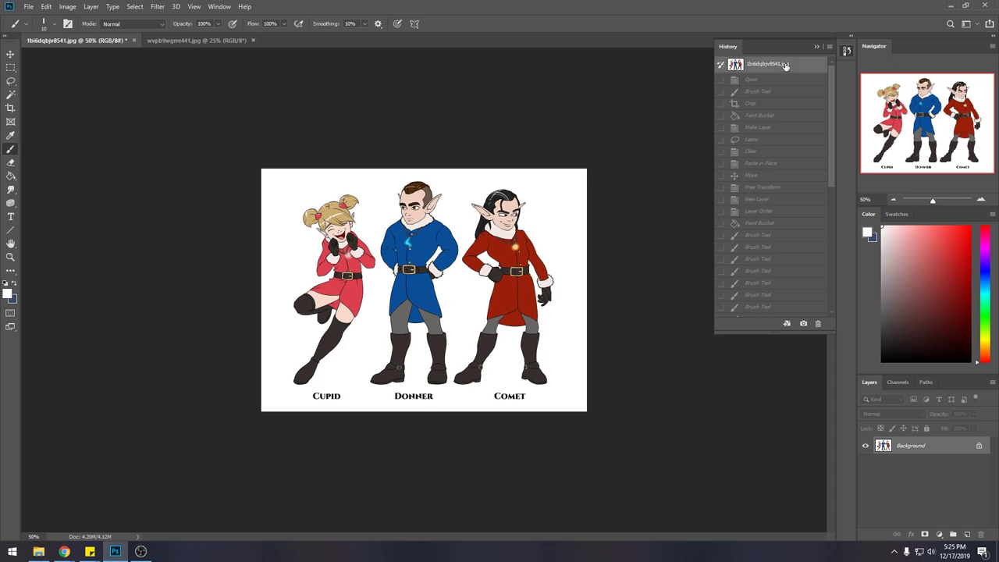
left_click(780, 115)
left_click(780, 151)
left_click(780, 164)
left_click(772, 141)
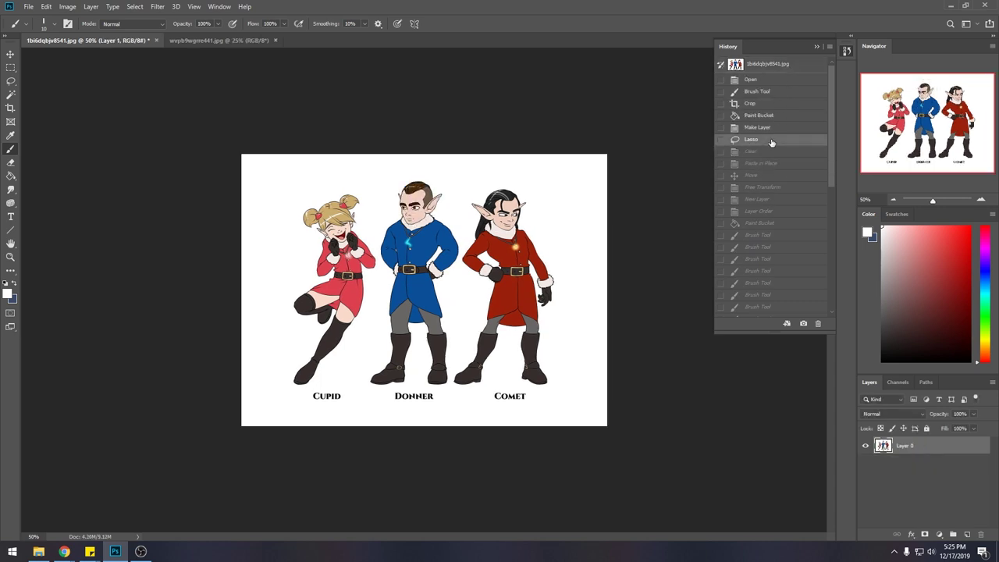
left_click(769, 126)
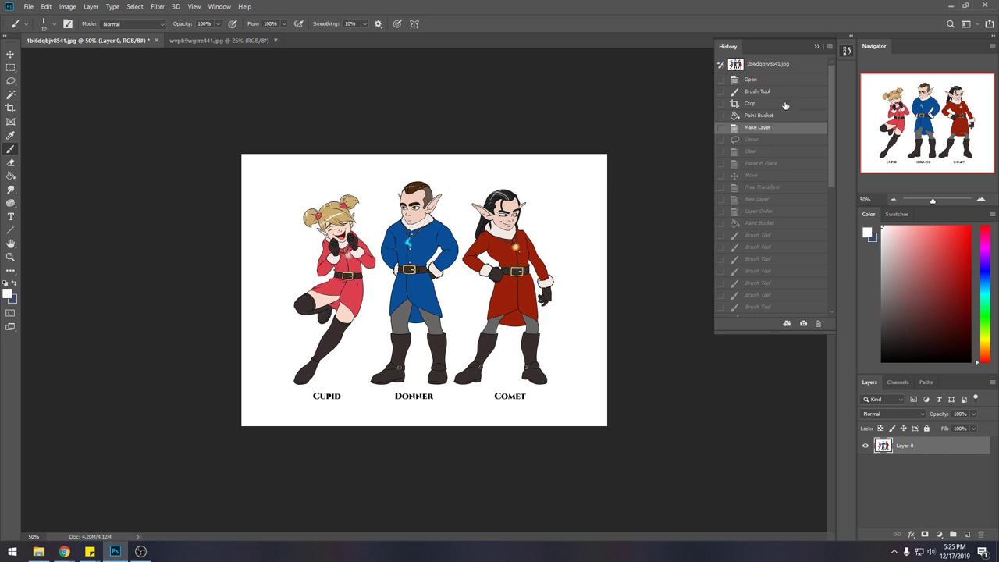
left_click(817, 46)
- Redo to the latest state, toggle Layer 1 off and on to compare, and zoom in
key("ctrl+shift+z")
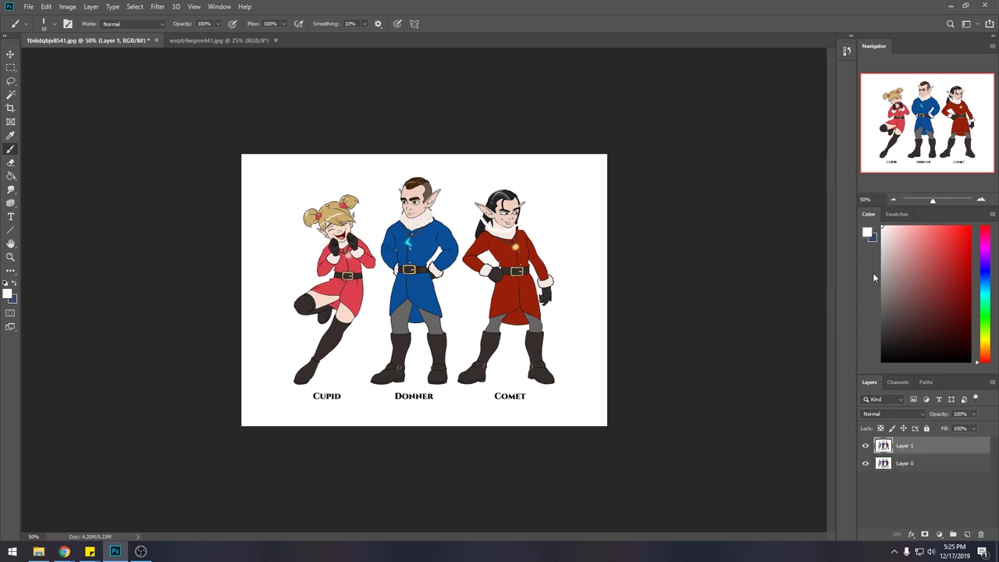
left_click(864, 446)
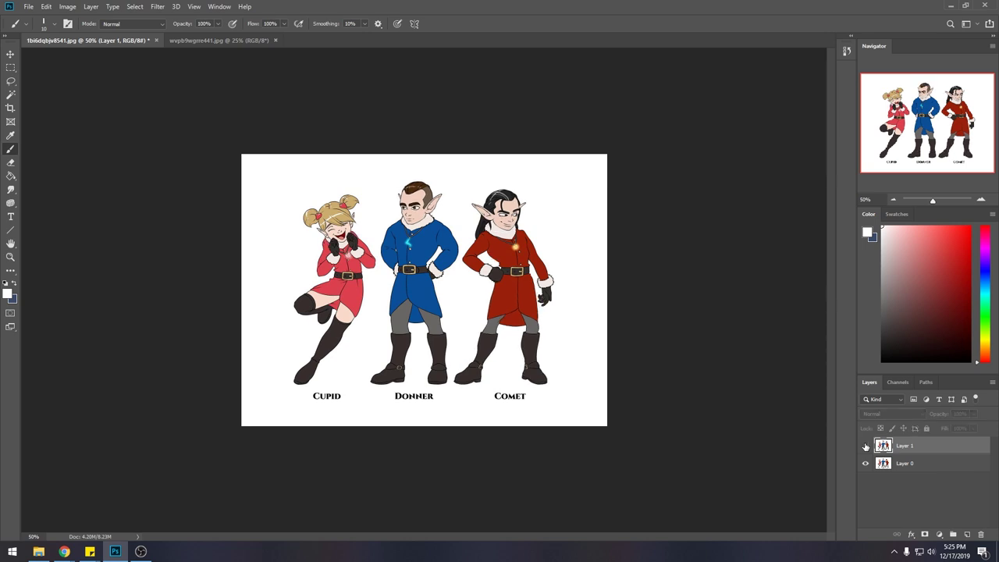
left_click(865, 445)
key("ctrl+plus")
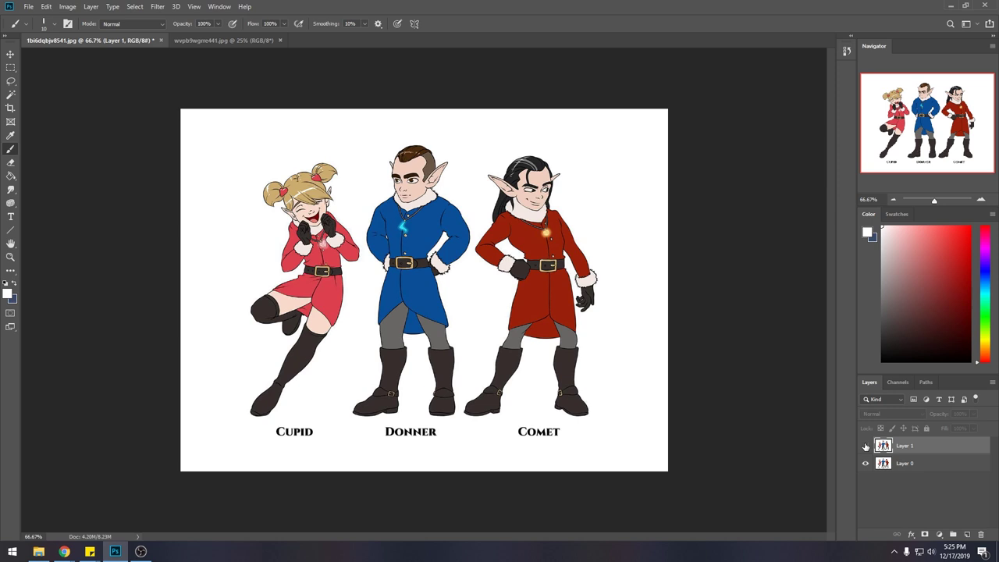
- Toggle Layer 1's visibility repeatedly to compare the Donner and Comet edits with the original
left_click(864, 445)
left_click(864, 446)
left_click(864, 446)
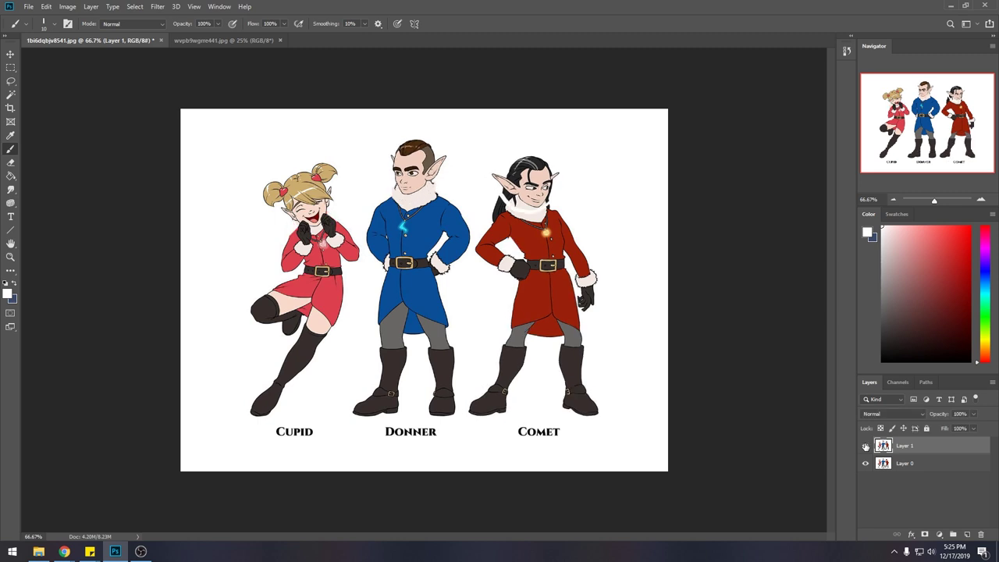
left_click(865, 446)
left_click(864, 446)
left_click(864, 445)
left_click(864, 446)
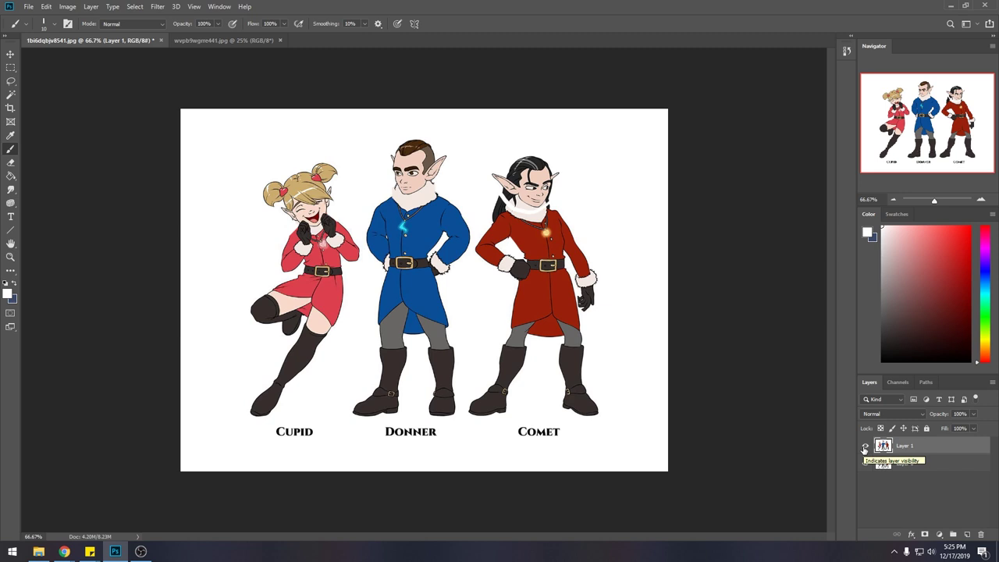
left_click(865, 446)
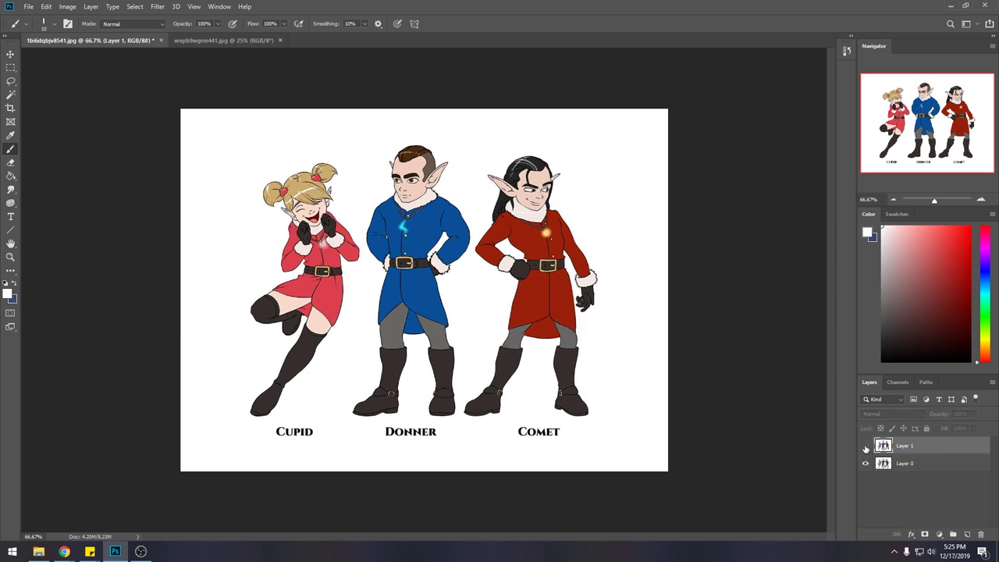
left_click(864, 447)
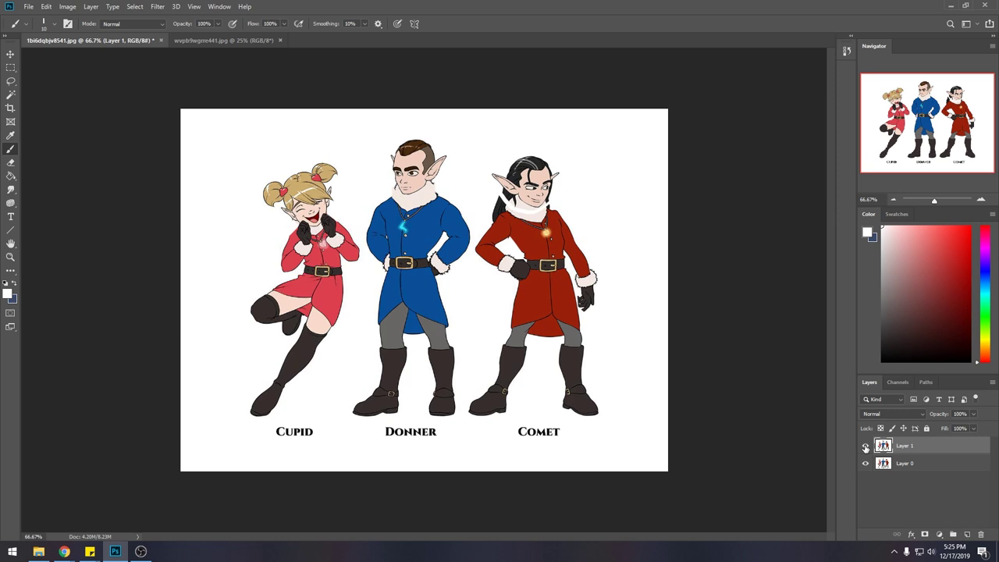
- Leave Layer 1 hidden and make Layer 0 the active layer
right_click(942, 447)
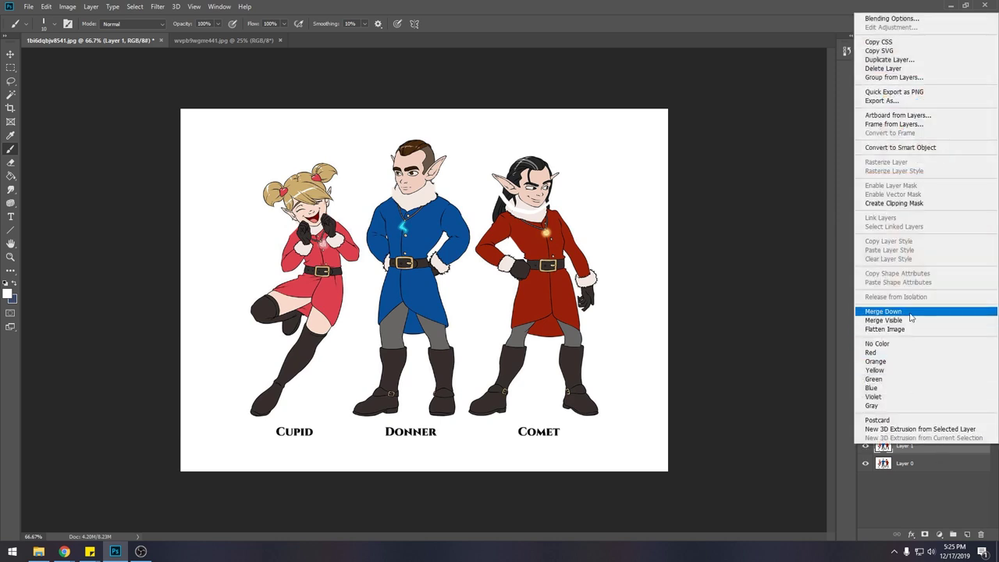
key("Escape")
left_click(865, 445)
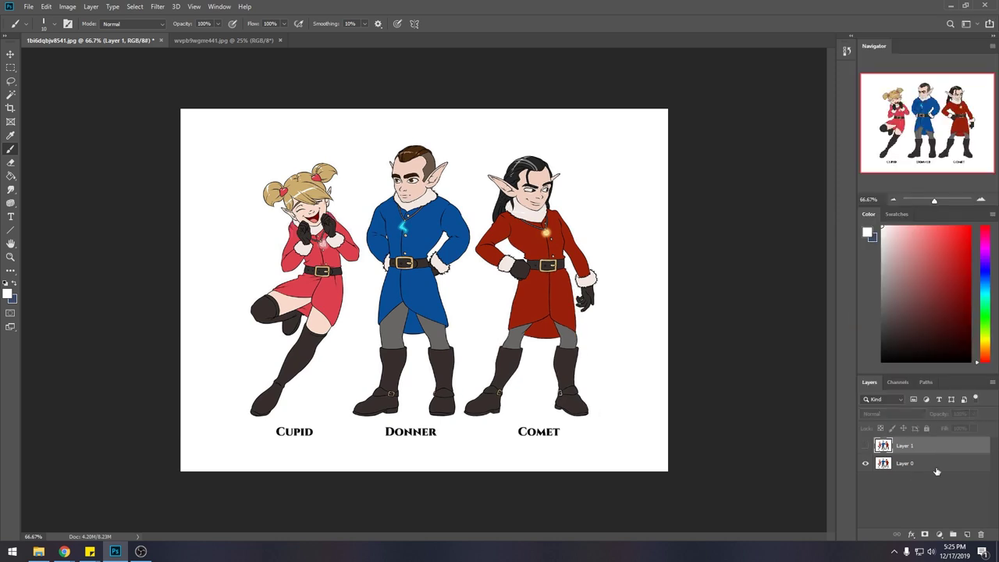
left_click(914, 465)
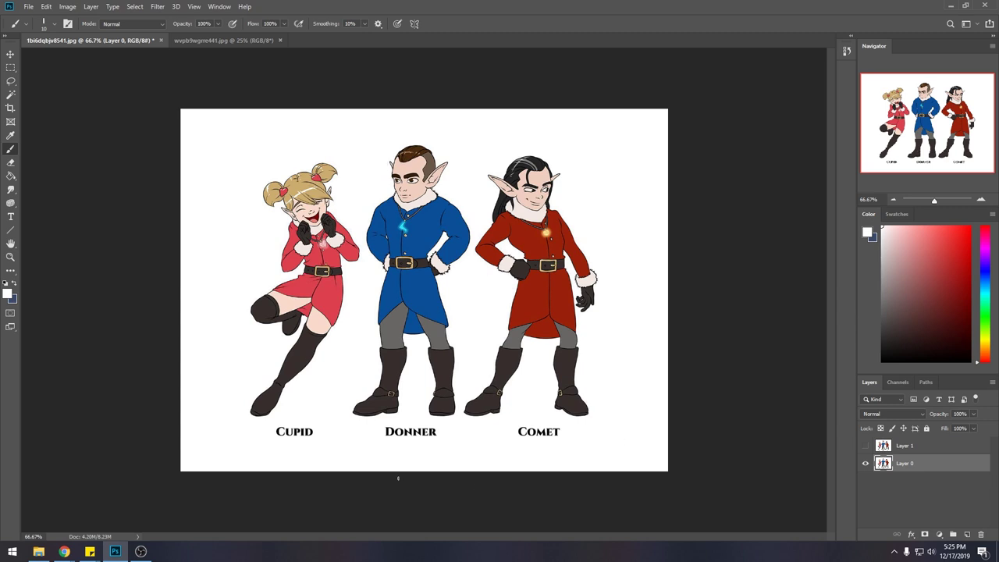
- Copy Donner's boots to a new layer and squash them upward to shorten his legs
key("l")
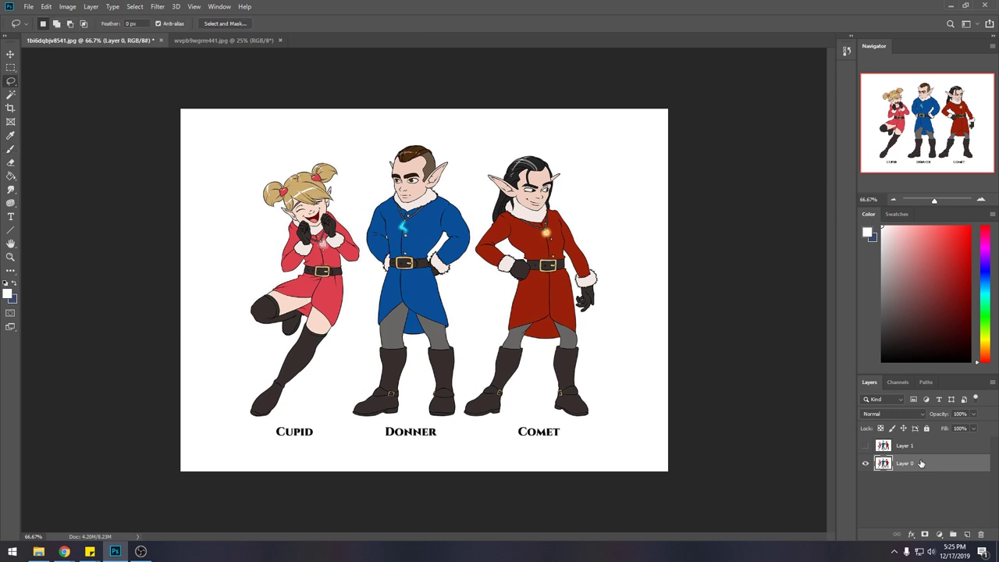
mouse_move(475, 333)
left_mouse_down()
mouse_move(363, 339)
mouse_move(343, 379)
mouse_move(346, 418)
mouse_move(462, 422)
mouse_move(472, 334)
left_mouse_up()
key("ctrl+j")
key("v")
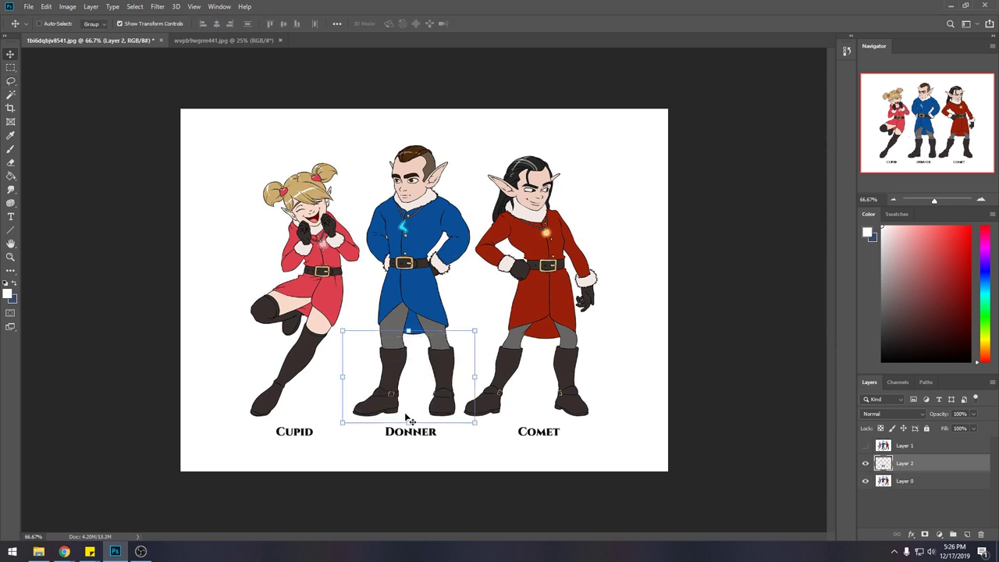
left_click_drag(408, 421, 410, 394)
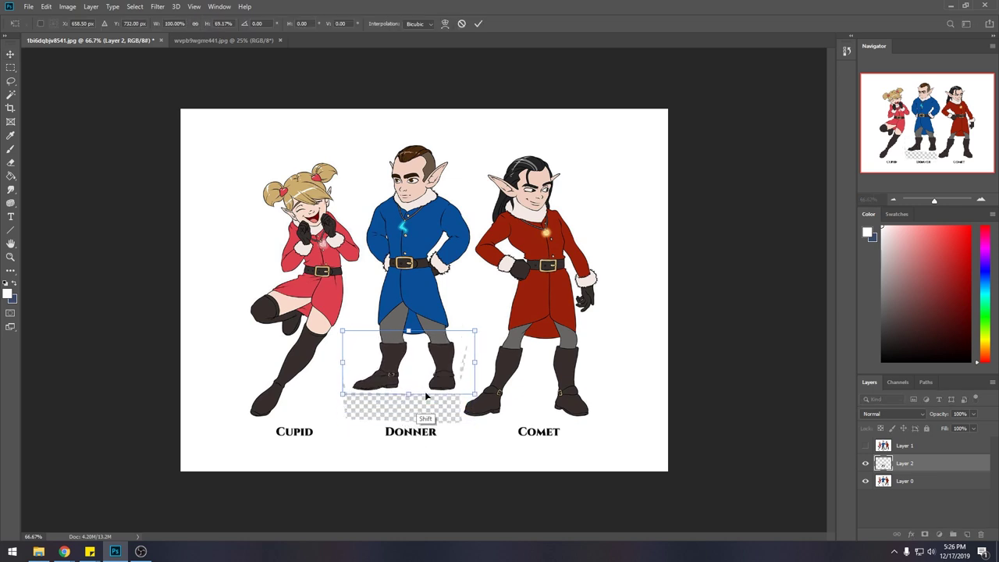
key("Return")
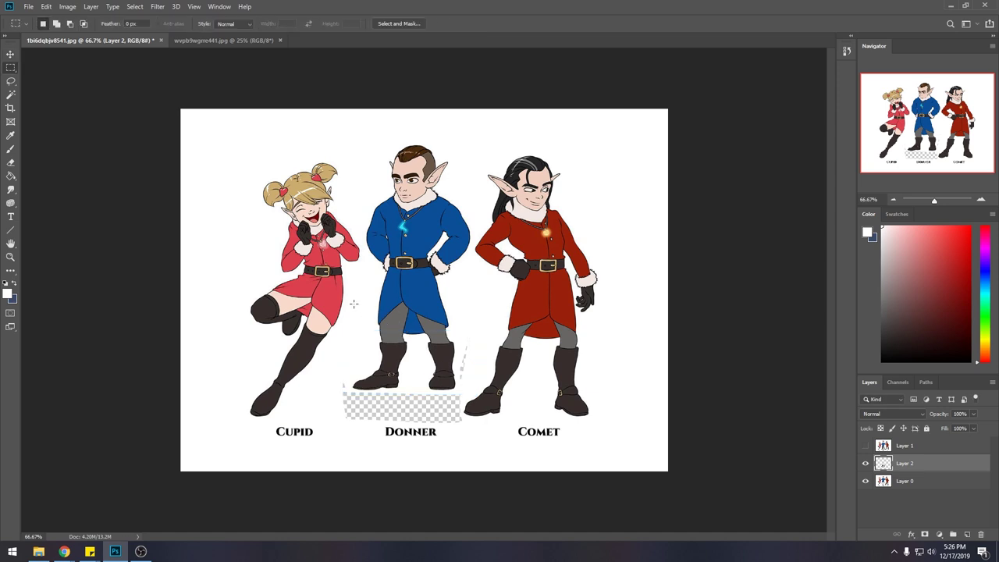
- Merge the boots layer down into the base image and lasso Donner's lower legs
right_click(888, 459)
left_click(914, 330)
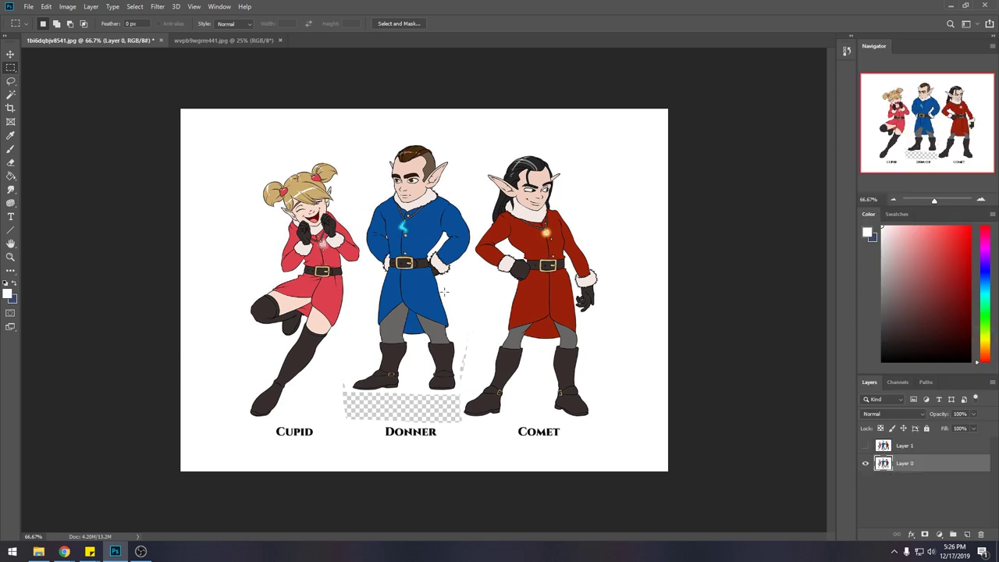
key("l")
mouse_move(480, 312)
left_mouse_down()
mouse_move(359, 316)
mouse_move(344, 383)
mouse_move(384, 405)
mouse_move(453, 403)
mouse_move(481, 331)
left_mouse_up()
- Scale Donner's lower legs to about 87% height, move them up, and skew them under the coat
key("ctrl+t")
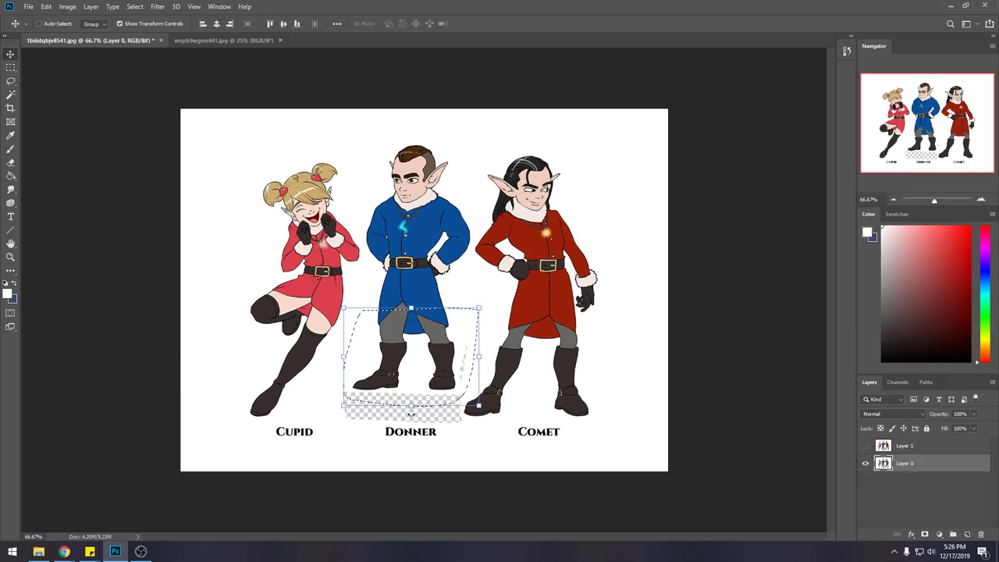
mouse_move(423, 412)
left_mouse_down()
mouse_move(424, 395)
mouse_move(415, 414)
mouse_move(428, 381)
left_mouse_up()
left_click_drag(437, 322, 474, 302)
left_click_drag(344, 299, 346, 297)
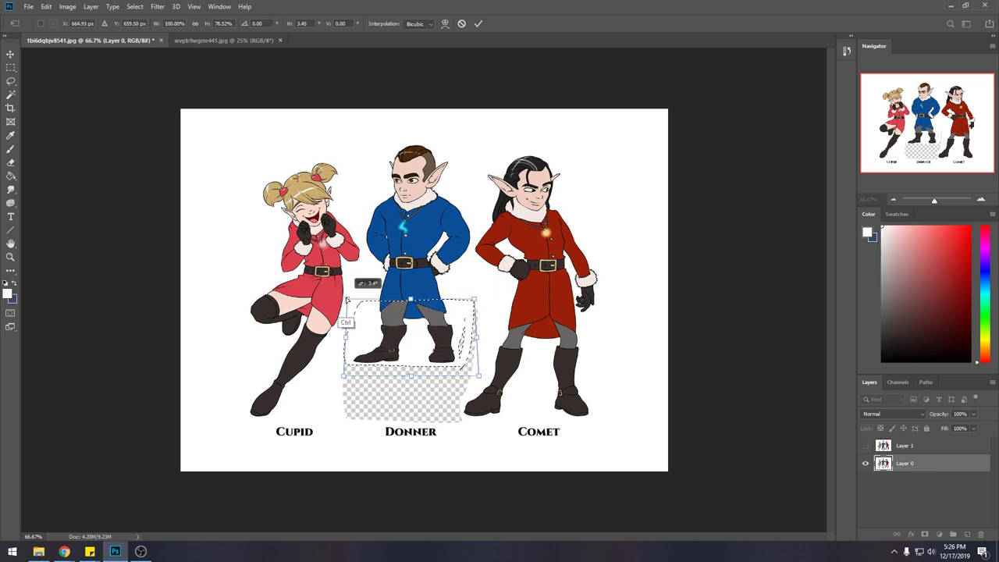
key("Return")
- Lasso the whole Donner figure and lift him onto his own layer
key("b")
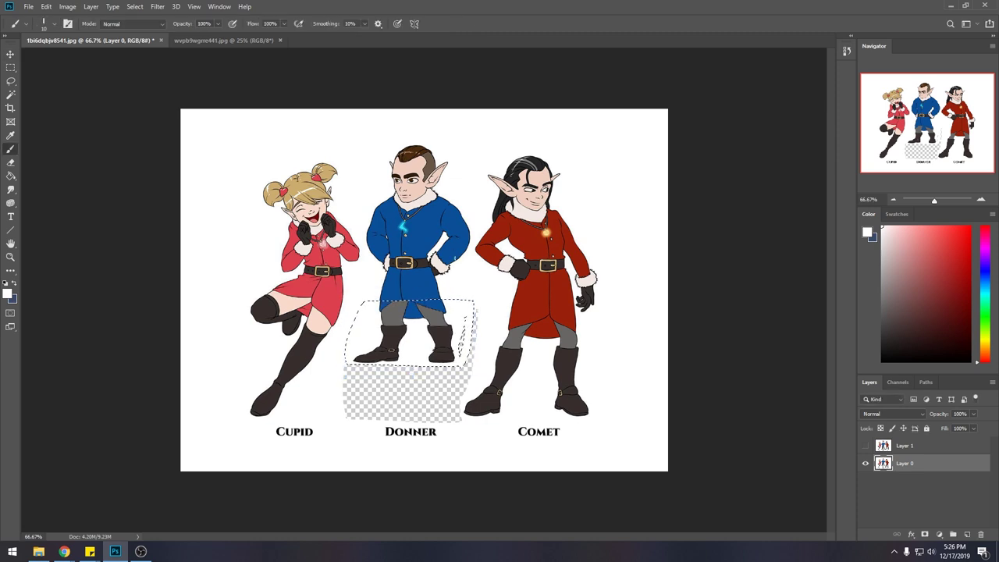
key("l")
left_click(468, 286)
mouse_move(476, 209)
left_mouse_down()
mouse_move(359, 171)
mouse_move(357, 231)
mouse_move(368, 255)
mouse_move(348, 358)
mouse_move(445, 374)
mouse_move(479, 297)
mouse_move(474, 205)
mouse_move(435, 264)
mouse_move(444, 277)
left_mouse_up()
key("v")
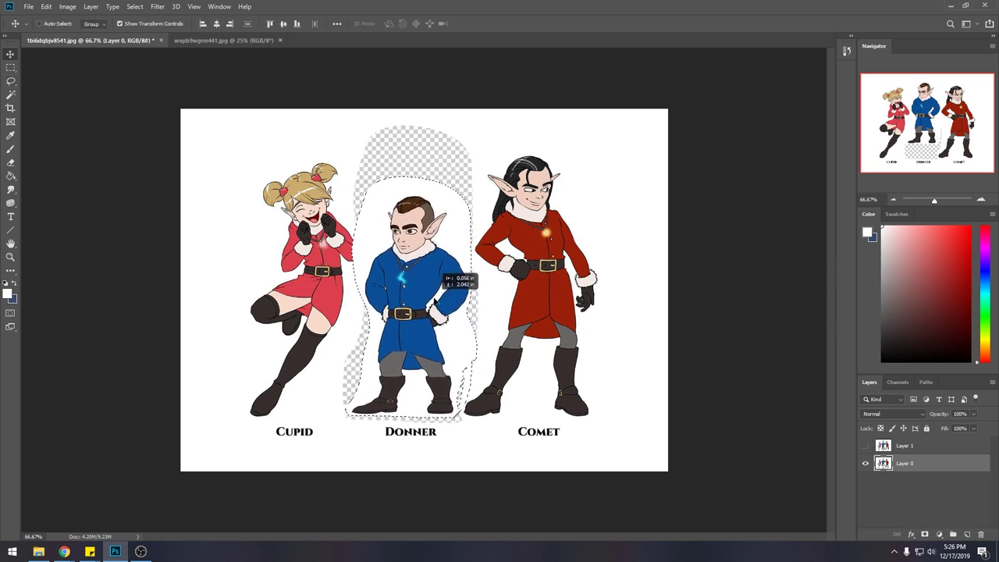
key("ctrl+shift+j")
key("ctrl+t")
- Move Donner down onto the baseline and erase his white halo over Cupid's sleeve
left_click_drag(460, 300, 462, 310)
key("Return")
key("e")
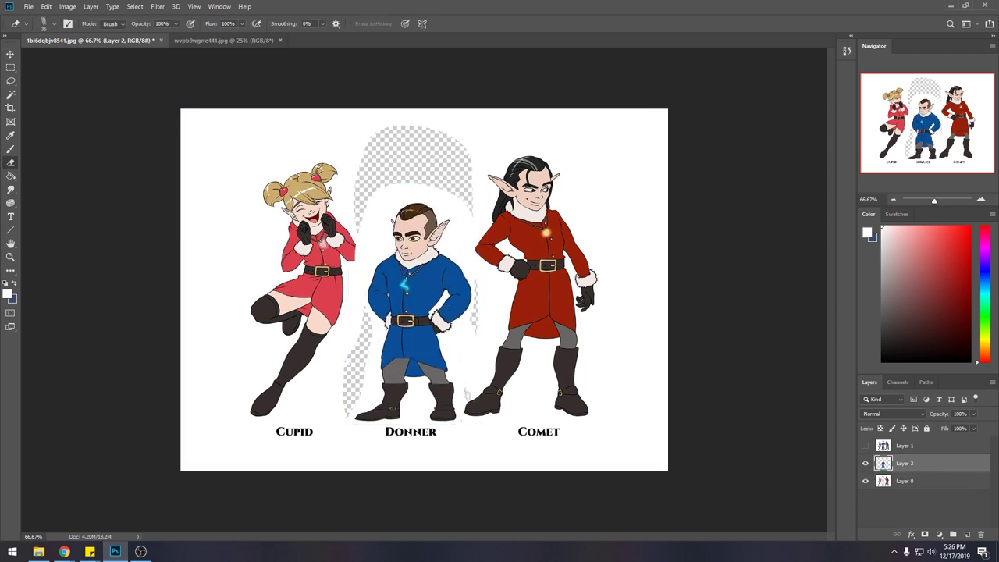
mouse_move(348, 227)
left_mouse_down()
mouse_move(355, 269)
mouse_move(363, 234)
left_mouse_up()
- Sample the blue of Donner's coat as the brush colour
key("b")
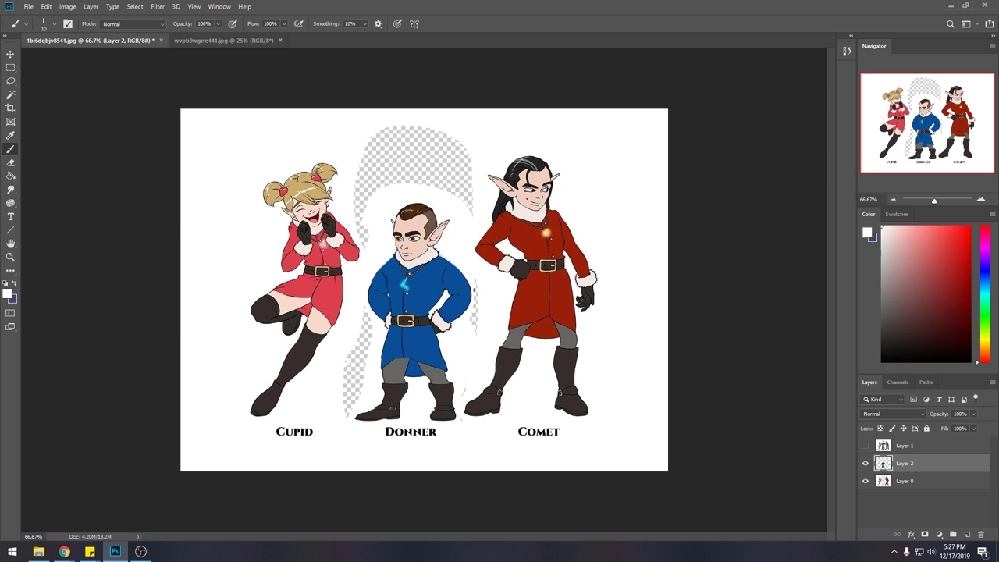
left_click(455, 309, "alt")
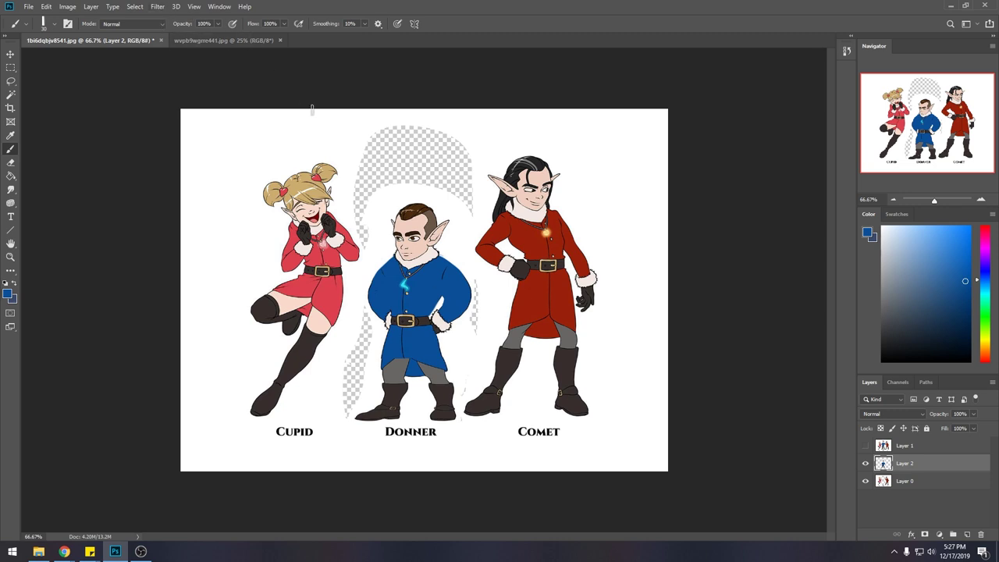
right_click(921, 469)
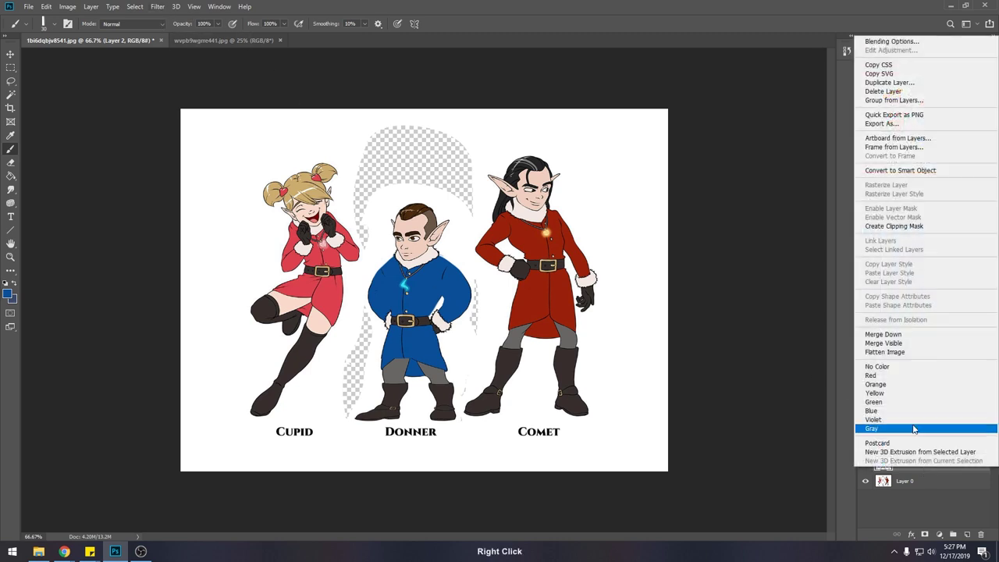
- Merge Donner's layer down, then reshape his boots with the Liquify Forward Warp brush
left_click(897, 334)
left_click(158, 7)
left_click(175, 88)
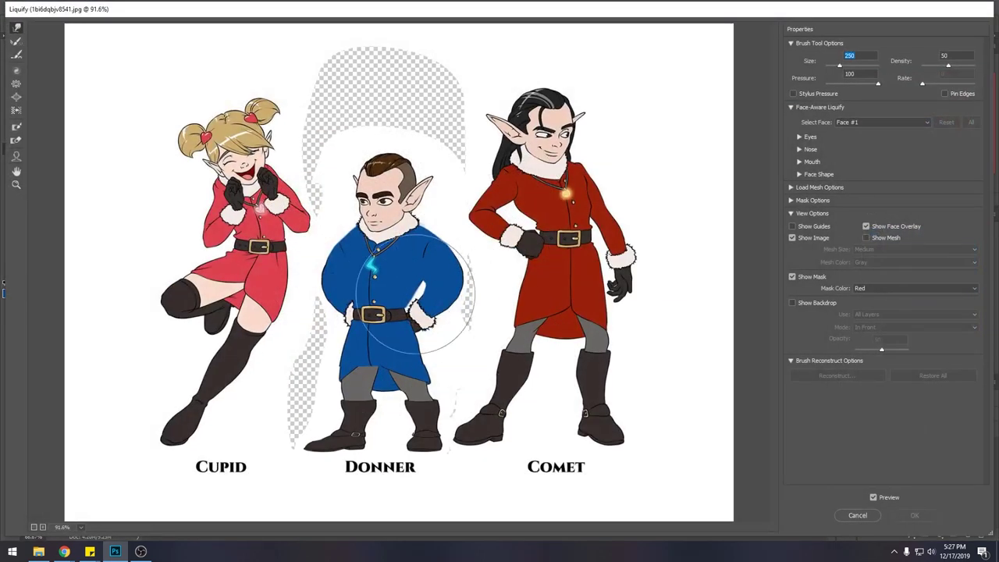
key("bracketright")
left_click(408, 320)
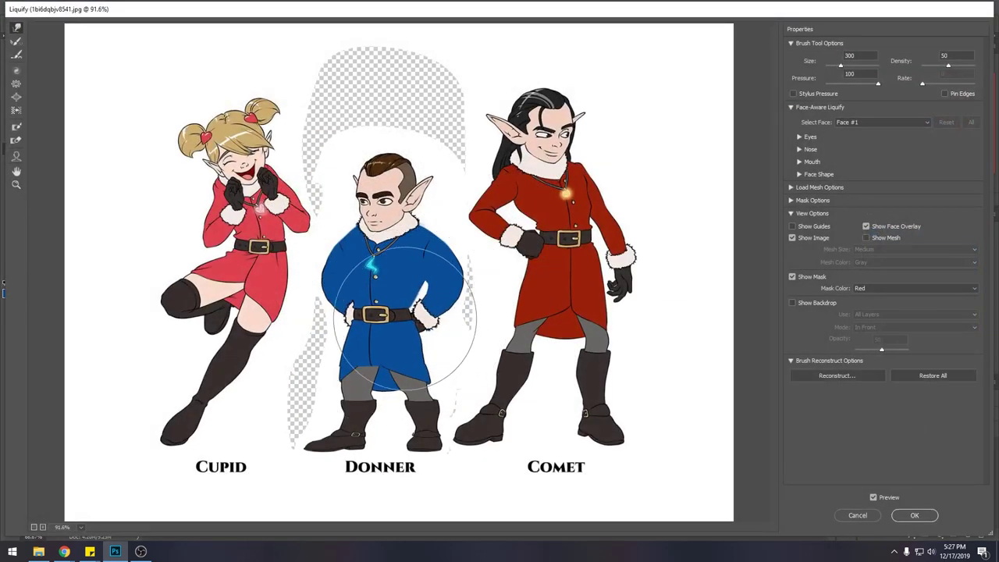
key("bracketleft")
key("bracketleft")
key("bracketleft")
key("bracketleft")
key("bracketleft")
key("bracketleft")
key("bracketleft")
mouse_move(310, 440)
left_mouse_down()
mouse_move(319, 430)
mouse_move(314, 445)
left_mouse_up()
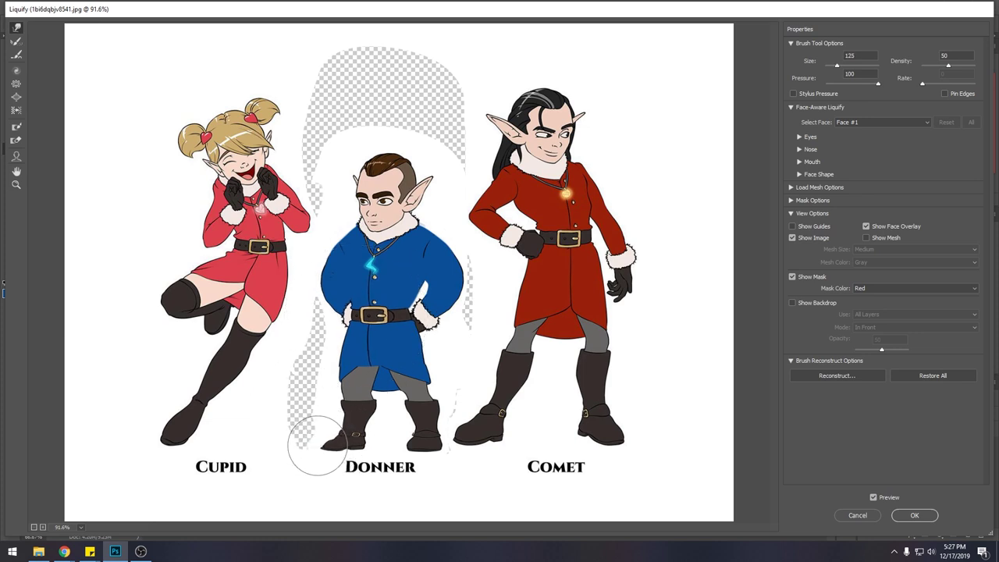
key("bracketleft")
key("bracketleft")
mouse_move(411, 442)
left_mouse_down()
mouse_move(413, 424)
mouse_move(435, 428)
mouse_move(441, 446)
left_mouse_up()
- Push the left edge of Donner's coat hem inward with a resized warp brush
key("bracketright")
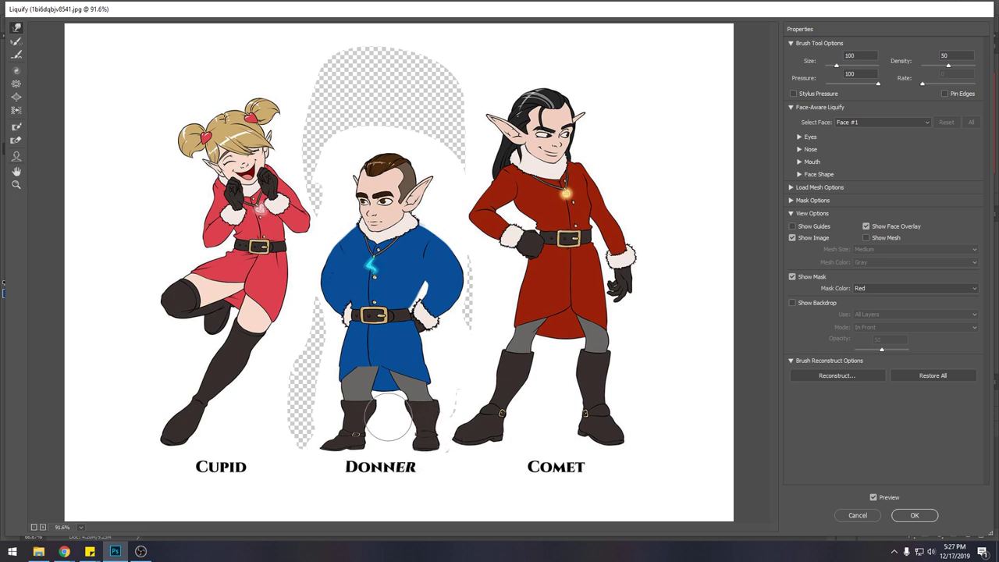
key("bracketleft")
key("bracketleft")
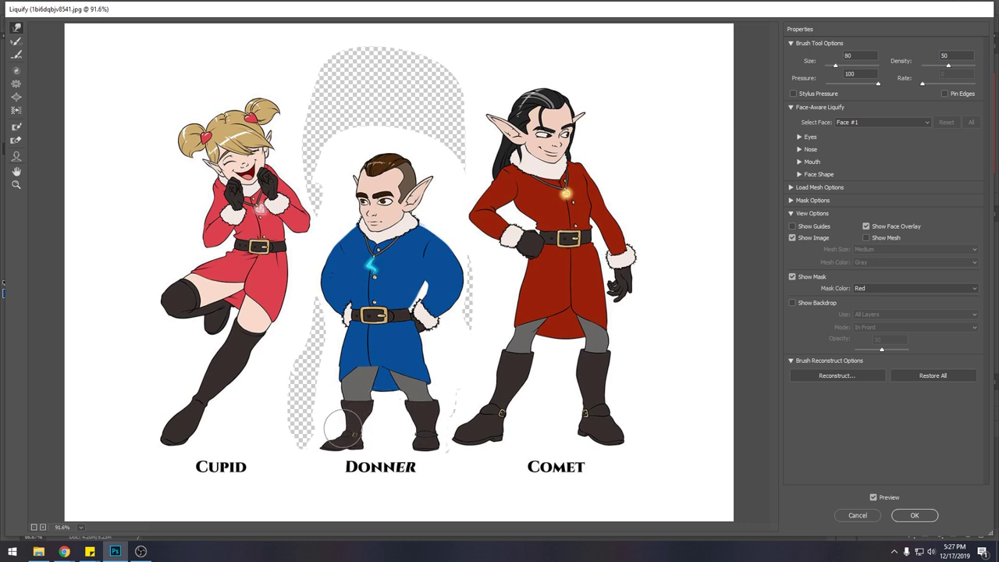
key("bracketright")
key("bracketright")
key("bracketleft")
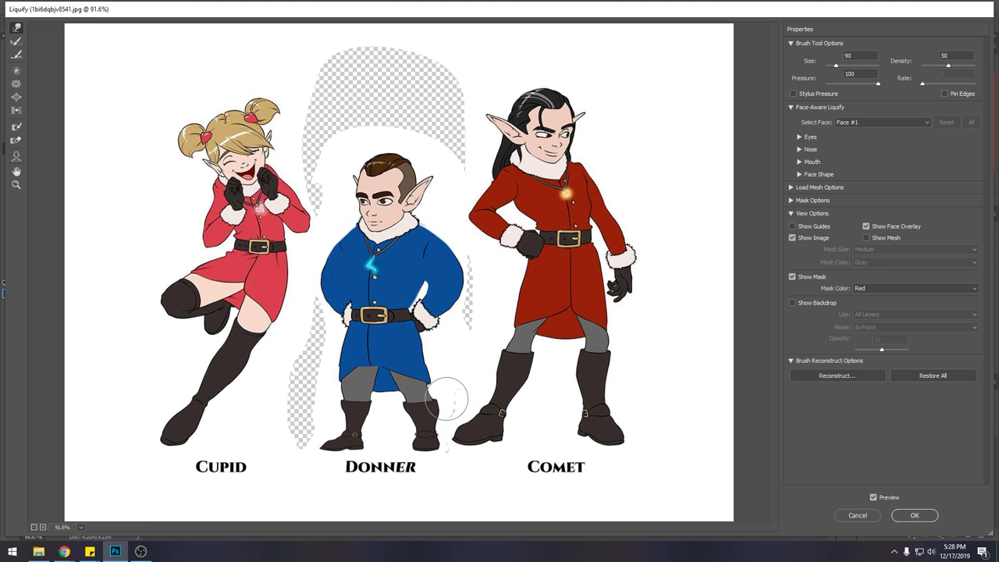
key("bracketleft")
key("bracketleft")
key("bracketleft")
key("bracketright")
key("bracketright")
key("bracketright")
key("bracketright")
key("bracketright")
key("bracketright")
key("bracketright")
key("bracketright")
key("bracketright")
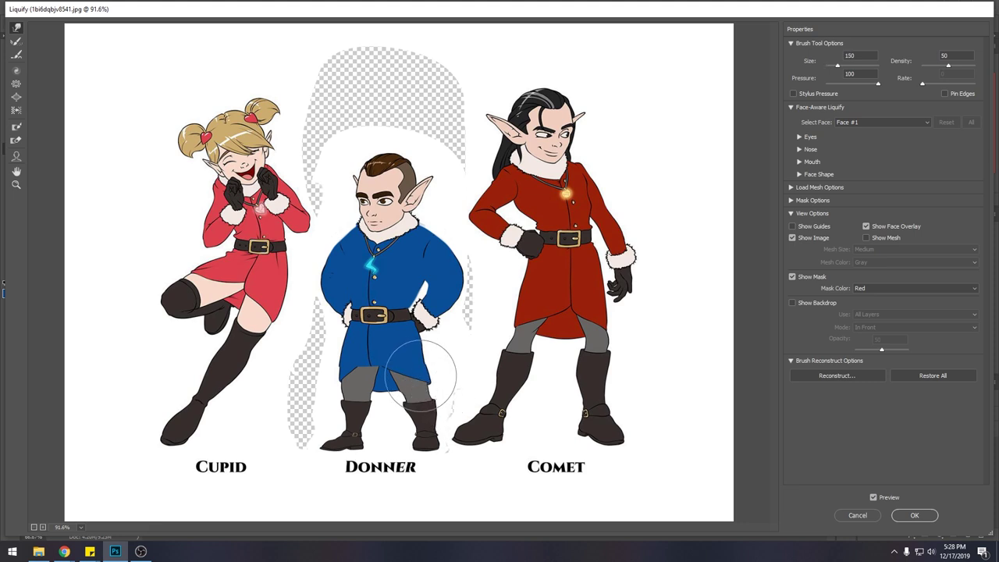
key("bracketleft")
key("bracketleft")
key("bracketleft")
key("bracketleft")
key("bracketleft")
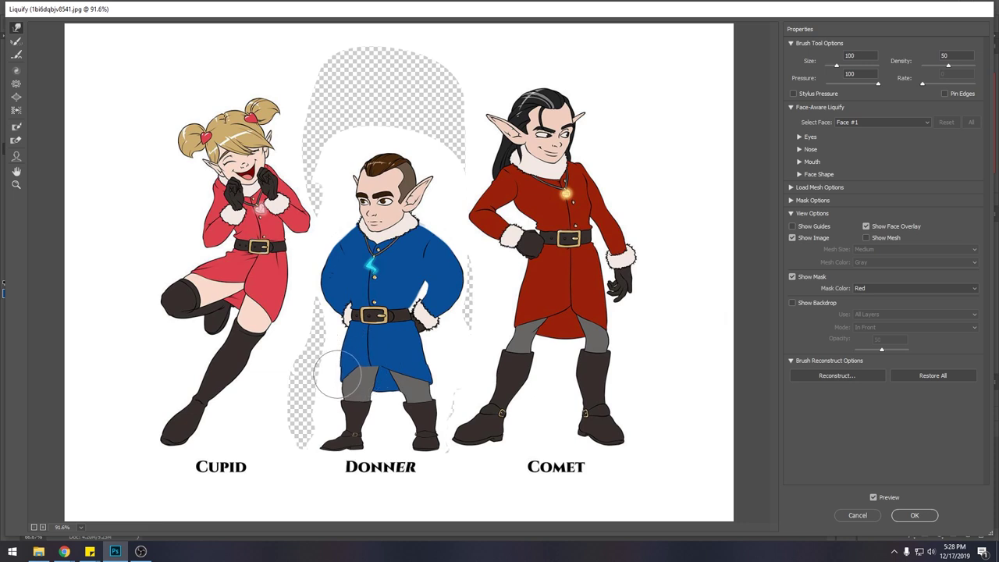
left_click_drag(339, 373, 336, 340)
key("bracketright")
key("bracketright")
key("bracketright")
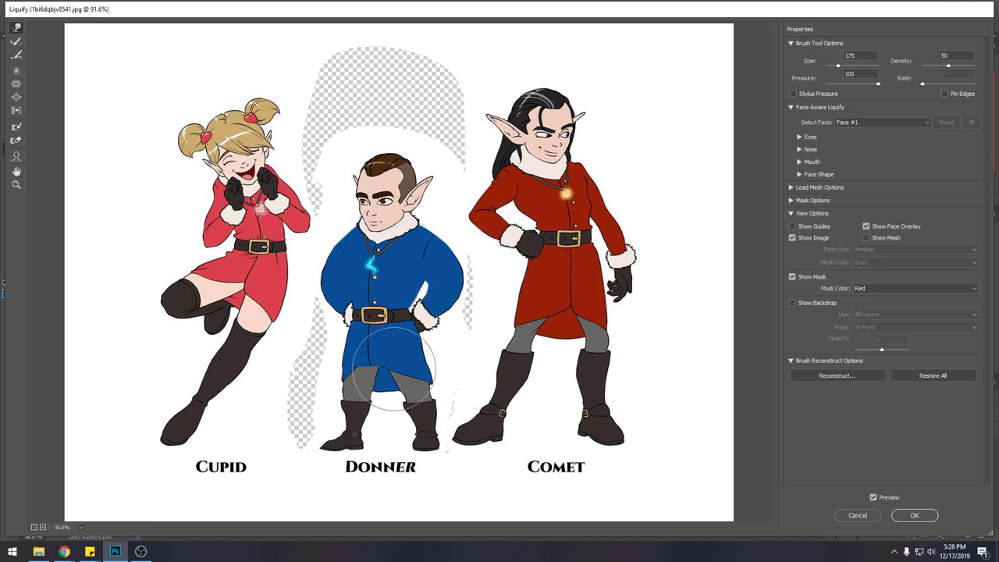
key("bracketleft")
key("bracketleft")
key("bracketleft")
key("bracketleft")
key("bracketleft")
key("bracketleft")
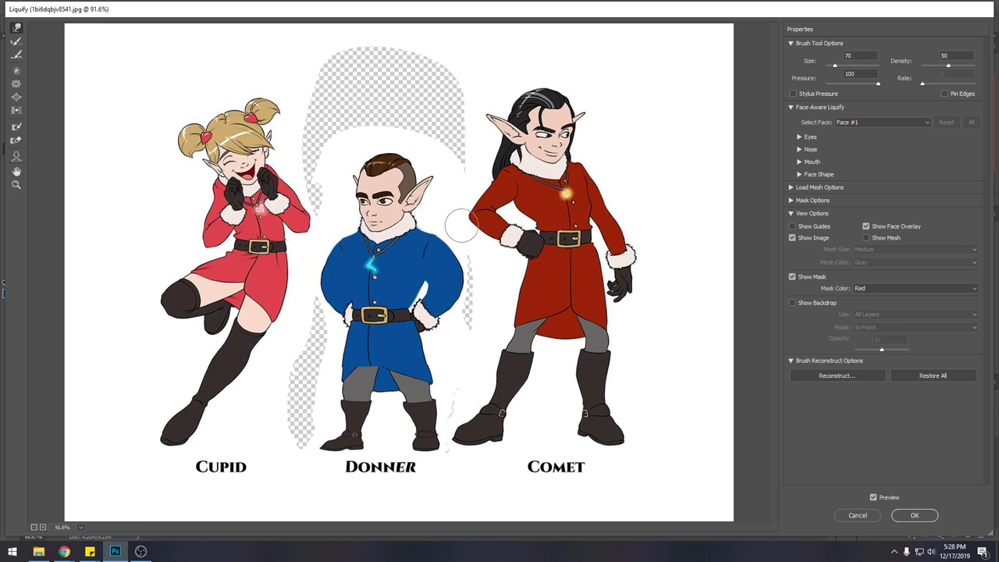
- Warp Donner's head with a finer Liquify brush and apply the reshaping with OK
key("bracketleft")
key("bracketleft")
key("bracketleft")
key("bracketleft")
key("bracketleft")
key("bracketleft")
key("bracketleft")
key("bracketleft")
key("bracketright")
key("bracketright")
key("bracketright")
key("bracketright")
key("bracketright")
key("bracketright")
key("bracketright")
key("bracketright")
key("bracketright")
key("bracketright")
key("bracketright")
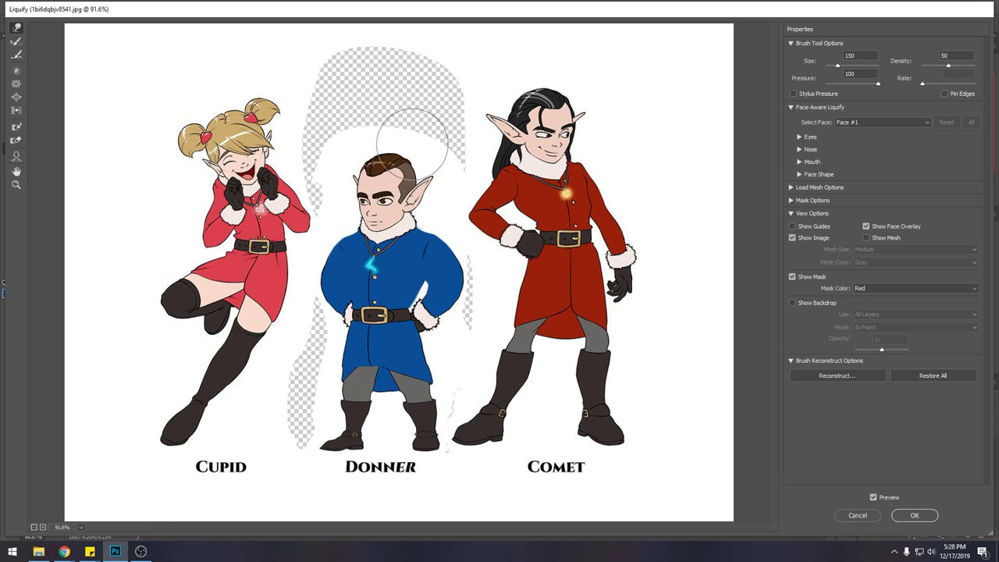
key("bracketleft")
key("bracketleft")
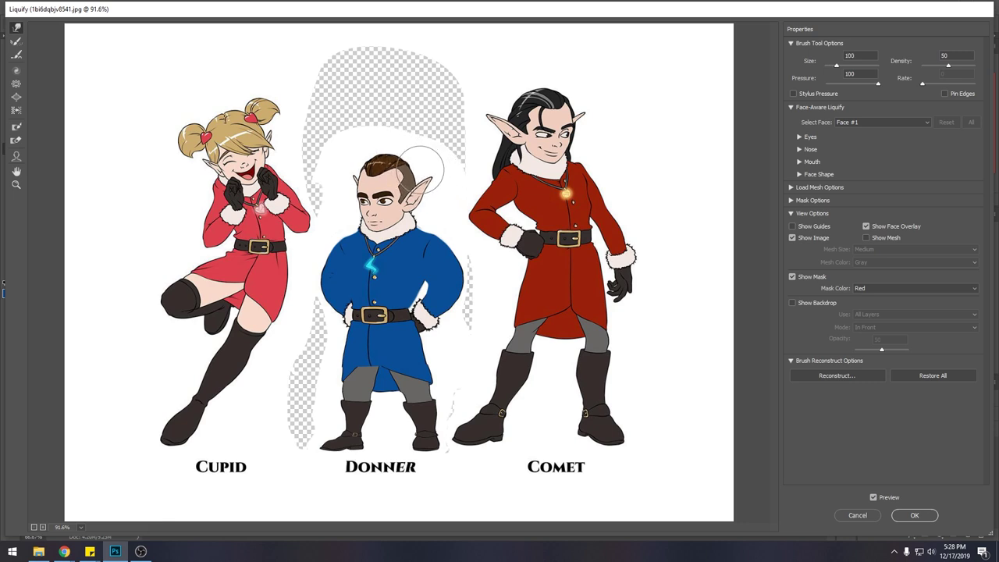
key("bracketleft")
key("bracketleft")
key("bracketleft")
key("bracketleft")
key("bracketleft")
key("bracketleft")
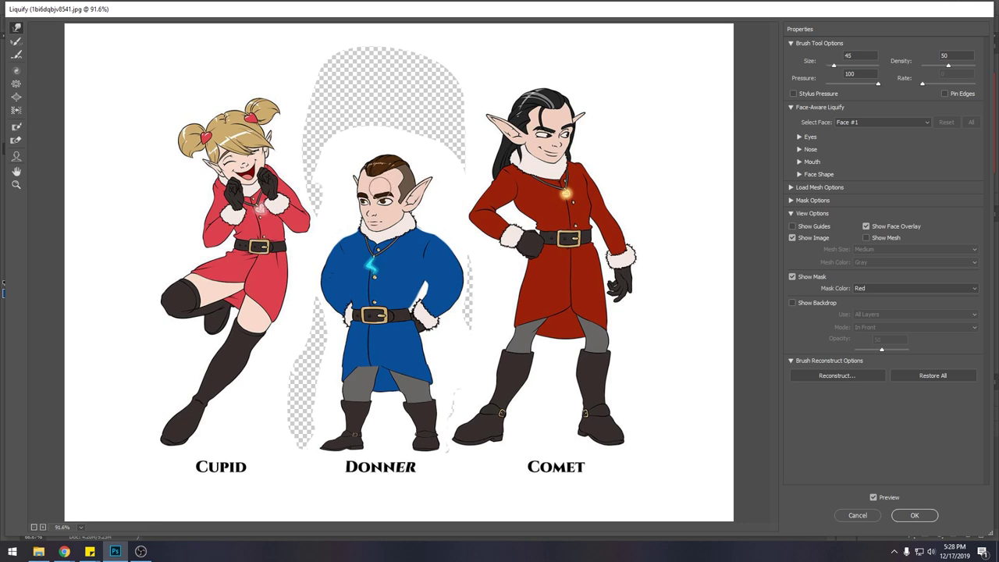
key("bracketright")
key("bracketright")
key("bracketleft")
key("bracketleft")
key("bracketleft")
key("bracketleft")
key("bracketleft")
key("bracketright")
key("bracketright")
key("bracketright")
key("bracketright")
key("bracketright")
left_click(917, 513)
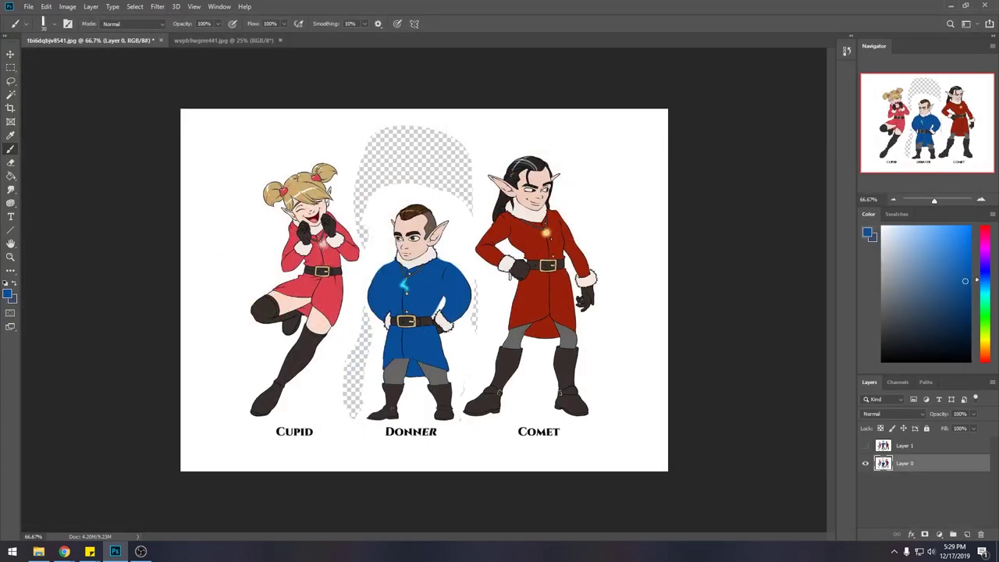
- Toggle Layer 1 to compare original and reshaped Donner, then hide it and select Layer 0
left_click(865, 446)
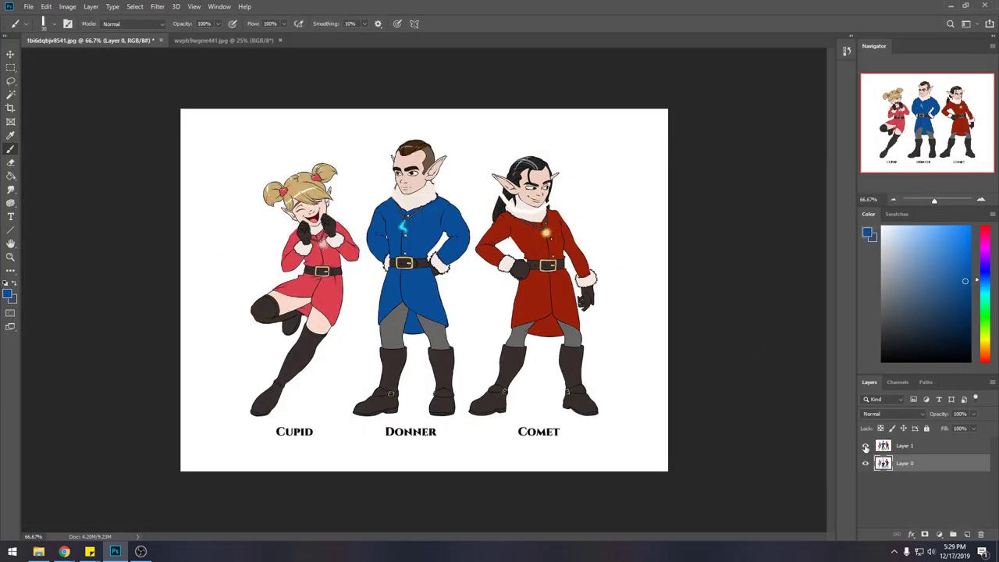
left_click(865, 445)
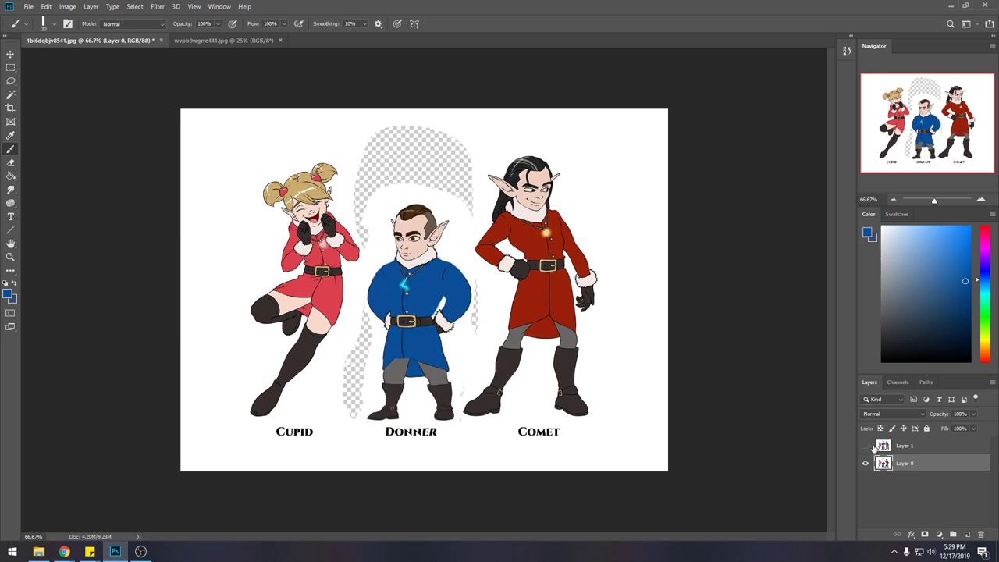
left_click(865, 445)
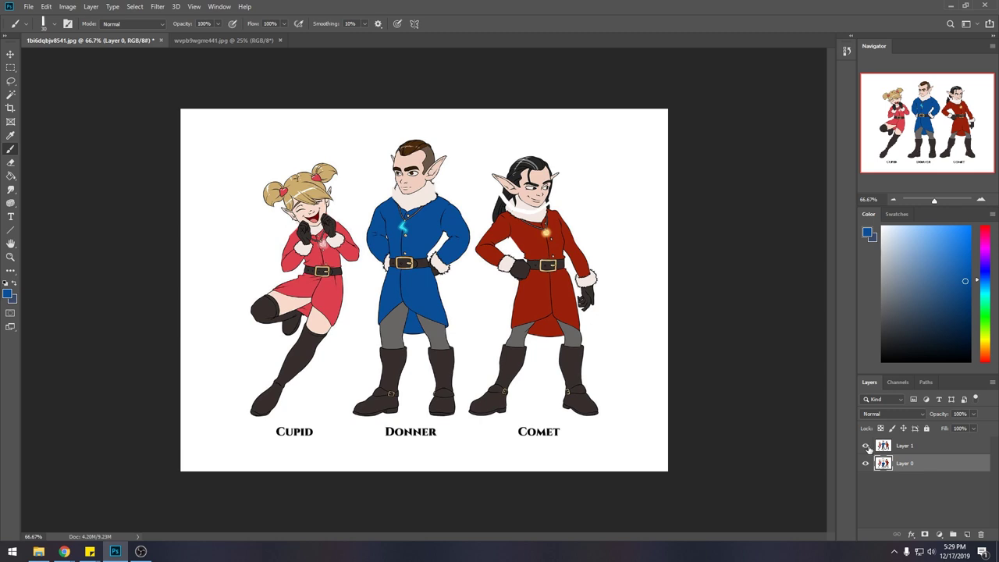
left_click(911, 450)
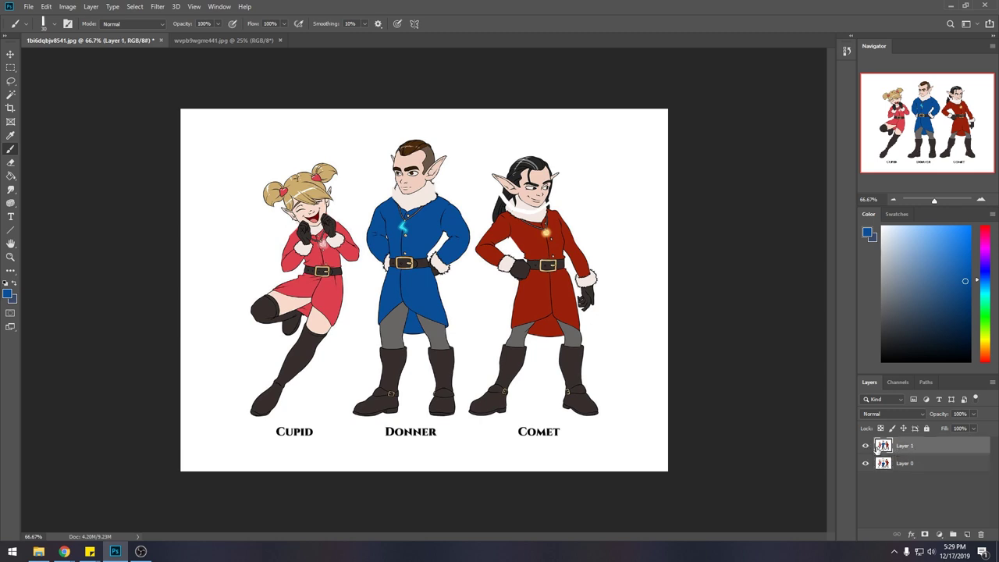
left_click(866, 446)
left_click(915, 464)
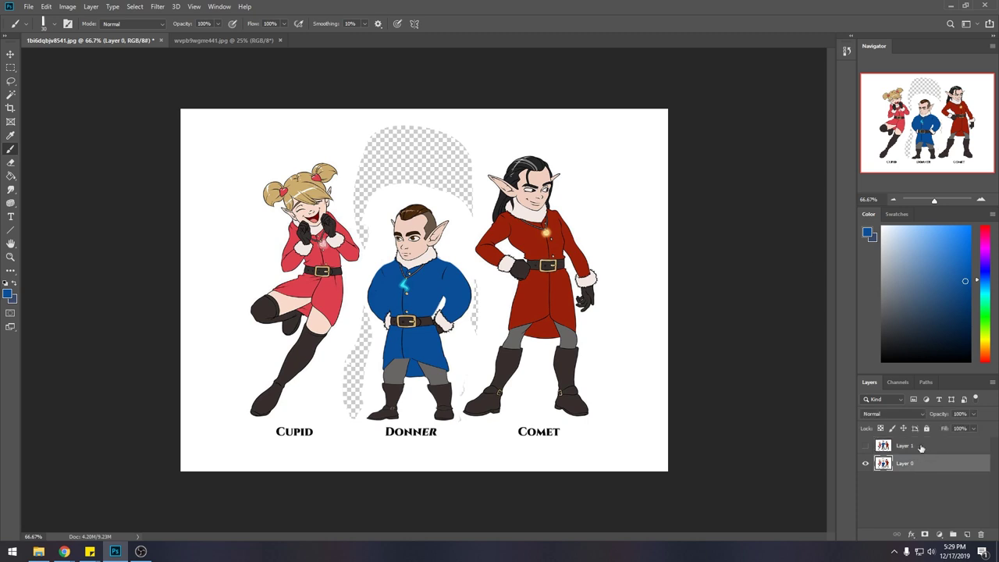
- Add Layer 2 below Layer 0, fill it white, and merge Layer 0 down into it
left_click(966, 535)
left_click_drag(925, 463, 941, 508)
key("f")
key("g")
key("shift+f")
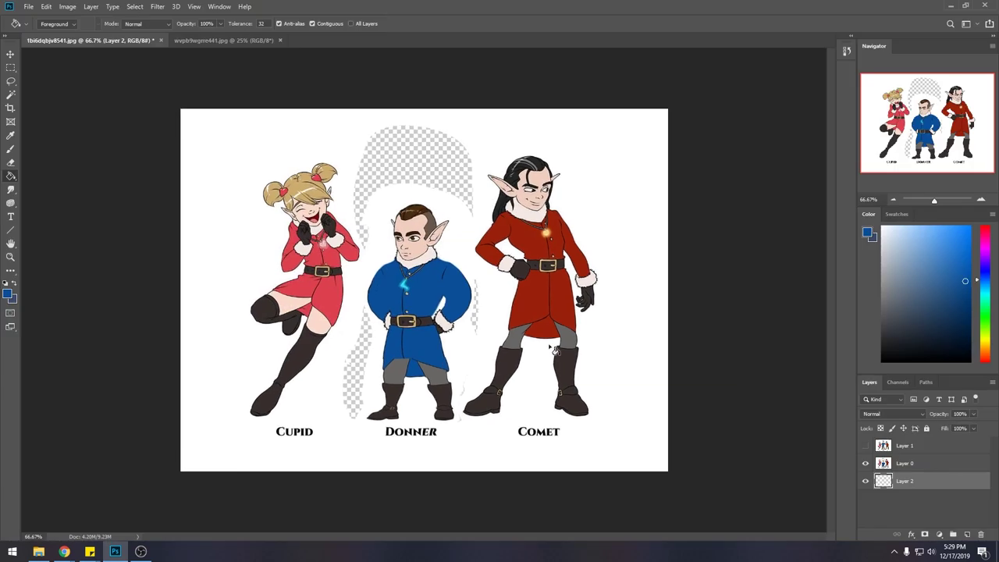
key("d")
key("x")
left_click(498, 320)
right_click(905, 468)
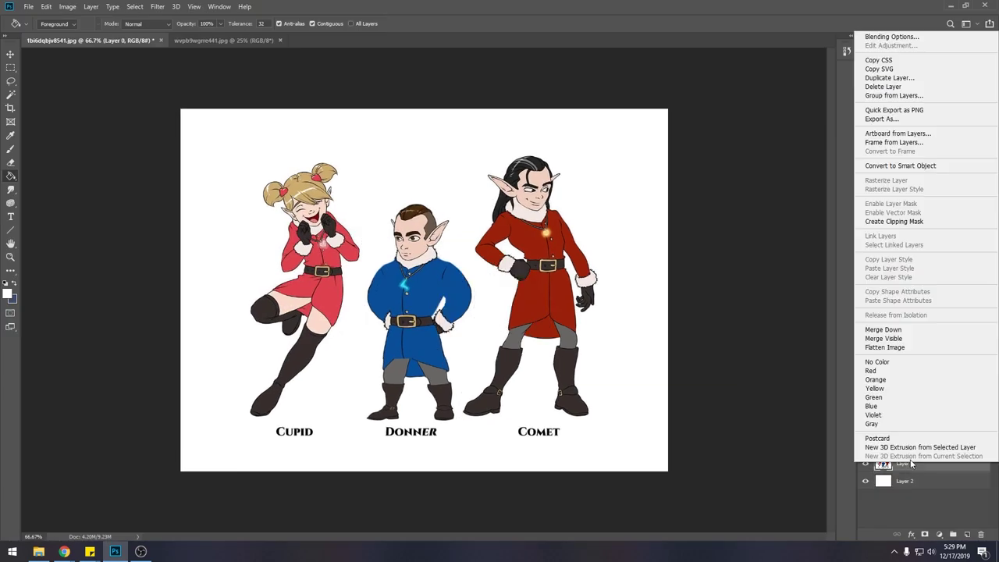
left_click(898, 331)
- Select all and view the original image in History before returning to the latest state
key("ctrl+a")
left_click(847, 52)
scroll(831, 167, "up", 5)
scroll(831, 166, "up", 2)
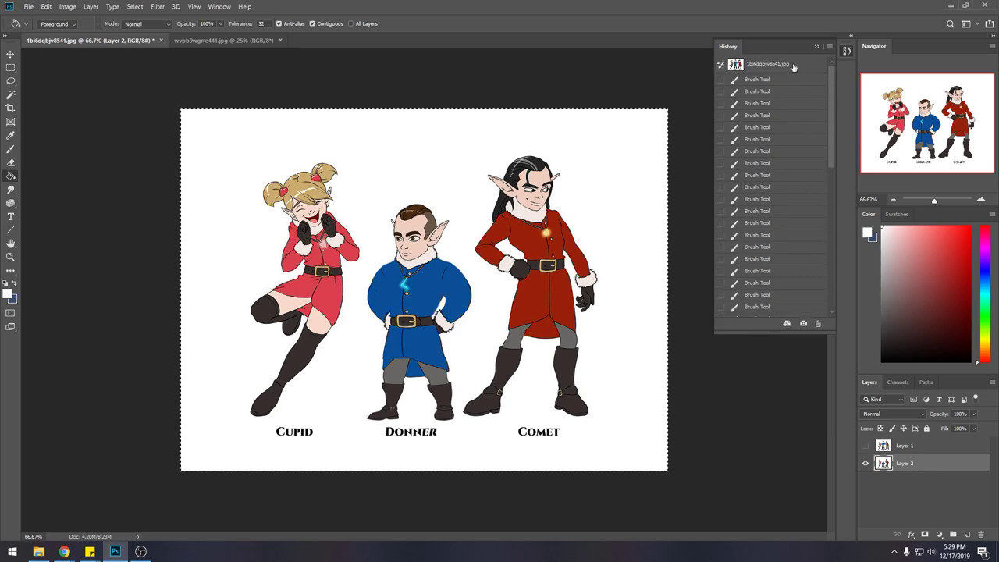
left_click(793, 65)
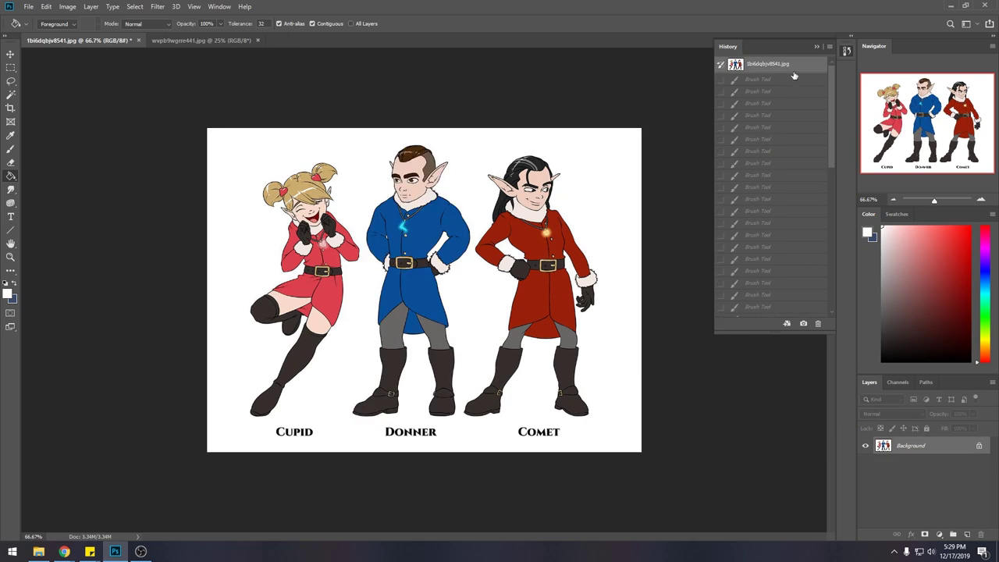
left_click_drag(832, 72, 828, 248)
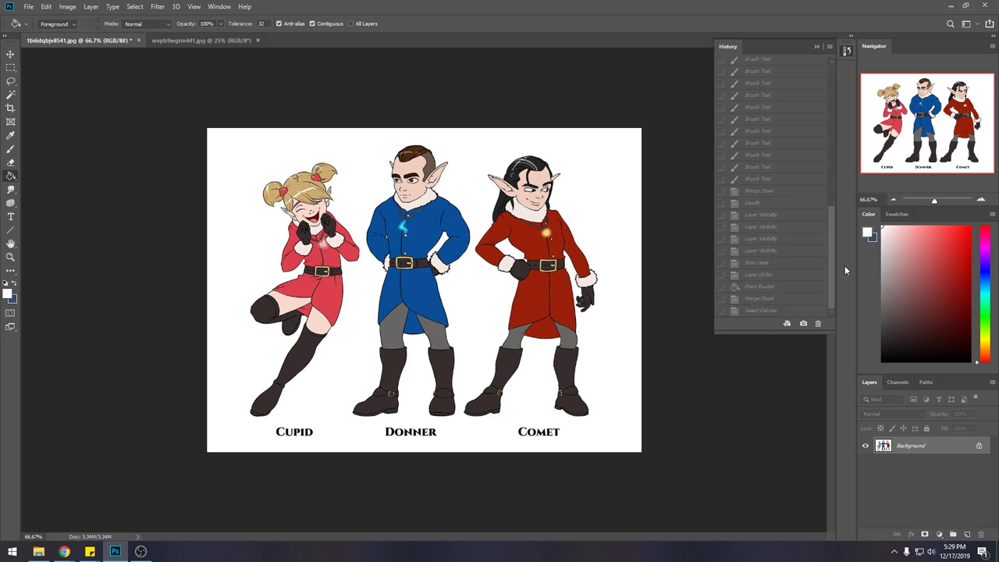
left_click(771, 312)
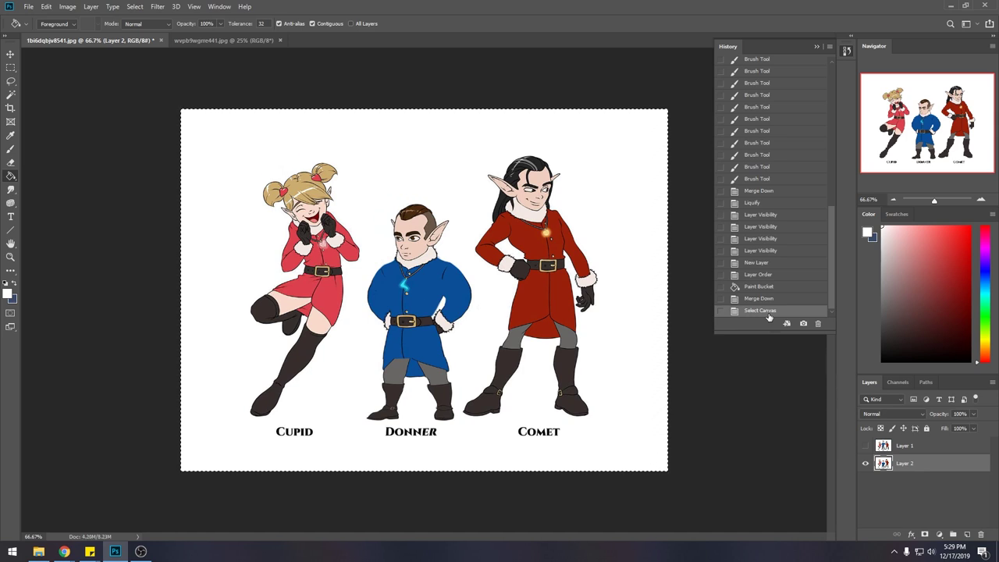
left_click(816, 46)
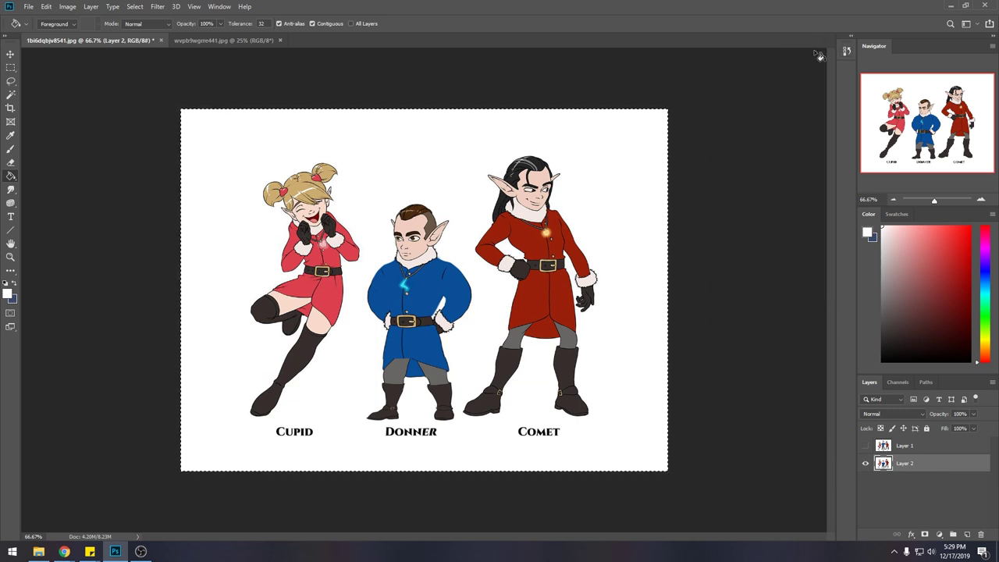
- Switch to the Lasso and reopen the Liquify filter to keep reshaping Donner
key("l")
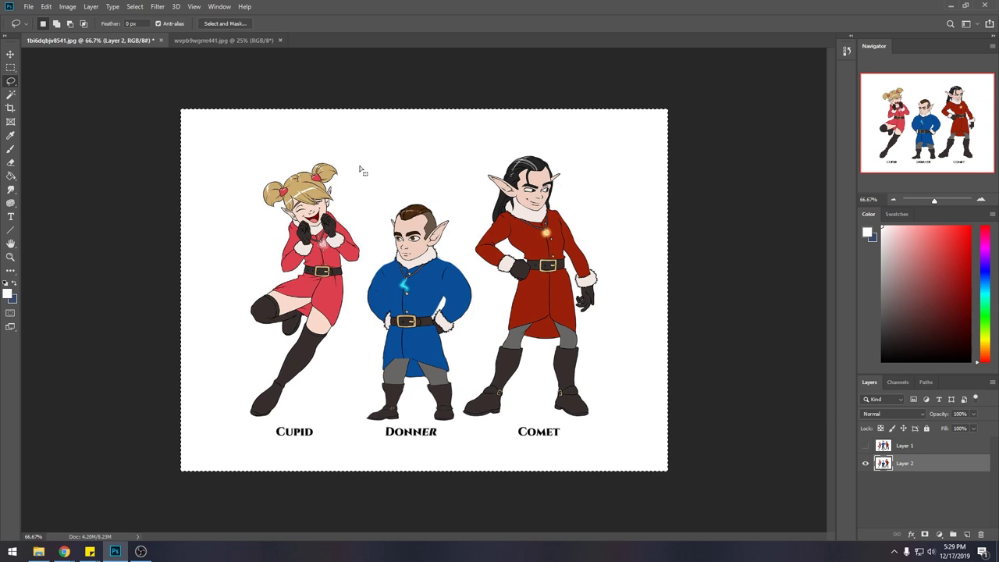
left_click(157, 6)
left_click(179, 90)
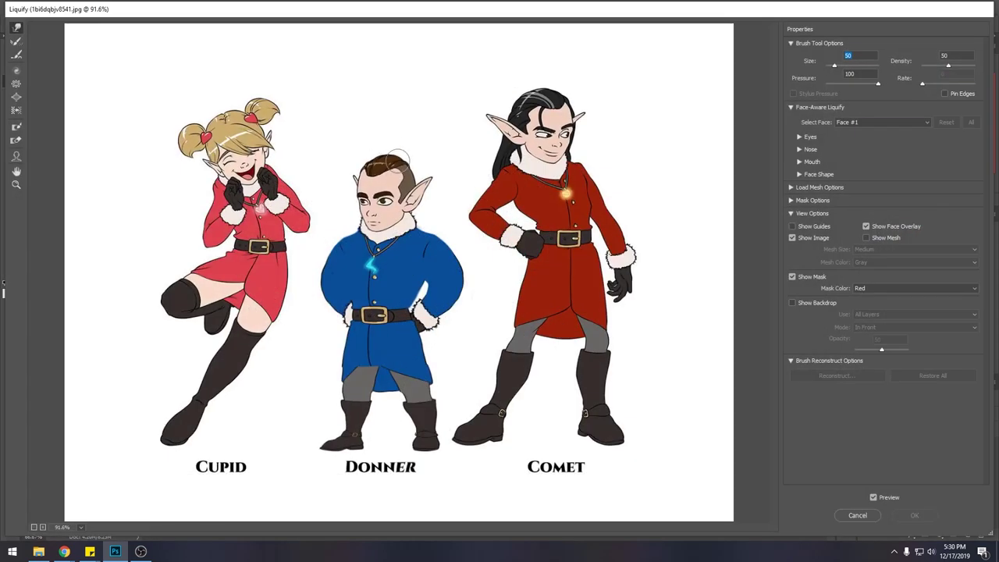
- Forward Warp Donner's hair, shrinking and enlarging the warp brush size as needed
type("45")
left_click(390, 178)
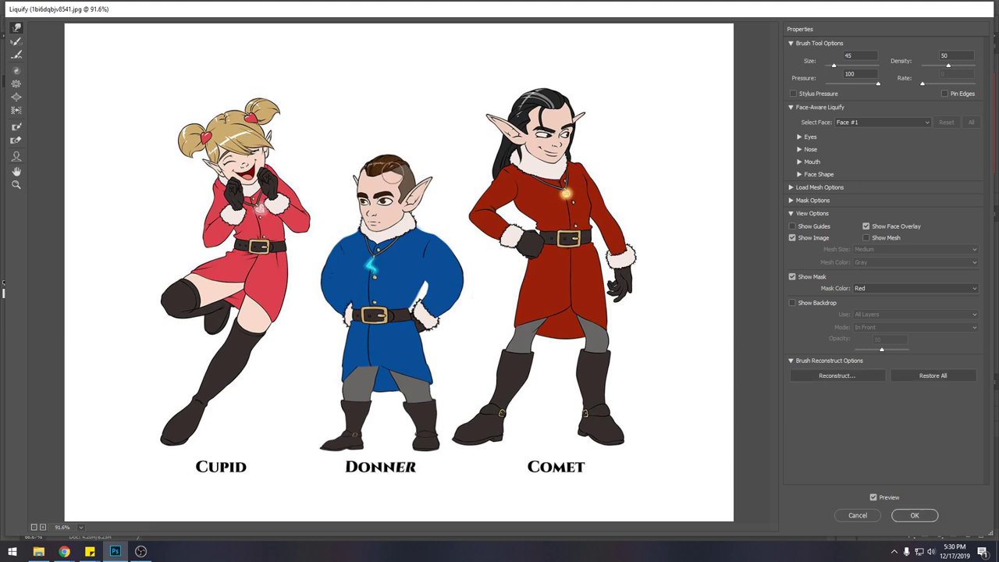
key("bracketleft")
key("bracketleft")
key("bracketright")
key("bracketright")
key("bracketleft")
key("bracketright")
key("bracketright")
key("bracketright")
key("bracketright")
key("bracketright")
key("bracketleft")
key("bracketleft")
key("bracketleft")
key("bracketleft")
key("bracketright")
key("bracketright")
key("bracketright")
key("bracketright")
key("bracketright")
key("bracketright")
key("bracketright")
key("bracketright")
key("bracketright")
key("bracketright")
key("bracketright")
key("bracketright")
key("bracketright")
key("bracketright")
key("bracketright")
key("bracketright")
key("bracketright")
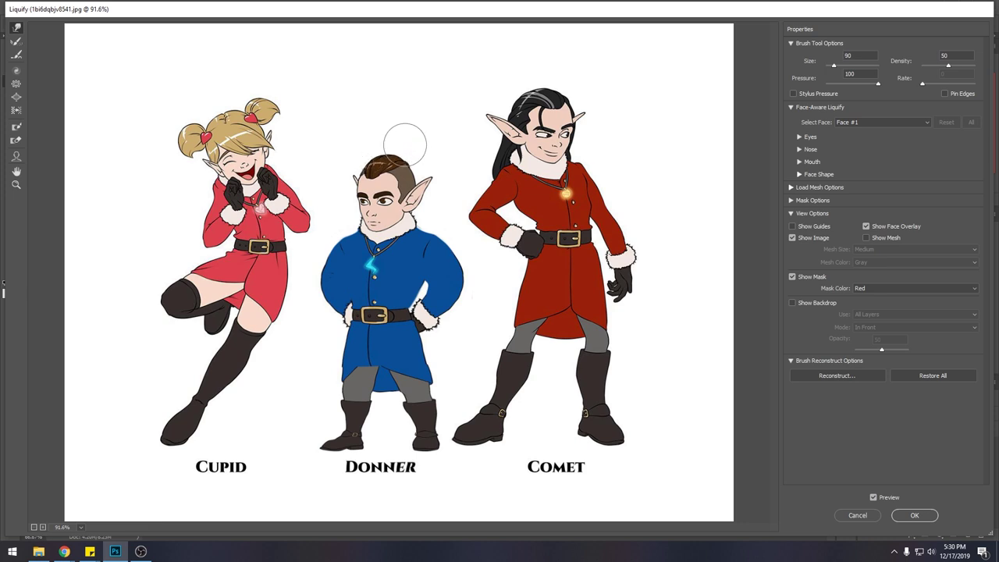
key("bracketleft")
key("bracketleft")
key("bracketleft")
key("bracketleft")
key("bracketleft")
key("bracketleft")
key("bracketleft")
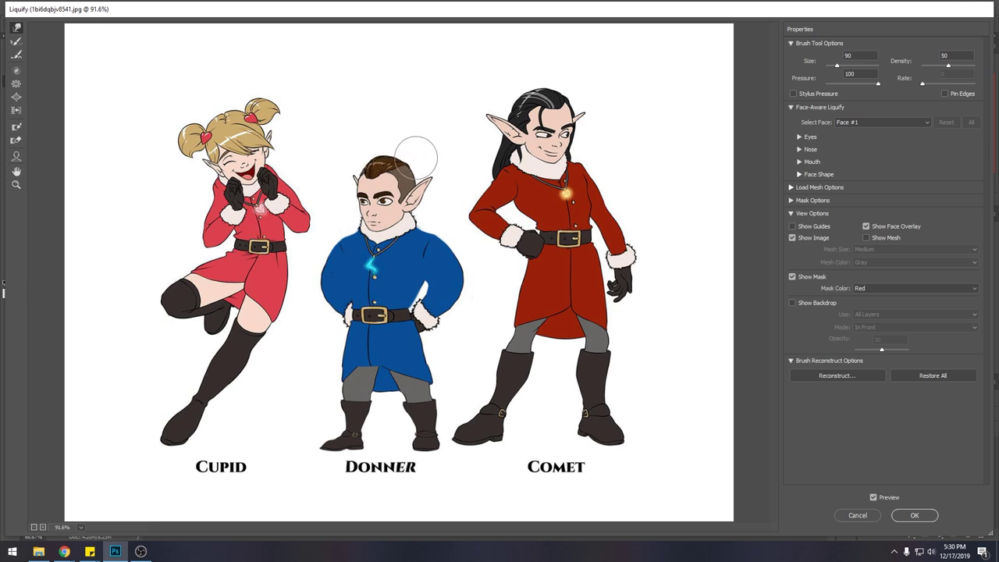
key("bracketleft")
key("bracketleft")
key("bracketleft")
key("bracketleft")
key("bracketleft")
key("bracketleft")
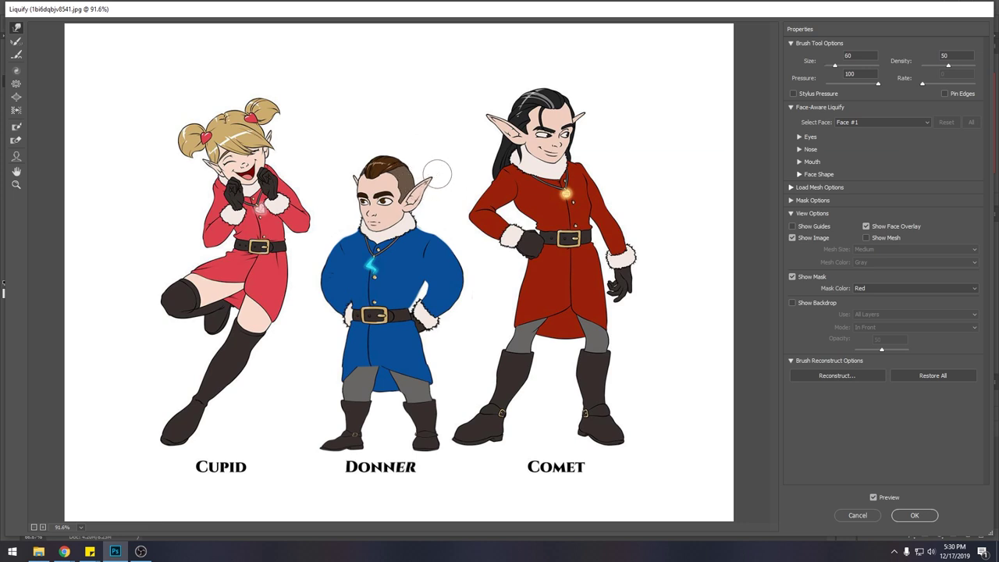
key("bracketleft")
key("bracketleft")
key("bracketleft")
key("bracketleft")
- Push Donner's nose to the left, refine the face and apply the Liquify changes
key("bracketleft")
key("bracketleft")
key("bracketleft")
key("bracketleft")
key("bracketleft")
key("bracketleft")
key("bracketleft")
key("bracketleft")
left_click_drag(402, 212, 372, 218)
key("bracketright")
key("bracketright")
key("bracketright")
key("bracketright")
key("bracketright")
key("bracketright")
key("bracketright")
key("bracketright")
key("bracketright")
key("bracketleft")
key("bracketleft")
key("bracketleft")
key("bracketleft")
key("bracketleft")
key("bracketright")
key("bracketright")
key("bracketright")
key("bracketright")
key("bracketleft")
key("bracketleft")
key("bracketleft")
left_click(925, 515)
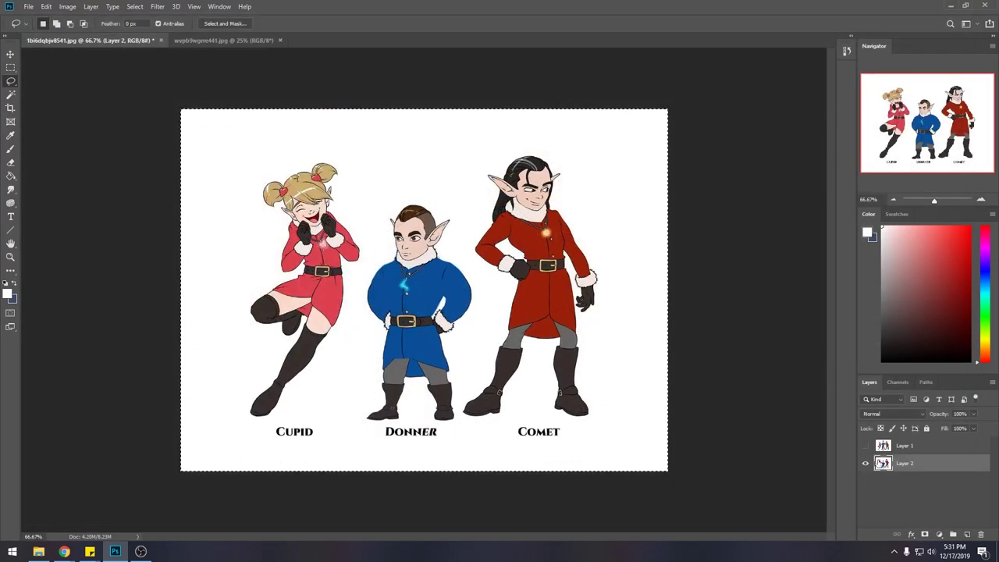
- Compare the pre-Liquify merged state with the latest Liquify state in History at 100%
left_click(845, 52)
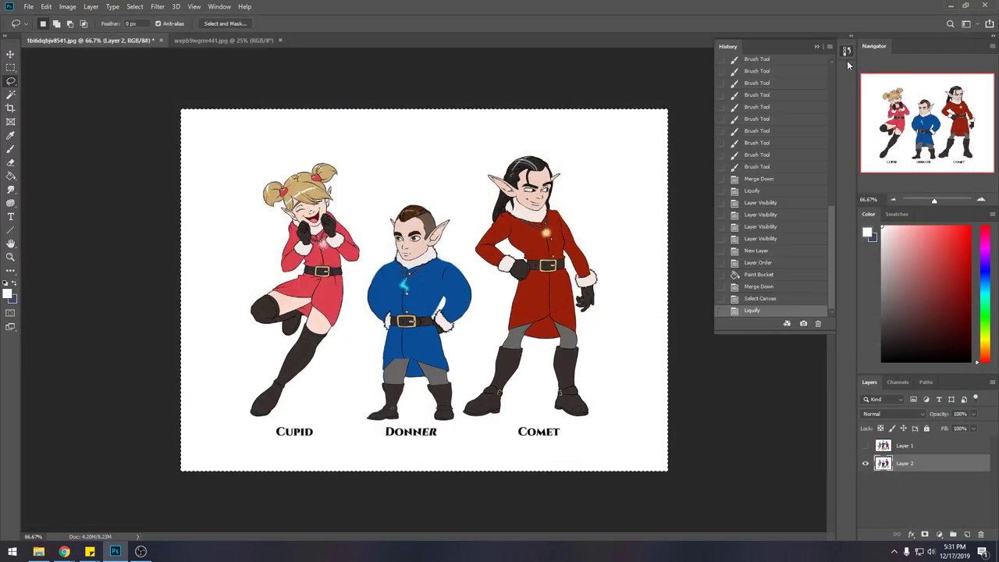
left_click(767, 287)
key("ctrl+1")
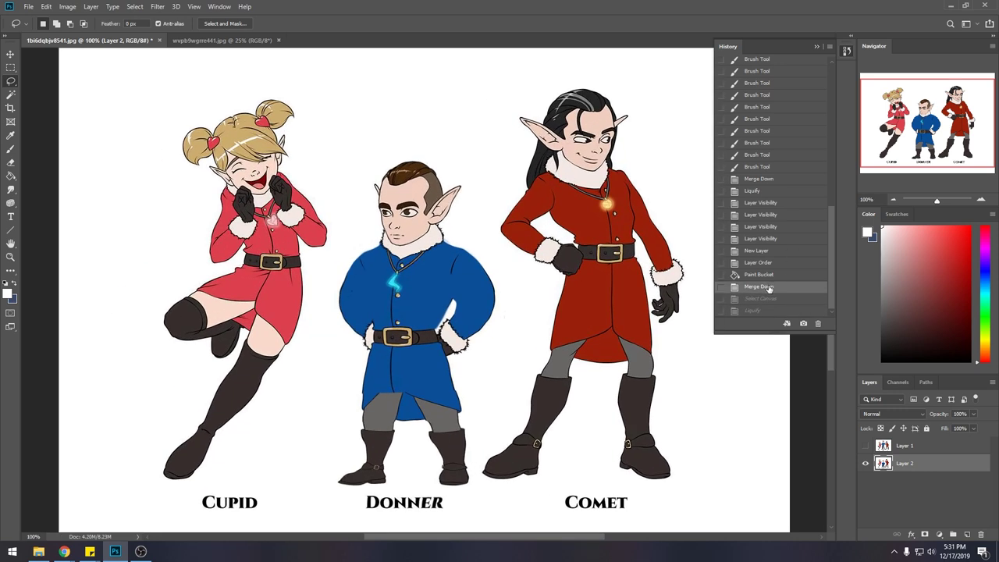
left_click(767, 312)
left_click(816, 46)
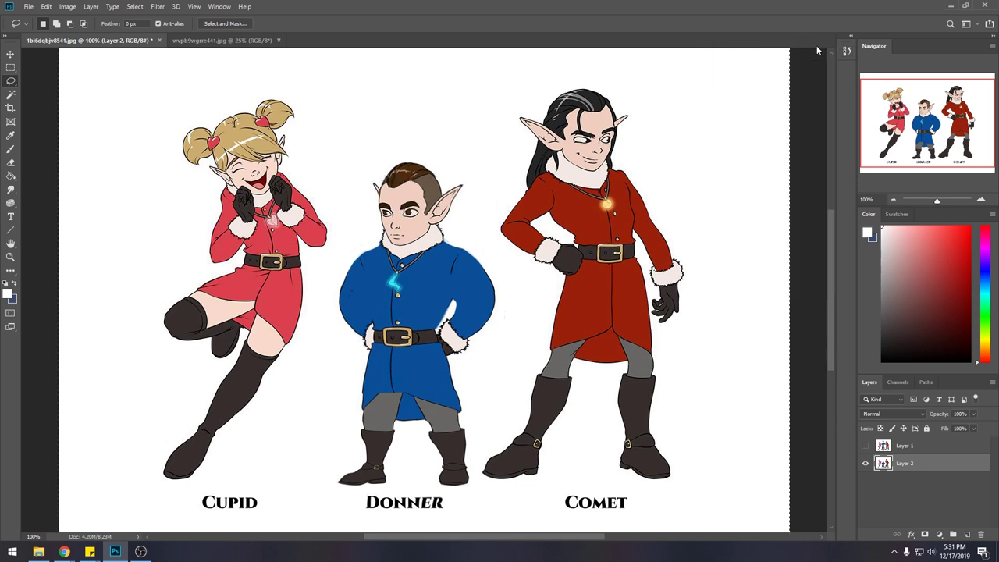
key("ctrl+minus")
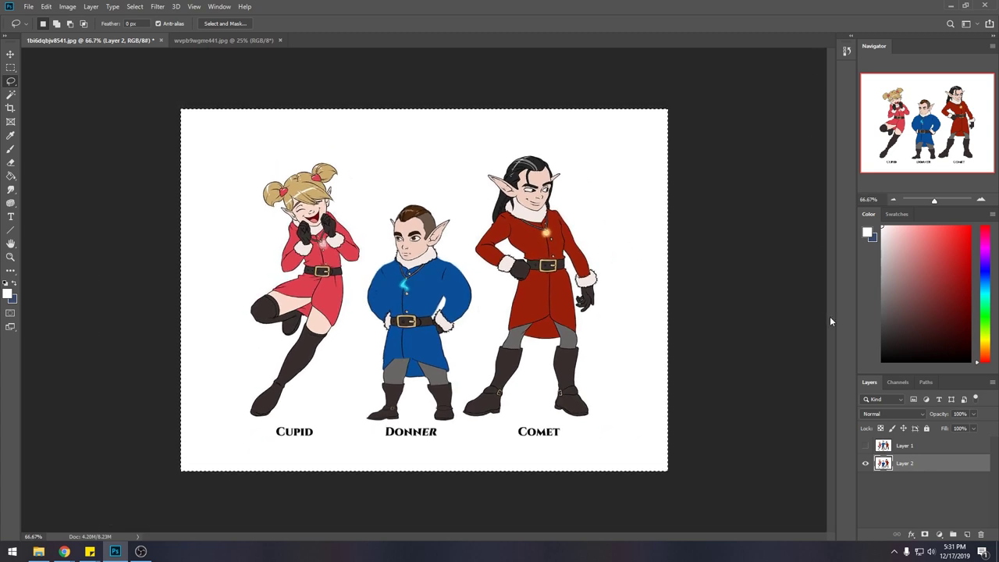
- Compare the original snapshot against the latest Liquify state, then collapse History
left_click(847, 49)
left_click_drag(833, 278, 822, 76)
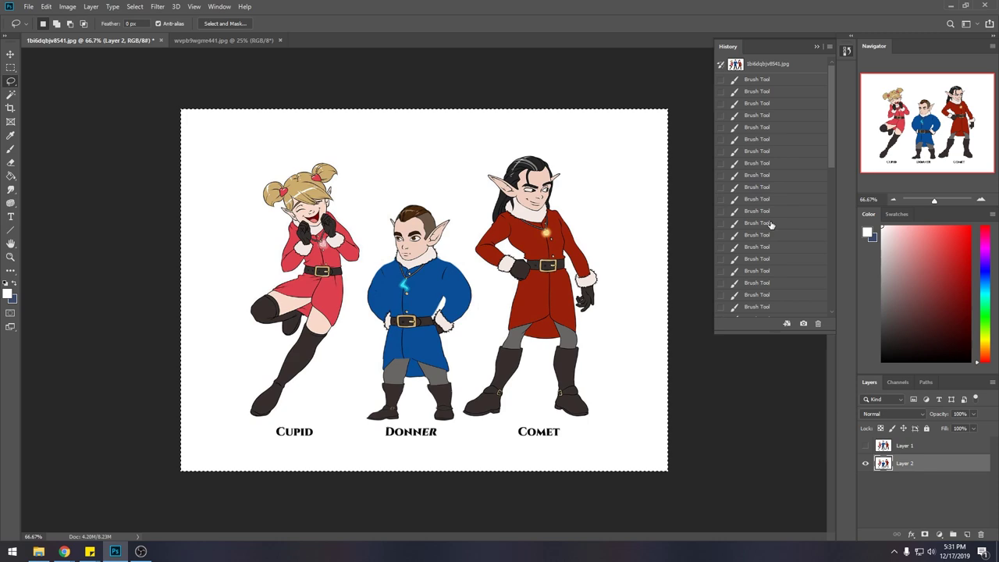
left_click(767, 65)
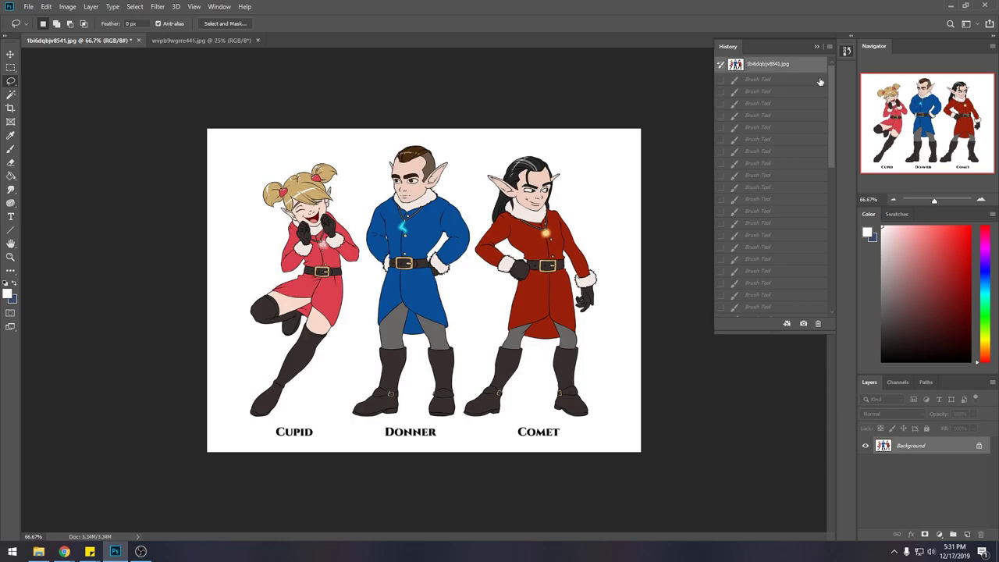
left_click_drag(831, 68, 834, 233)
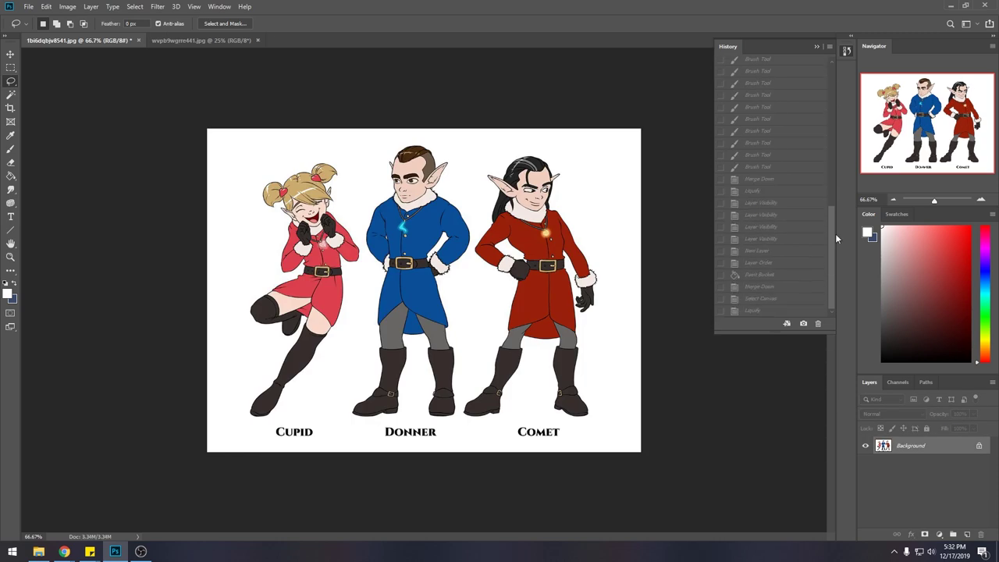
left_click(753, 311)
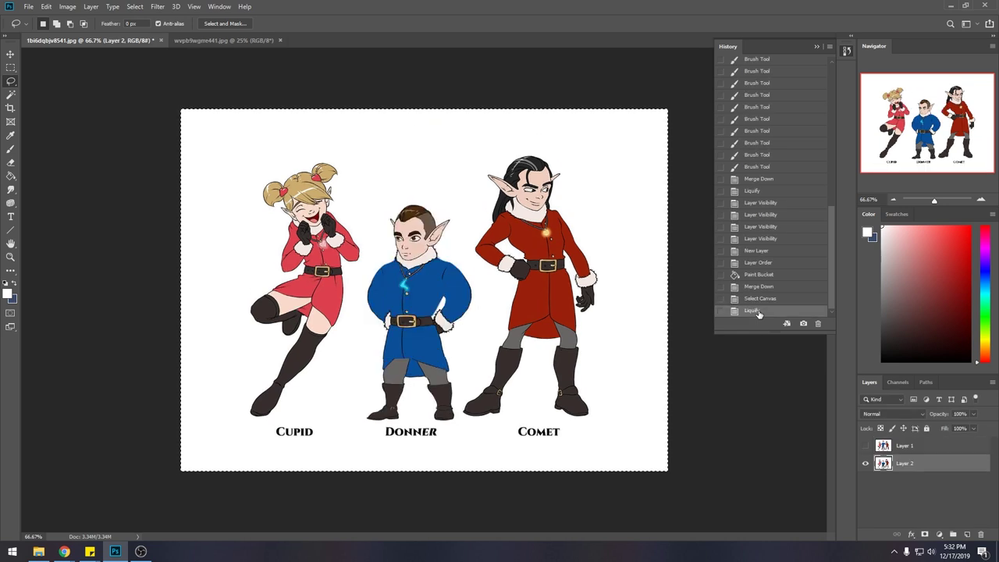
left_click(816, 46)
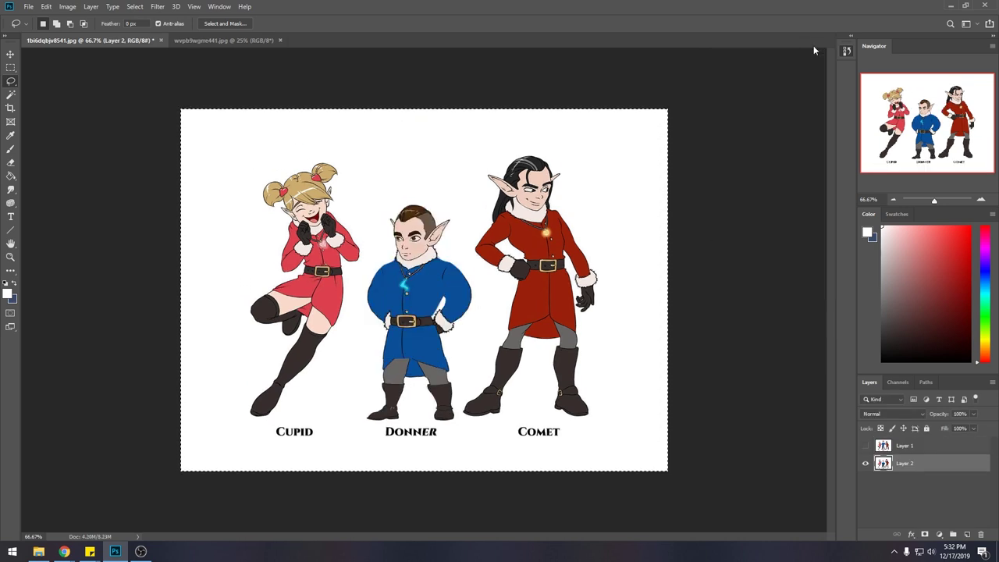
- Show and activate Layer 1's taller Donner and start lassoing his head
left_click(865, 446)
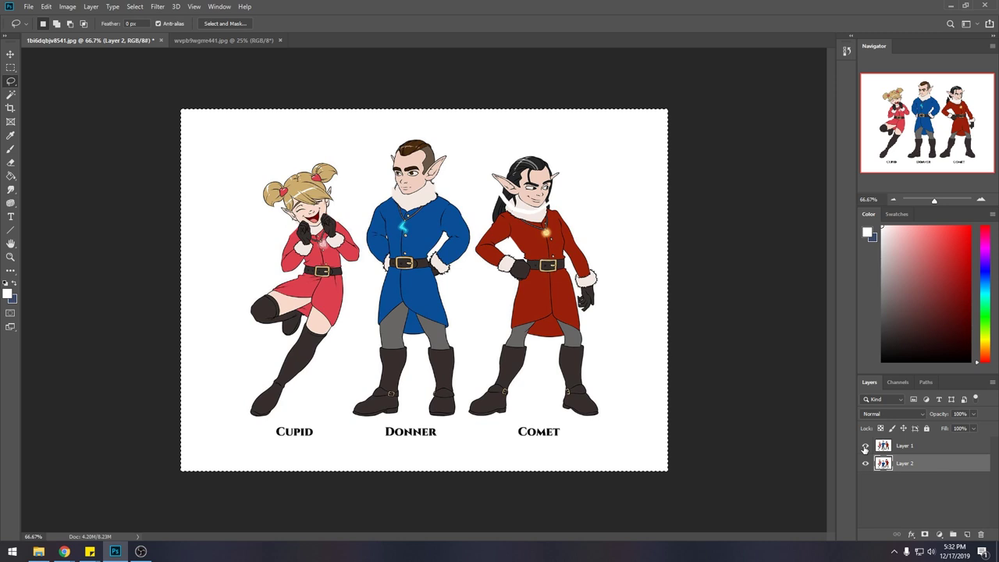
left_click(915, 450)
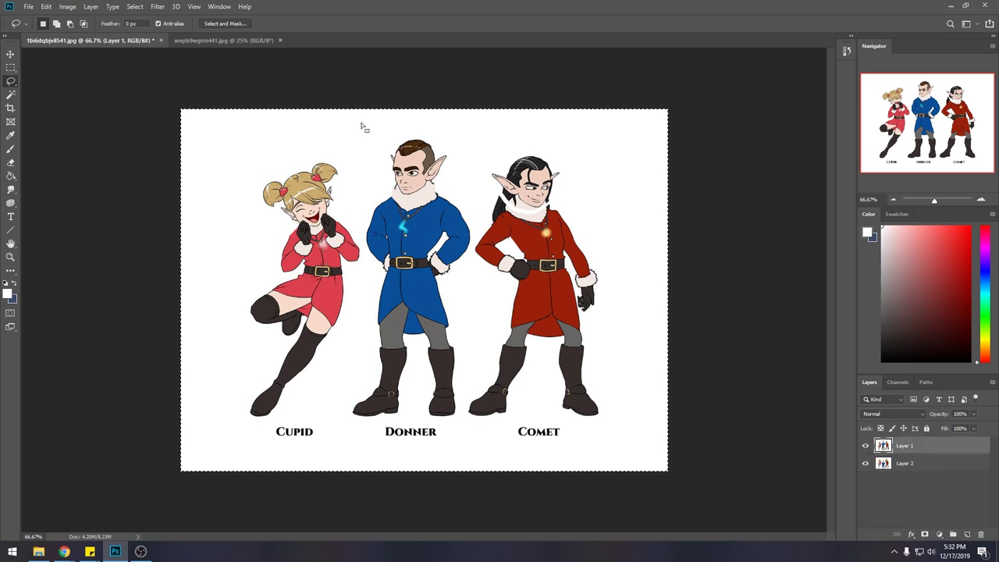
mouse_move(440, 188)
left_mouse_down()
mouse_move(412, 201)
mouse_move(391, 197)
mouse_move(410, 195)
mouse_move(365, 158)
mouse_move(462, 142)
mouse_move(449, 188)
mouse_move(423, 177)
mouse_move(421, 199)
mouse_move(400, 201)
mouse_move(378, 141)
mouse_move(461, 170)
left_mouse_up()
- Finish the lasso around Donner's head and copy it onto a new layer
left_click(397, 200)
key("ctrl+j")
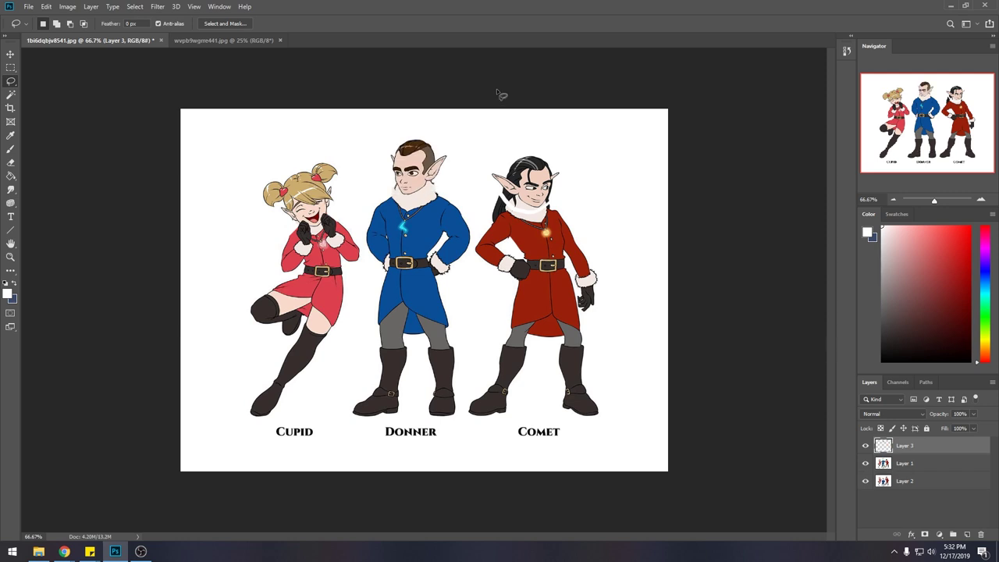
key("v")
- Scale the copied head to 93.06% and nudge it into place with the arrow keys
left_click(461, 120)
mouse_move(461, 120)
left_mouse_down()
mouse_move(459, 97)
mouse_move(454, 123)
left_mouse_up()
key("Right")
key("Right")
key("Right")
key("Right")
key("Right")
key("Right")
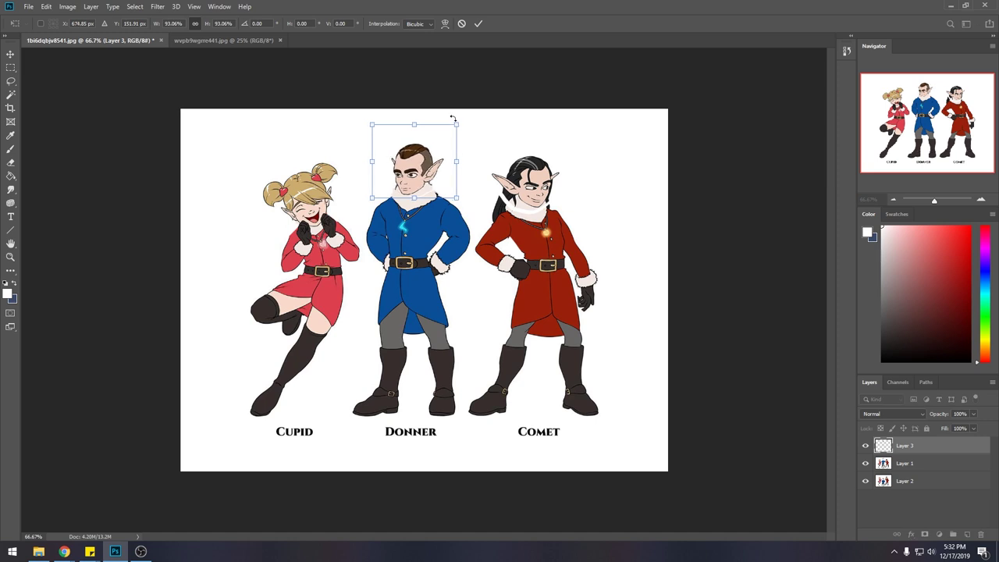
key("Down")
key("Up")
key("Up")
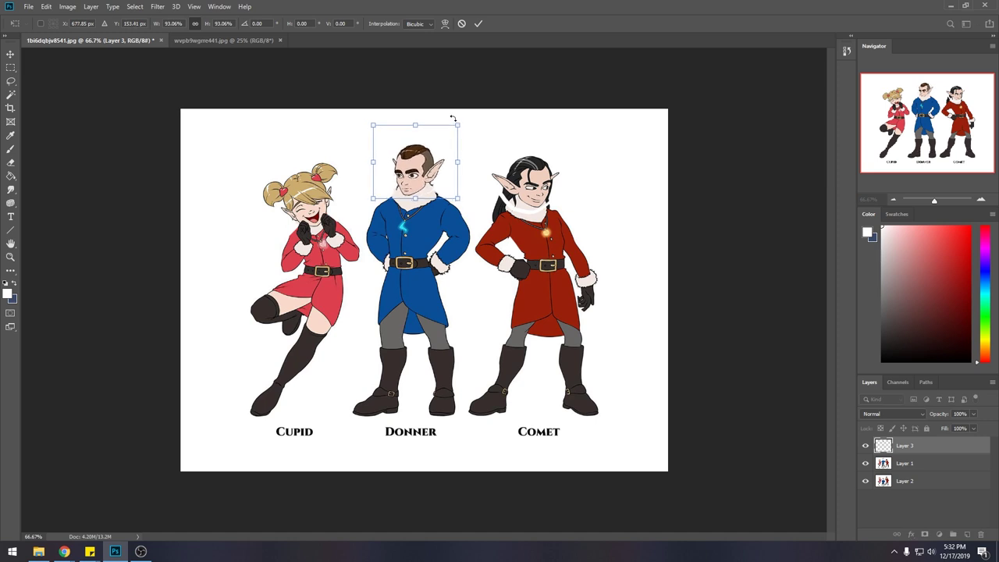
key("Left")
key("Down")
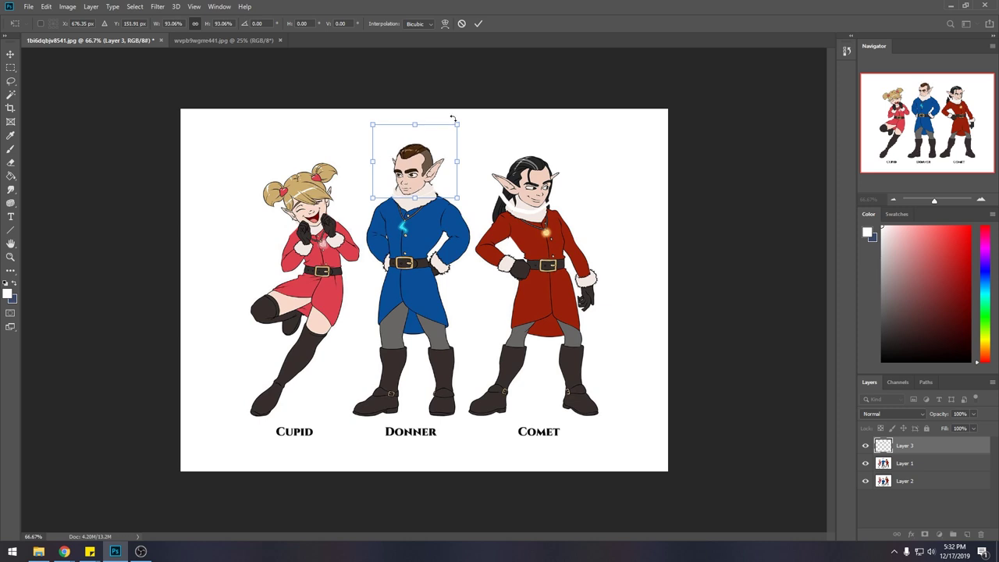
key("Return")
key("b")
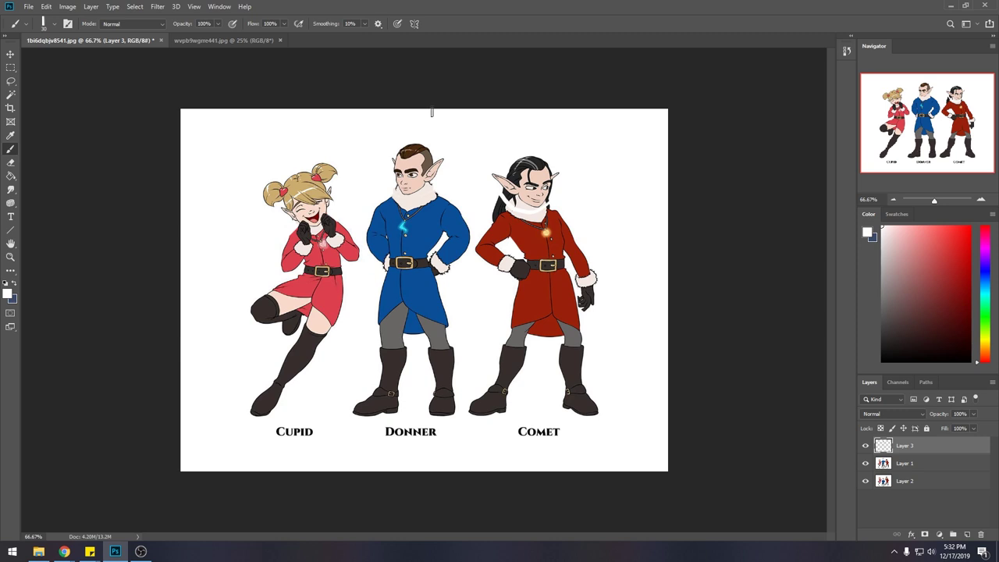
- Toggle Layer 3's resized head on and off repeatedly, then hide Layers 3 and 1
left_click(864, 446)
left_click(864, 446)
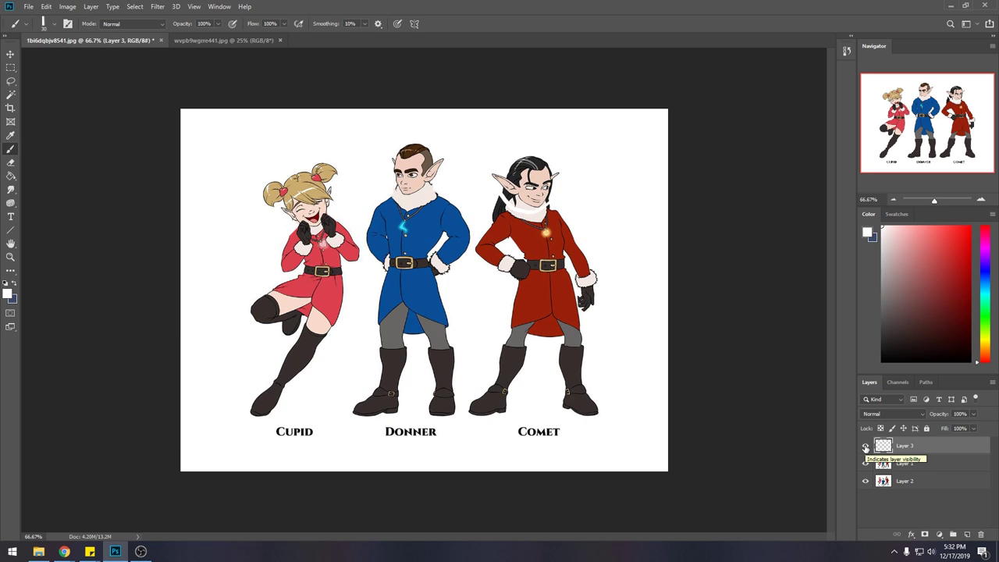
left_click(864, 445)
left_click(865, 446)
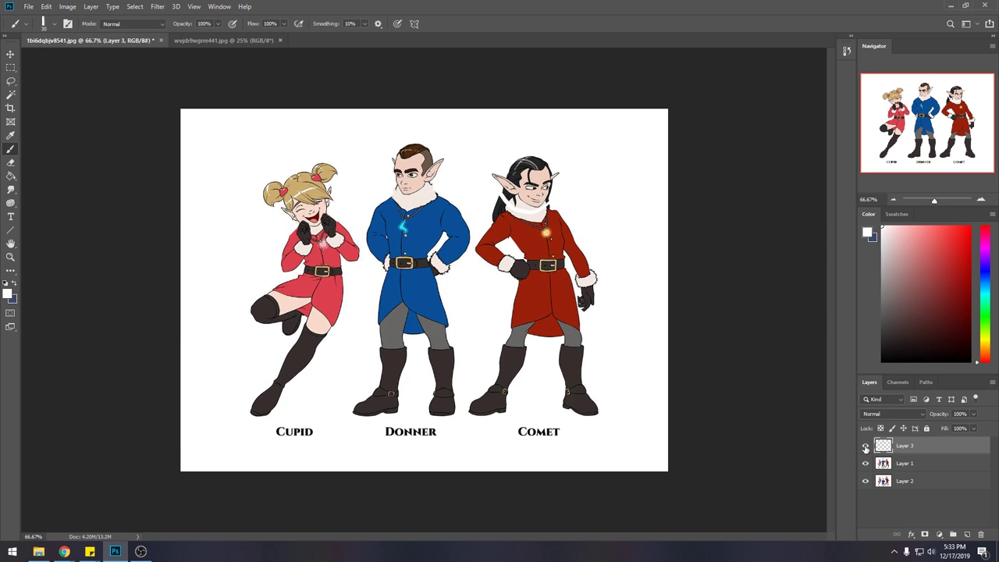
left_click(865, 447)
left_click(865, 446)
left_click(865, 447)
left_click(864, 446)
left_click_drag(865, 446, 866, 465)
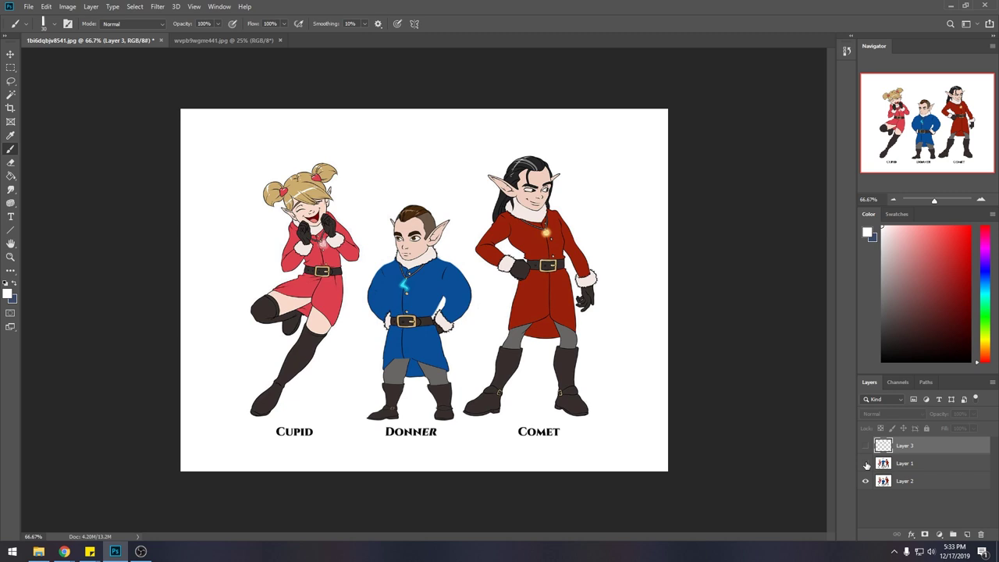
- Recheck the head comparison, hide Layers 3 and 1, and make Layer 2 active
left_click(865, 446)
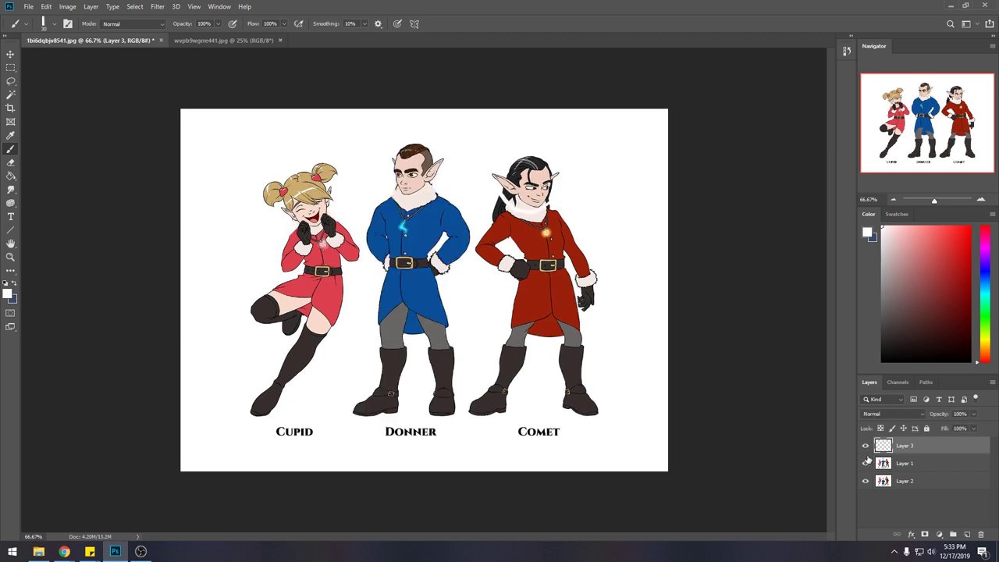
left_click(864, 446)
left_click(865, 445)
left_click(864, 446)
left_click(920, 465)
left_click(864, 446)
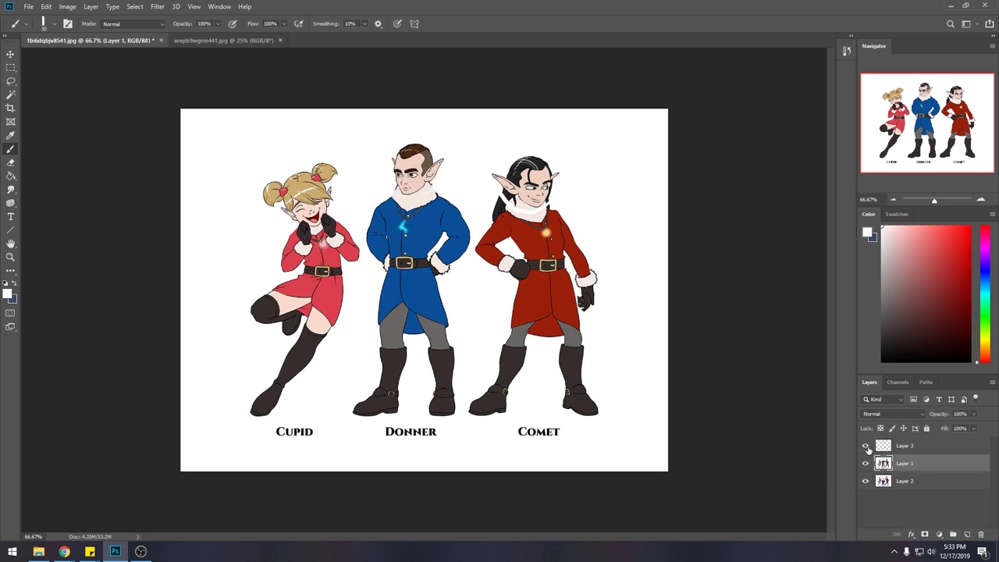
left_click_drag(865, 445, 865, 463)
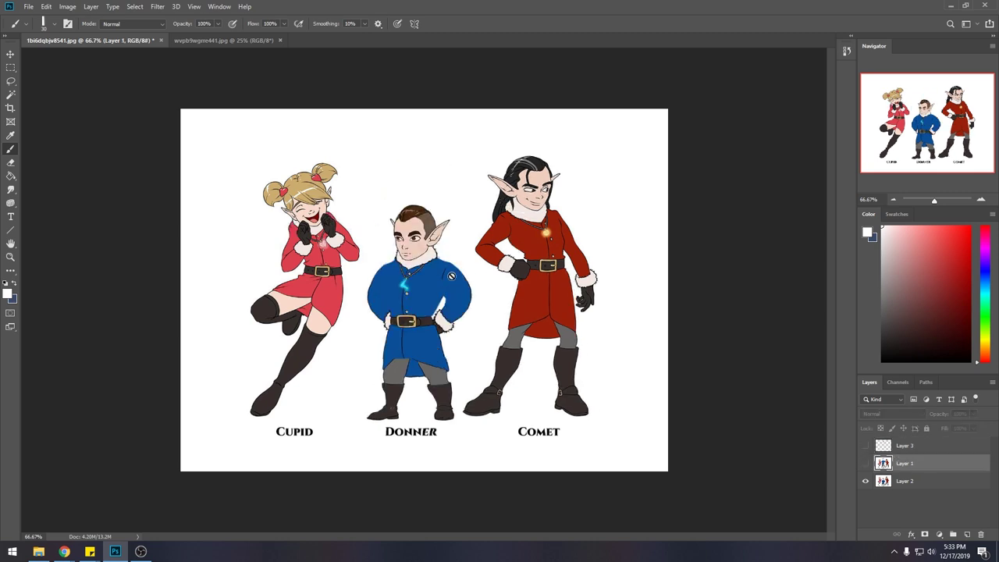
left_click(921, 480)
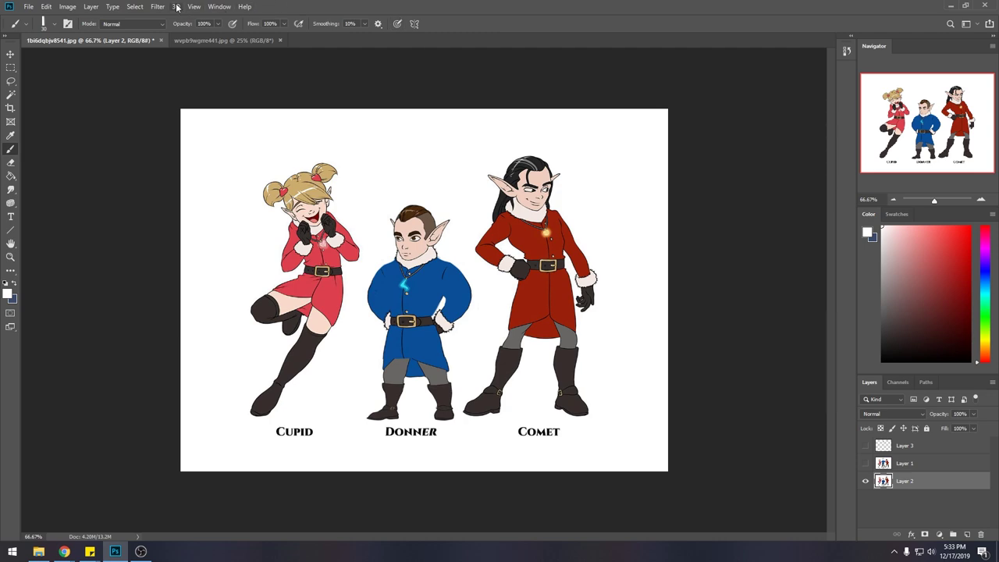
left_click(157, 6)
- Open Liquify on Layer 2 and warp near Donner's ear at brush size 40, undoing the collar warp
left_click(171, 89)
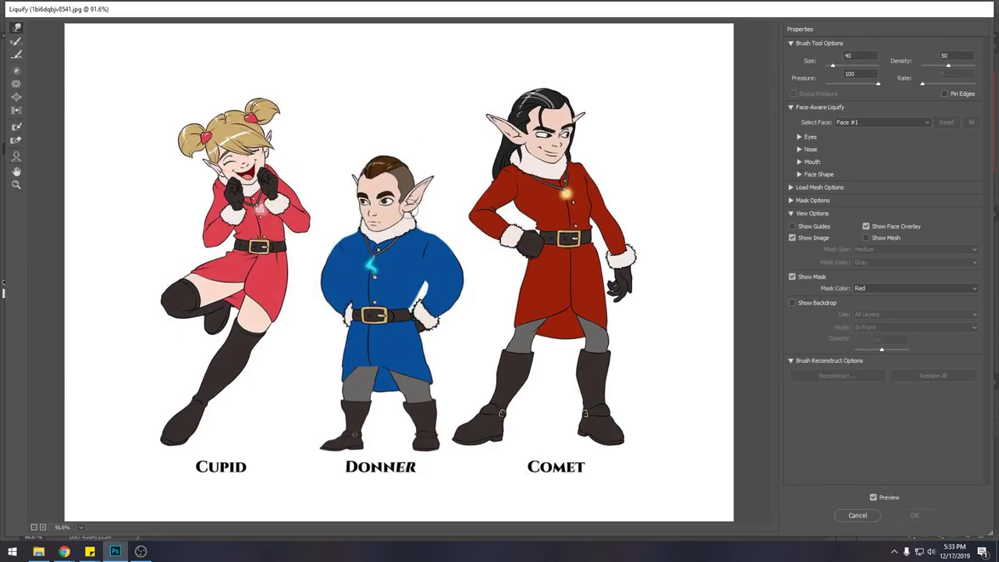
key("bracketright")
left_click(404, 220)
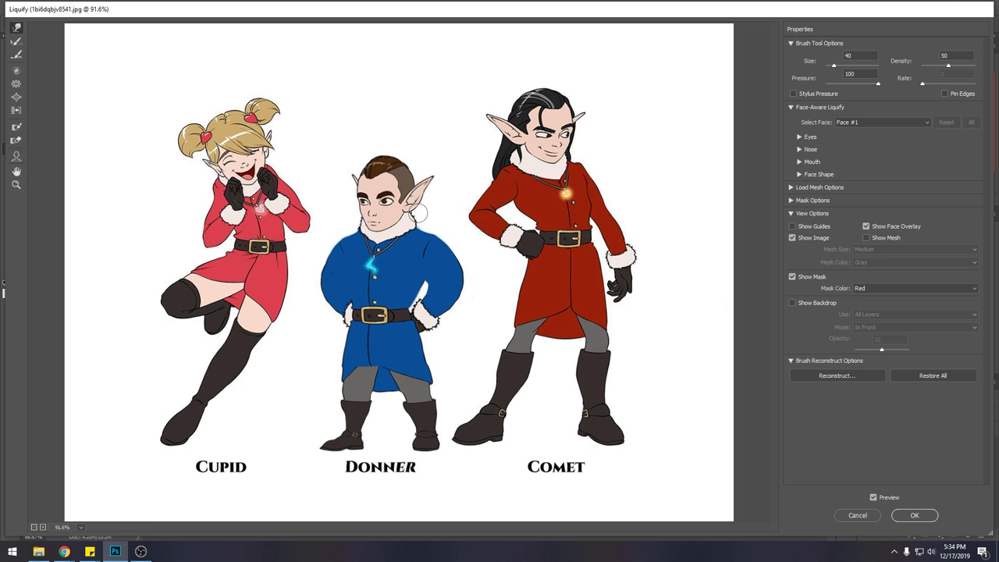
left_click_drag(388, 218, 402, 223)
key("ctrl+z")
right_click(339, 111)
- Zoom in and refine Donner's brow with warp brush sizes 15, 35, 10 and 25, then apply
key("ctrl+plus")
key("ctrl+plus")
key("bracketleft")
key("bracketleft")
key("bracketleft")
key("bracketleft")
key("bracketleft")
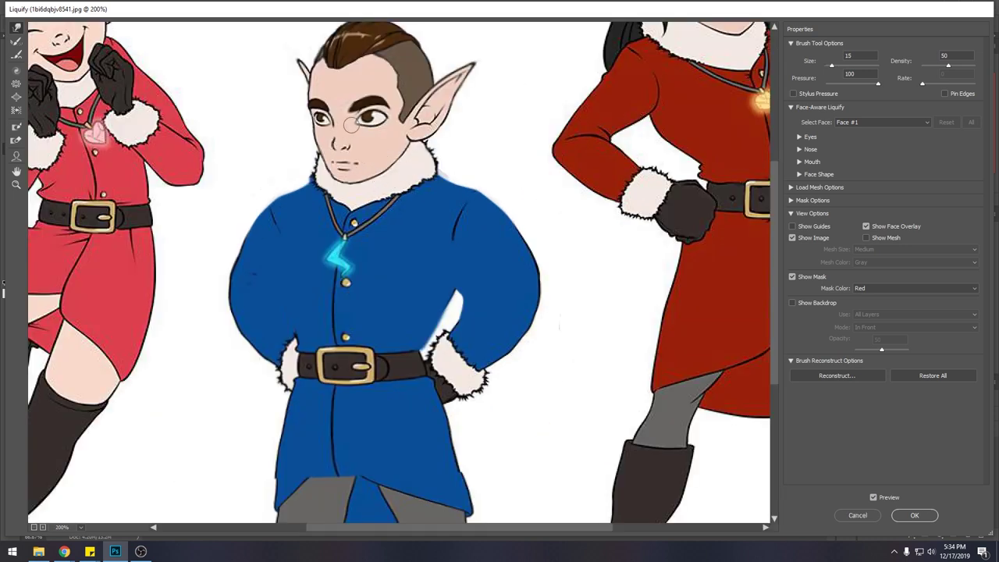
key("bracketright")
key("bracketright")
key("bracketright")
key("bracketright")
key("bracketright")
key("bracketright")
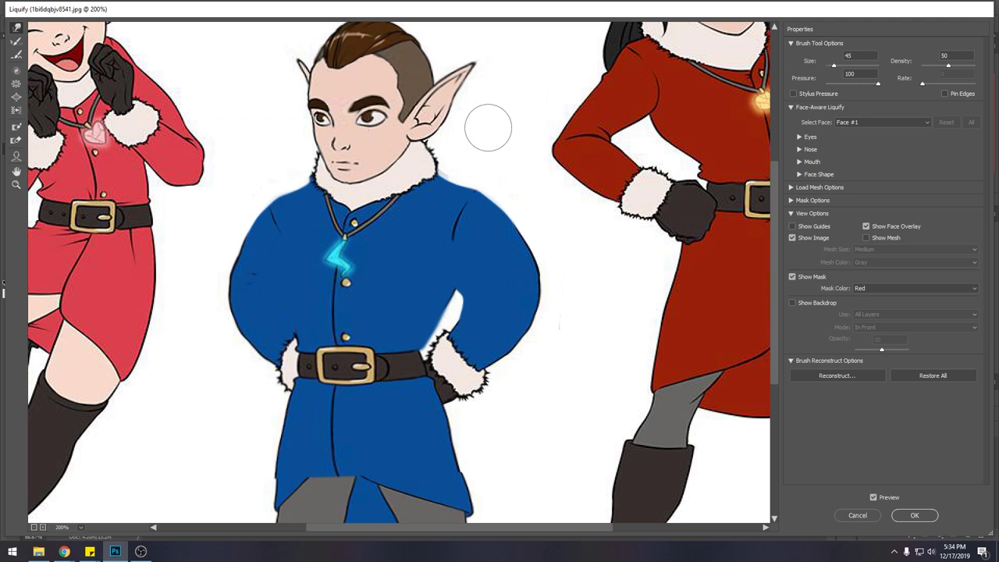
key("bracketleft")
key("bracketleft")
key("bracketleft")
key("bracketleft")
key("bracketleft")
key("bracketleft")
key("bracketleft")
key("bracketright")
key("bracketright")
key("bracketright")
left_click(928, 515)
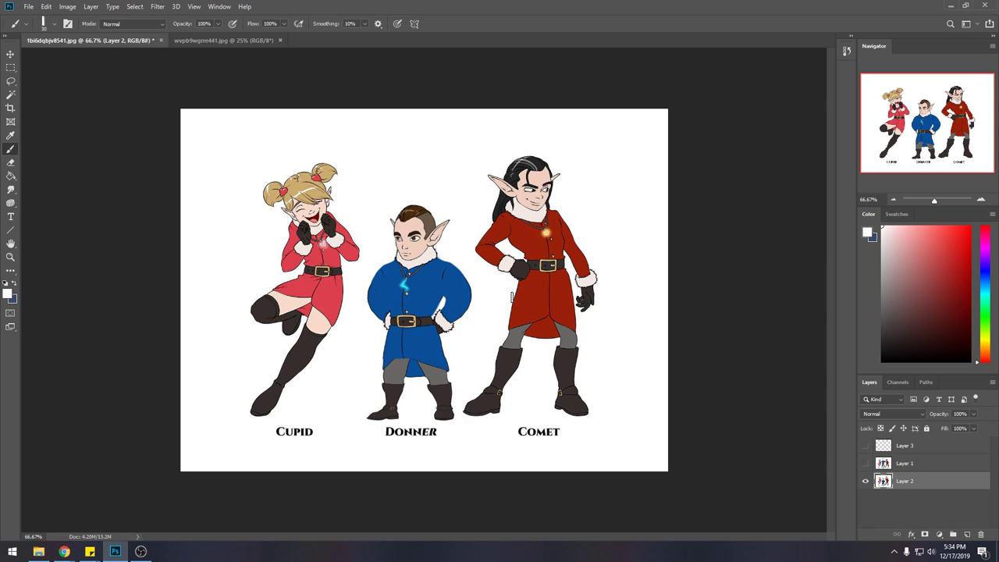
- Paint sampled skin tone over the edge of Donner's right eyebrow with a small brush
key("z")
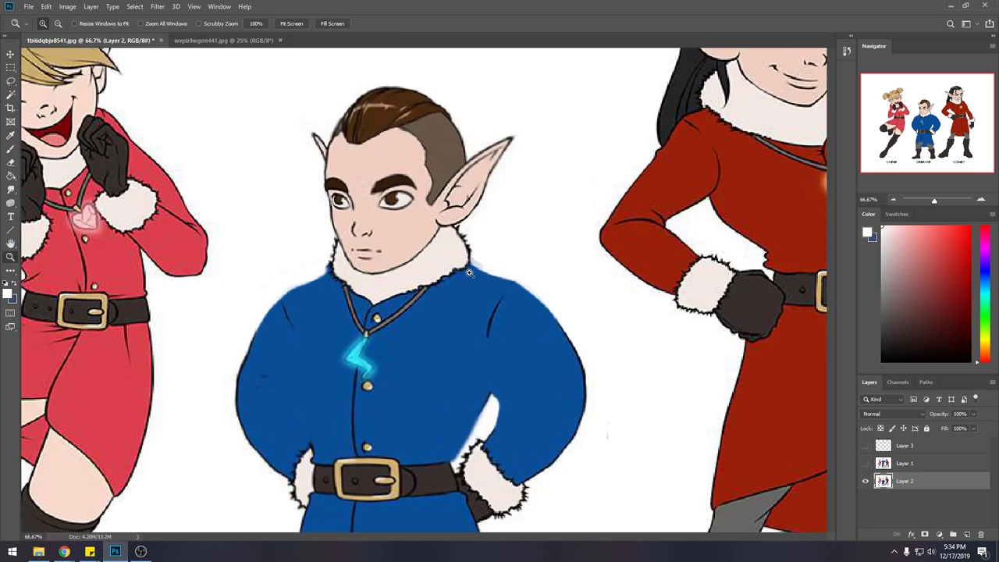
left_click_drag(423, 235, 453, 215)
key("bracketleft")
key("bracketleft")
key("bracketleft")
left_click(427, 241, "alt")
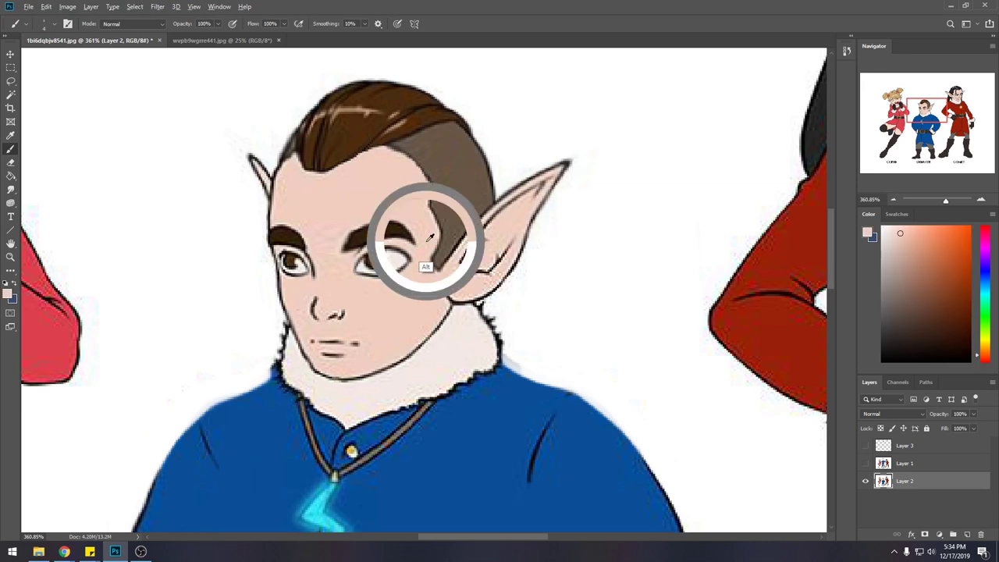
mouse_move(401, 236)
left_mouse_down()
mouse_move(340, 256)
mouse_move(390, 234)
mouse_move(361, 248)
mouse_move(405, 240)
mouse_move(377, 236)
mouse_move(392, 232)
mouse_move(411, 241)
mouse_move(366, 243)
mouse_move(426, 250)
mouse_move(368, 247)
mouse_move(376, 237)
mouse_move(338, 247)
left_mouse_up()
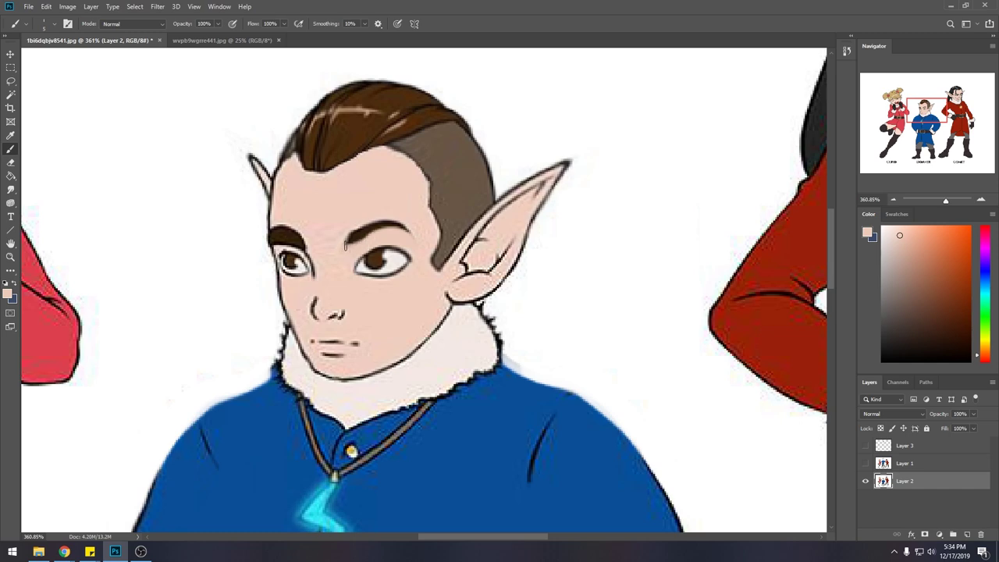
- Zoom out and fit the whole lineup in the window
key("ctrl+minus")
key("ctrl+0")
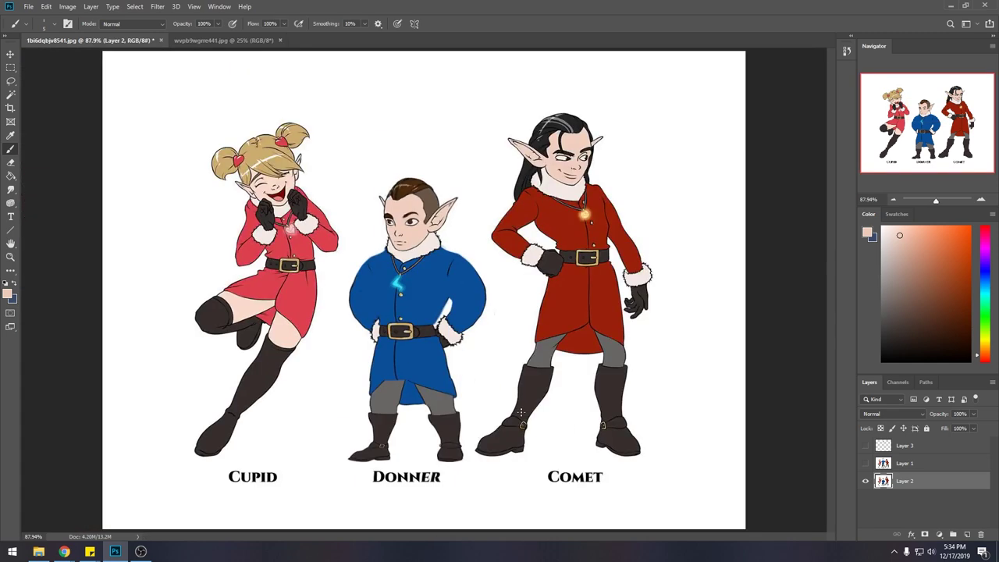
key("ctrl")
- Flatten the image from Layer 2's context menu, confirming to discard hidden layers
right_click(928, 493)
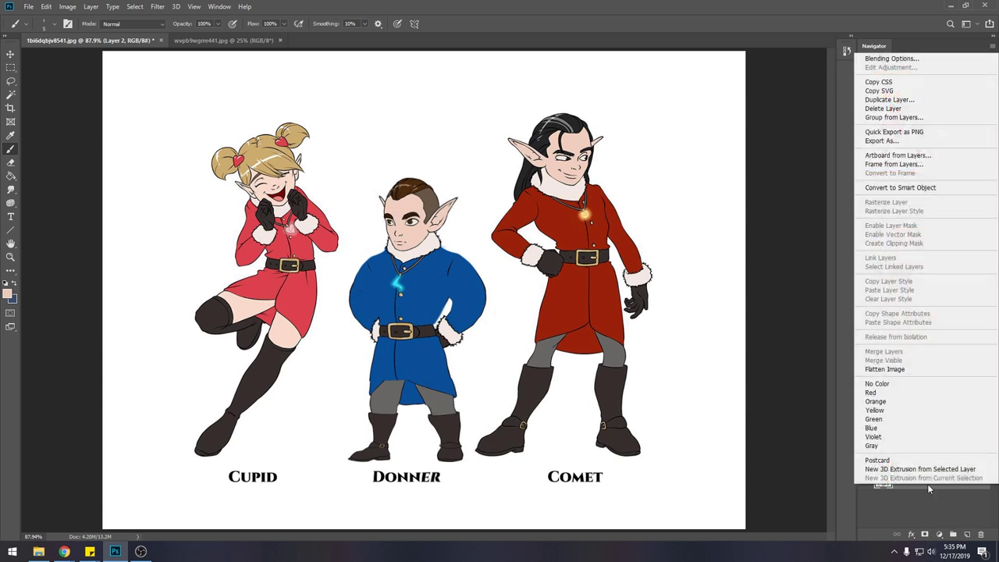
left_click(921, 368)
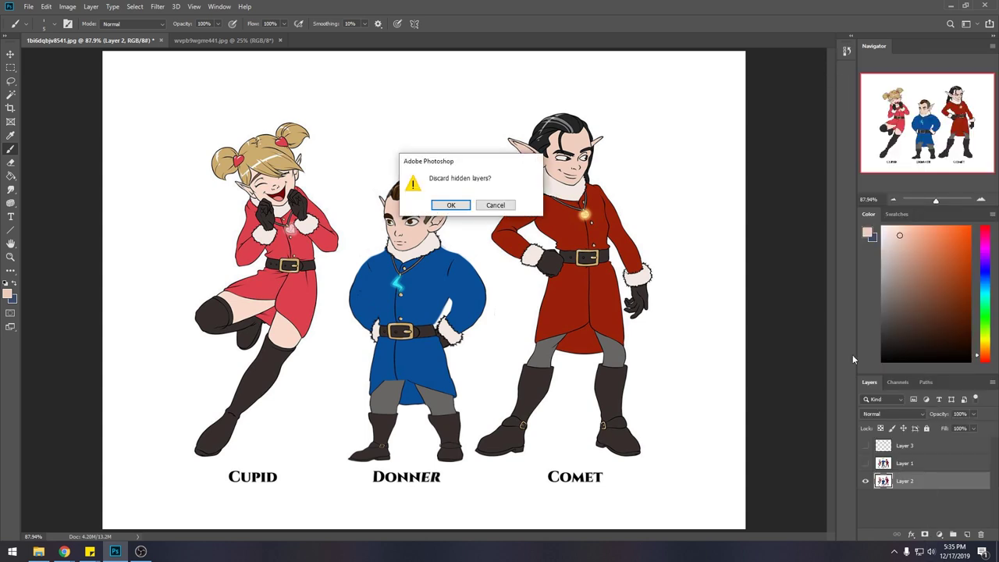
left_click(450, 203)
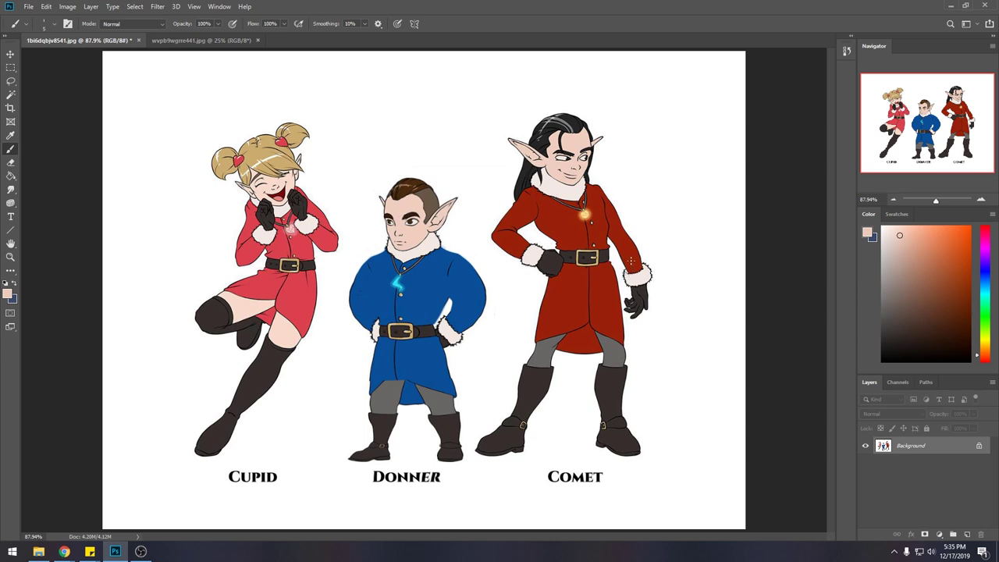
- Select the entire canvas and review the History panel
key("ctrl+a")
left_click(847, 53)
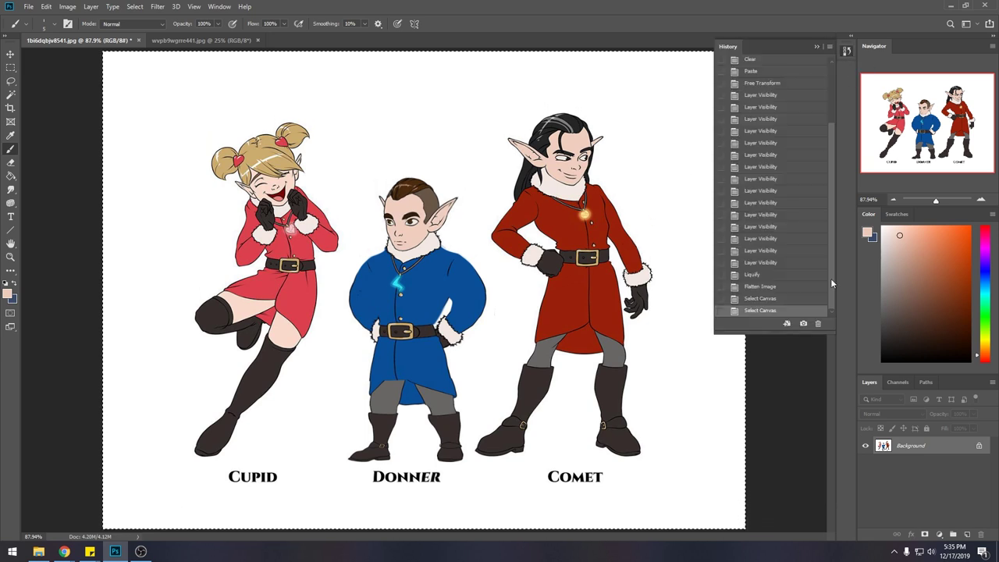
left_click_drag(831, 278, 839, 146)
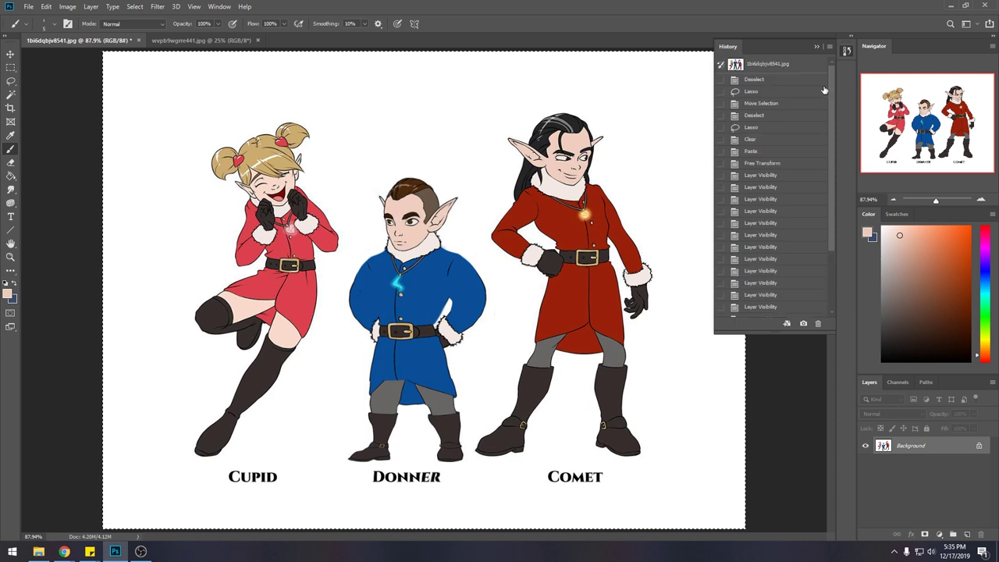
left_click(46, 6)
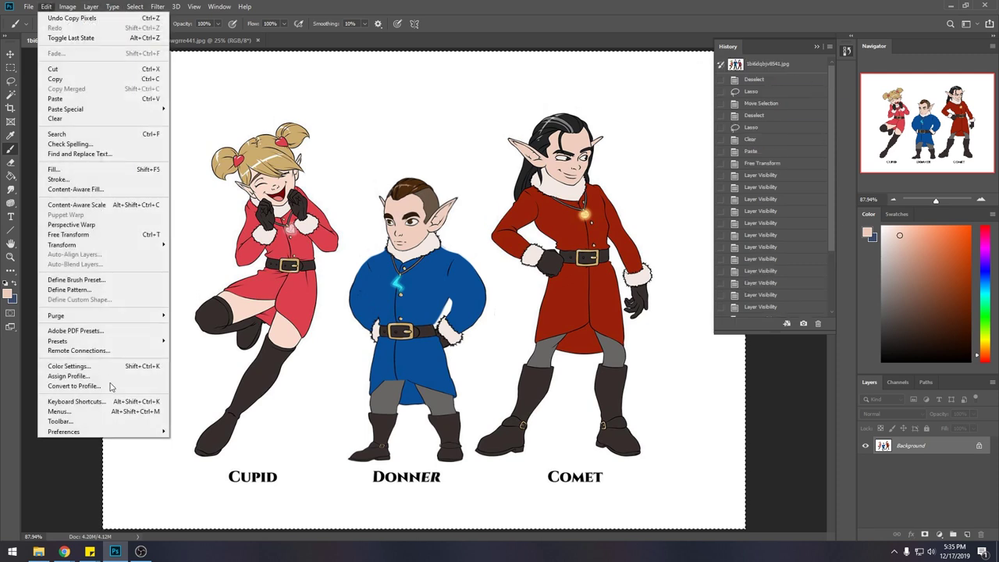
- Open General preferences and browse the Interface and Workspace pages
mouse_move(117, 432)
left_click(222, 243)
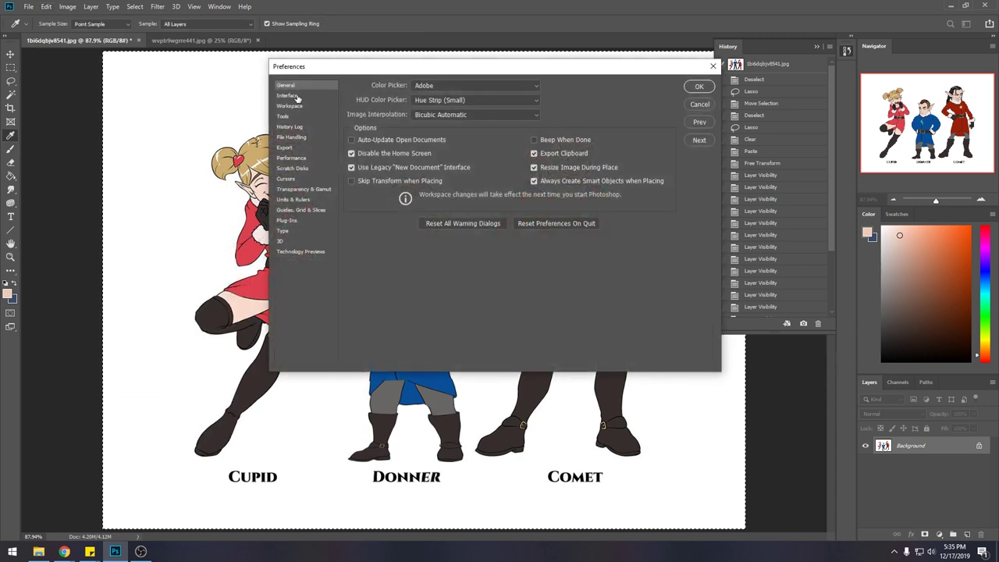
left_click(296, 96)
left_click(300, 105)
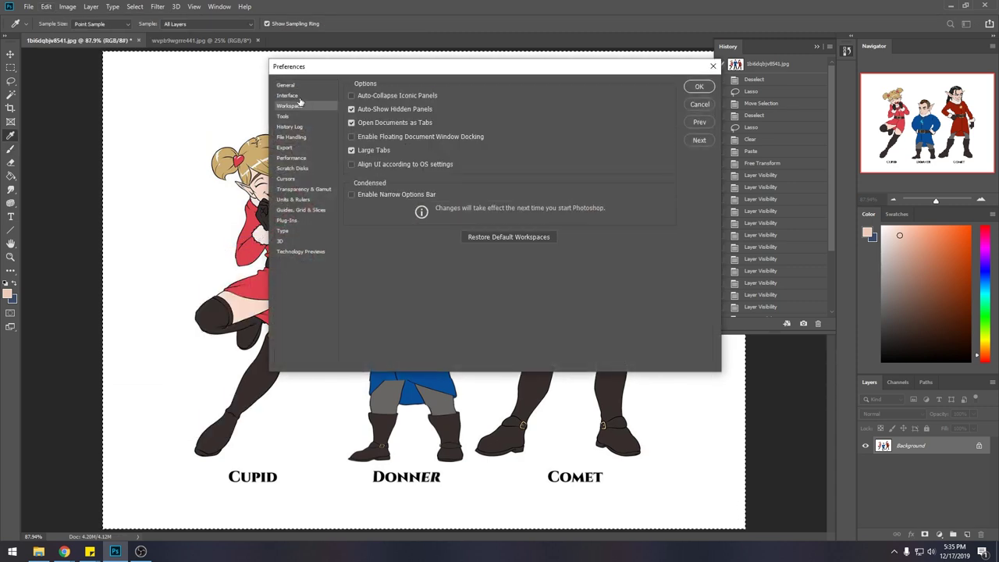
left_click(297, 96)
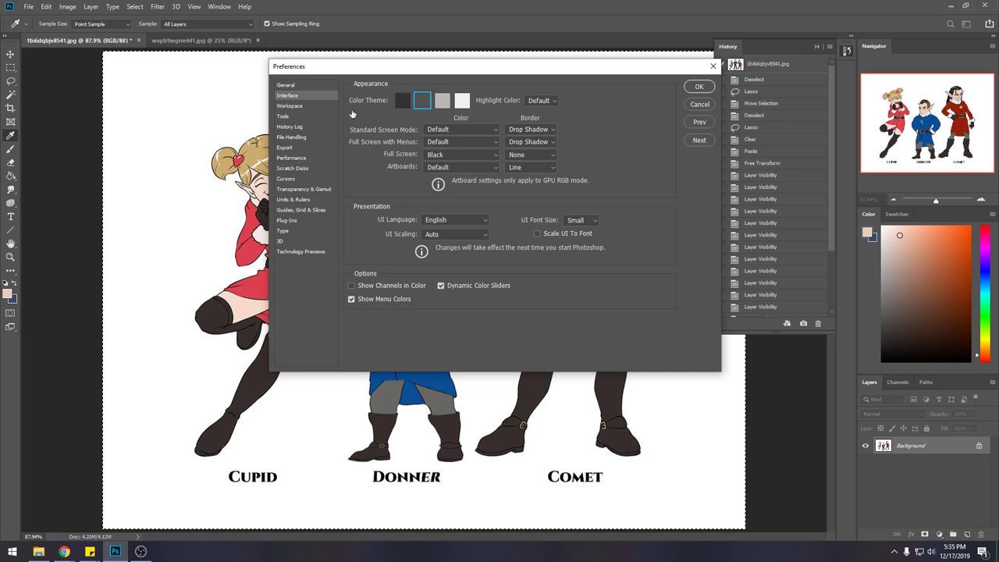
- Inspect Photoshop's running processes in Task Manager, then close it
right_click(243, 554)
left_click(269, 499)
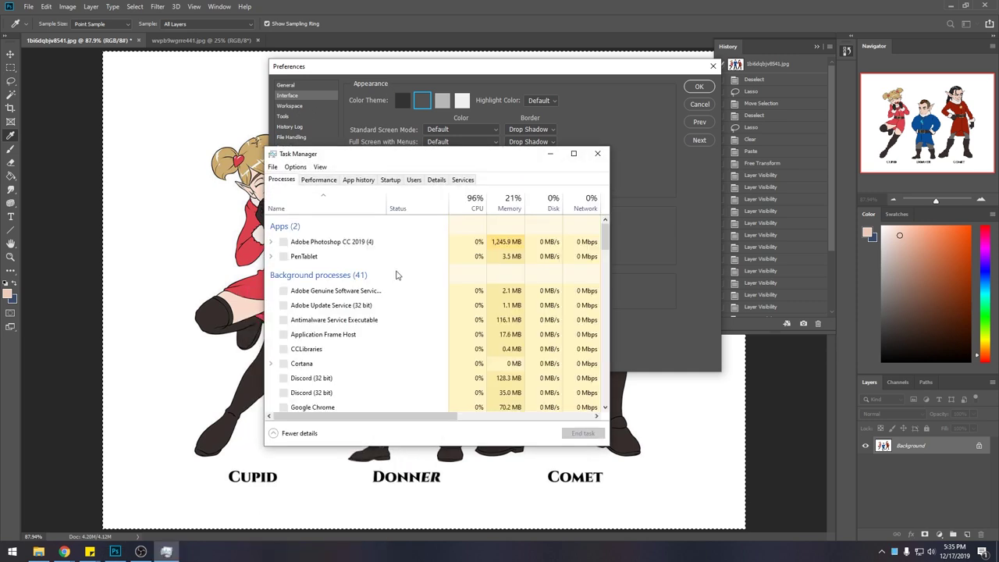
double_click(339, 245)
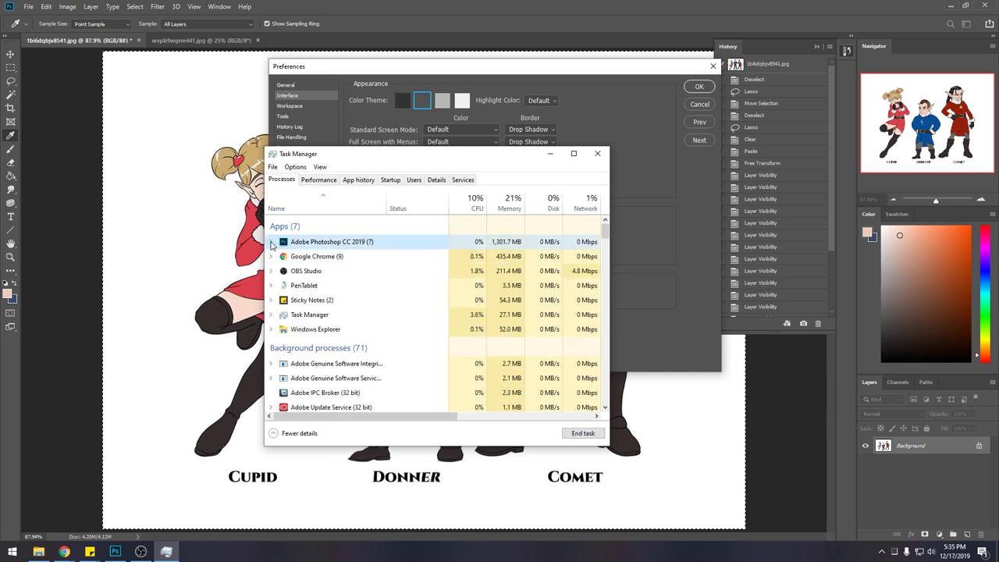
left_click(434, 325)
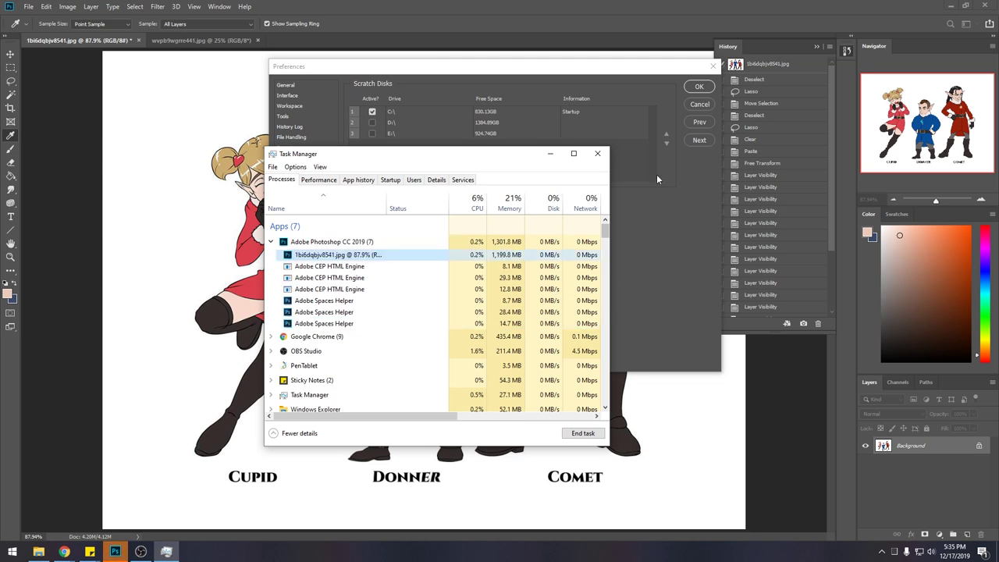
left_click(597, 153)
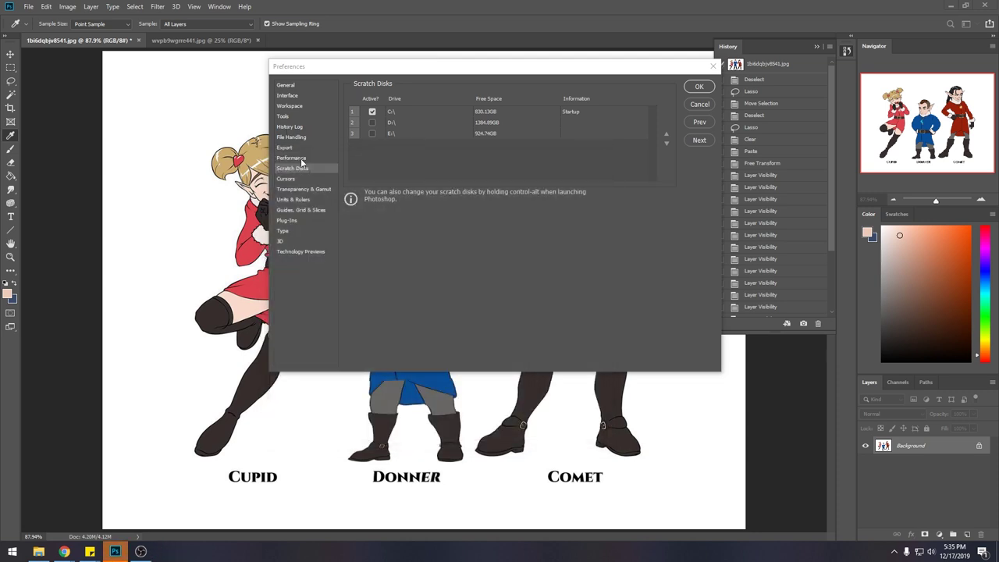
- Set History States to 1000 on the Performance page and confirm the preferences
left_click(288, 160)
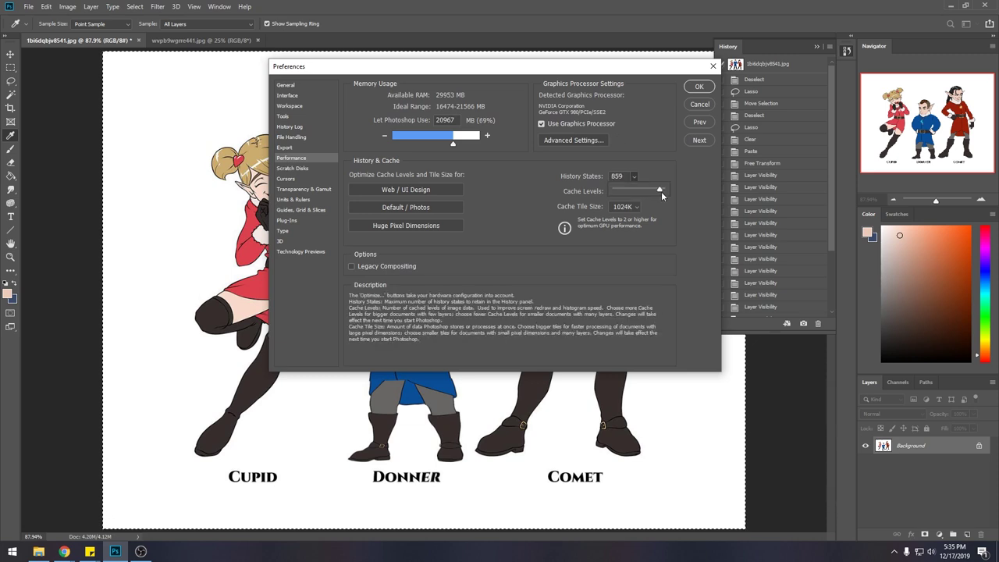
left_click_drag(661, 191, 692, 194)
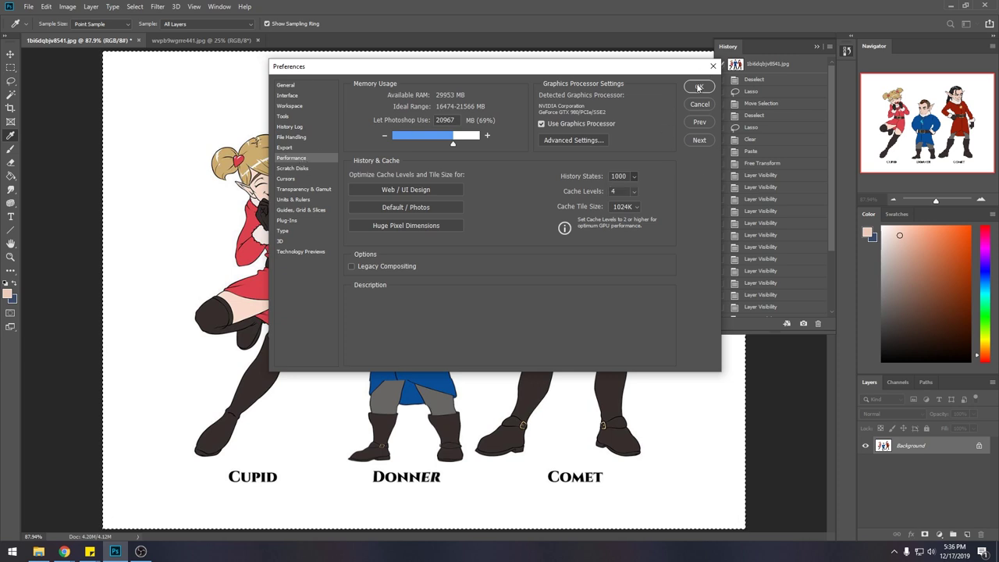
left_click(699, 88)
key("b")
left_click(816, 46)
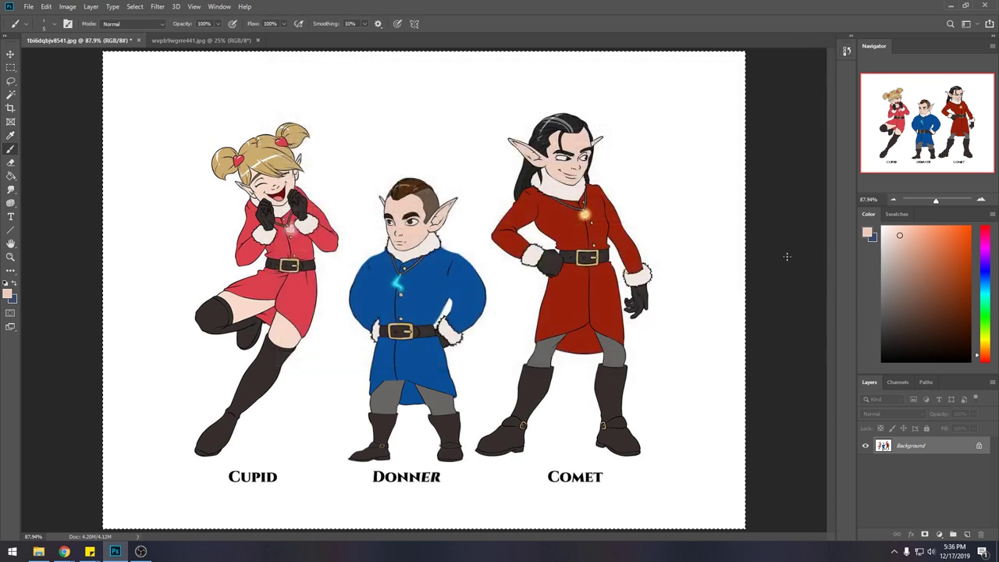
- Revert to the original History snapshot and paste the edited lineup aligned over it as Layer 1
left_click(848, 52)
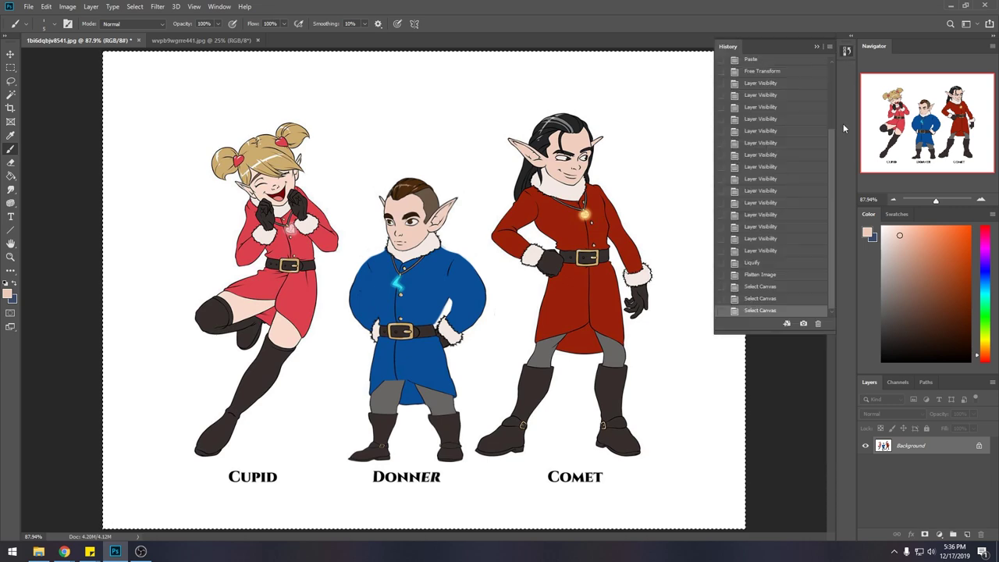
scroll(831, 218, "up", 3)
left_click(766, 66)
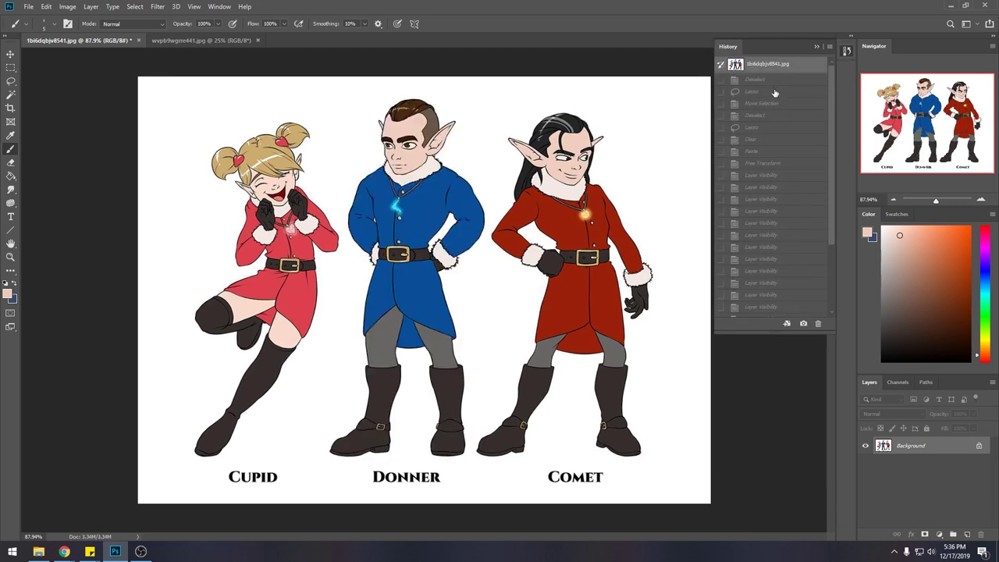
left_click(817, 47)
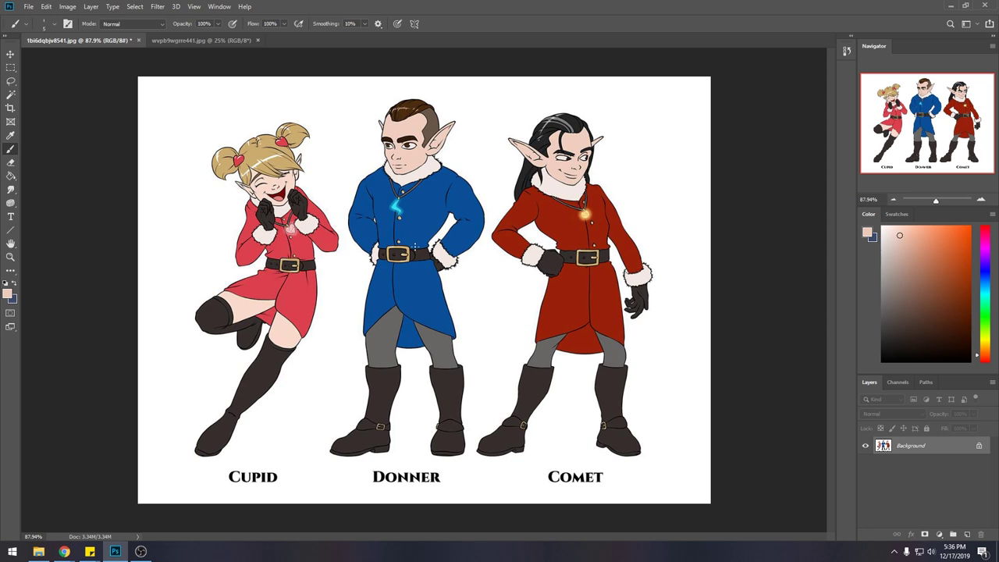
key("ctrl+v")
key("v")
left_click_drag(465, 322, 423, 284)
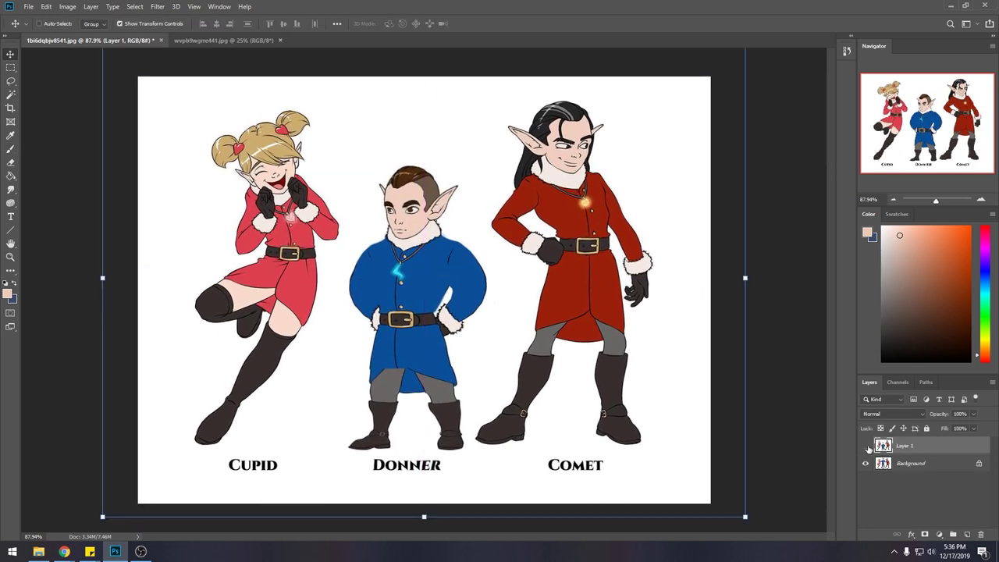
- Toggle Layer 1's visibility and lower then restore its Fill to compare before and after
left_click(866, 446)
left_click(866, 446)
left_click(973, 428)
left_click_drag(953, 443, 936, 443)
key("ctrl+z")
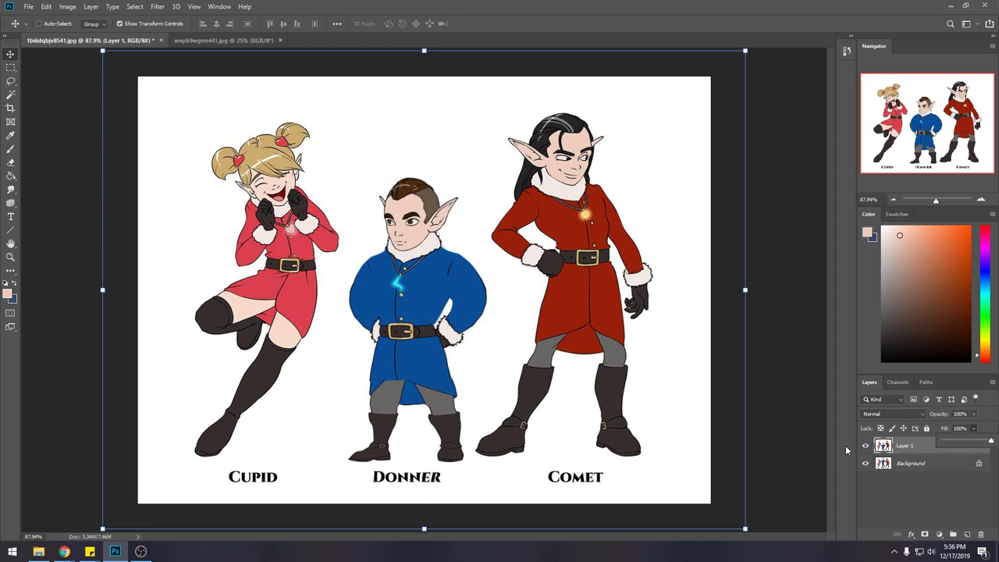
left_click(865, 448)
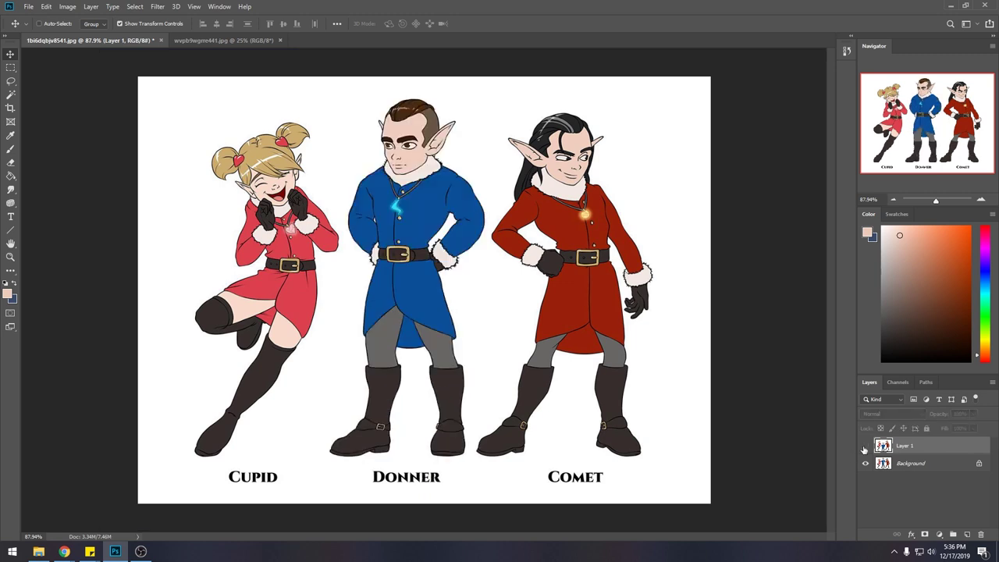
left_click(864, 448)
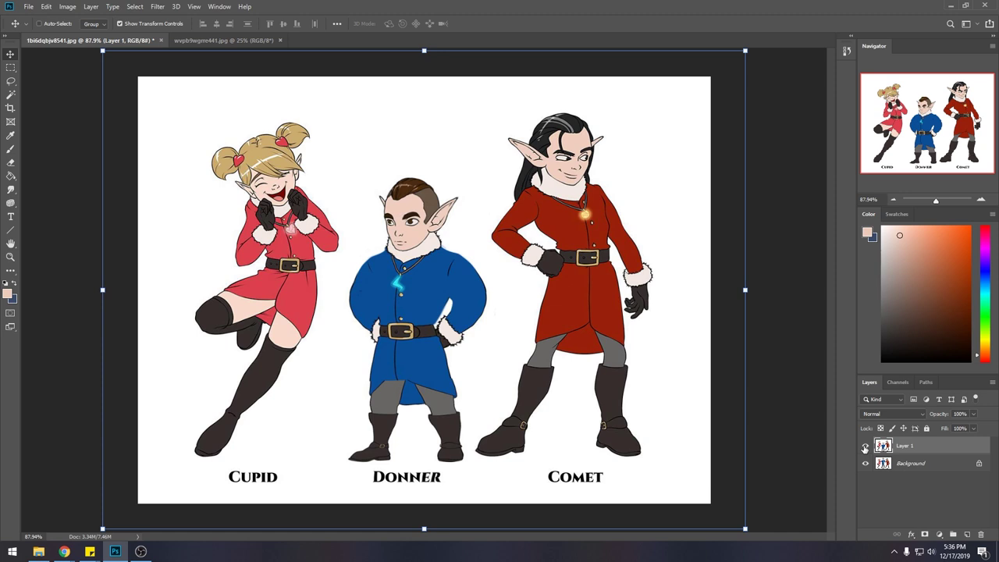
key("b")
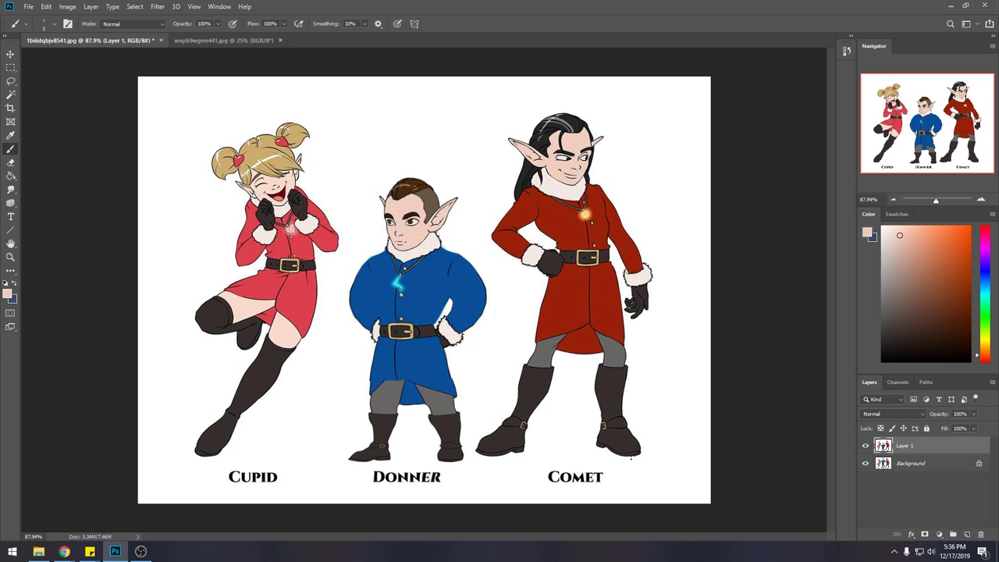
- Lasso Comet onto a new layer, scale him to 83.16% and shift him left and down
key("l")
mouse_move(598, 95)
left_mouse_down()
mouse_move(537, 100)
mouse_move(489, 259)
mouse_move(504, 356)
mouse_move(482, 441)
mouse_move(523, 462)
mouse_move(642, 473)
mouse_move(637, 133)
left_mouse_up()
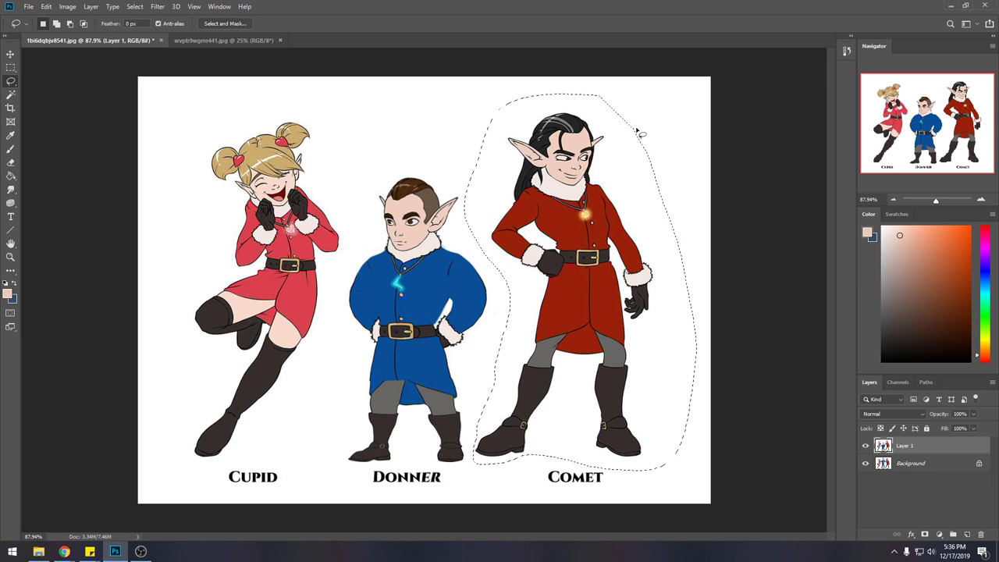
key("ctrl+j")
key("ctrl+t")
left_click_drag(465, 95, 503, 157)
left_click_drag(611, 273, 595, 276)
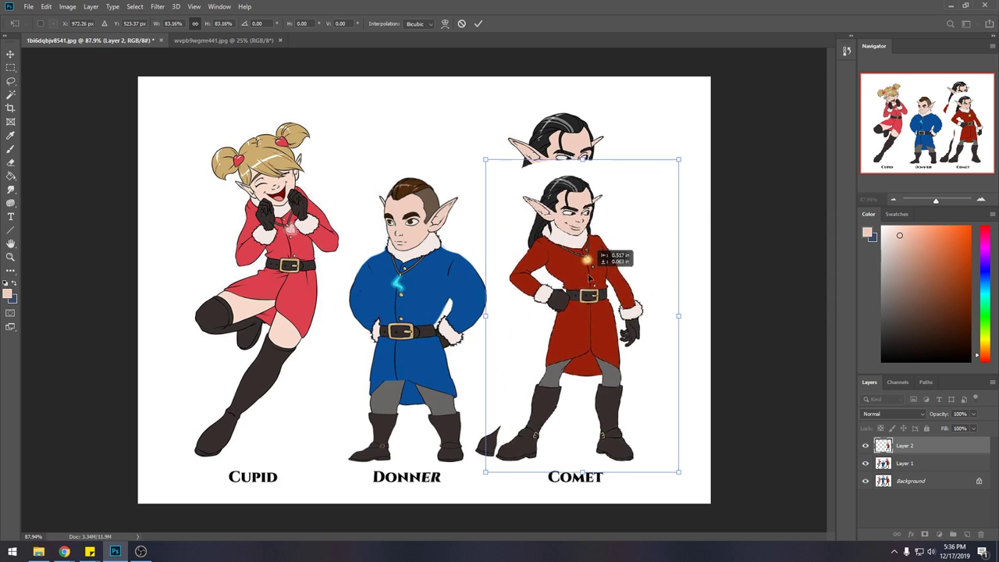
key("Return")
- Paint sampled white over the leftover head above Comet and the boot artifact
key("b")
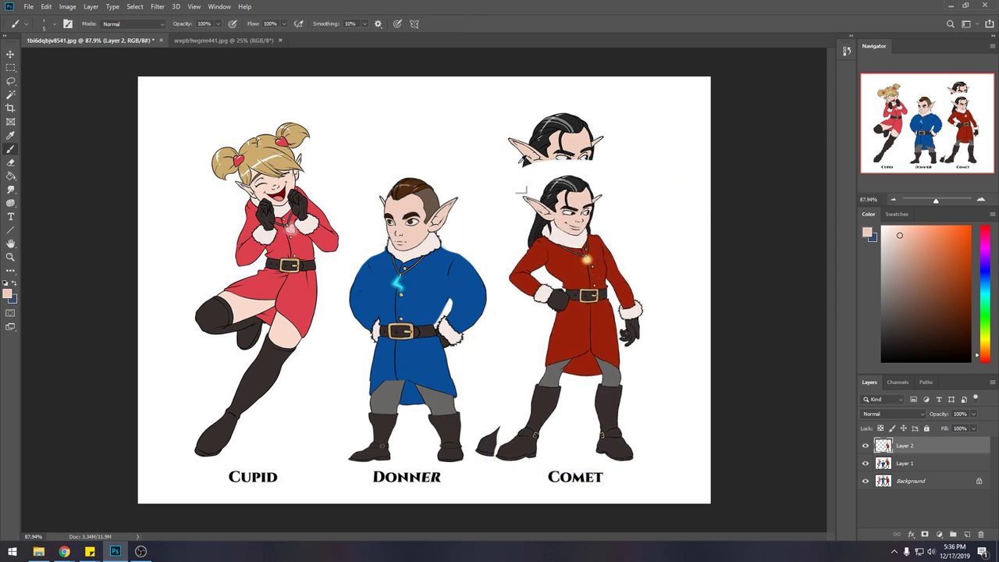
left_click(514, 167, "alt")
mouse_move(615, 140)
left_mouse_down()
mouse_move(516, 160)
mouse_move(582, 107)
left_mouse_up()
left_click_drag(497, 421, 479, 459)
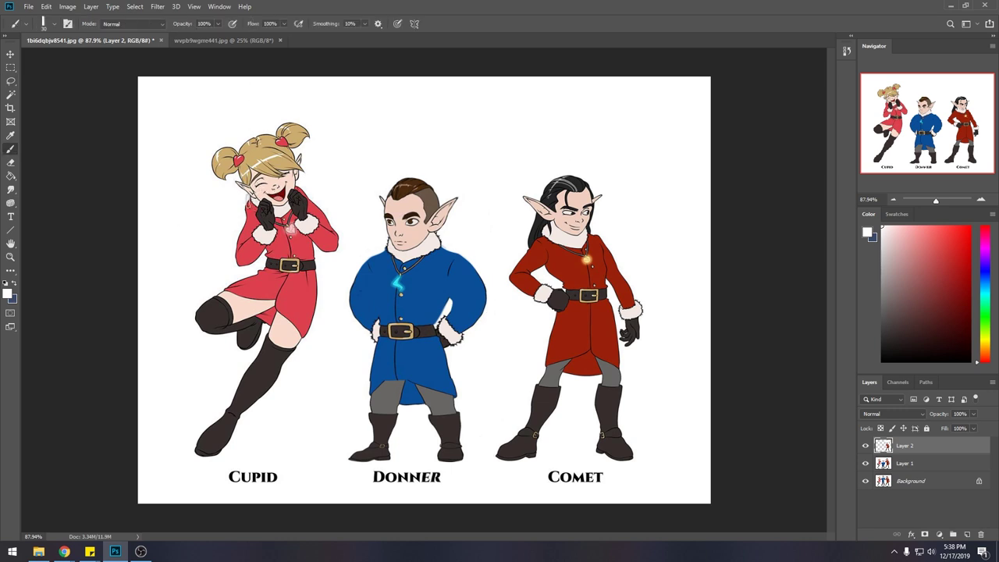
- Shrink the brush and merge Layer 2 down into Layer 1
key("bracketleft")
key("bracketleft")
right_click(909, 459)
left_click(903, 319)
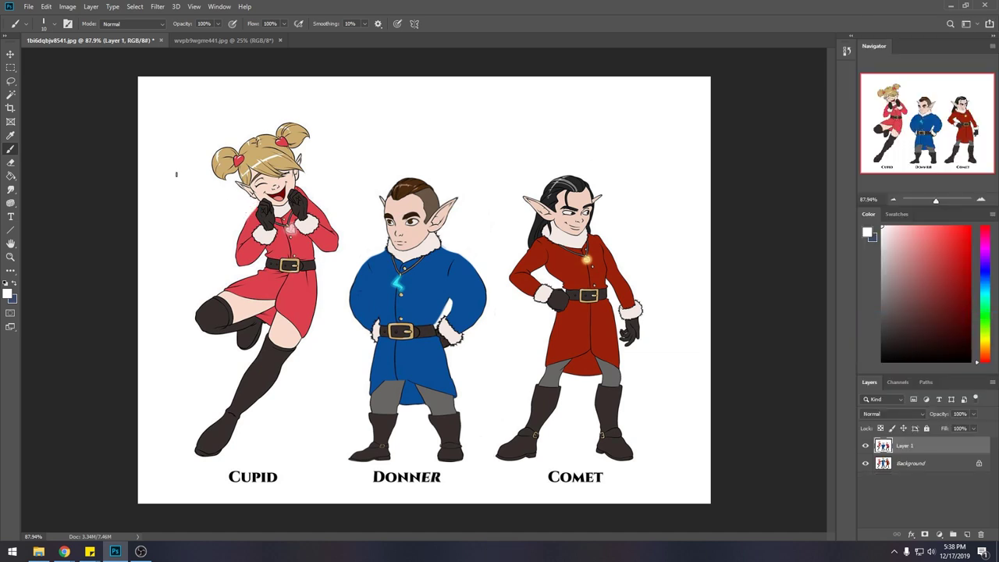
- Brighten the spot beside Cupid's ear with white, then lasso Cupid's raised leg
left_click_drag(300, 189, 309, 196)
key("l")
mouse_move(329, 269)
left_mouse_down()
mouse_move(191, 287)
mouse_move(175, 460)
mouse_move(301, 398)
mouse_move(329, 269)
left_mouse_up()
- Copy the leg to a new layer, scale it to about 70%, skew it and nudge it up
key("v")
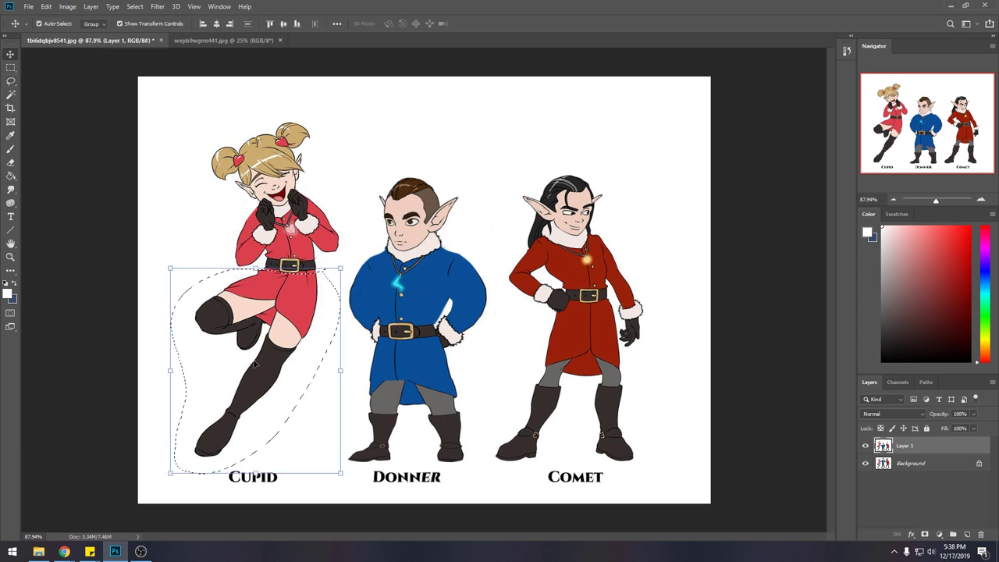
key("ctrl+j")
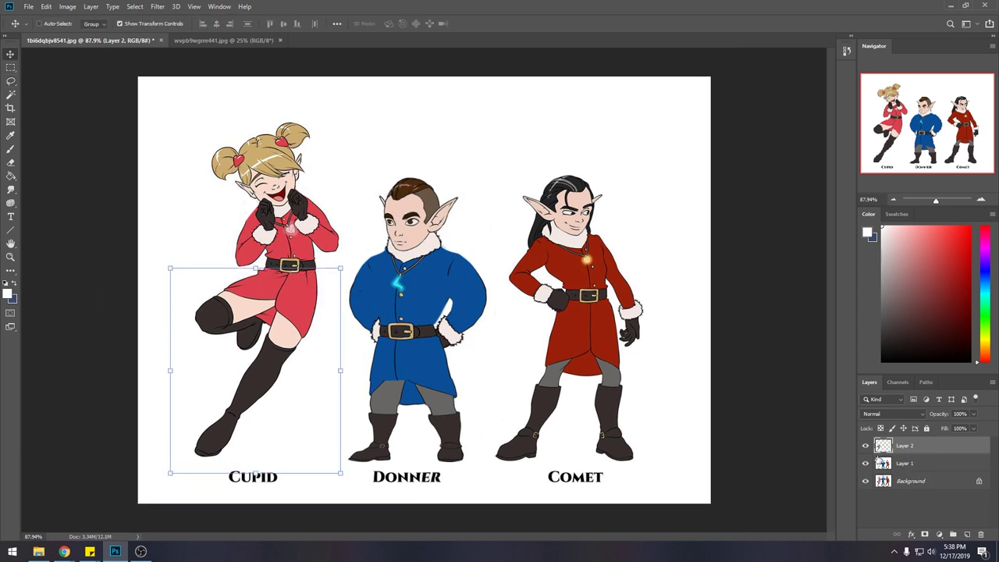
left_click_drag(170, 473, 208, 401)
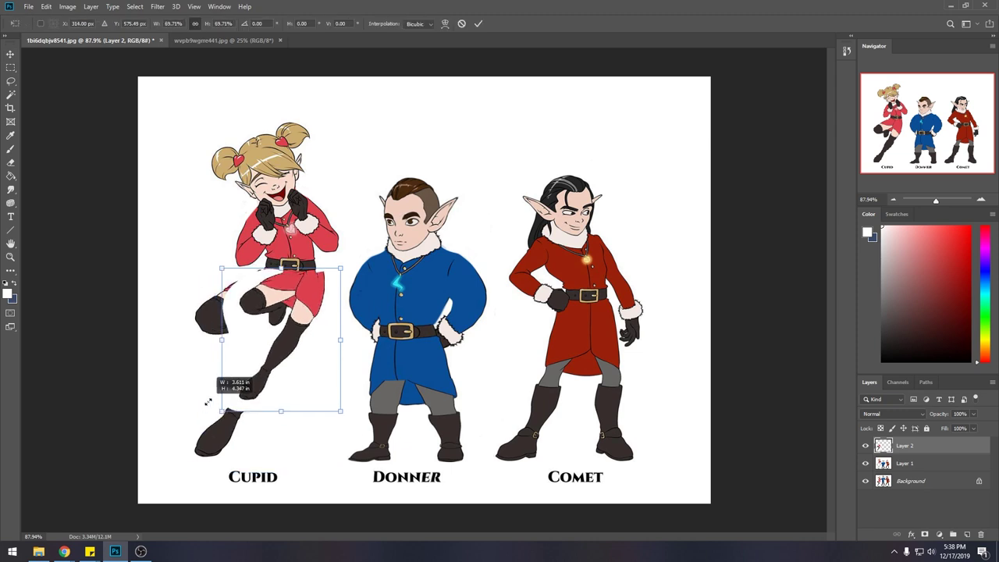
left_click_drag(281, 313, 268, 315)
left_click_drag(208, 268, 177, 270)
left_click_drag(327, 270, 341, 270)
left_click_drag(304, 306, 305, 302)
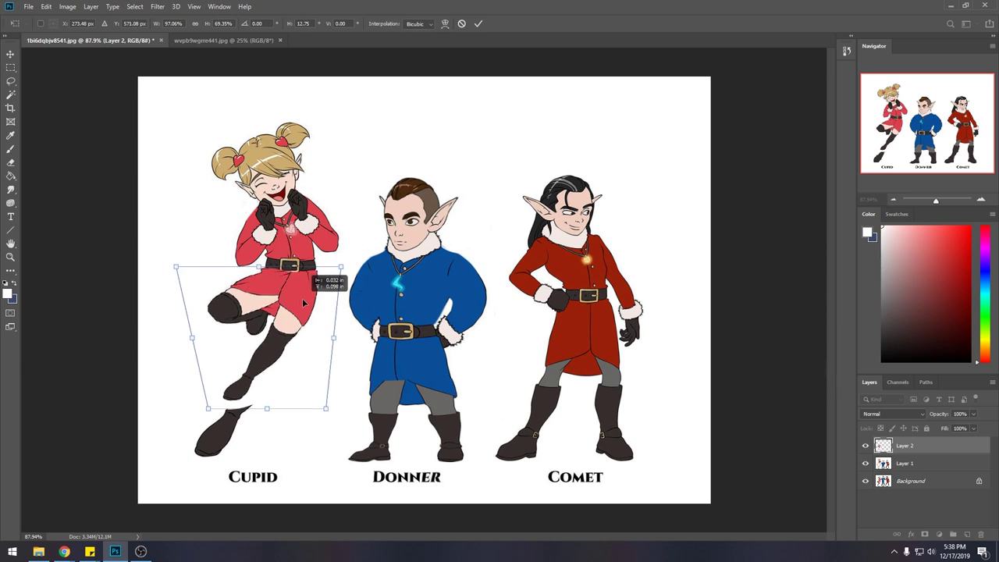
key("Return")
- Paint out the leftover lower boot in white with a larger brush
key("b")
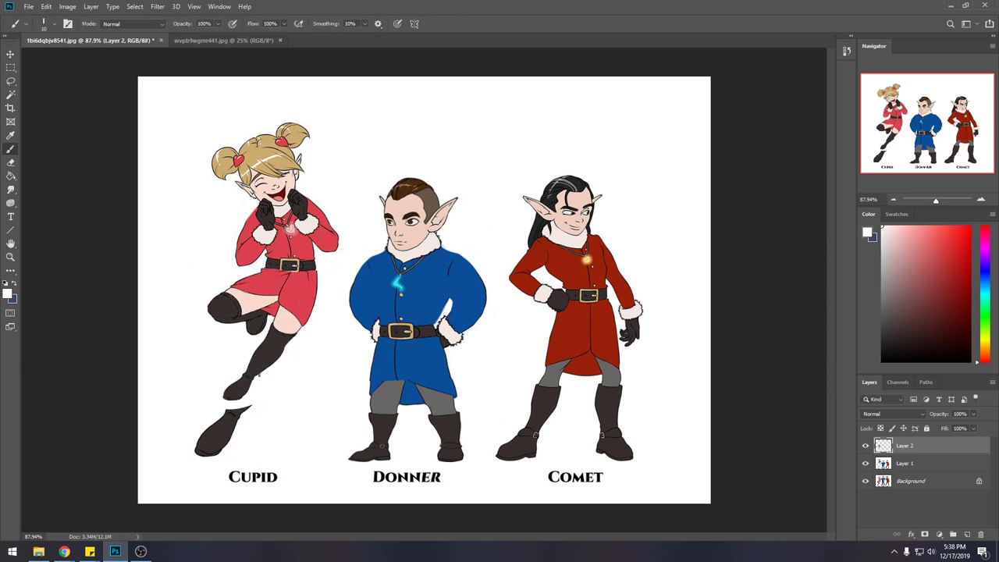
key("bracketright")
key("bracketright")
key("bracketright")
mouse_move(260, 408)
left_mouse_down()
mouse_move(222, 427)
mouse_move(249, 429)
left_mouse_up()
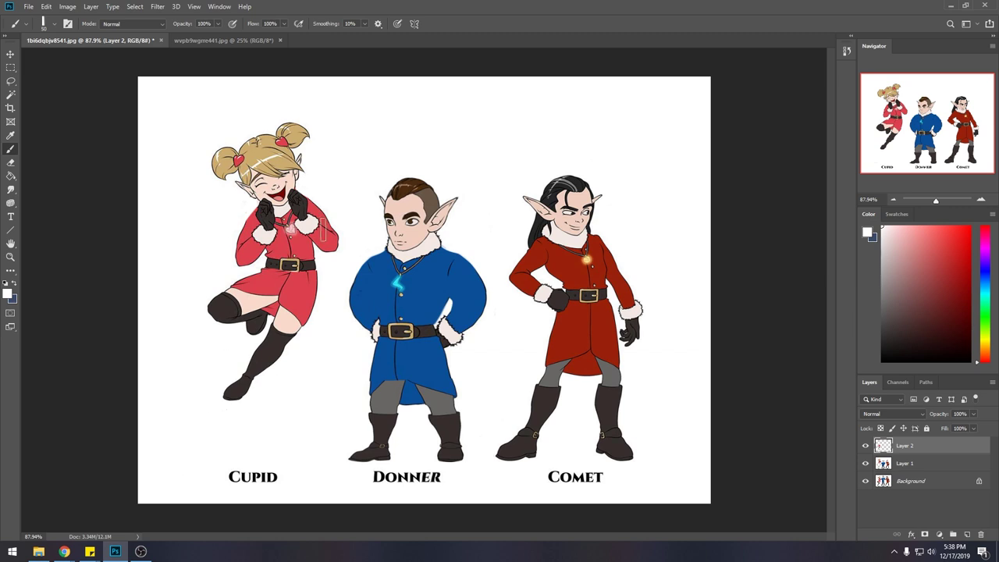
key("l")
right_click(915, 443)
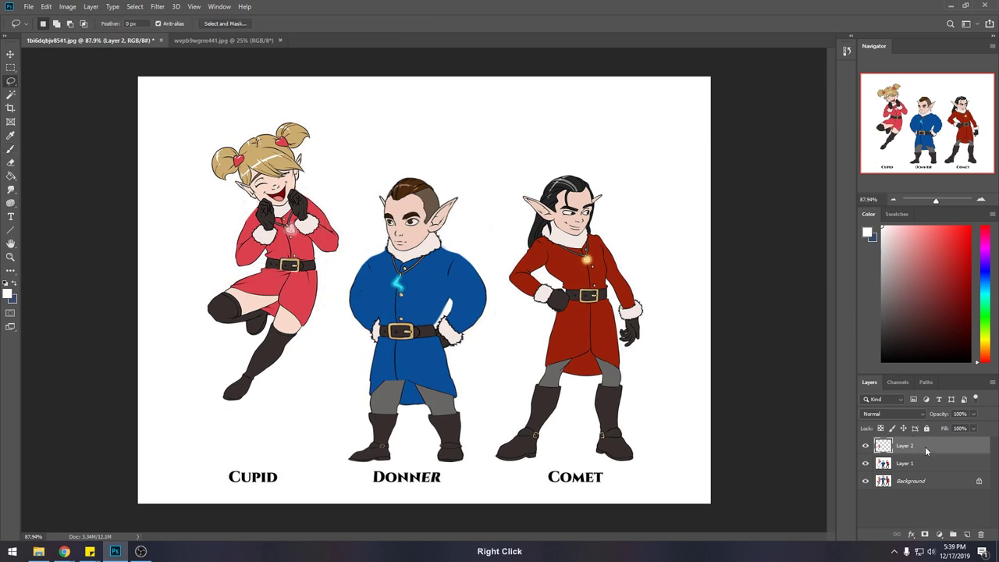
- Merge Layer 2 down, copy Cupid and the area above her head to a new layer, and move her down-left
left_click(883, 308)
mouse_move(322, 356)
left_mouse_down()
mouse_move(248, 426)
mouse_move(143, 232)
mouse_move(272, 92)
mouse_move(360, 199)
mouse_move(331, 357)
left_mouse_up()
mouse_move(349, 126)
left_mouse_down()
mouse_move(176, 188)
mouse_move(160, 234)
left_mouse_up()
key("ctrl+j")
key("v")
mouse_move(295, 247)
left_mouse_down()
mouse_move(284, 278)
mouse_move(295, 261)
left_mouse_up()
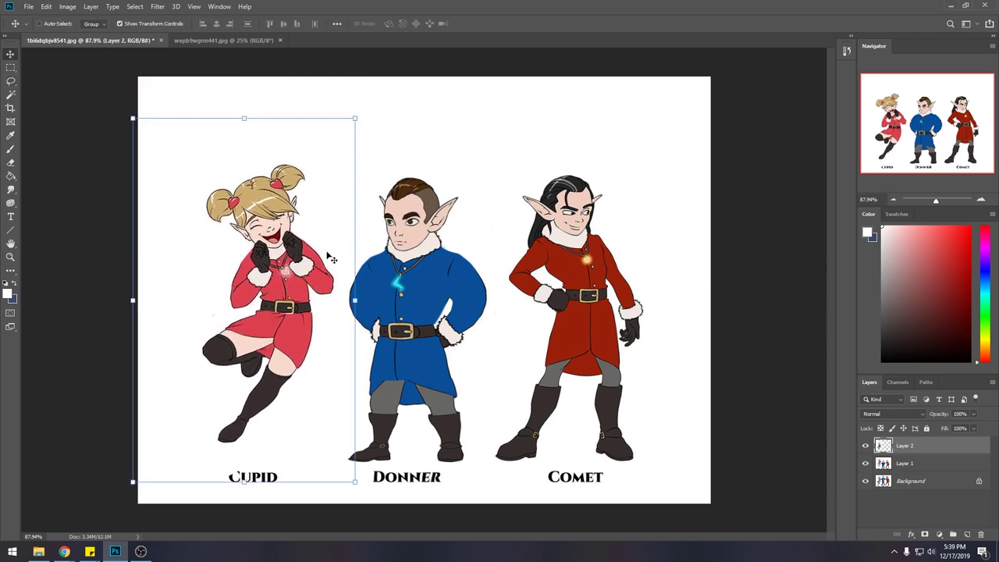
- Merge the moved Cupid copy back down into Layer 1
key("b")
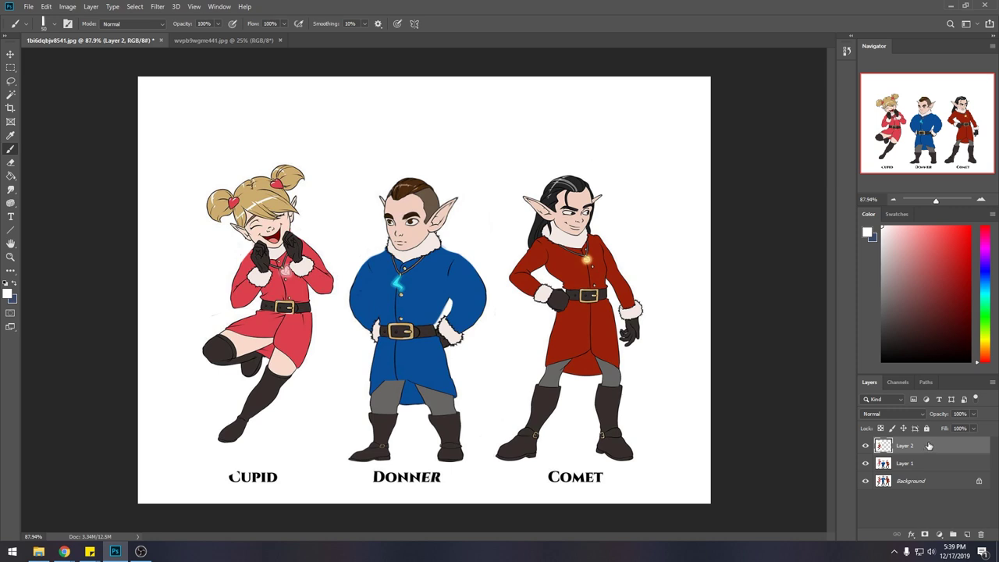
right_click(928, 446)
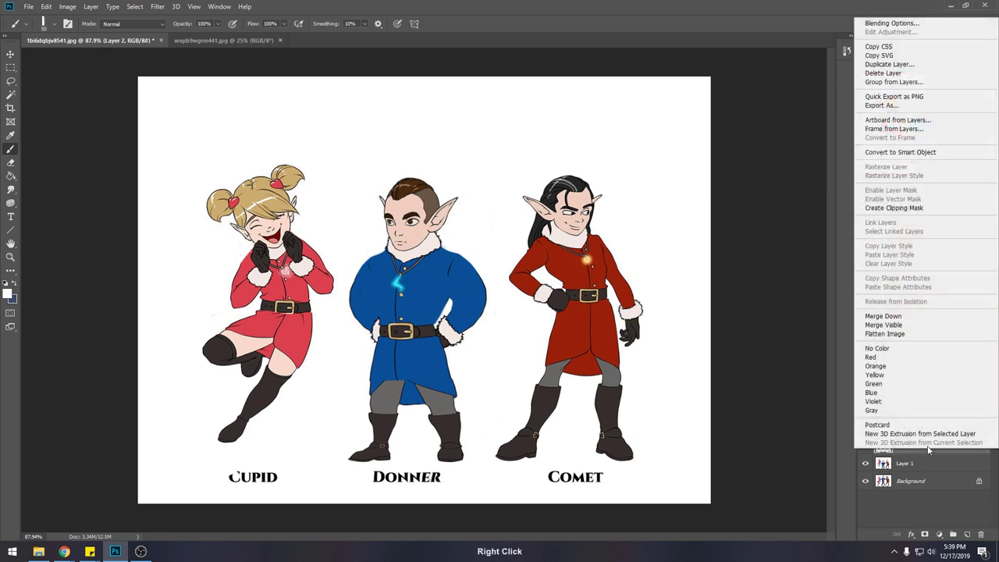
left_click(912, 316)
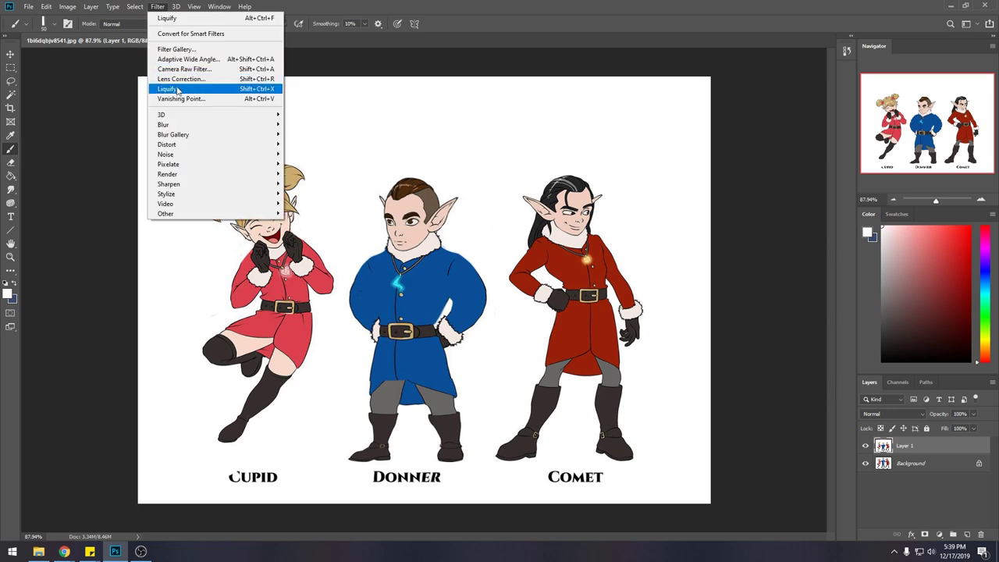
- In Liquify with a size 35 brush, push the edge of Cupid's arm into shape
left_click(178, 92)
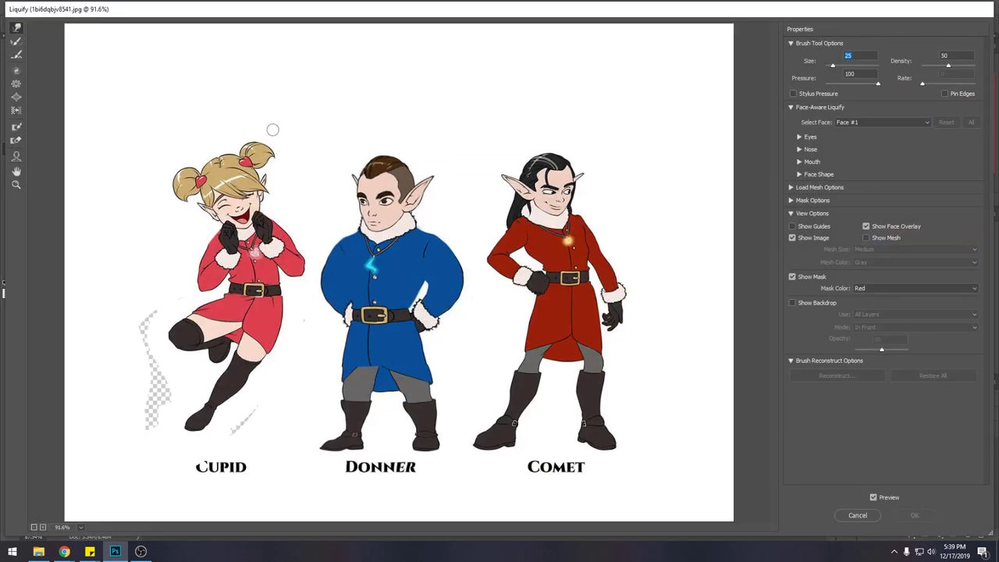
type("35")
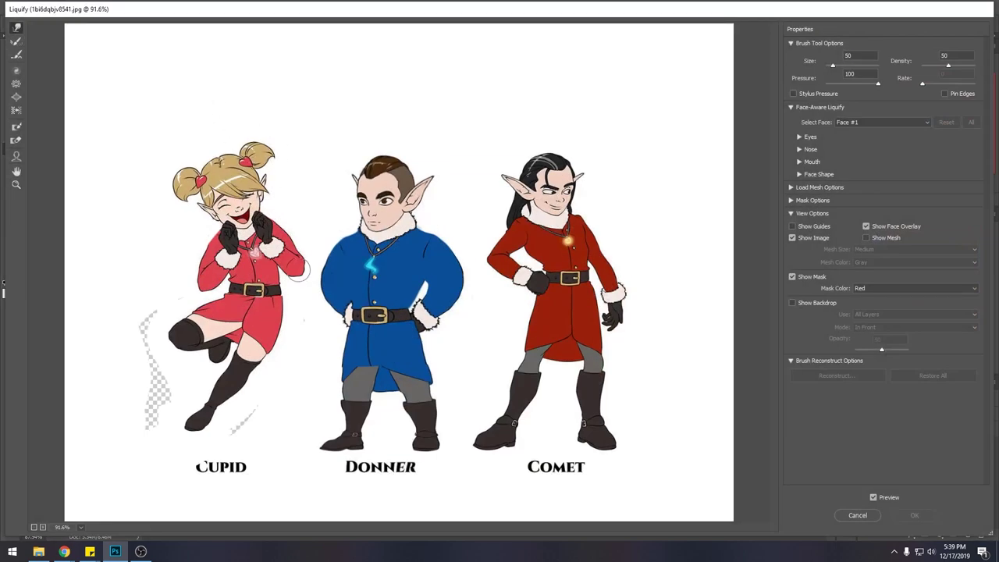
left_click_drag(297, 266, 290, 276)
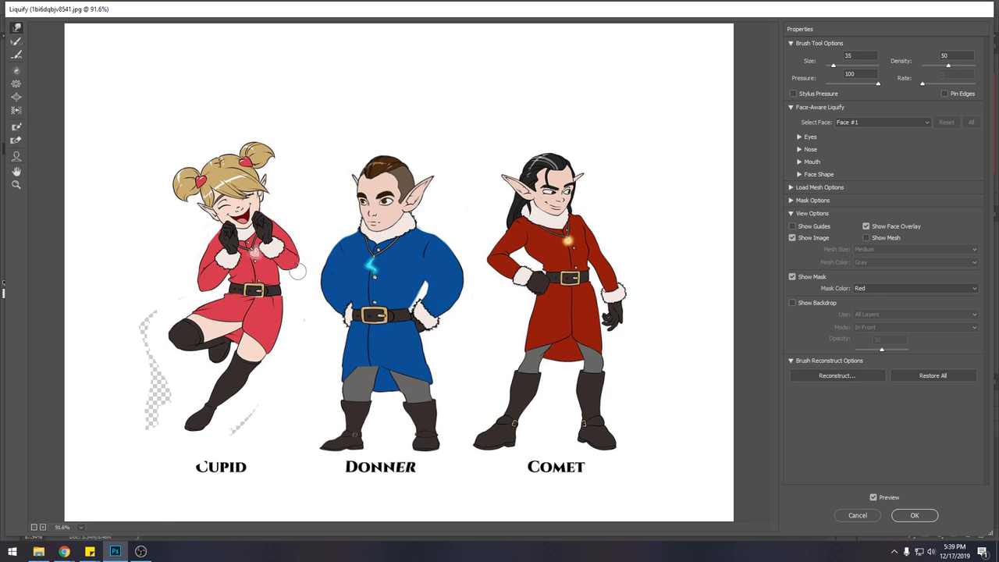
key("bracketright")
key("bracketright")
key("bracketright")
key("bracketright")
key("bracketleft")
key("bracketleft")
key("bracketright")
key("bracketright")
key("bracketleft")
key("bracketleft")
key("bracketleft")
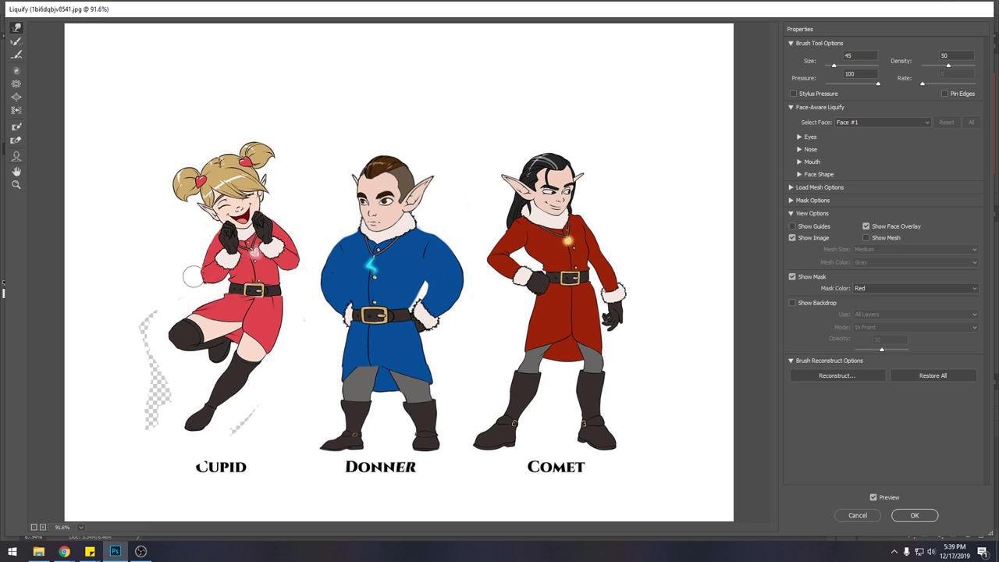
key("bracketright")
key("bracketright")
key("bracketright")
key("bracketright")
key("bracketright")
key("bracketright")
key("bracketright")
key("bracketright")
key("bracketright")
key("bracketleft")
key("bracketleft")
key("bracketleft")
key("bracketleft")
key("bracketleft")
key("bracketleft")
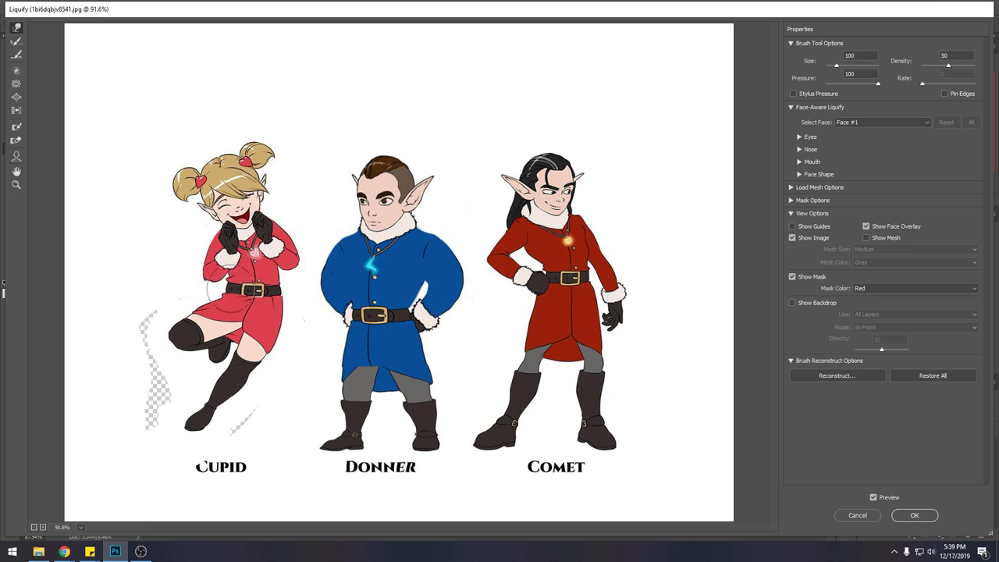
key("bracketright")
key("bracketright")
key("bracketright")
key("bracketright")
key("bracketright")
key("bracketright")
key("bracketright")
key("bracketright")
key("bracketright")
key("bracketright")
key("bracketright")
key("bracketright")
key("bracketright")
key("bracketright")
key("bracketright")
key("bracketright")
key("bracketright")
key("bracketright")
key("bracketright")
key("bracketright")
key("bracketright")
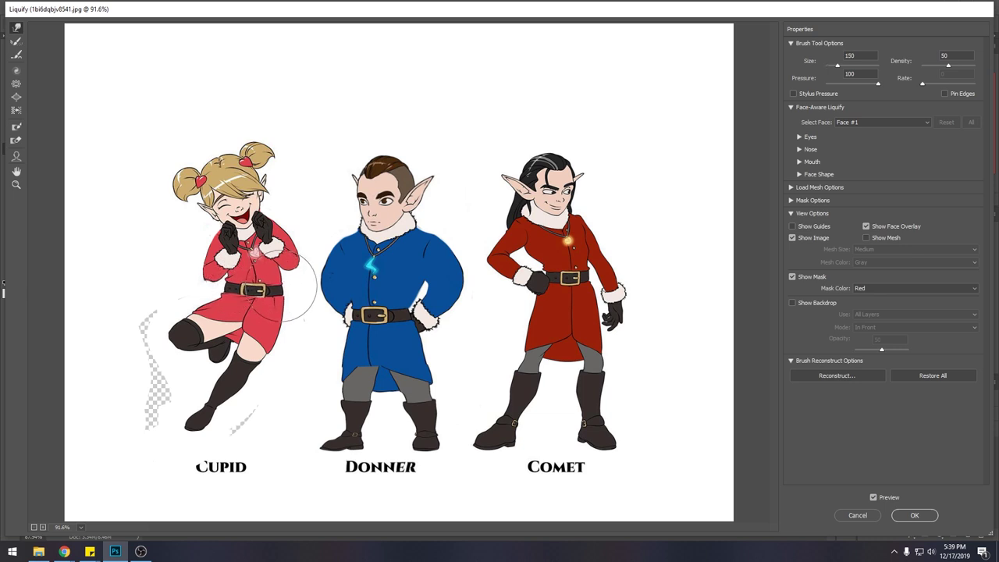
key("bracketright")
key("bracketright")
key("bracketright")
key("bracketright")
key("bracketright")
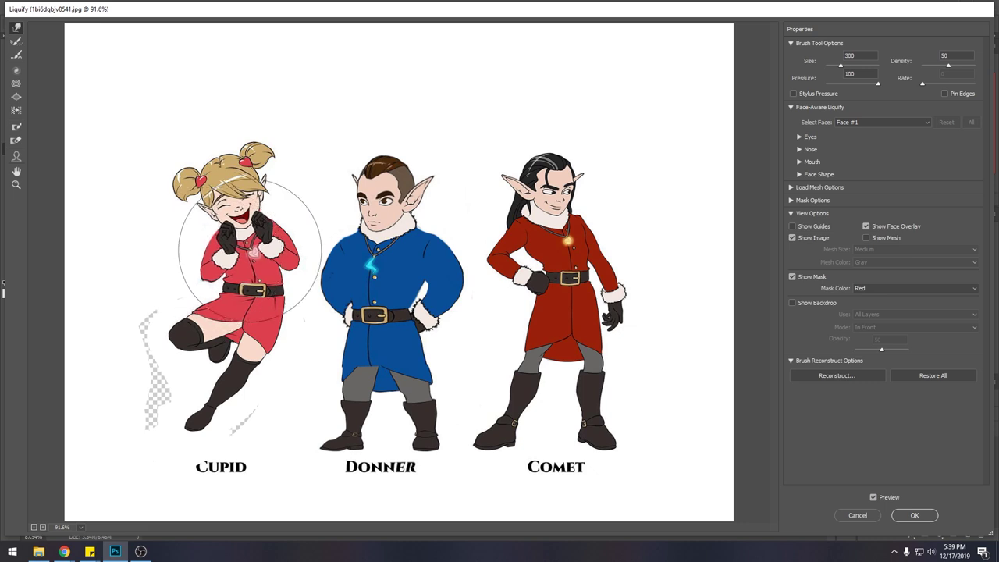
key("bracketleft")
key("bracketleft")
key("bracketleft")
key("bracketleft")
key("bracketleft")
key("bracketleft")
key("bracketleft")
key("bracketleft")
key("bracketleft")
key("bracketleft")
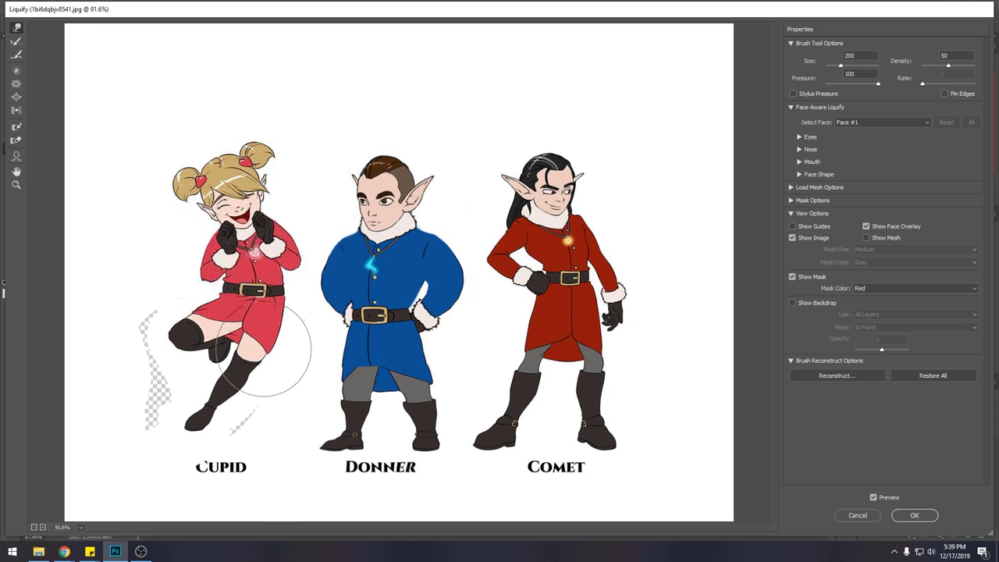
key("bracketleft")
key("bracketleft")
key("bracketleft")
key("bracketleft")
key("bracketleft")
key("bracketleft")
key("bracketleft")
key("bracketleft")
key("bracketleft")
key("bracketleft")
key("bracketleft")
key("bracketleft")
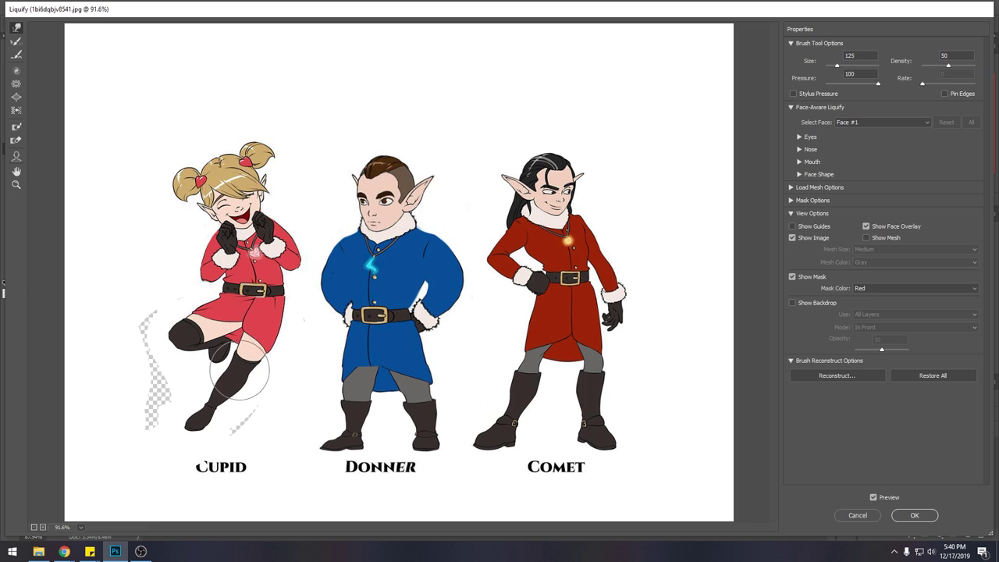
key("bracketright")
key("bracketright")
key("bracketright")
key("bracketright")
key("bracketright")
key("bracketright")
key("bracketright")
key("bracketright")
key("bracketright")
key("bracketright")
key("bracketright")
key("bracketright")
- Nudge Cupid's foot upward and push her raised leg into shape with Forward Warp
left_click_drag(204, 419, 209, 407)
key("bracketleft")
key("bracketleft")
key("bracketleft")
key("bracketleft")
key("bracketleft")
key("bracketleft")
key("bracketleft")
key("bracketleft")
key("bracketleft")
key("bracketleft")
key("bracketleft")
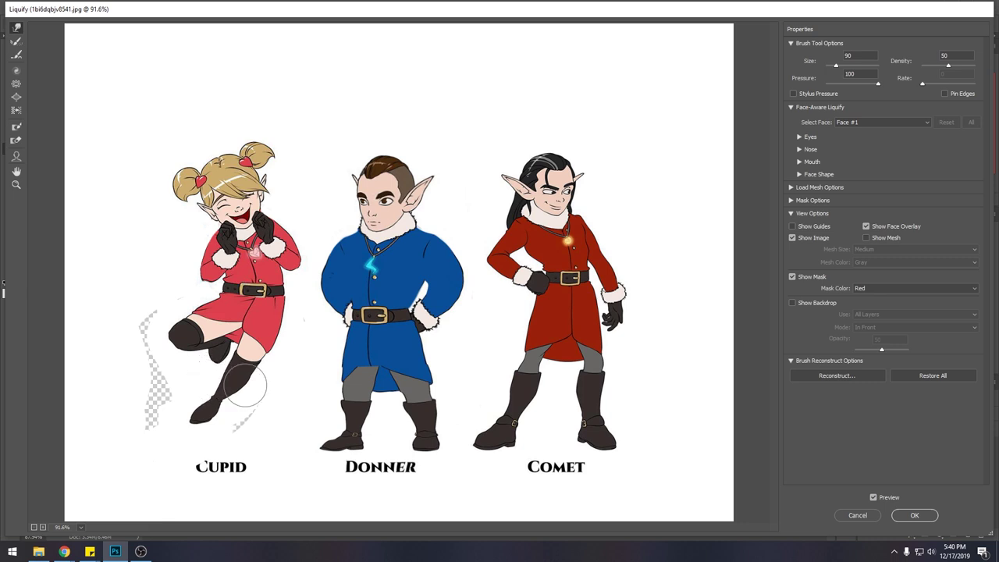
key("bracketright")
key("bracketright")
key("bracketright")
key("bracketright")
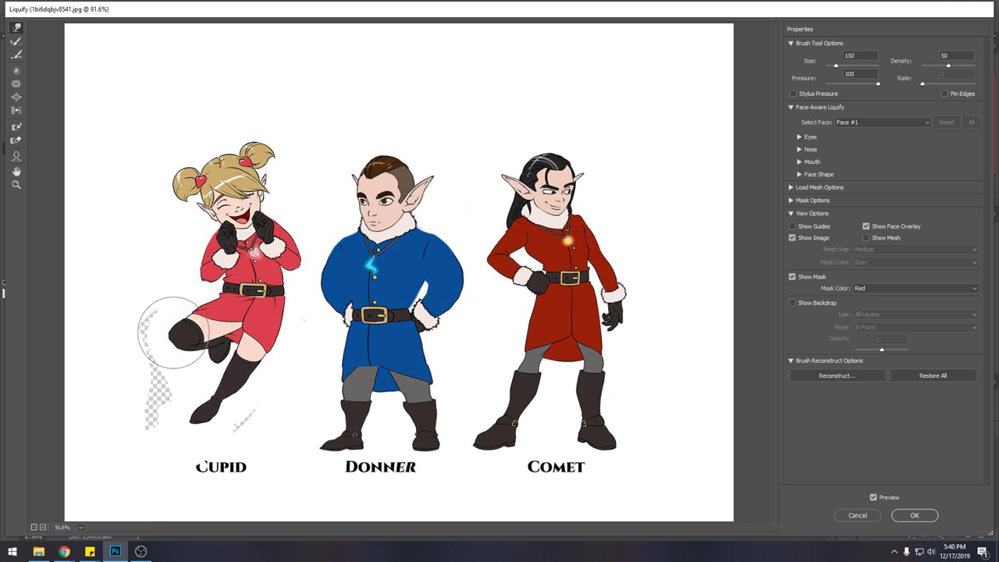
left_click_drag(176, 337, 189, 343)
key("bracketleft")
key("bracketleft")
key("bracketleft")
key("bracketleft")
key("bracketleft")
key("bracketleft")
key("bracketleft")
key("bracketleft")
key("bracketleft")
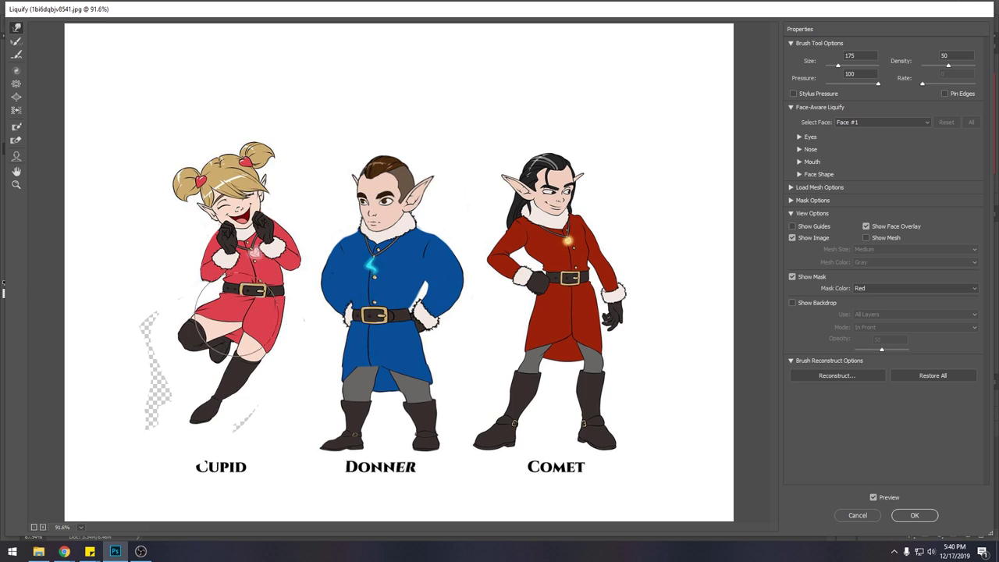
key("bracketleft")
key("bracketleft")
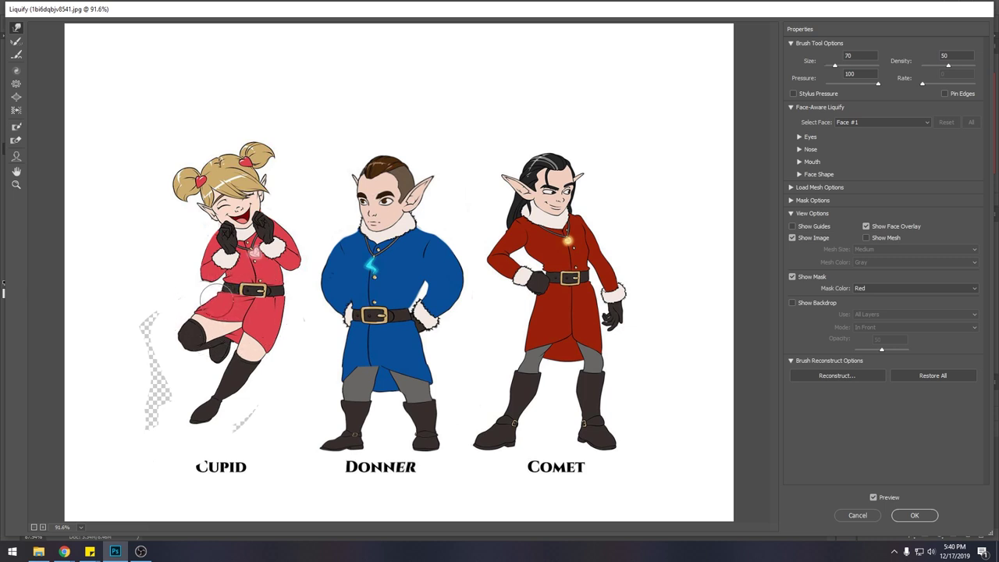
key("bracketright")
key("bracketright")
key("bracketright")
key("bracketright")
key("bracketright")
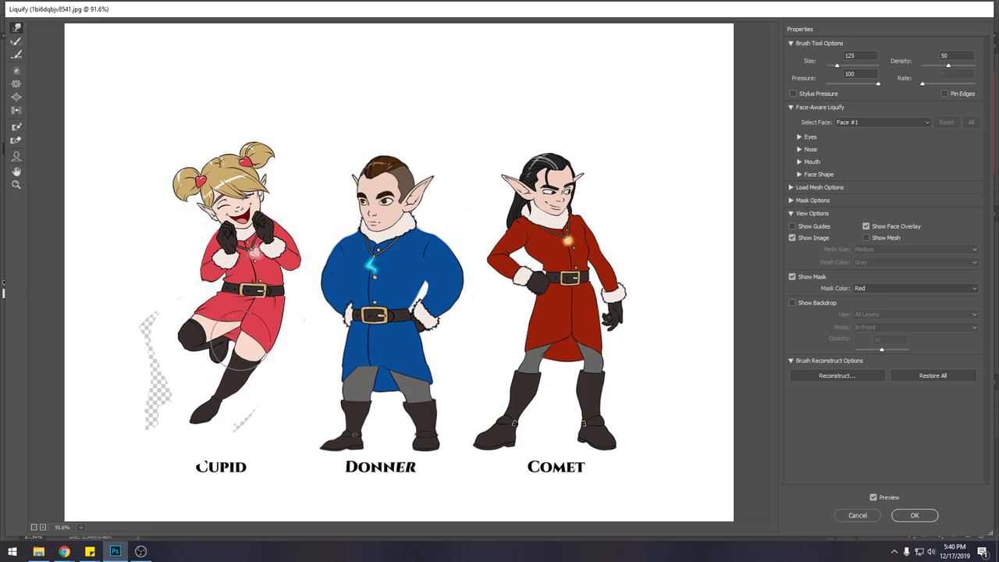
key("bracketright")
key("bracketright")
key("bracketright")
key("bracketright")
key("bracketright")
key("bracketright")
key("bracketright")
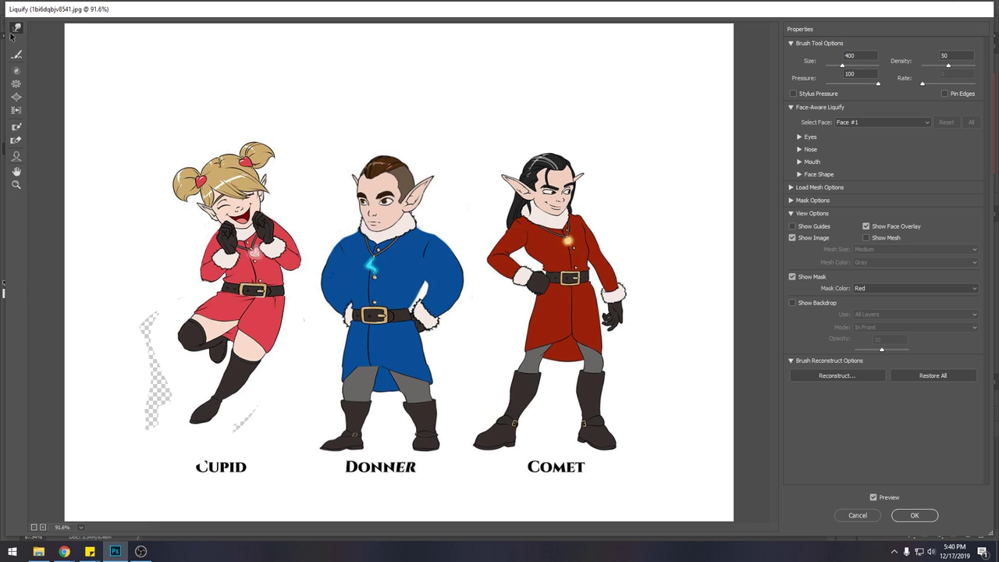
- Pucker Cupid's legs slightly inward with a size 400 brush
left_click(17, 85)
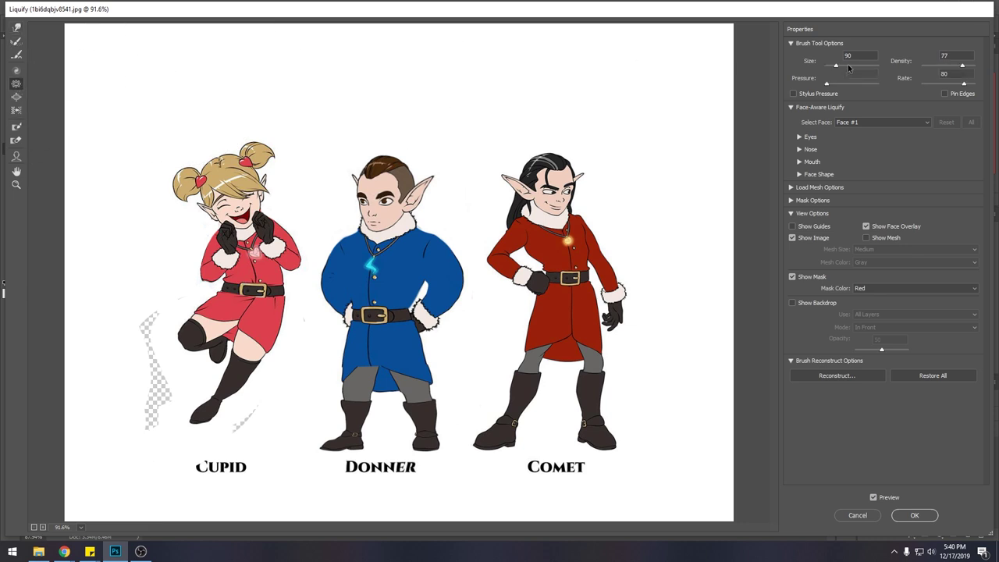
left_click(846, 66)
key("bracketleft")
key("bracketleft")
key("bracketleft")
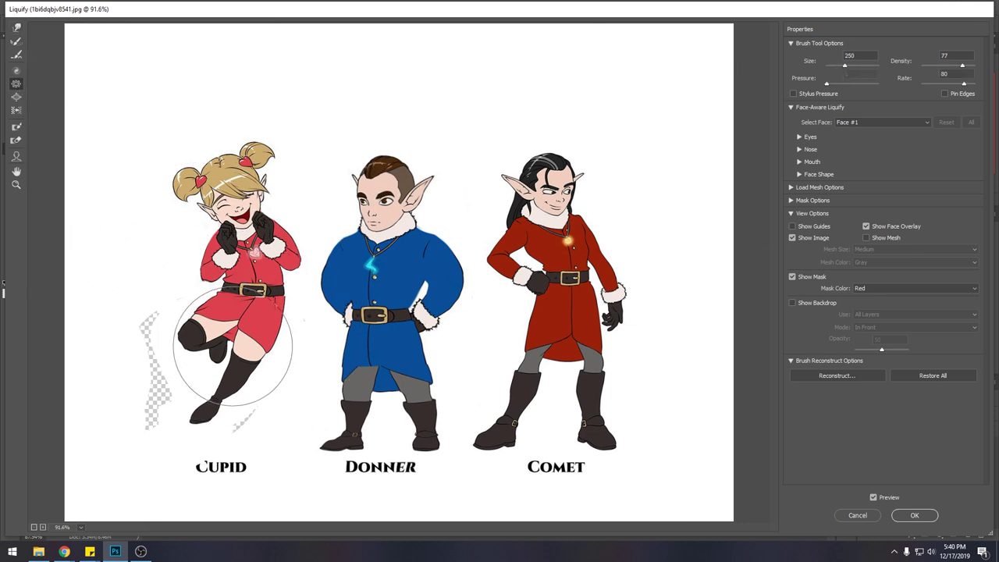
key("bracketright")
left_click_drag(223, 356, 223, 355)
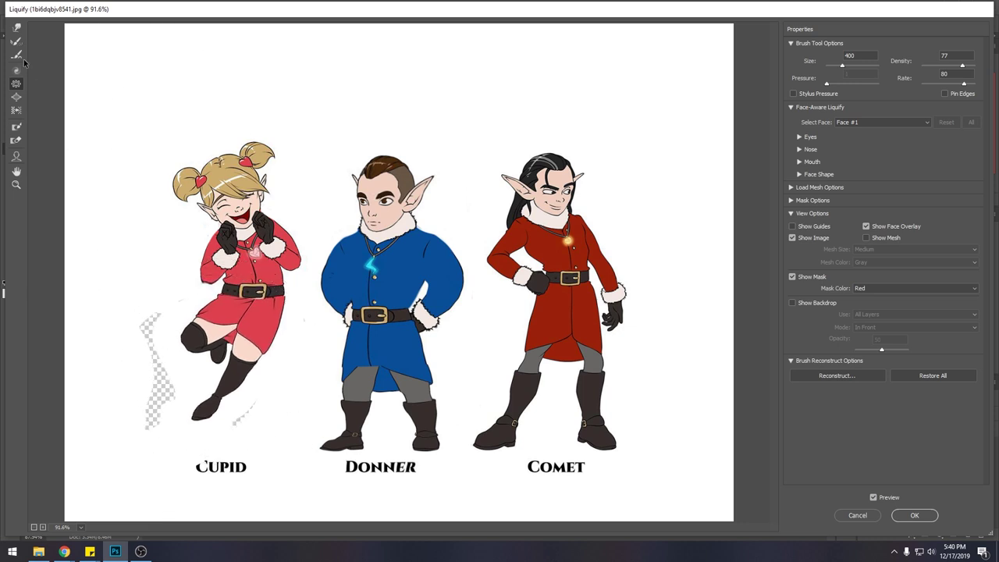
- Bloat Cupid's torso, forward-warp her leg and boot to the right, and apply the Liquify
left_click(16, 97)
key("bracketright")
key("bracketright")
left_click_drag(243, 262, 234, 257)
left_click(15, 29)
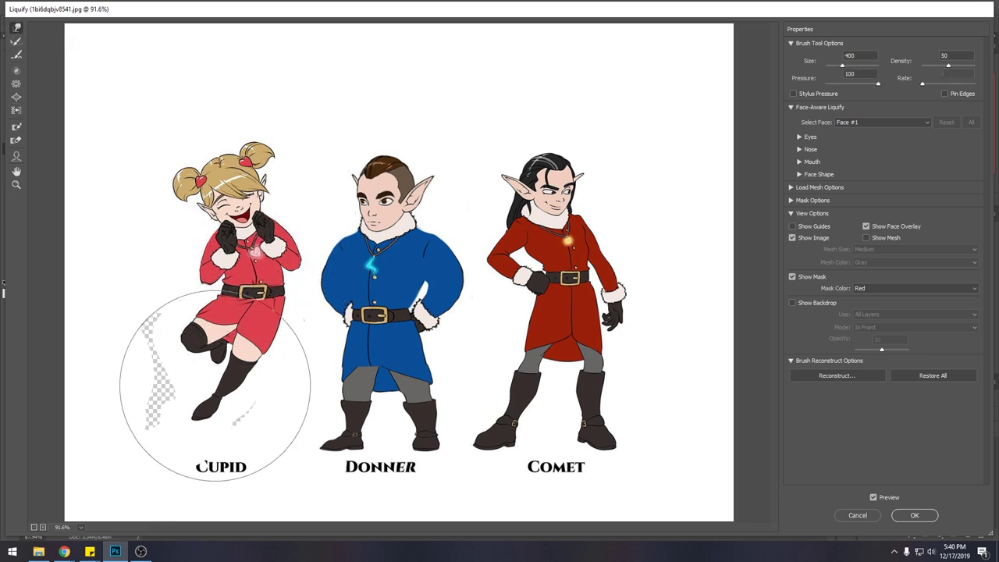
left_click_drag(192, 368, 197, 378)
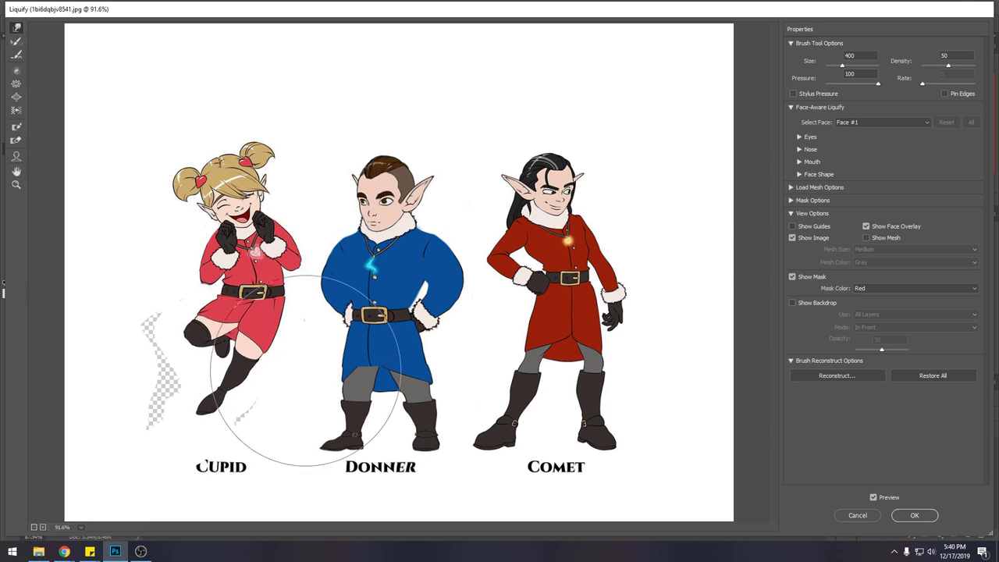
left_click(913, 515)
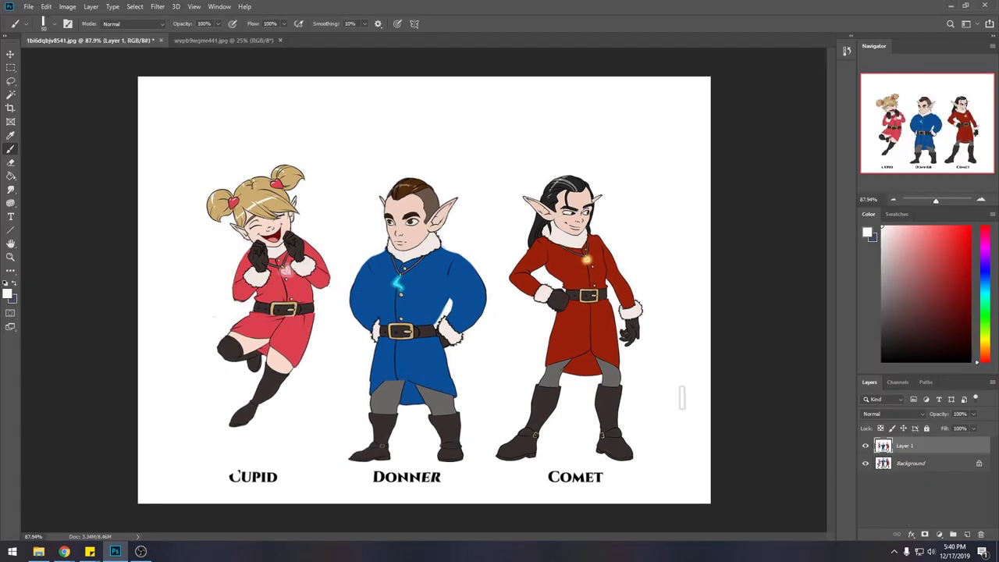
- Lasso Cupid, copy her to a new layer, and move the copy left and slightly down
key("l")
mouse_move(329, 295)
left_mouse_down()
mouse_move(323, 364)
mouse_move(252, 442)
mouse_move(149, 218)
mouse_move(305, 114)
mouse_move(351, 236)
mouse_move(332, 319)
left_mouse_up()
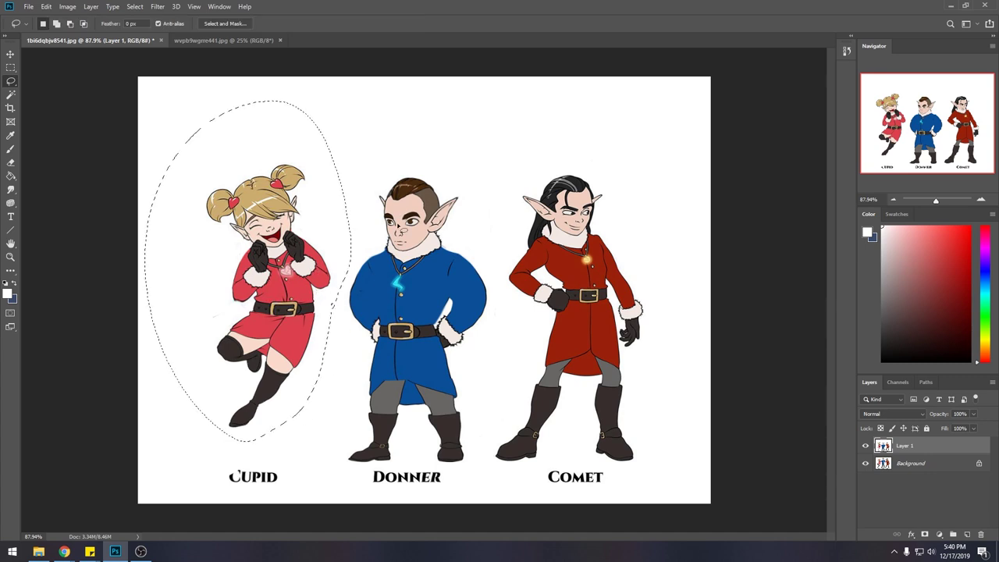
key("v")
key("ctrl")
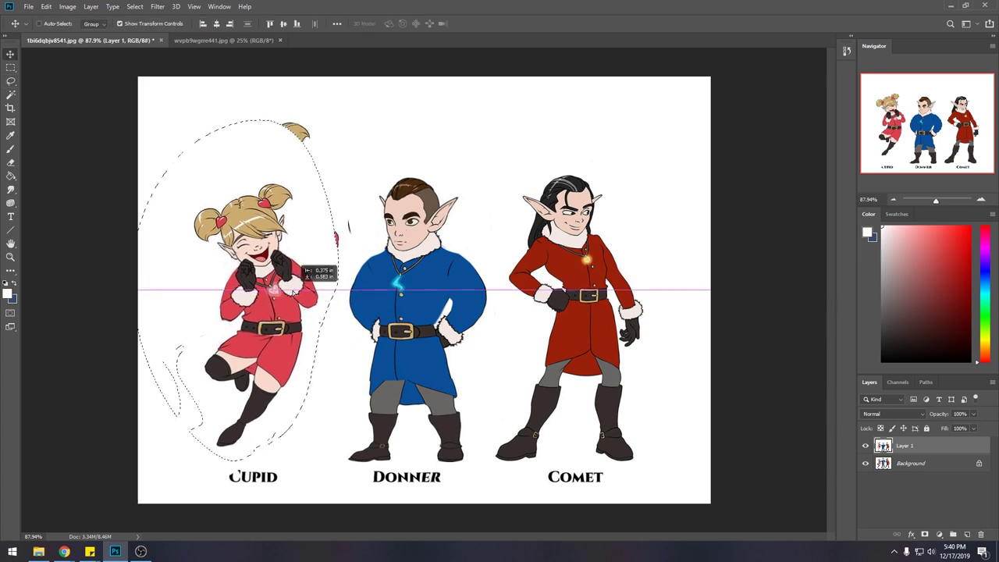
key("ctrl+j")
left_click_drag(311, 277, 301, 283)
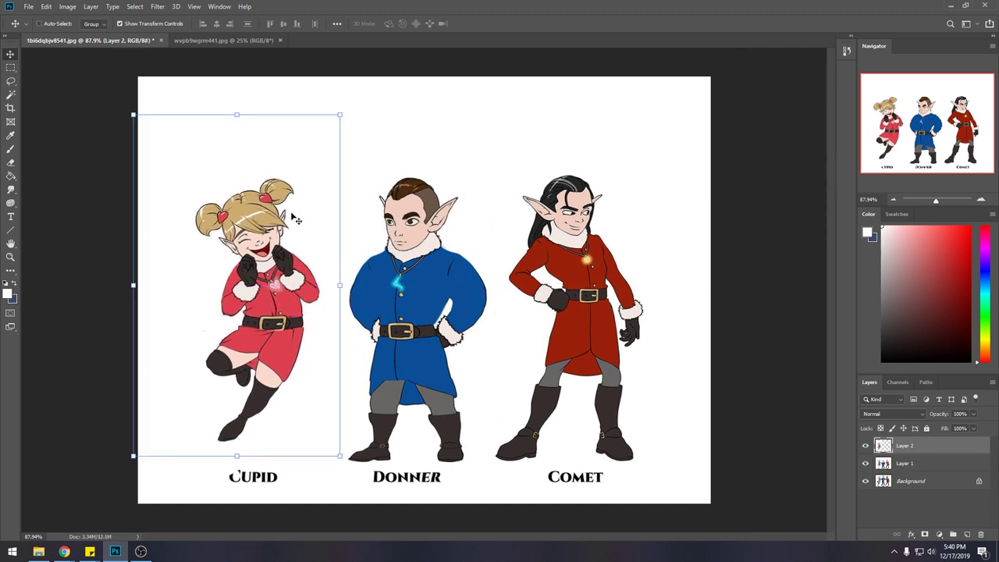
- Merge Cupid's copy layer into Layer 1 and reopen Liquify with brush size 100
key("m")
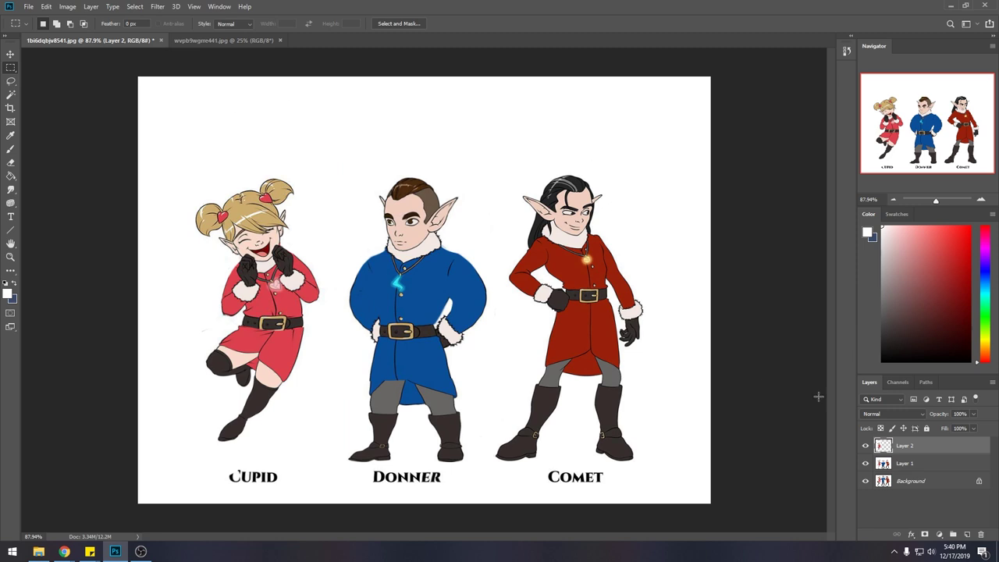
right_click(933, 452)
left_click(931, 315)
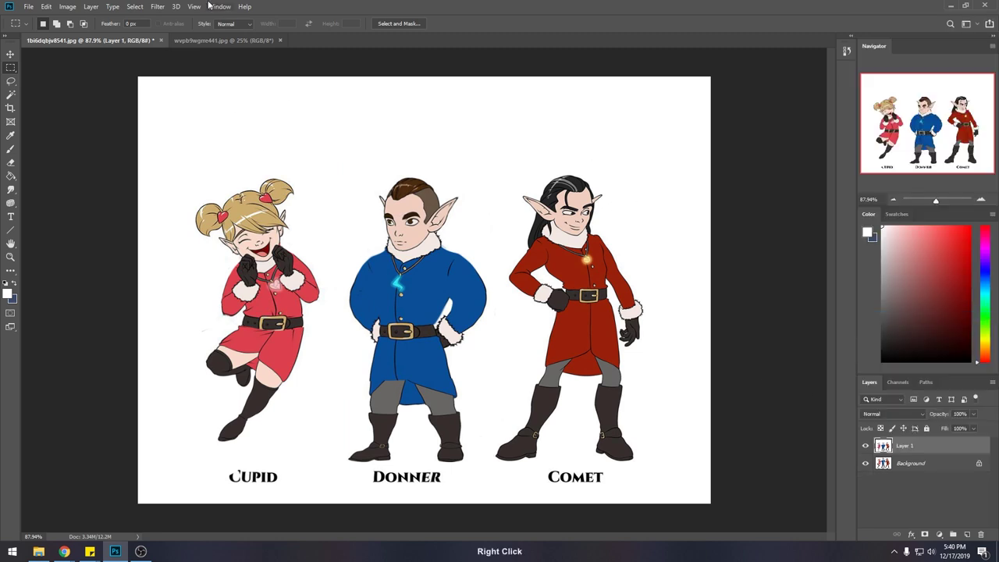
left_click(158, 7)
left_click(172, 91)
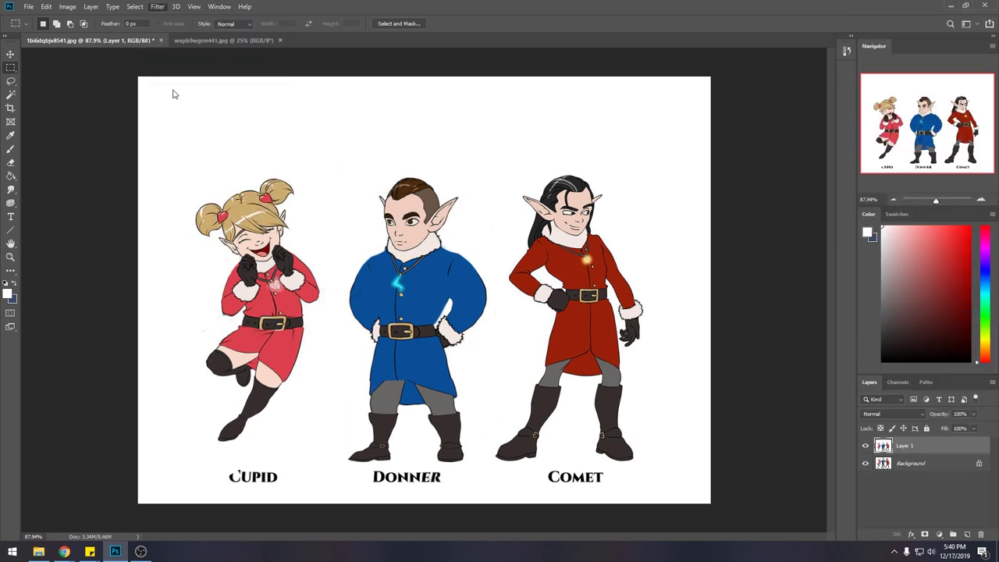
type("100")
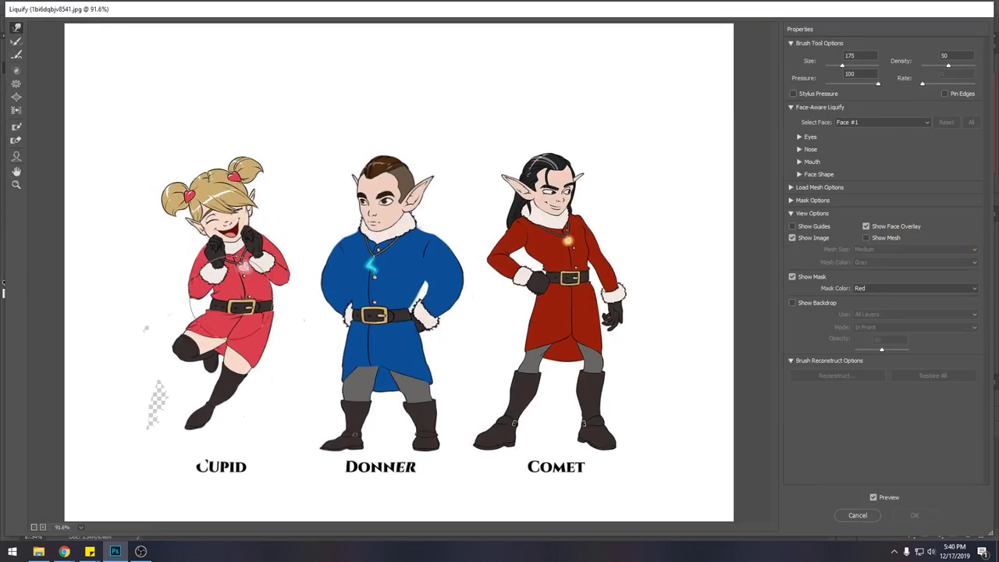
- Forward-warp the right and left sides of Cupid's red dress outward with an 80-125 brush
key("bracketleft")
key("bracketleft")
left_click(212, 302)
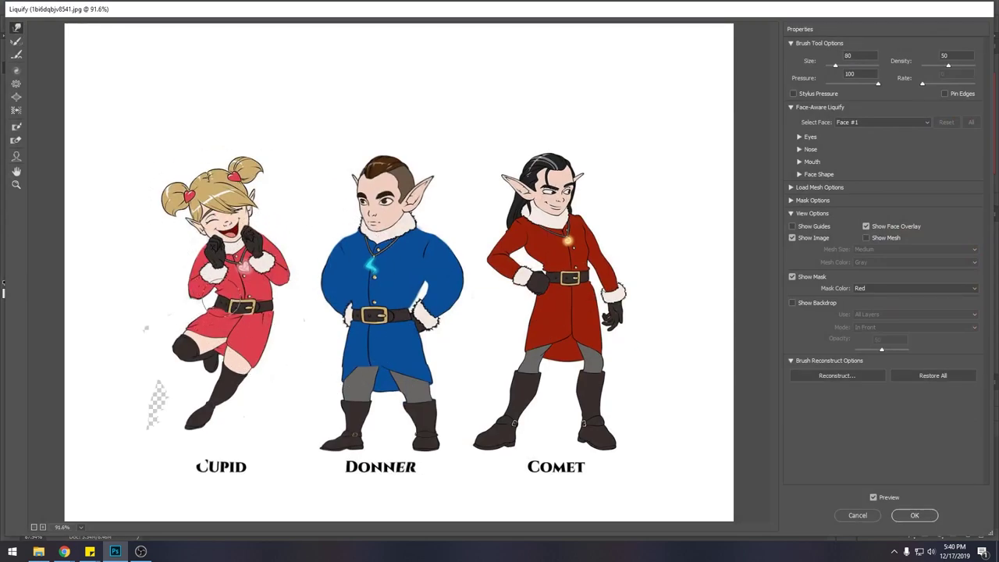
left_click_drag(277, 295, 270, 297)
key("bracketright")
key("bracketright")
key("bracketright")
key("bracketright")
key("bracketright")
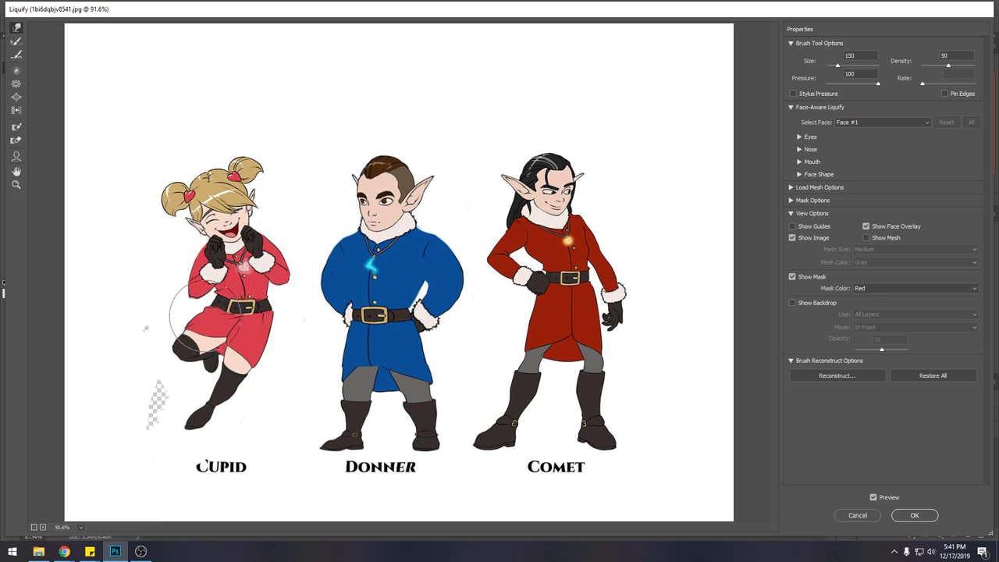
key("bracketleft")
left_click_drag(212, 298, 196, 300)
- Adjust the Liquify brush between 90 and 250, then apply the dress edits
key("bracketleft")
key("bracketleft")
key("bracketleft")
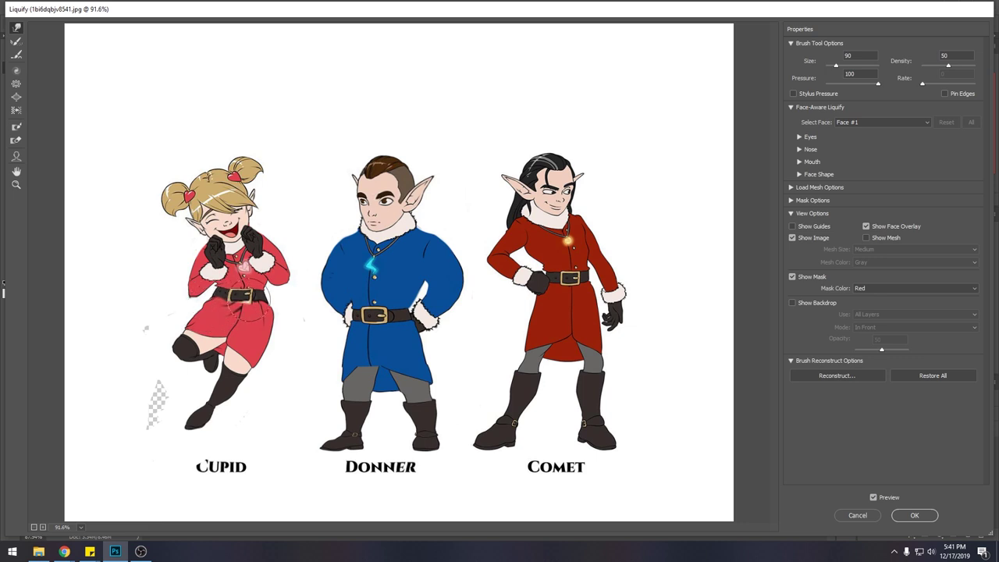
key("bracketright")
key("bracketright")
key("bracketright")
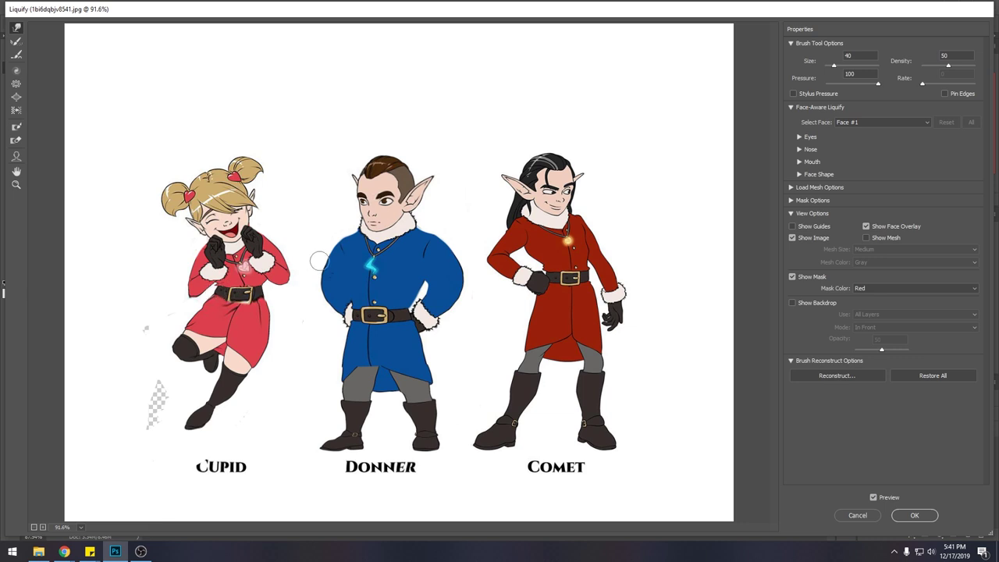
key("bracketright")
key("bracketright")
key("bracketright")
key("bracketright")
key("bracketright")
key("bracketright")
key("bracketright")
key("bracketright")
key("bracketright")
key("bracketright")
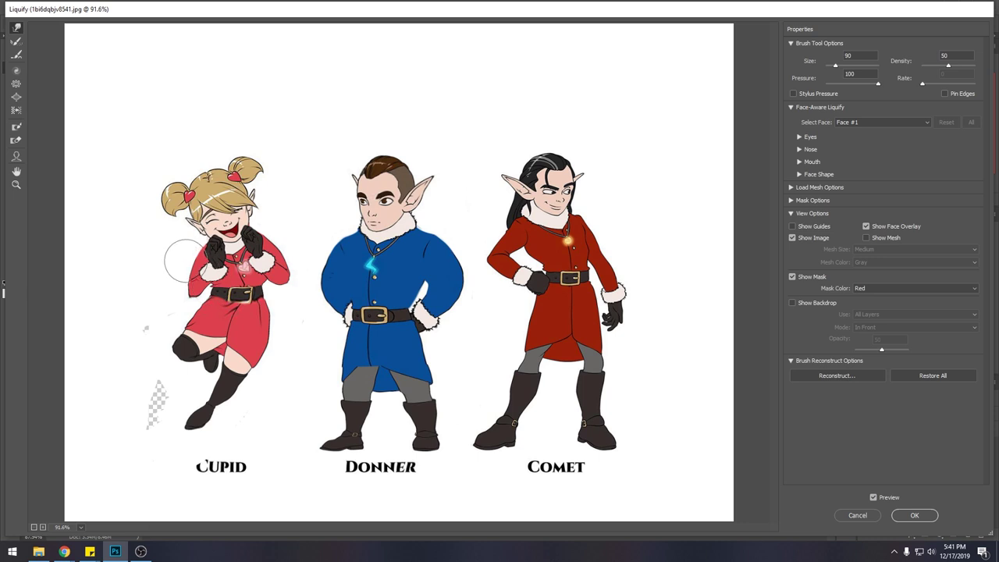
key("bracketright")
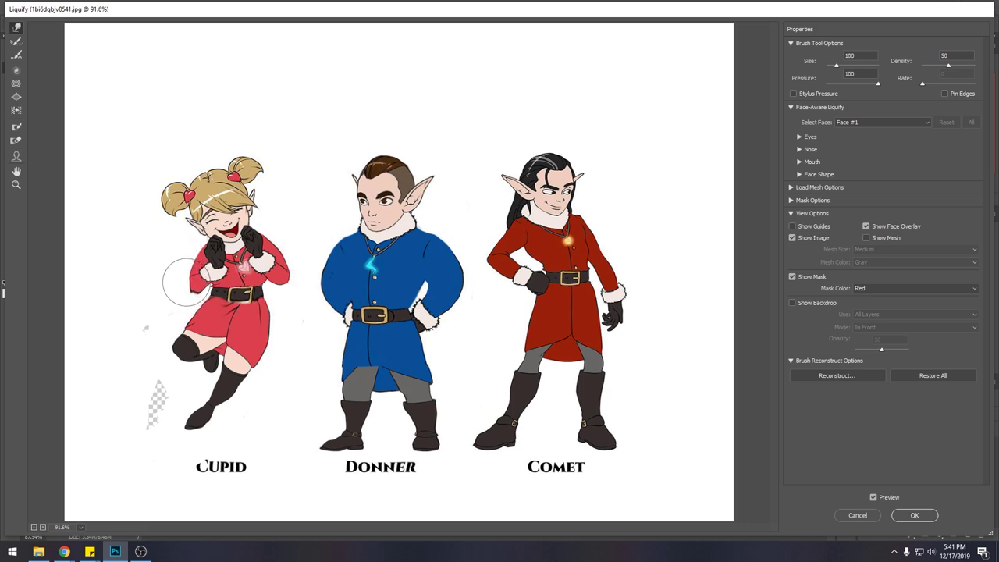
key("bracketright")
key("bracketright")
key("bracketright")
key("bracketright")
key("bracketright")
key("bracketright")
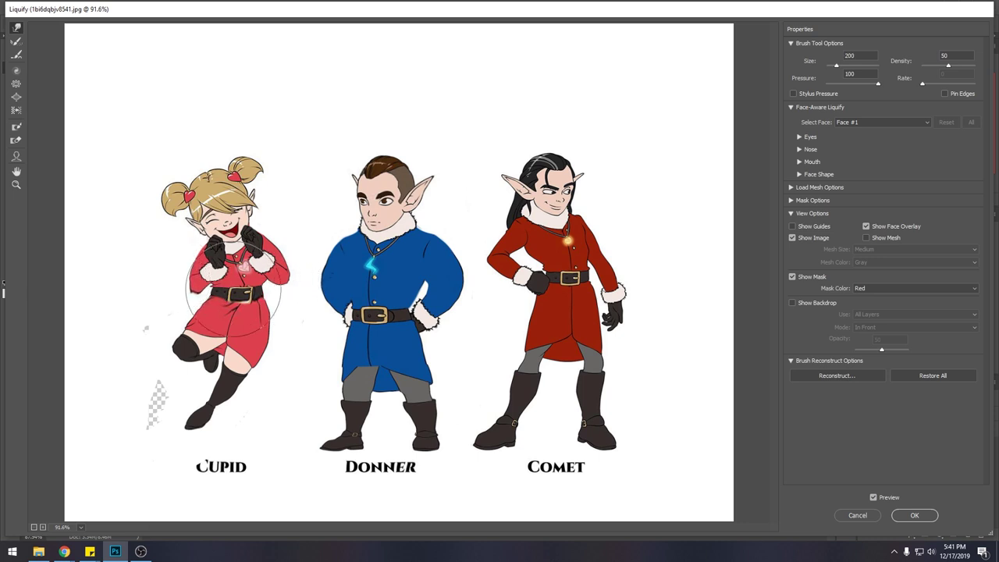
key("bracketleft")
key("bracketleft")
key("bracketleft")
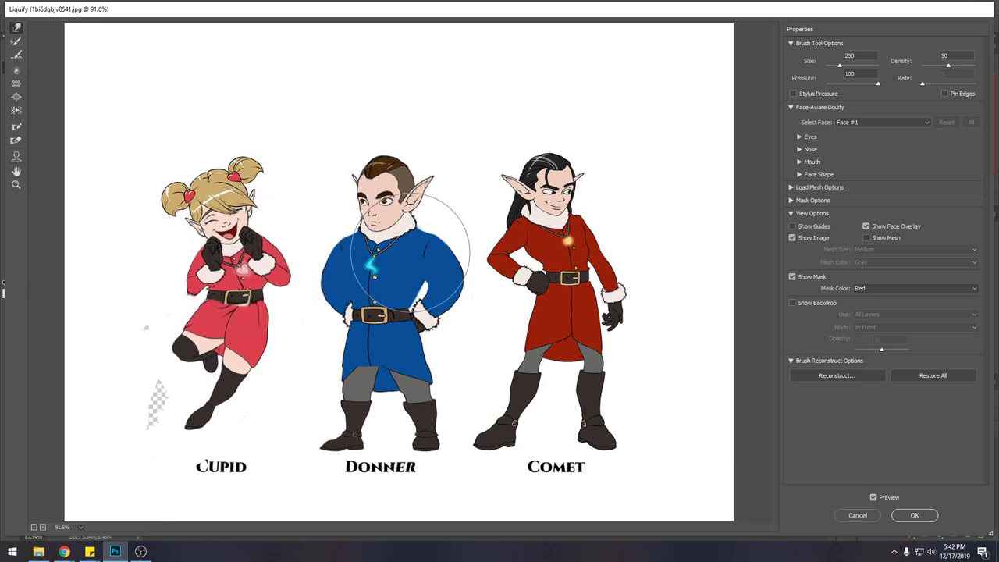
left_click(915, 515)
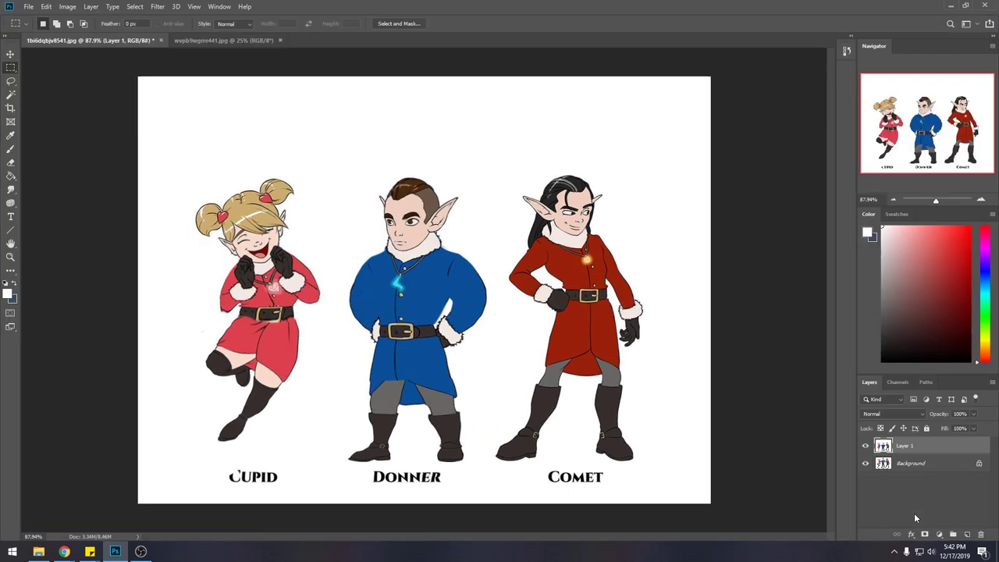
- With the Brush tool, sample colours from Cupid's dress and pick a near-black magenta paint colour
key("b")
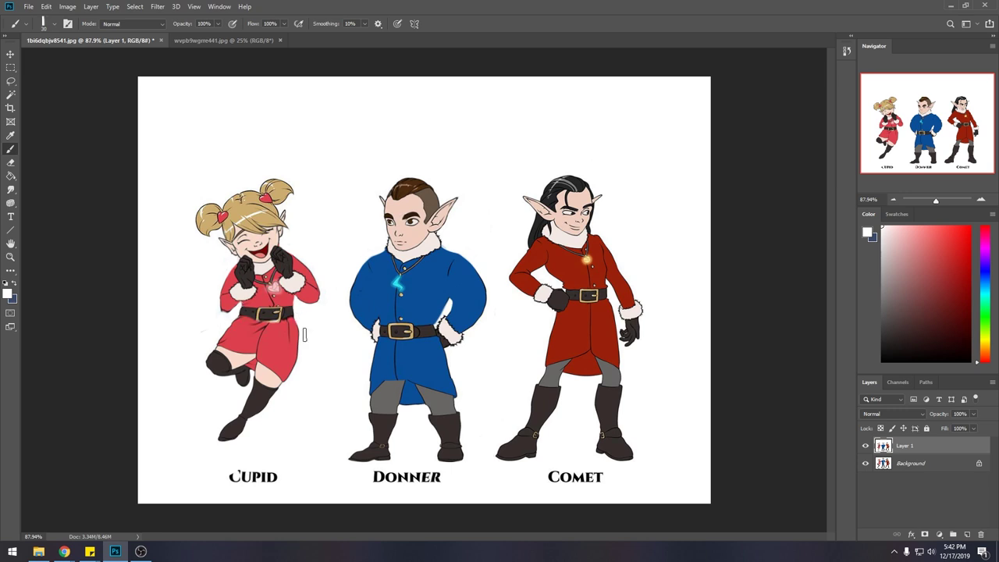
left_click(281, 341, "alt")
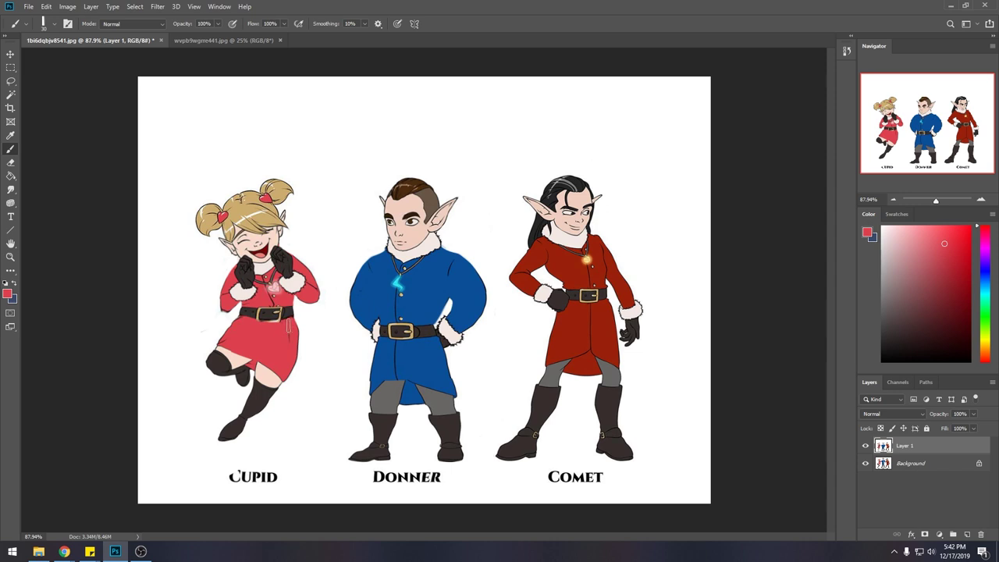
left_click(301, 352, "alt")
left_click(222, 343, "alt")
right_click(252, 331, "alt+shift")
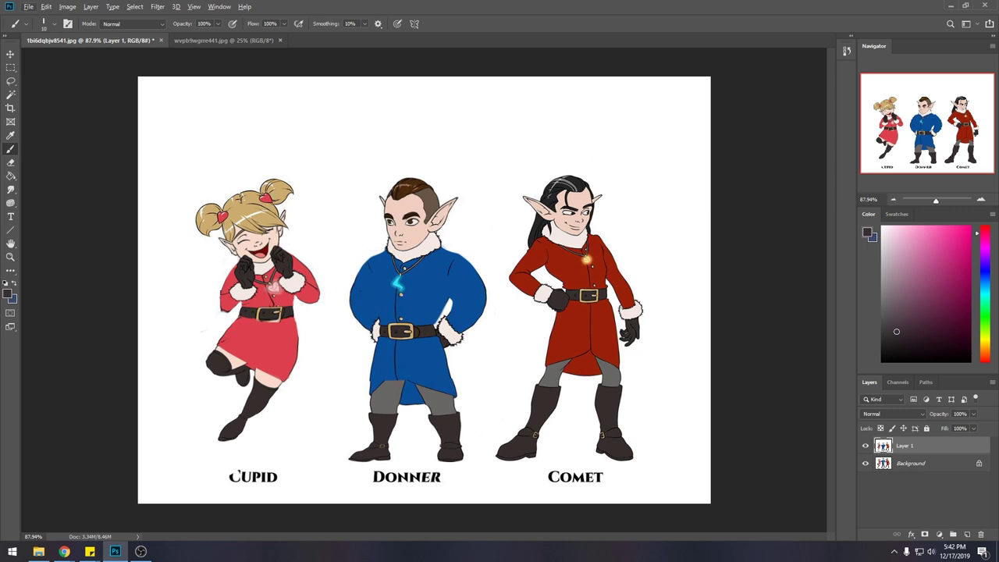
- Try dark strokes around Cupid, Donner and Comet, undoing each one
mouse_move(250, 285)
left_mouse_down()
mouse_move(296, 429)
mouse_move(281, 273)
left_mouse_up()
key("ctrl+z")
mouse_move(343, 265)
left_mouse_down()
mouse_move(399, 390)
mouse_move(343, 263)
left_mouse_up()
key("ctrl+z")
mouse_move(624, 162)
left_mouse_down()
mouse_move(581, 156)
mouse_move(659, 234)
mouse_move(570, 456)
mouse_move(566, 445)
left_mouse_up()
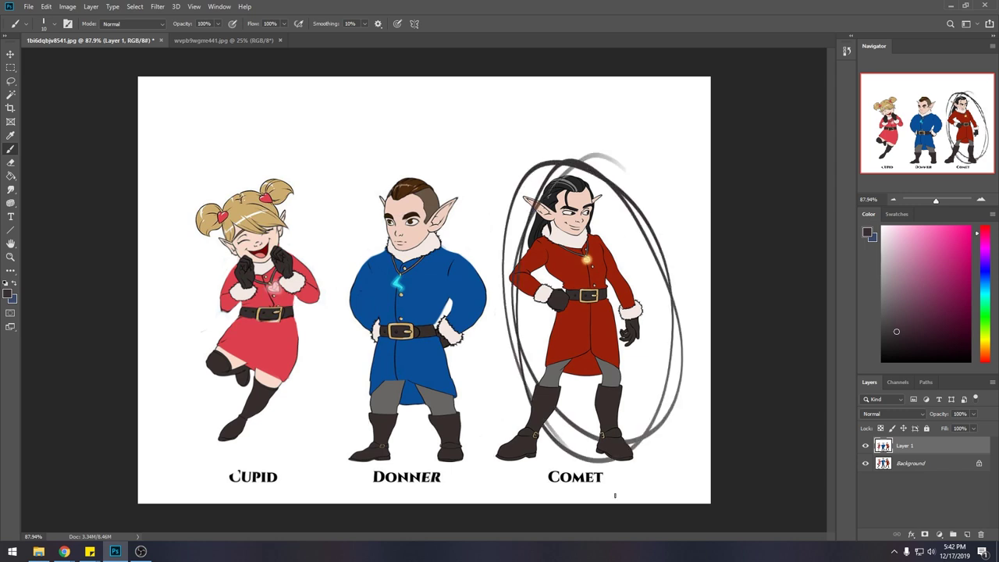
key("ctrl+z")
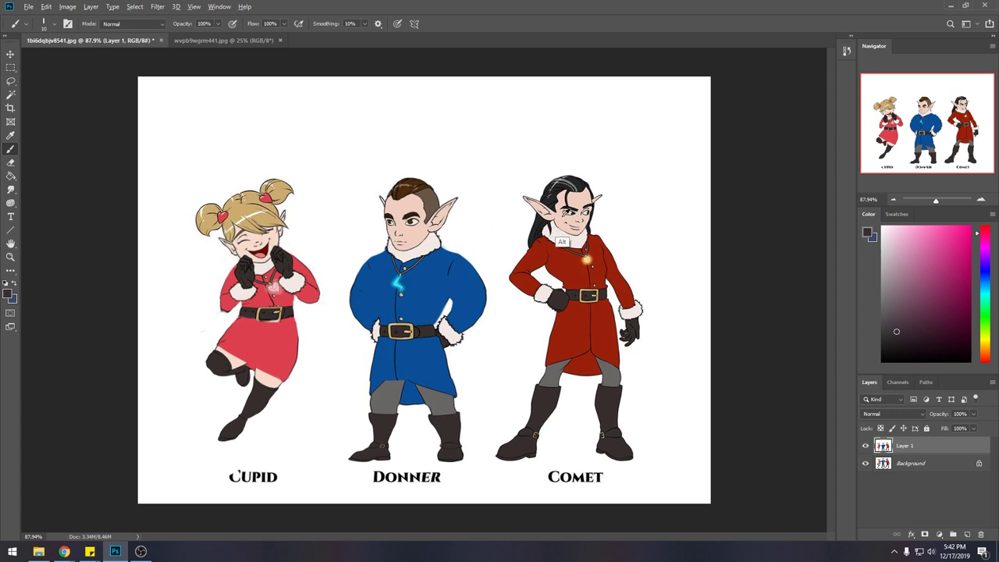
- Sample skin tones from the faces and dab a light tone over a spot on Comet's face
left_click(562, 221, "alt")
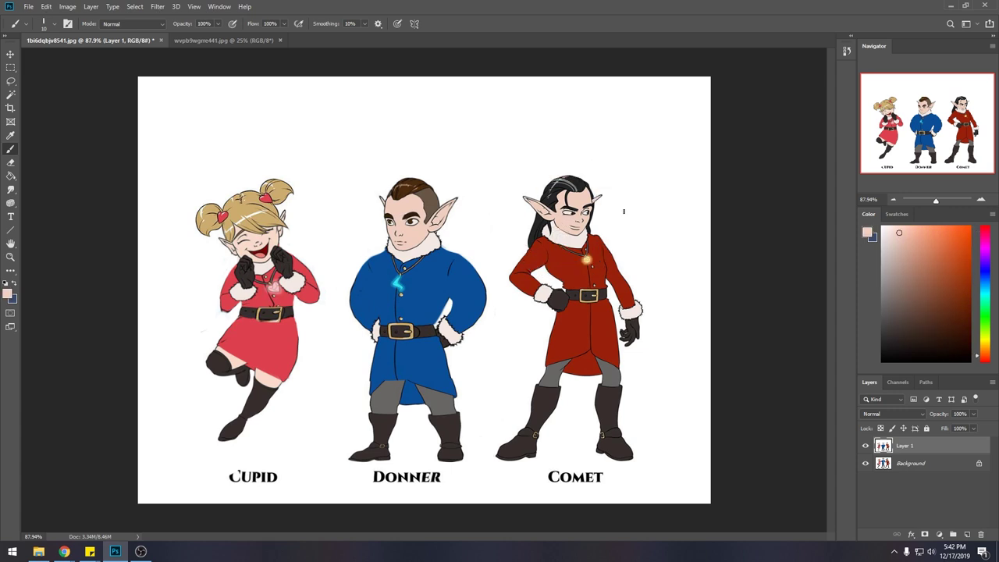
left_click(412, 248, "alt")
left_click(272, 239, "alt")
left_click(563, 243, "alt")
left_click(572, 229)
left_click(267, 267, "alt")
- Cover the dark marks on Donner's brow and forehead with sampled peach skin tone
key("z")
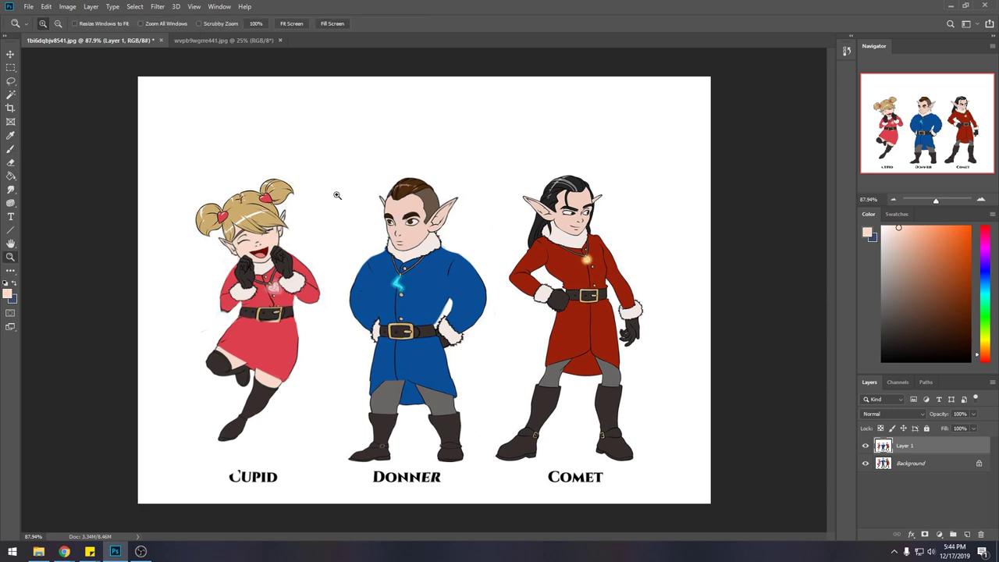
left_click_drag(349, 200, 358, 213)
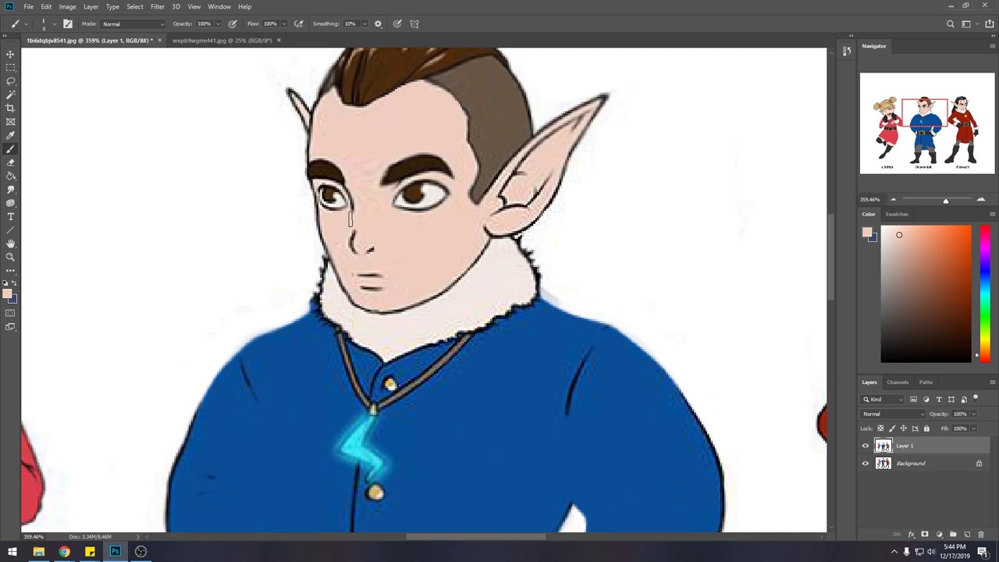
left_click_drag(636, 217, 572, 225)
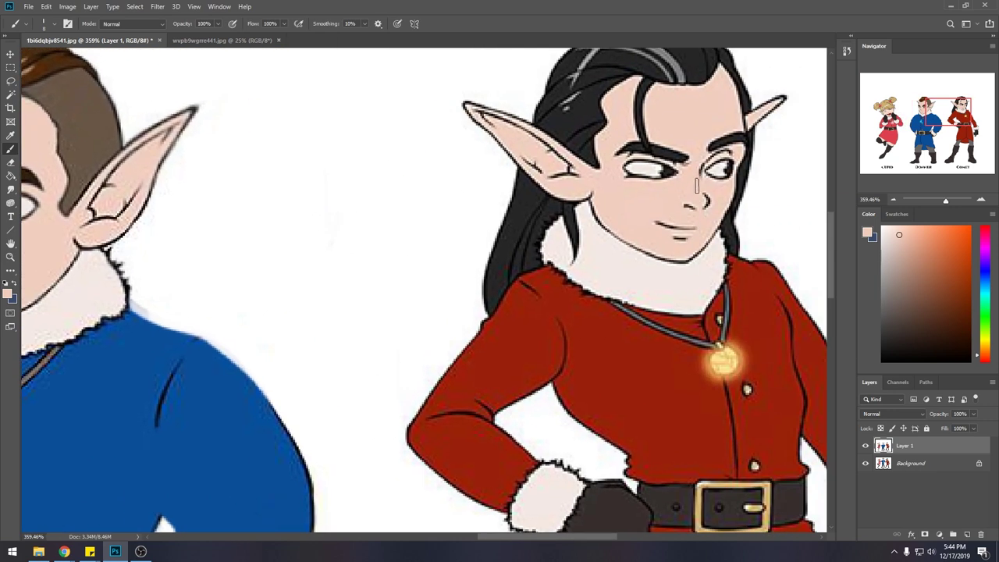
key("ctrl+0")
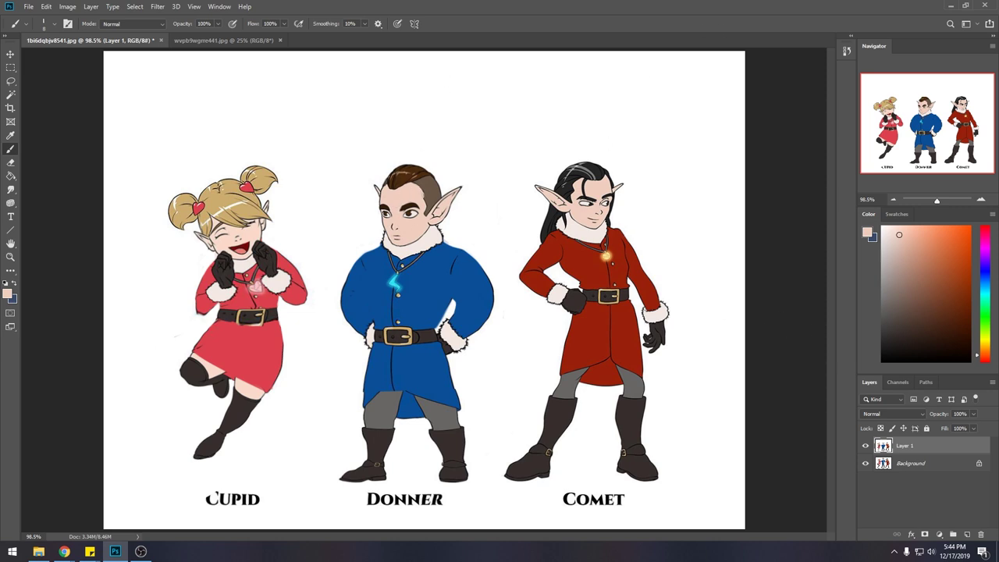
left_click(407, 235, "alt")
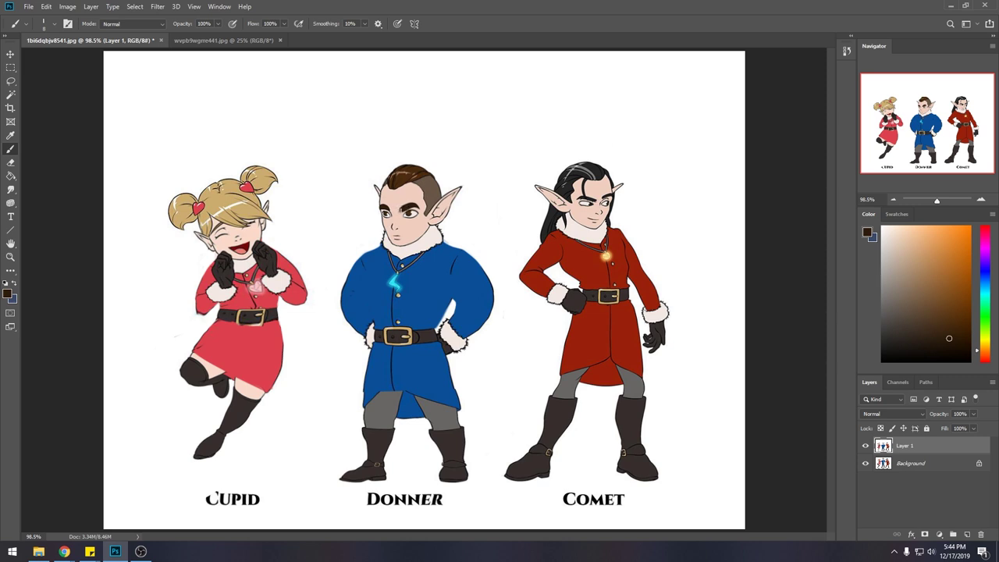
left_click(406, 198)
left_click(404, 229, "alt")
left_click(404, 204)
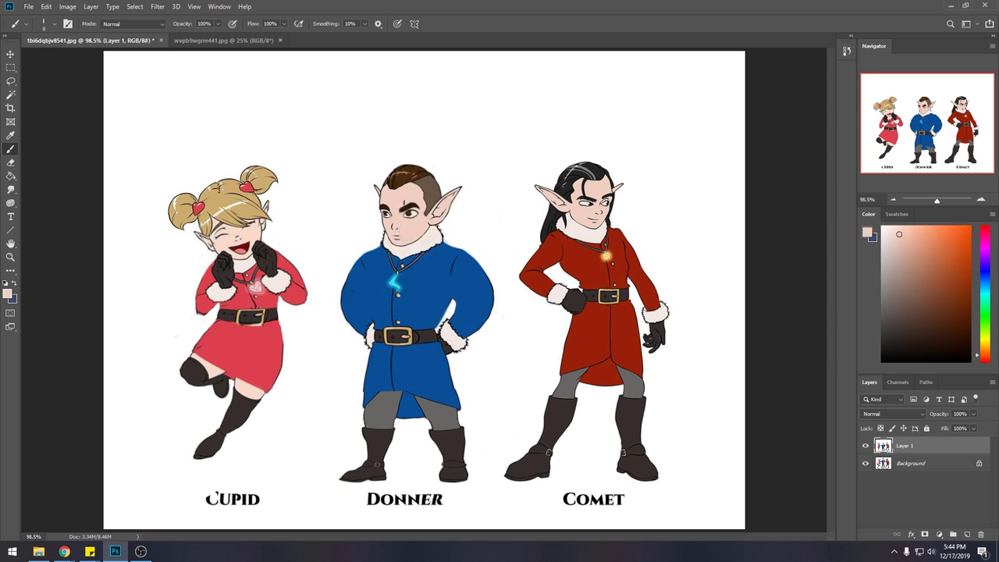
left_click(401, 202, "alt")
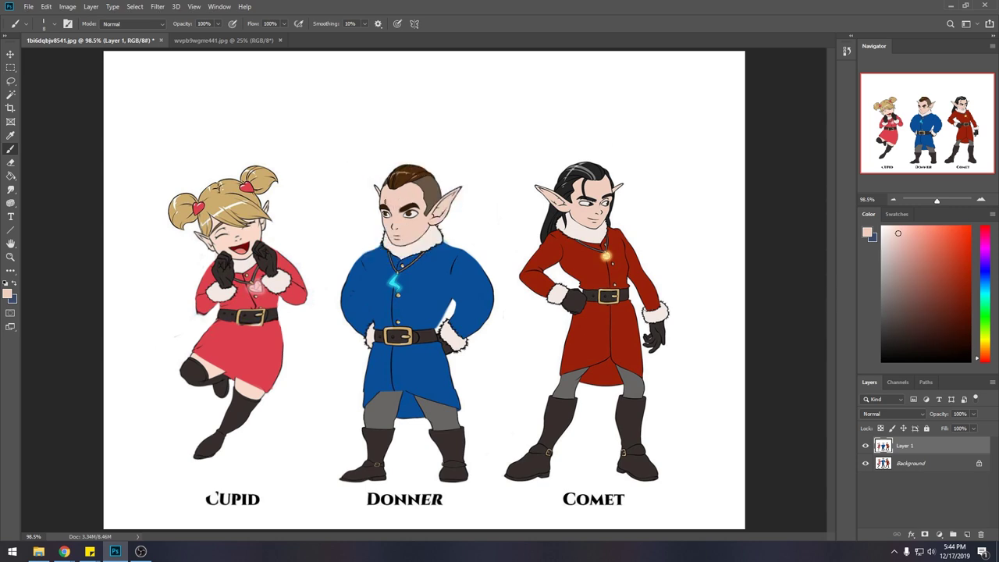
left_click(384, 202)
- Cover Comet's forehead mark with orange skin tone and dot brown stubble on Donner's cheek
left_click(605, 192, "alt")
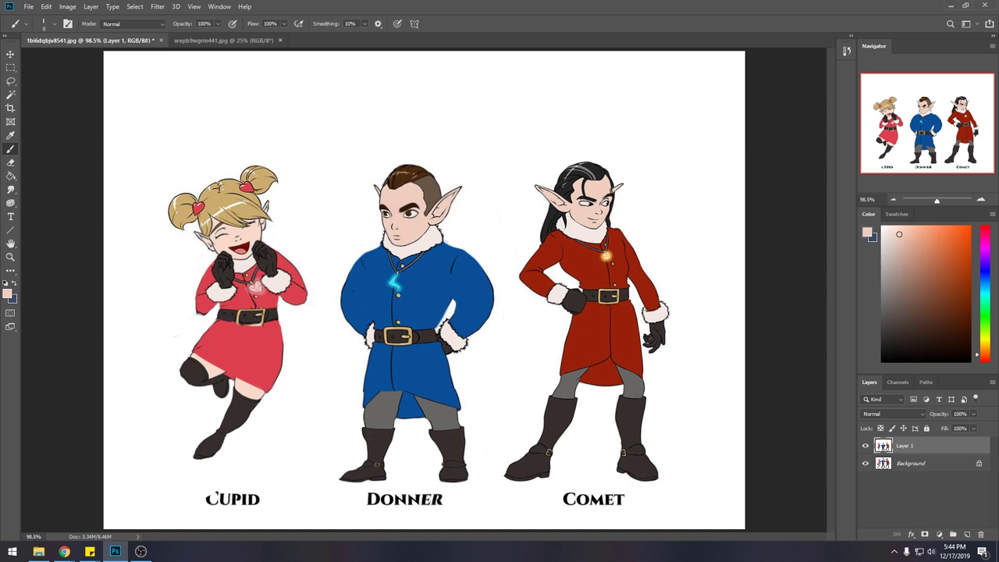
left_click(606, 192)
left_click(407, 235, "alt")
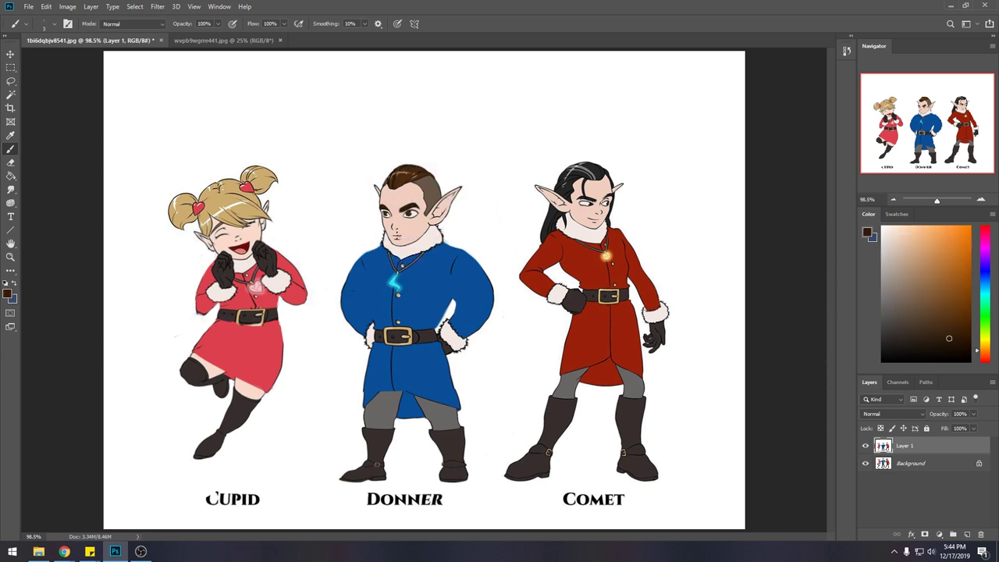
left_click(410, 220)
left_click(413, 225)
key("ctrl+space")
left_click_drag(359, 64, 511, 256)
left_click(334, 264, "alt")
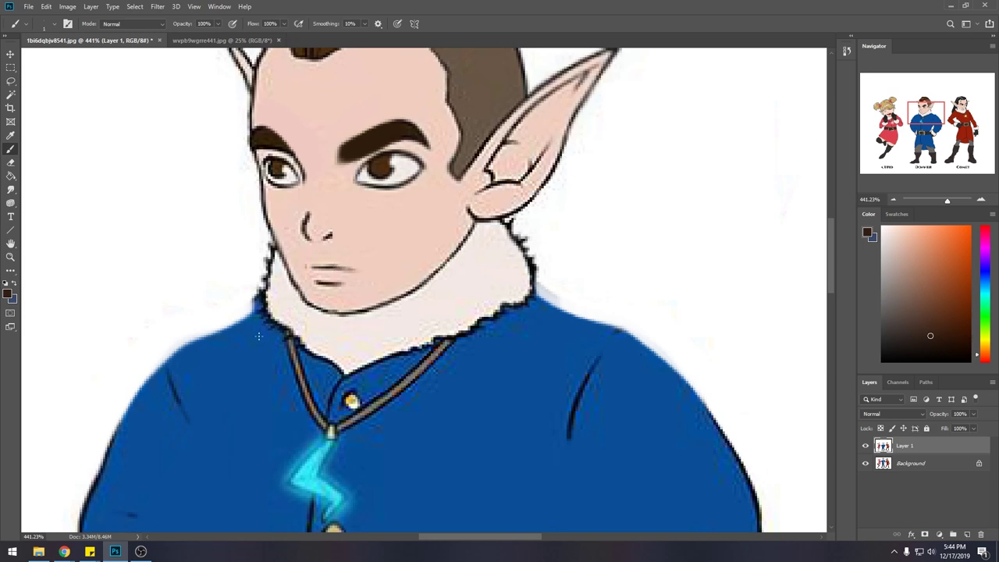
key("ctrl+0")
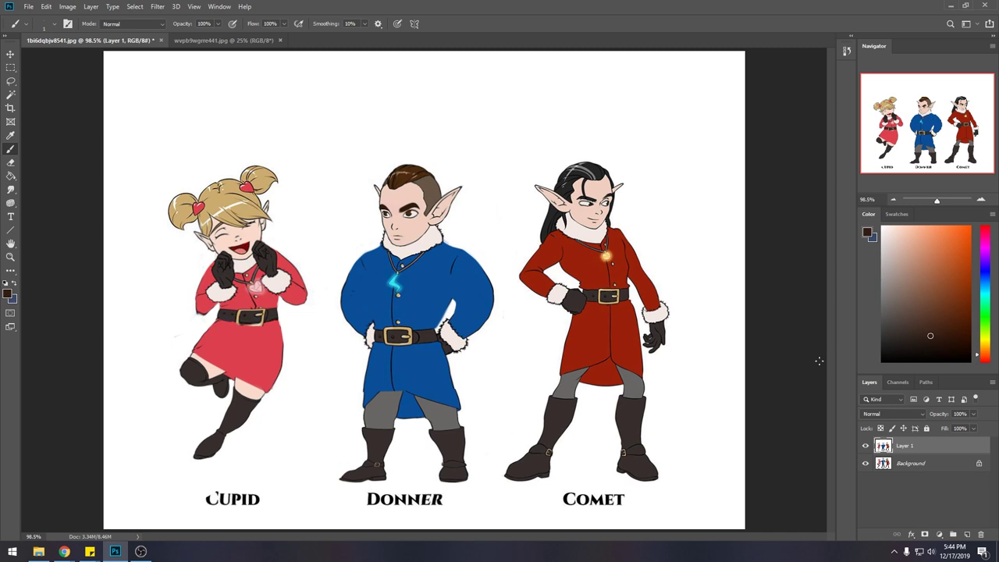
- Flatten the elf illustration to one Background layer and switch to the wvpb9wgrre441.jpg tree painting
right_click(920, 450)
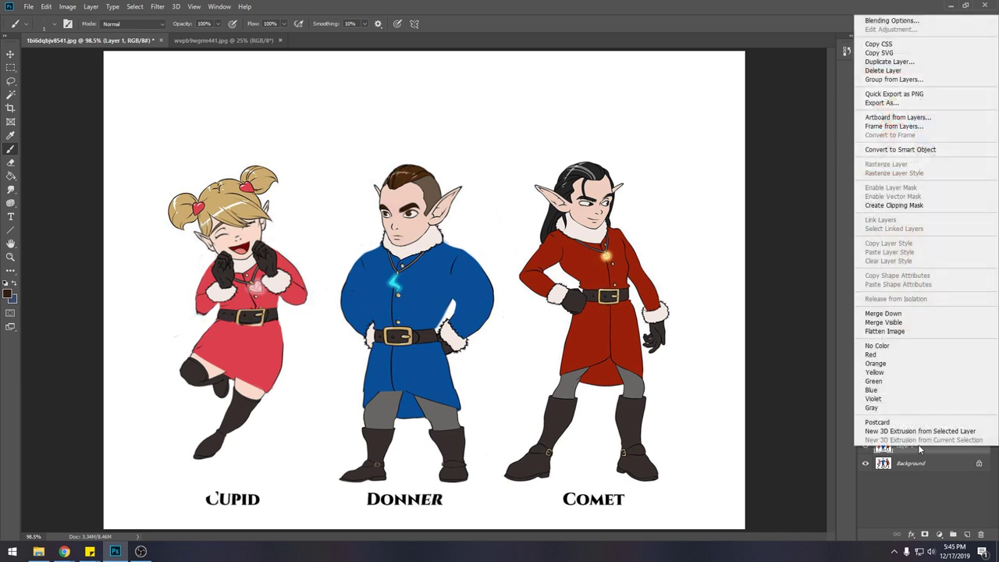
left_click(907, 334)
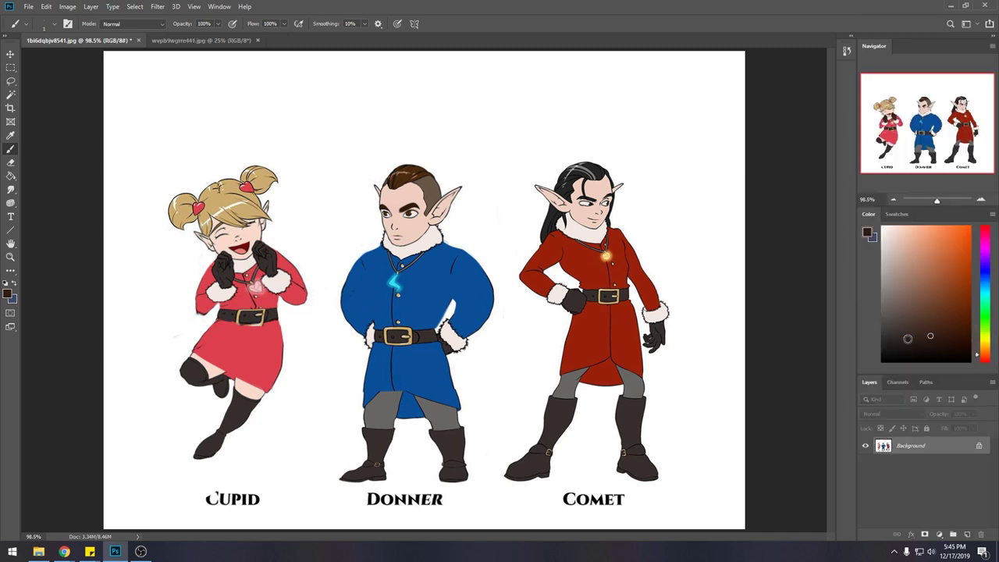
left_click(201, 43)
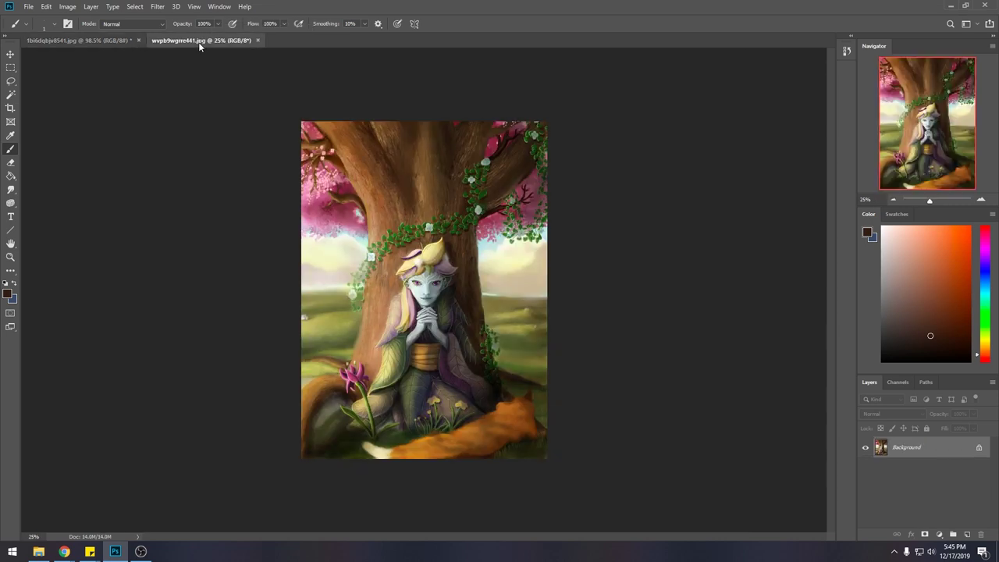
- Switch back to the 1bi6dqbjv8541.jpg three-elf illustration document
left_click(104, 40)
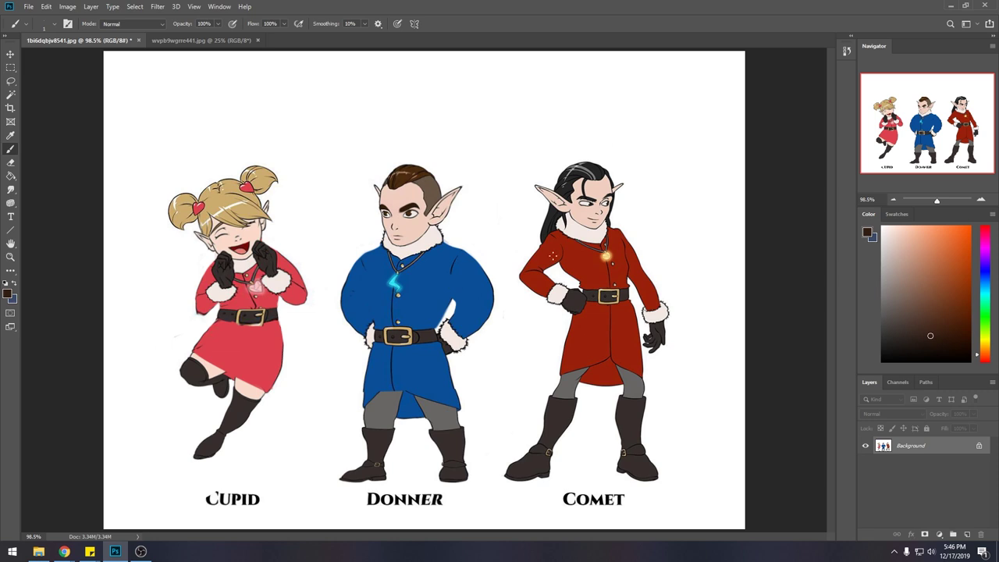
- In History, compare the original snapshot with the Flatten Image state, ending on Flatten Image
left_click(846, 50)
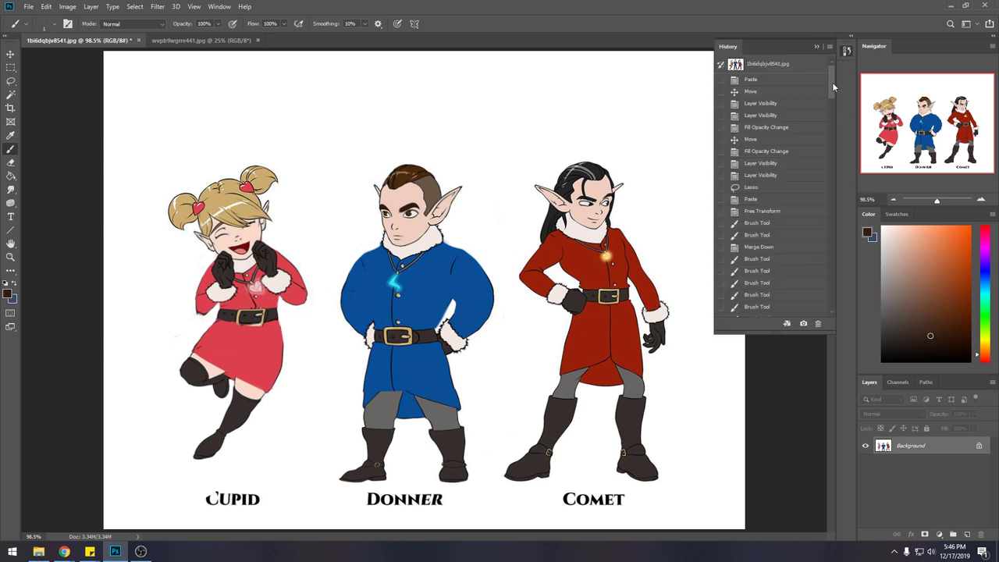
left_click(825, 67)
left_click_drag(831, 78, 841, 300)
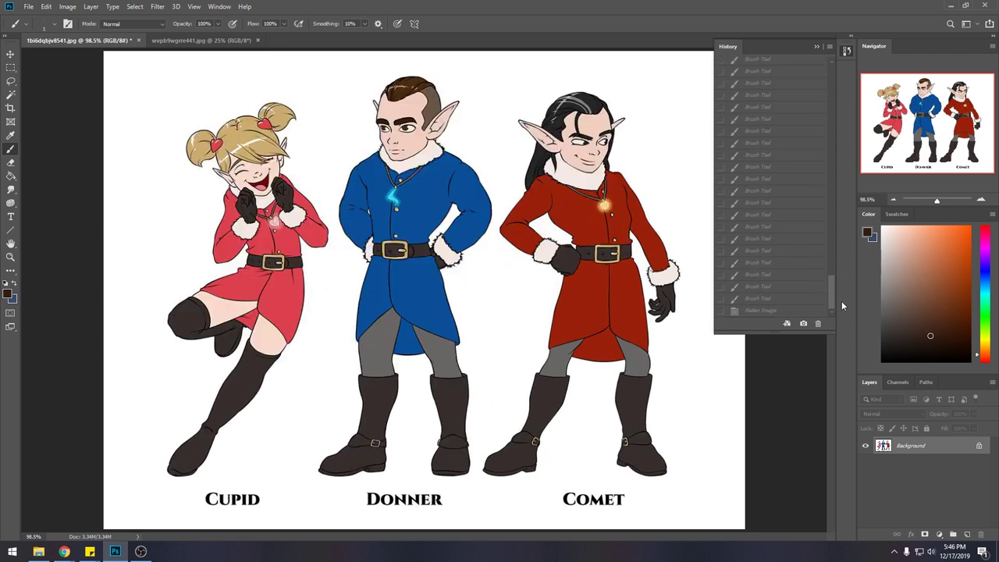
left_click(766, 311)
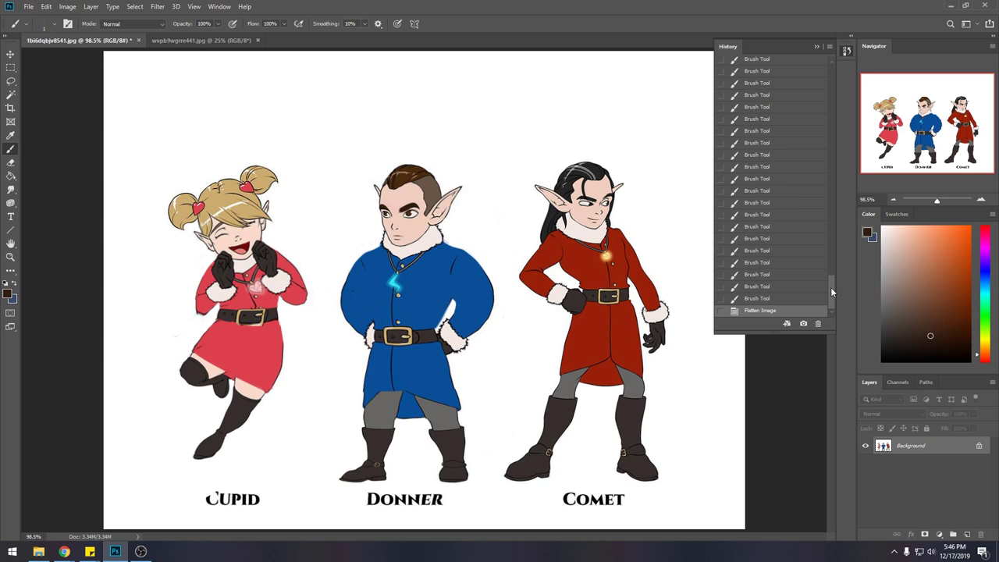
mouse_move(830, 288)
left_mouse_down()
mouse_move(817, 102)
mouse_move(827, 67)
mouse_move(790, 64)
mouse_move(840, 311)
left_mouse_up()
left_click(789, 64)
left_click(757, 311)
- Paint faint grey strokes near the canvas top-right, then undo the last two
left_click(818, 47)
mouse_move(581, 102)
left_mouse_down()
mouse_move(634, 72)
mouse_move(647, 83)
left_mouse_up()
left_click_drag(606, 130, 654, 97)
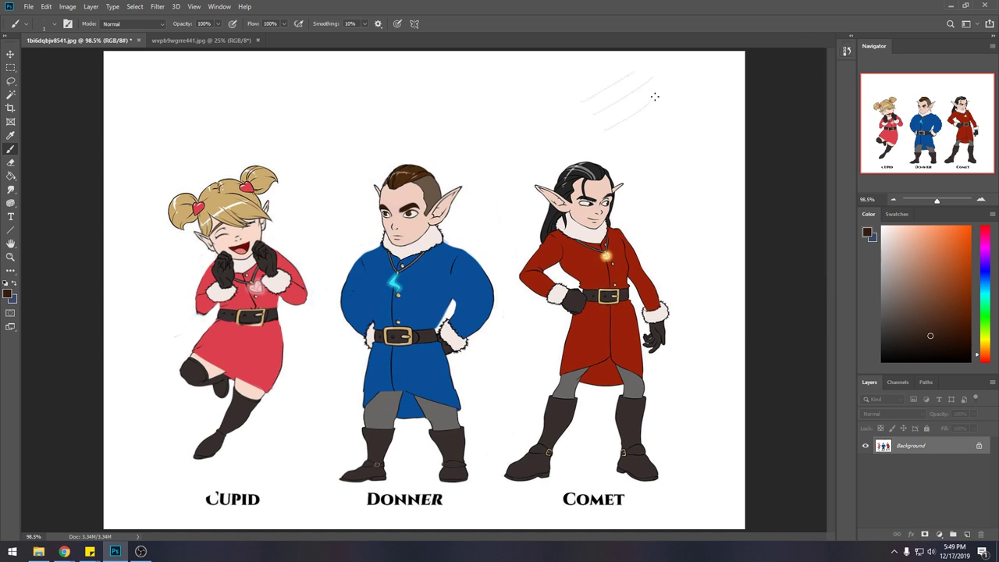
key("ctrl+z")
key("ctrl+z")
key("ctrl+z")
left_click(846, 51)
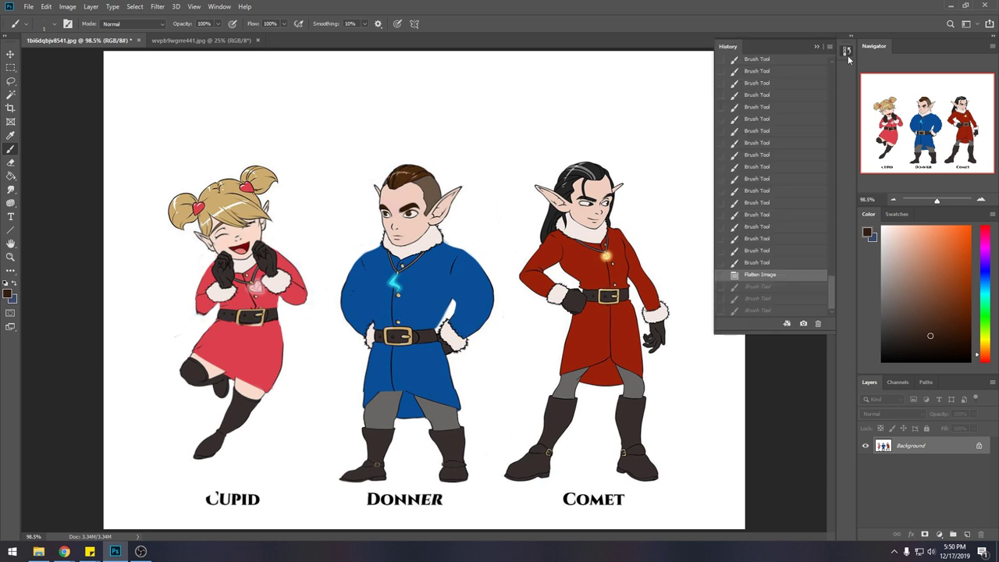
- Toggle between the original snapshot and the last Brush Tool state, ending on the latest edits with History closed
mouse_move(835, 290)
left_mouse_down()
mouse_move(820, 66)
mouse_move(839, 300)
left_mouse_up()
left_click(820, 68)
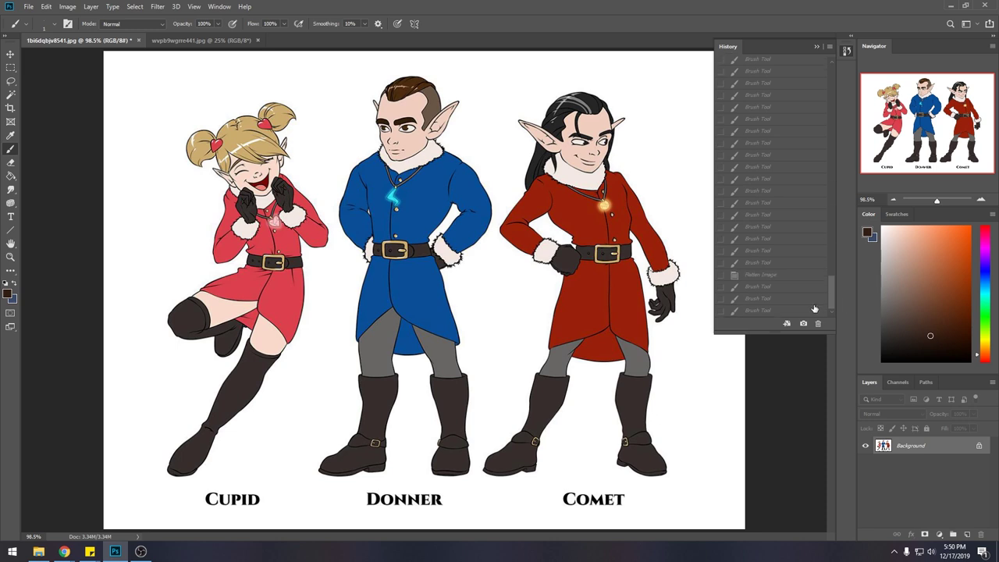
left_click(771, 312)
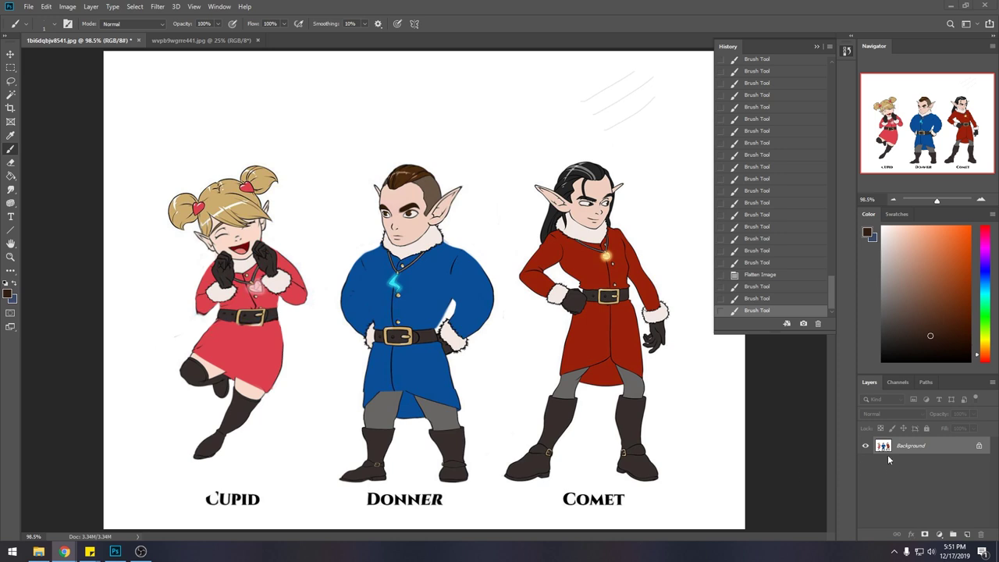
left_click(832, 291)
left_click_drag(832, 258, 834, 70)
left_click(780, 64)
left_click_drag(831, 72, 844, 302)
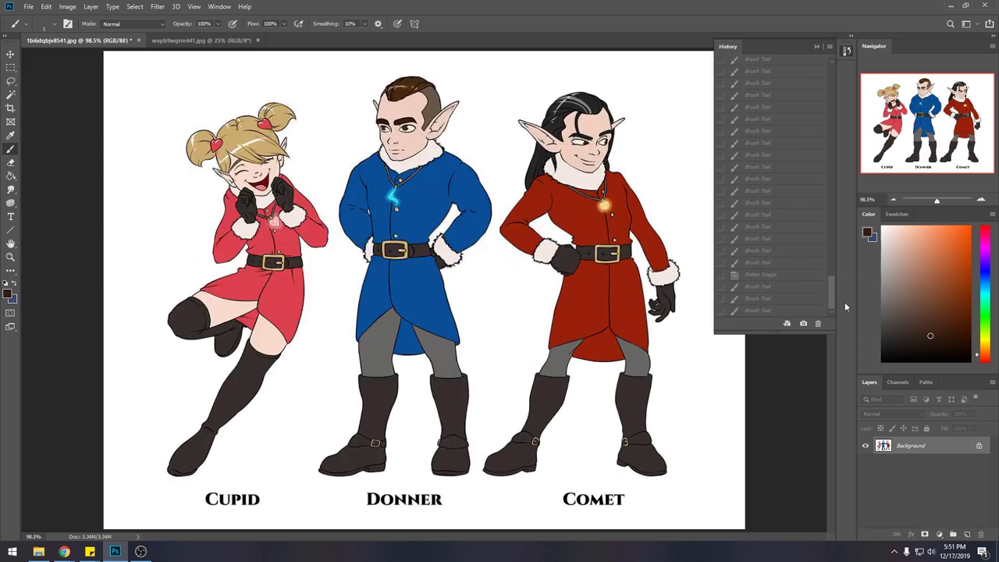
left_click(749, 310)
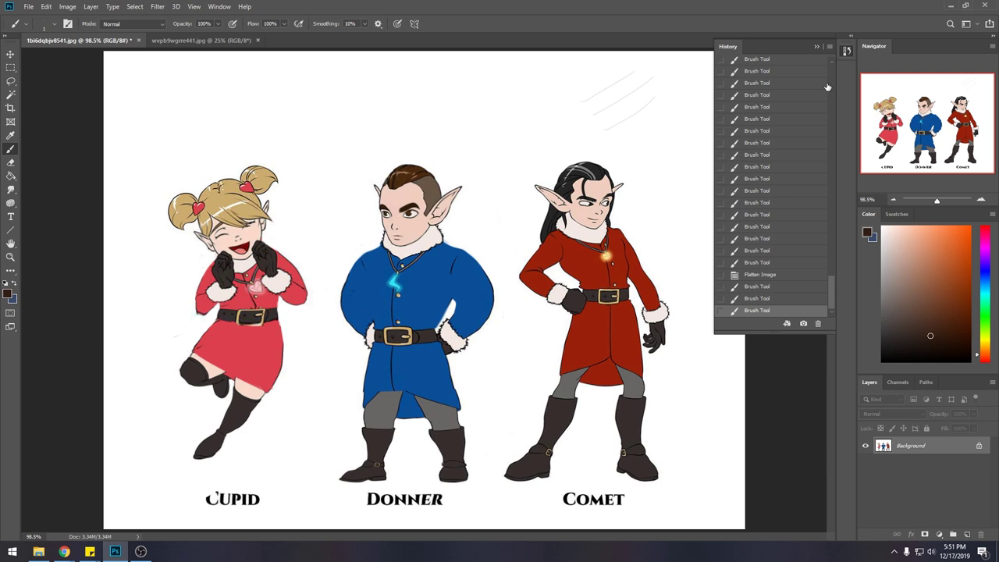
left_click(817, 47)
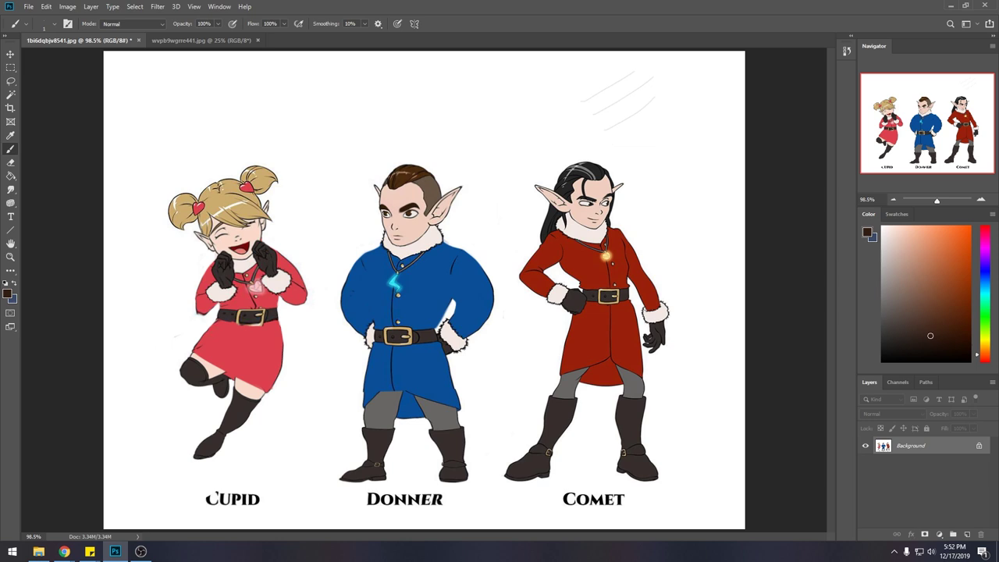
- Close the character sheet, saving its changes as a JPEG
left_click(138, 40)
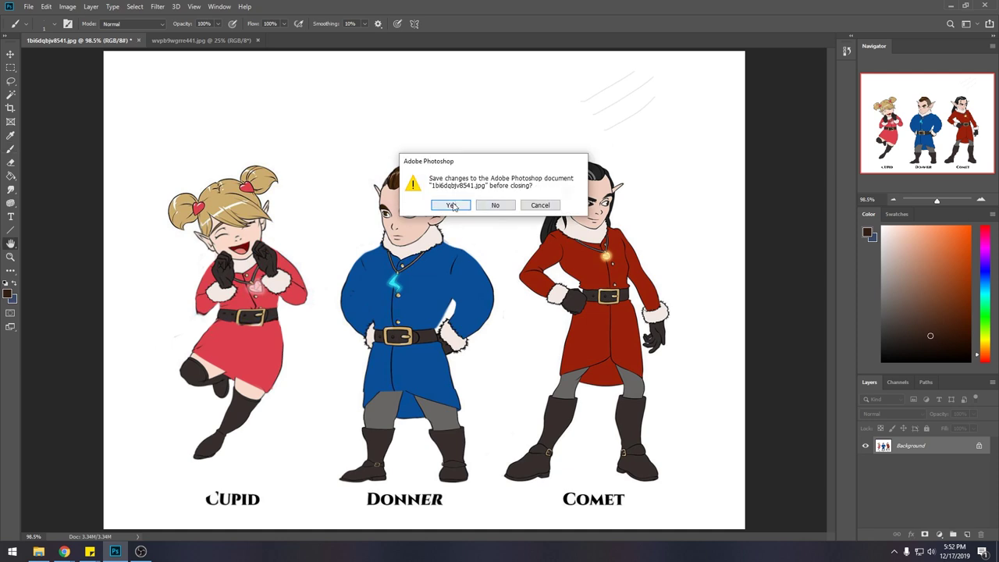
key("Return")
left_click(555, 137)
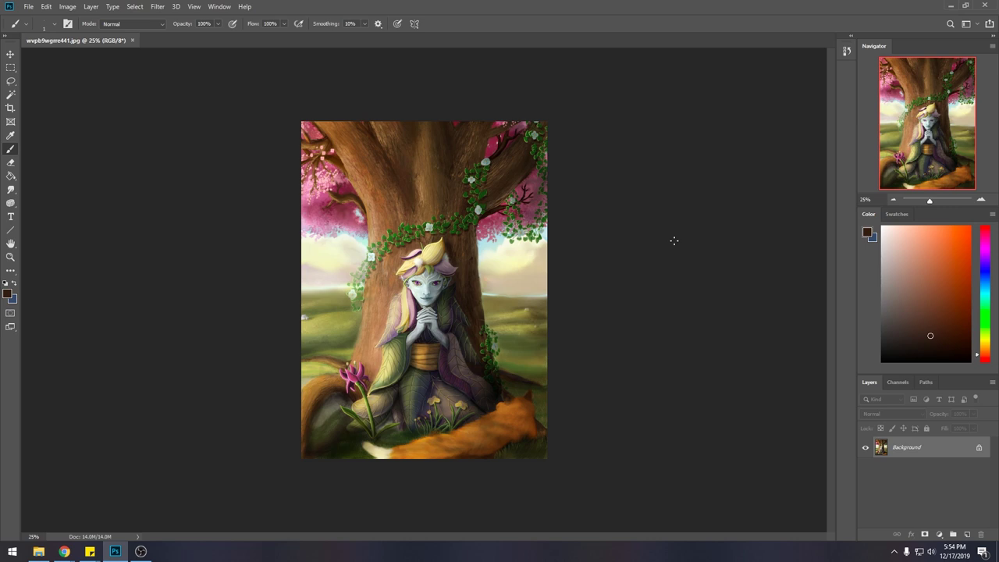
- Open a new Chrome window showing the 'buddha under the tree' image results
right_click(64, 551)
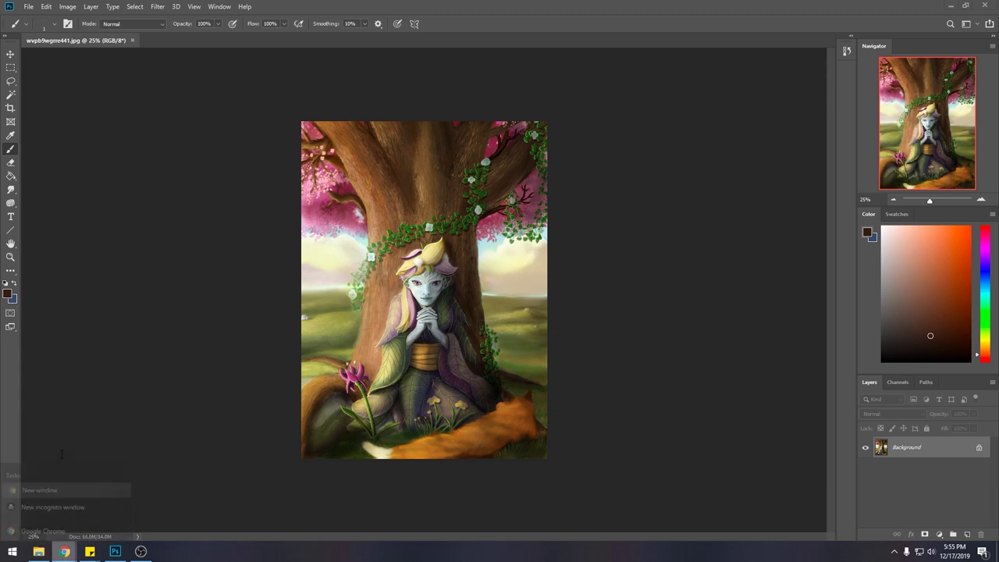
left_click(43, 470)
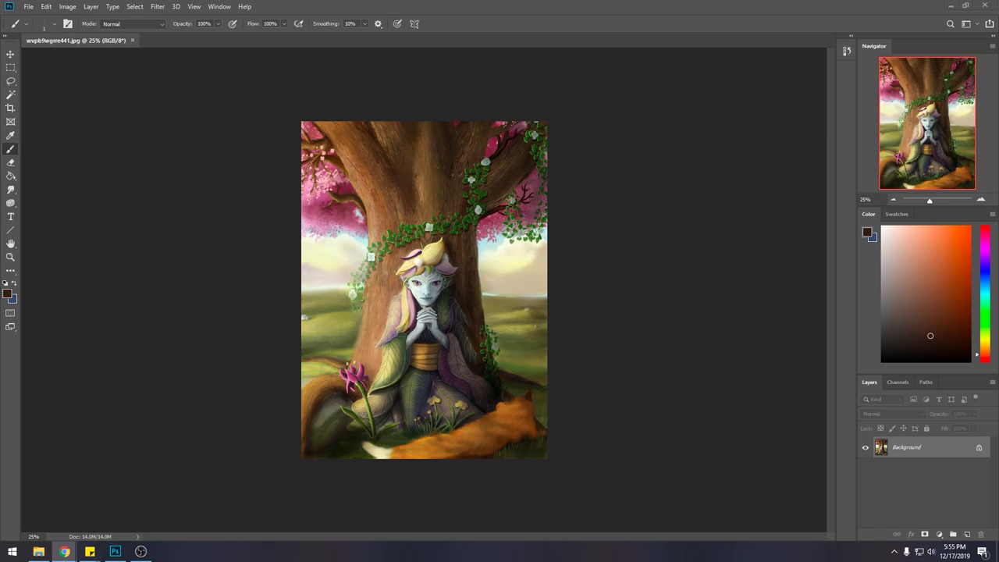
key("alt+Tab")
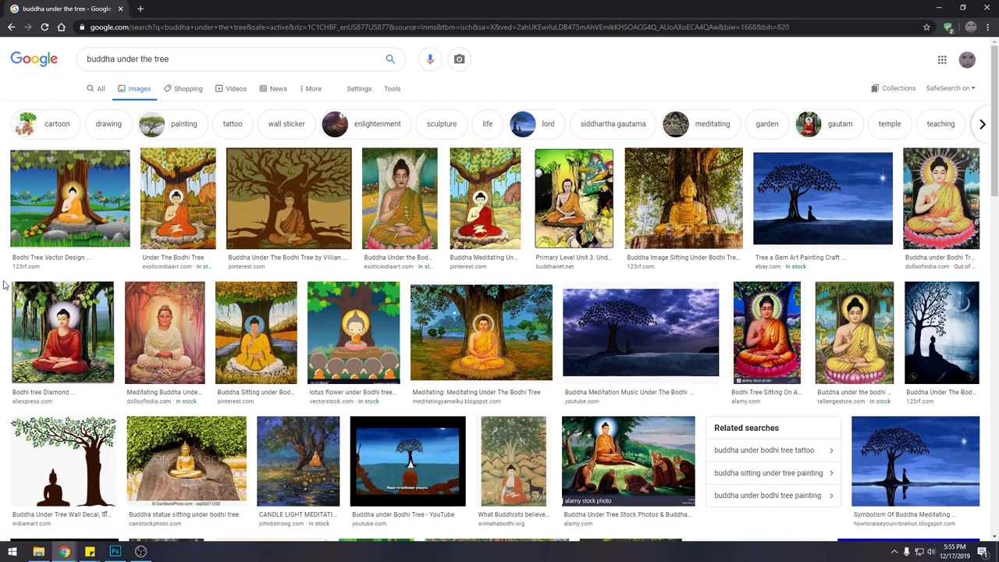
scroll(4, 285, "down", 3)
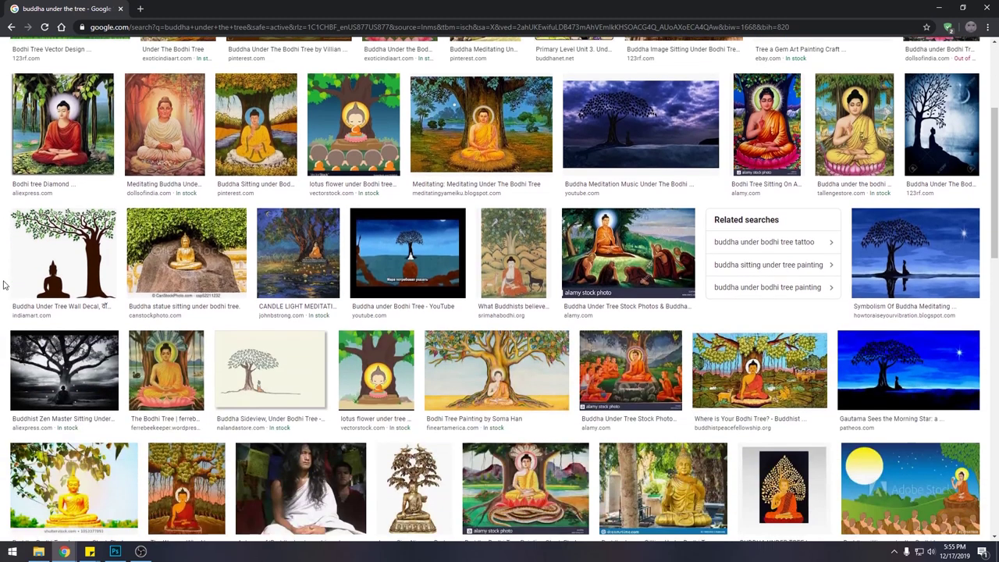
scroll(4, 286, "up", 3)
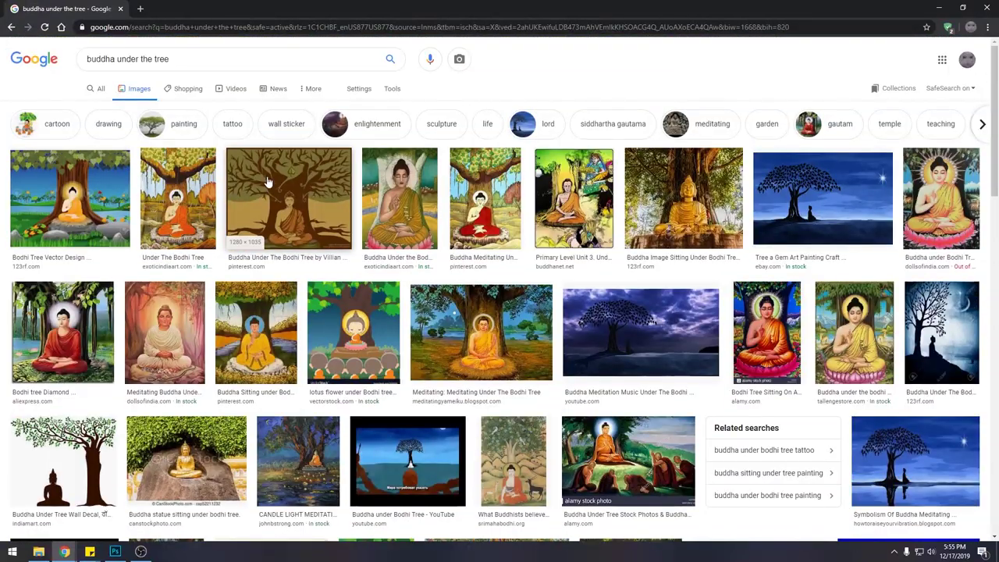
- Preview three Buddha-under-the-Bodhi-tree images, then return to the Photoshop painting
left_click(412, 202)
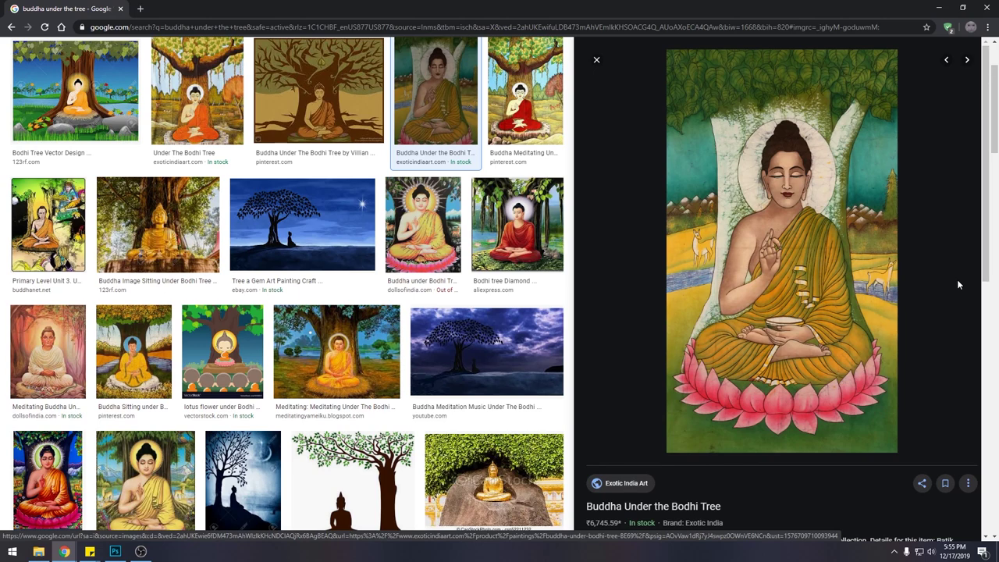
left_click(445, 238)
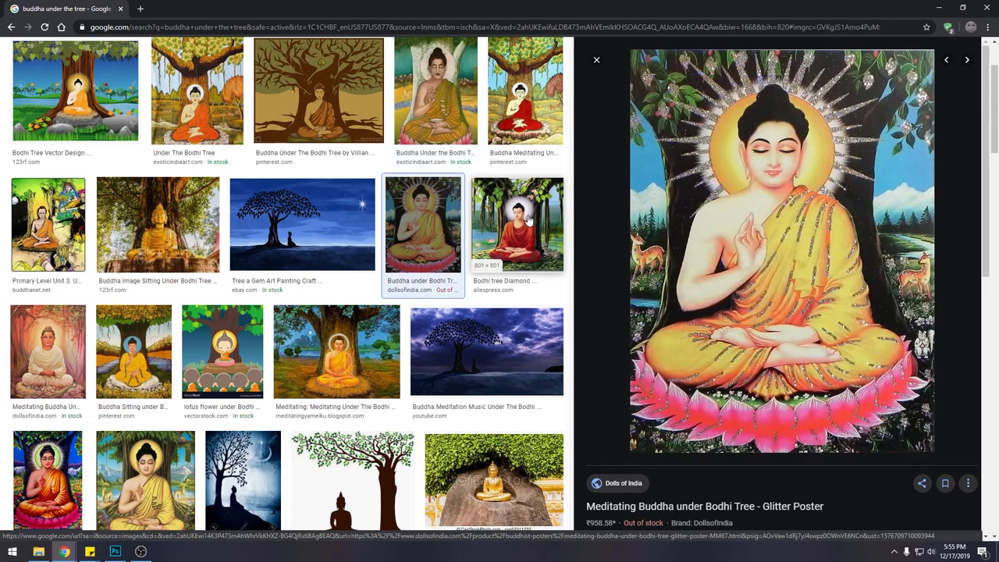
left_click(534, 223)
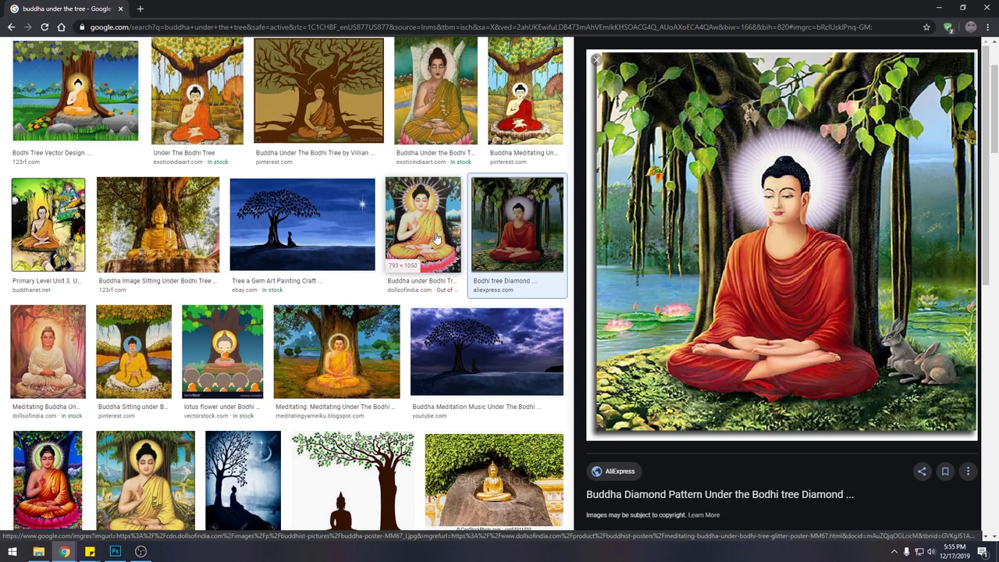
scroll(437, 238, "up", 2)
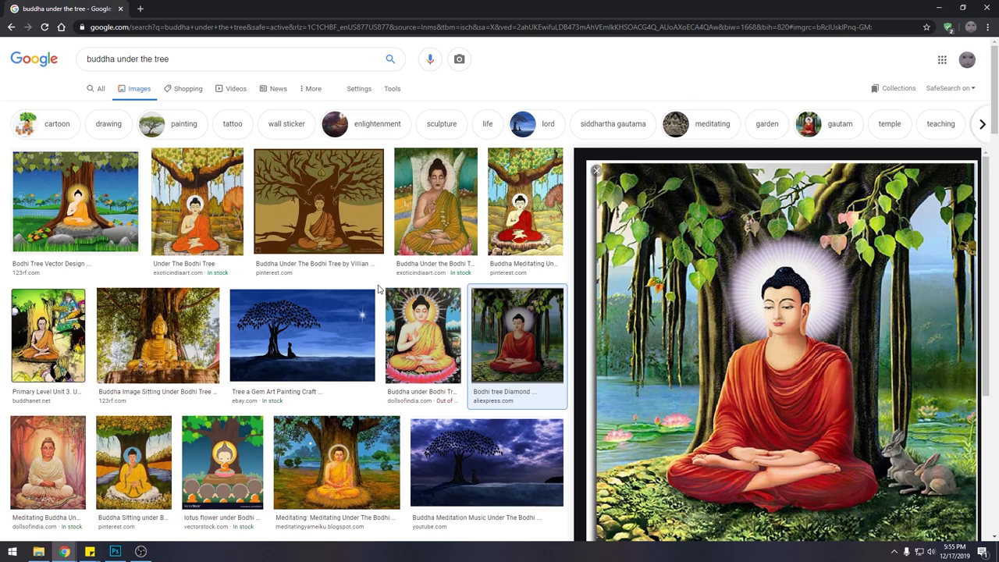
left_click(117, 554)
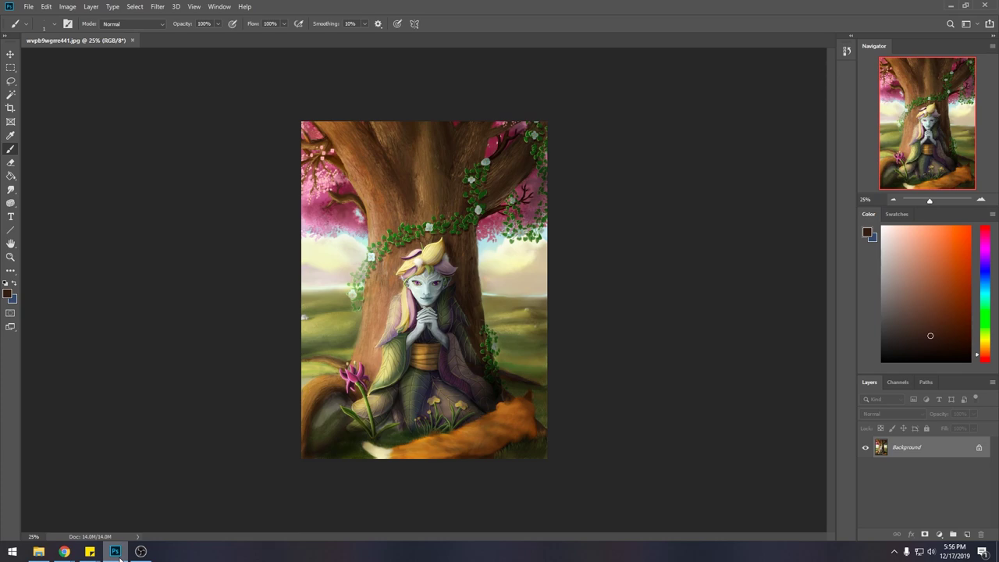
left_click(117, 554)
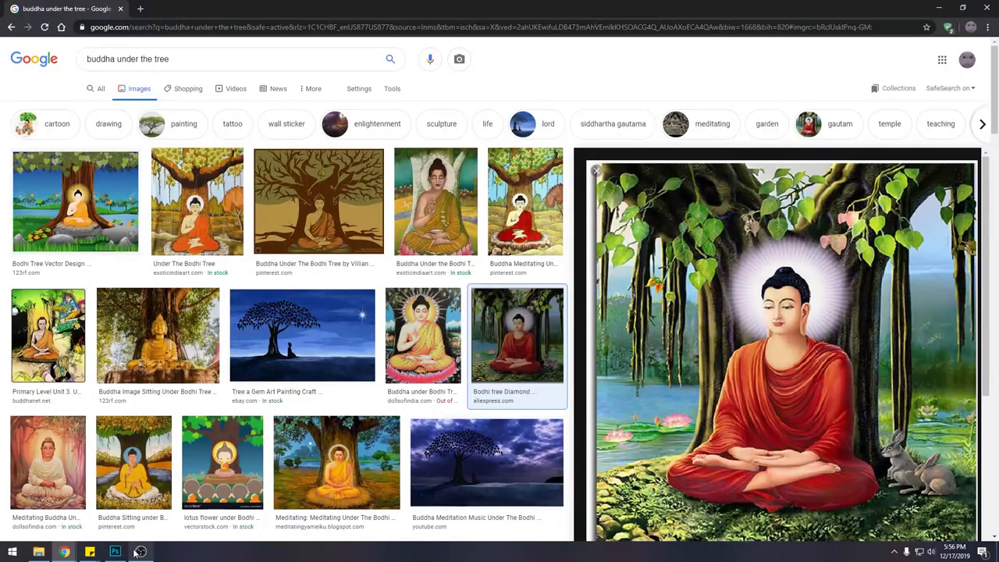
mouse_move(141, 552)
mouse_move(141, 531)
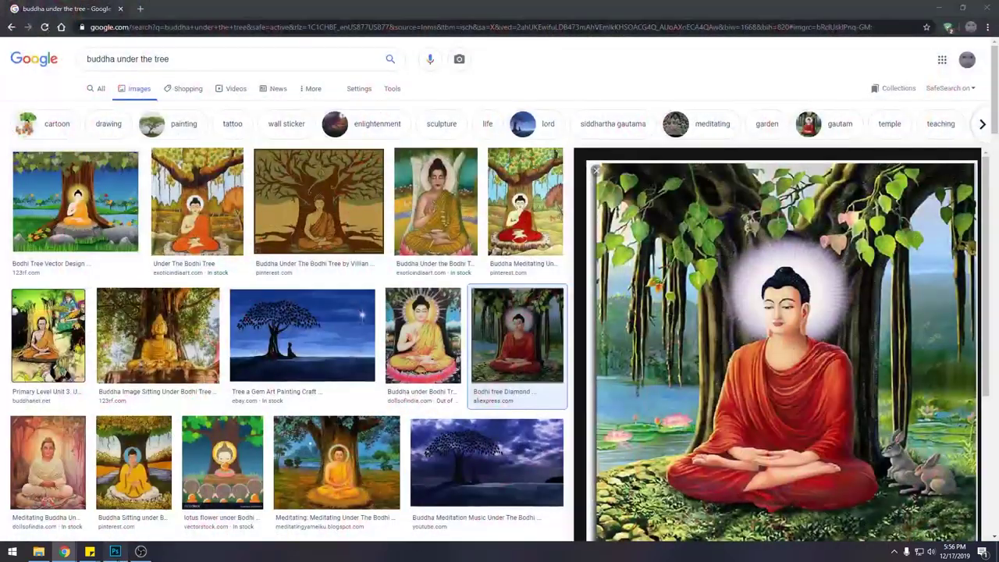
left_click(116, 553)
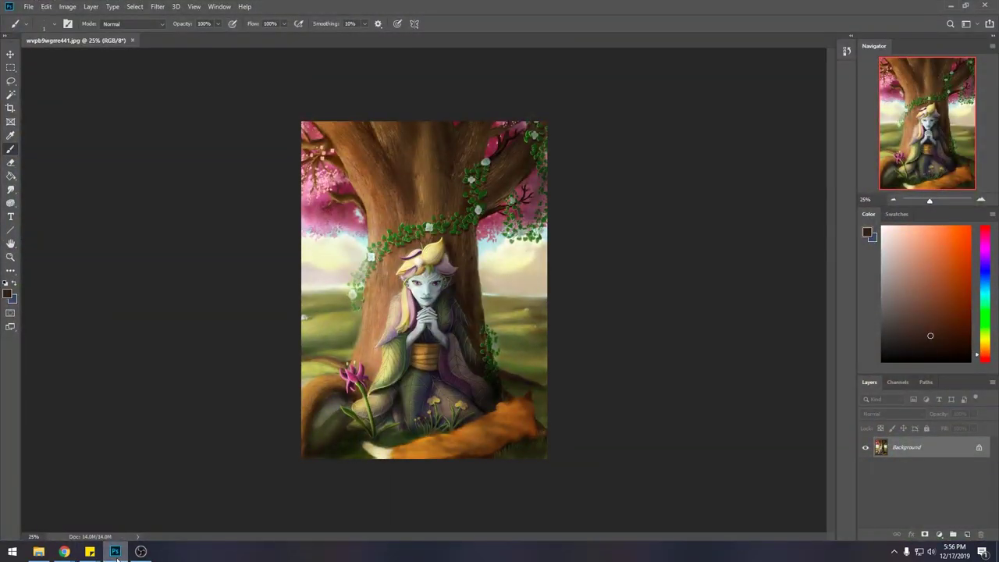
left_click(116, 552)
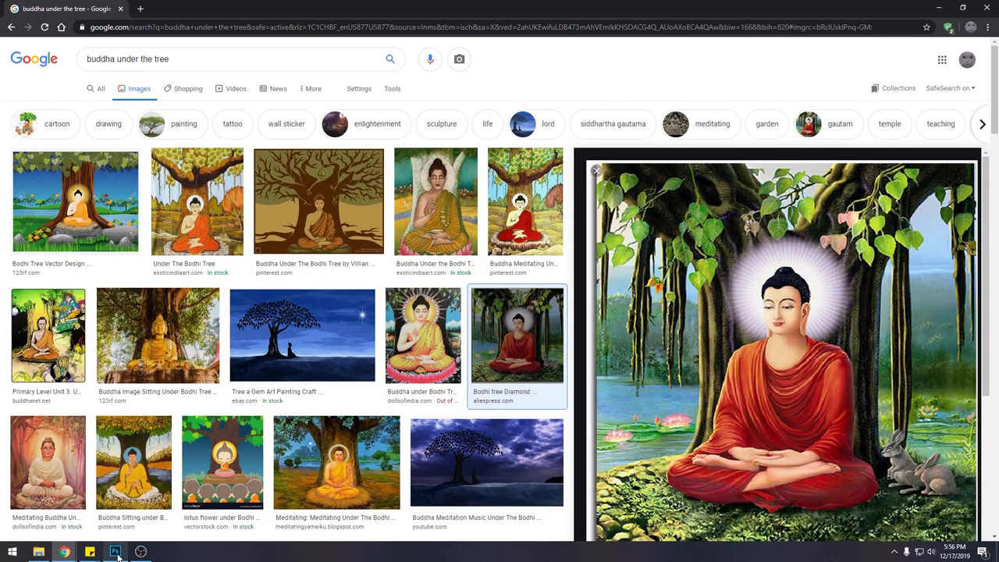
left_click(117, 552)
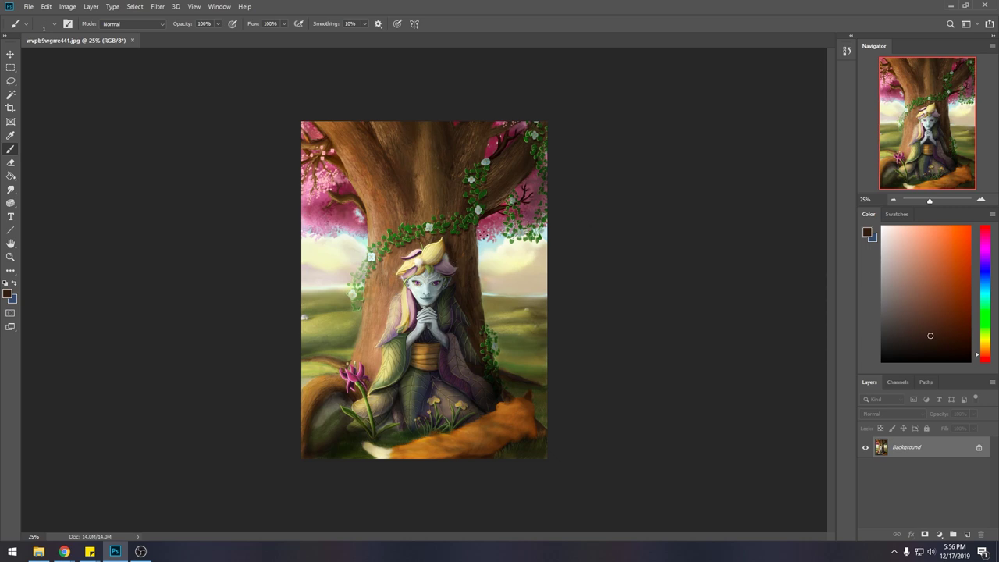
- Set the brush blend mode to Lighten
right_click(503, 284)
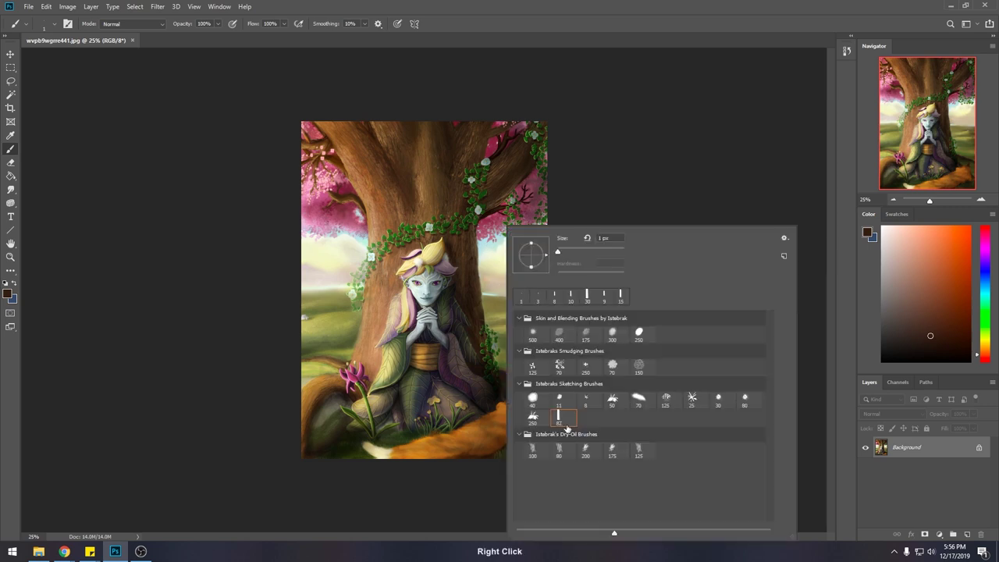
key("alt")
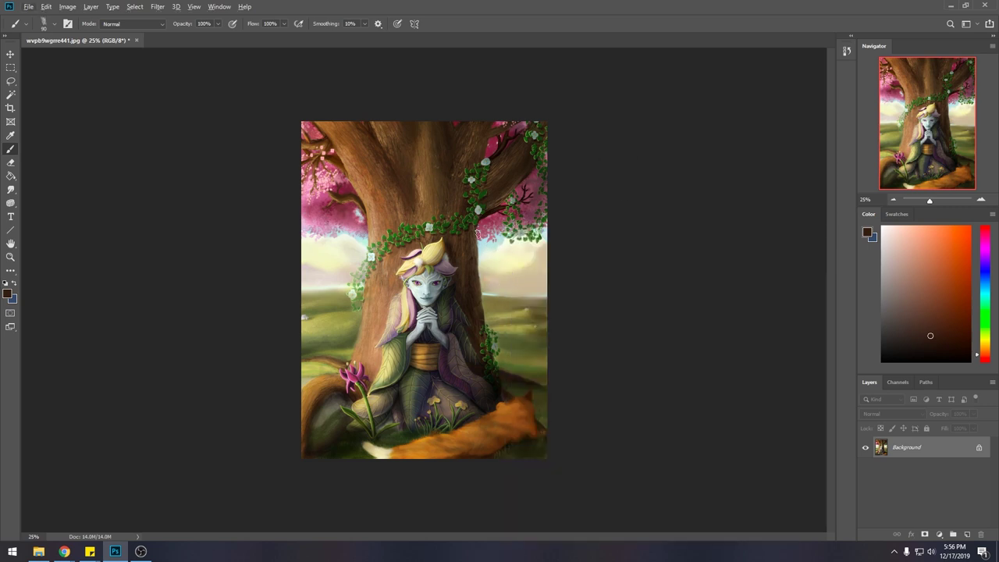
left_click(131, 23)
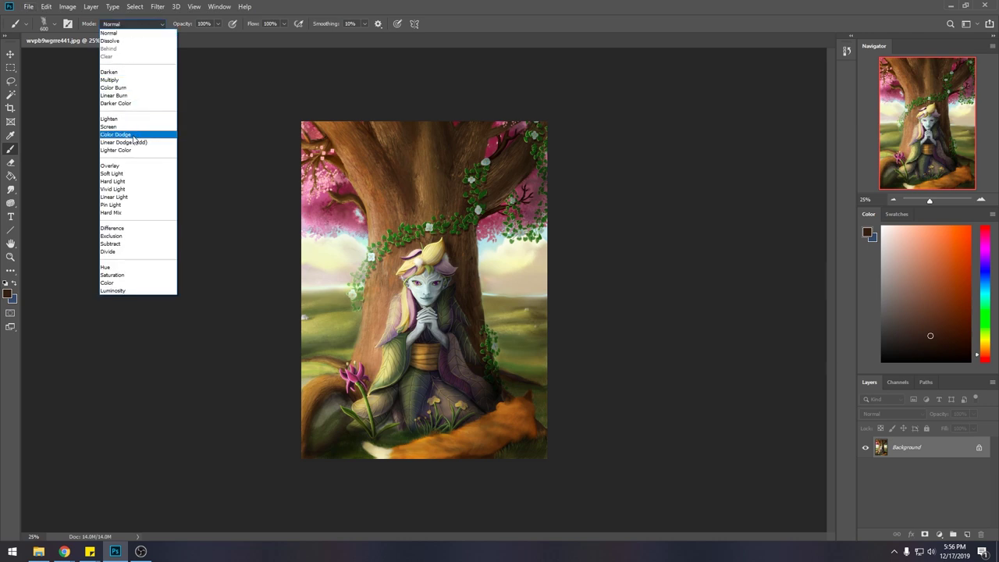
left_click(135, 120)
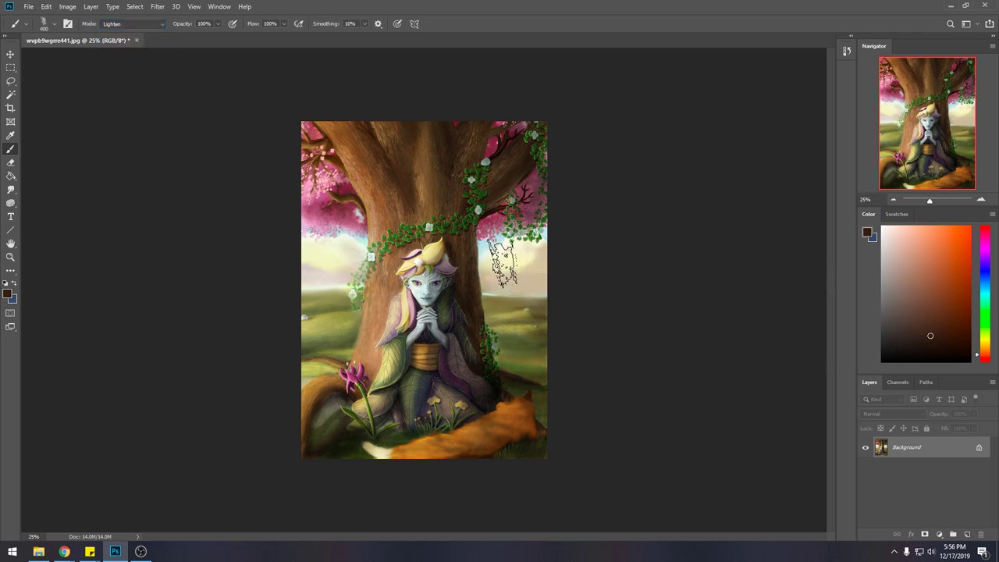
key("m")
right_click(500, 241)
key("Escape")
key("b")
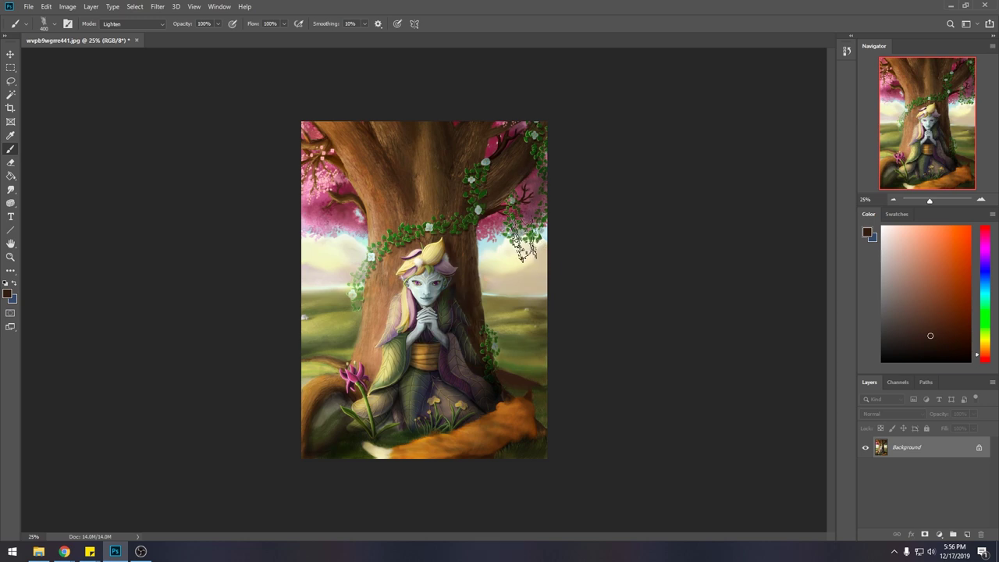
- Sample a cream colour and softly brighten the grass right of the tree at 35% opacity
left_click(504, 248, "alt")
mouse_move(503, 248)
left_mouse_down()
mouse_move(523, 339)
mouse_move(512, 288)
mouse_move(515, 328)
left_mouse_up()
key("ctrl+z")
left_click_drag(188, 39, 186, 39)
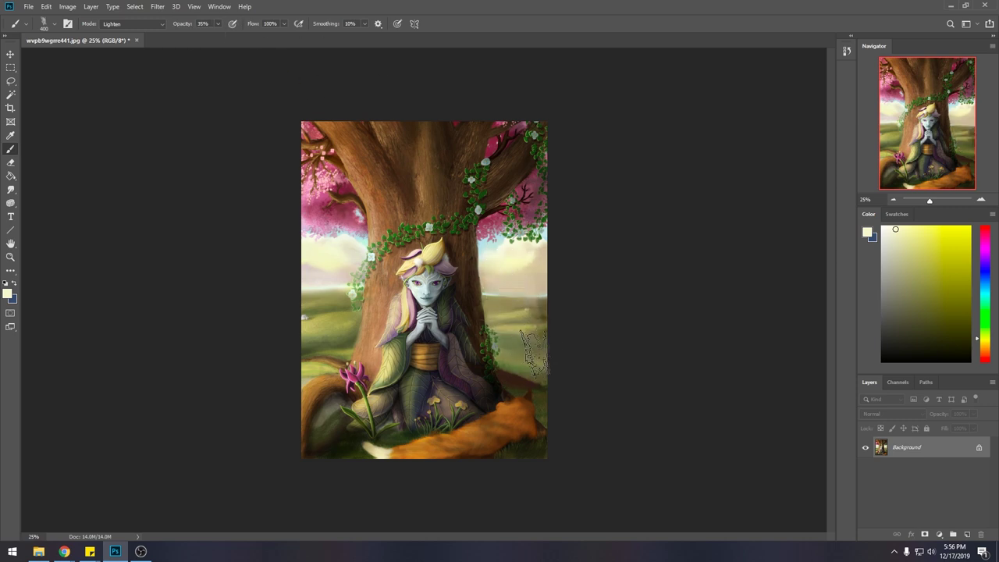
mouse_move(528, 286)
left_mouse_down()
mouse_move(565, 322)
mouse_move(519, 320)
mouse_move(528, 354)
mouse_move(514, 349)
mouse_move(519, 367)
mouse_move(541, 345)
mouse_move(558, 402)
left_mouse_up()
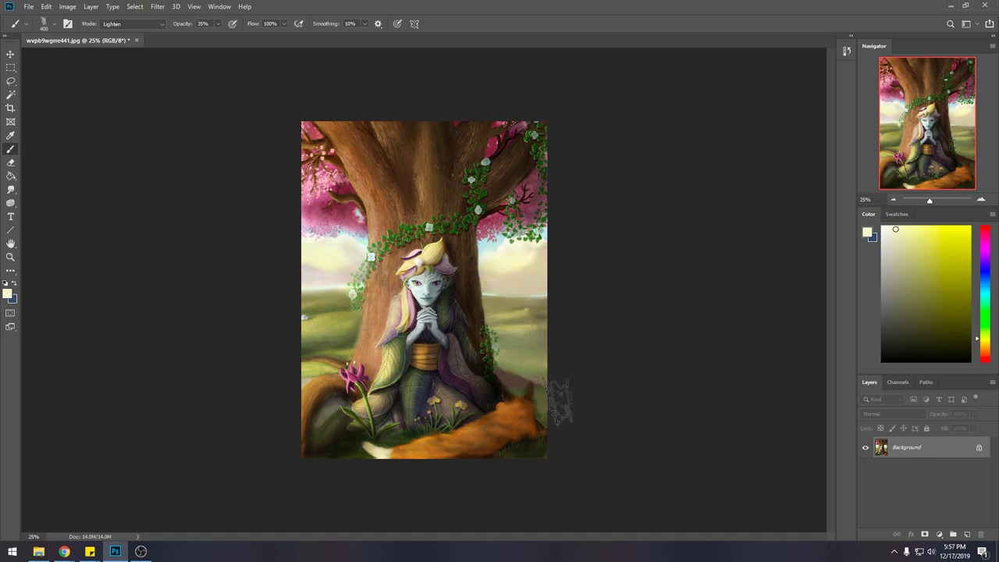
mouse_move(495, 273)
left_mouse_down()
mouse_move(516, 293)
mouse_move(506, 316)
mouse_move(530, 338)
mouse_move(519, 334)
mouse_move(521, 363)
mouse_move(547, 288)
mouse_move(508, 331)
mouse_move(557, 316)
mouse_move(550, 398)
mouse_move(554, 390)
mouse_move(346, 265)
mouse_move(322, 347)
mouse_move(315, 260)
mouse_move(330, 263)
mouse_move(323, 301)
mouse_move(277, 334)
left_mouse_up()
key("alt")
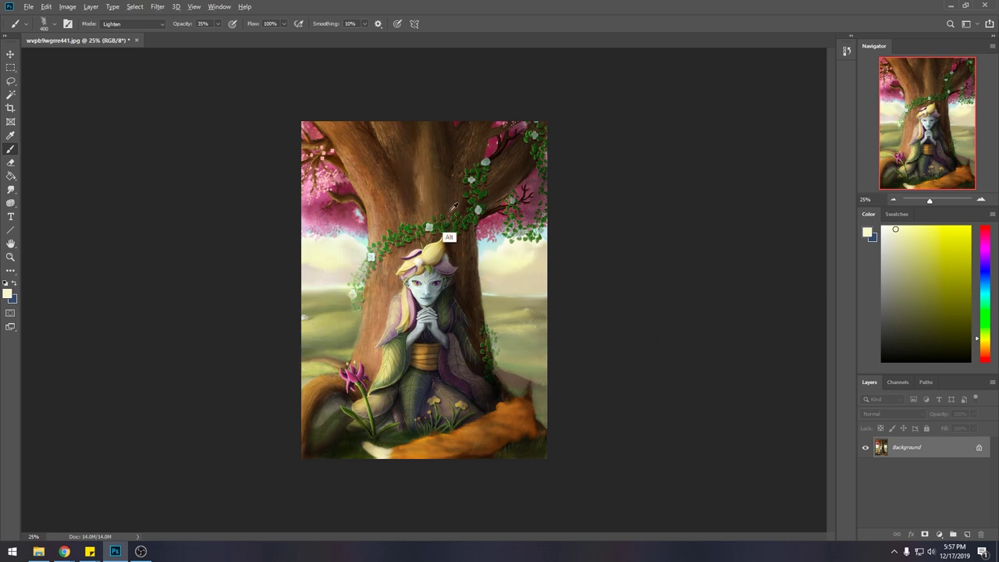
- Switch the brush to Darken mode using the 500 px soft preset enlarged to about 1500 px
left_click(449, 185, "alt")
left_click(131, 25)
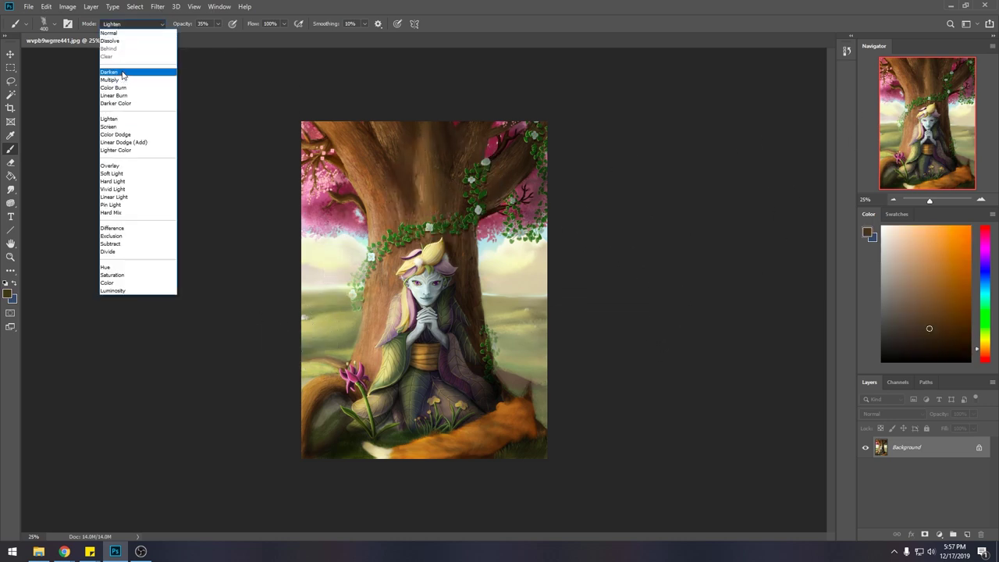
left_click(124, 76)
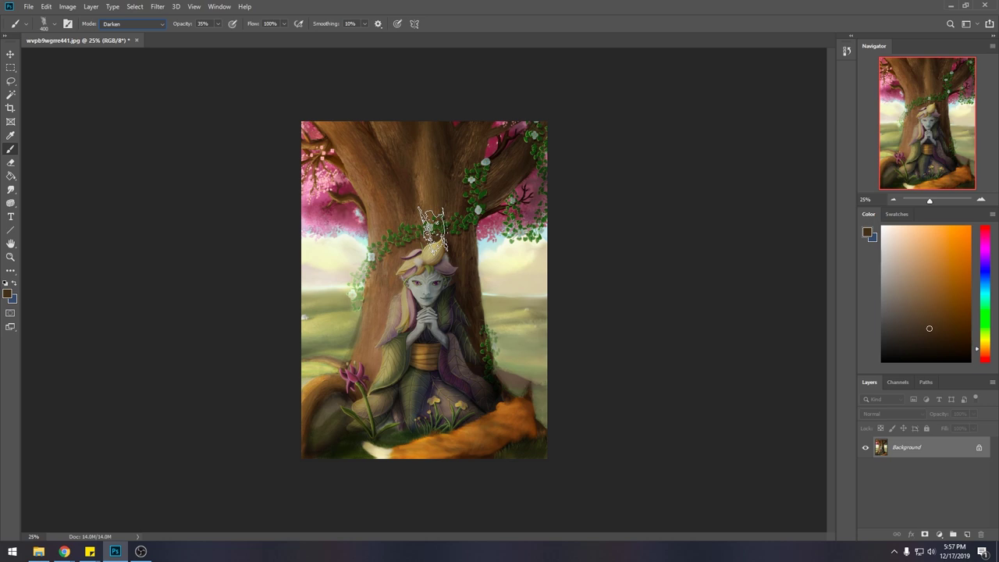
right_click(443, 269)
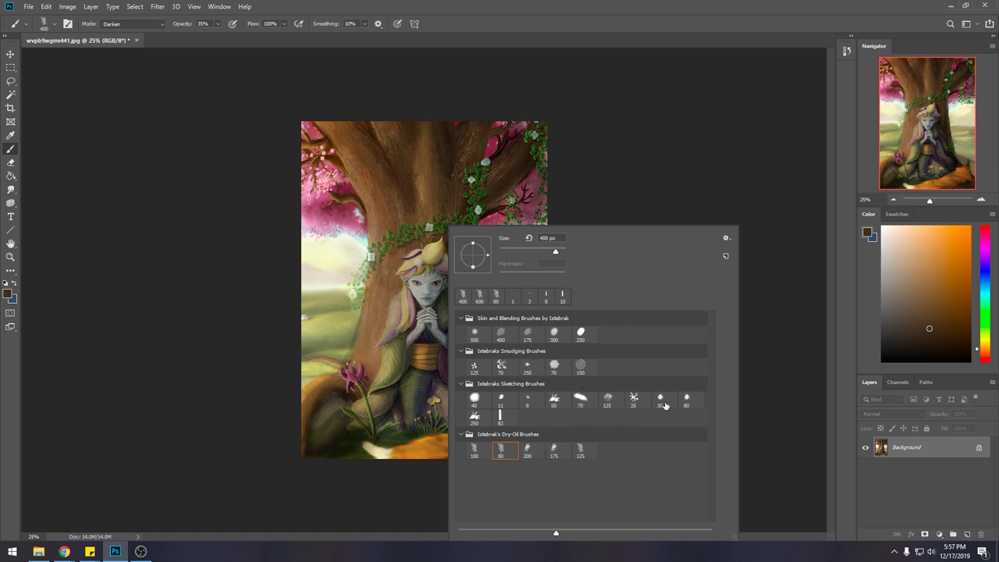
double_click(475, 333)
key("bracketright")
key("bracketright")
key("bracketright")
key("bracketright")
key("bracketright")
key("bracketright")
key("bracketright")
left_click(446, 267, "alt")
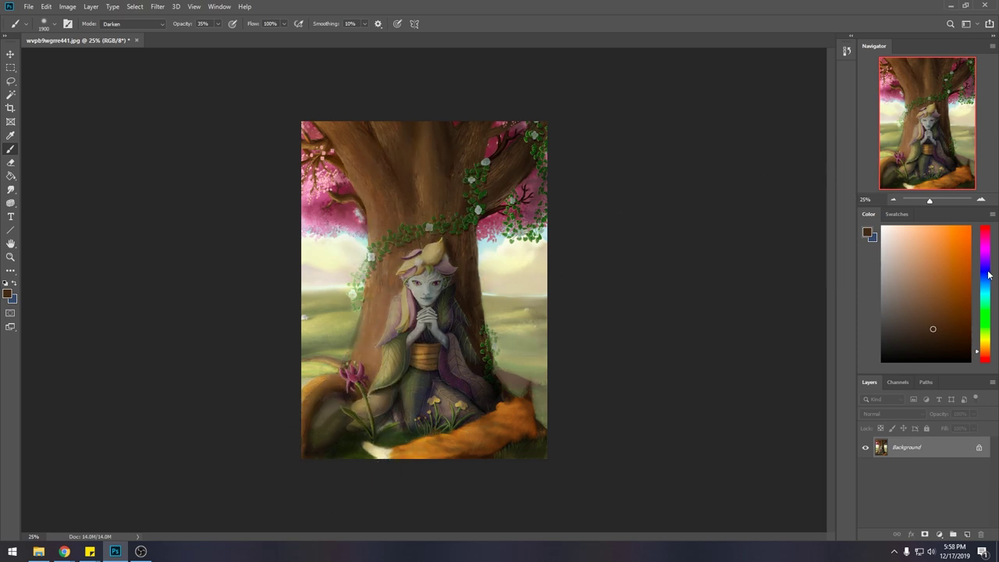
- Shade the elf figure and trunk with faint dark-purple strokes, then sample a mauve-pink
left_click_drag(988, 274, 988, 262)
mouse_move(414, 181)
left_mouse_down()
mouse_move(379, 401)
mouse_move(424, 323)
mouse_move(423, 390)
mouse_move(488, 482)
left_mouse_up()
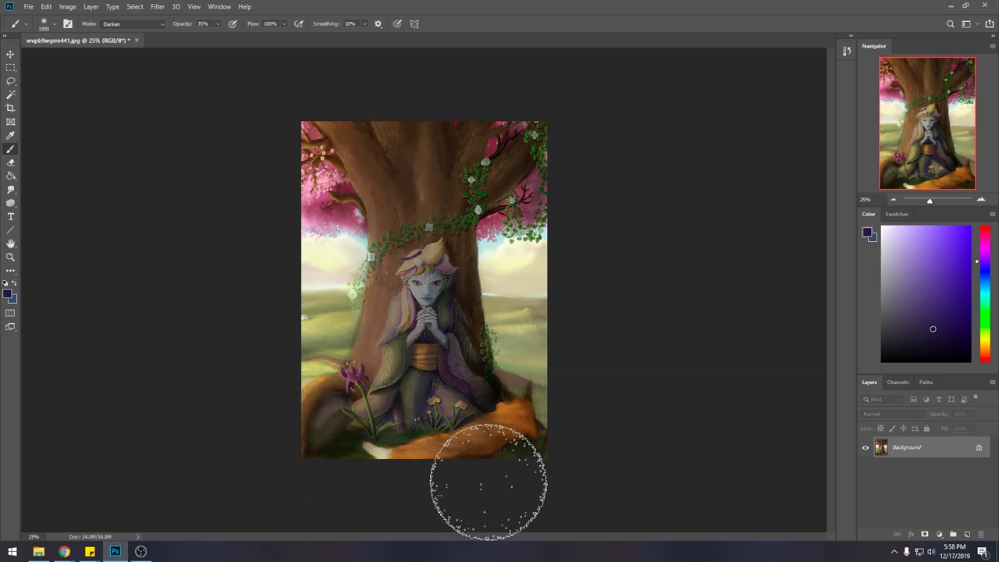
left_click_drag(377, 429, 377, 352)
mouse_move(422, 222)
left_mouse_down()
mouse_move(408, 372)
mouse_move(323, 468)
mouse_move(437, 266)
left_mouse_up()
key("alt")
left_click(449, 258, "alt")
mouse_move(424, 205)
left_mouse_down()
mouse_move(396, 343)
mouse_move(338, 451)
mouse_move(303, 474)
mouse_move(400, 386)
mouse_move(399, 397)
mouse_move(334, 462)
mouse_move(403, 265)
mouse_move(494, 462)
mouse_move(431, 385)
mouse_move(453, 423)
mouse_move(541, 482)
mouse_move(435, 403)
mouse_move(362, 457)
mouse_move(396, 280)
mouse_move(383, 180)
mouse_move(430, 346)
mouse_move(424, 261)
mouse_move(370, 103)
mouse_move(402, 193)
mouse_move(414, 130)
mouse_move(480, 127)
left_mouse_up()
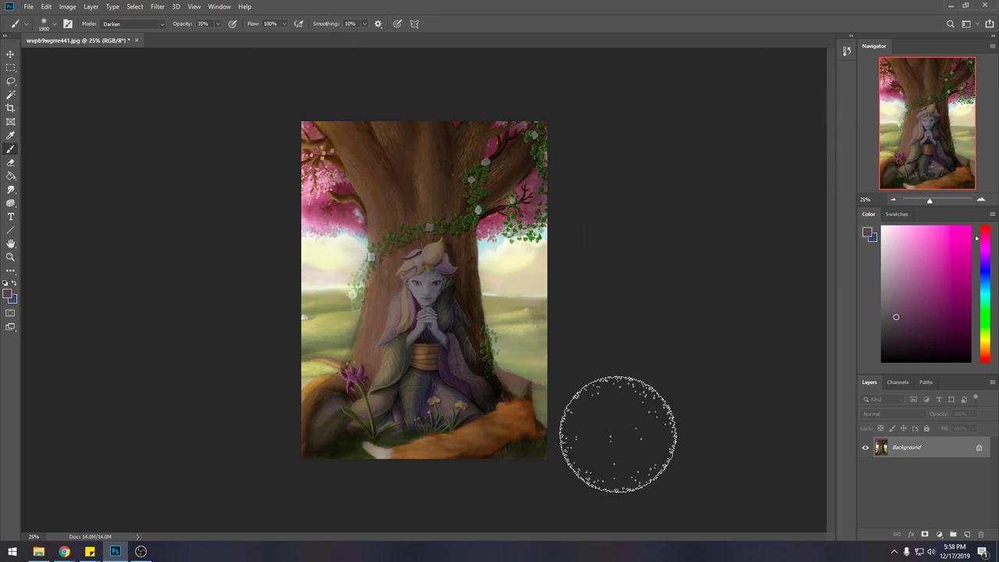
key("ctrl+a")
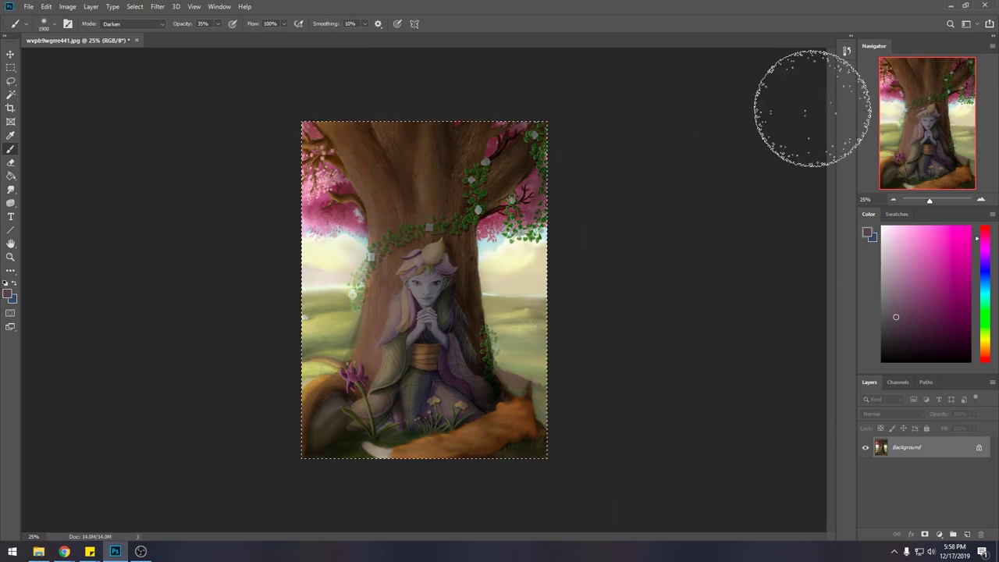
- Revert to the original opened state and paste the painted version over it as Layer 1
left_click(847, 53)
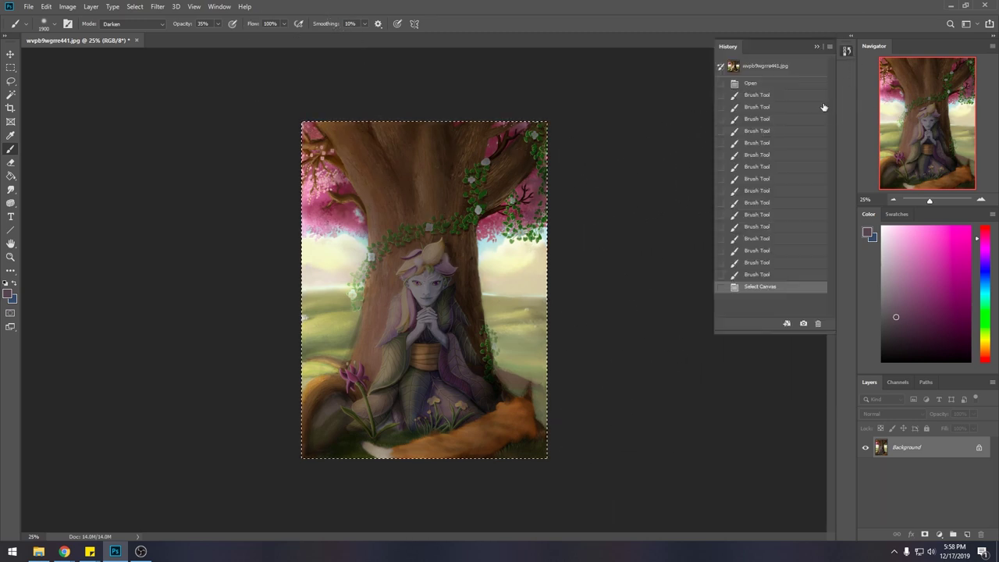
left_click(768, 83)
key("ctrl+v")
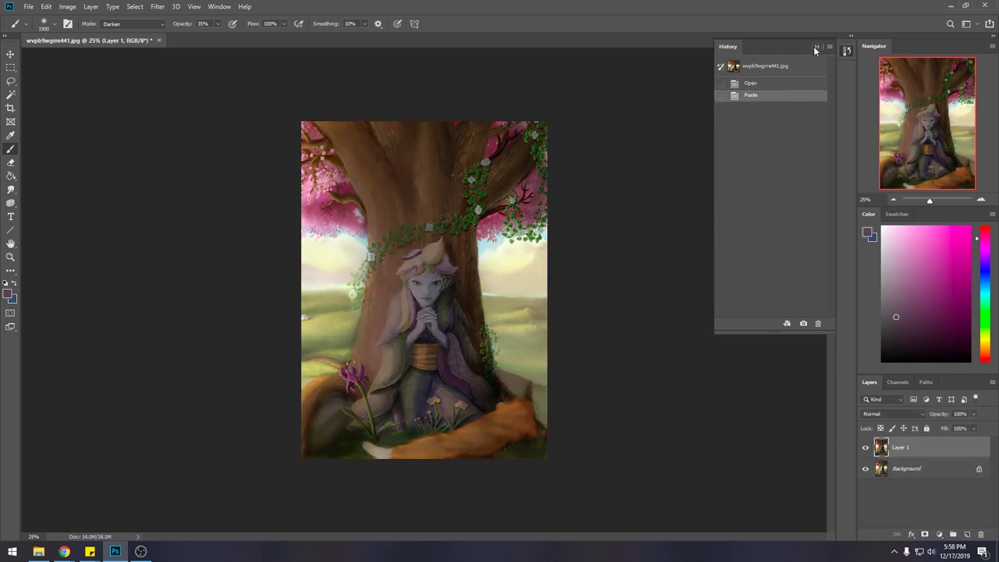
left_click(816, 47)
key("e")
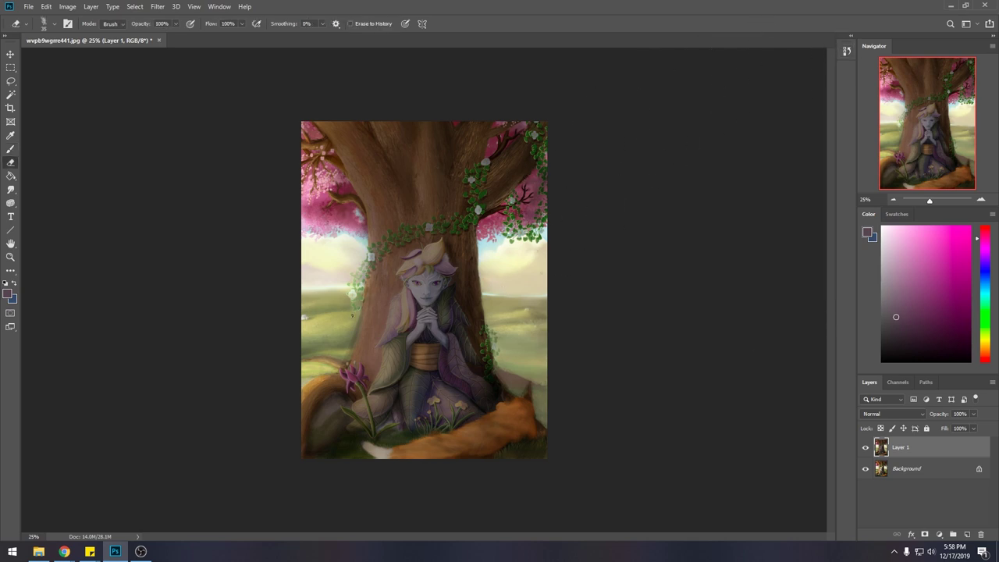
left_click(863, 448)
left_click(865, 446)
- Brighten Layer 1 with a Levels adjustment of 7, 1.00 and 235
key("ctrl+l")
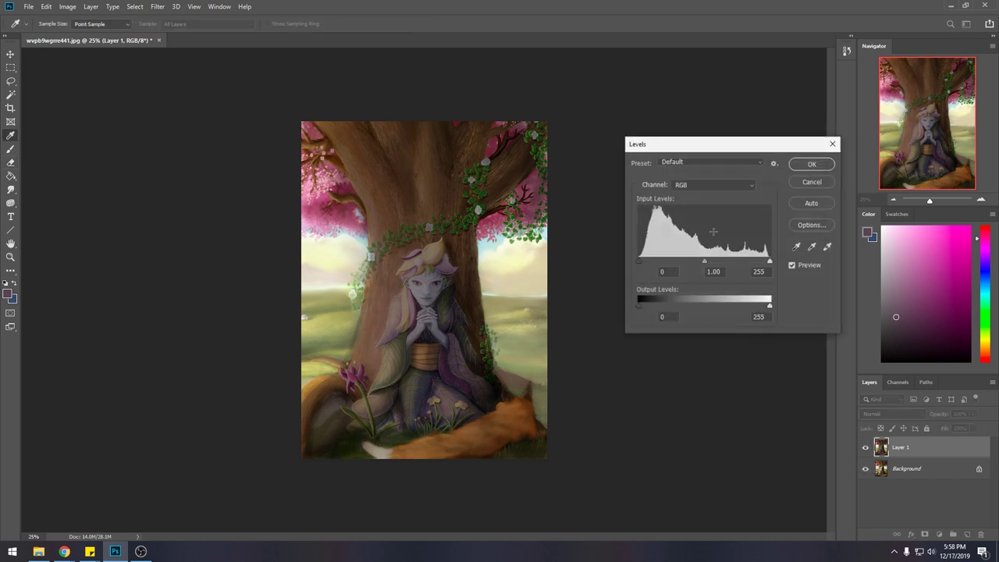
left_click_drag(640, 261, 642, 264)
left_click_drag(769, 262, 754, 263)
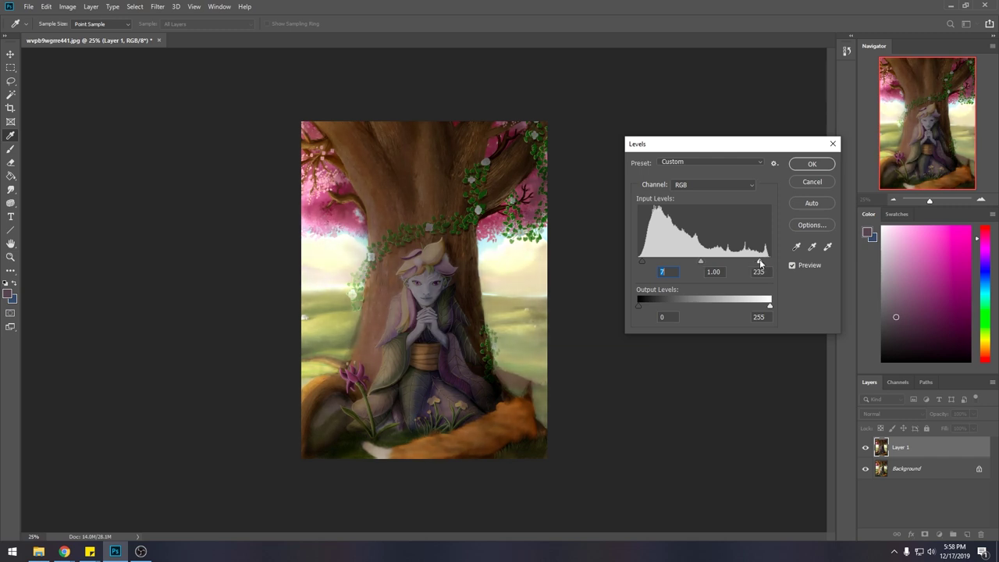
left_click(814, 165)
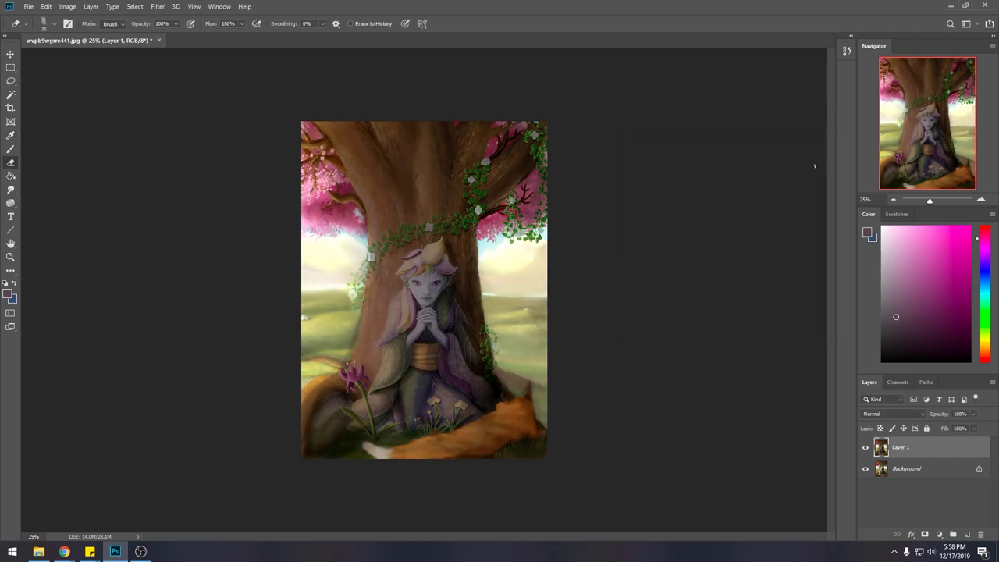
right_click(10, 205)
left_click(46, 205)
- Sample a purple from the painting and set the brush to Color mode at about half size
key("v")
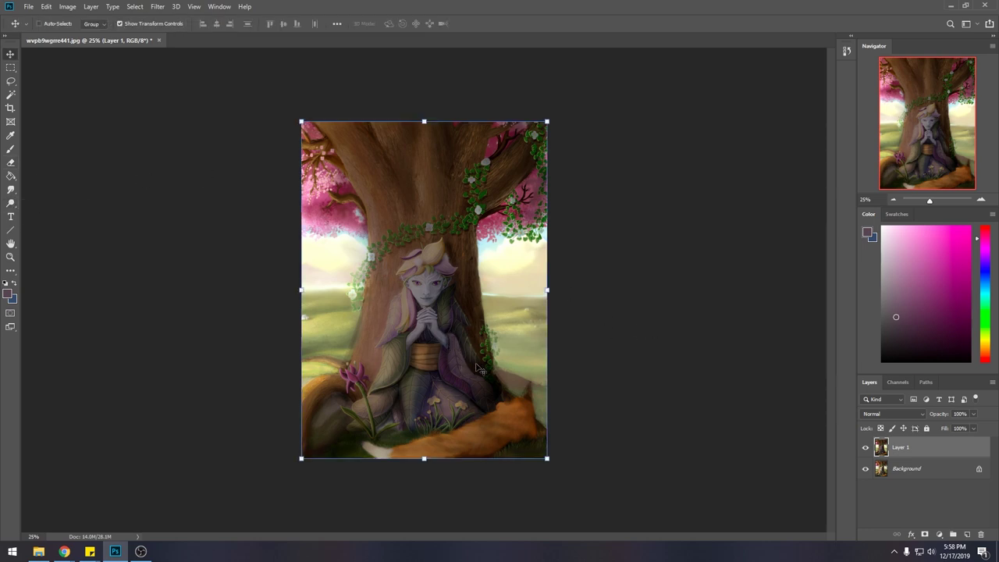
key("b")
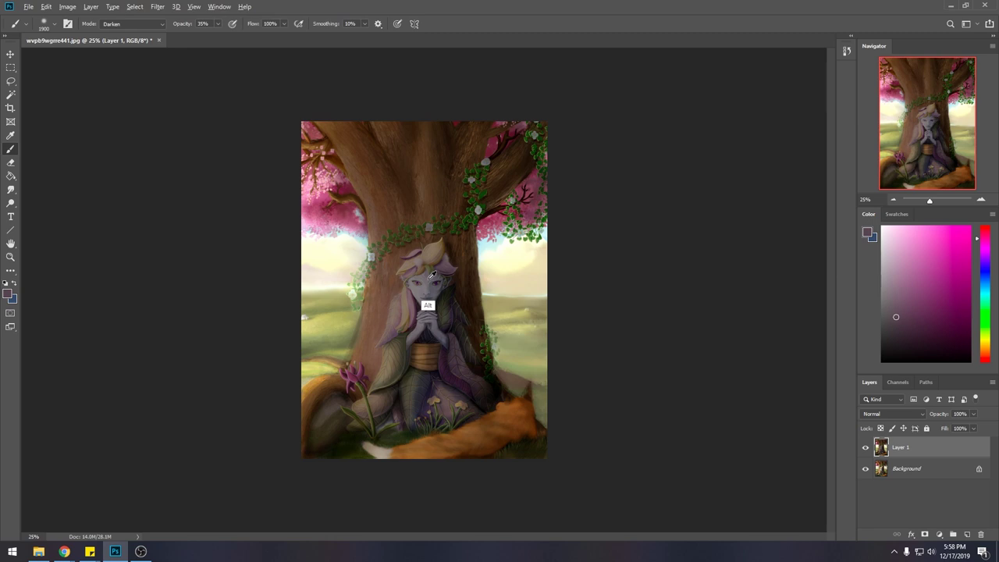
left_click(430, 278, "alt")
left_click(142, 26)
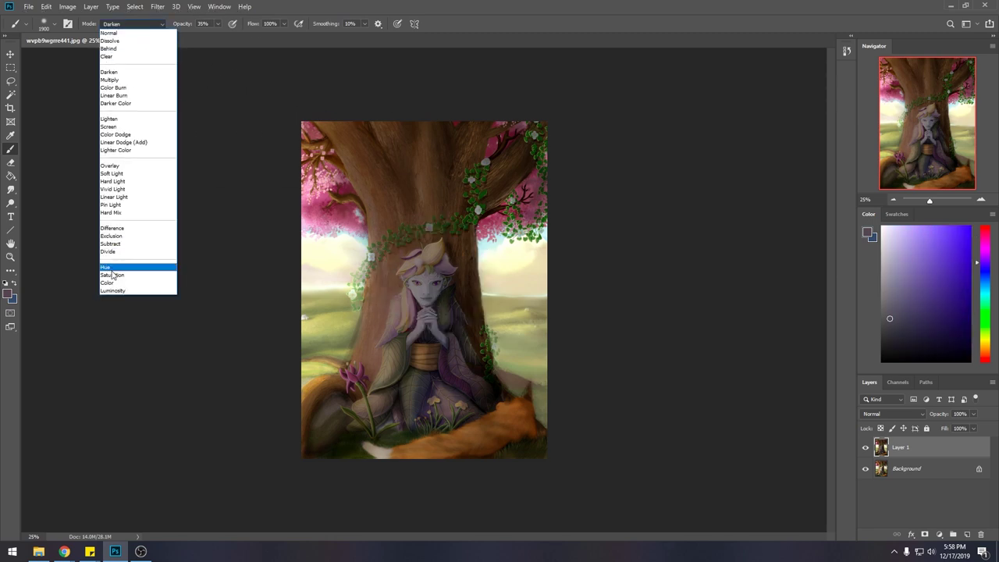
left_click(109, 283)
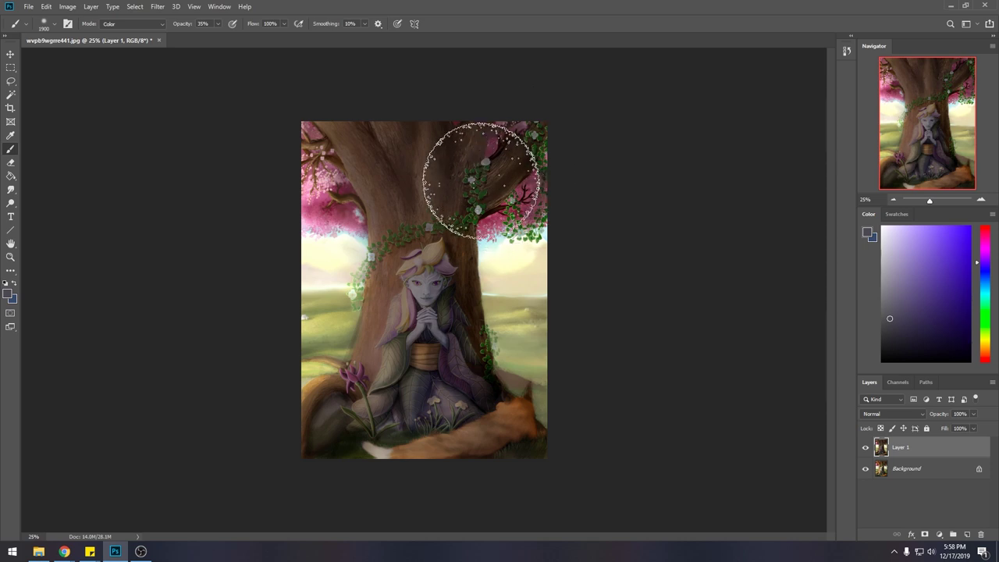
key("bracketleft")
key("bracketleft")
key("bracketleft")
key("bracketleft")
key("bracketleft")
key("bracketleft")
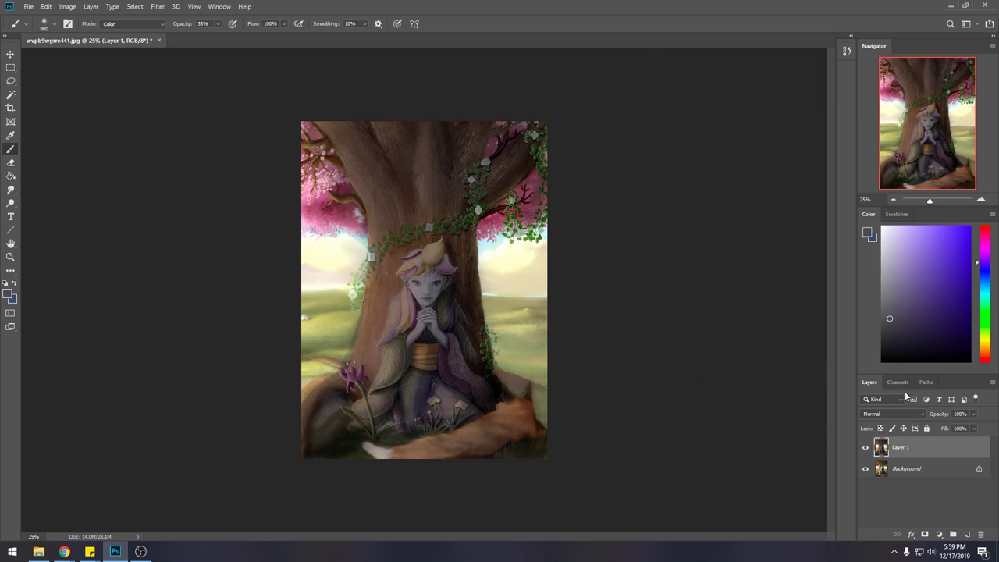
- Merge Layer 1 down into the Background layer
right_click(908, 446)
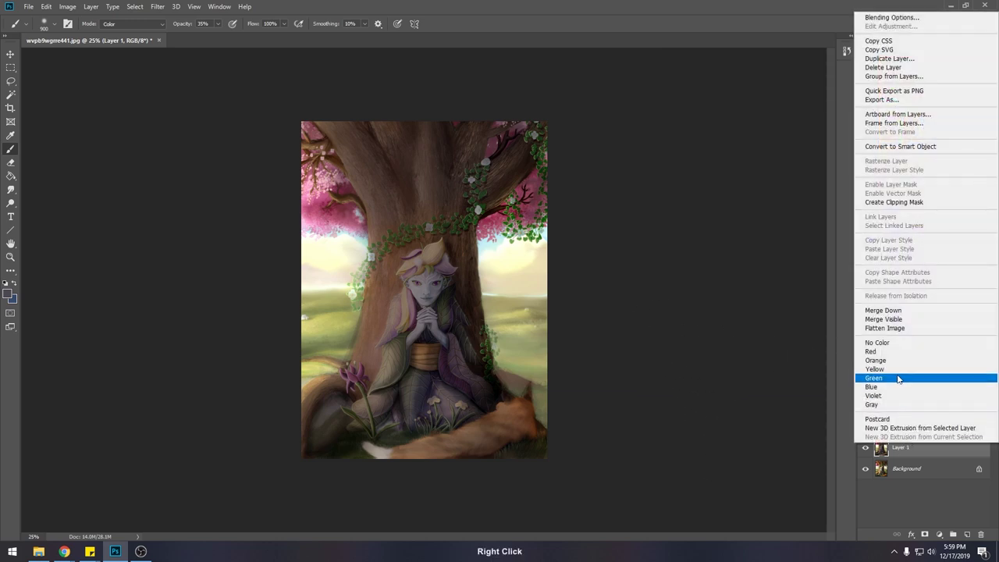
left_click(899, 310)
left_click(535, 295, "alt")
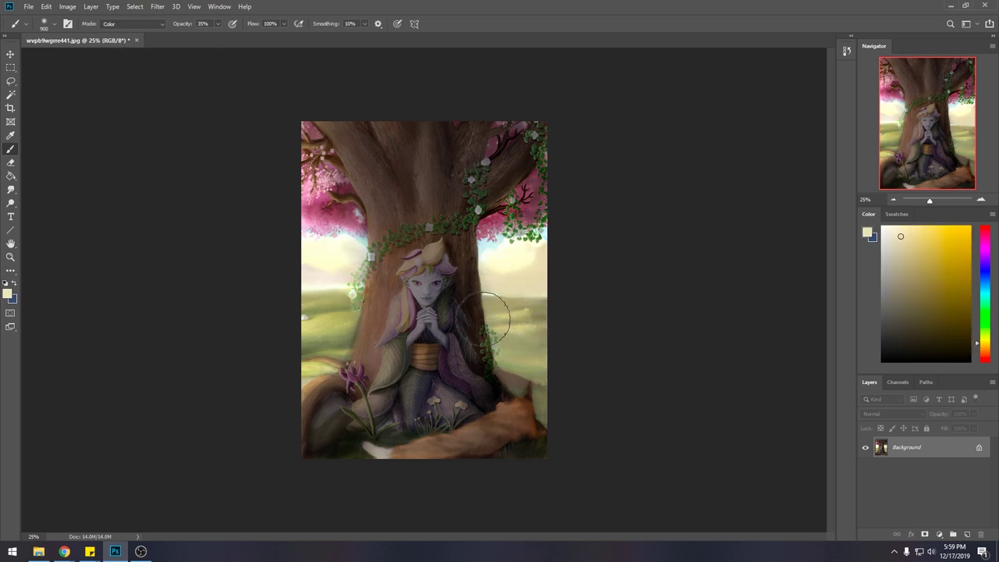
- Brush cream over the grass, then smudge the horizon at the right and left edges at 9%
left_click_drag(333, 321, 309, 269)
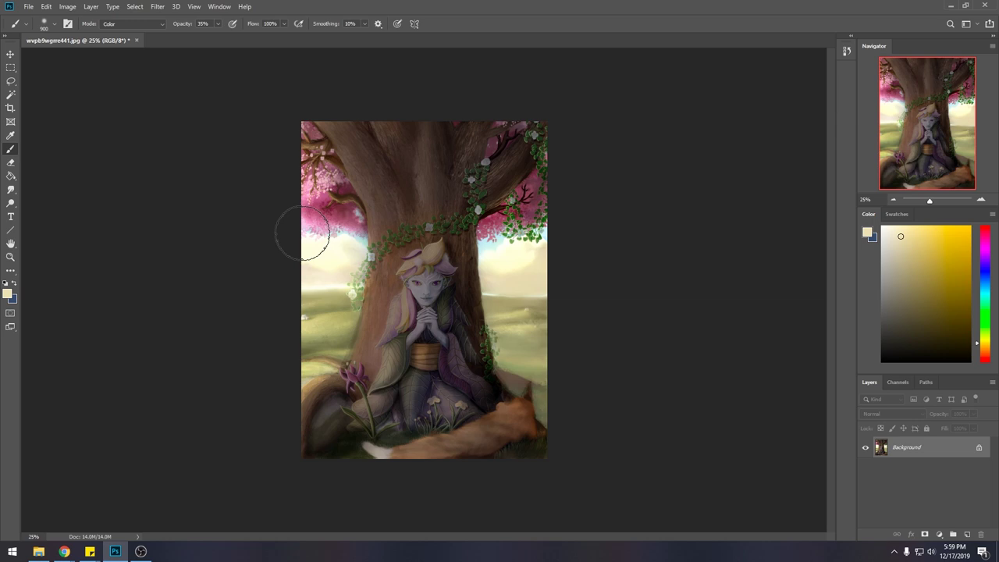
left_click(10, 189)
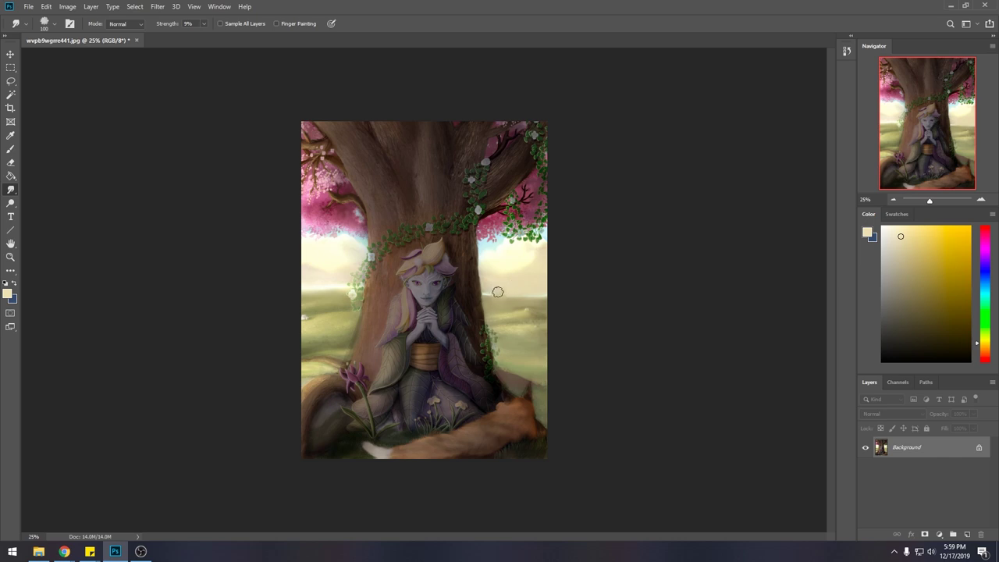
left_click_drag(491, 297, 543, 301)
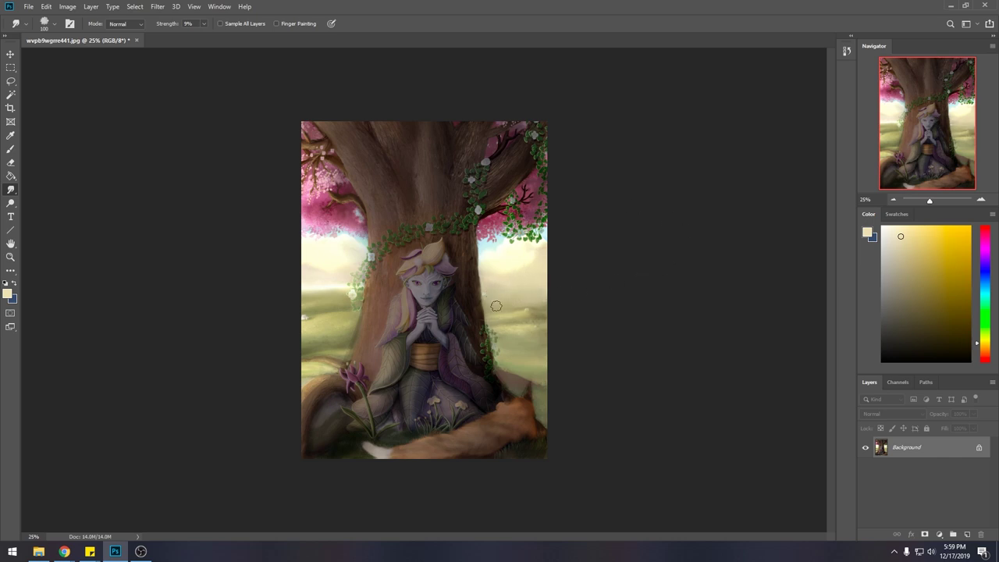
left_click_drag(337, 291, 308, 280)
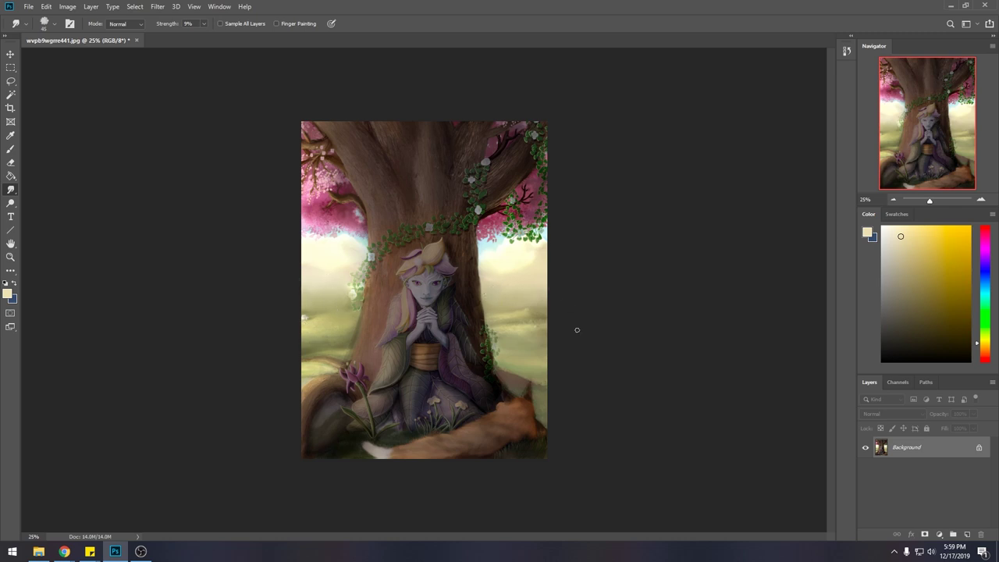
key("b")
left_click(511, 284, "alt")
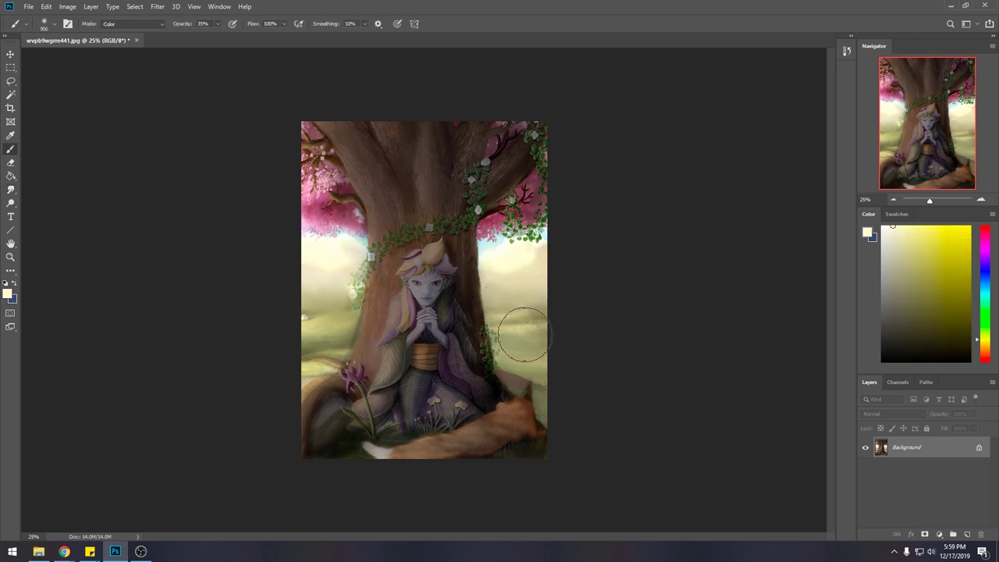
- In Normal brush mode, paint a pale glow along the right and left edges
left_click(146, 25)
left_click(139, 39)
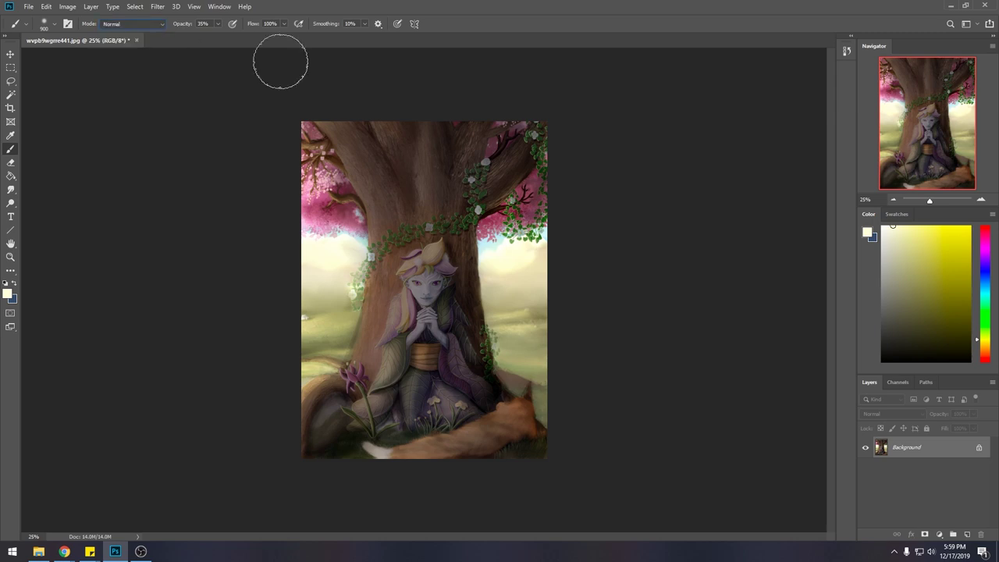
left_click_drag(515, 313, 544, 366)
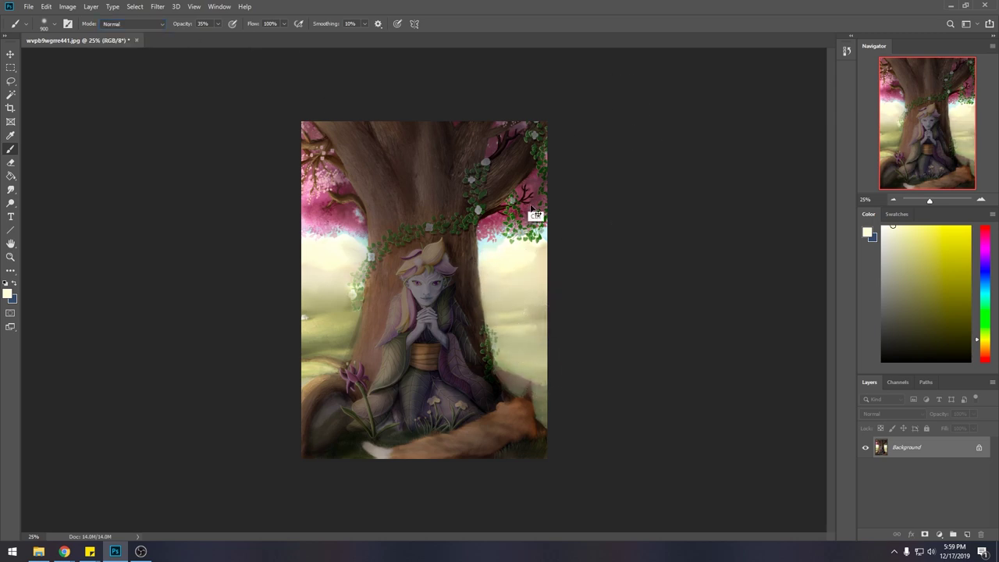
key("ctrl+z")
left_click_drag(512, 252, 547, 382)
left_click_drag(335, 257, 290, 380)
key("ctrl+z")
mouse_move(320, 296)
left_mouse_down()
mouse_move(298, 324)
mouse_move(289, 357)
left_mouse_up()
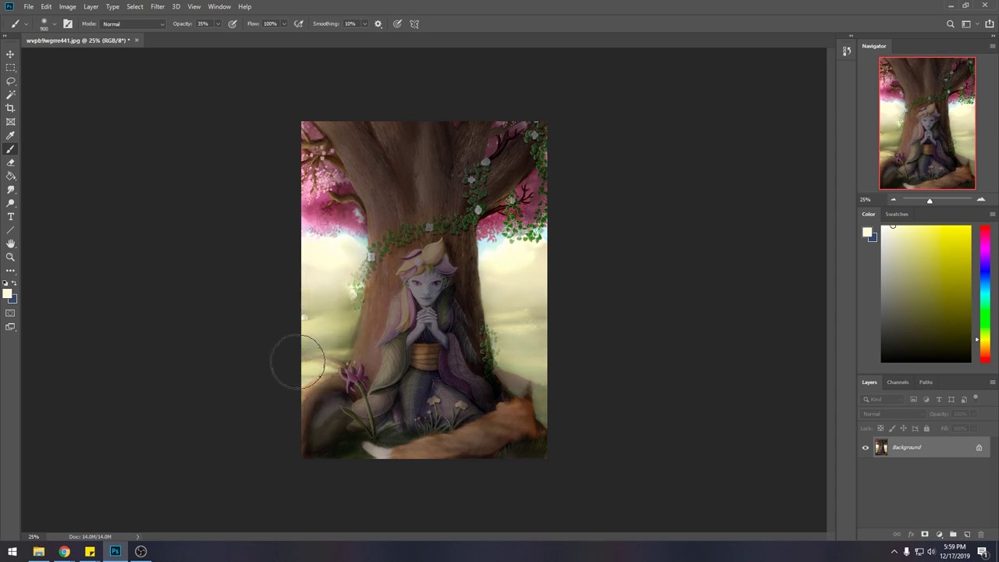
- Dodge the pink foliage around the tree at 37% Highlights exposure, then zoom out
left_click(12, 203)
left_click_drag(348, 213, 355, 219)
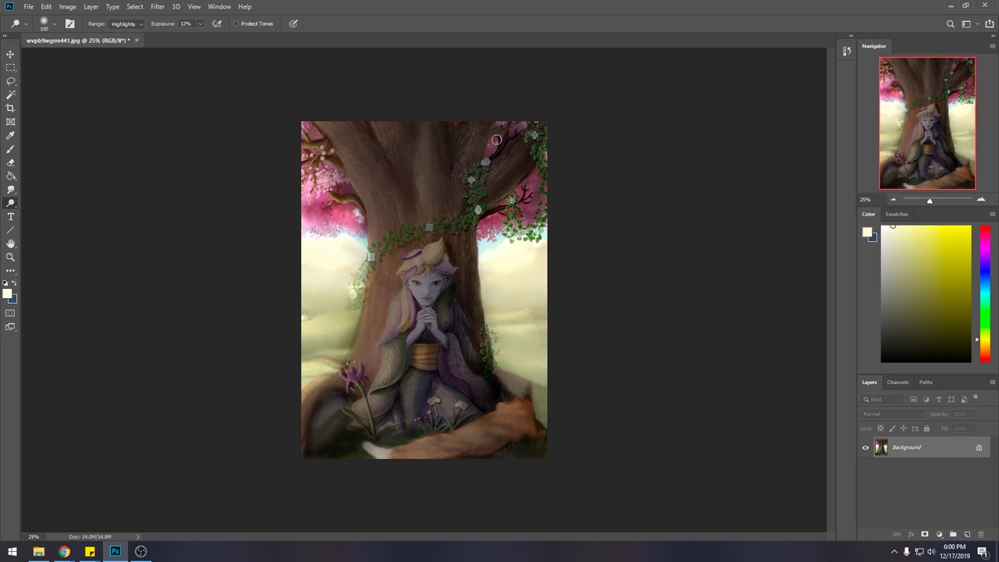
left_click_drag(200, 24, 216, 37)
key("bracketright")
key("bracketright")
mouse_move(534, 183)
left_mouse_down()
mouse_move(492, 228)
mouse_move(540, 176)
mouse_move(536, 223)
left_mouse_up()
left_click_drag(353, 220, 290, 173)
key("bracketright")
key("bracketright")
key("bracketright")
mouse_move(356, 130)
left_mouse_down()
mouse_move(348, 154)
mouse_move(320, 160)
mouse_move(307, 127)
left_mouse_up()
key("bracketleft")
key("bracketleft")
key("bracketleft")
key("bracketleft")
key("bracketleft")
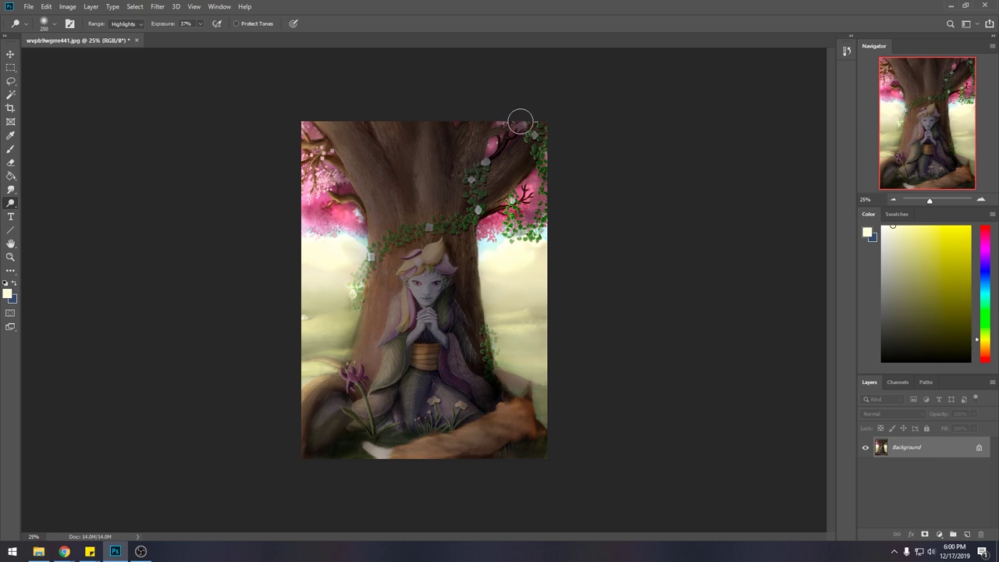
left_click_drag(527, 122, 528, 143)
key("bracketright")
key("bracketright")
key("bracketright")
key("ctrl+minus")
key("ctrl+minus")
- Sample pale yellow from the sky and paint light over the trunk's left edge
key("b")
key("v")
key("b")
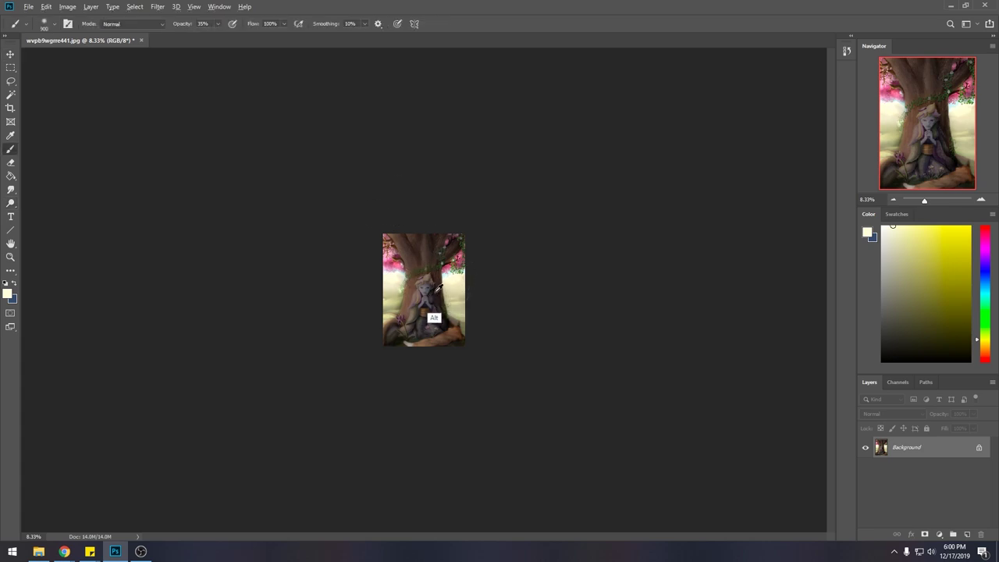
left_click(435, 320, "alt")
key("l")
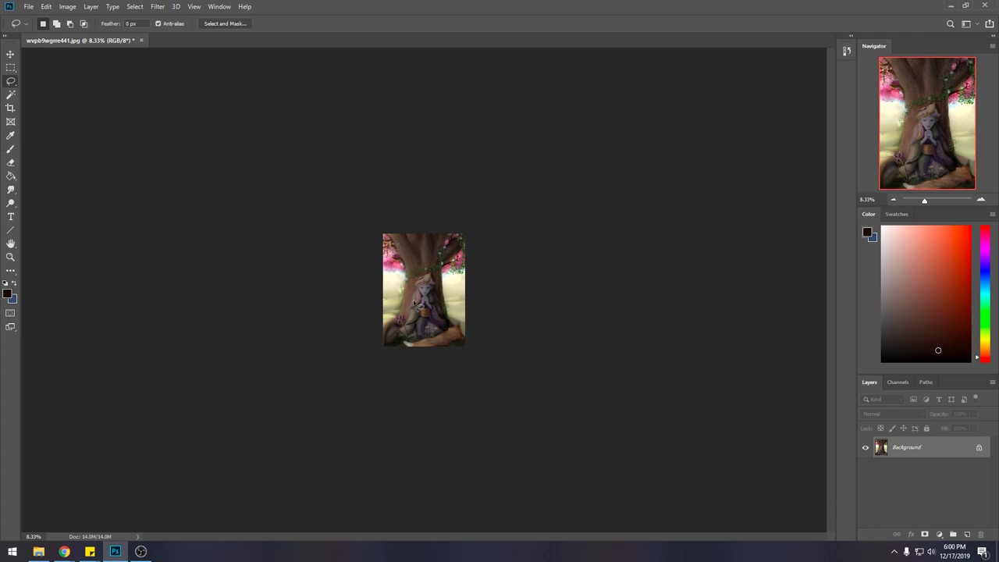
key("ctrl+plus")
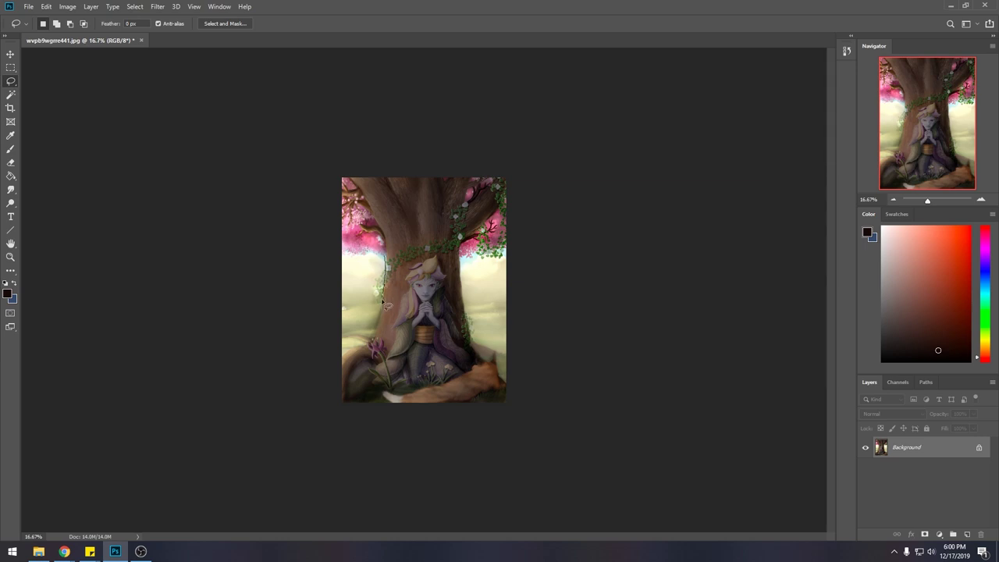
key("Escape")
key("b")
left_click(362, 264, "alt")
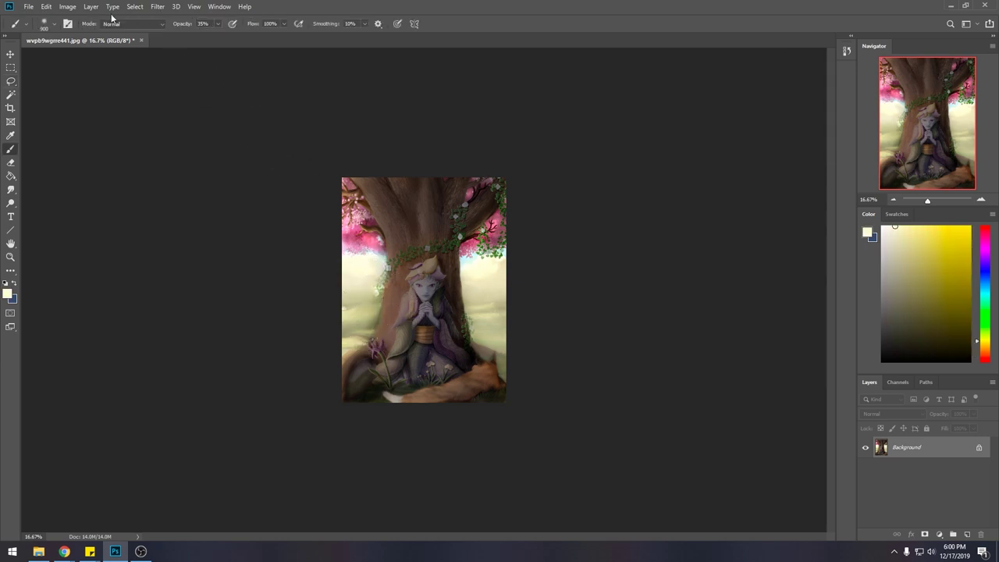
left_click_drag(368, 289, 364, 344)
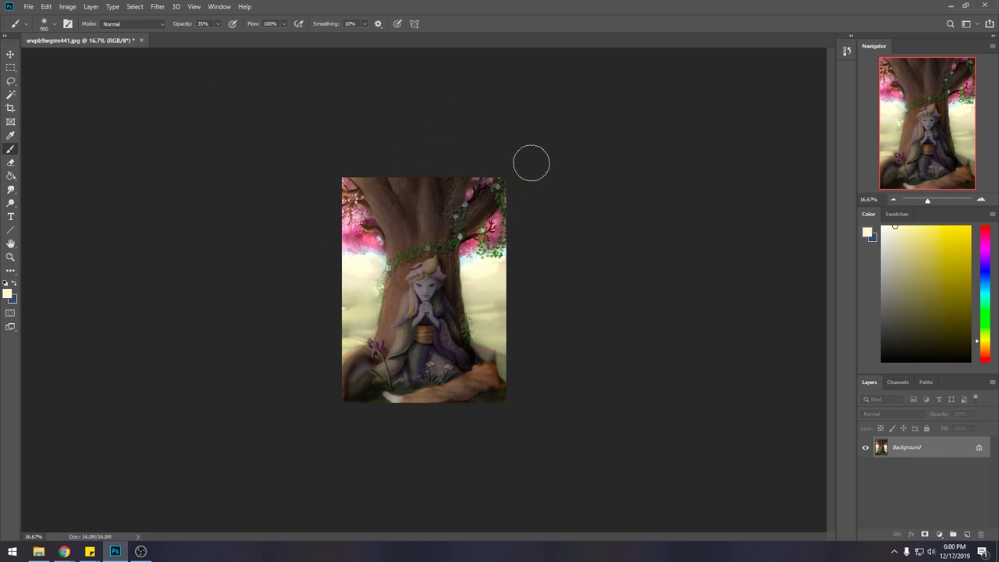
- Lasso an area along the right edge and paint soft light on the tree's right side
key("l")
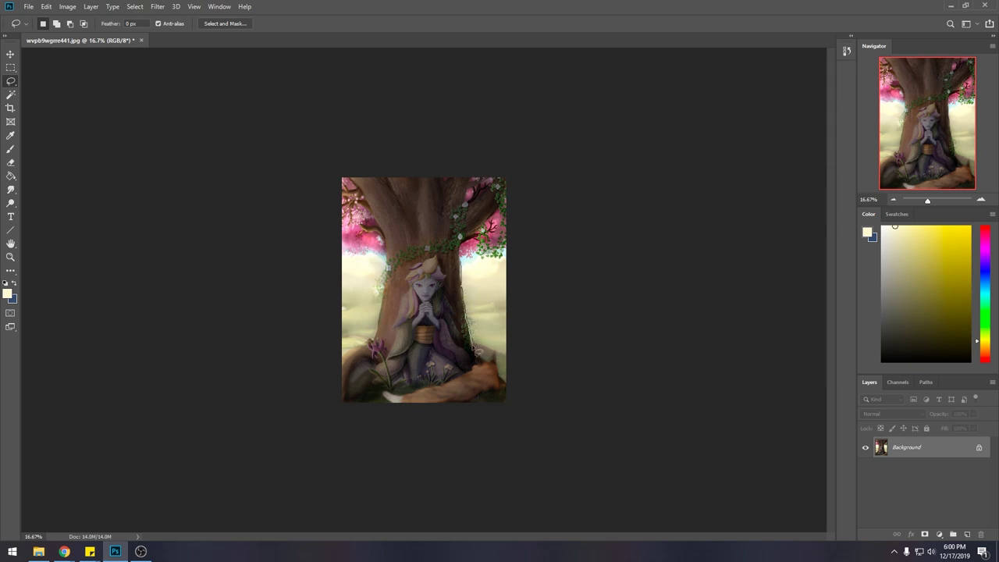
left_click_drag(526, 310, 540, 263)
key("b")
left_click(486, 286, "alt")
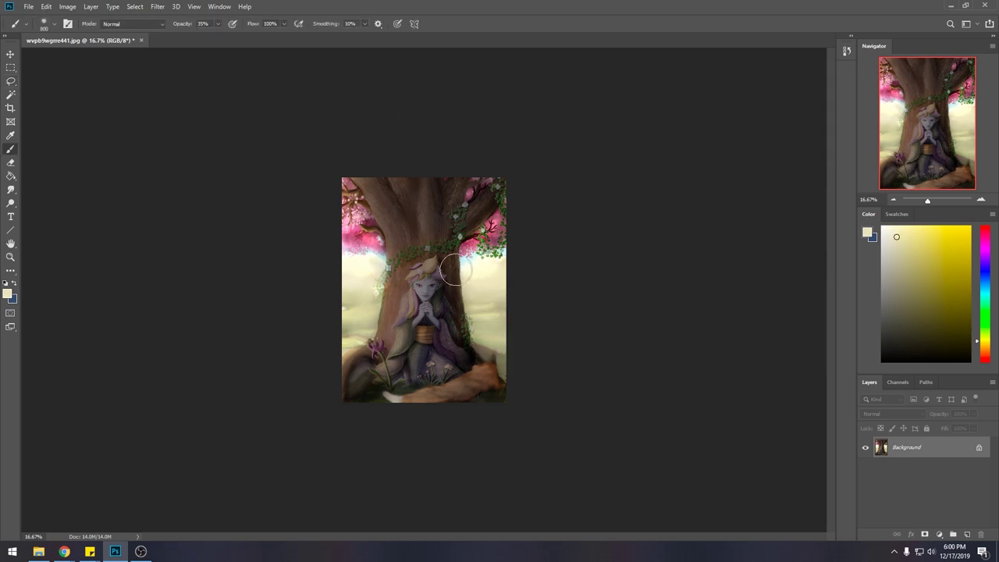
left_click_drag(490, 355, 502, 367)
left_click_drag(479, 301, 516, 381)
key("m")
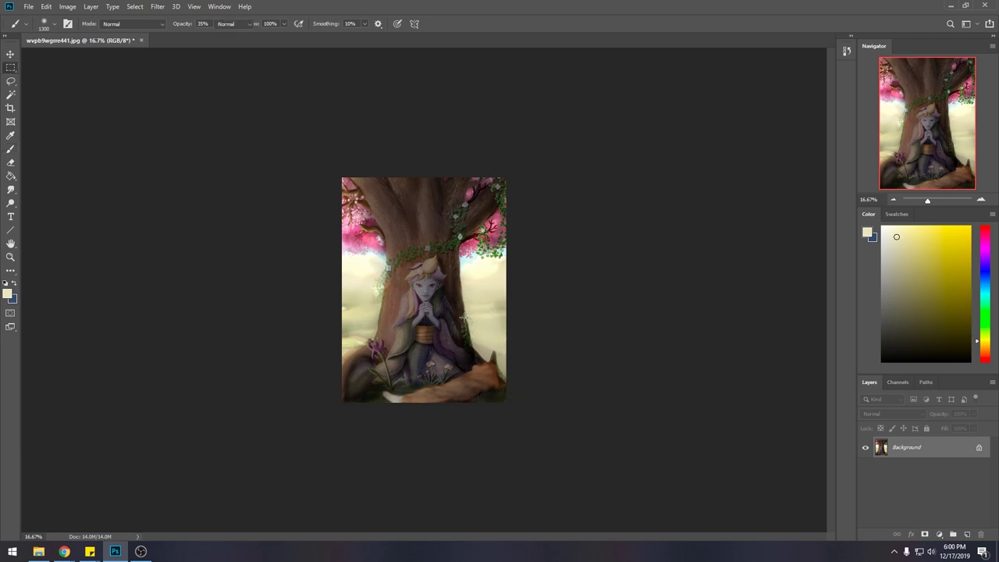
right_click(457, 300)
- Select all, revert to the original History state, and paste the retouch as Layer 1
left_click(624, 279)
key("ctrl+a")
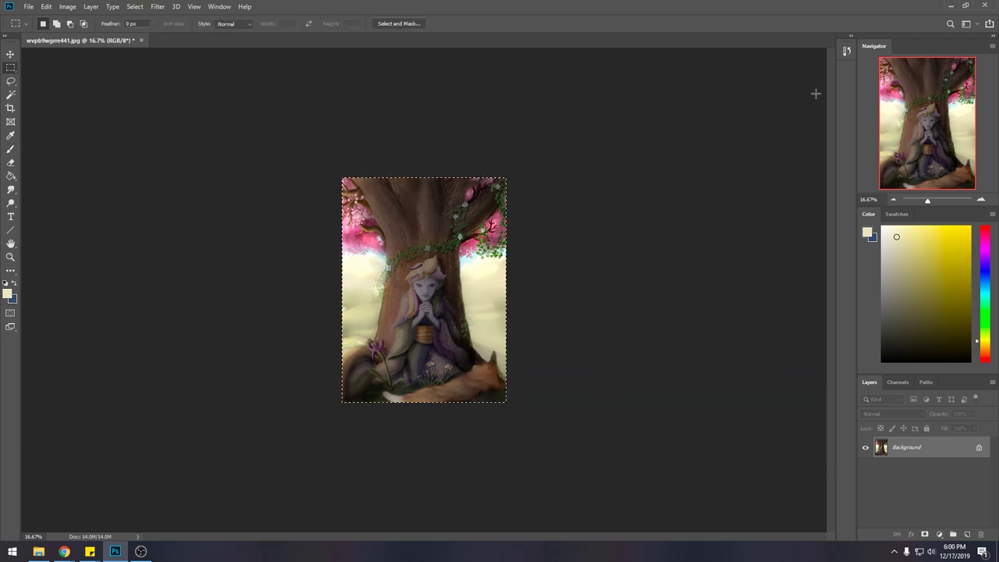
left_click(847, 51)
left_click_drag(832, 278, 853, 65)
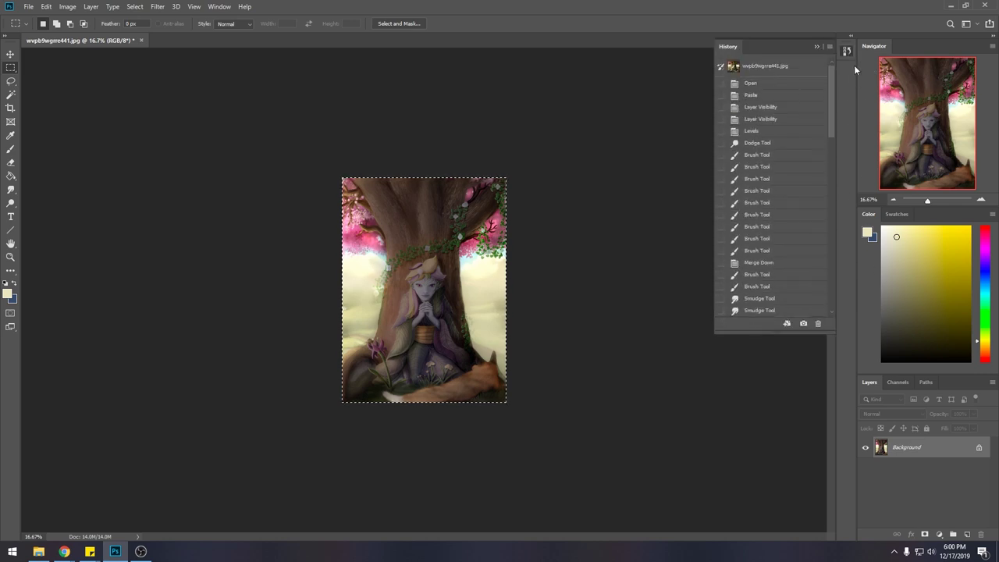
left_click(786, 68)
left_click(817, 48)
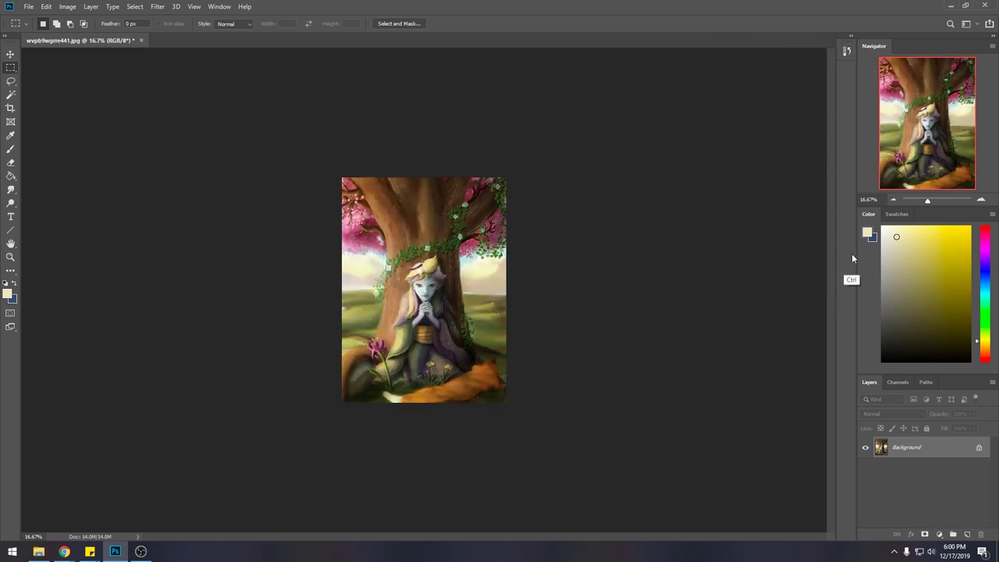
key("ctrl+v")
left_click(865, 448)
left_click(865, 449)
key("l")
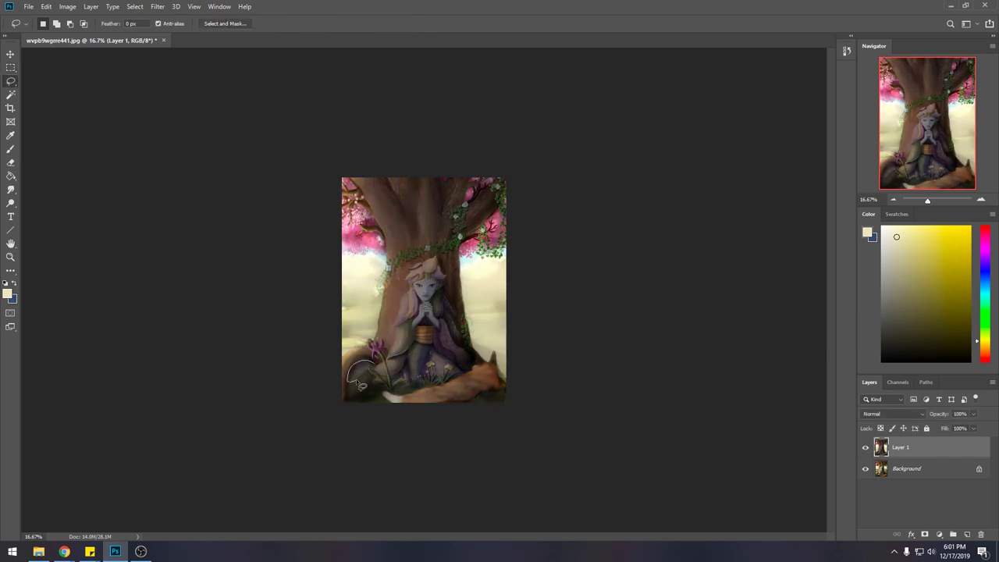
- Sample near-black and dark brown and paint dark root arcs at the lower right
key("b")
left_click(356, 379, "alt")
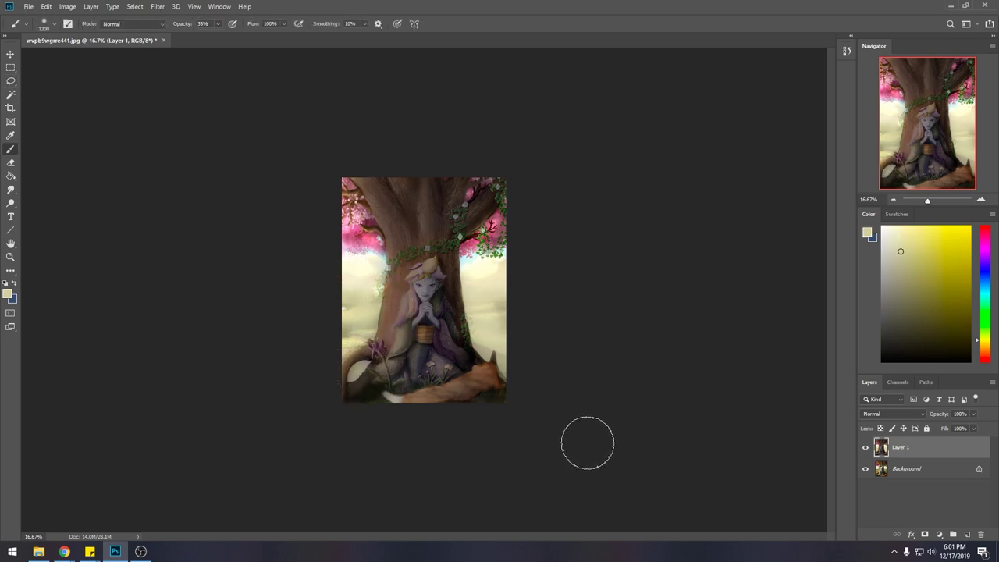
key("l")
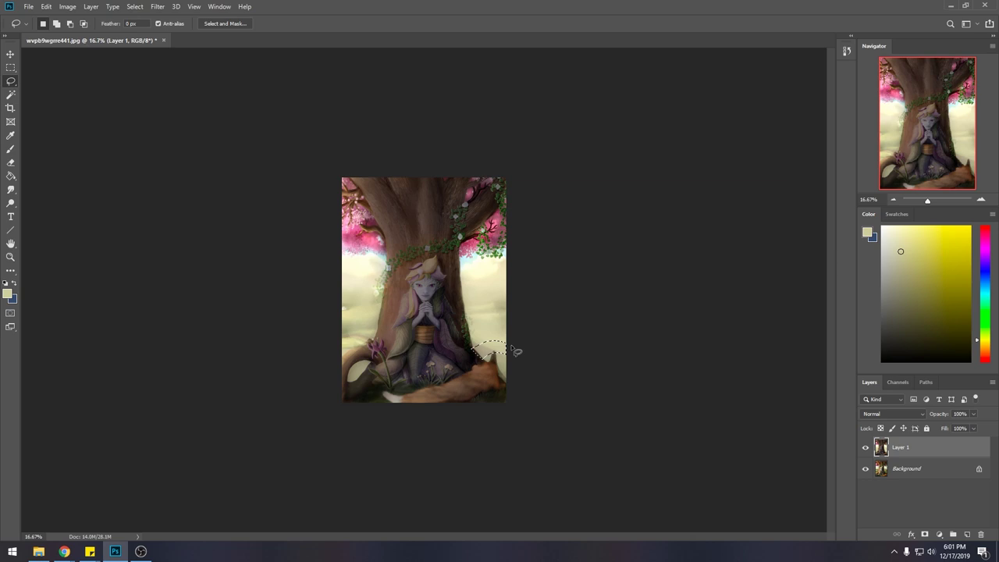
key("b")
left_click(477, 367, "alt")
mouse_move(484, 343)
left_mouse_down()
mouse_move(507, 370)
mouse_move(476, 382)
left_mouse_up()
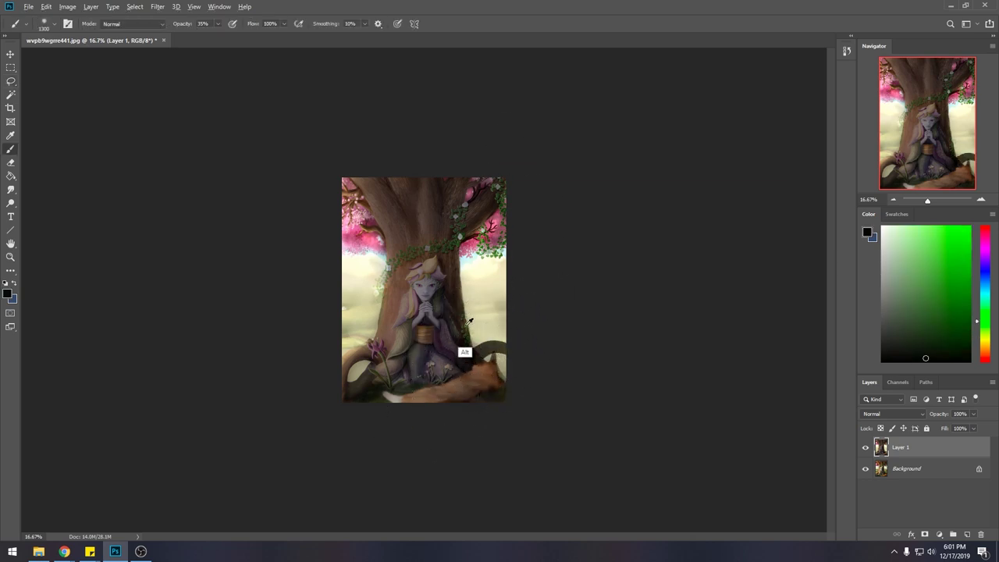
left_click(466, 352, "alt")
left_click_drag(494, 339, 437, 327)
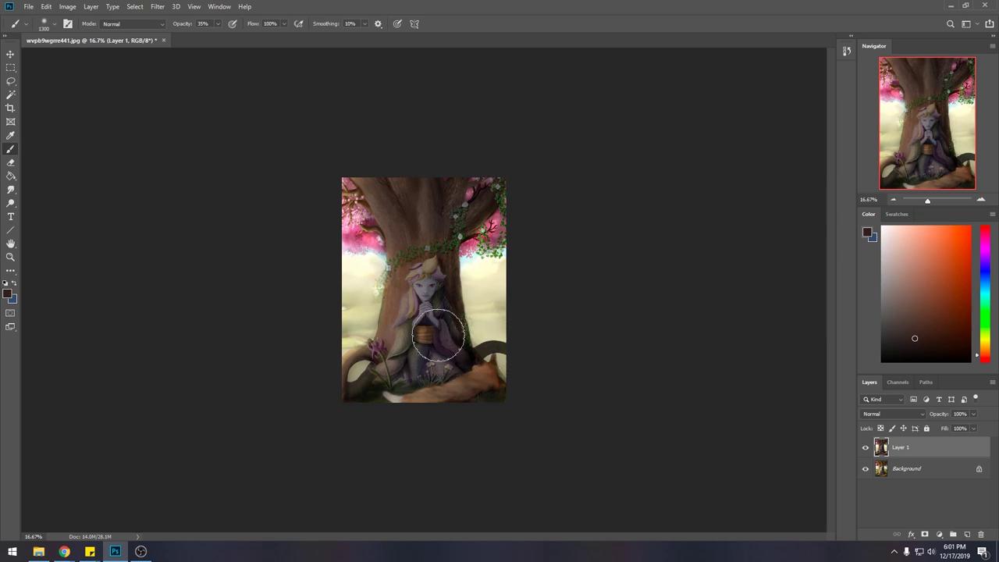
left_click(475, 351, "alt")
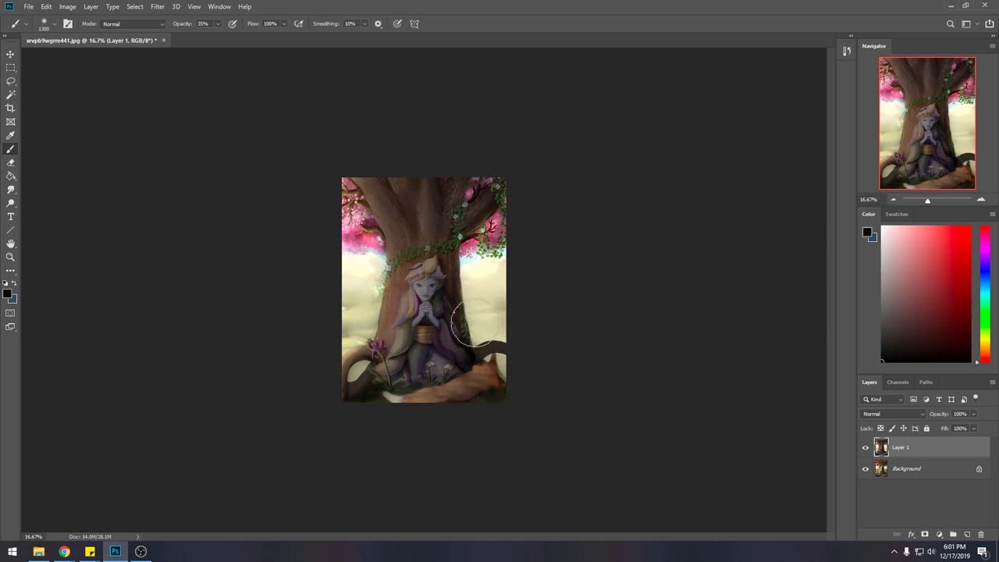
key("bracketleft")
key("bracketleft")
left_click_drag(485, 363, 508, 360)
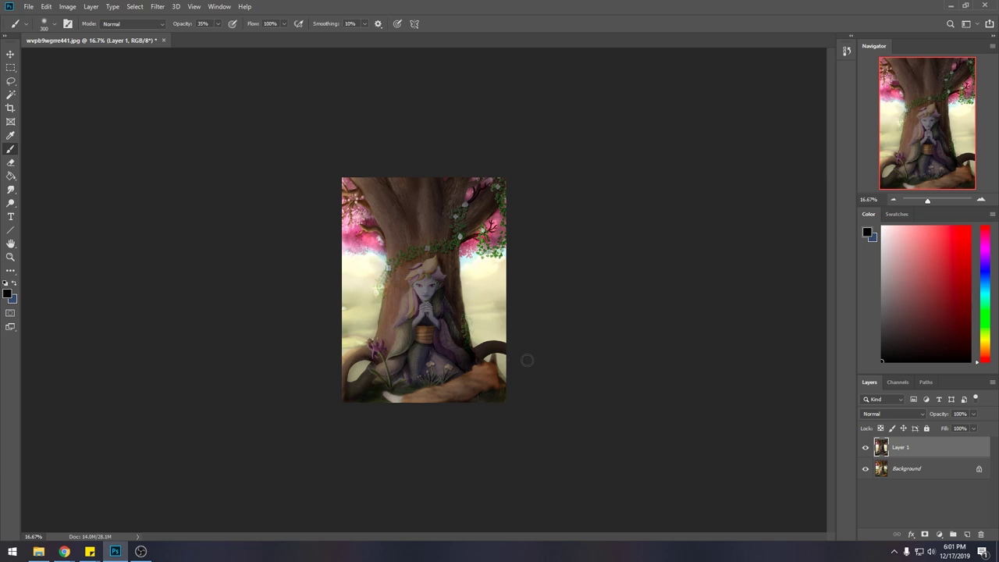
- Sample cream, brown, darker brown and orange-brown shades from the painting for further root painting
left_click(489, 332, "alt")
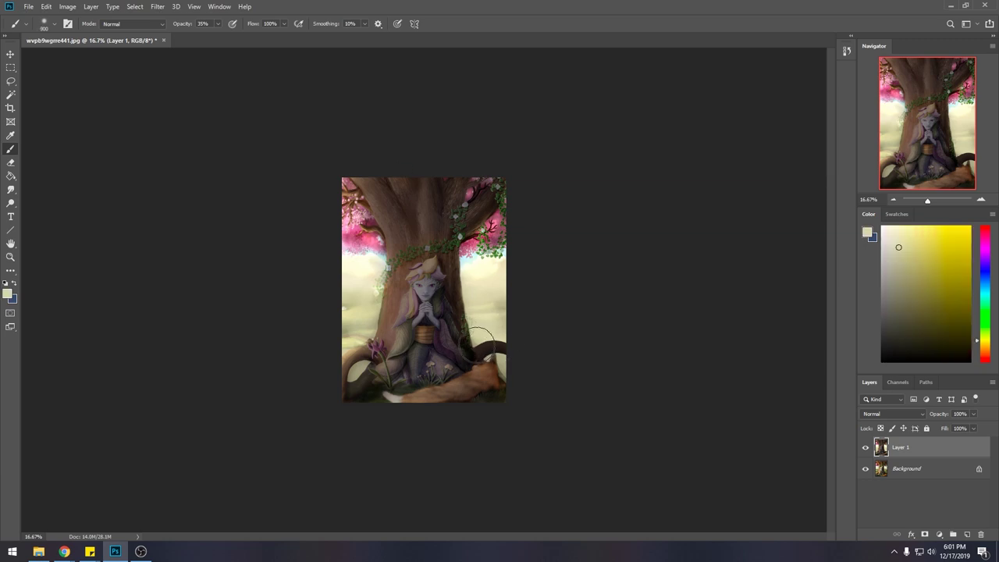
left_click(363, 349, "alt")
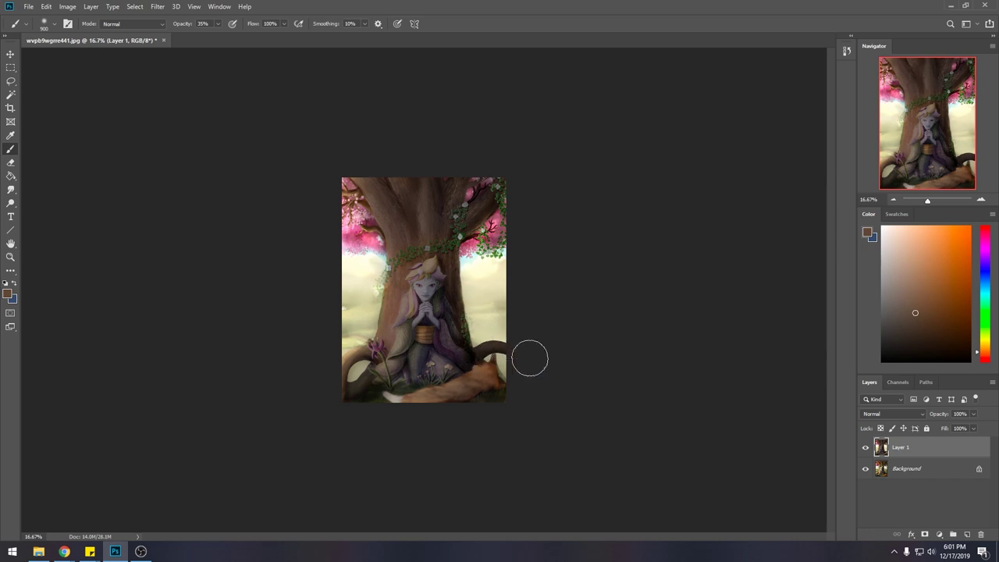
key("l")
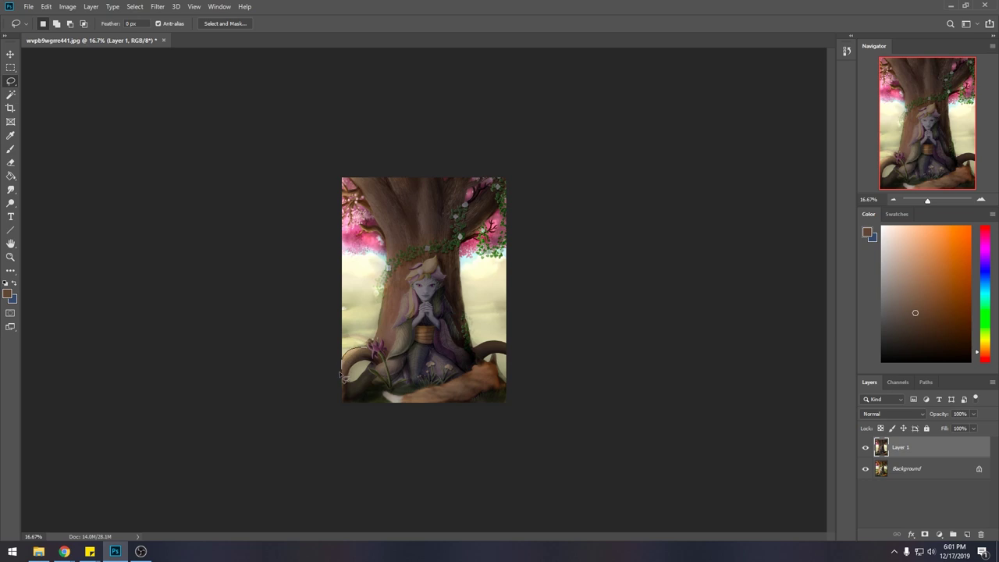
key("b")
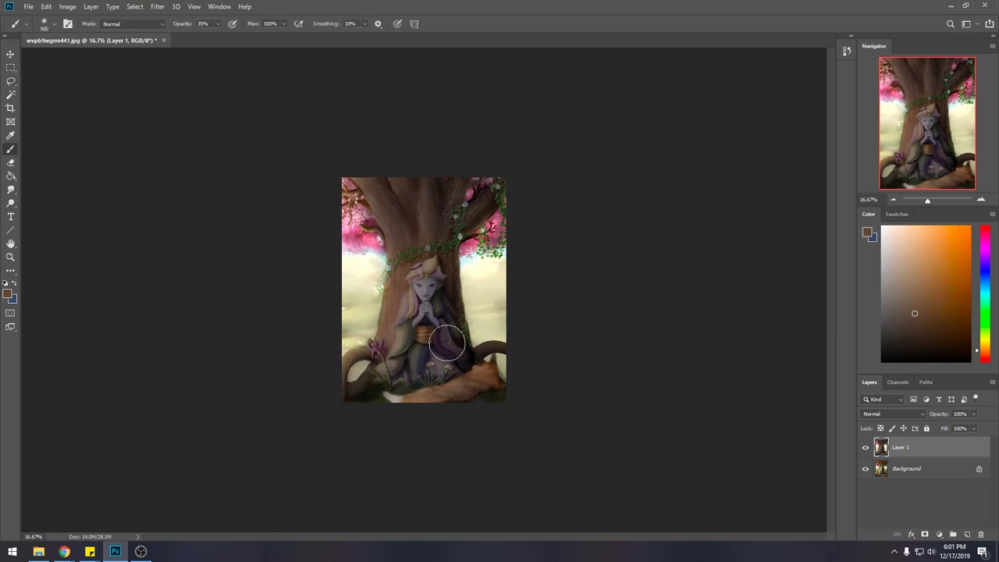
key("l")
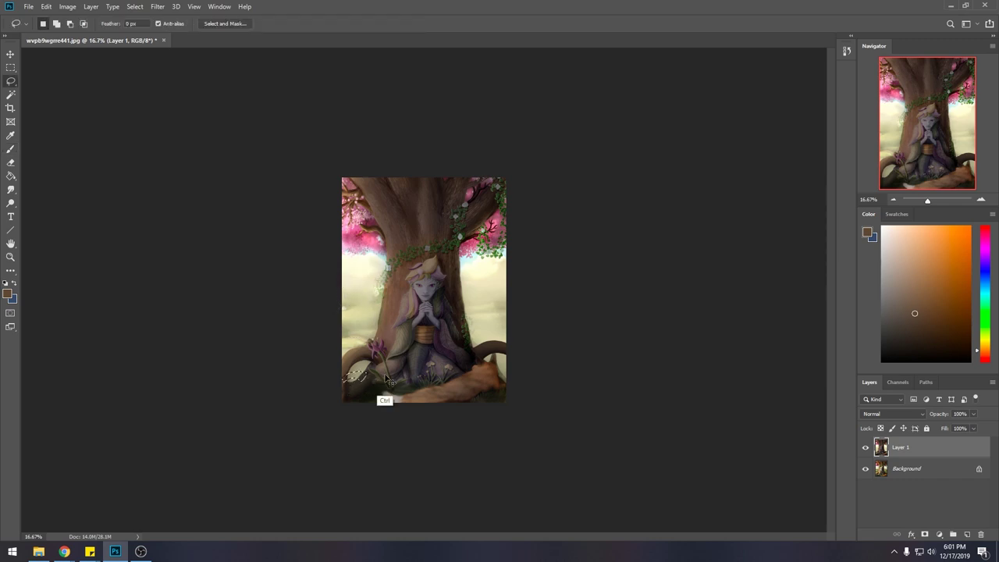
key("b")
left_click(365, 378, "alt")
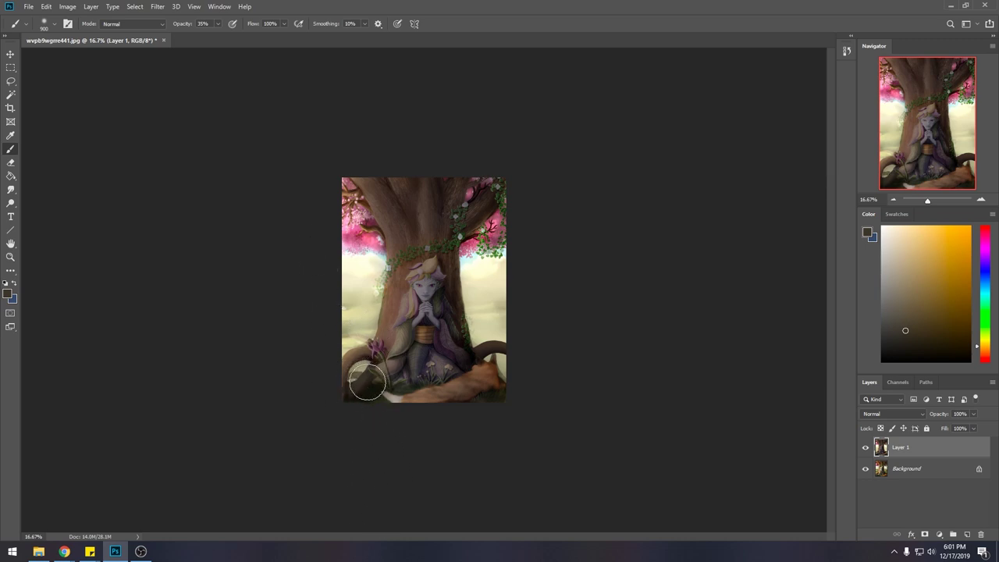
key("l")
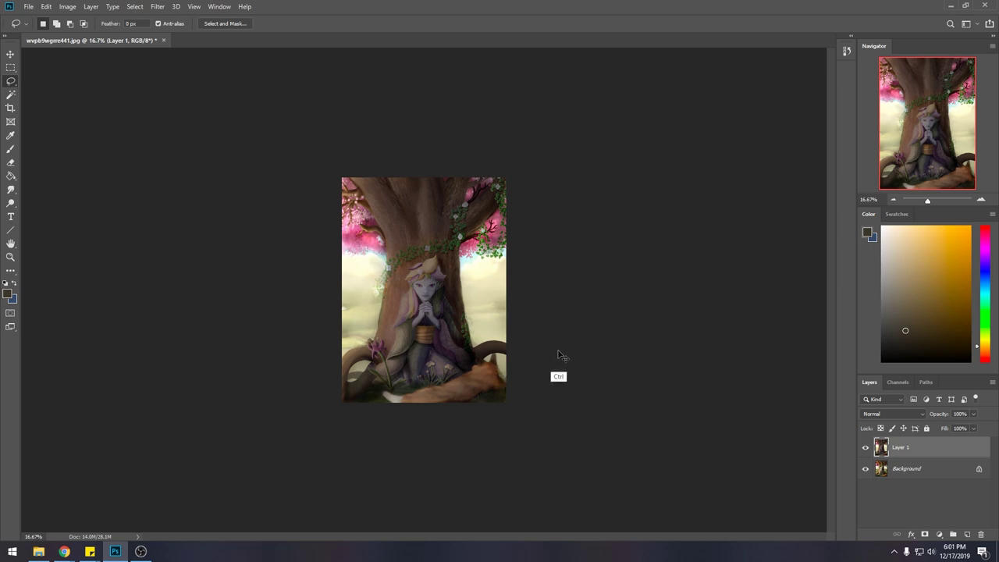
key("b")
left_click(490, 366, "alt")
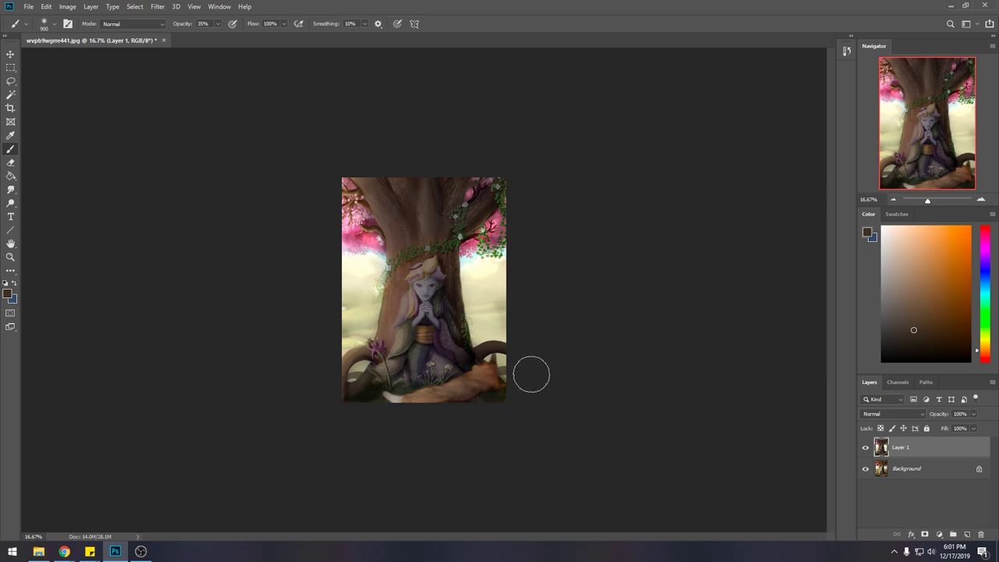
- Use the canvas context menu, then toggle Layer 1's visibility to compare with the original
key("m")
right_click(375, 299)
left_click(390, 303)
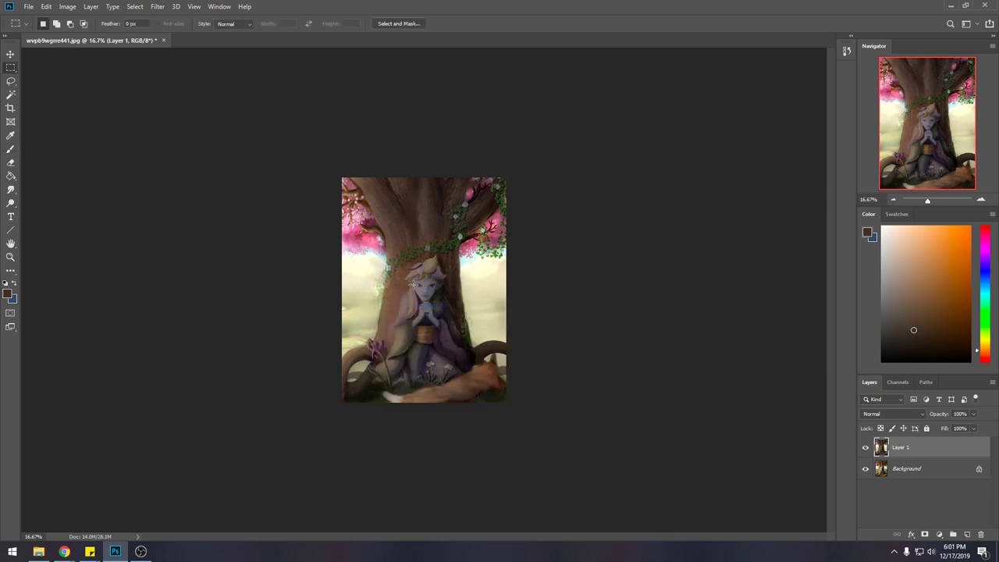
left_click(865, 447)
left_click(866, 448)
- Sample reddish brown and dark green, deselect, then pick light cyan from the sky
key("l")
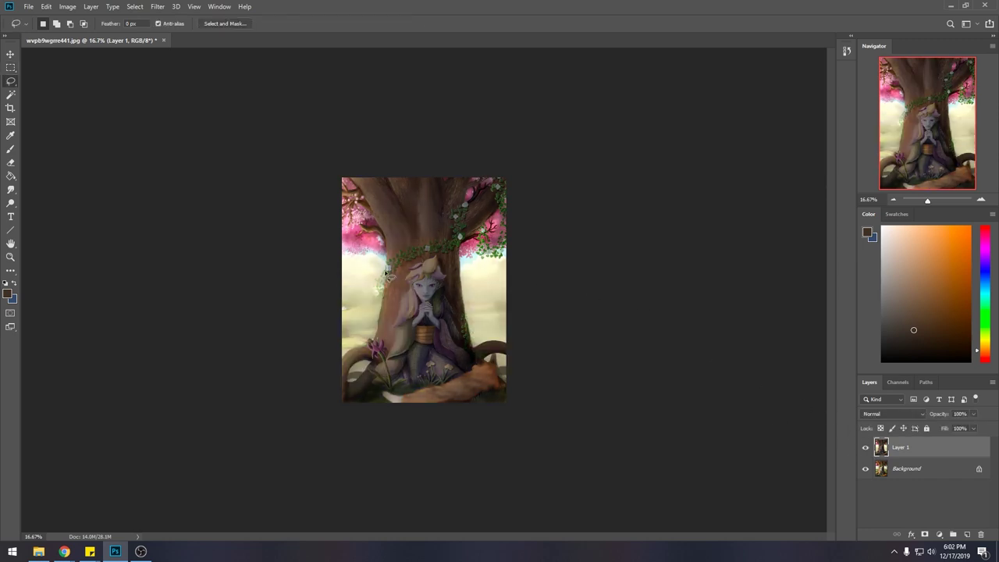
key("shift")
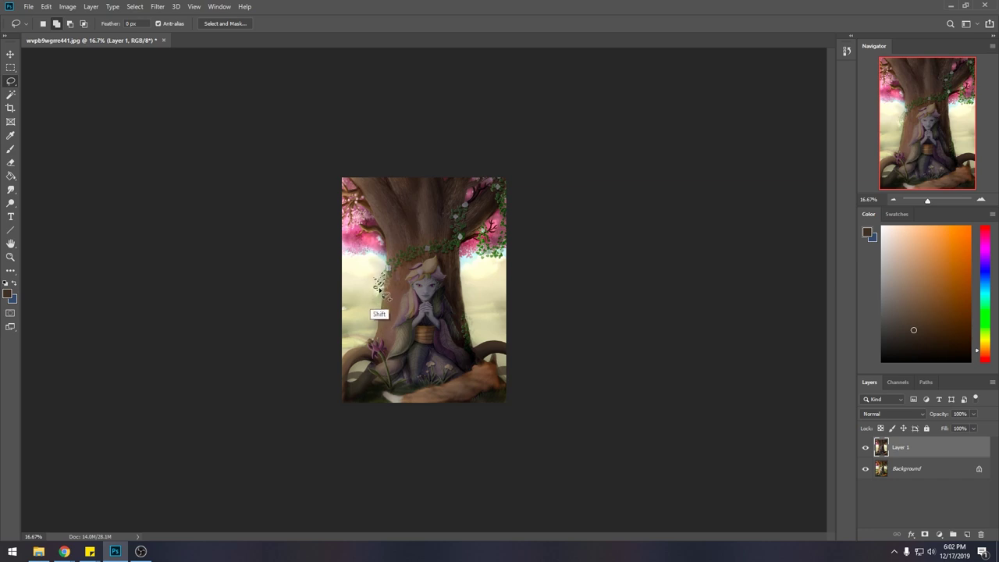
key("b")
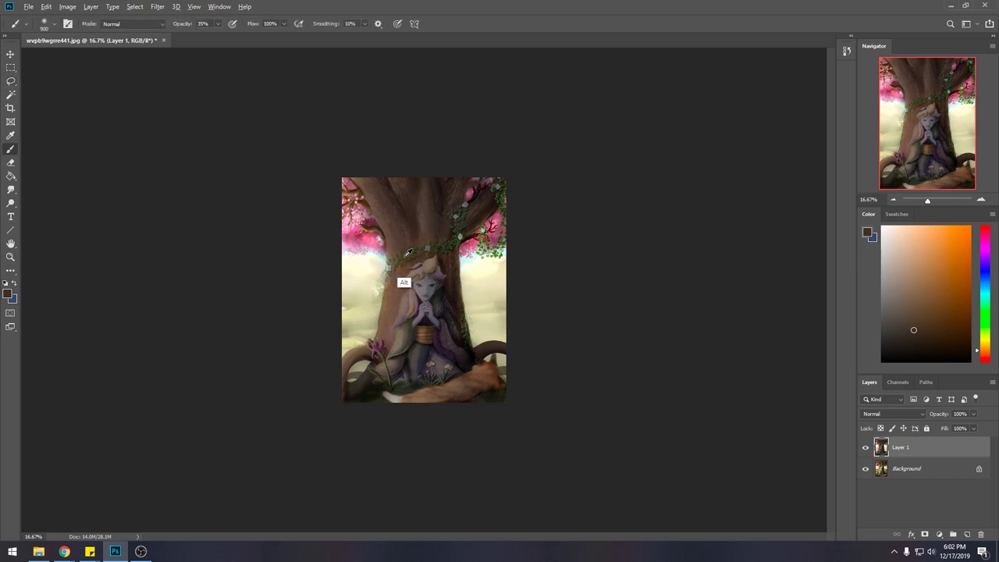
left_click(399, 259, "alt")
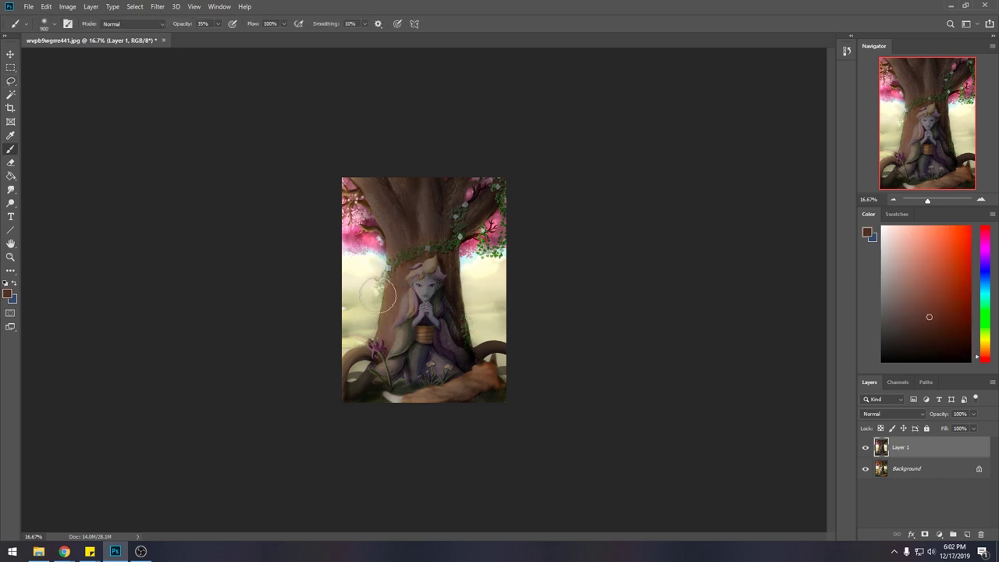
left_click(407, 248, "alt")
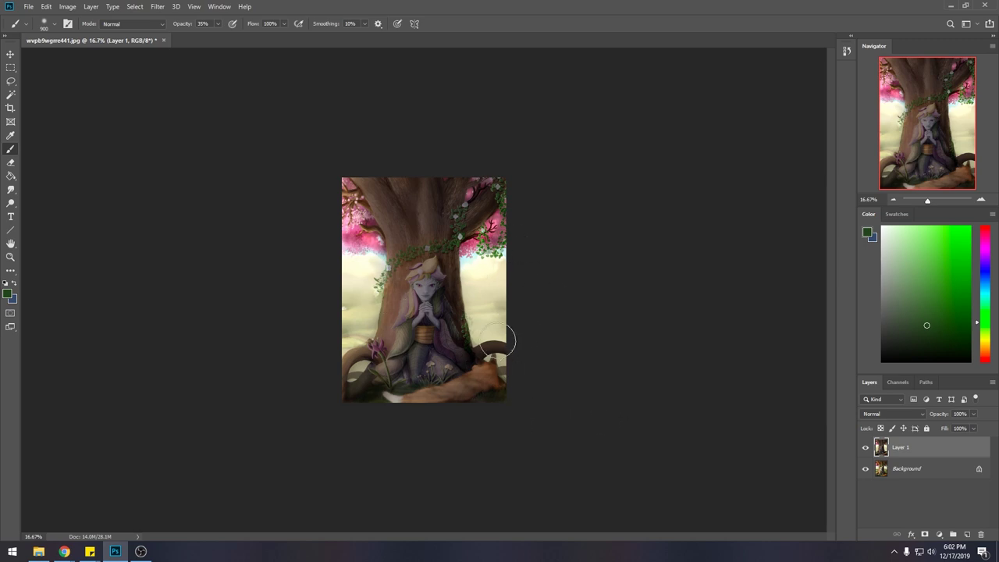
right_click(477, 290)
left_click(492, 288)
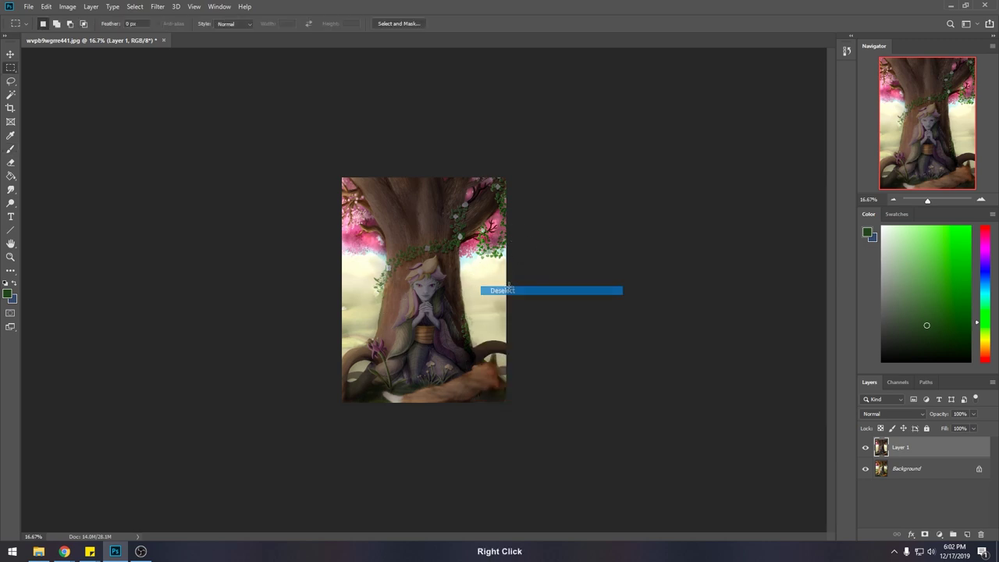
left_click(468, 259, "alt")
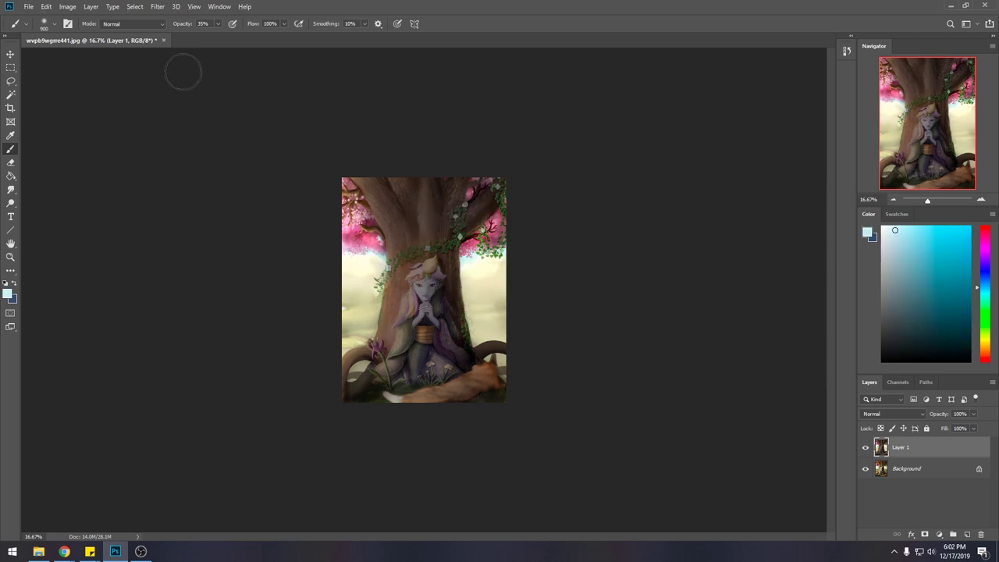
left_click(129, 25)
left_click(125, 279)
key("alt")
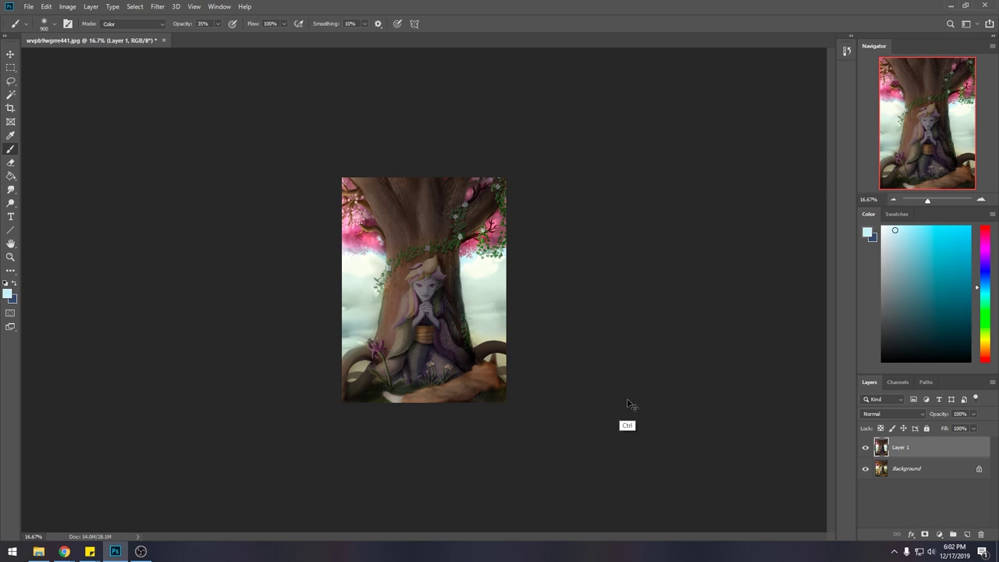
left_click(481, 269, "alt")
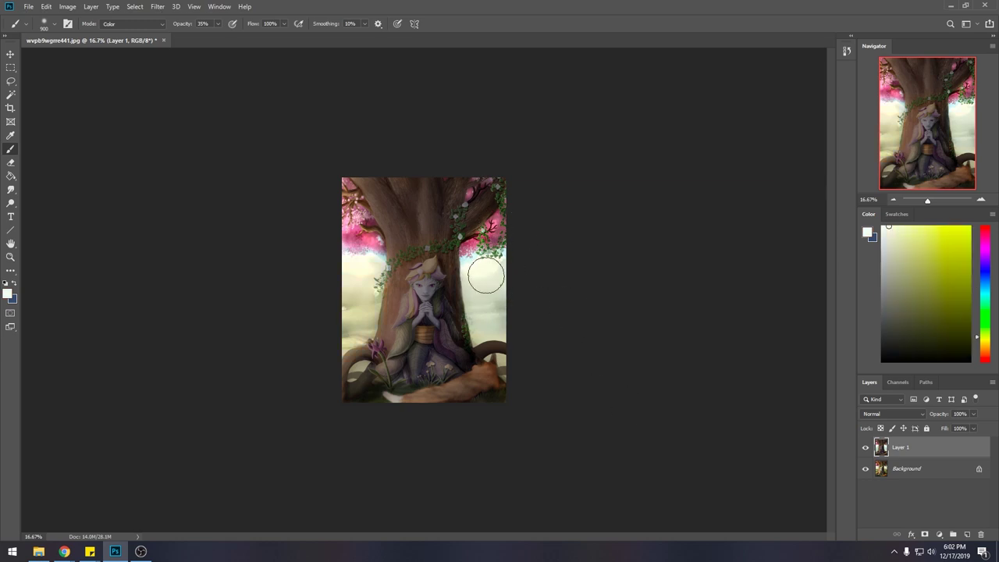
key("0")
mouse_move(484, 297)
left_mouse_down()
mouse_move(484, 307)
mouse_move(507, 306)
left_mouse_up()
mouse_move(358, 272)
left_mouse_down()
mouse_move(362, 308)
mouse_move(334, 342)
mouse_move(358, 256)
left_mouse_up()
key("ctrl+z")
key("ctrl+z")
key("l")
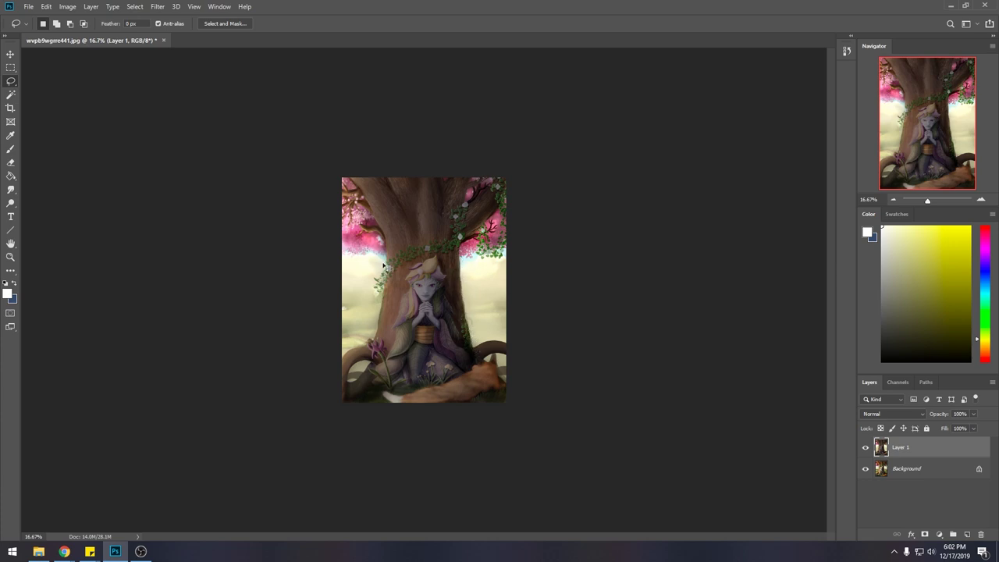
left_click(10, 94)
- Magic Wand the sky on both sides of the trunk, undo the spill, then deselect
left_click(490, 287, "shift")
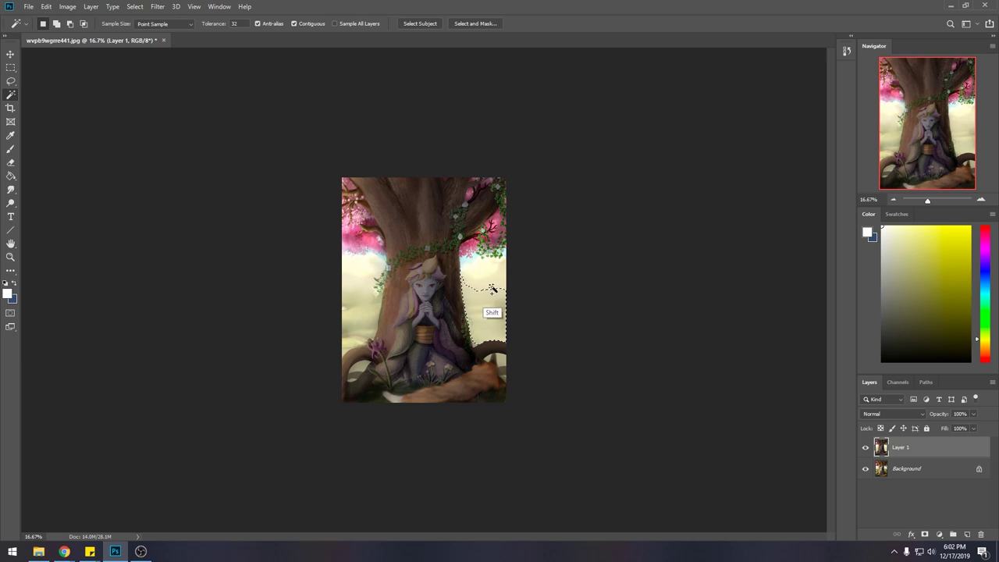
left_click(362, 323, "shift")
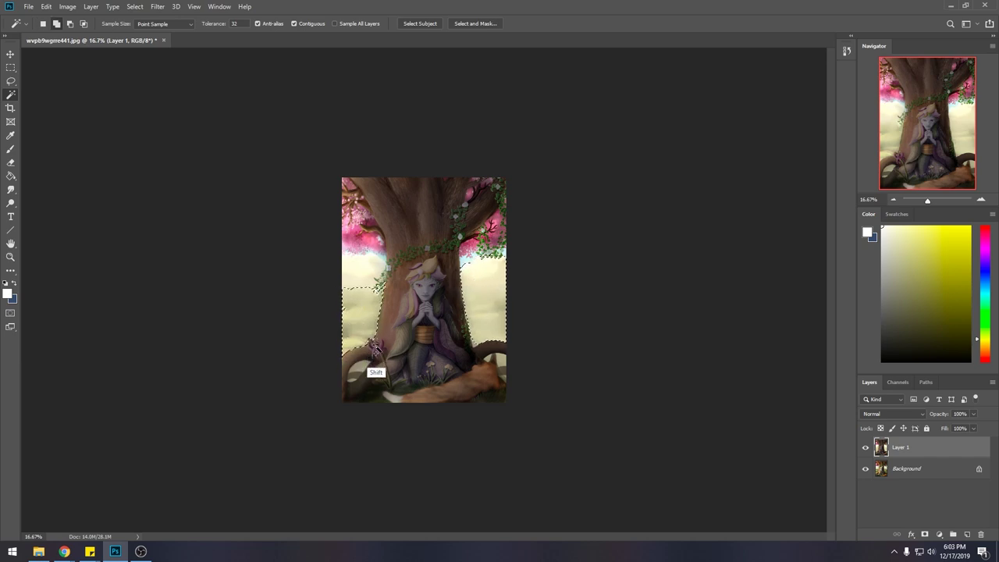
left_click(364, 282, "shift")
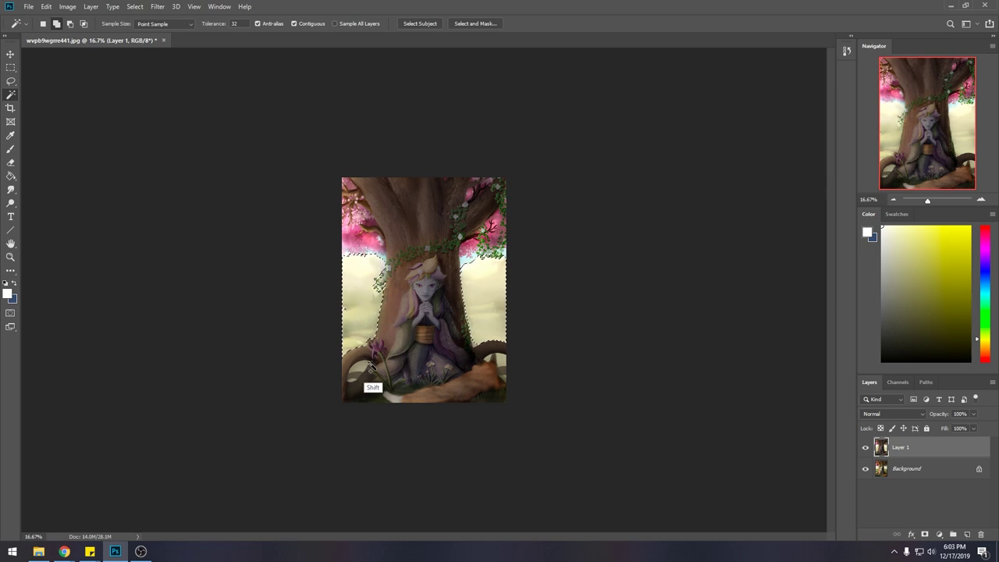
left_click(495, 358, "shift")
key("ctrl+z")
key("ctrl+shift+z")
key("ctrl+z")
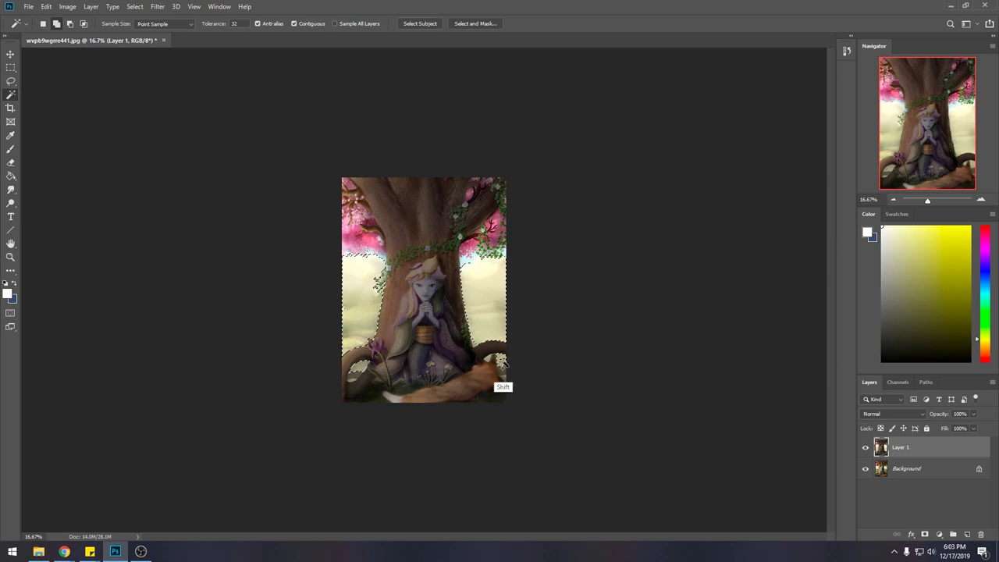
key("l")
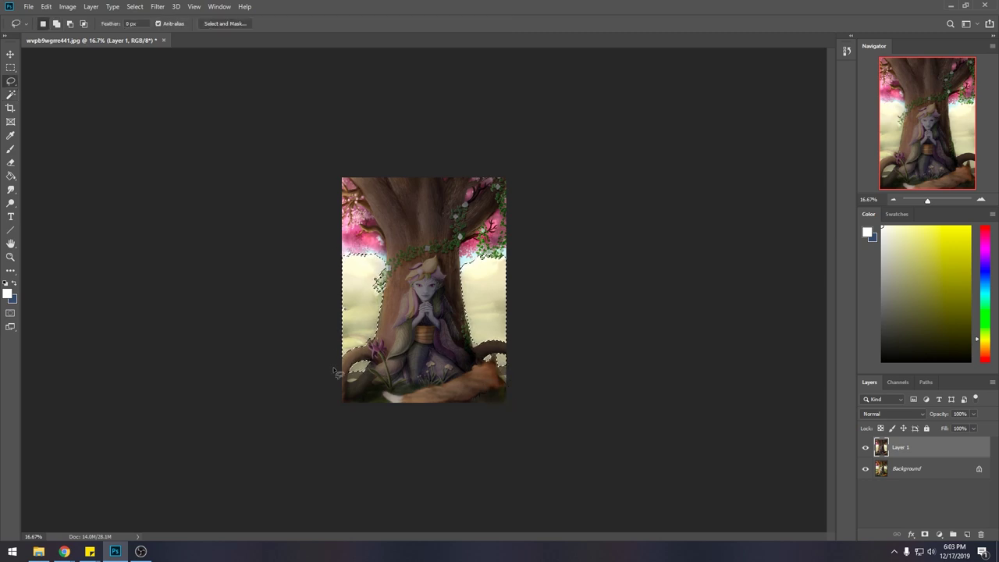
key("ctrl+d")
- With an enlarged Dodge brush at 8.33% zoom, lighten the trunk's right side
left_click(11, 202)
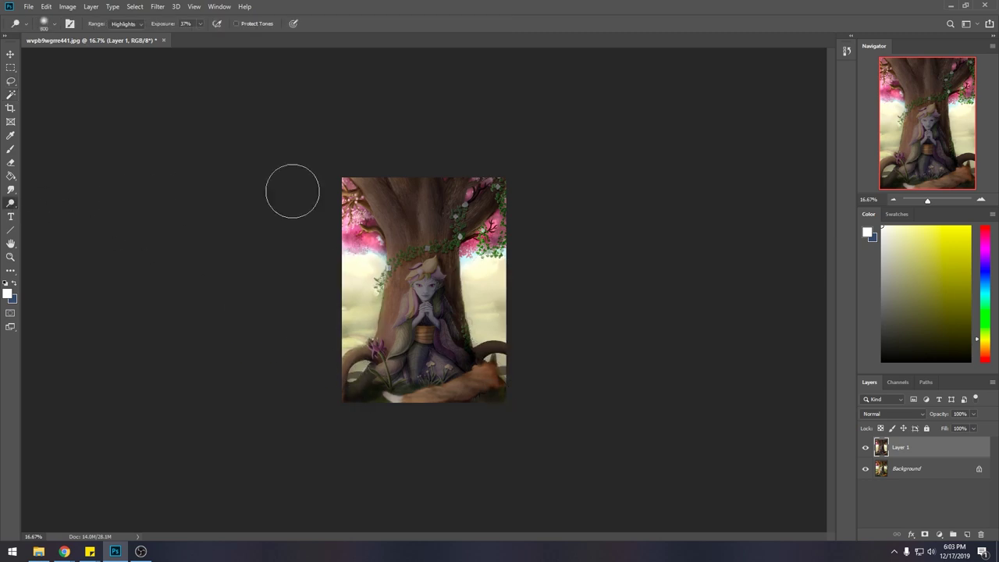
key("bracketright")
key("bracketright")
key("bracketright")
key("bracketright")
key("ctrl+minus")
key("ctrl+minus")
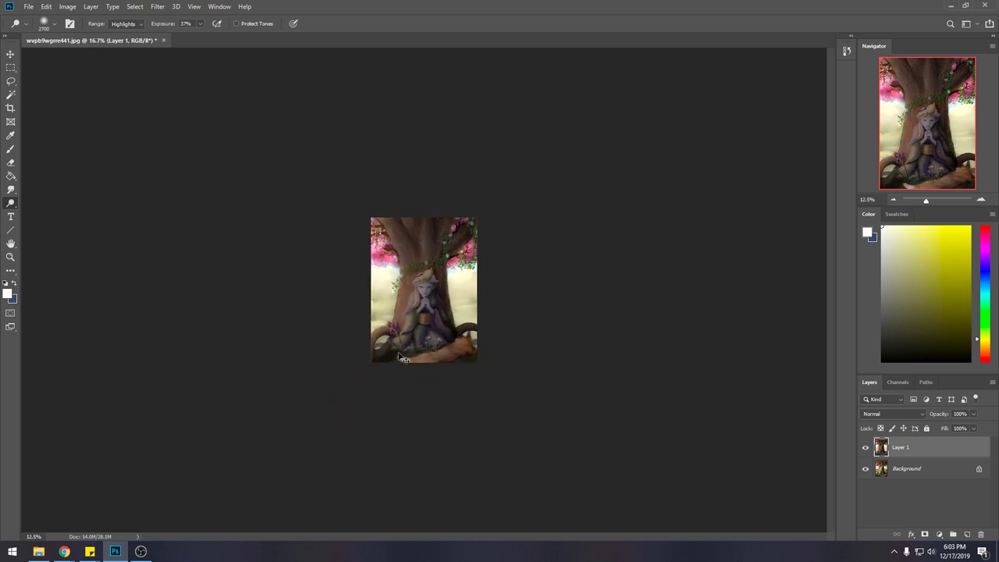
left_click_drag(461, 341, 474, 116)
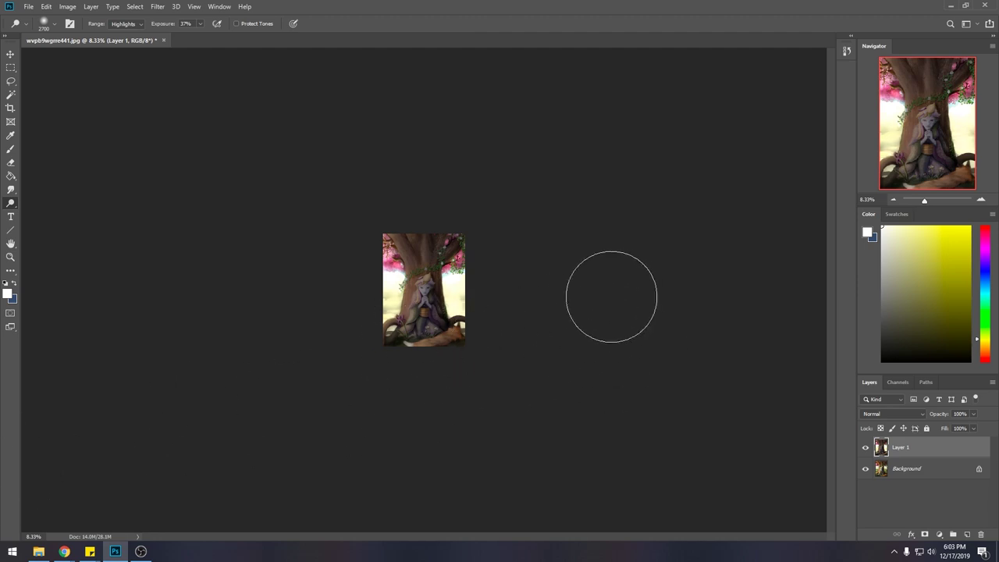
key("m")
right_click(424, 278)
left_click(449, 286)
- Dodge the top-left and top-right corners with an 800 brush, then zoom to 25%
key("o")
key("bracketleft")
key("bracketleft")
key("bracketleft")
key("bracketleft")
key("bracketleft")
key("bracketleft")
key("bracketleft")
key("bracketleft")
key("bracketleft")
key("bracketleft")
key("bracketleft")
key("bracketleft")
key("bracketleft")
key("bracketleft")
key("bracketleft")
left_click(390, 252)
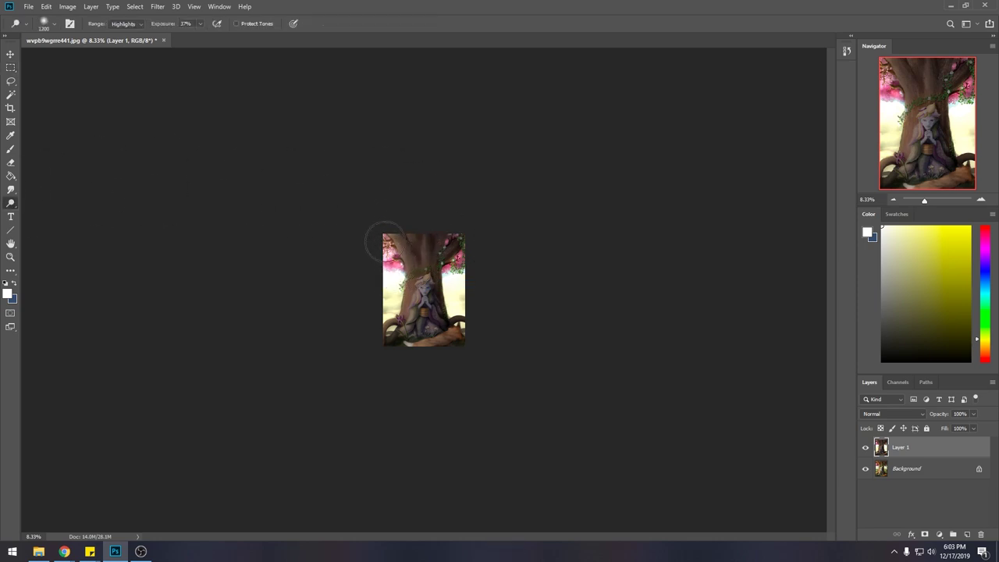
key("bracketleft")
key("bracketleft")
key("bracketleft")
key("bracketleft")
key("ctrl+z")
left_click(389, 252)
left_click(467, 251)
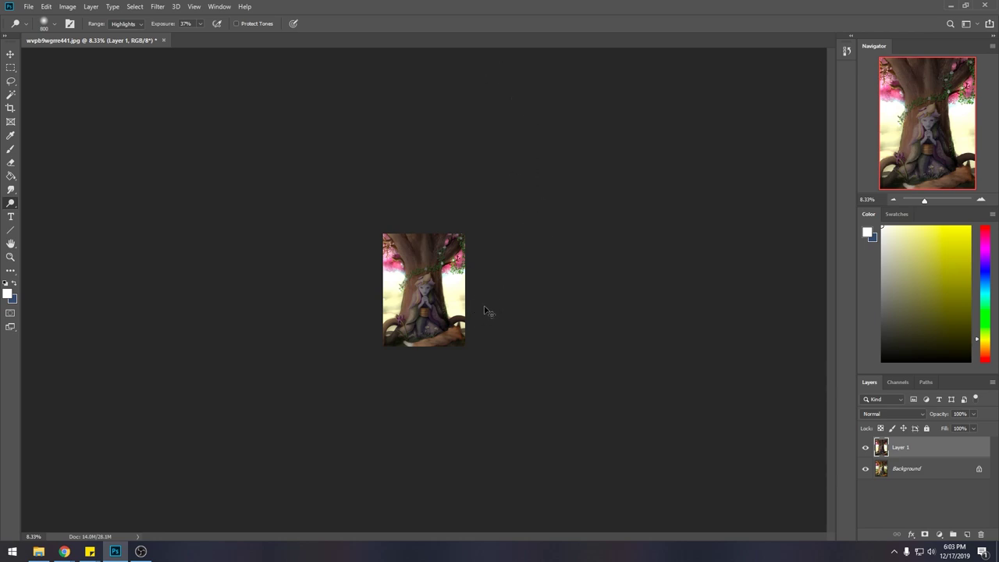
key("ctrl+plus")
key("ctrl+plus")
key("ctrl+plus")
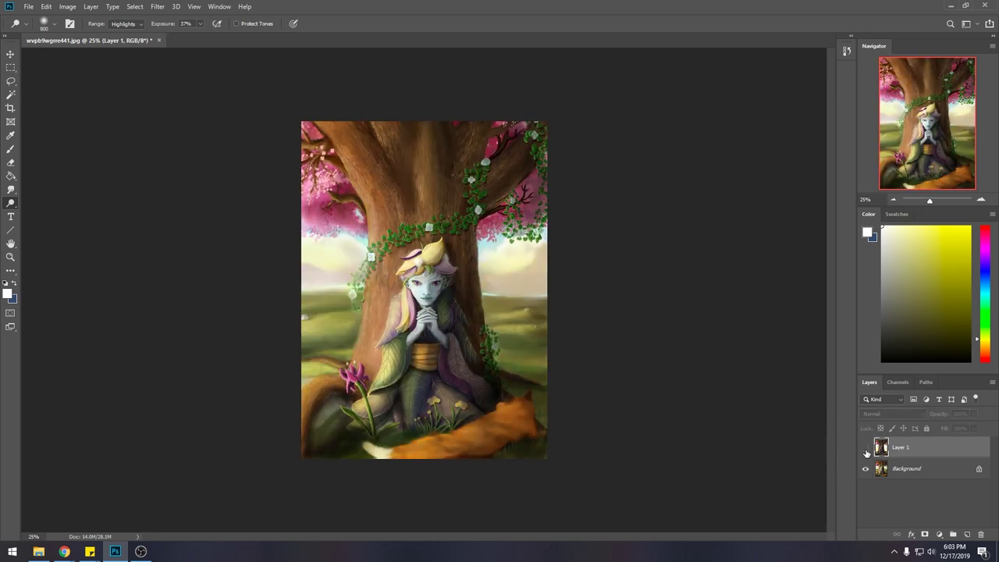
- Toggle Layer 1's visibility several times to compare, then create an empty Layer 2
left_click(866, 448)
left_click(866, 448)
left_click(866, 448)
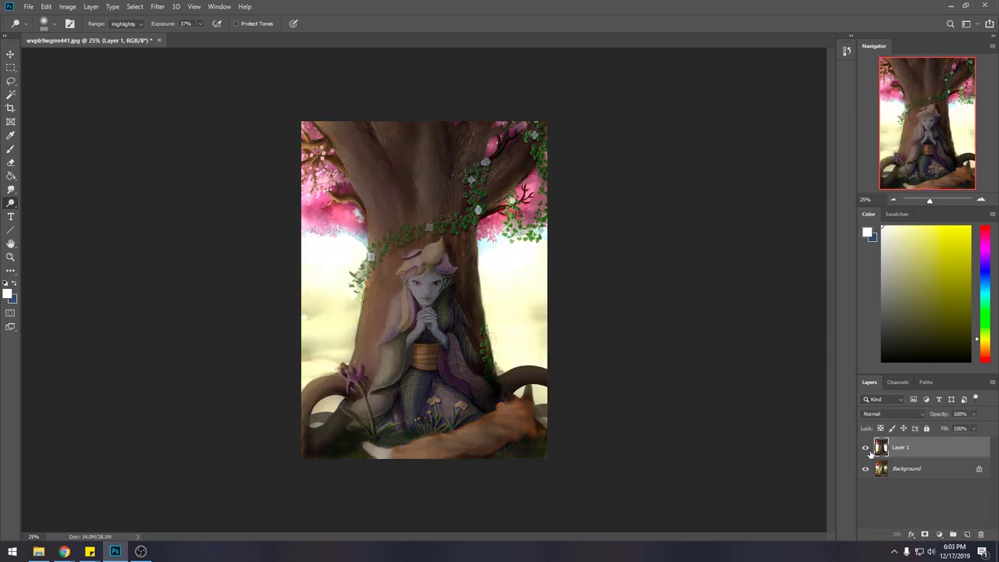
left_click(866, 448)
left_click(866, 448)
left_click(866, 448)
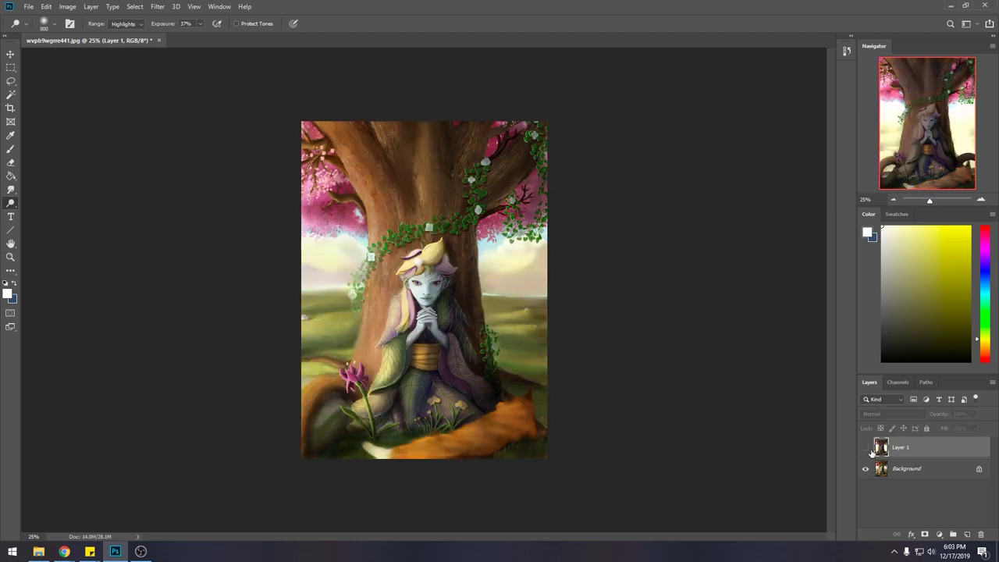
left_click(867, 448)
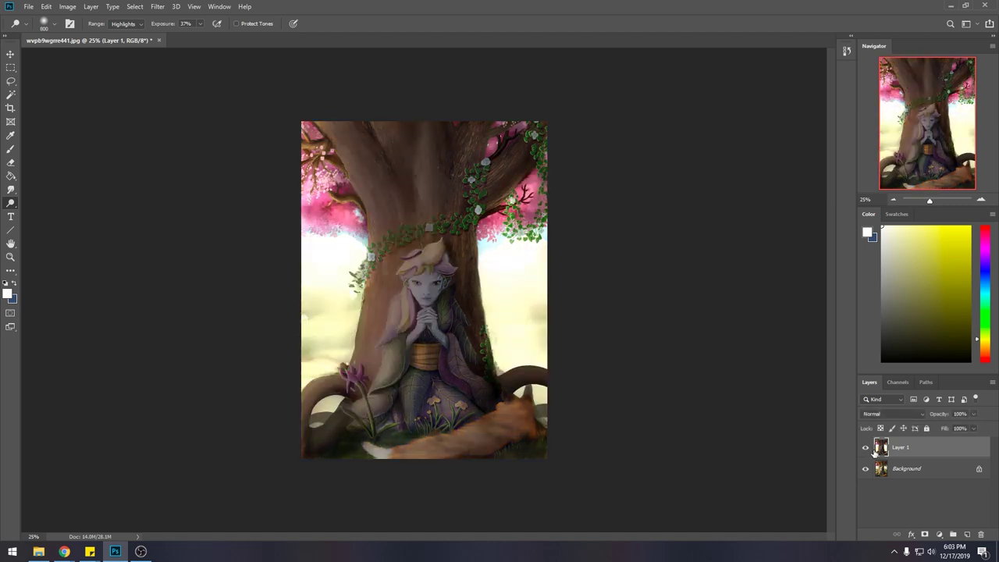
left_click(967, 535)
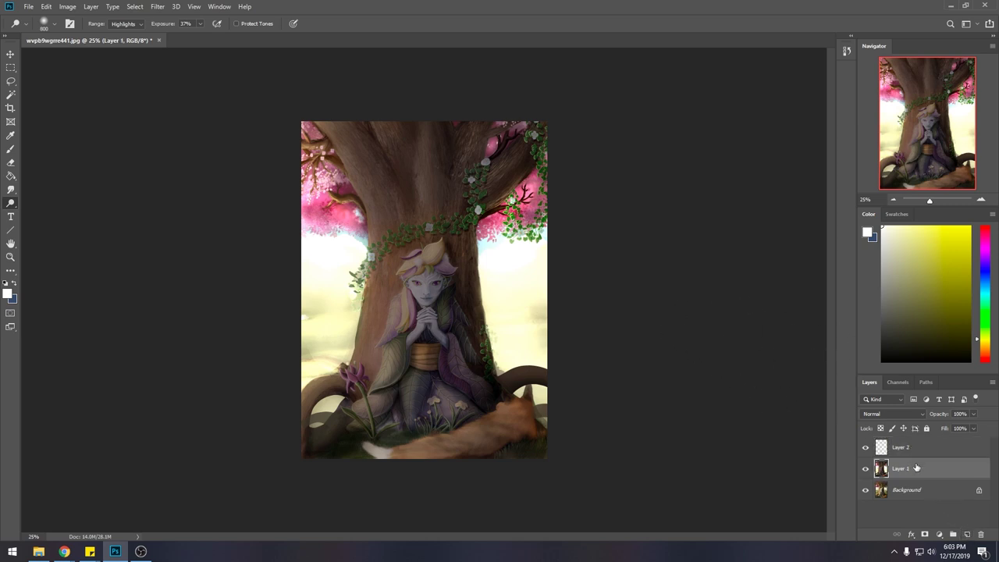
- Lower Layer 1's Fill to 89% and toggle its visibility to compare
key("b")
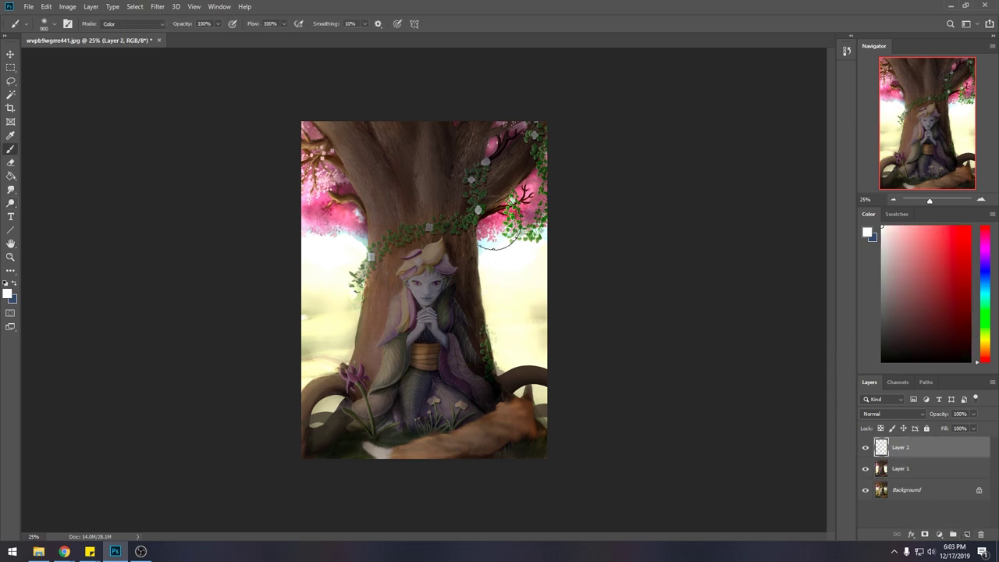
key("bracketleft")
key("bracketleft")
key("bracketleft")
key("bracketleft")
key("bracketleft")
key("bracketleft")
key("bracketleft")
key("bracketleft")
key("bracketleft")
key("bracketleft")
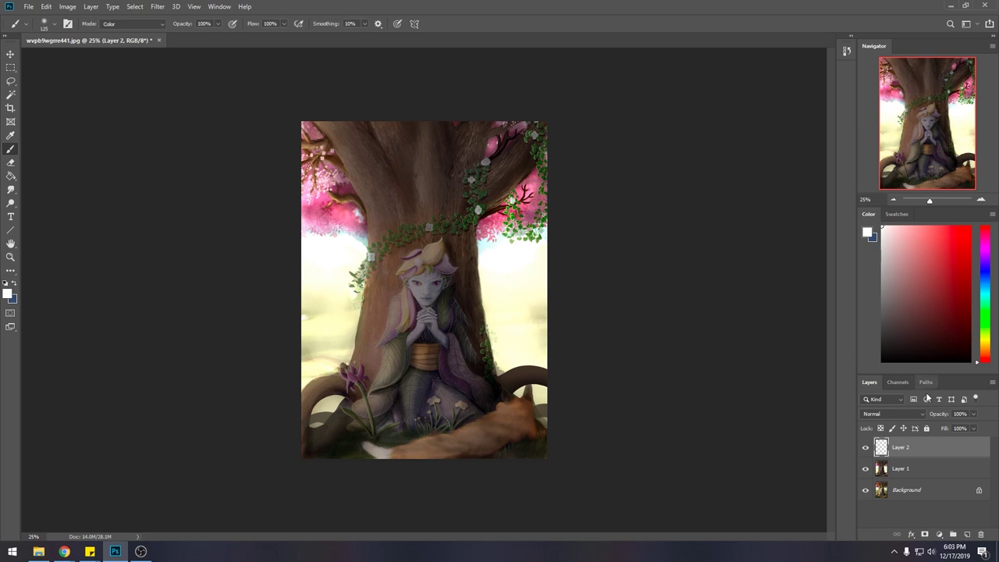
left_click(912, 469)
left_click(973, 428)
left_click_drag(979, 442, 970, 444)
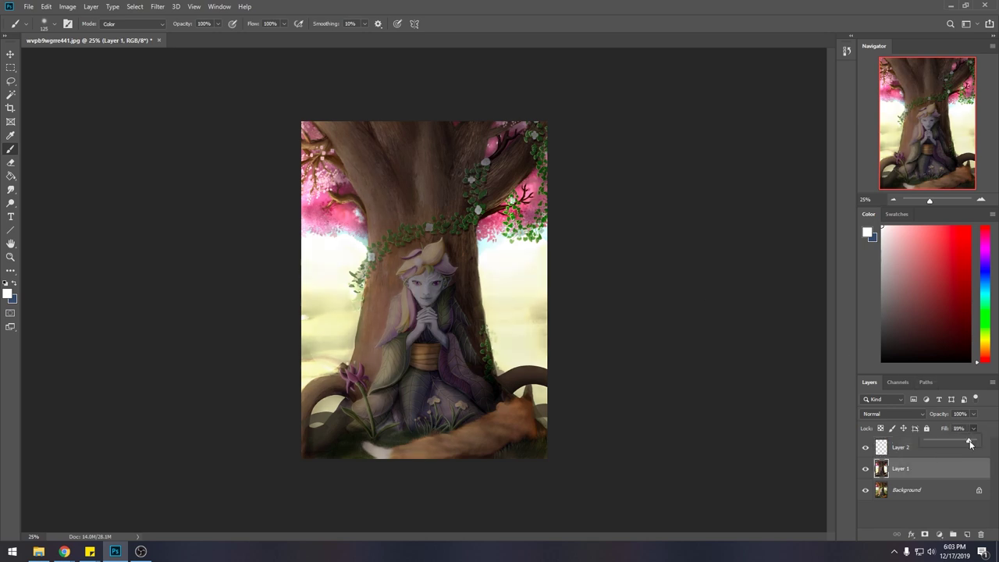
left_click(864, 469)
left_click(865, 469)
- Select Layer 2 and set the brush to 28% opacity in Normal mode
left_click(930, 452)
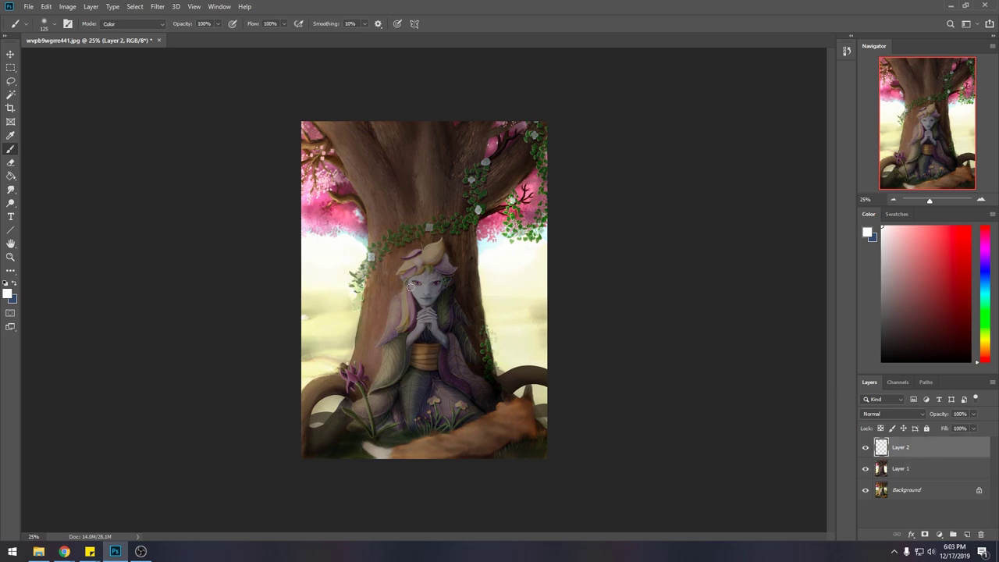
left_click_drag(218, 23, 180, 38)
left_click(135, 29)
left_click(135, 32)
- Zoom to 50% on the face and erase a small stray mark on the upper hair
key("ctrl+plus")
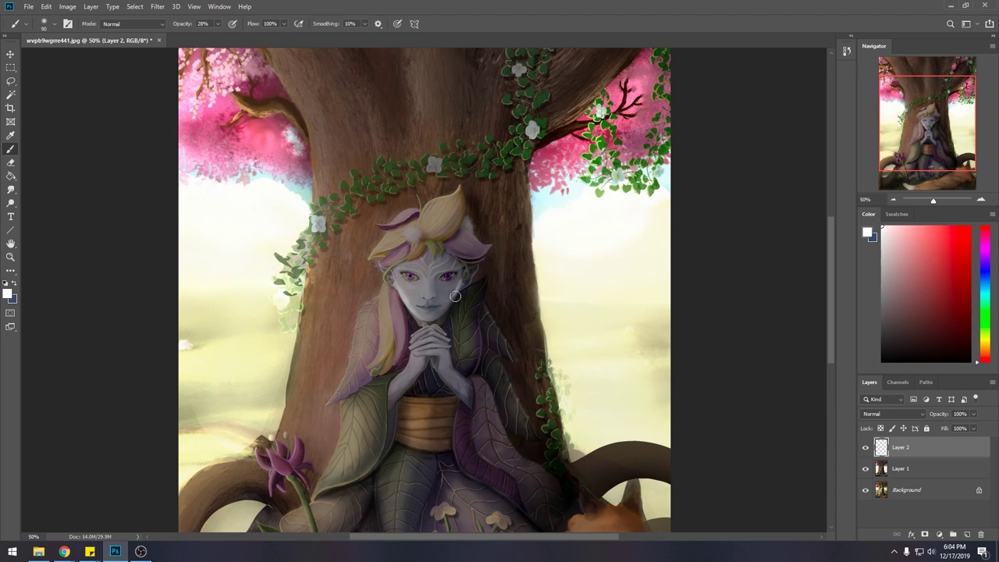
key("bracketright")
key("bracketleft")
key("bracketleft")
key("bracketleft")
key("bracketleft")
key("bracketleft")
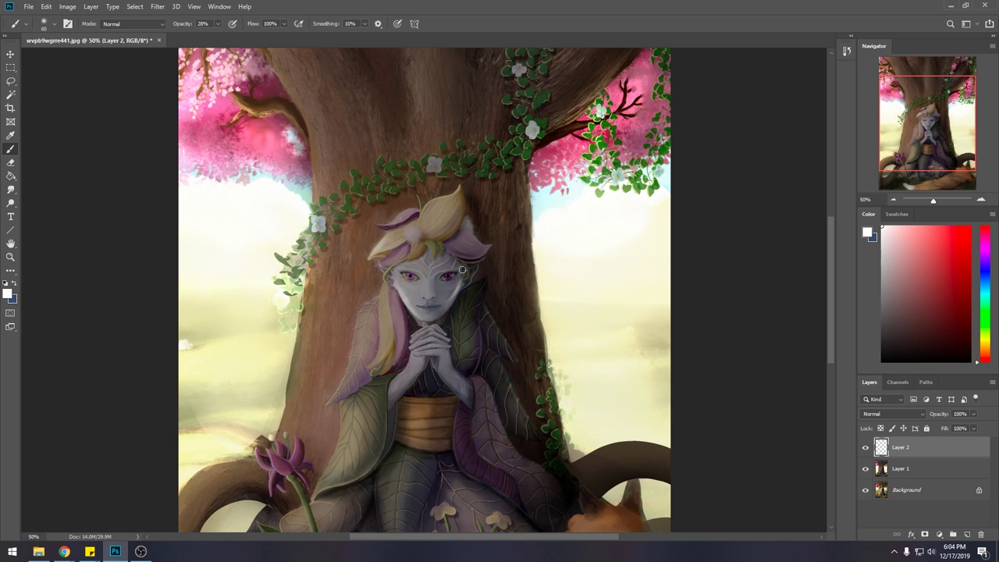
key("e")
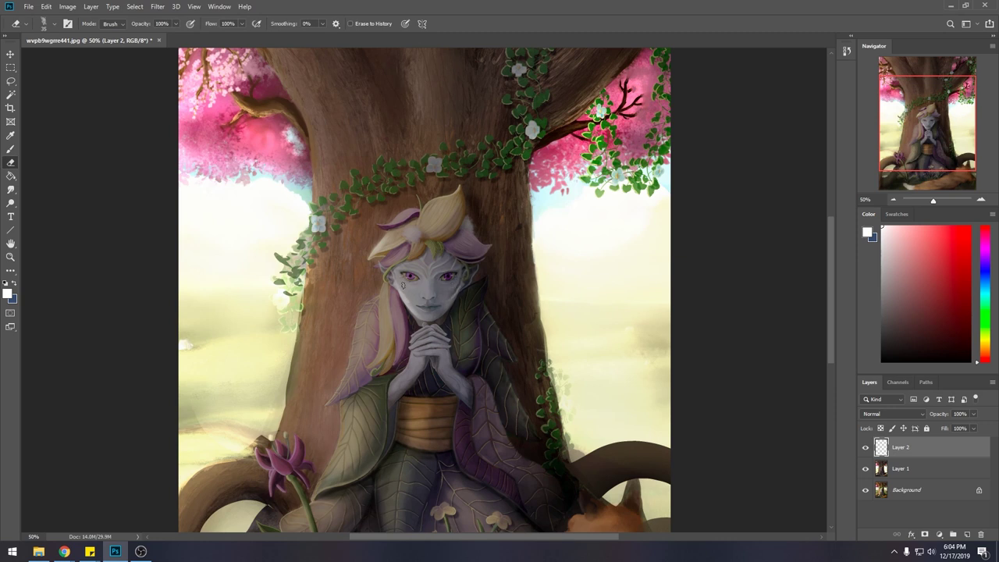
mouse_move(402, 221)
left_mouse_down()
mouse_move(384, 224)
mouse_move(398, 228)
left_mouse_up()
- Touch up the face highlights with a 125 px white brush, erasing where needed
scroll(478, 254, "down", 2)
key("b")
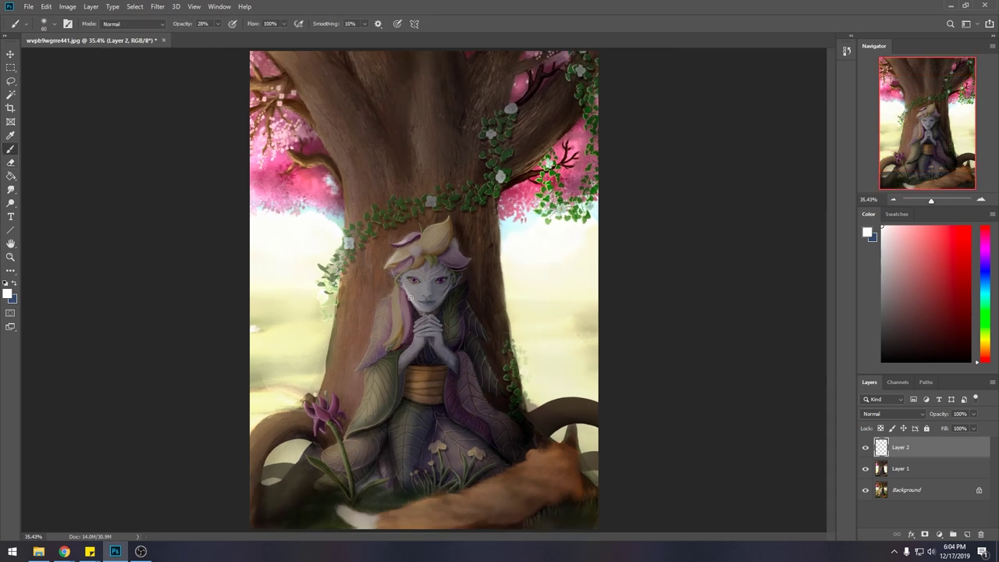
key("bracketright")
key("bracketright")
key("e")
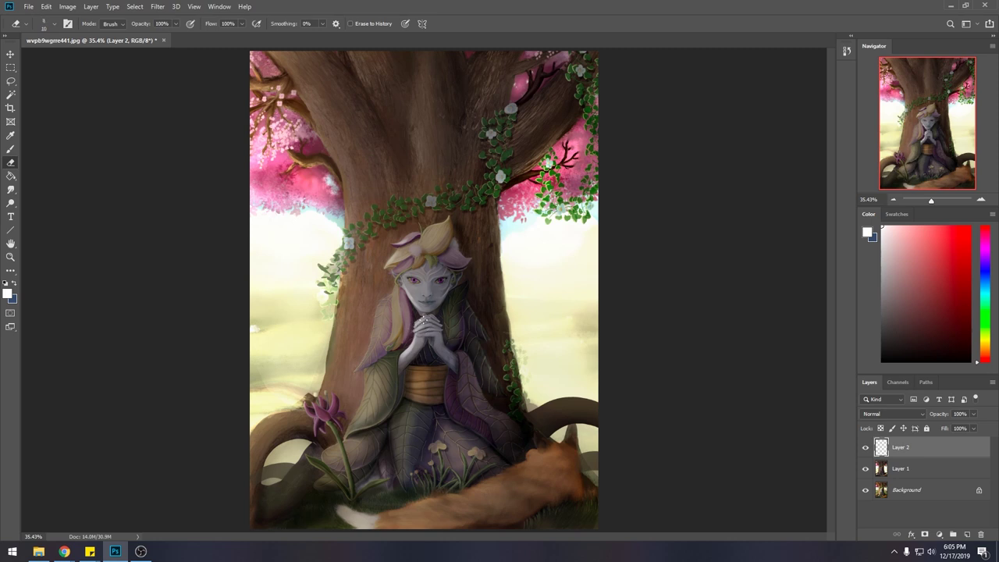
key("b")
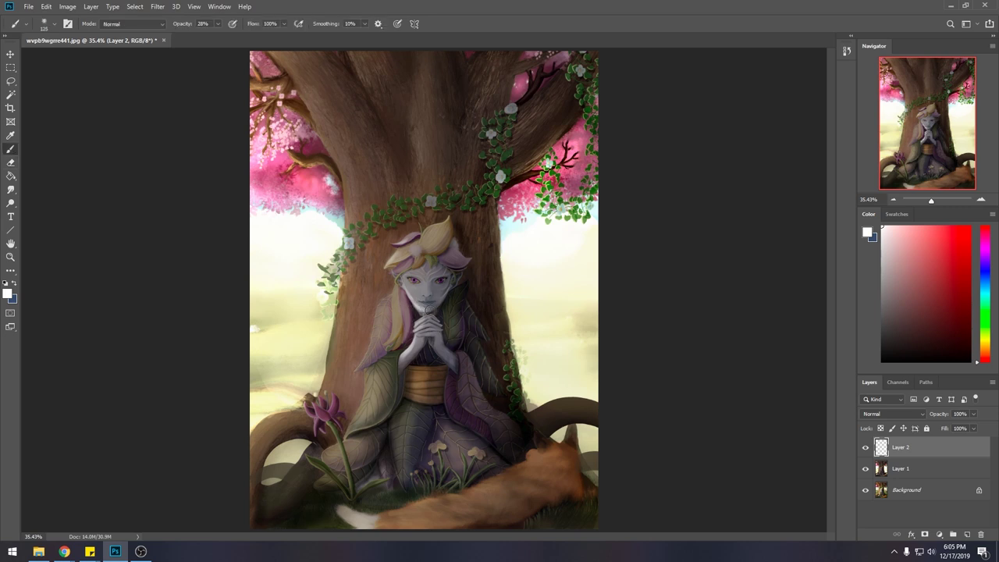
key("e")
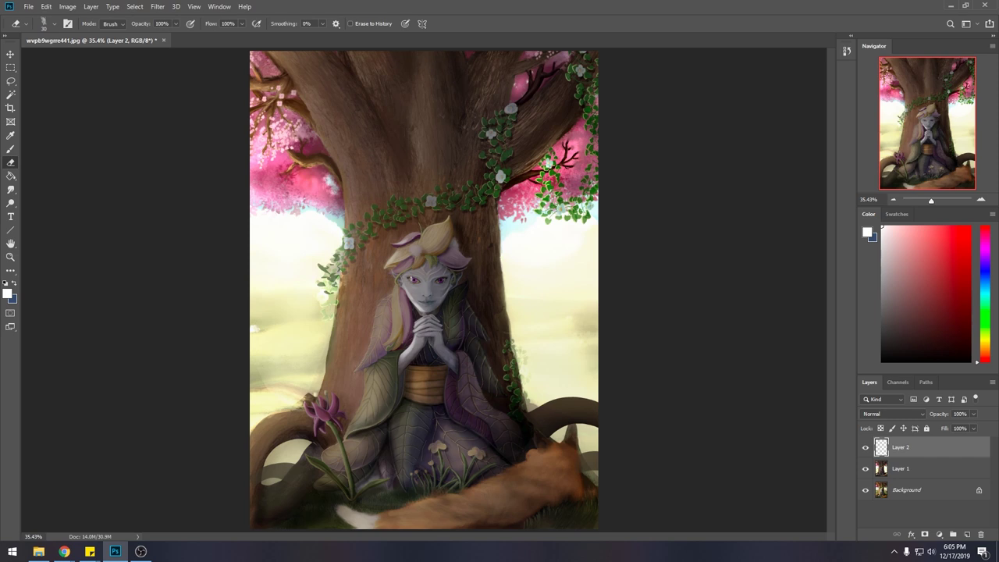
- Keep refining with the brush at 400 then about 250 px, then view the whole painting
key("b")
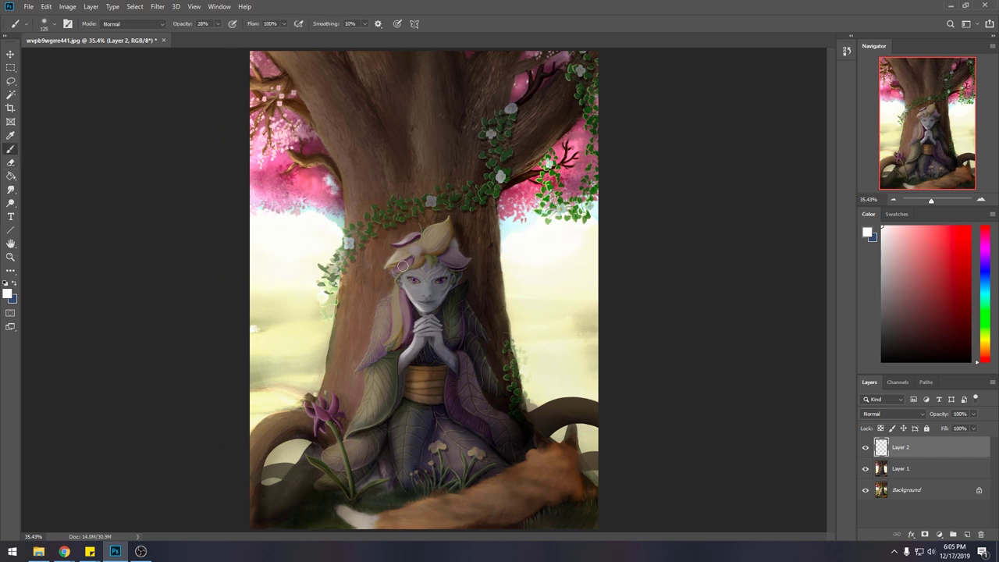
key("bracketright")
key("e")
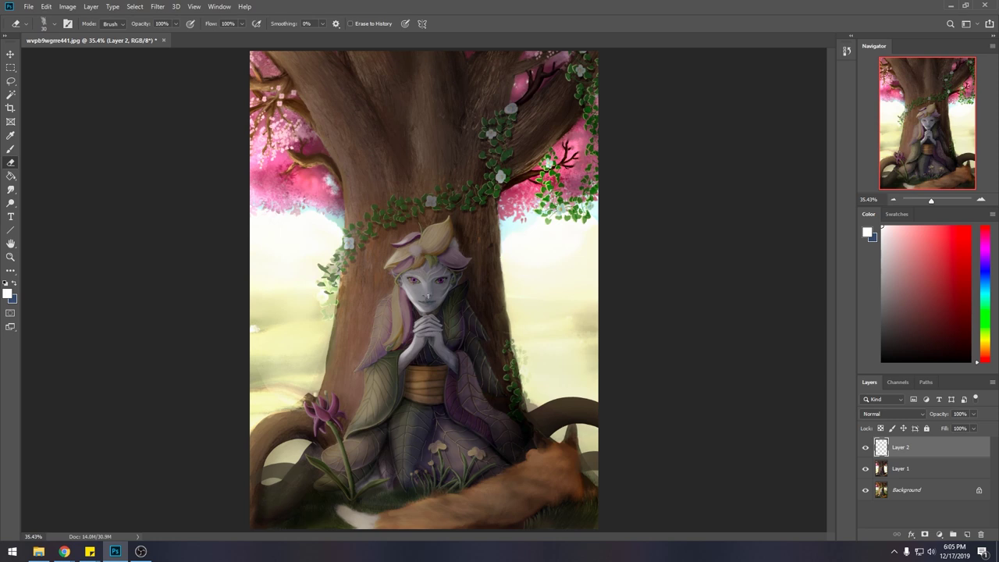
key("b")
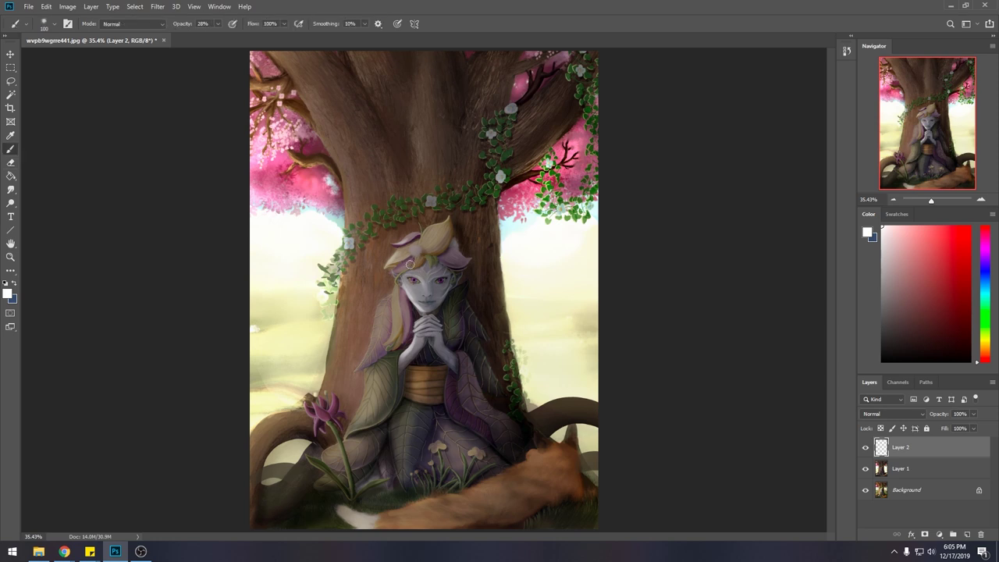
key("bracketright")
key("bracketright")
key("bracketright")
key("bracketright")
key("bracketright")
key("ctrl+minus")
key("ctrl+minus")
key("ctrl+minus")
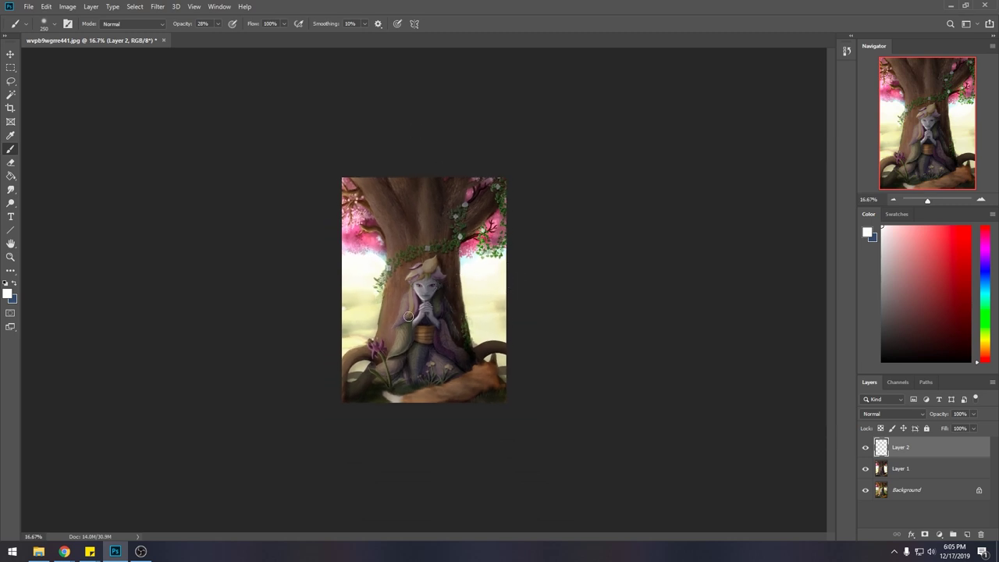
key("e")
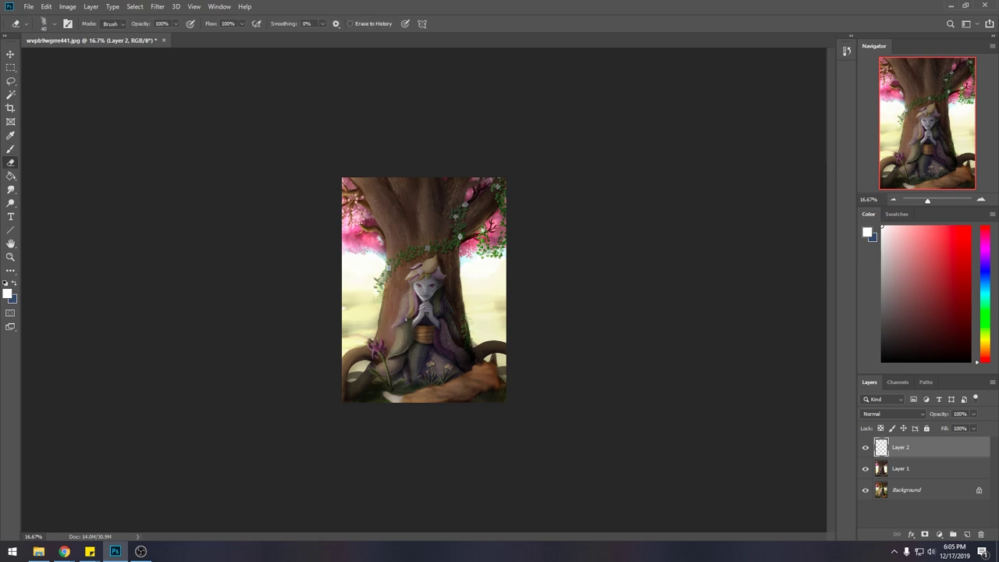
left_click_drag(864, 468, 865, 447)
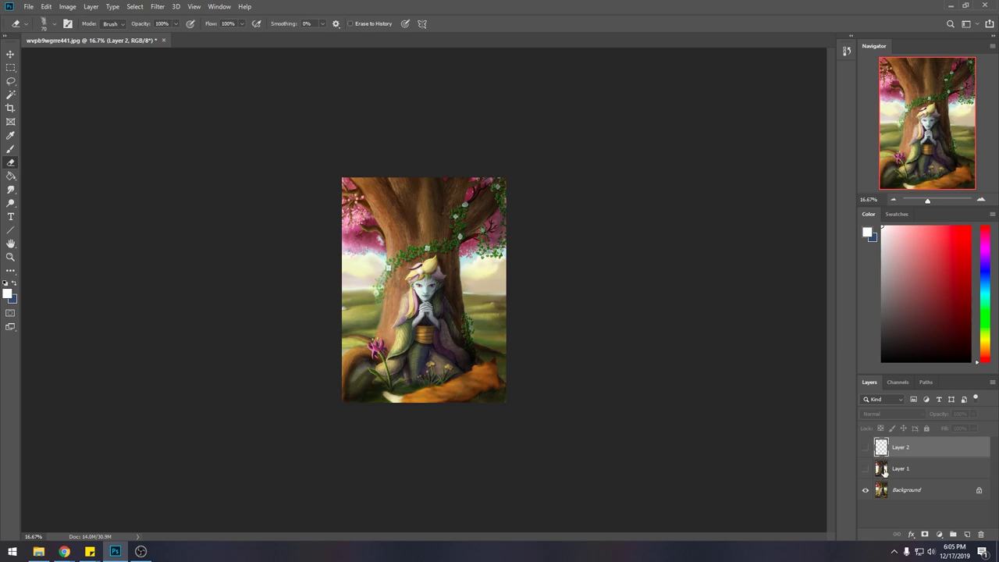
left_click(865, 469)
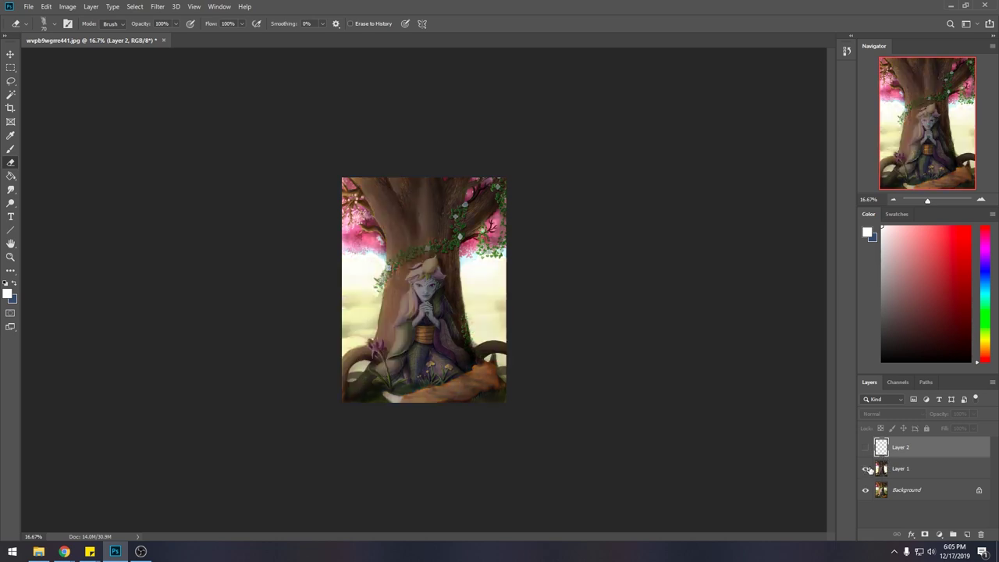
left_click(865, 447)
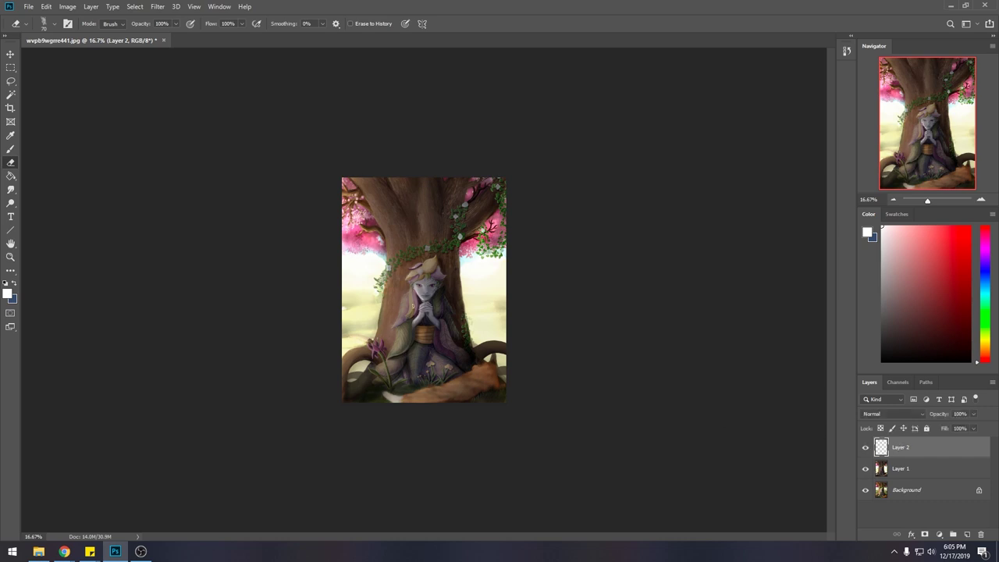
key("b")
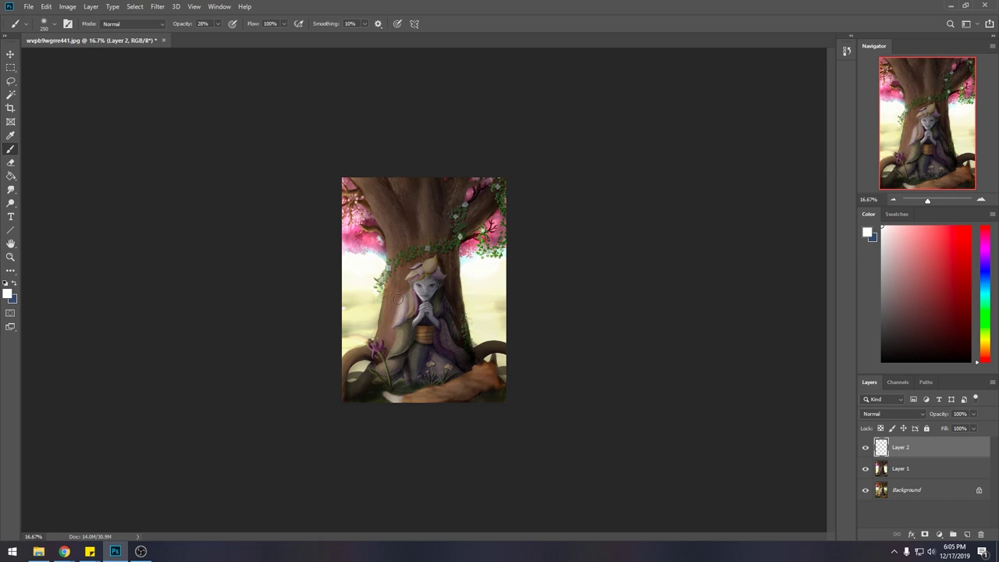
key("e")
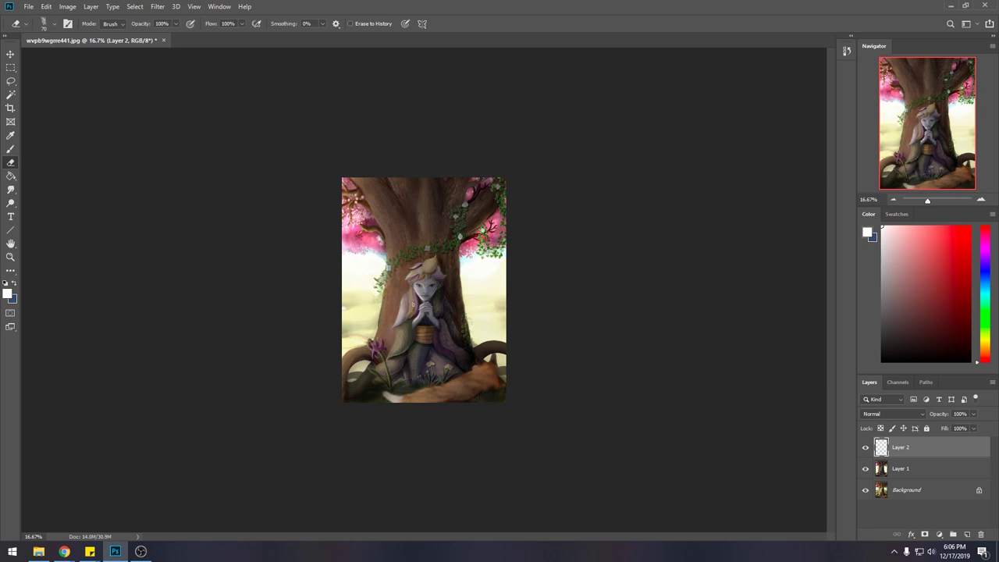
key("b")
key("bracketright")
key("bracketright")
key("bracketright")
key("bracketright")
left_click_drag(390, 353, 401, 345)
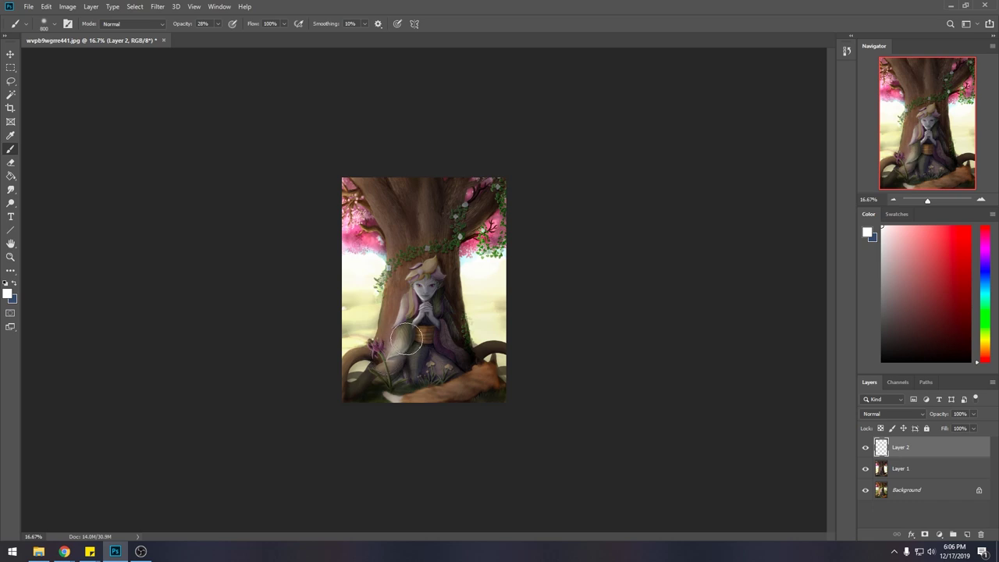
key("ctrl+z")
key("e")
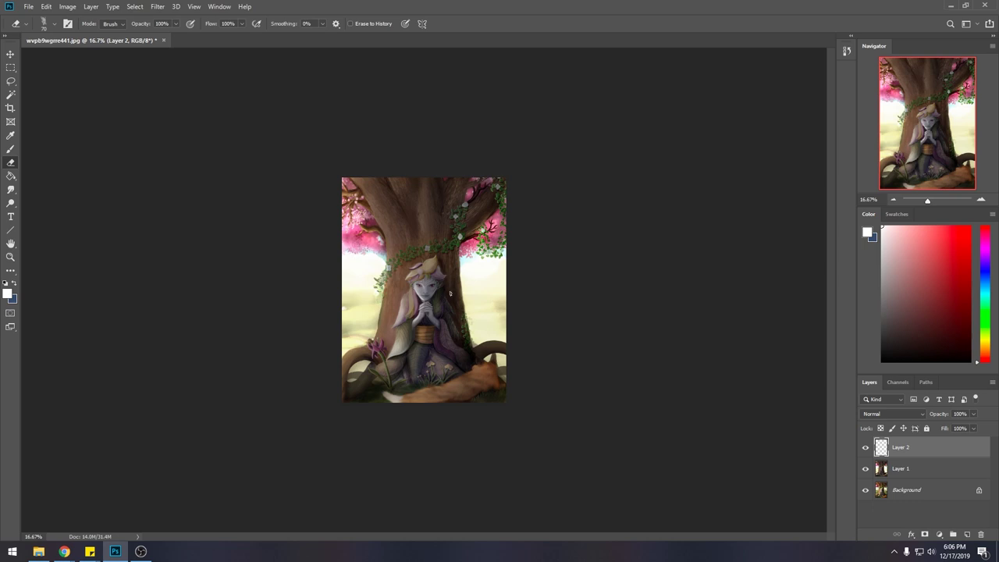
- Add empty Layer 3 above Layer 2 and sample the blossom pink as the brush colour
key("b")
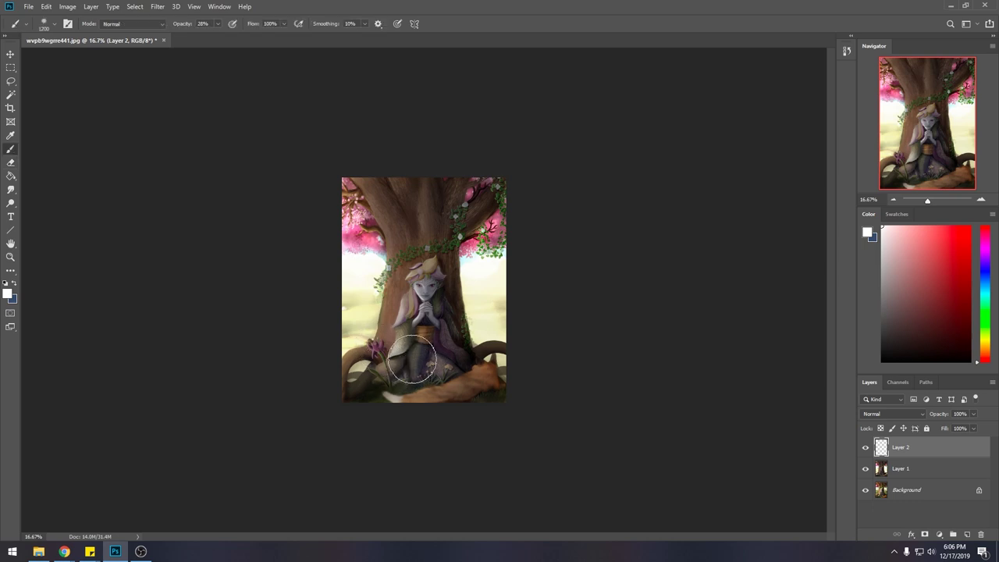
key("e")
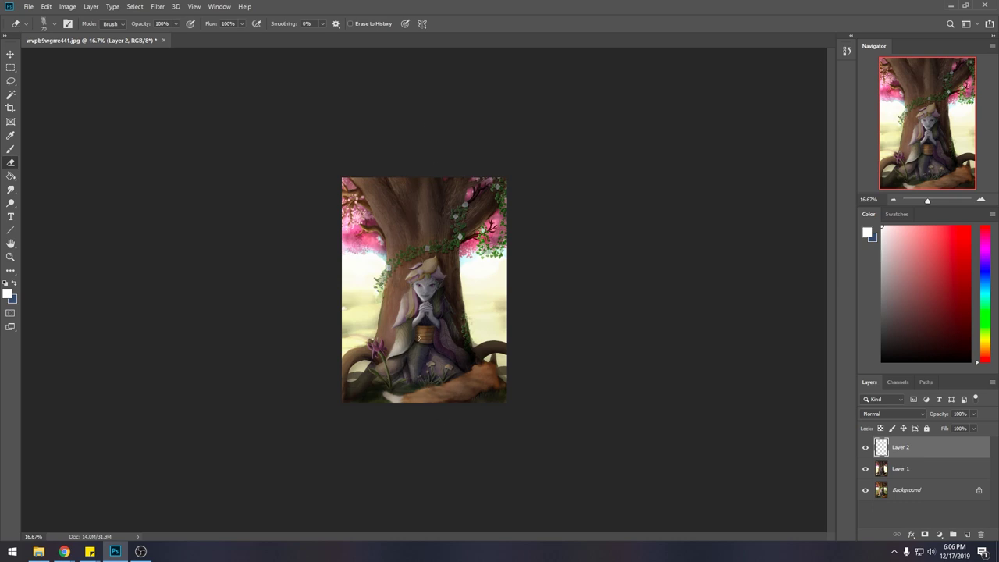
left_click(969, 535)
key("b")
left_click(497, 217, "alt")
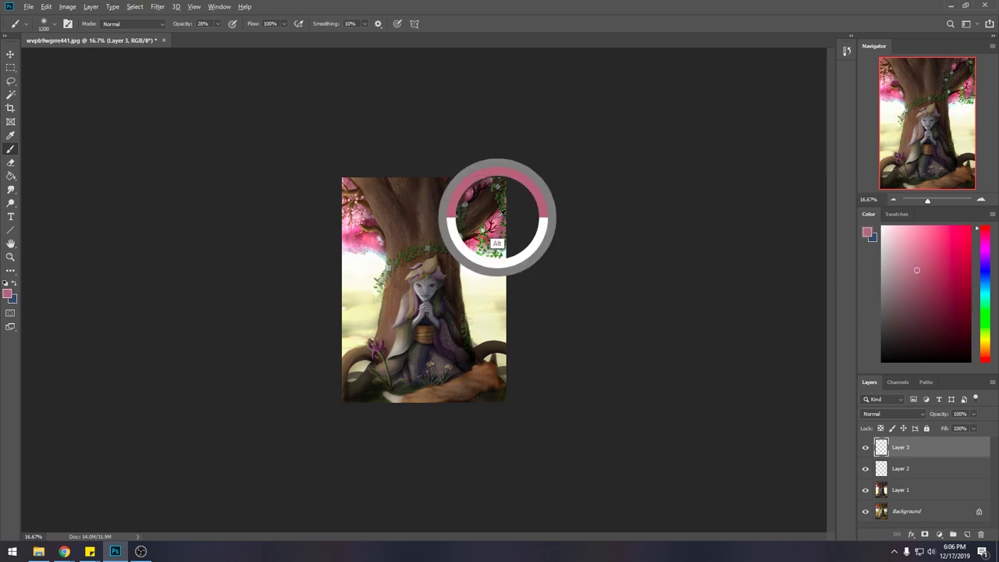
- Set the brush to 10% opacity in Color mode and select Layer 1
left_click(219, 24)
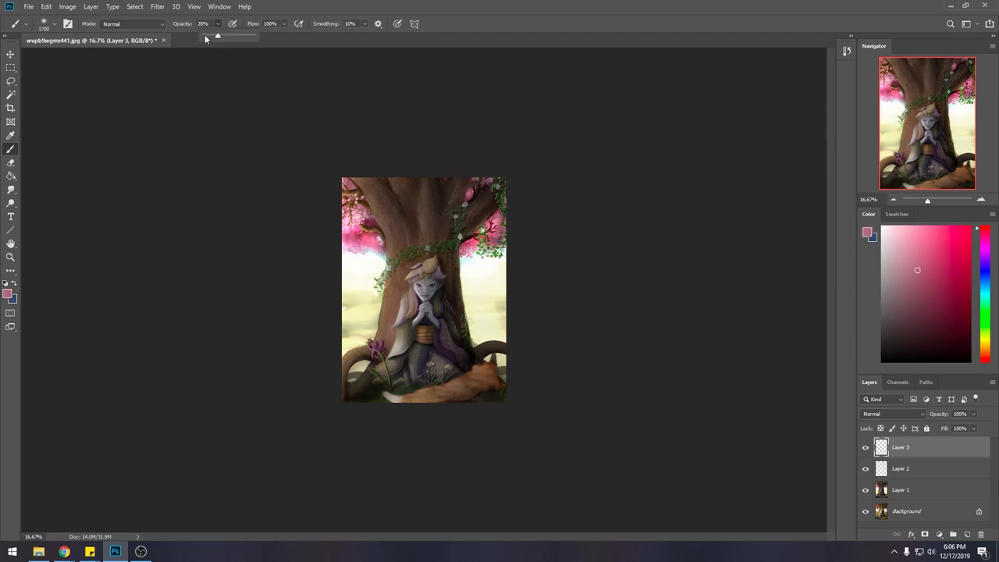
left_click_drag(210, 37, 208, 37)
key("bracketright")
key("bracketright")
key("bracketright")
key("bracketright")
key("bracketright")
key("bracketright")
key("bracketright")
key("bracketright")
key("bracketright")
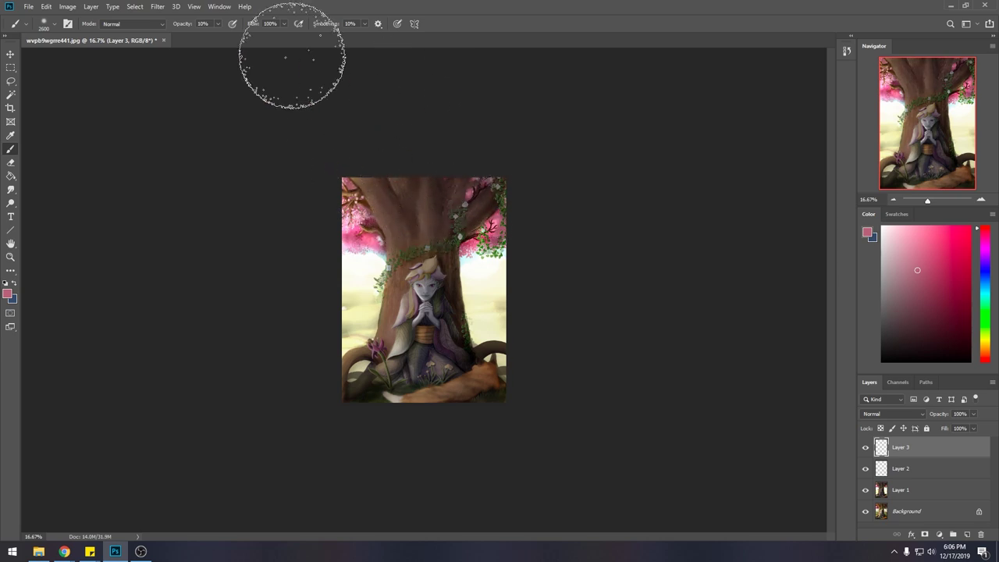
left_click(158, 28)
left_click(129, 278)
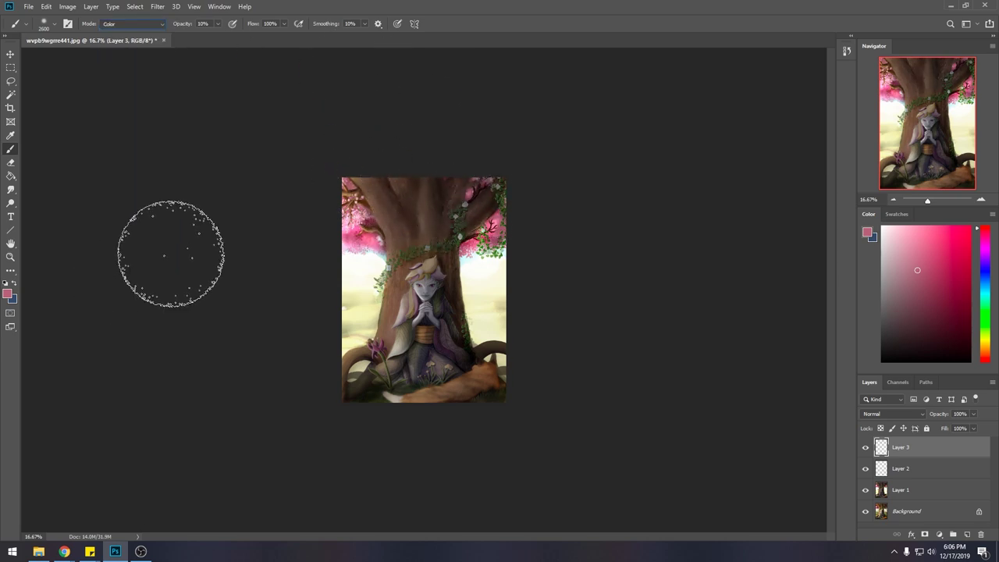
left_click(910, 492)
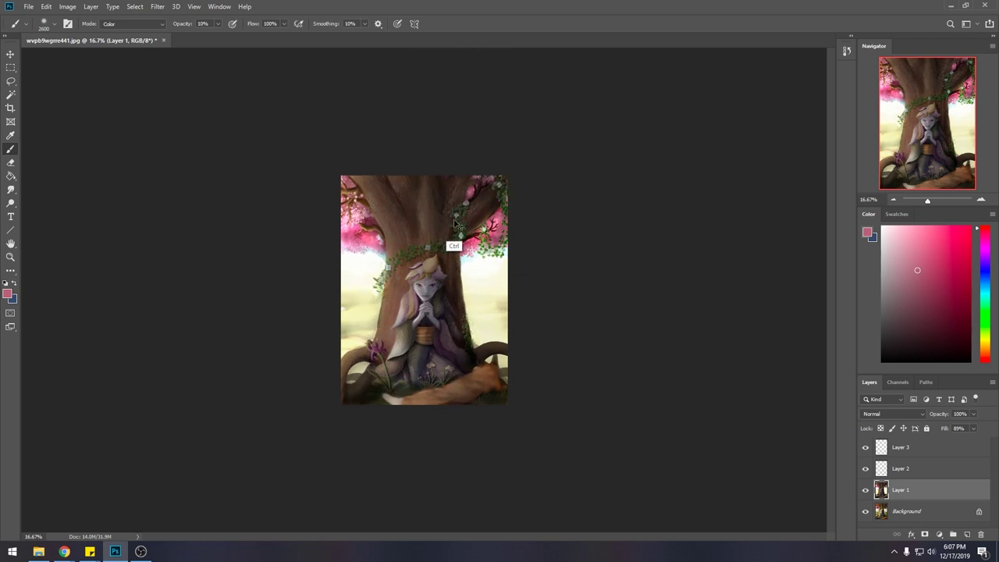
- Raise the brush opacity to 36% with a 200 brush size
key("ctrl+plus")
key("ctrl+plus")
key("ctrl+plus")
key("bracketleft")
key("bracketleft")
key("bracketleft")
key("bracketleft")
key("bracketleft")
key("bracketleft")
key("bracketleft")
key("bracketleft")
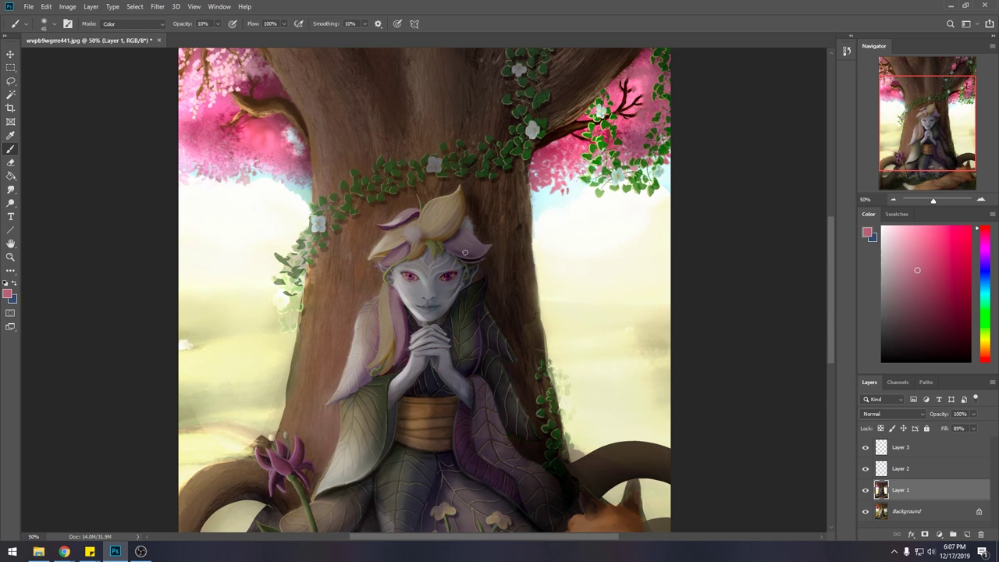
left_click(218, 24)
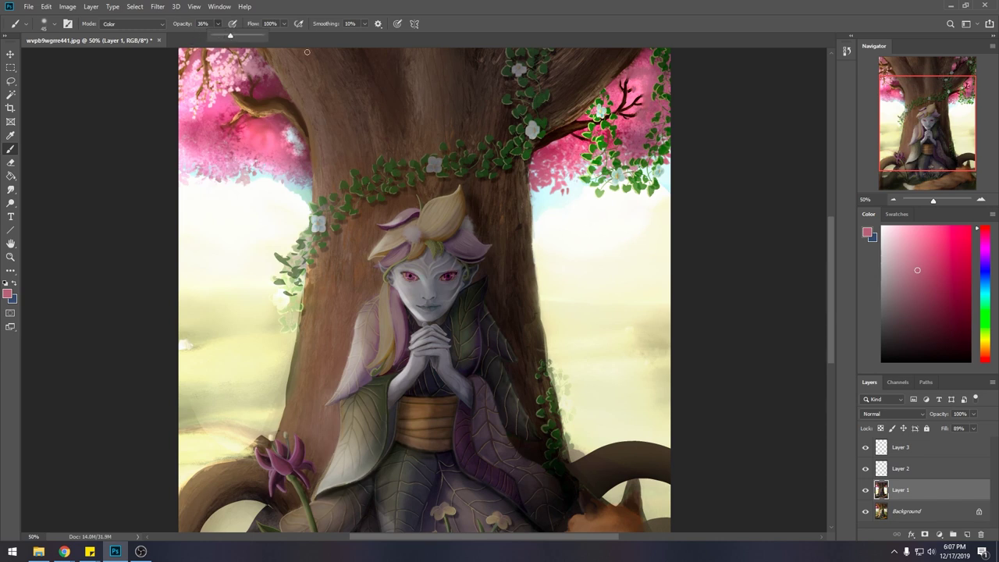
left_click(415, 277)
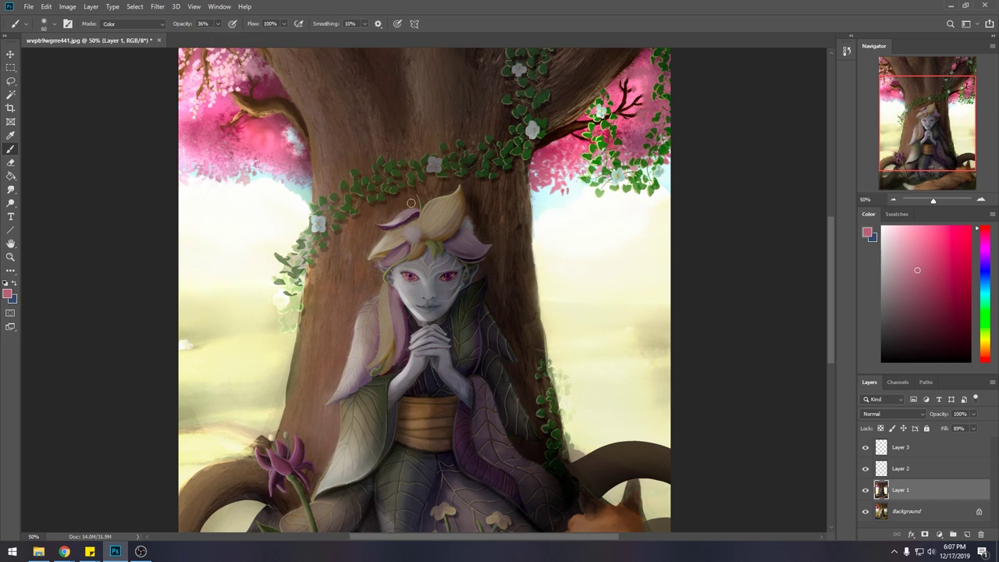
key("bracketright")
key("bracketright")
key("bracketright")
key("bracketright")
key("ctrl+minus")
key("ctrl+minus")
key("ctrl+minus")
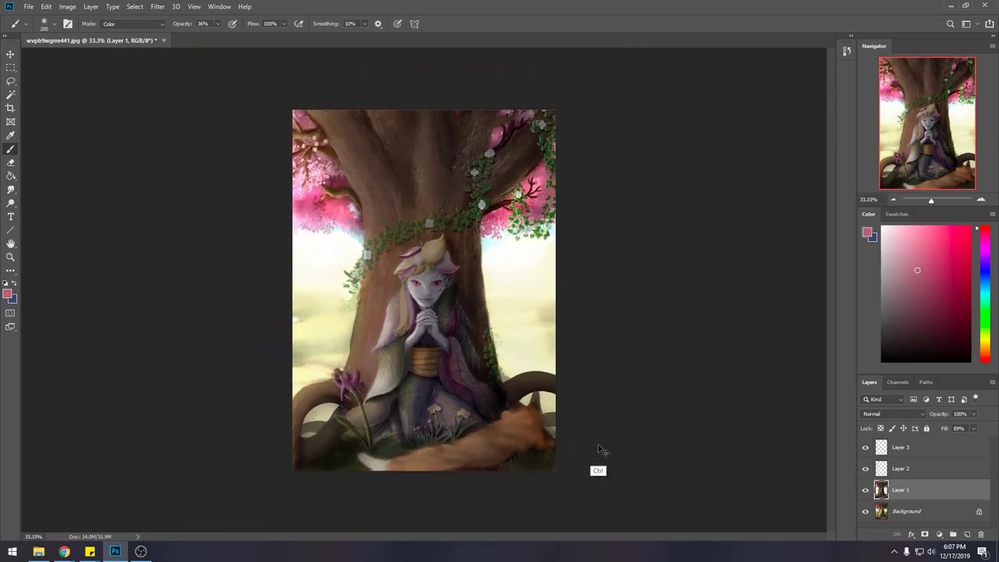
- Pick a light green paint colour and set the brush to about 1400
left_click(985, 314)
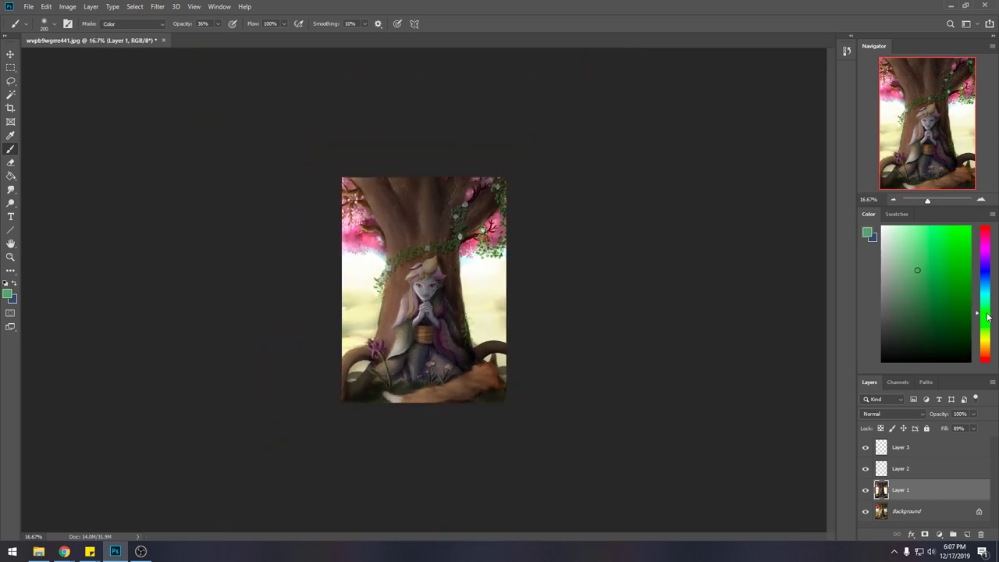
left_click(903, 255)
key("bracketright")
key("bracketright")
key("bracketright")
key("bracketright")
key("bracketright")
key("bracketright")
key("bracketright")
key("bracketright")
key("bracketright")
key("bracketleft")
key("bracketleft")
key("bracketleft")
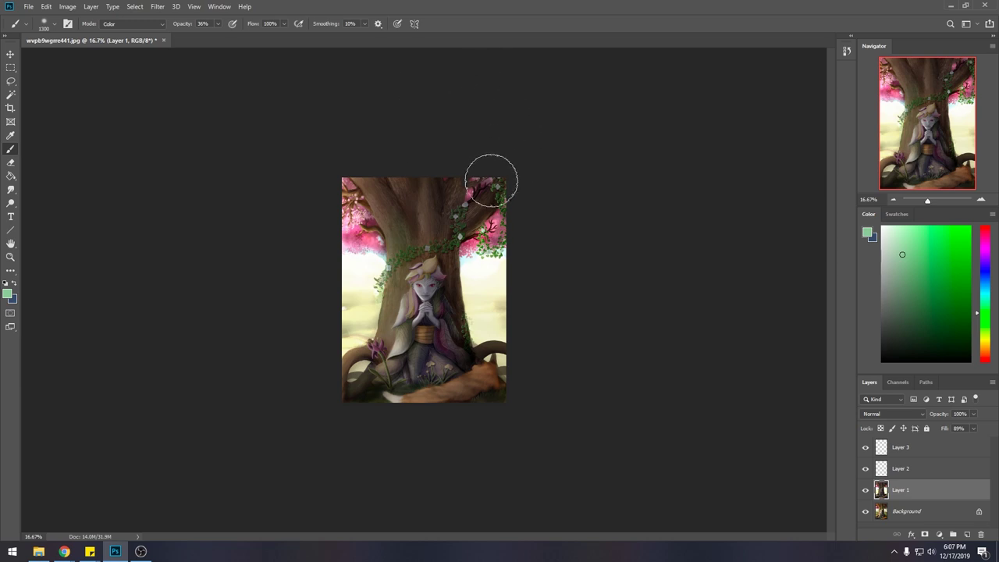
key("bracketleft")
key("bracketleft")
key("bracketright")
key("bracketright")
key("bracketright")
key("bracketright")
key("bracketright")
key("bracketright")
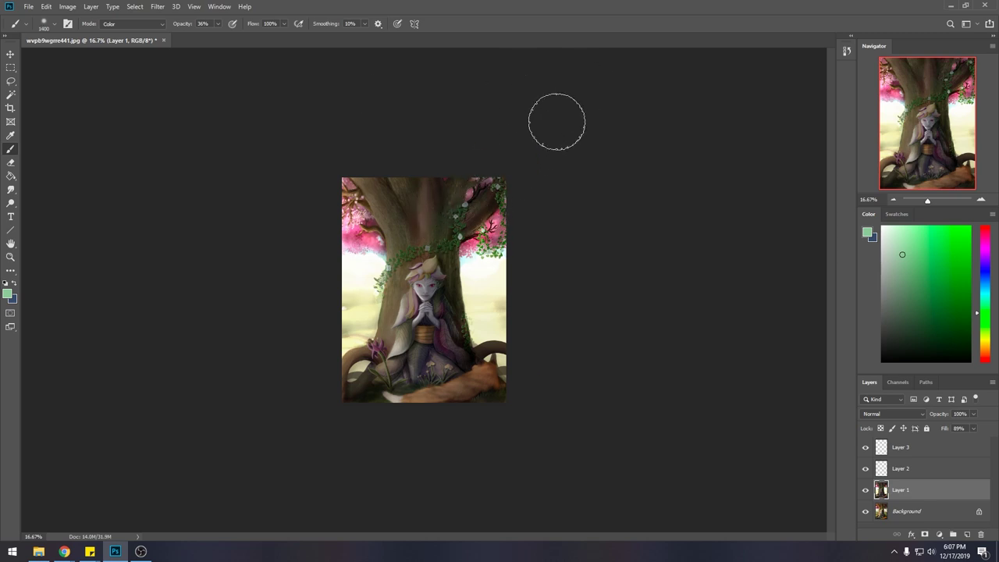
key("bracketleft")
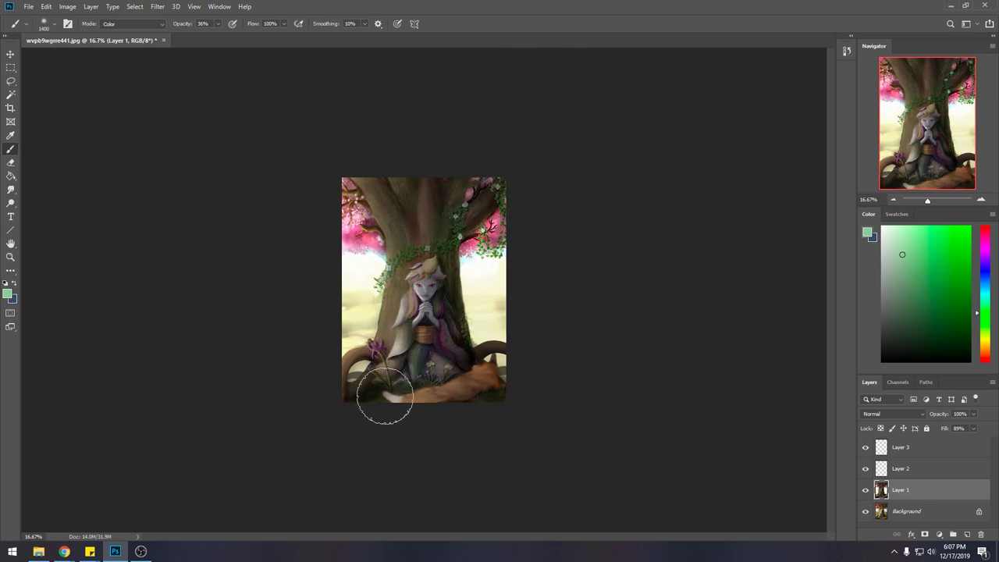
key("ctrl+u")
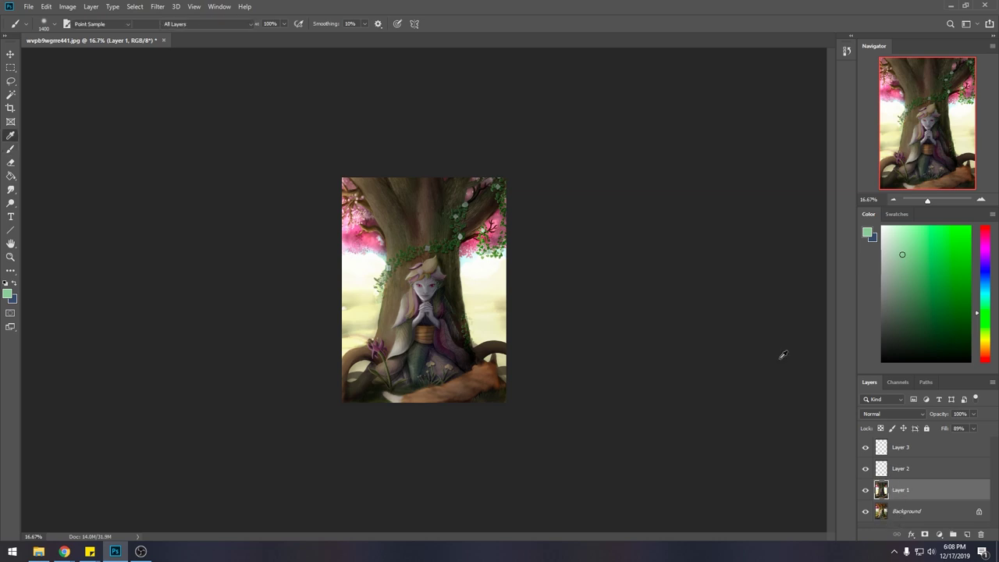
- Boost Layer 1's saturation to +41 with Hue/Saturation, then shrink the brush to about 500
left_click_drag(624, 211, 645, 217)
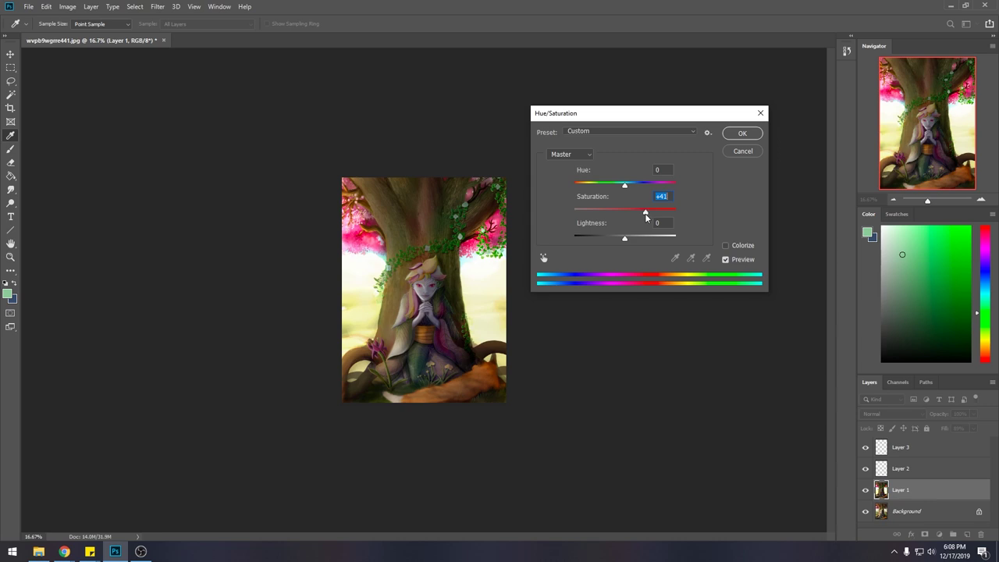
key("Return")
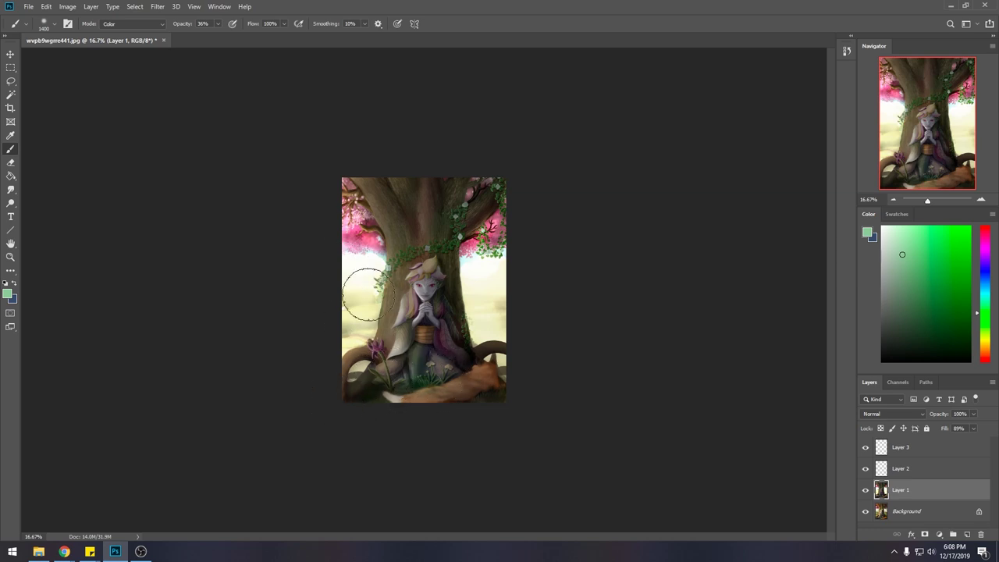
key("bracketleft")
key("bracketleft")
key("bracketleft")
key("bracketleft")
key("bracketleft")
key("bracketleft")
key("bracketleft")
key("bracketleft")
key("bracketleft")
- Sample dark brown from the branch and switch to the Saturate sponge at size 200
left_click(493, 216, "alt")
left_click(11, 205)
right_click(11, 204)
left_click(47, 222)
key("bracketright")
key("bracketright")
key("bracketright")
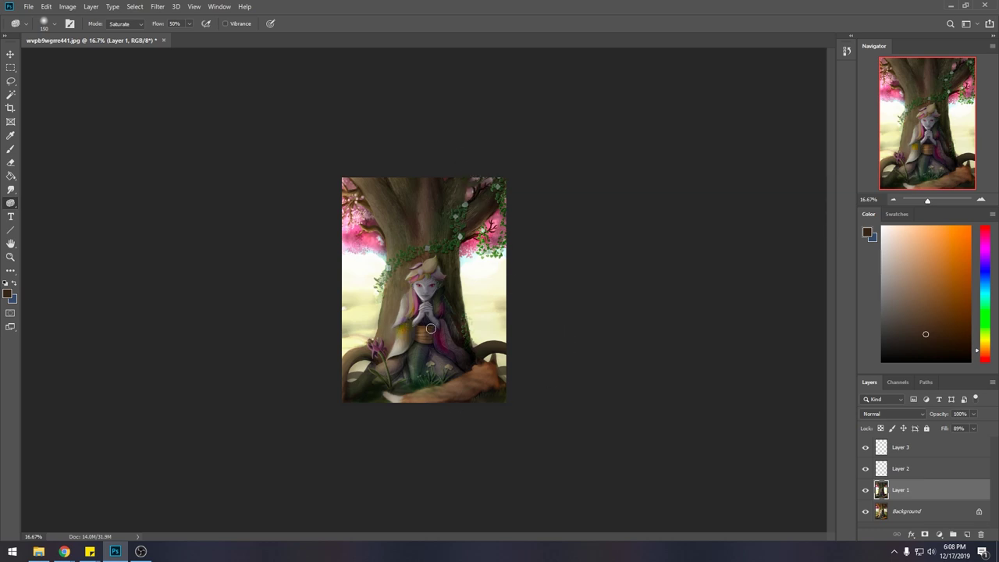
- Return to the Color-mode brush and try medium green, dusty pink and lighter green colours
key("b")
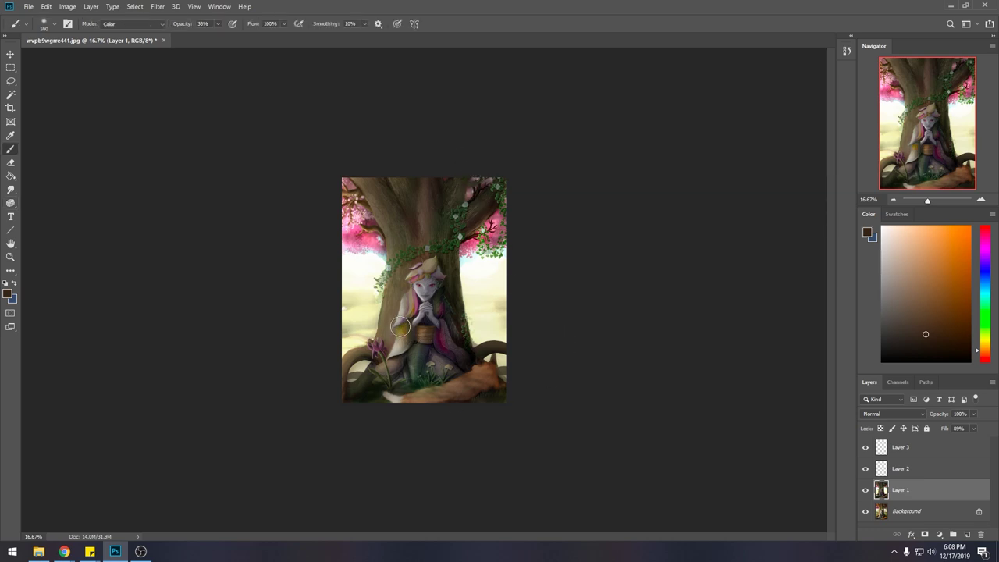
left_click(986, 316)
left_click(901, 297)
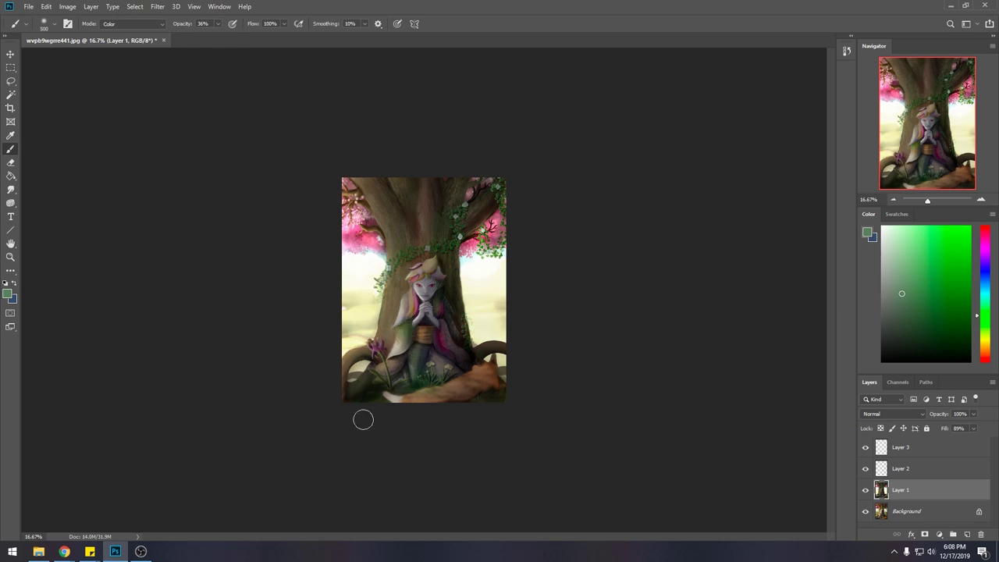
key("alt")
left_click(412, 305, "alt")
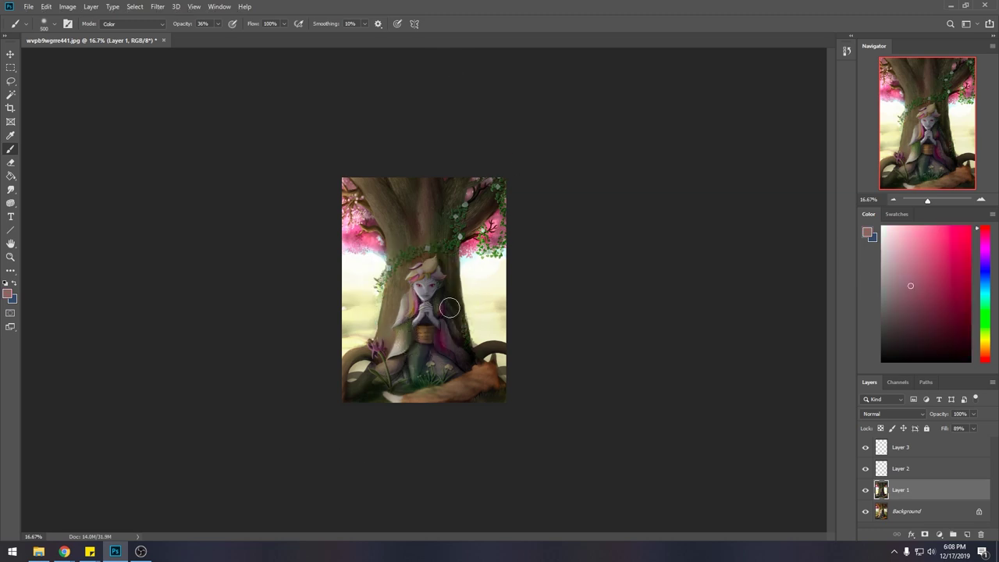
left_click(984, 318)
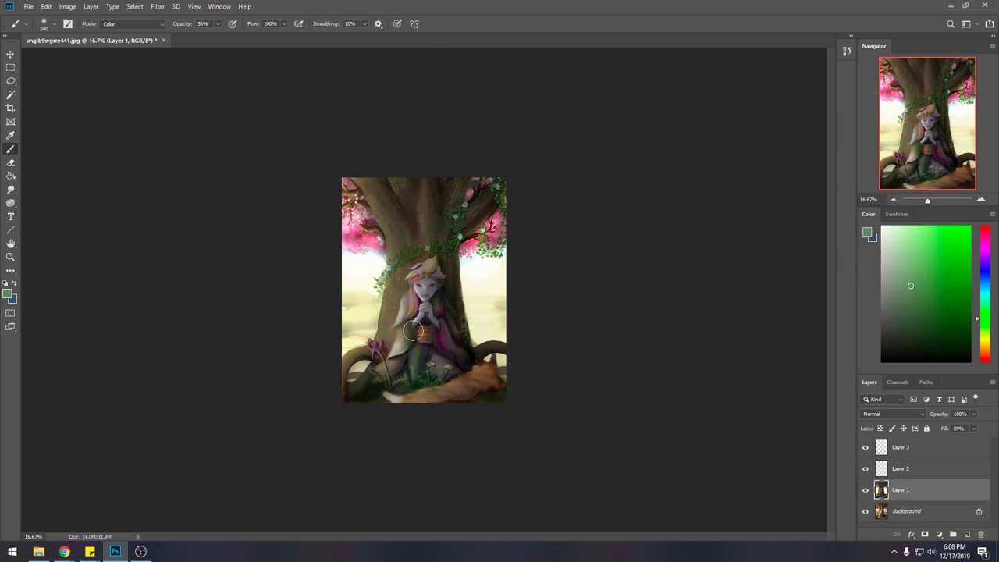
left_click(897, 260)
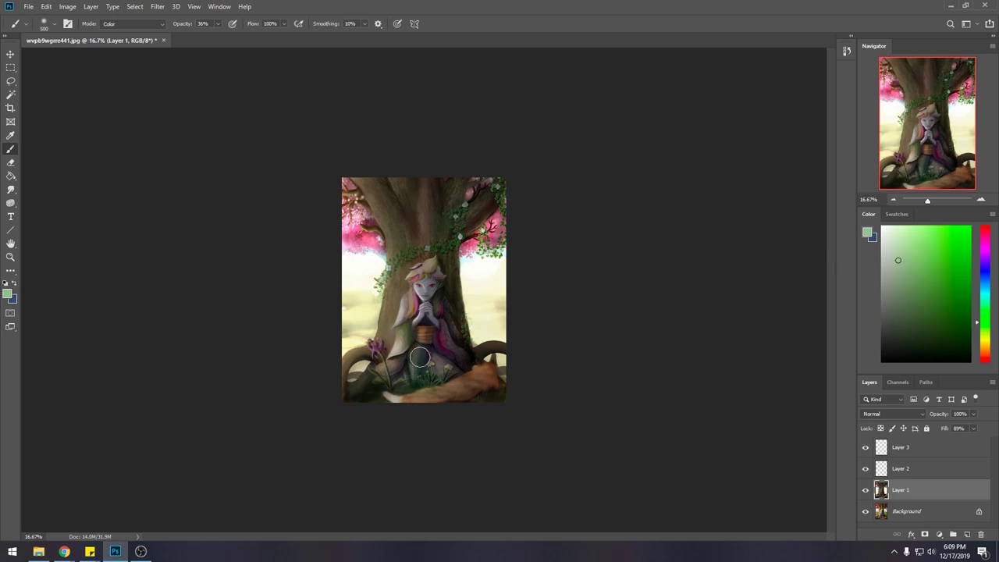
- Darken the area around the hands with very dark purple in Normal mode
left_click(129, 23)
left_click(117, 36)
left_click(426, 323, "alt")
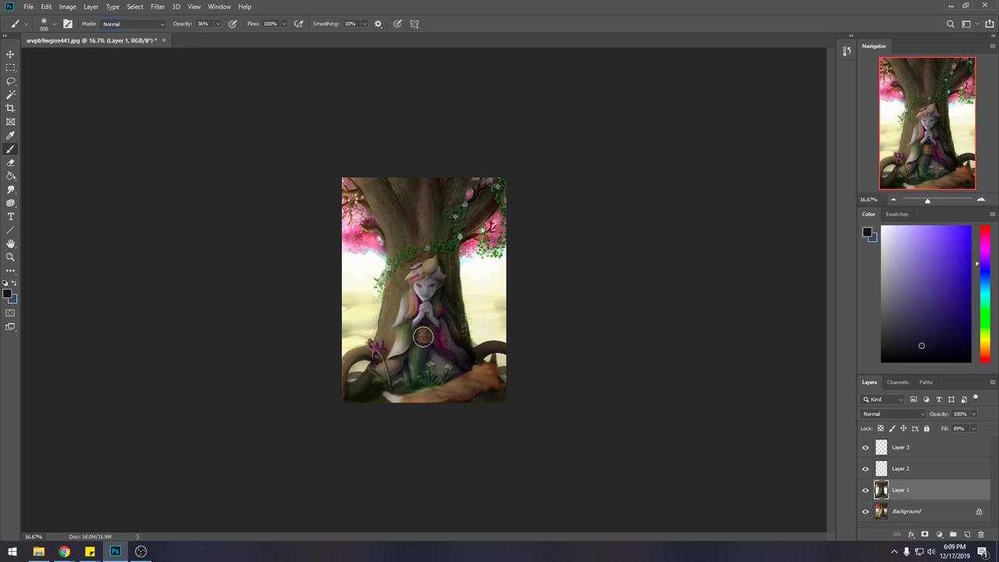
left_click_drag(426, 328, 424, 337)
key("z")
left_click_drag(405, 267, 404, 266)
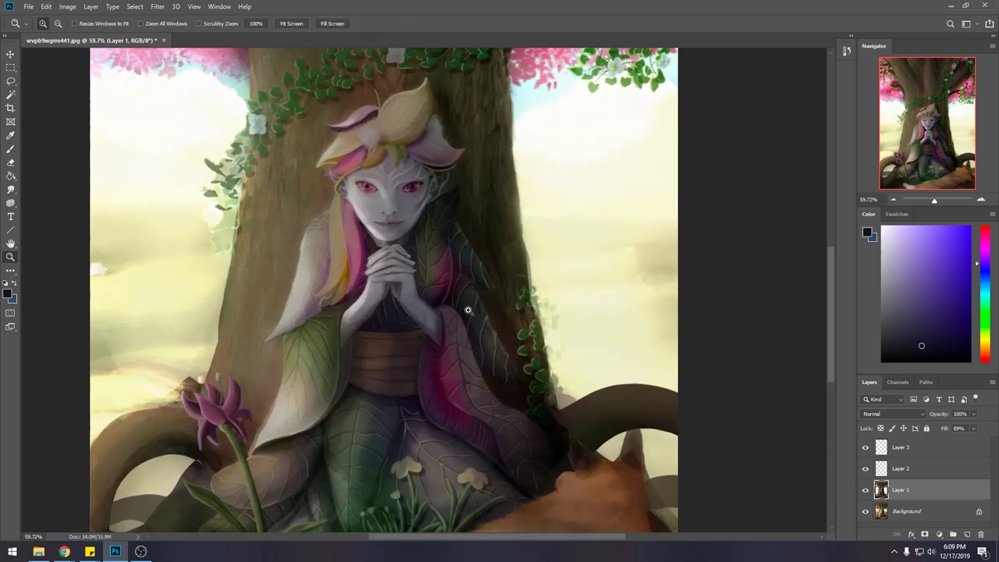
key("b")
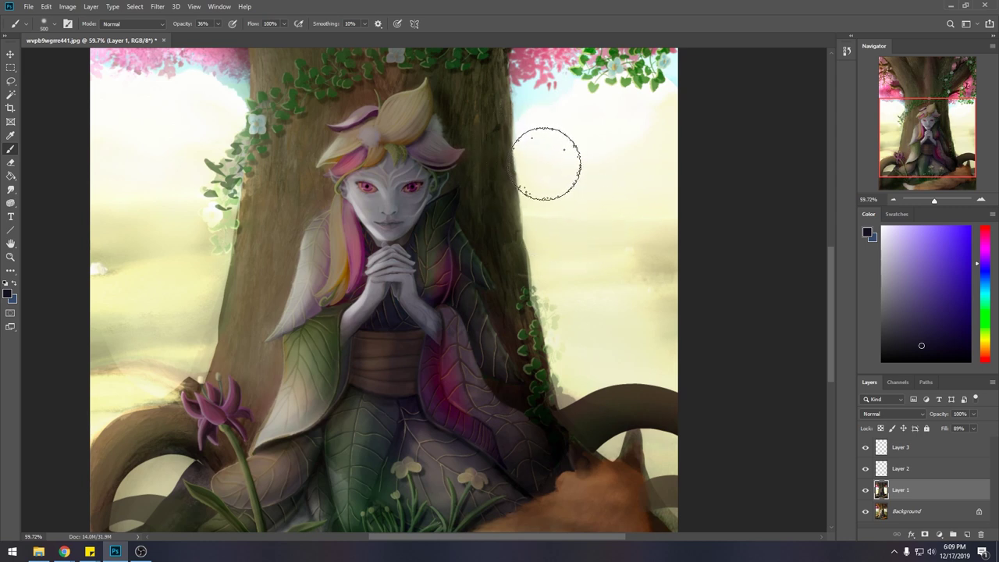
- Hide and show Layer 2 repeatedly to compare the hands, then select Layer 2
left_click(11, 202)
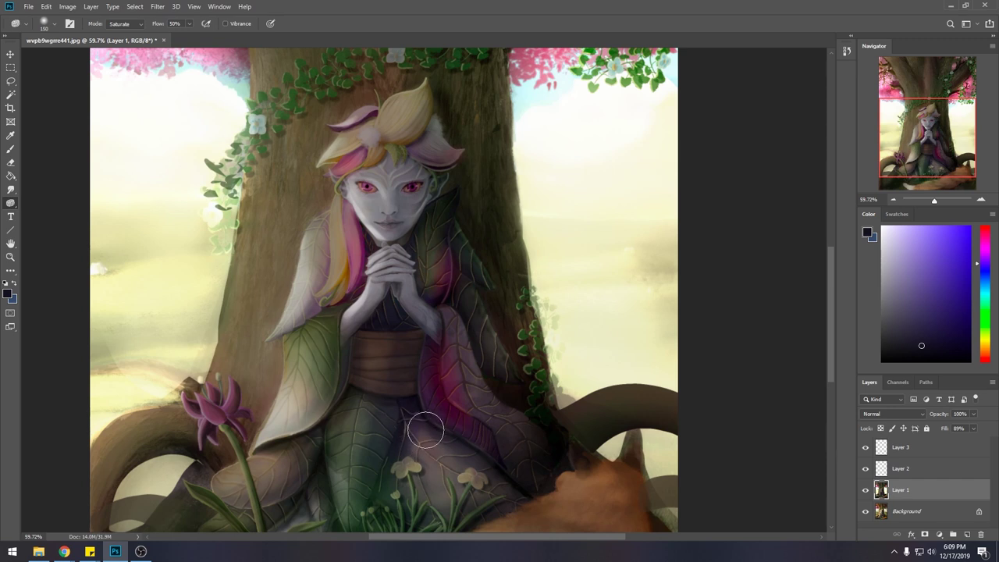
left_click(865, 470)
left_click(865, 472)
key("ctrl+minus")
key("ctrl+minus")
key("ctrl+minus")
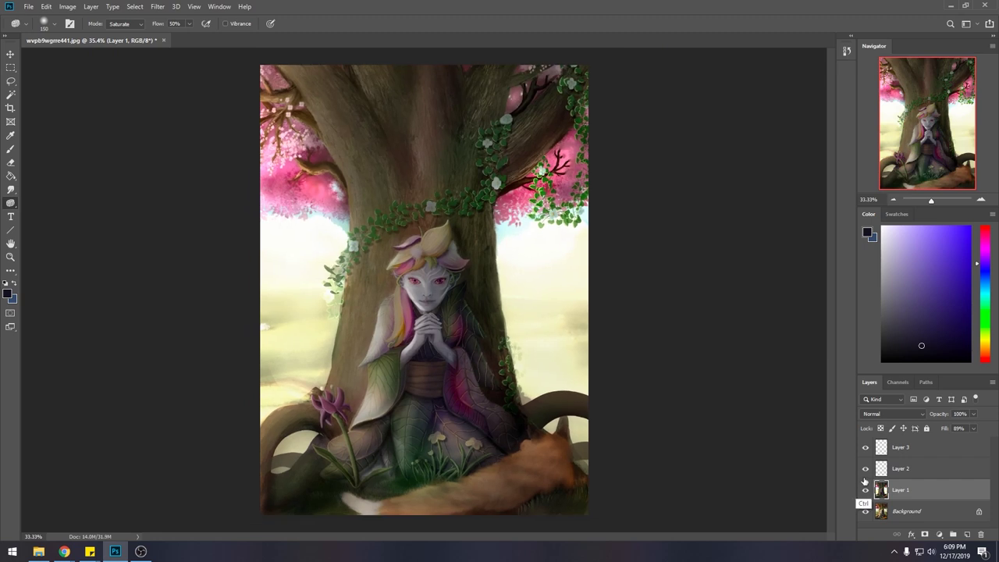
left_click(865, 469)
left_click(866, 471)
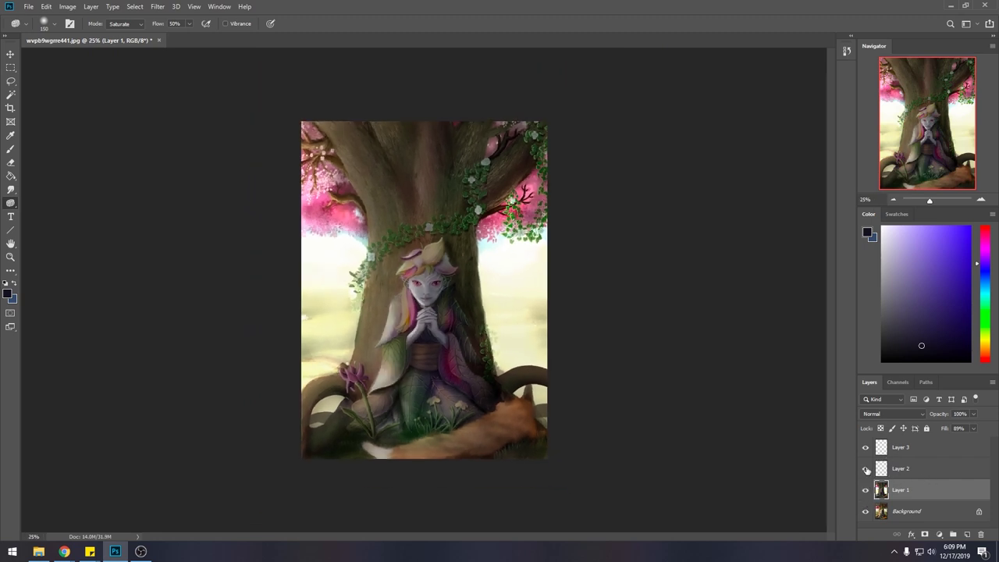
left_click(865, 471)
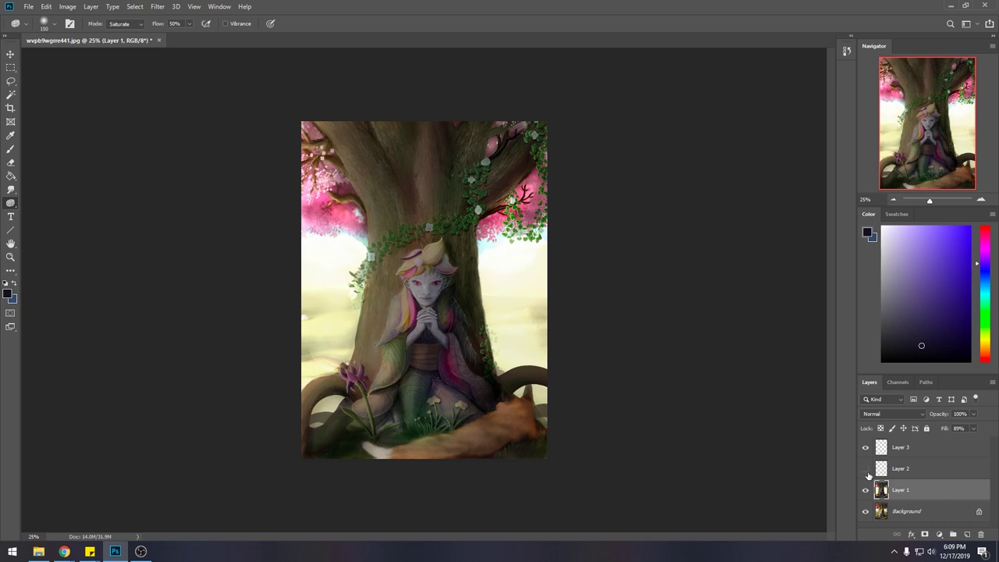
left_click(865, 470)
left_click(865, 471)
left_click(865, 470)
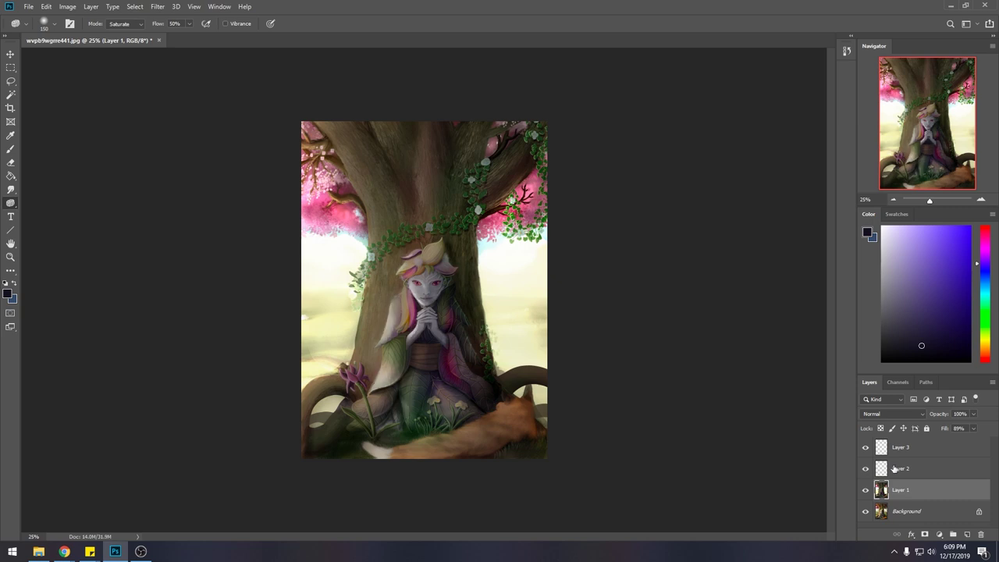
left_click(919, 471)
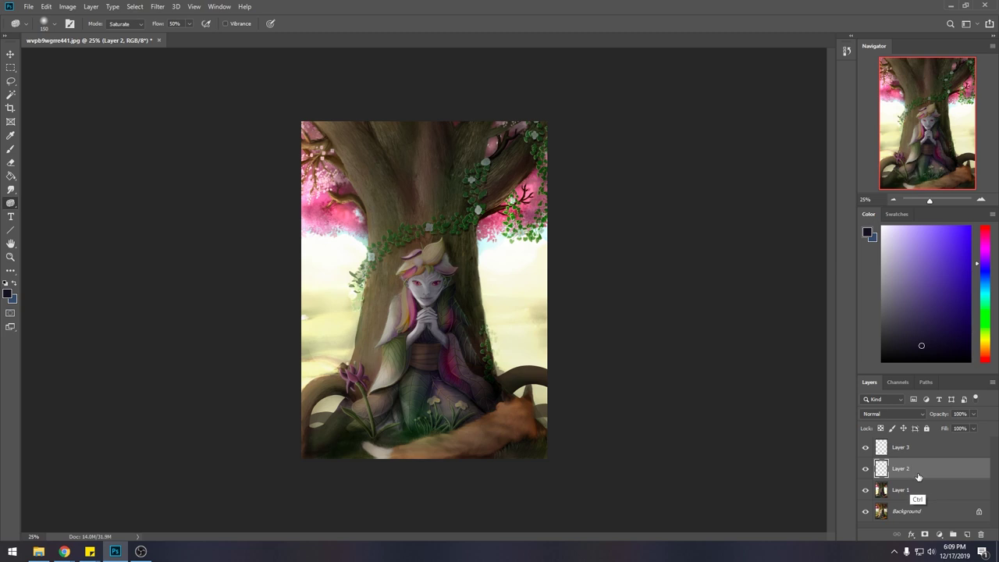
- Duplicate Layer 2 and merge the copy back down into it, checking the result
key("ctrl+j")
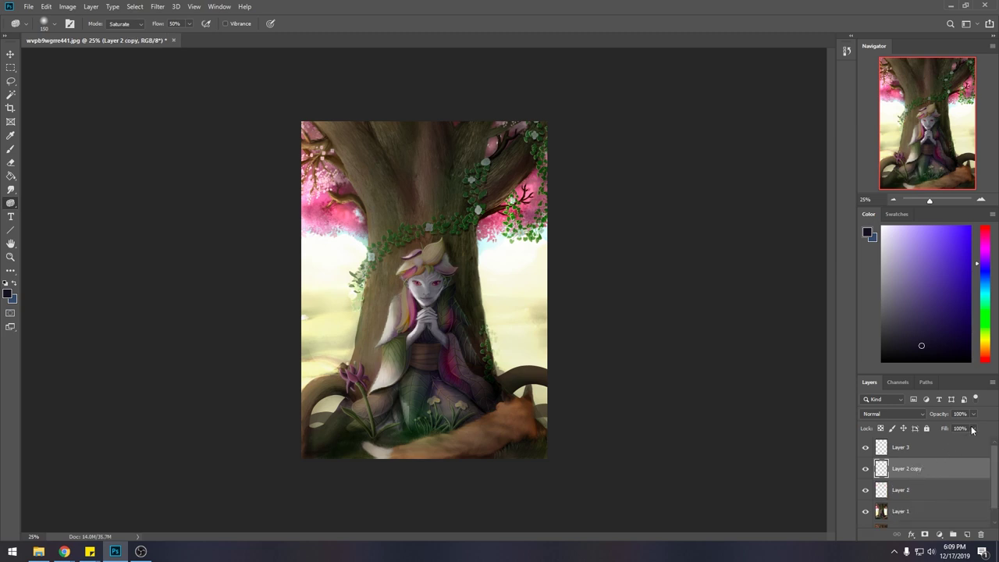
right_click(921, 467)
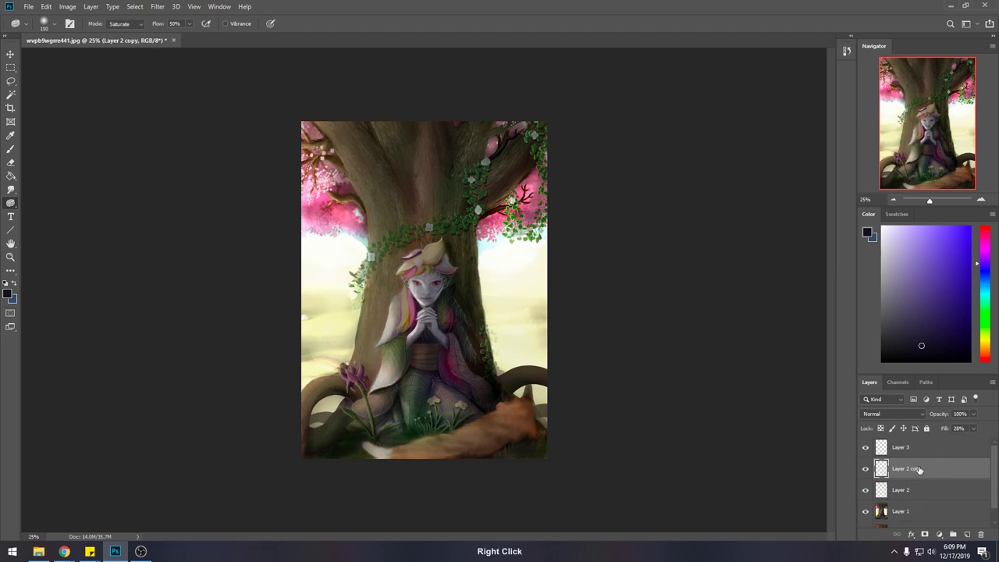
left_click(890, 333)
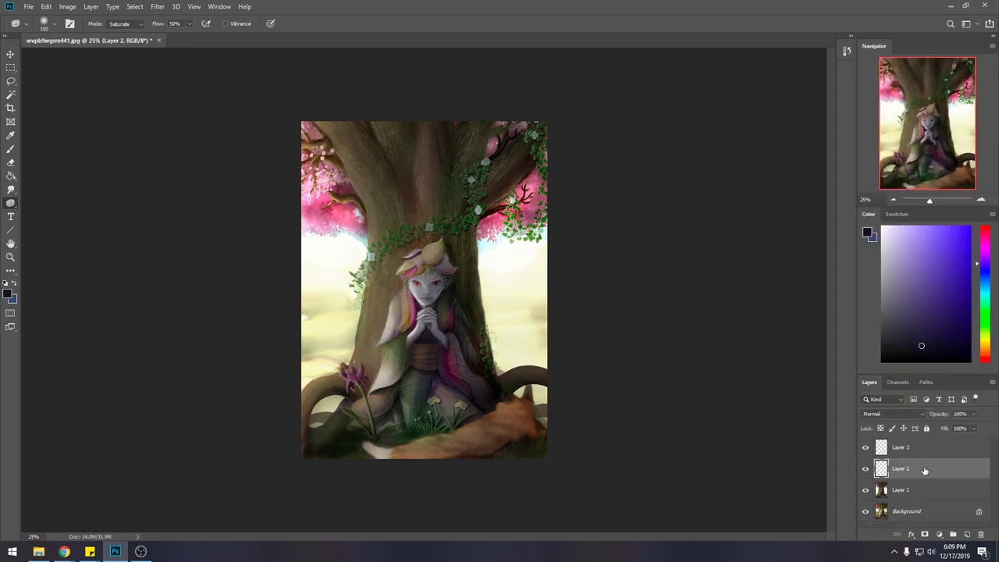
key("e")
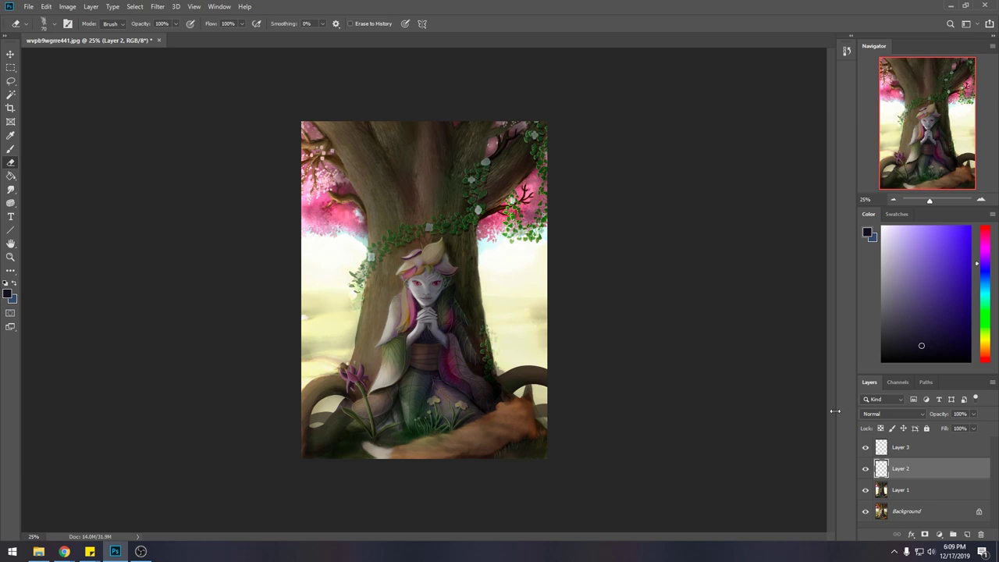
left_click(865, 469)
left_click(865, 469)
left_click(866, 470)
left_click(865, 471)
key("ctrl+minus")
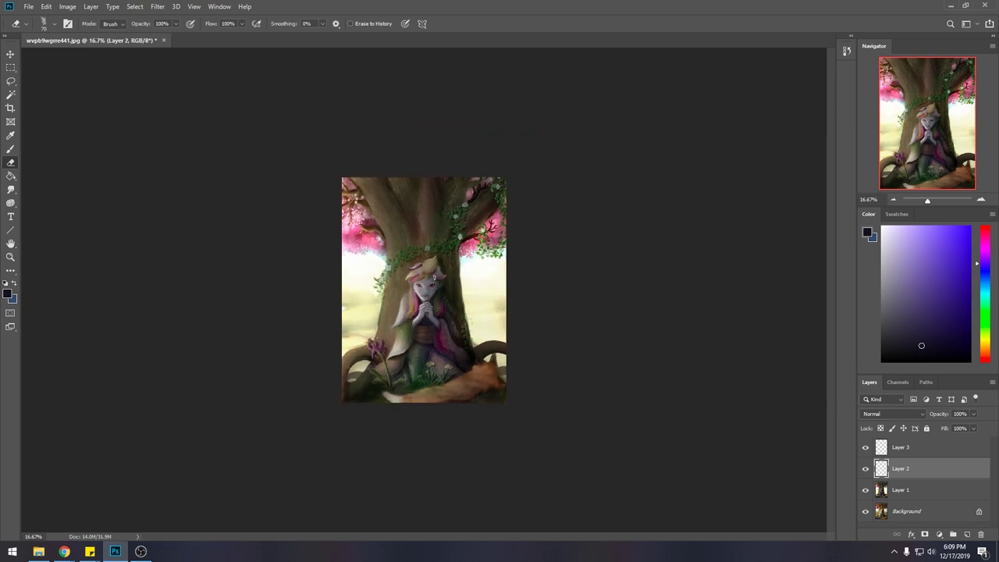
- Set the eraser to the 500 px Skin and Blending brush at size 1400
right_click(431, 228)
left_click(459, 334)
left_click(603, 169)
key("bracketright")
key("bracketright")
key("bracketright")
key("bracketright")
key("bracketright")
key("bracketright")
key("bracketright")
key("bracketright")
key("bracketright")
left_click(866, 469)
left_click(864, 471)
- Merge Layer 1, Layer 2 and Layer 3 down into the Background layer
right_click(917, 469)
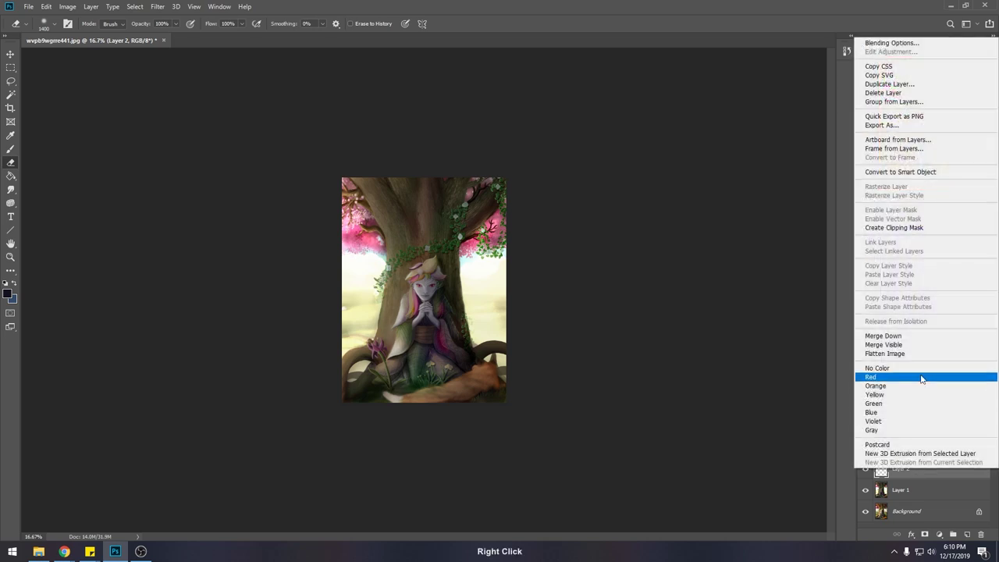
left_click(890, 336)
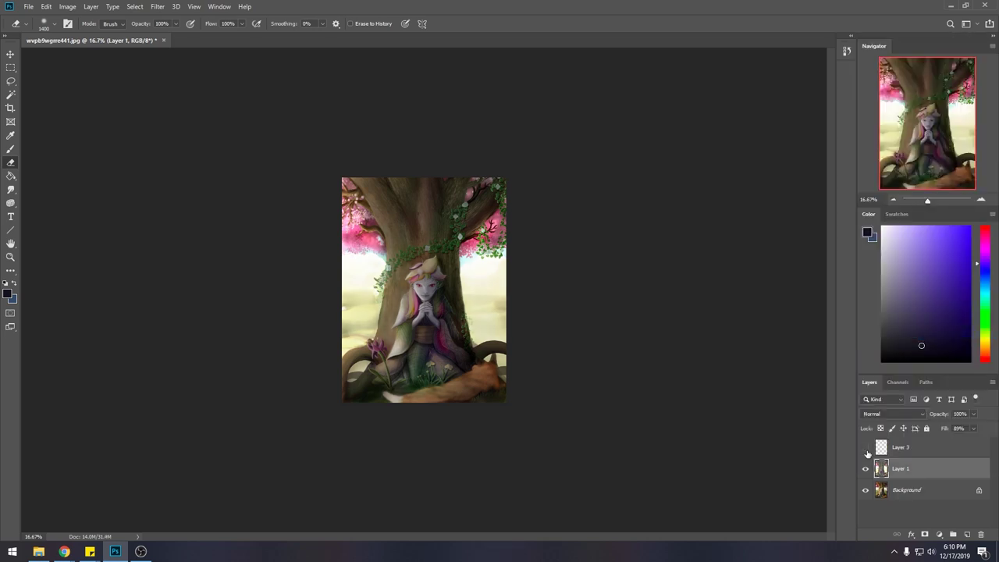
key("ctrl+z")
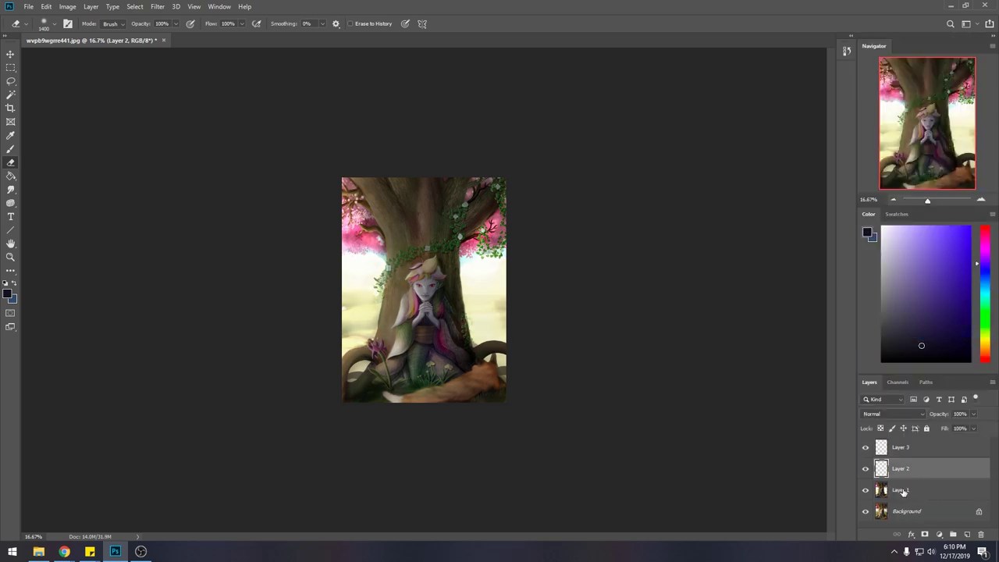
left_click(903, 491)
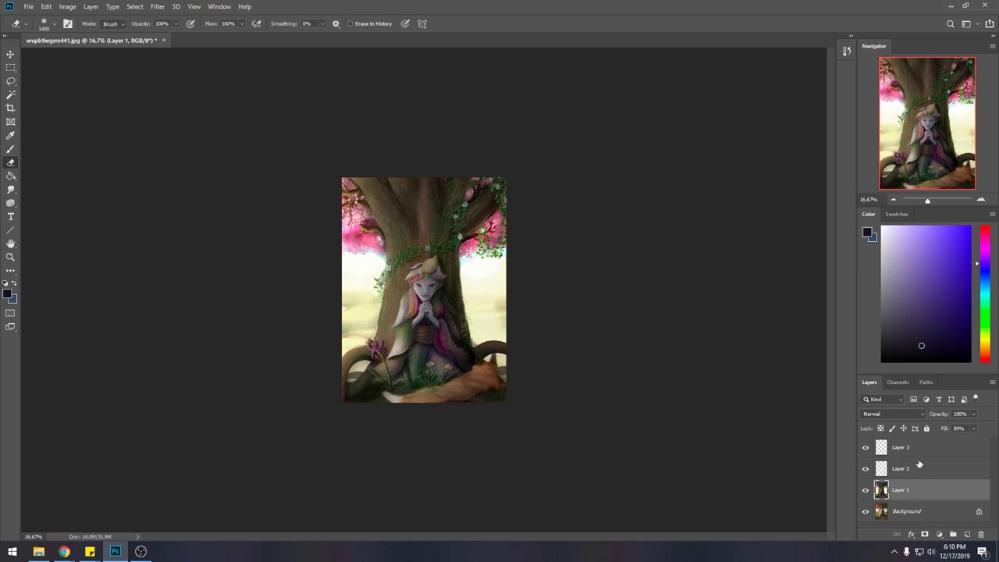
right_click(925, 489)
left_click(885, 354)
right_click(927, 463)
left_click(885, 344)
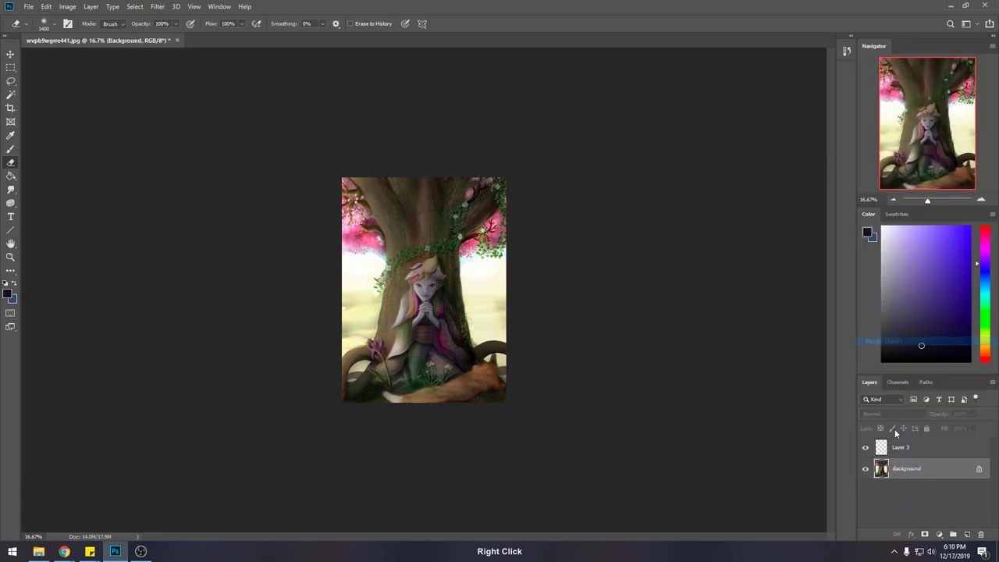
right_click(910, 449)
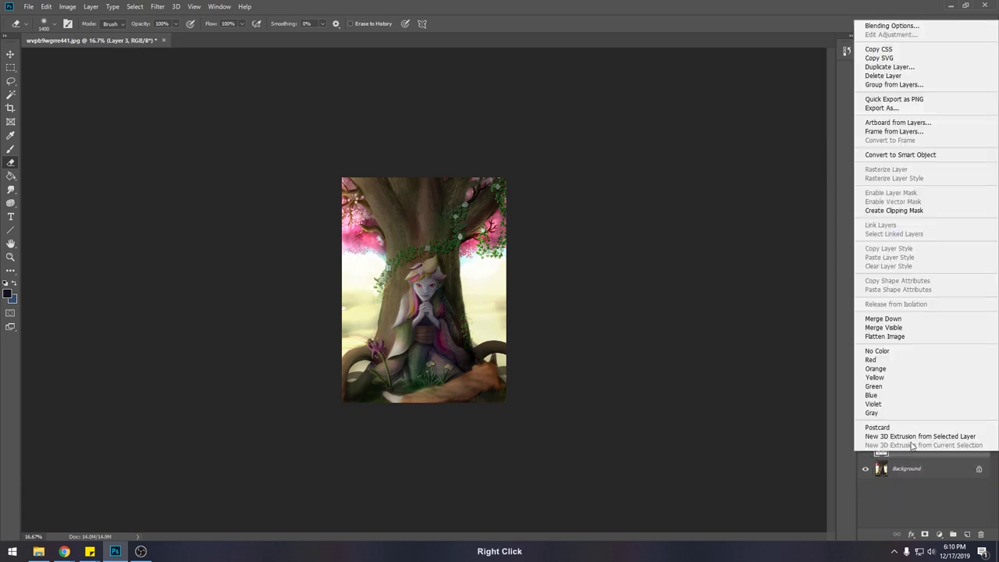
left_click(916, 319)
- Lasso-select the area beside the girl, the left and top edges, and the trunk
key("b")
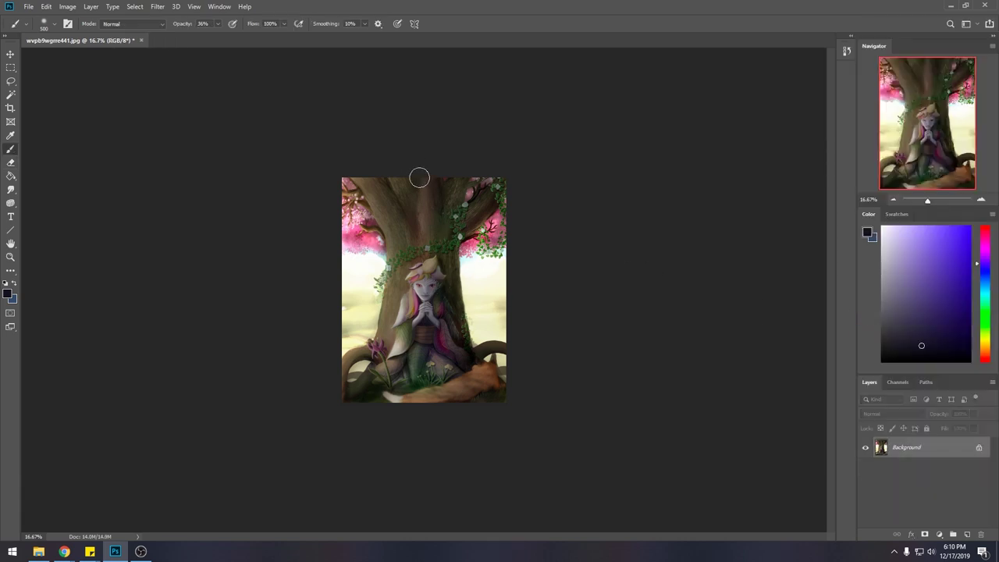
key("l")
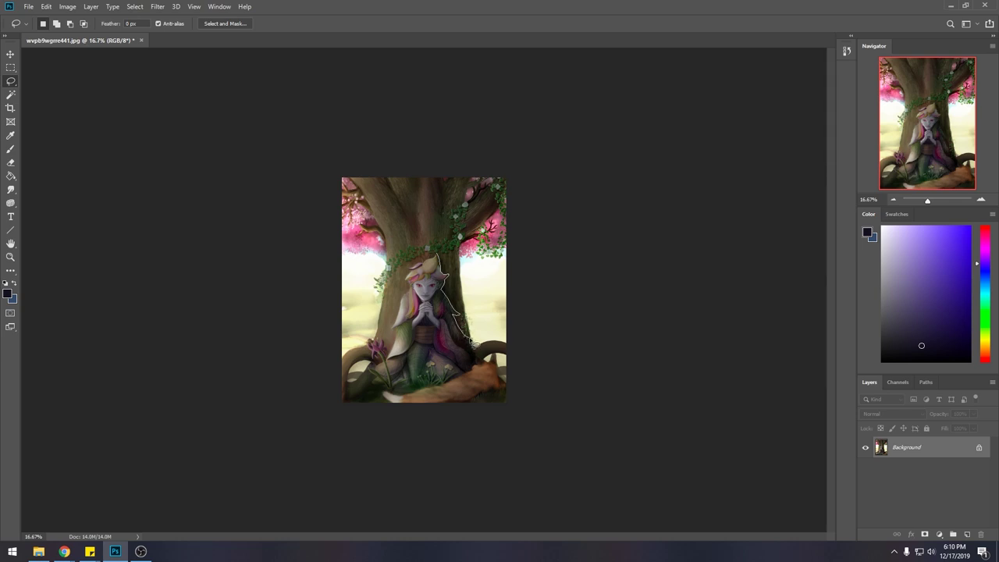
left_click_drag(428, 201, 426, 197)
key("shift")
key("shift")
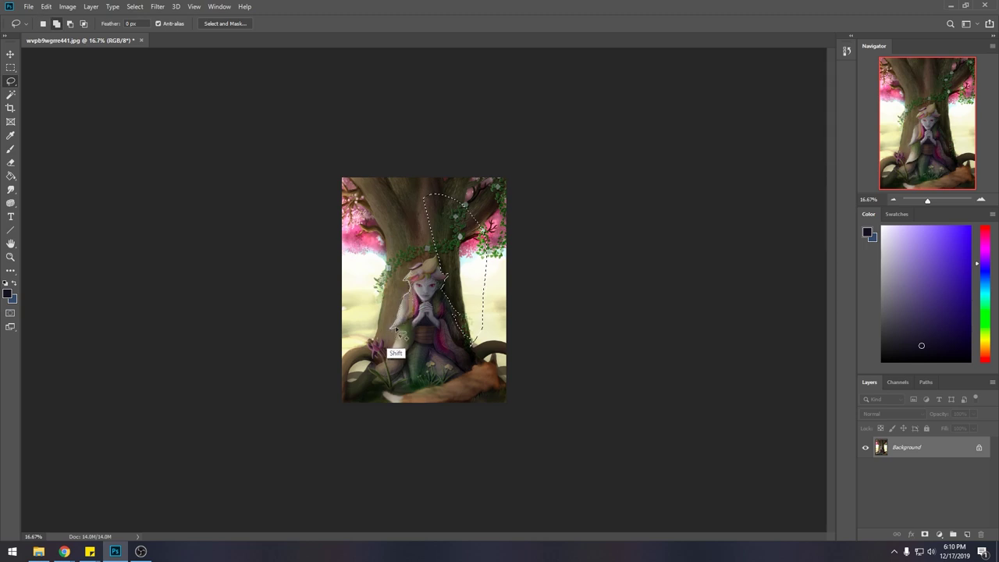
mouse_move(399, 338)
left_mouse_down()
mouse_move(361, 358)
mouse_move(305, 246)
mouse_move(362, 167)
mouse_move(426, 192)
mouse_move(407, 264)
left_mouse_up()
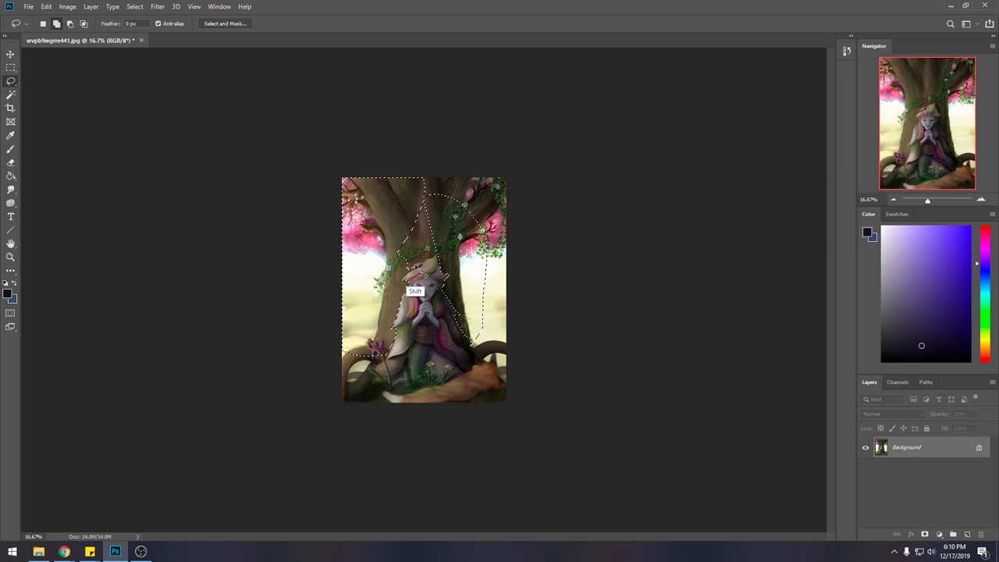
key("shift")
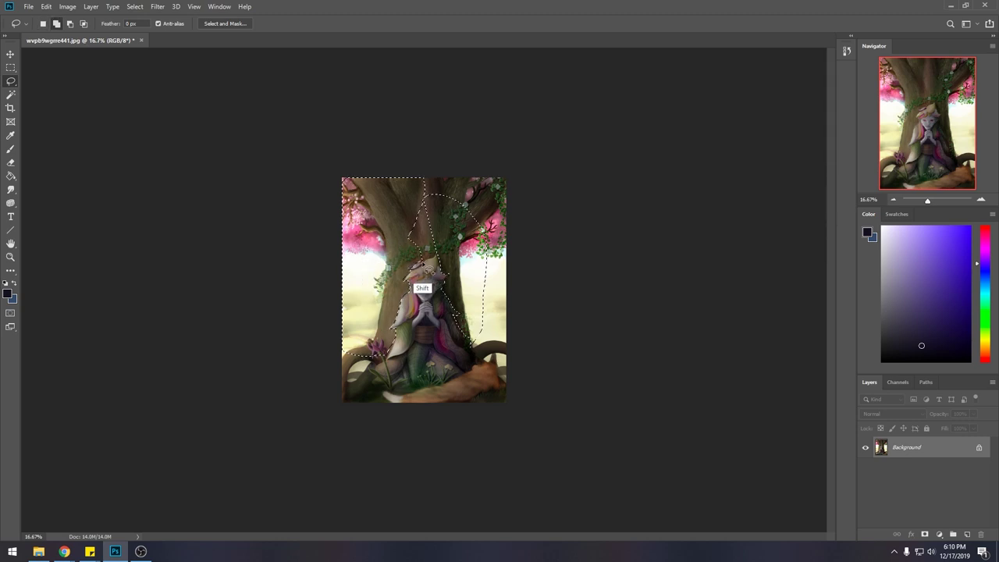
mouse_move(407, 216)
left_mouse_down()
mouse_move(425, 187)
mouse_move(445, 208)
mouse_move(425, 234)
left_mouse_up()
- Load a 2500 brush with light cream sampled from the sky
key("ctrl+d")
key("b")
key("alt")
left_click(477, 292, "alt")
key("bracketright")
key("bracketright")
key("bracketright")
key("bracketright")
key("bracketright")
key("bracketright")
key("bracketright")
key("bracketright")
key("bracketright")
key("bracketright")
key("bracketright")
key("bracketright")
key("bracketright")
key("bracketright")
key("bracketright")
key("bracketright")
key("bracketright")
key("bracketright")
key("bracketright")
key("bracketright")
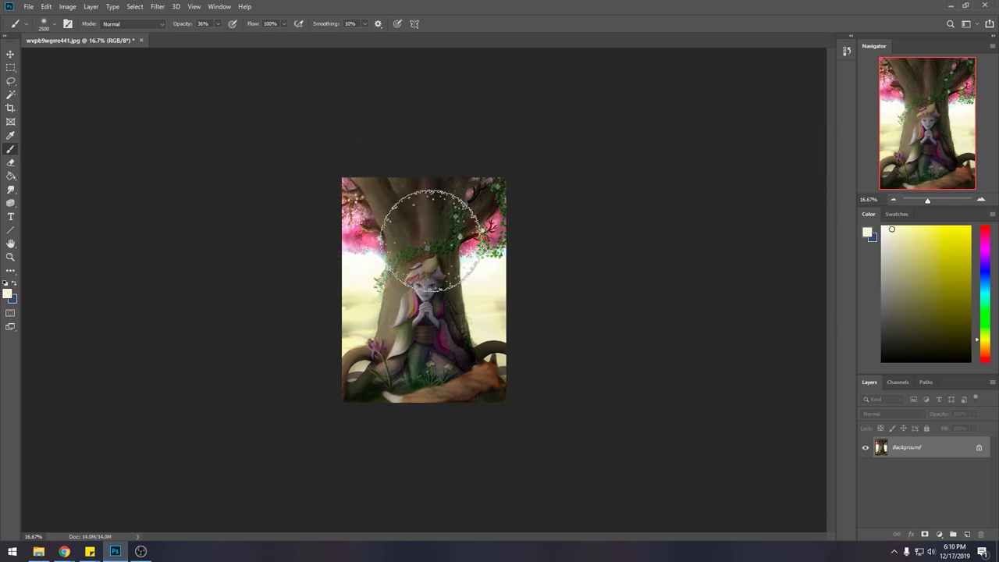
- Invert the selection and sample a dark green from the painting
key("m")
right_click(423, 276)
left_click(441, 289)
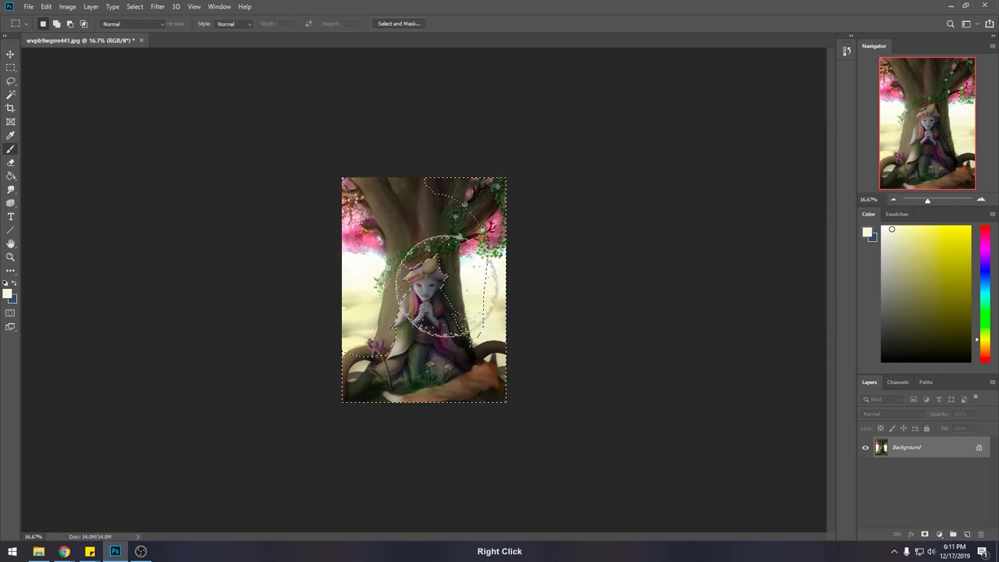
key("b")
left_click(446, 323, "alt")
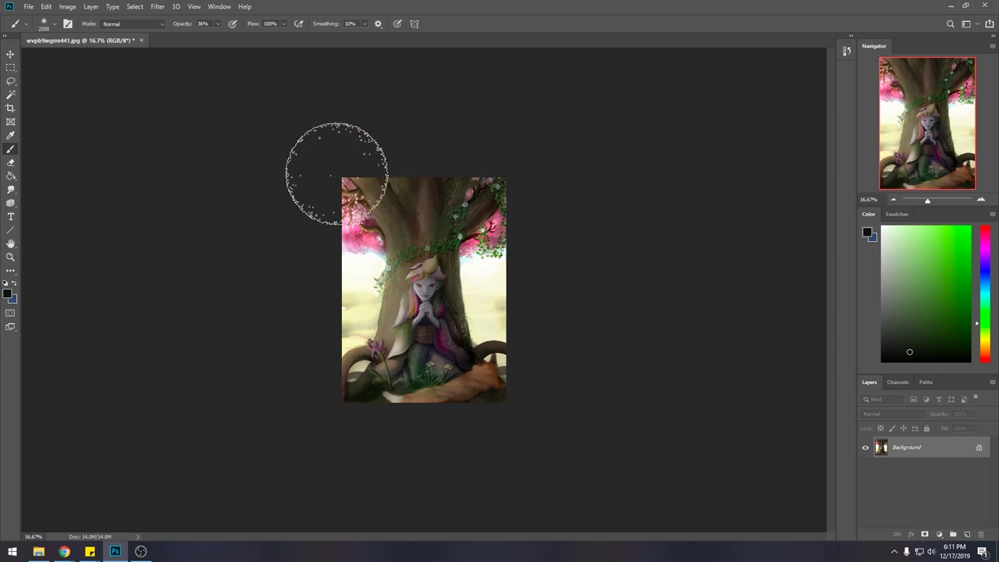
- Set the brush to Darken blending and change the selection through the marquee menu
left_click(131, 23)
left_click(134, 75)
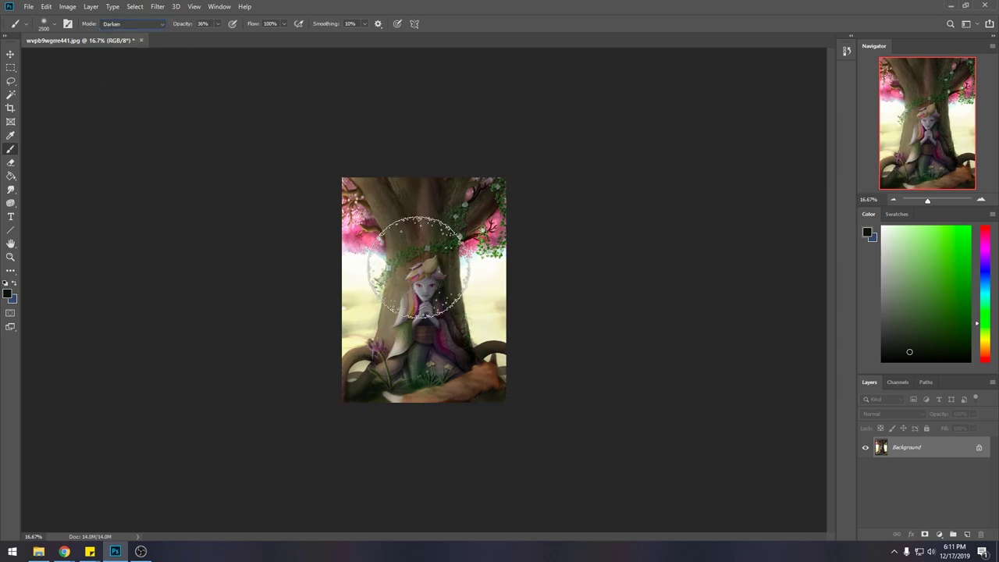
key("ctrl+d")
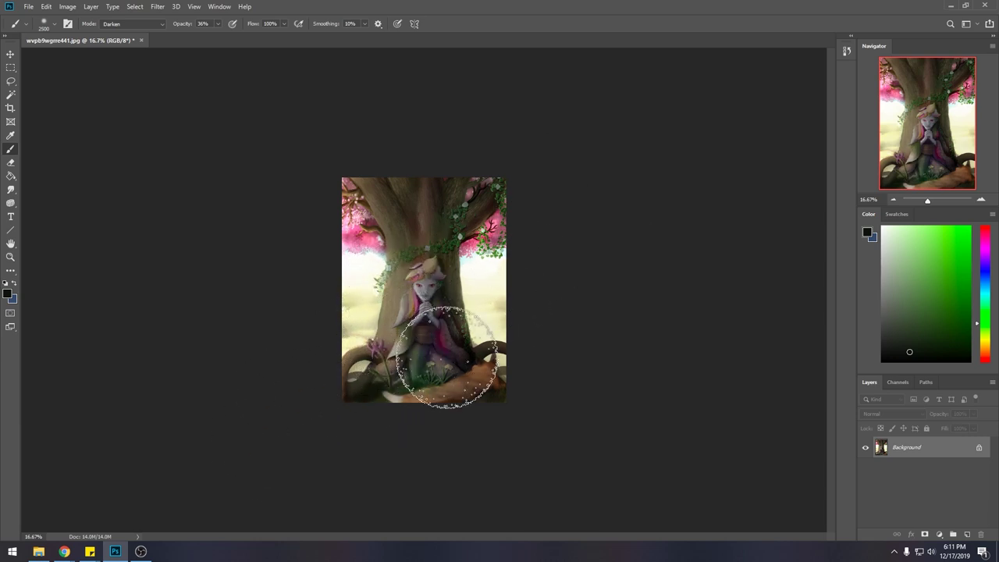
key("m")
right_click(445, 279)
left_click(468, 288)
key("b")
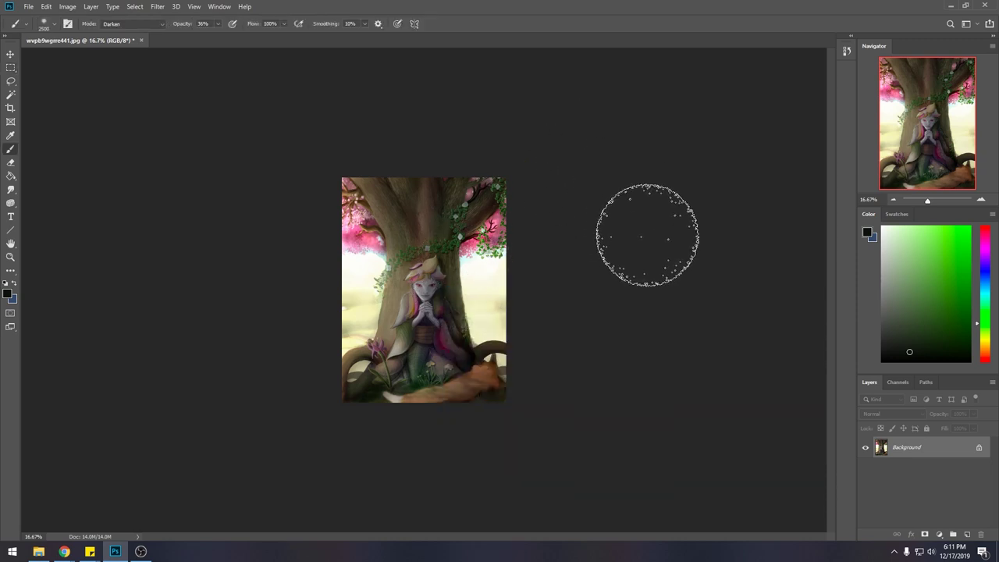
key("ctrl+minus")
key("ctrl+minus")
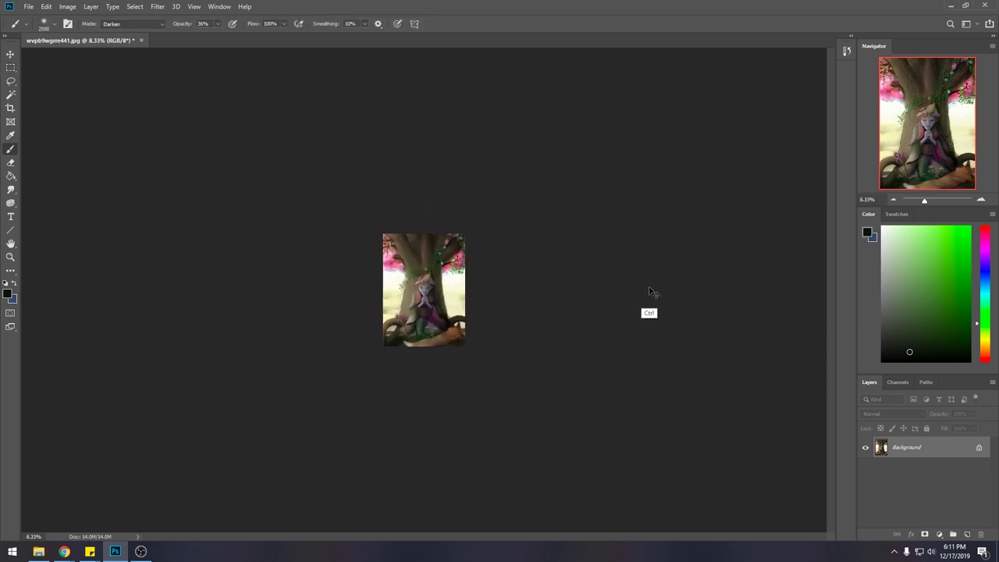
key("ctrl+plus")
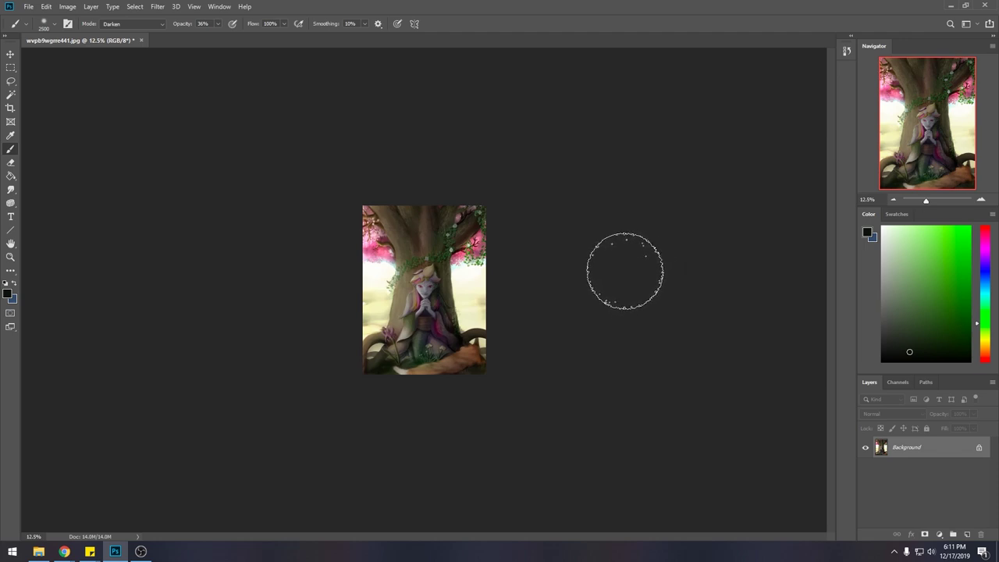
- Sample a purple from the painting and add empty Layer 1 above the Background
key("alt")
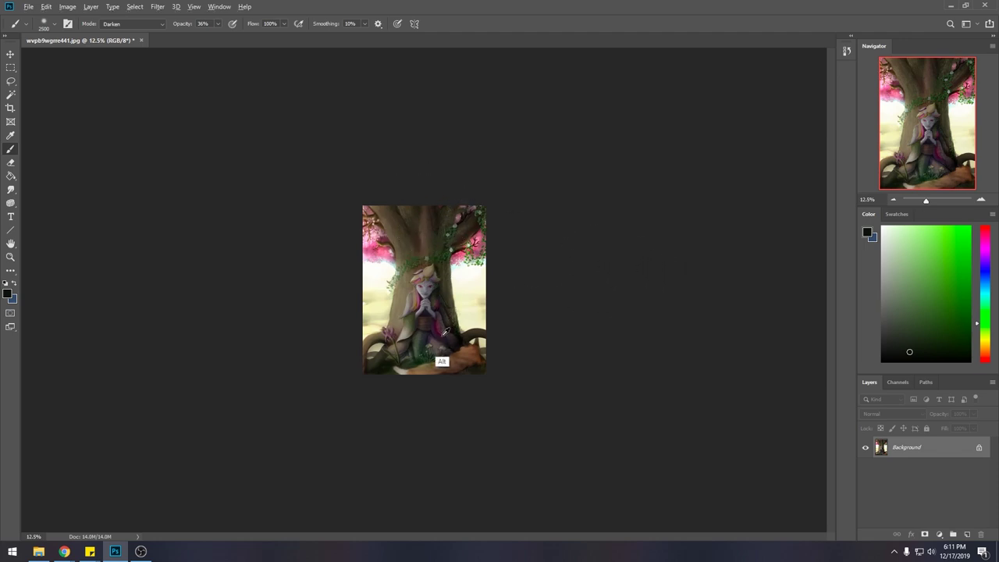
left_click(427, 313, "alt")
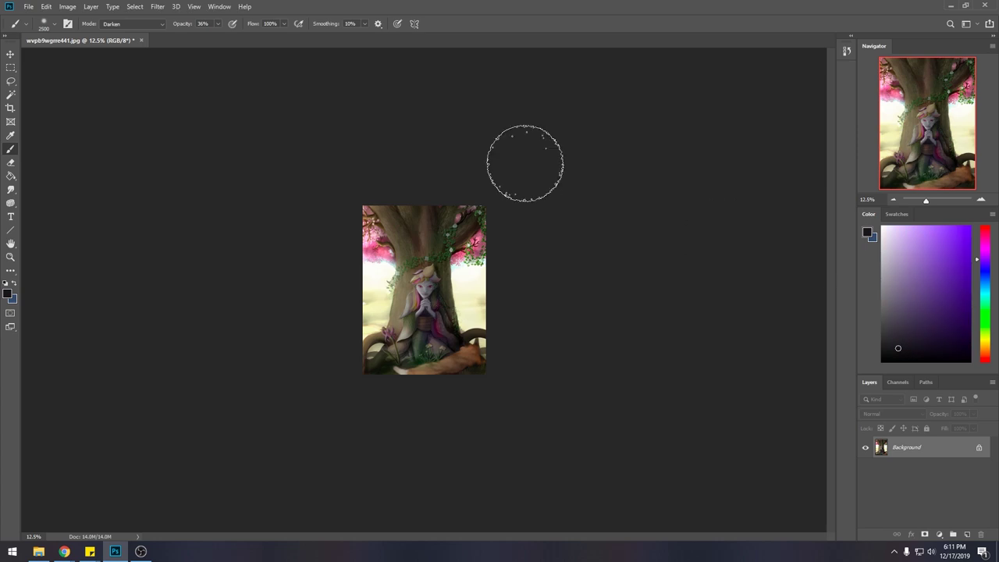
left_click(113, 24)
left_click(124, 73)
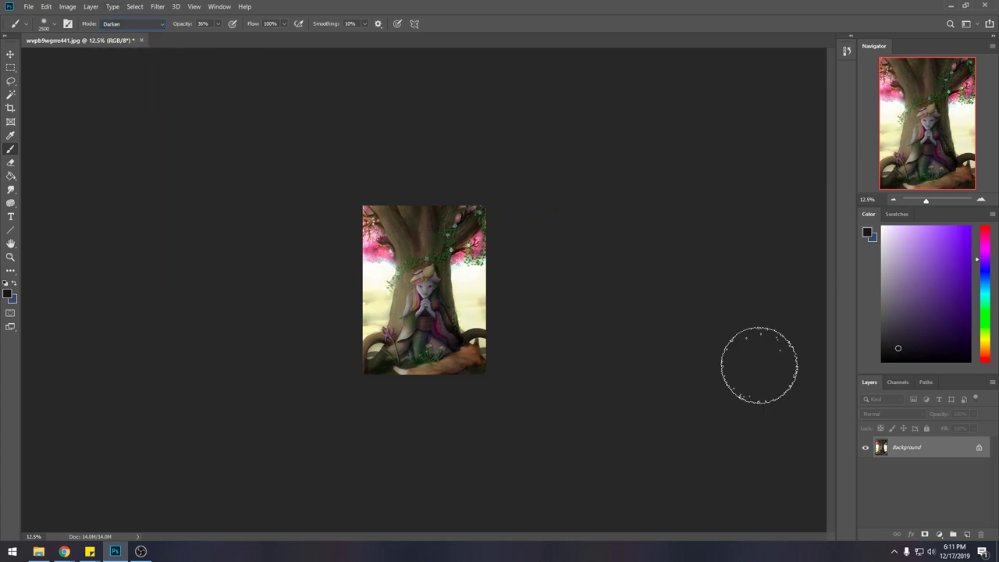
left_click(967, 534)
key("m")
right_click(489, 242)
key("Escape")
key("b")
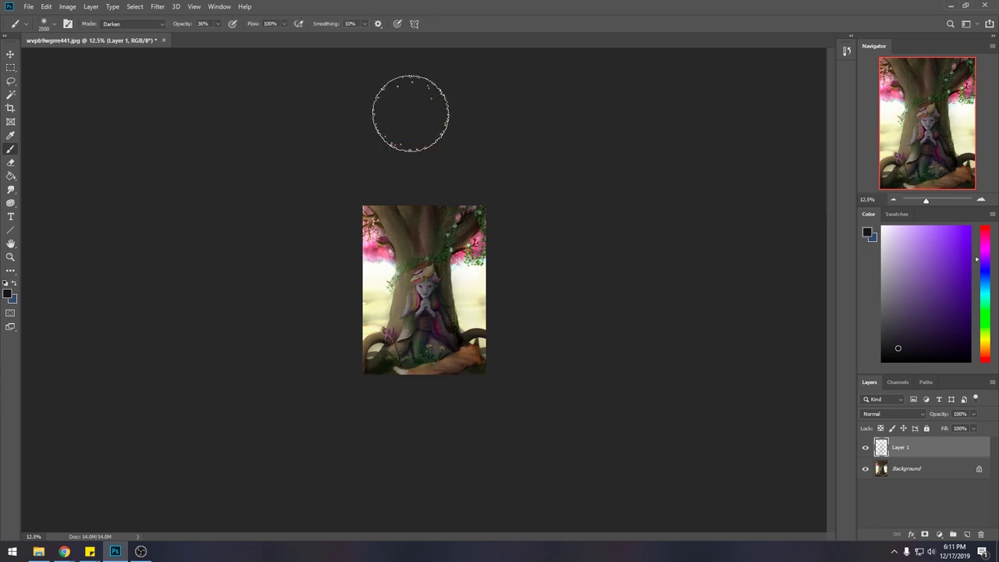
- Shrink the brush to 1300, paint a trial darkening stroke on the trunk, and undo it
key("bracketleft")
key("bracketleft")
key("bracketleft")
key("bracketleft")
key("bracketleft")
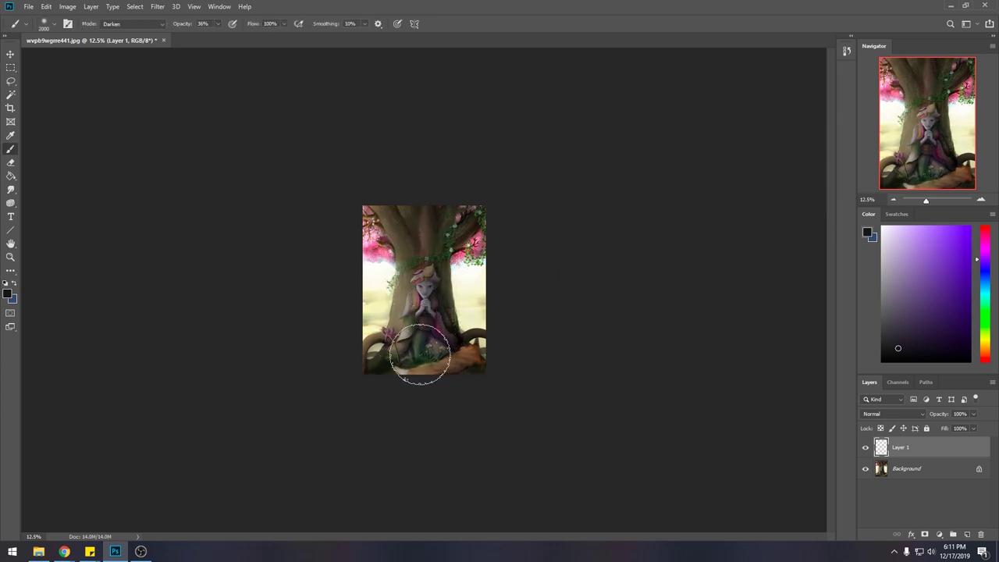
key("bracketleft")
key("bracketleft")
key("bracketleft")
key("bracketleft")
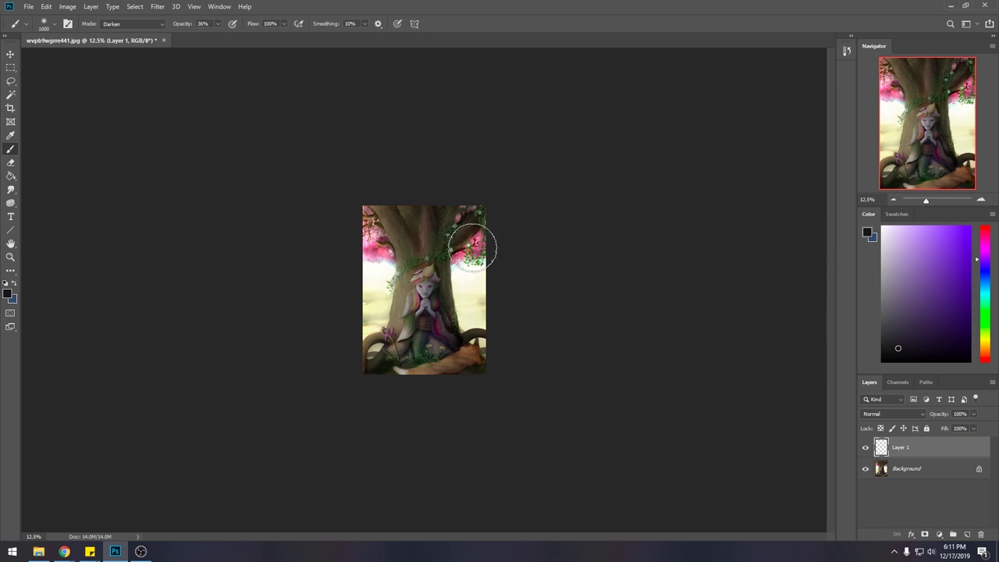
key("bracketleft")
key("bracketleft")
key("bracketleft")
mouse_move(421, 257)
left_mouse_down()
mouse_move(413, 352)
mouse_move(424, 263)
mouse_move(445, 357)
mouse_move(457, 252)
left_mouse_up()
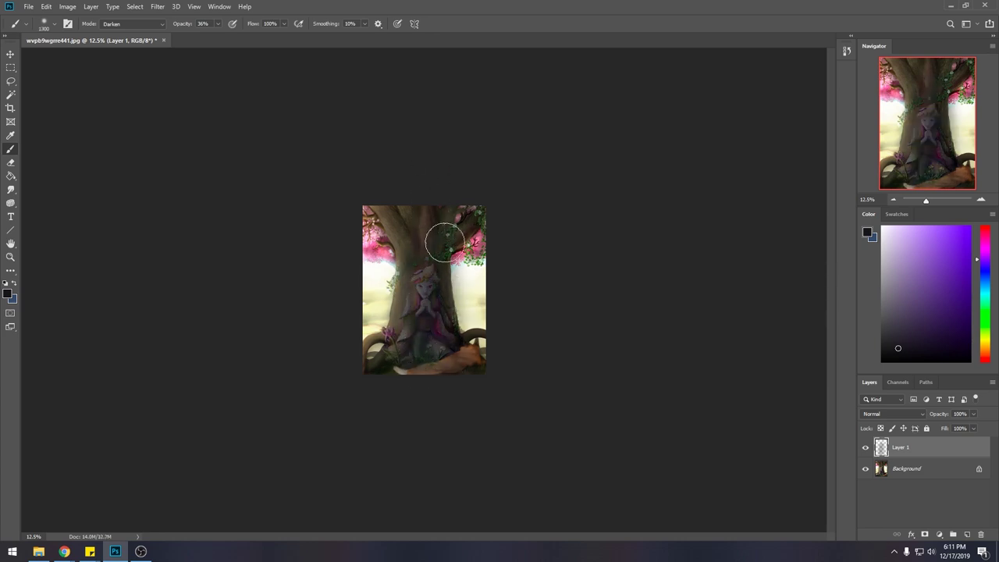
key("ctrl")
key("ctrl+z")
key("ctrl+z")
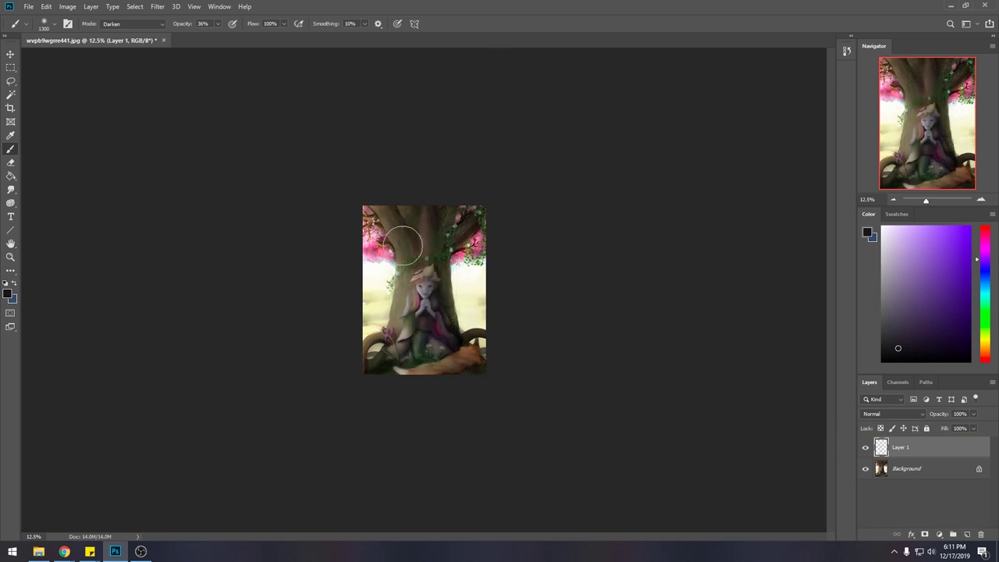
- Sample dark maroon, then light cream from the sky, as the paint colour
key("alt")
left_click(439, 321, "alt")
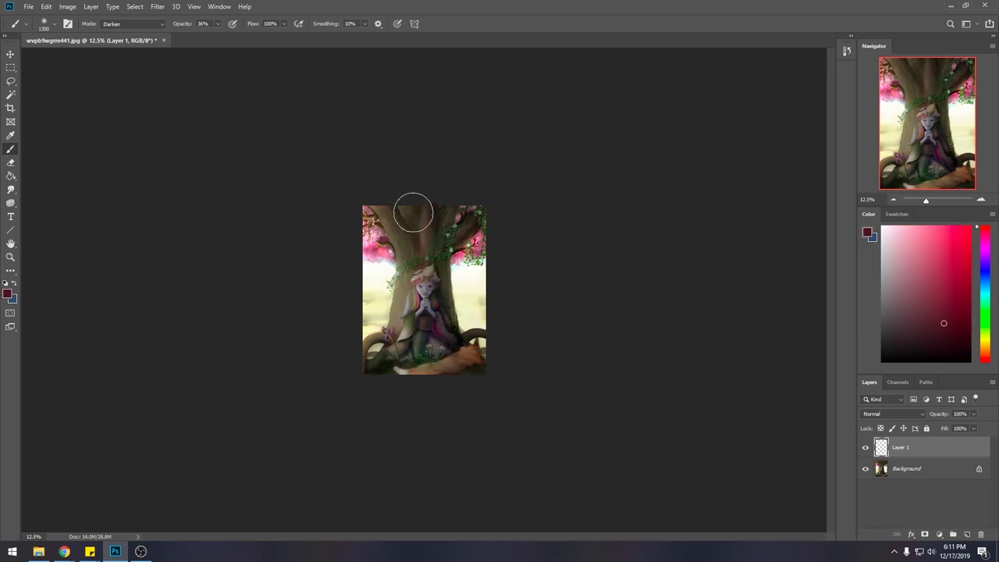
key("alt")
left_click(466, 299, "alt")
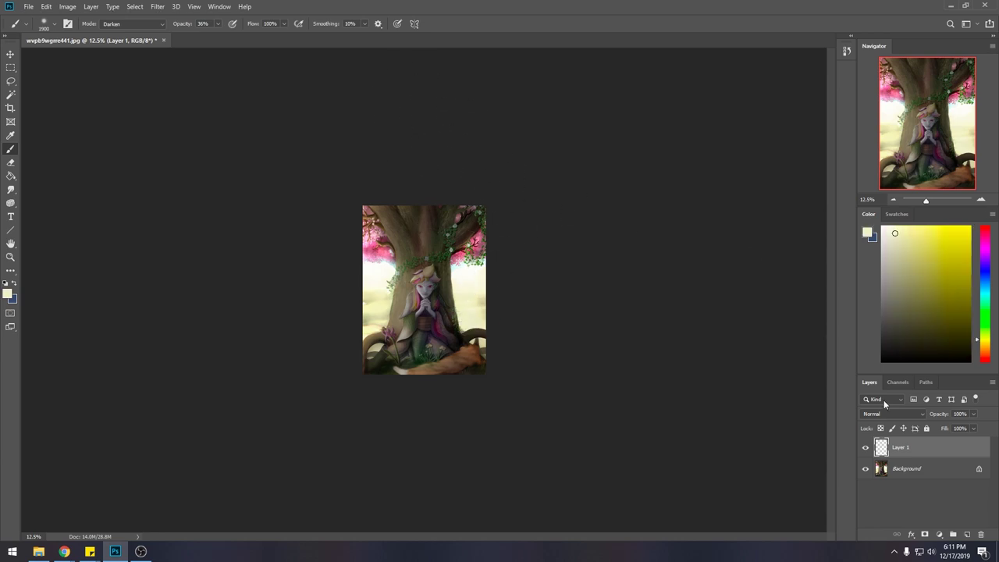
- Test a Color-mode pink wash sampled from the blossoms at lowered fill, then delete it
left_click(897, 414)
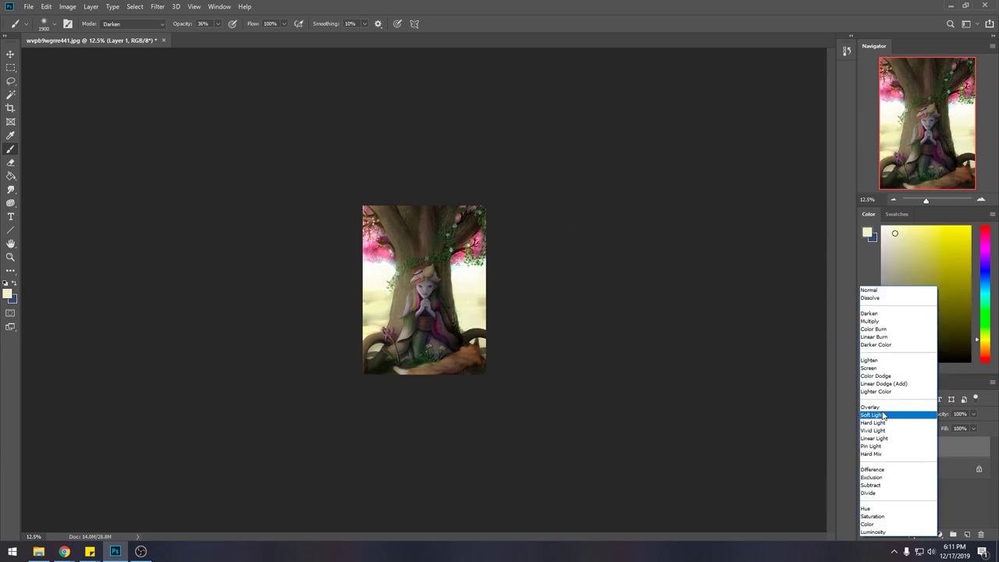
left_click(882, 524)
left_click(481, 235, "alt")
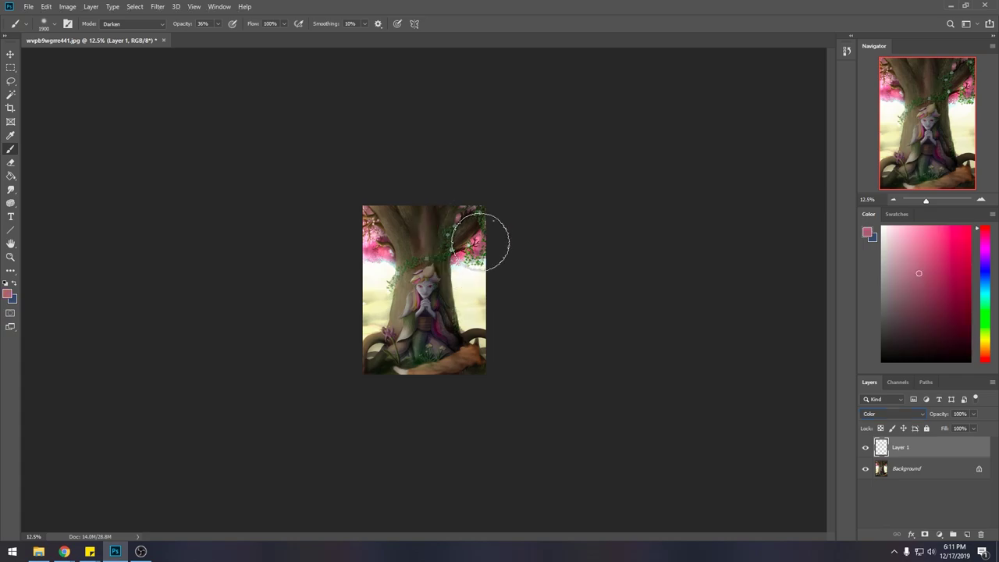
key("f")
key("f")
key("f")
key("g")
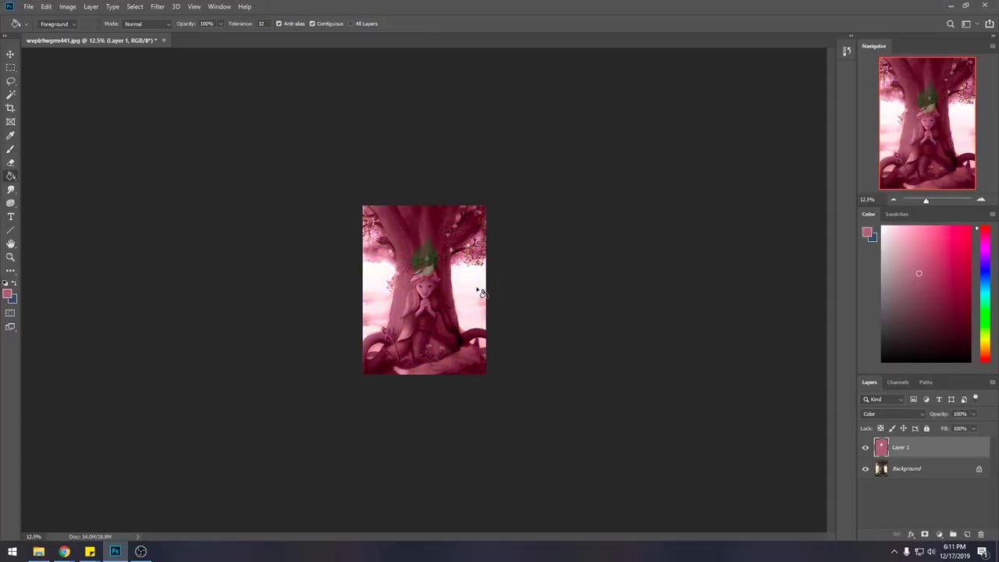
left_click(973, 429)
left_click(980, 534)
- Add a new layer and flood it with the blossom pink using the Paint Bucket
key("m")
right_click(472, 276)
key("Escape")
key("g")
left_click(967, 535)
left_click(436, 308)
- Set the pink layer to Color mode, compare it hidden, delete it, and add an empty layer
left_click(886, 414)
left_click(868, 524)
left_click(865, 447)
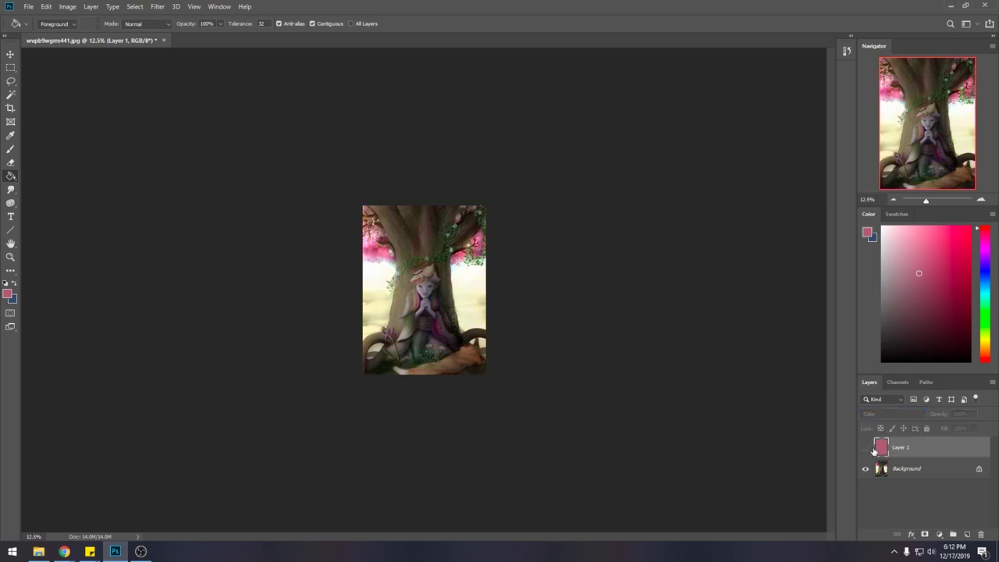
left_click(980, 535)
left_click(967, 536)
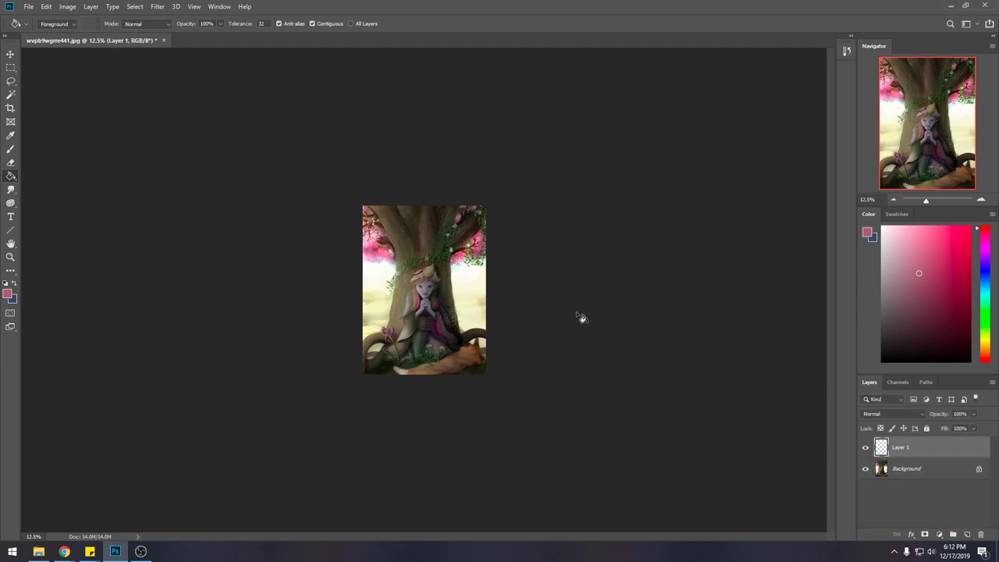
- Fill the layer solid pink and try Soft Light at 39% then 52% fill
left_click(465, 284)
left_click(967, 428)
left_click_drag(976, 441, 946, 442)
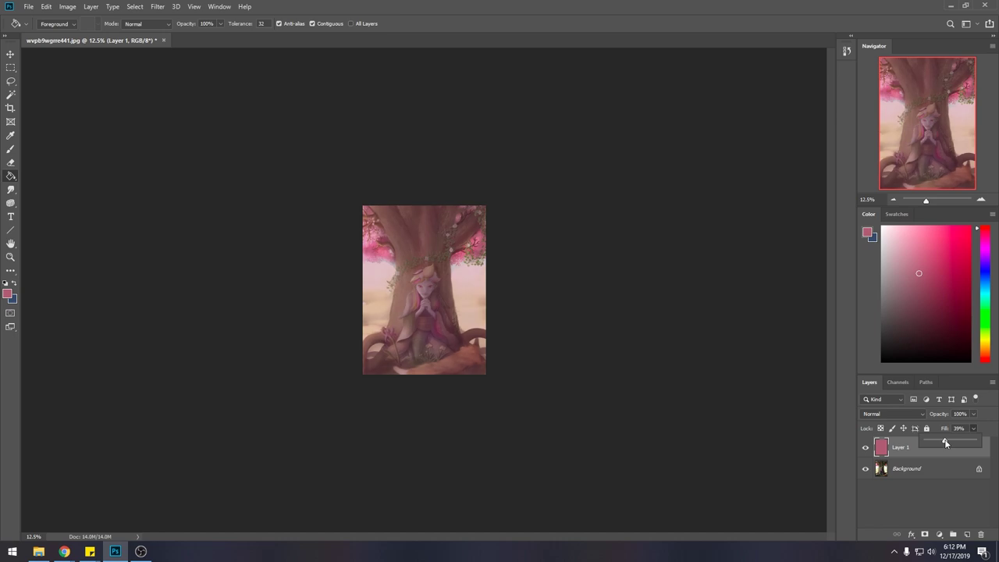
left_click(891, 419)
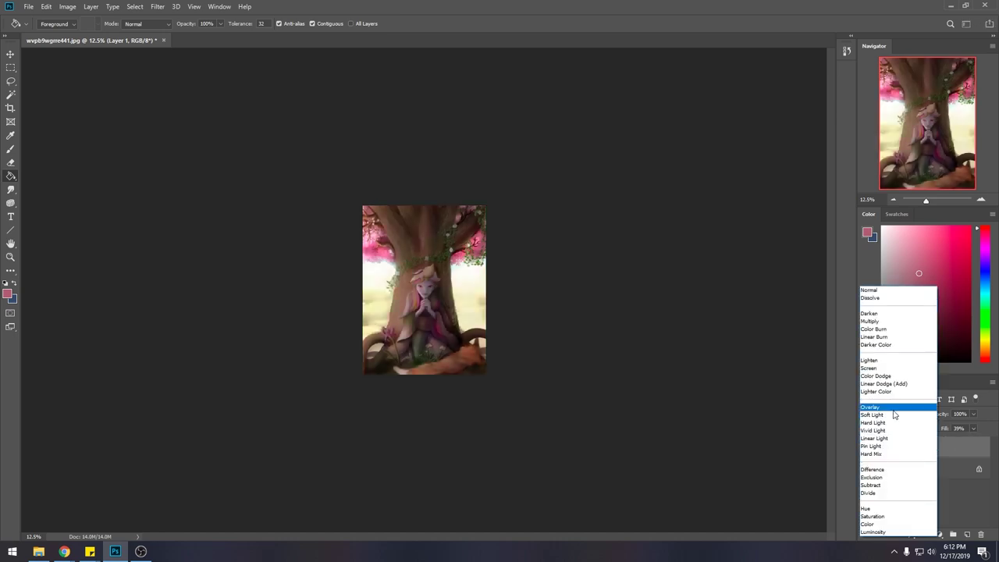
left_click(883, 419)
left_click(974, 429)
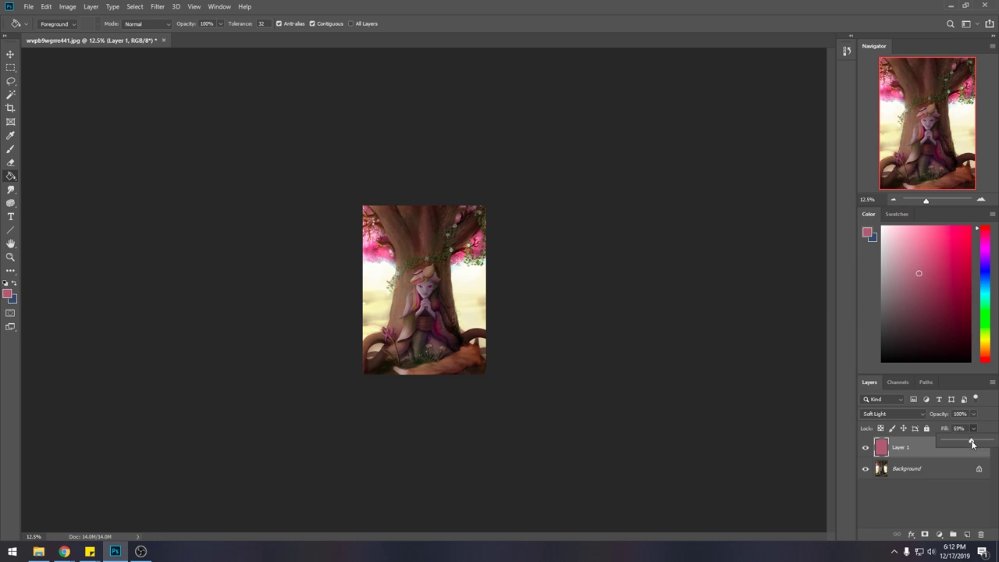
left_click(864, 450)
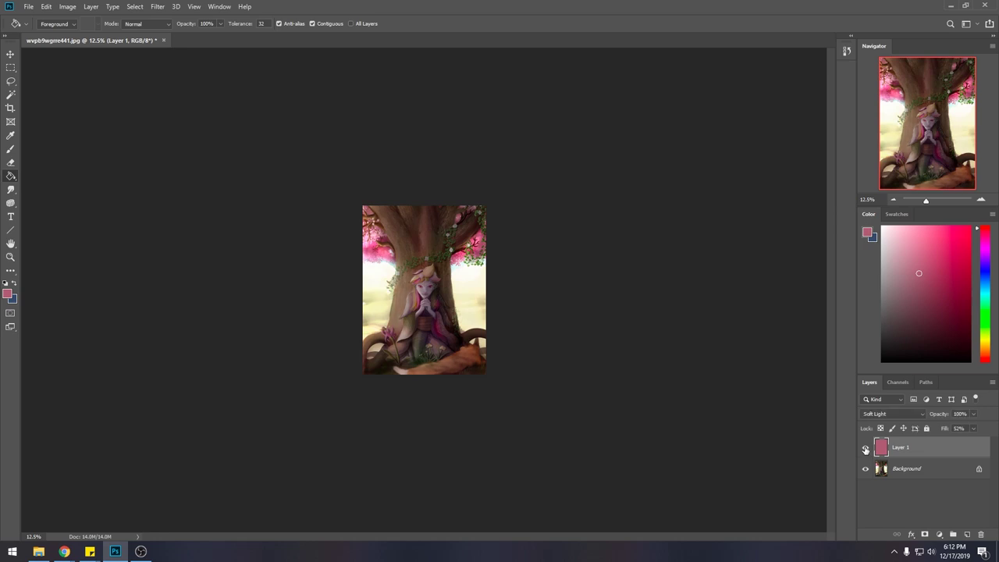
- Switch the pink layer to Lighten at about 21% fill, compare it hidden, then delete it
left_click(891, 415)
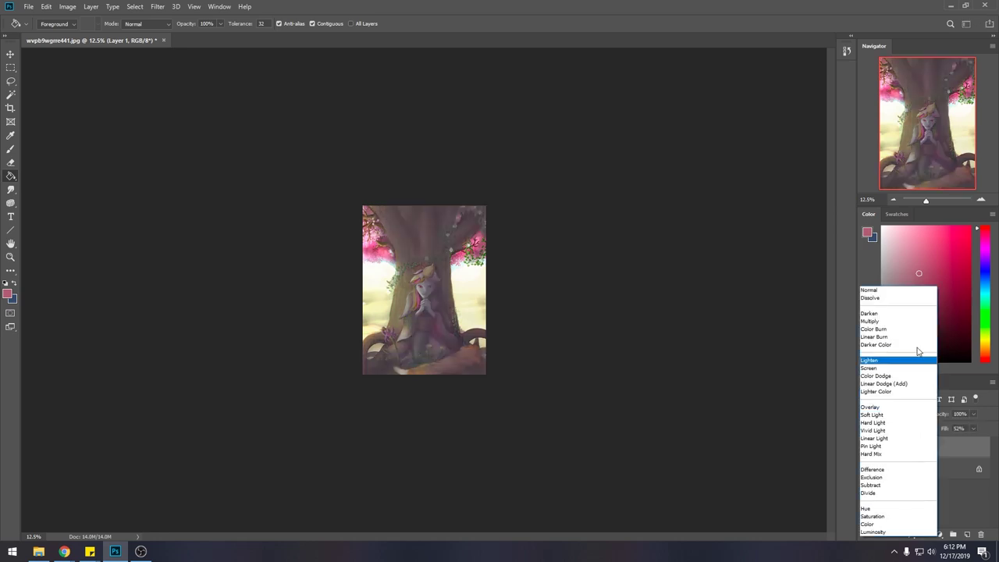
left_click(870, 290)
key("Down")
key("Down")
key("Down")
key("Down")
key("Down")
key("Down")
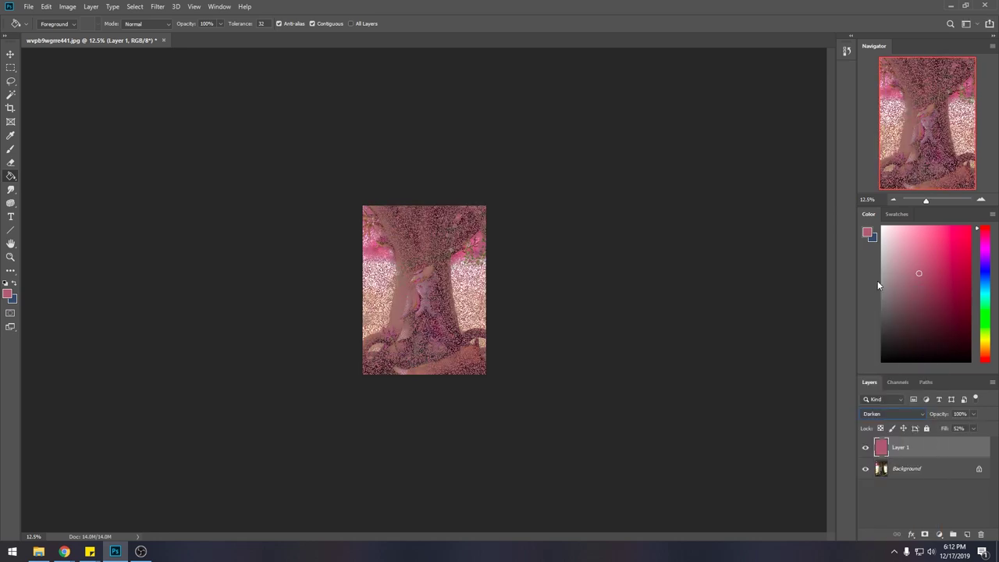
key("Down")
key("Down")
key("Up")
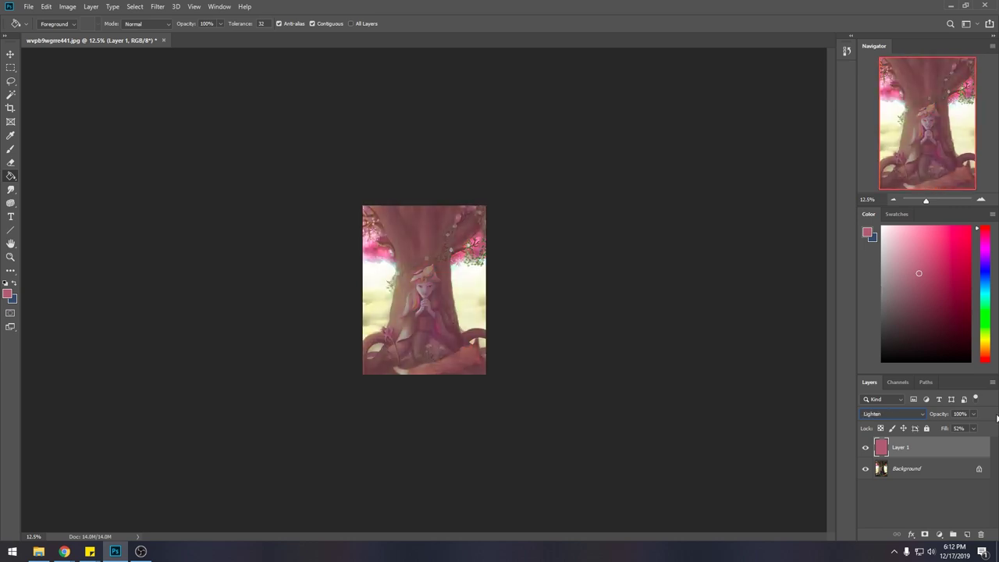
left_click(973, 428)
left_click_drag(955, 441, 957, 444)
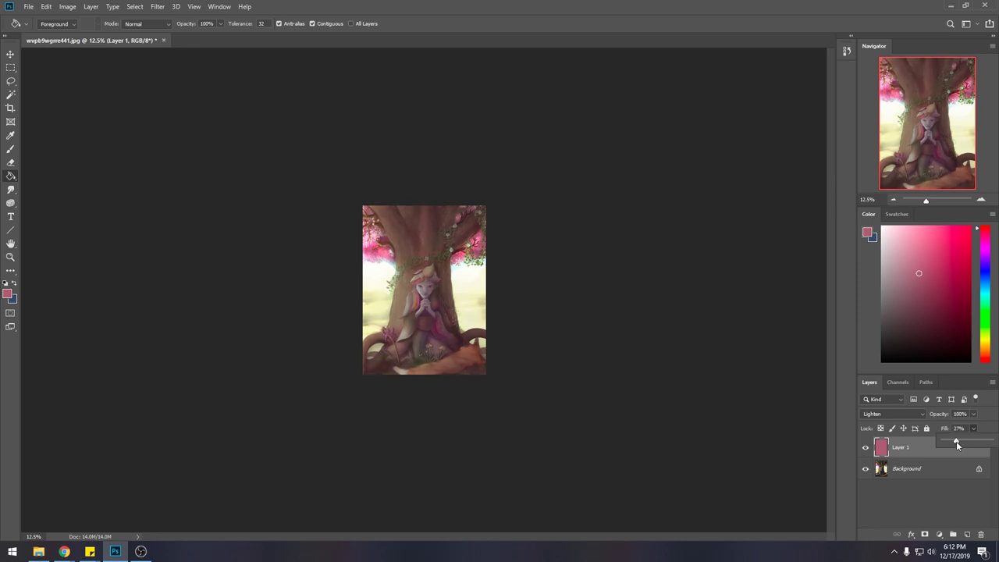
left_click_drag(956, 441, 953, 442)
left_click(865, 447)
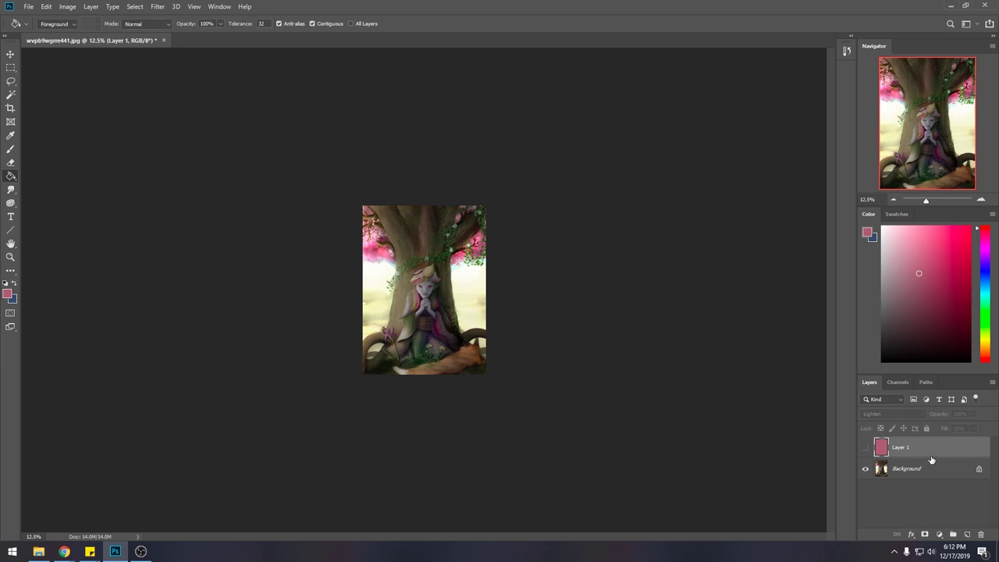
left_click(981, 536)
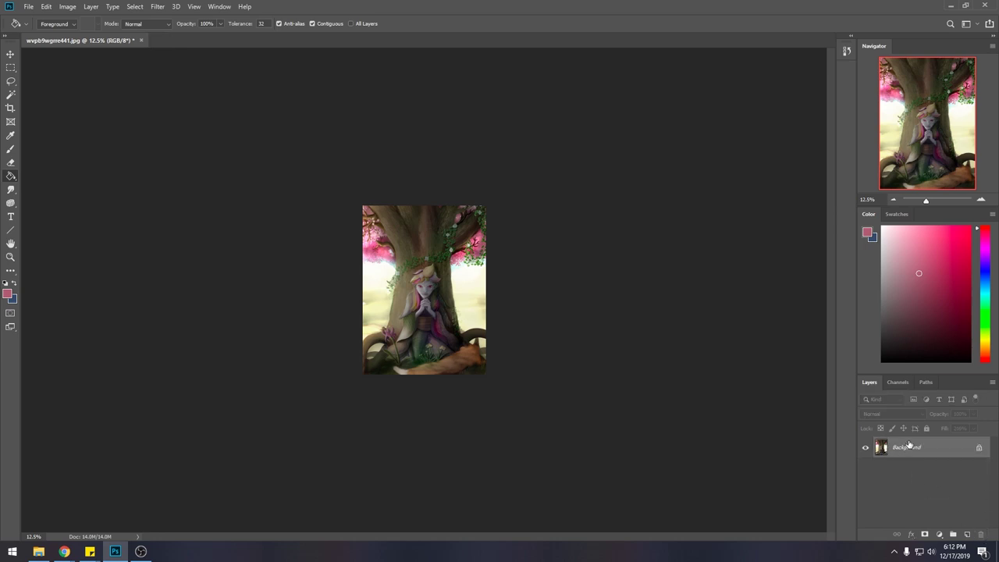
- Brighten the tree's left and right edges with a near-white Lighten-mode brush
key("b")
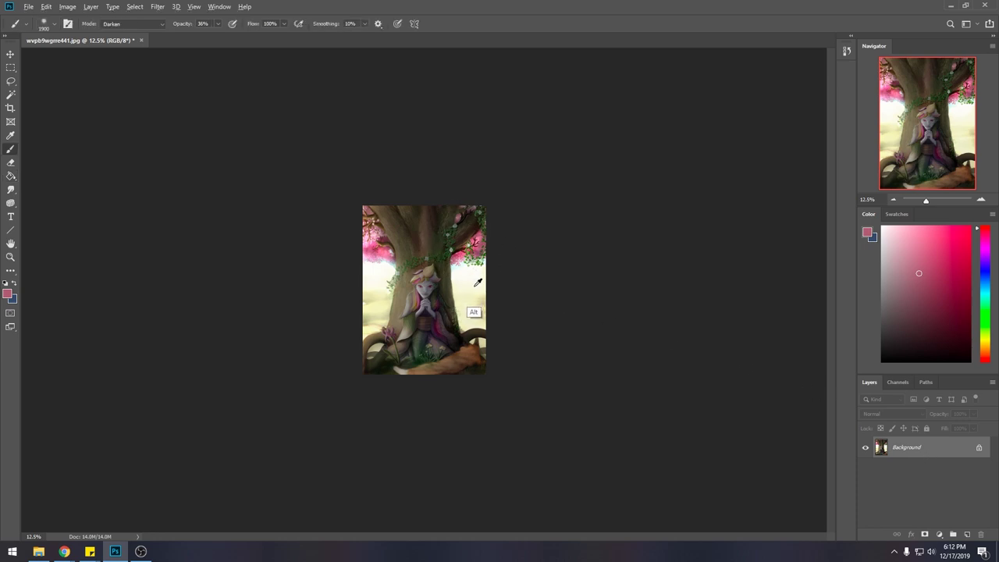
left_click(476, 273, "alt")
key("bracketleft")
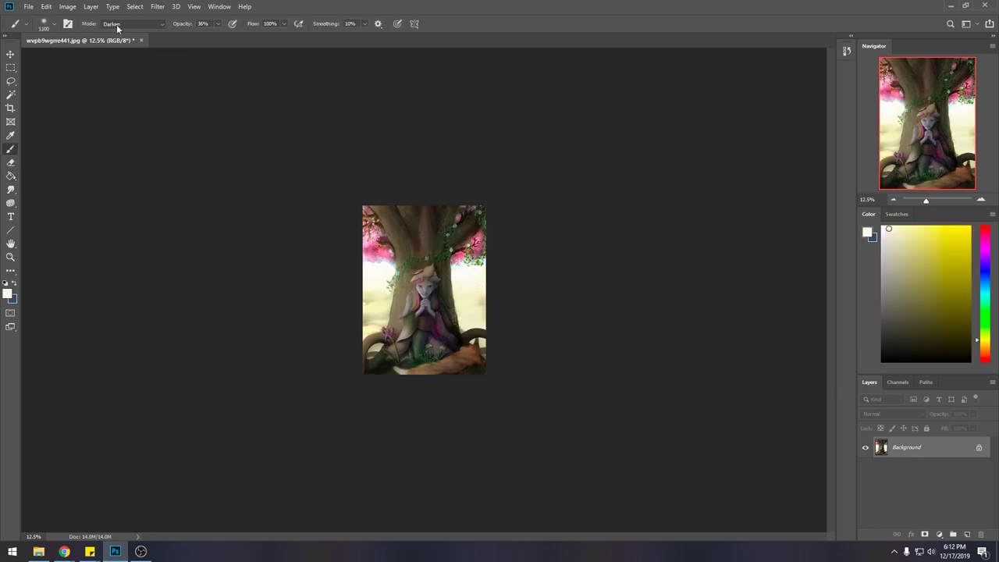
left_click(115, 27)
left_click(125, 274)
key("bracketleft")
key("bracketleft")
key("bracketleft")
key("bracketleft")
left_click(135, 25)
left_click(135, 36)
left_click(117, 26)
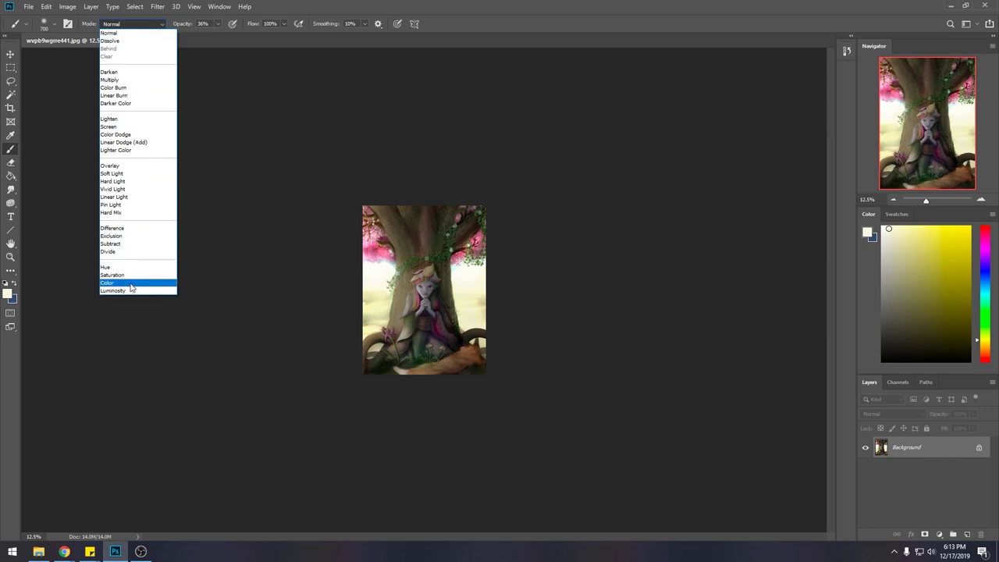
left_click(132, 120)
left_click_drag(477, 261, 488, 264)
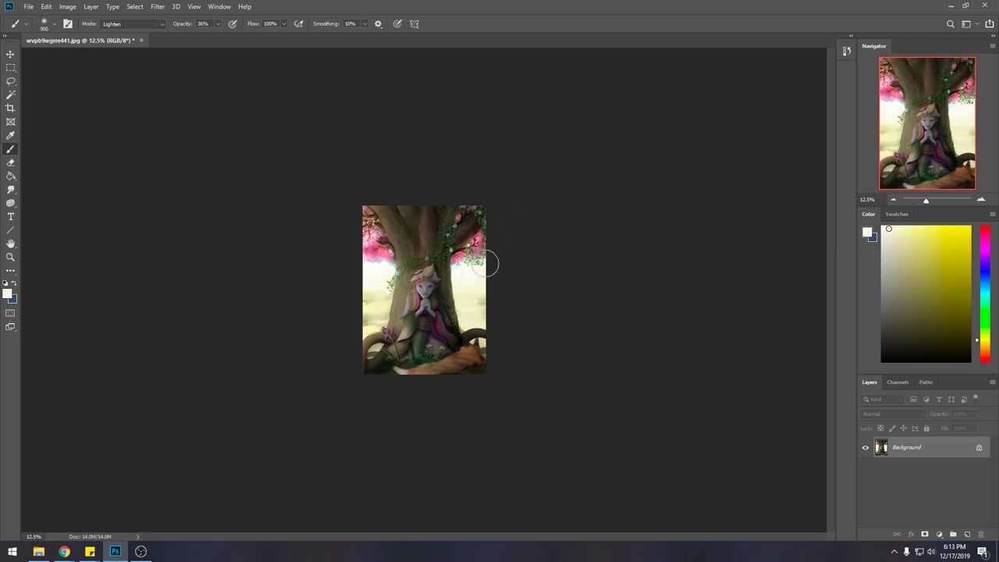
left_click_drag(372, 260, 387, 282)
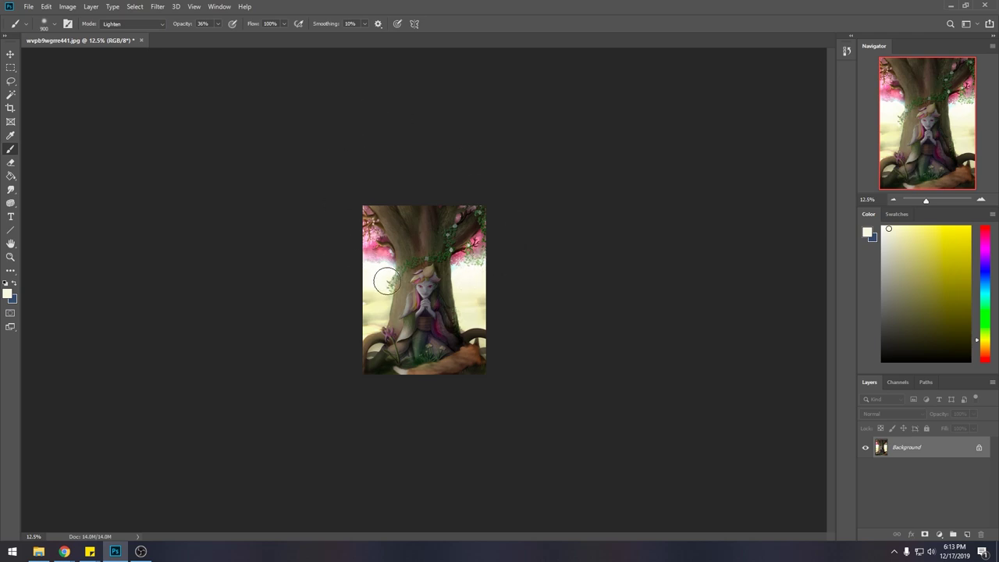
- Set the brush to Color mode at 100% opacity with a pink sampled from the figure
key("[")
key("[")
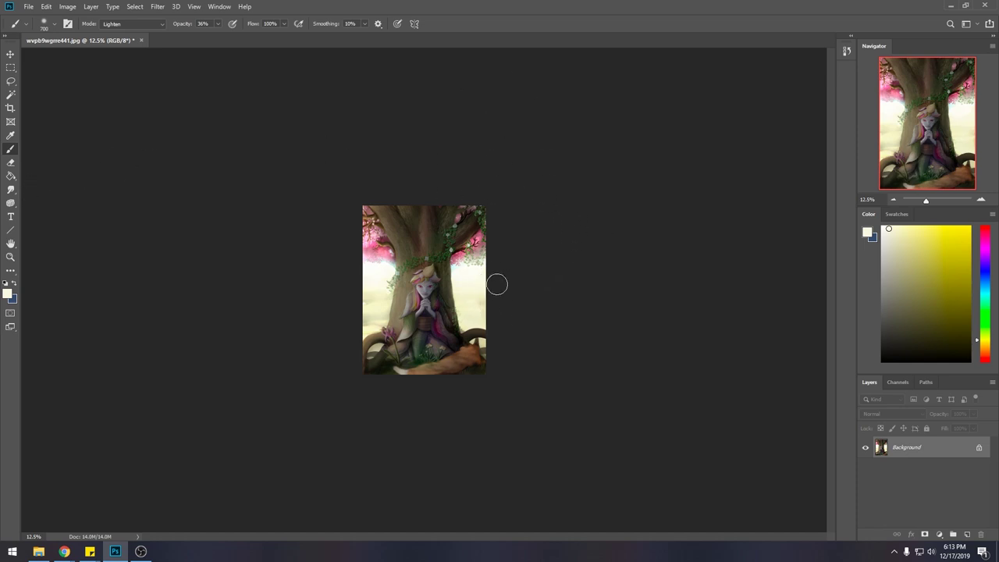
key("bracketleft")
key("bracketleft")
left_click(131, 24)
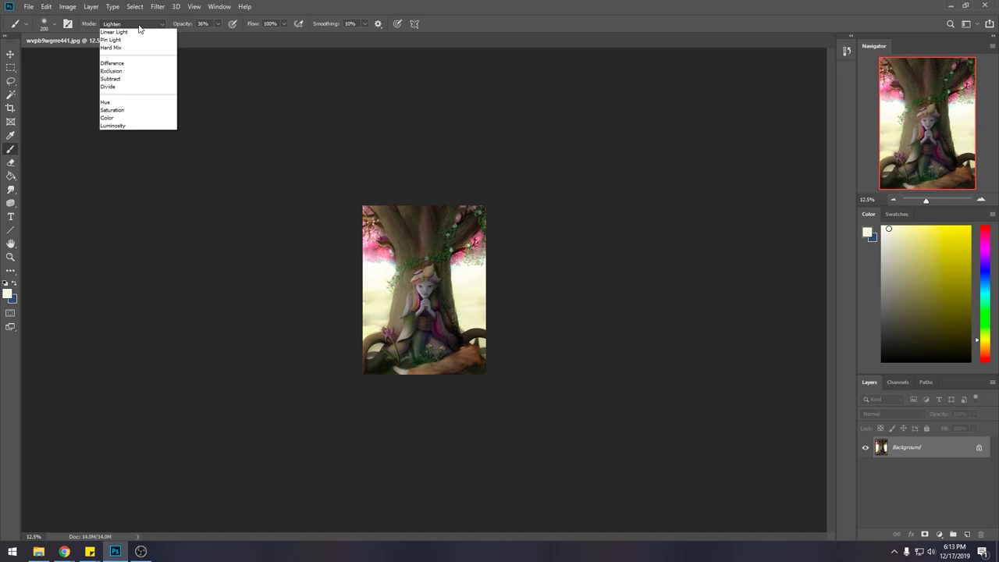
left_click(125, 286)
left_click(218, 24)
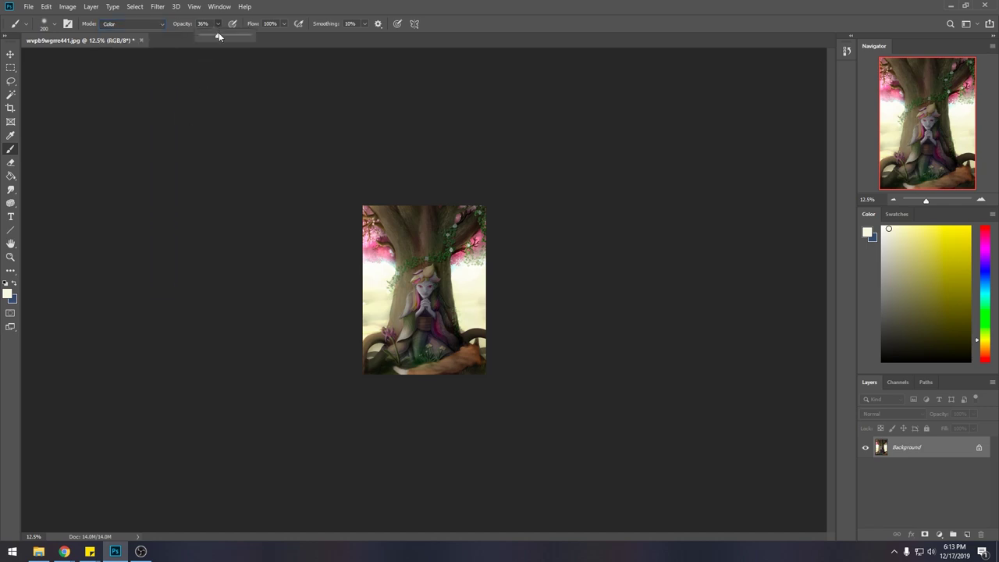
left_click(456, 272)
left_click(416, 282, "alt")
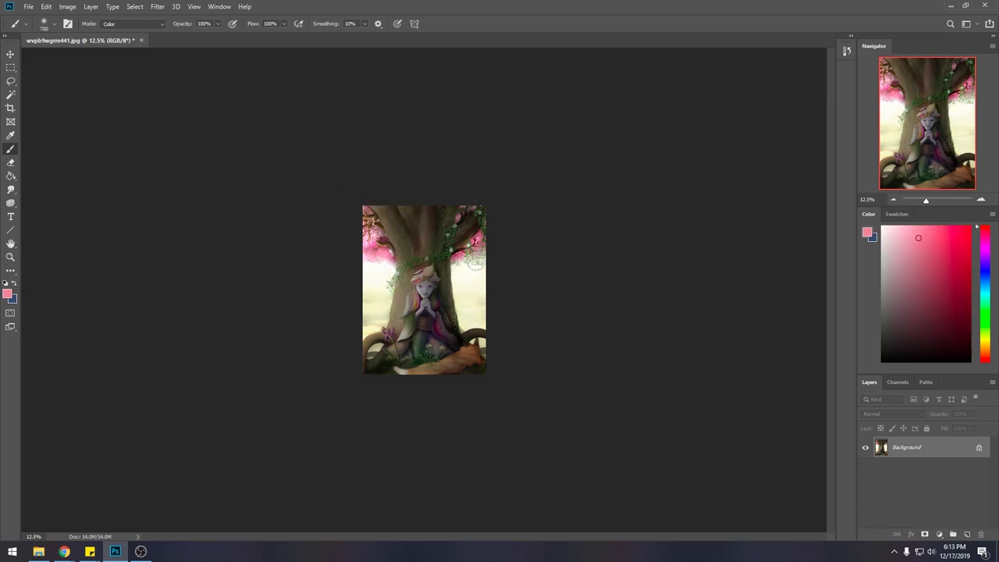
key("bracketright")
key("bracketright")
key("bracketright")
key("bracketright")
key("bracketright")
key("bracketright")
key("bracketright")
key("bracketright")
key("bracketright")
key("bracketright")
key("bracketright")
key("bracketright")
- Try and undo a dark stroke on a new layer, set brush opacity to 45%, then delete the layer
left_click(967, 534)
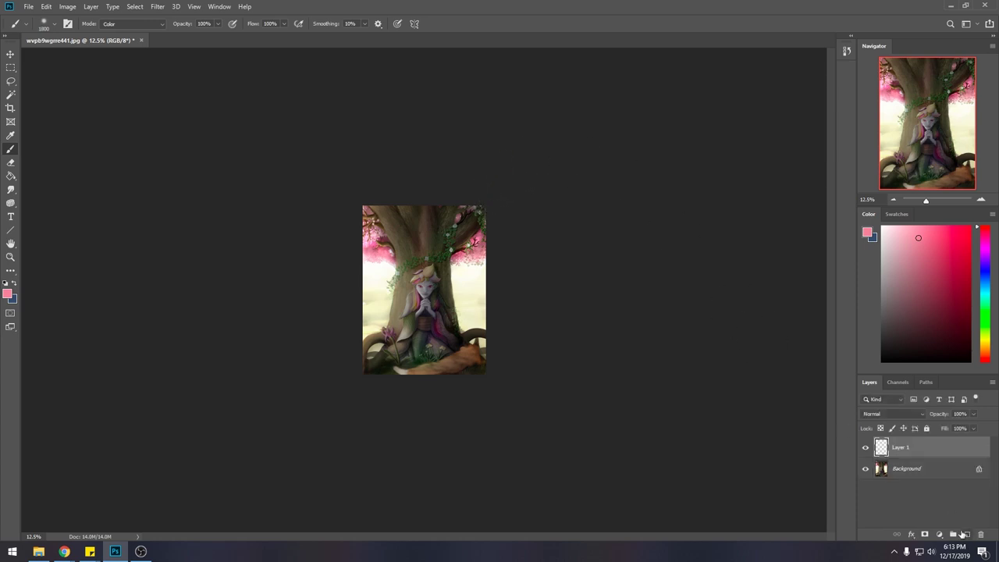
left_click(466, 216, "alt")
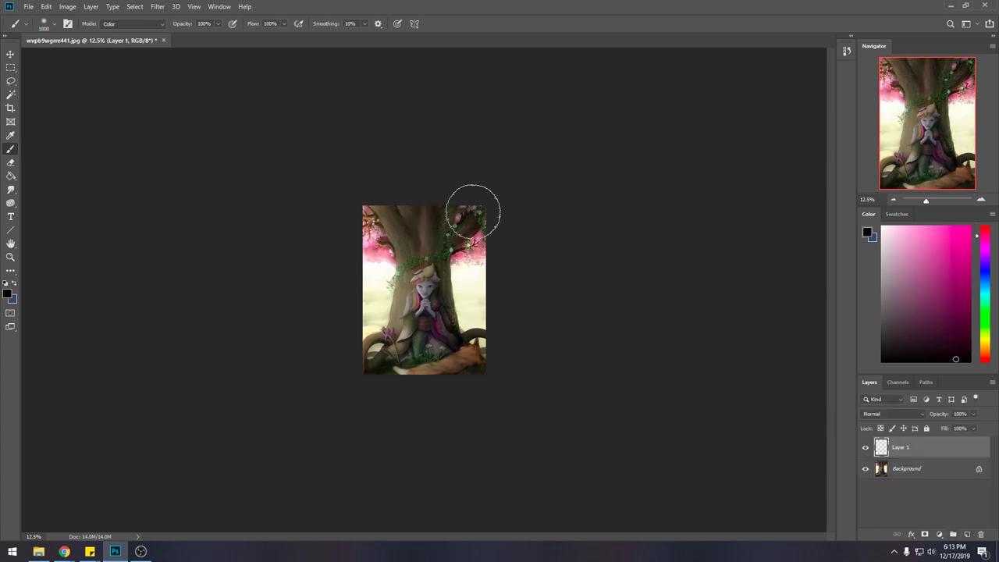
left_click_drag(475, 211, 174, 198)
key("ctrl+z")
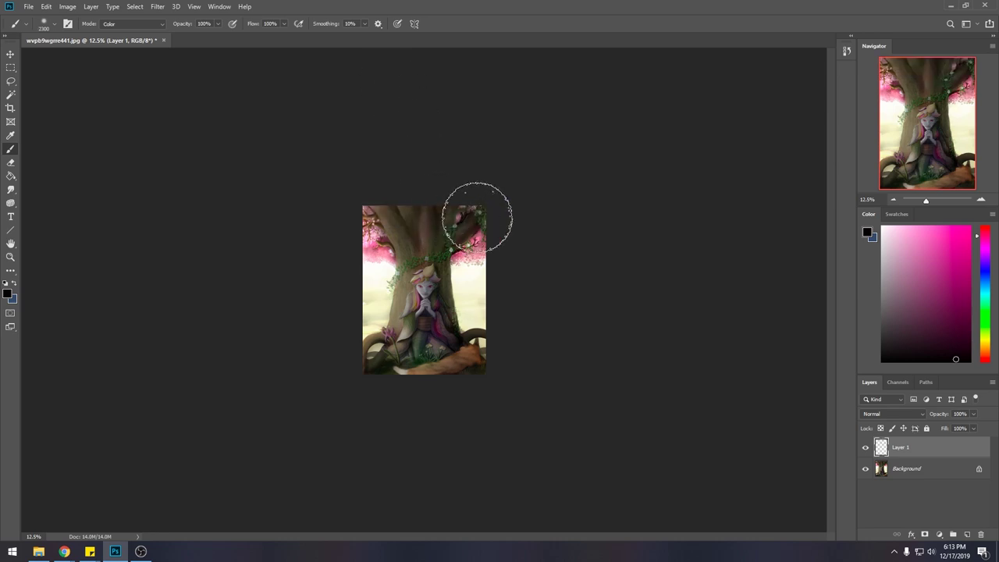
key("bracketright")
key("bracketright")
key("bracketright")
key("bracketright")
key("bracketright")
key("bracketright")
key("bracketright")
key("bracketright")
key("bracketright")
key("bracketright")
key("bracketright")
key("bracketright")
key("bracketright")
key("bracketright")
key("bracketright")
key("bracketright")
key("bracketright")
key("bracketright")
key("bracketright")
key("bracketright")
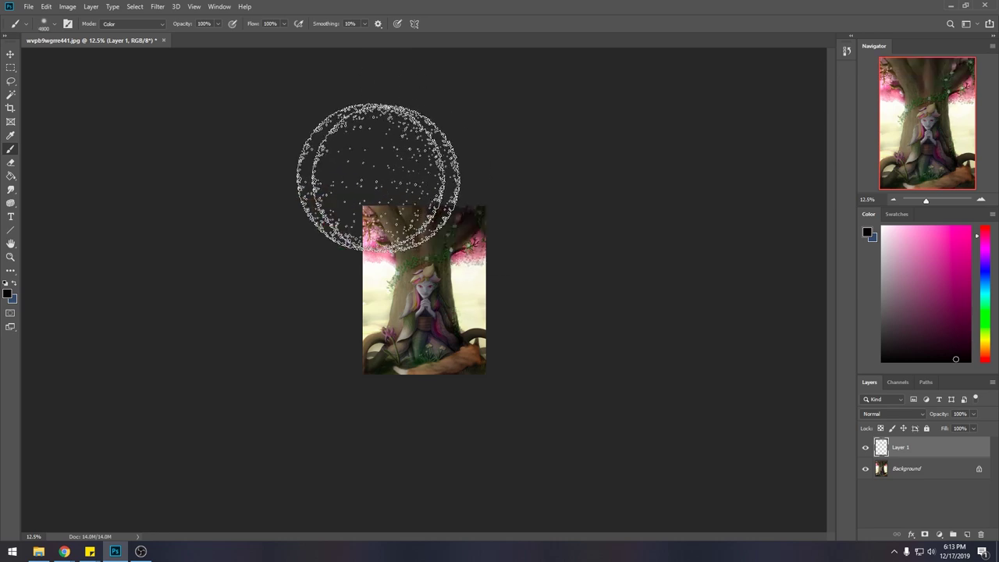
left_click_drag(218, 24, 195, 39)
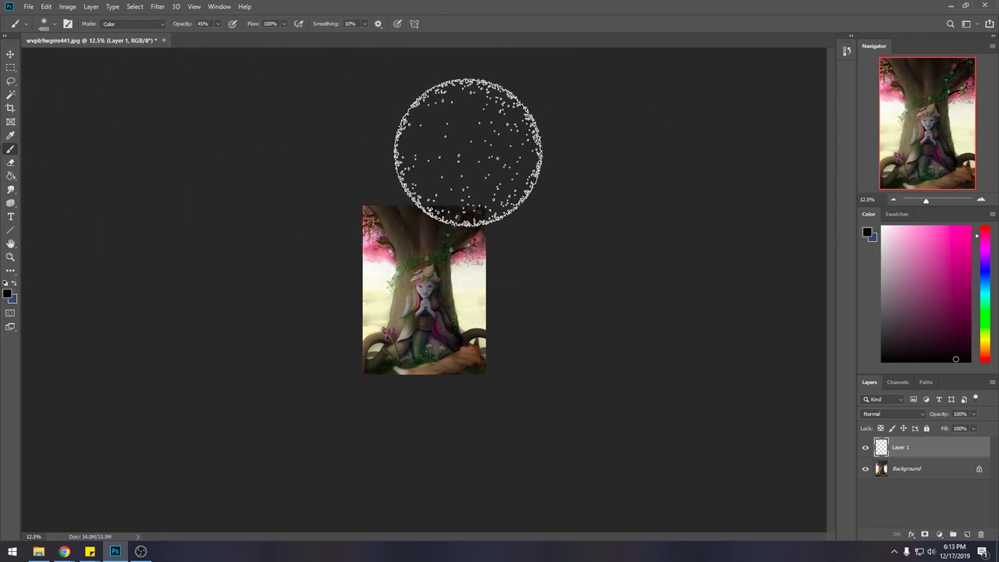
key("Delete")
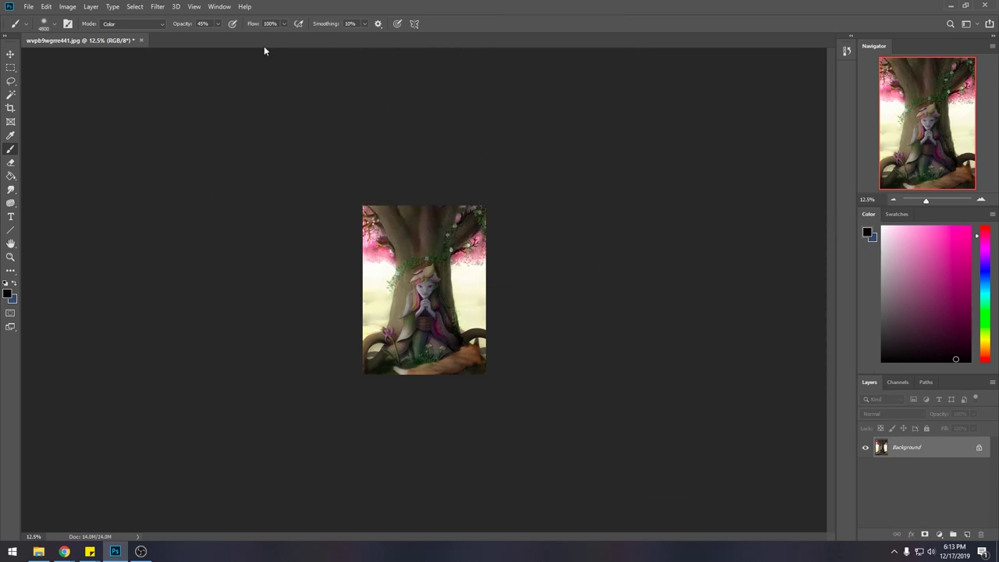
- Pick a smaller preset, sample a pale yellow nudged toward orange, and set Color blending
left_click(142, 24)
left_click(137, 34)
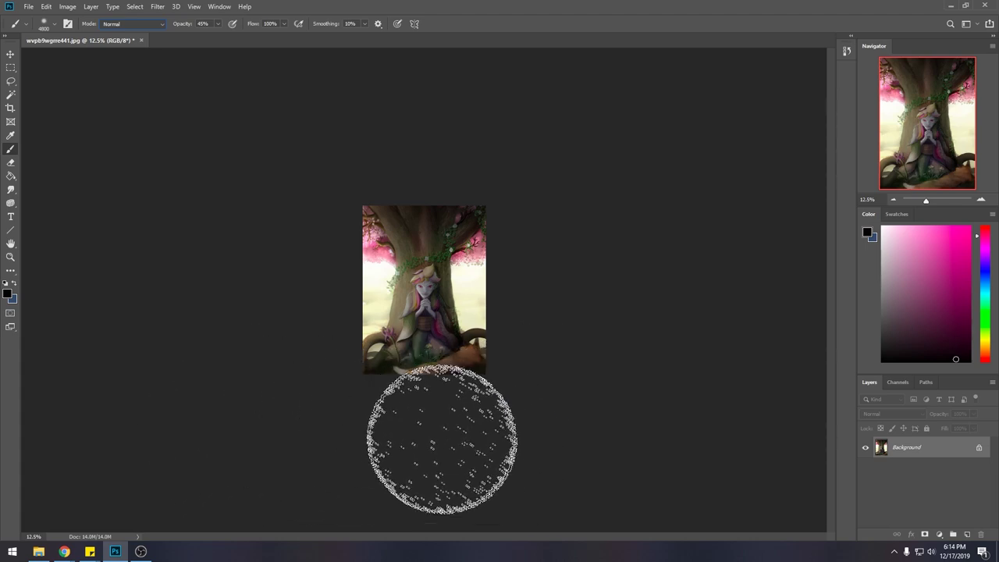
right_click(419, 235)
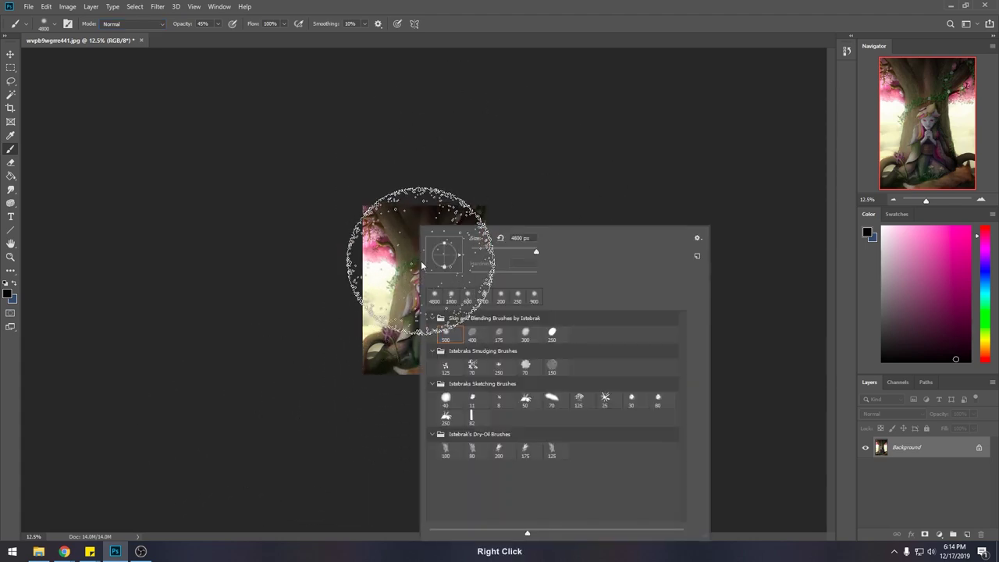
left_click(470, 449)
left_click(612, 186)
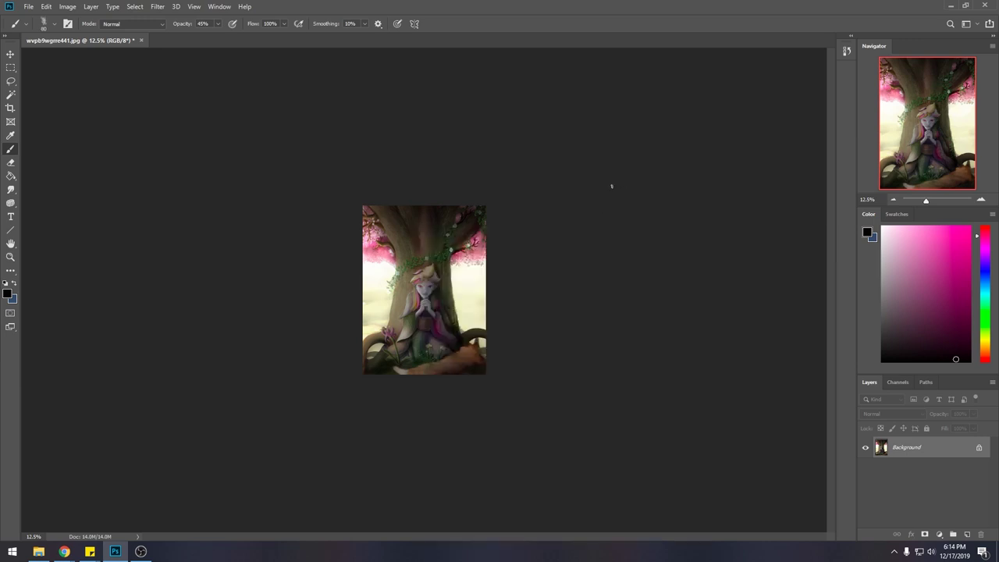
left_click(392, 295, "alt")
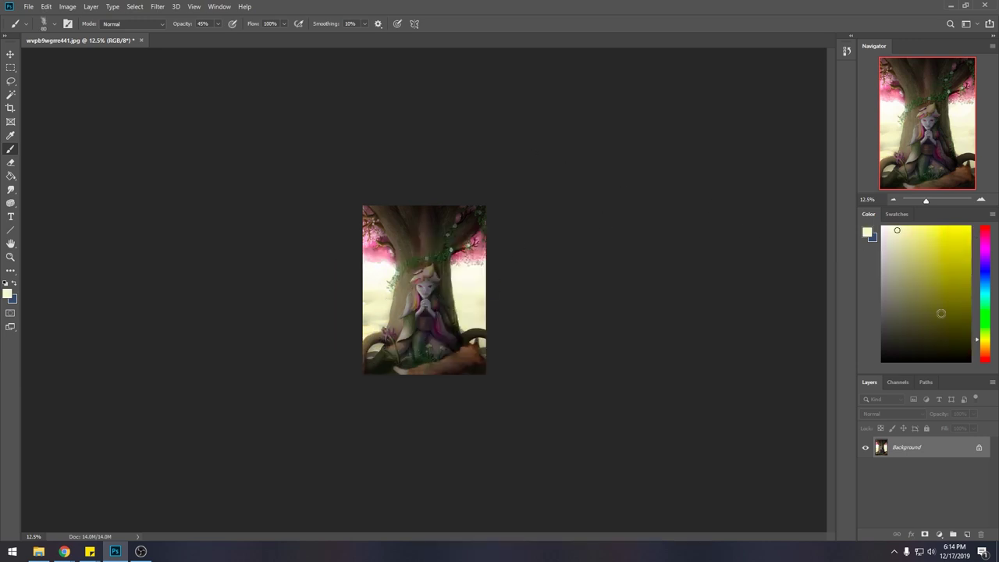
left_click_drag(984, 352, 984, 344)
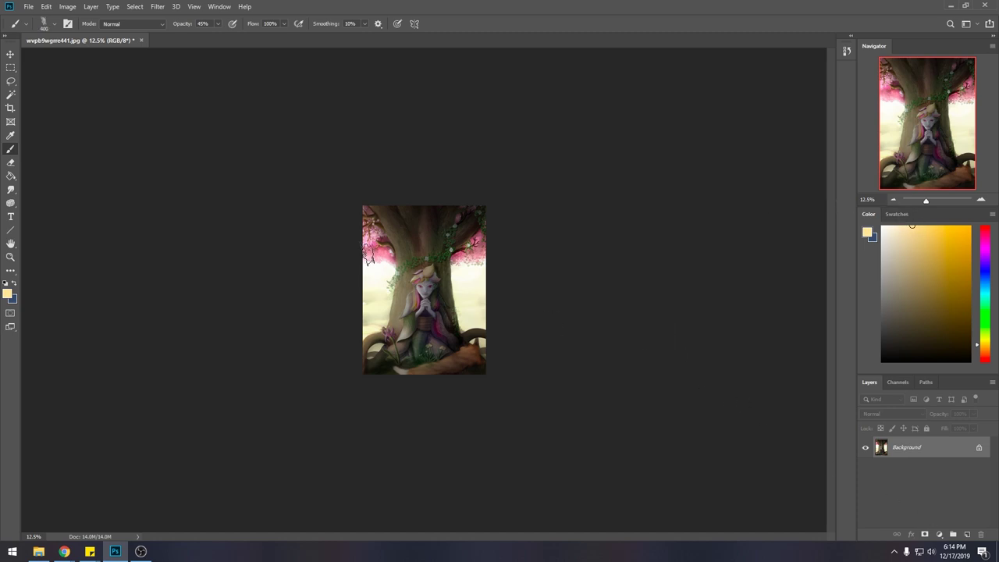
left_click(125, 24)
left_click(155, 282)
- Choose the 500 px Skin and Blending brush and add a new empty layer above the painting
key("ctrl+minus")
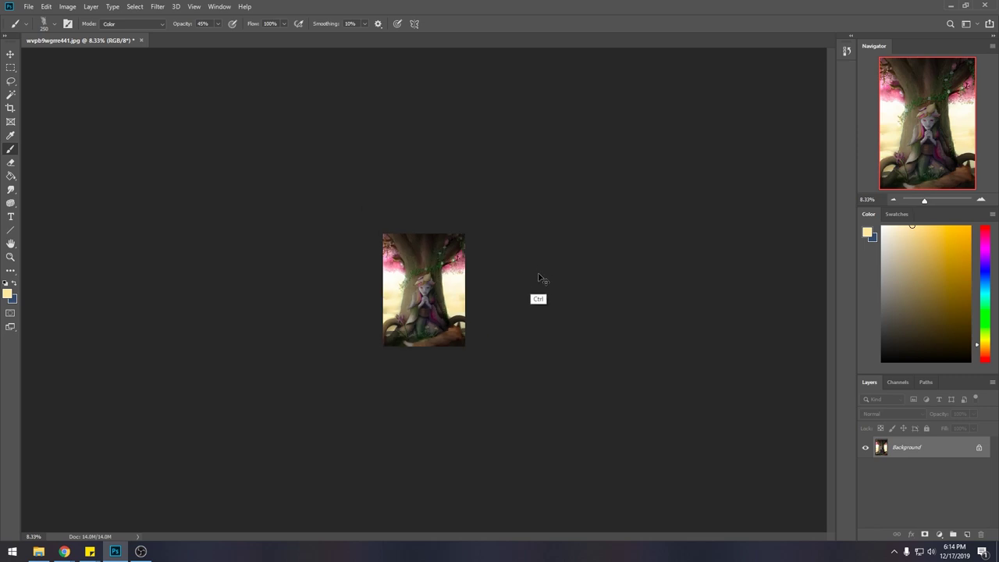
key("ctrl+minus")
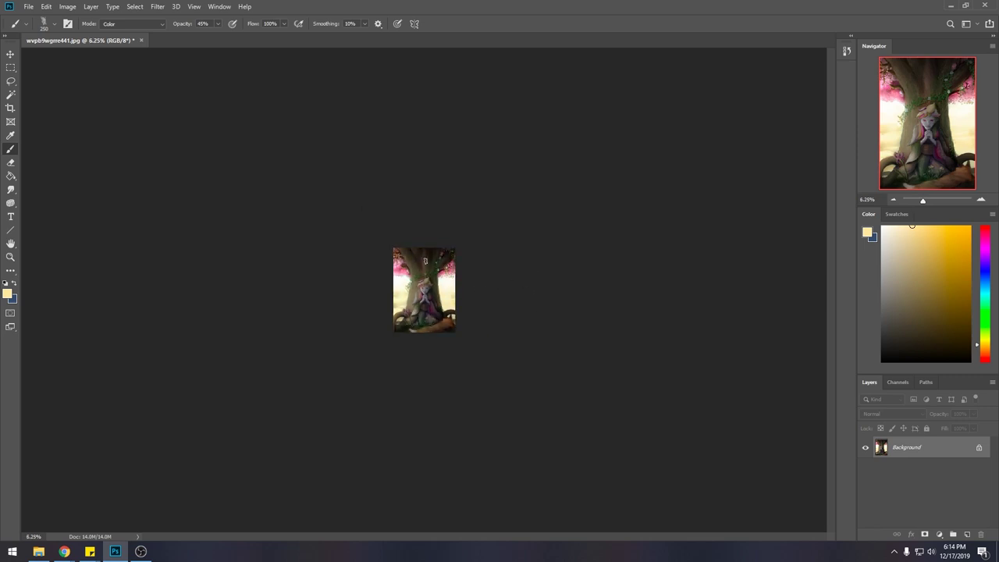
right_click(434, 279)
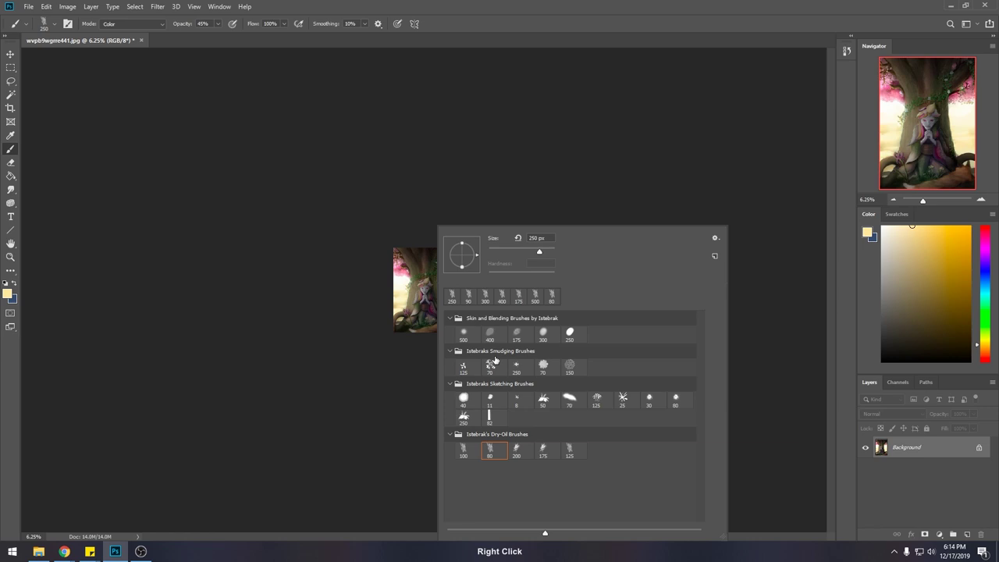
left_click(464, 333)
left_click(615, 183)
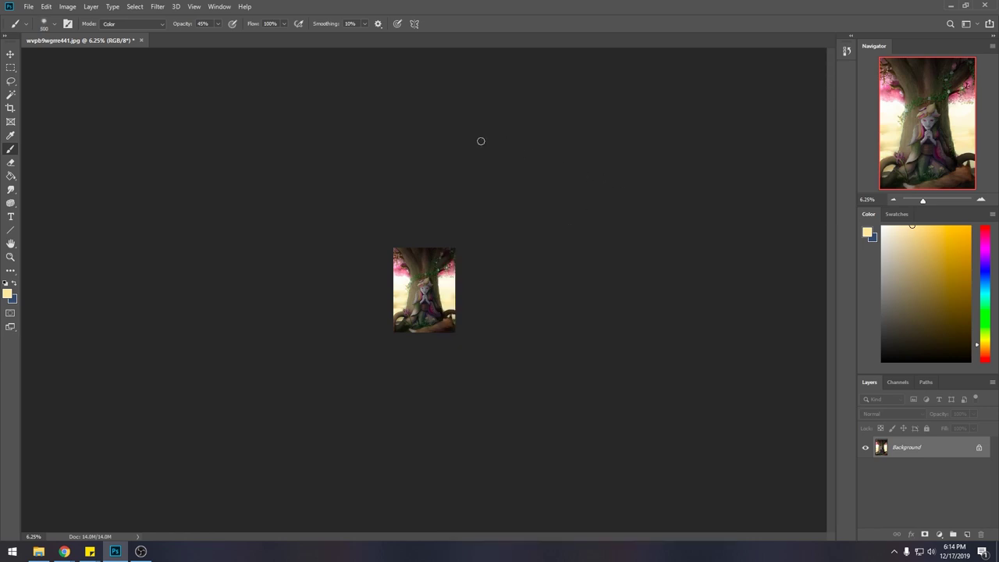
key("ctrl+plus")
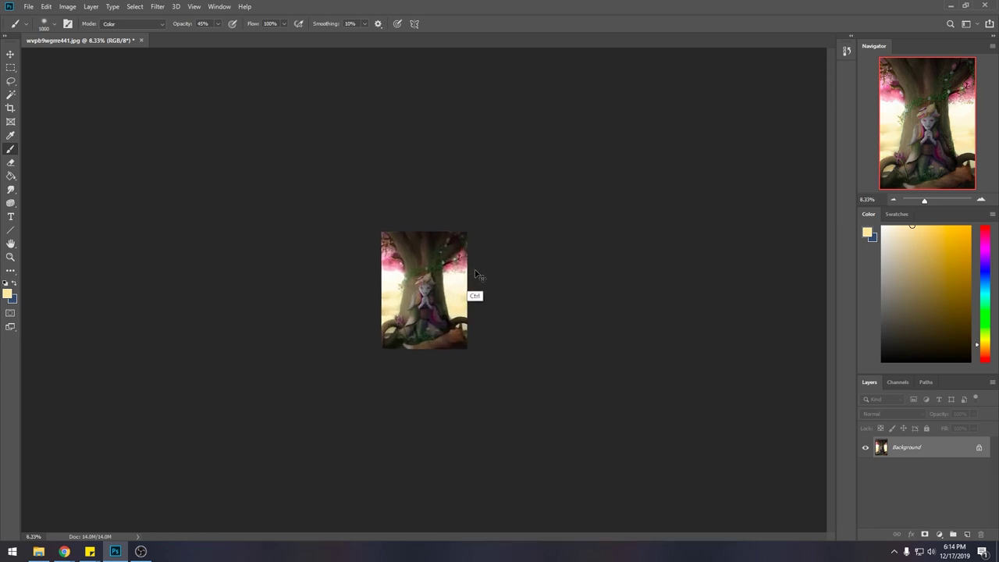
left_click(968, 533)
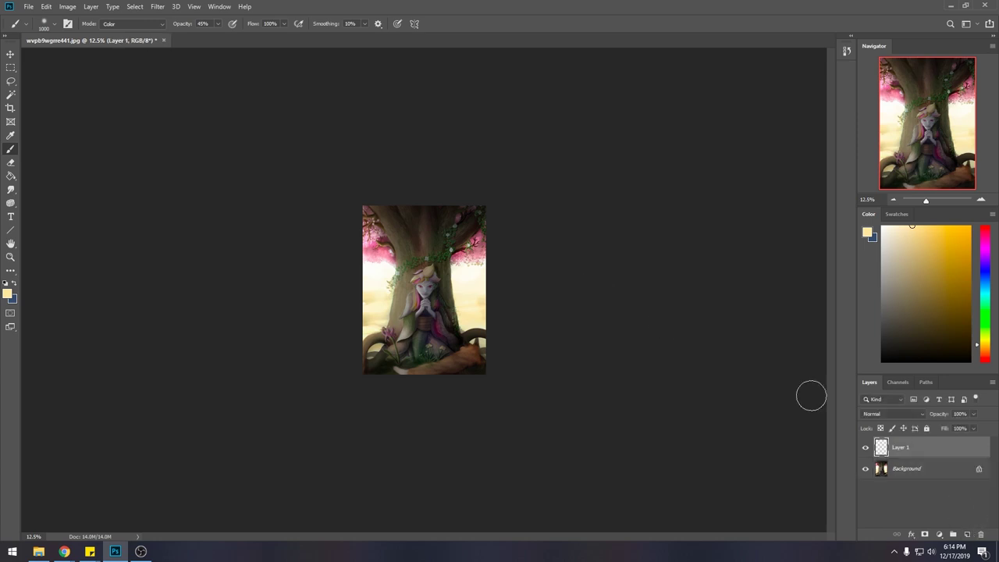
- Paint dark Darken-mode strokes beside the figure, then erase part of them back
left_click(436, 270, "alt")
left_click(133, 24)
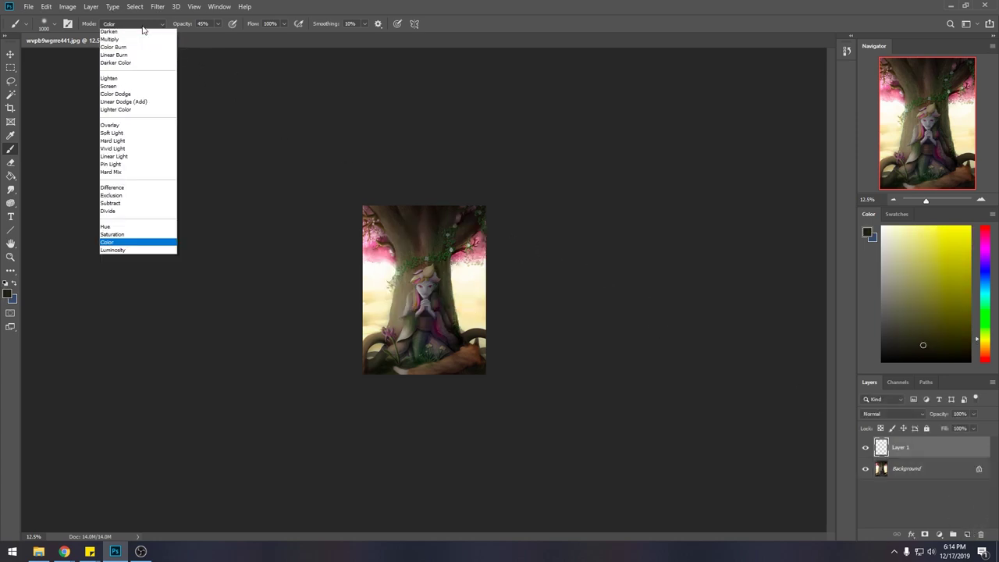
left_click(129, 71)
mouse_move(439, 285)
left_mouse_down()
mouse_move(463, 316)
mouse_move(424, 283)
mouse_move(401, 234)
left_mouse_up()
key("e")
key("bracketleft")
key("bracketleft")
key("bracketleft")
key("bracketleft")
key("bracketleft")
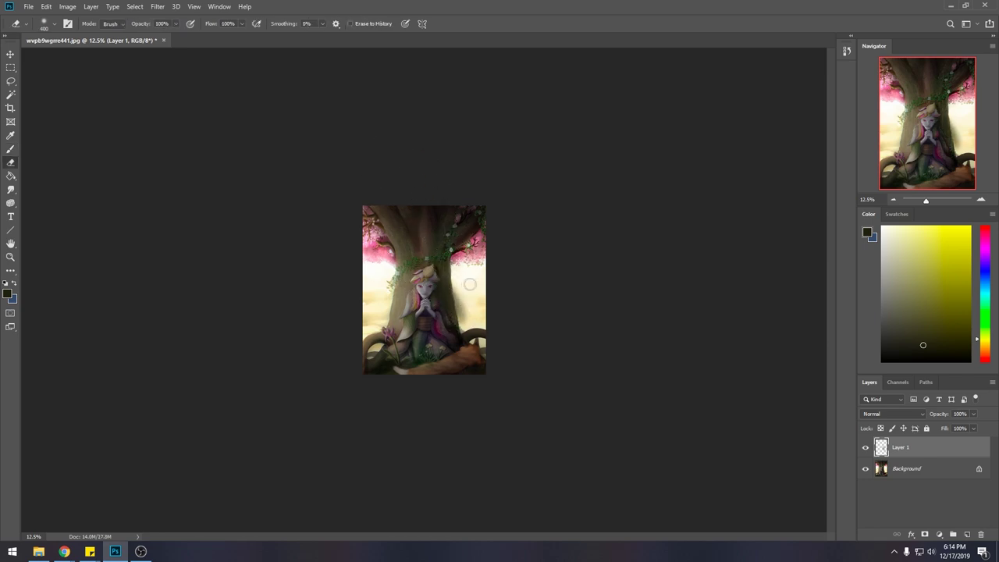
left_click_drag(472, 292, 429, 244)
left_click_drag(468, 293, 467, 337)
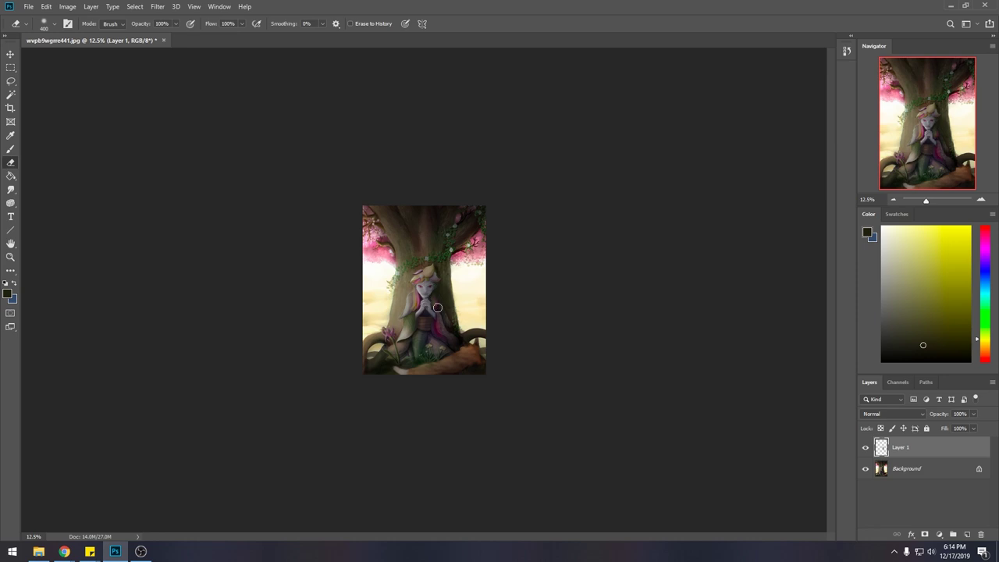
- Compare Layer 1 on and off, then darken it to about -56 Lightness with Hue/Saturation
left_click(865, 448)
left_click(865, 448)
left_click(865, 448)
left_click(865, 448)
key("ctrl+u")
left_click(600, 238)
left_click_drag(598, 242, 596, 242)
left_click(737, 132)
key("e")
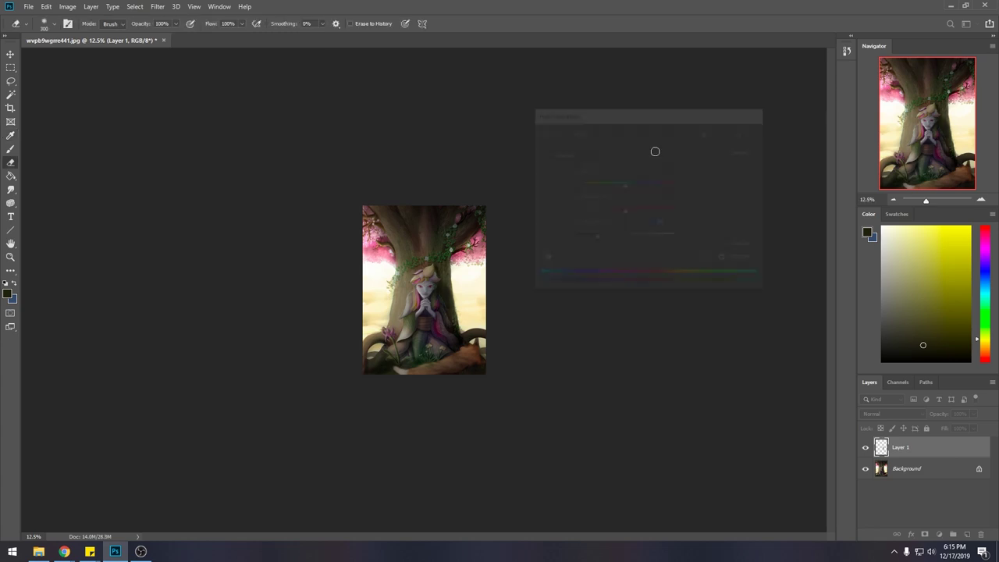
key("bracketright")
key("bracketright")
key("bracketright")
key("bracketright")
key("bracketright")
key("bracketright")
key("bracketright")
key("bracketright")
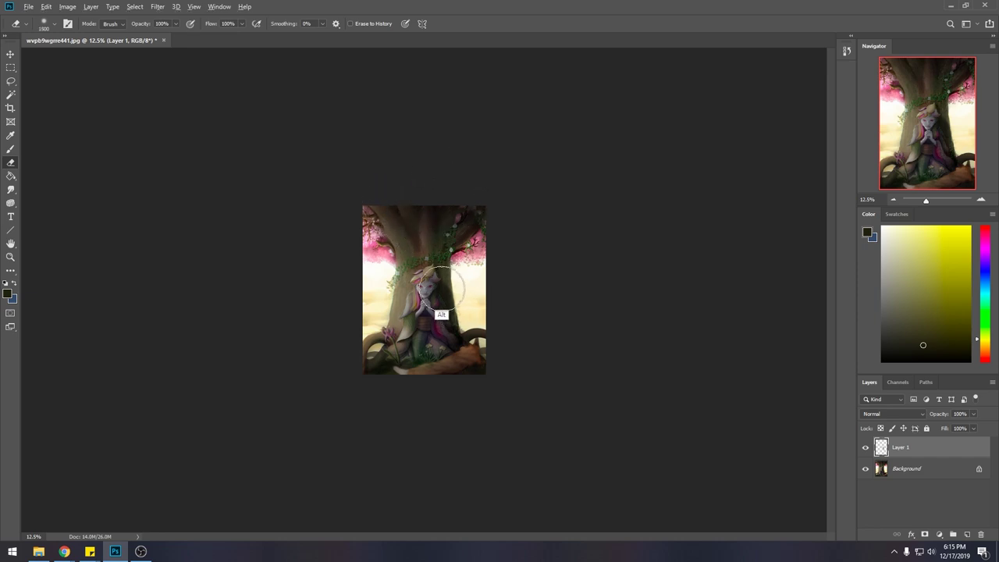
- Darken the lower-left roots with a 200 px brush stroke after resizing the eraser to 800
key("v")
key("b")
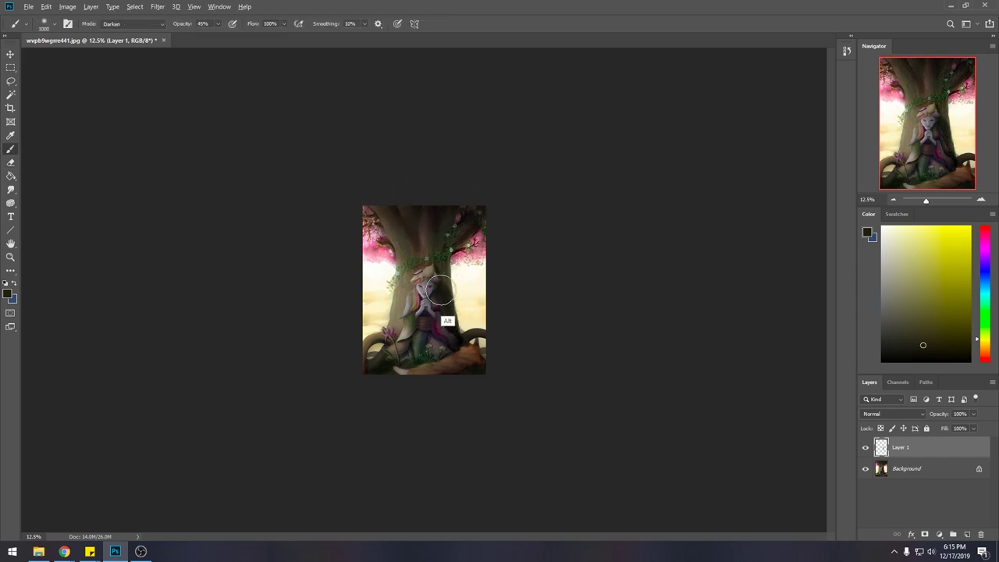
right_click(441, 293, "alt+shift")
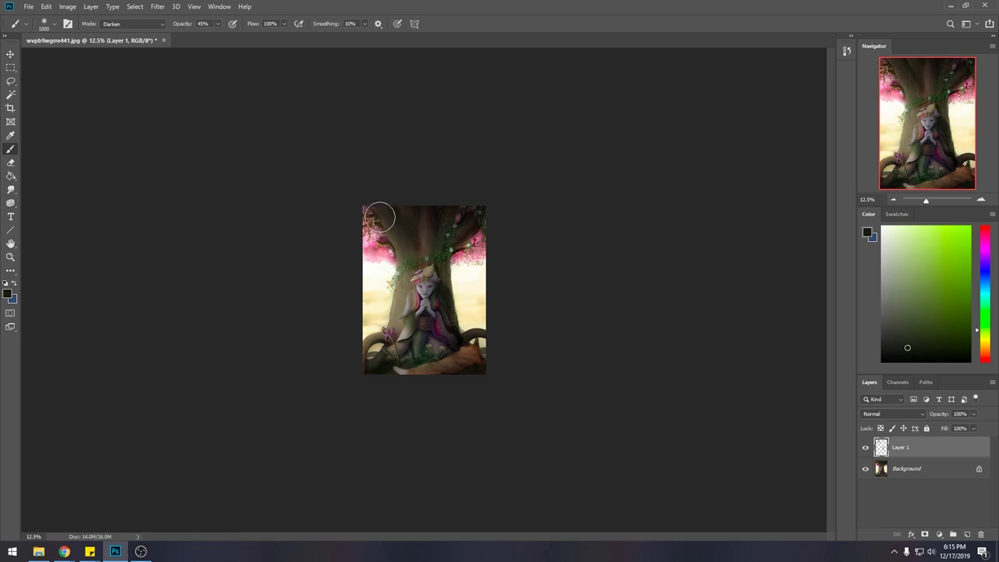
key("e")
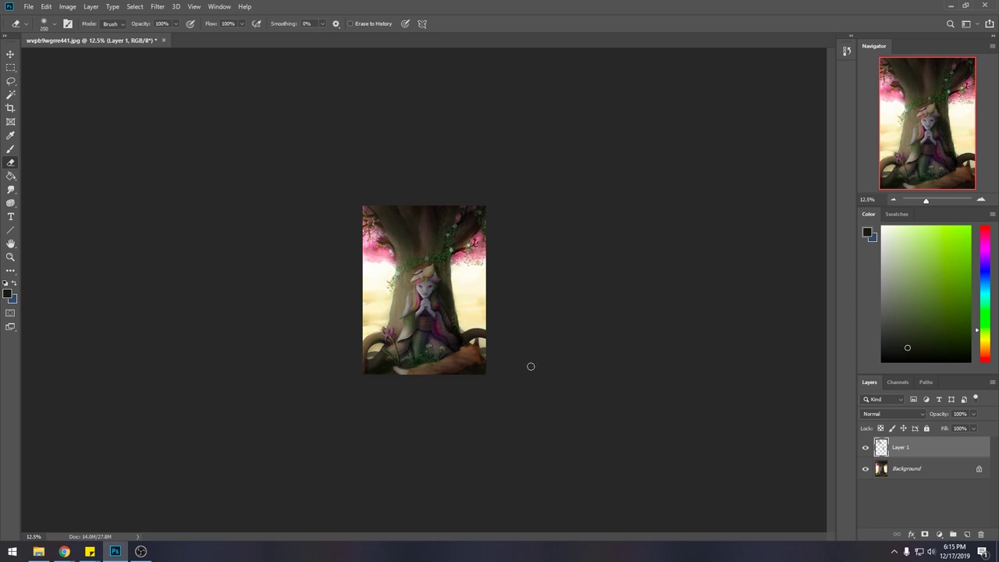
scroll(627, 405, "down", 4)
scroll(633, 412, "up", 2)
scroll(586, 388, "up", 2)
key("bracketright")
key("bracketright")
key("bracketright")
key("b")
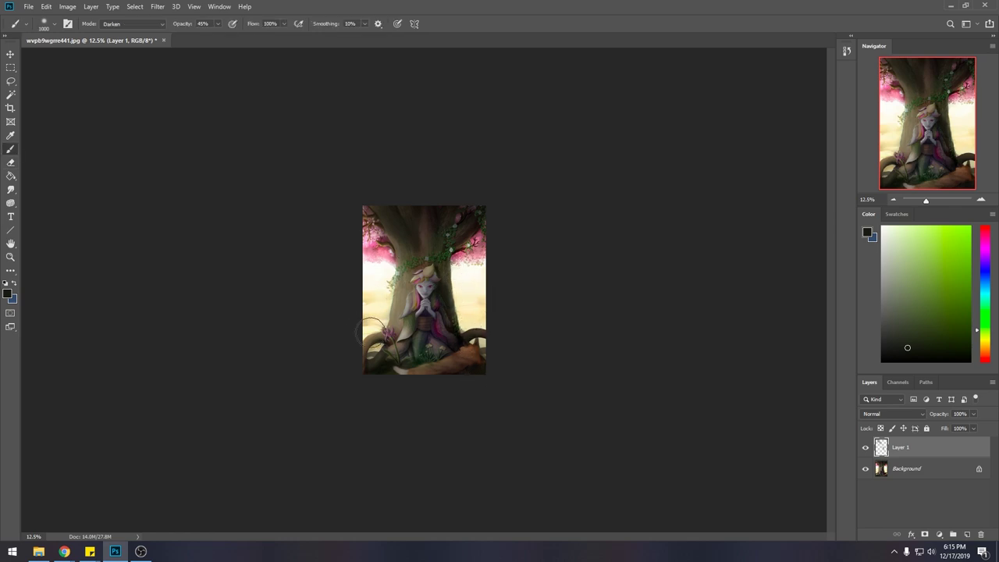
key("bracketleft")
key("bracketleft")
key("bracketleft")
key("bracketleft")
key("bracketleft")
key("bracketleft")
key("bracketleft")
key("bracketleft")
left_click_drag(385, 340, 382, 340)
- Choose a dry-oil brush preset and sample a dark orange-brown from the painting
key("e")
right_click(426, 241)
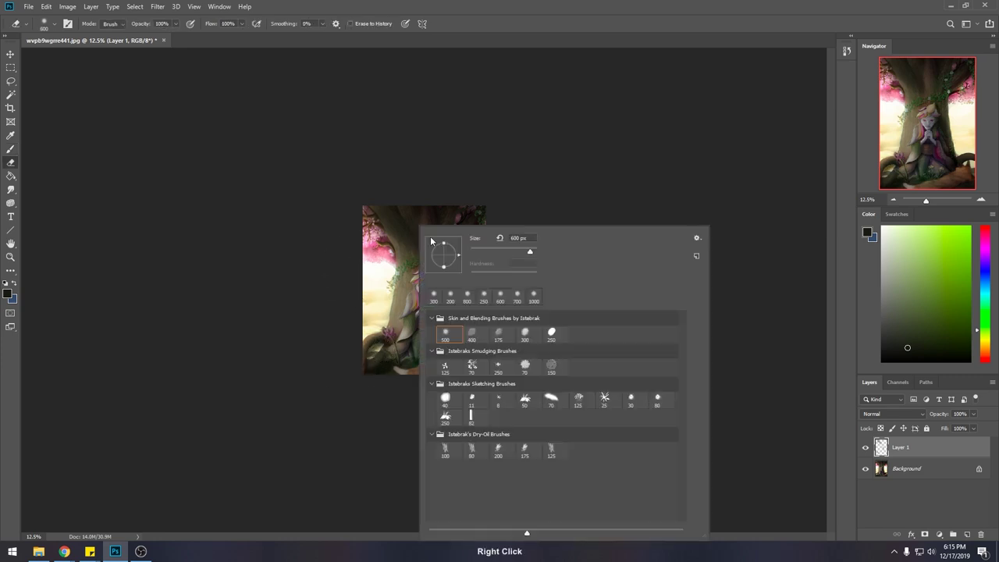
double_click(471, 451)
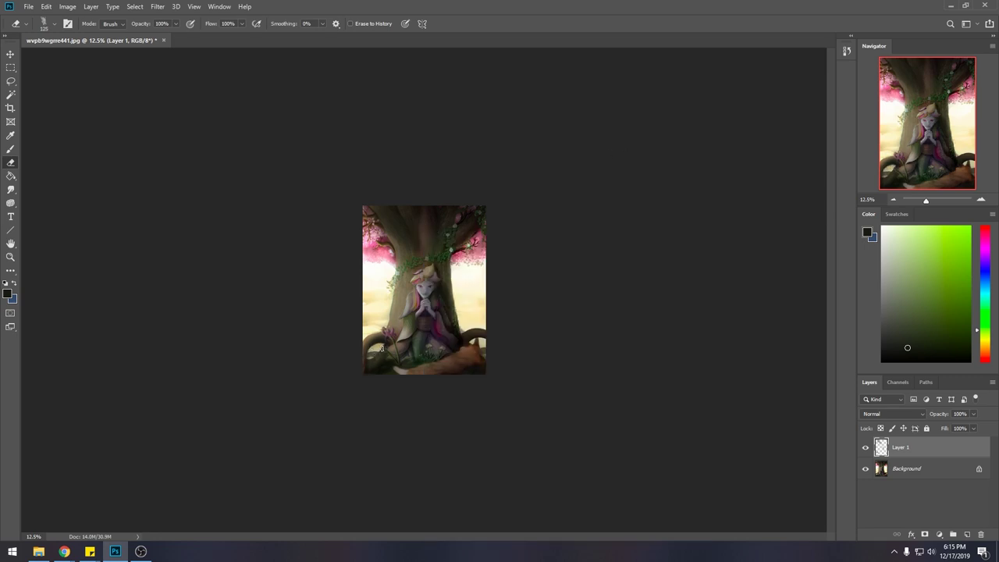
key("b")
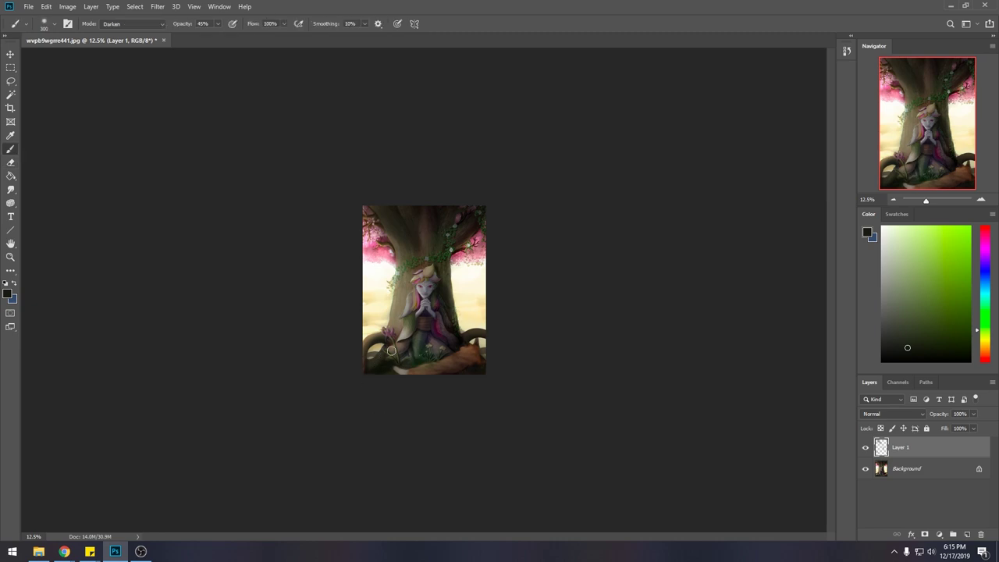
left_click(387, 337, "alt")
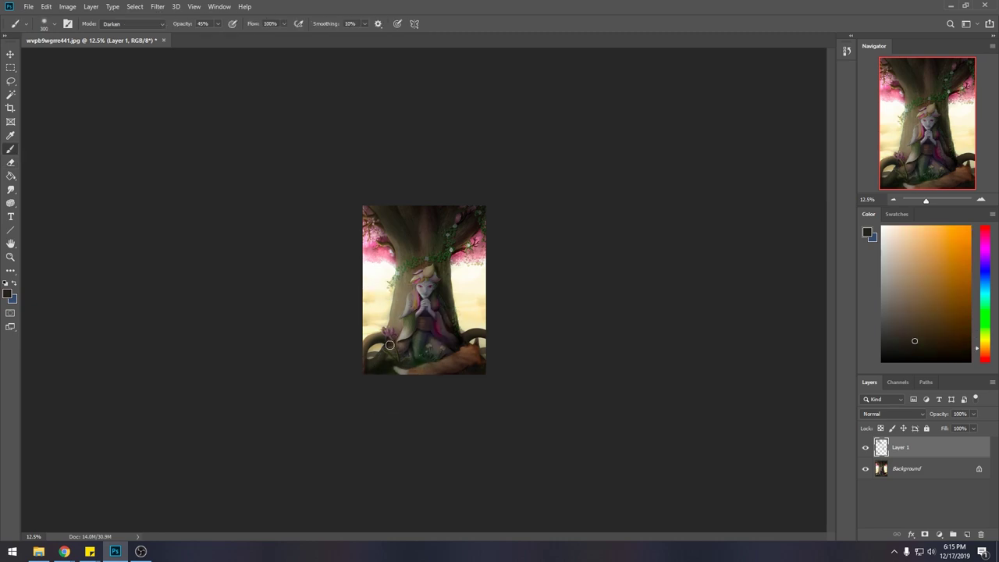
key("e")
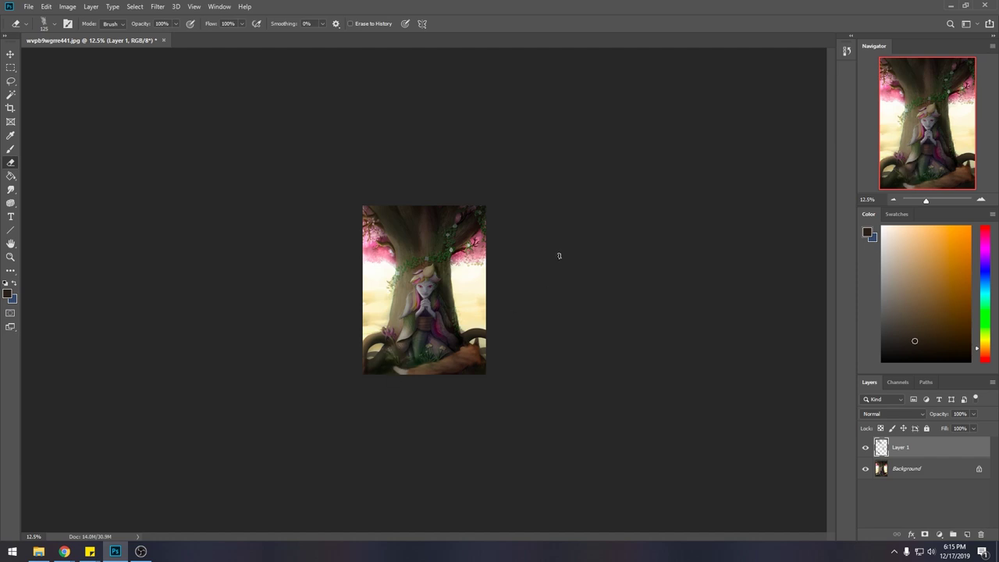
right_click(445, 247)
key("Escape")
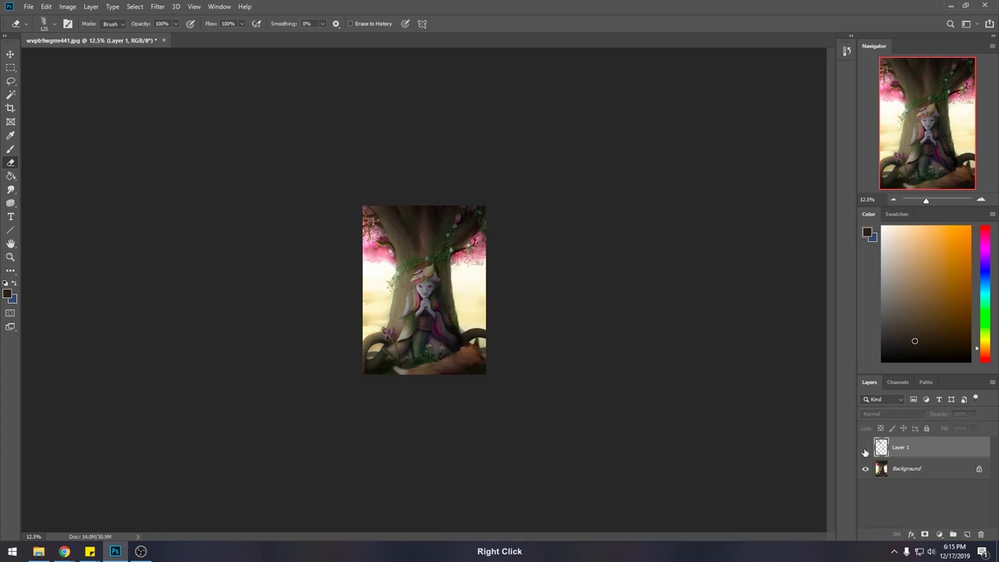
left_click(866, 449)
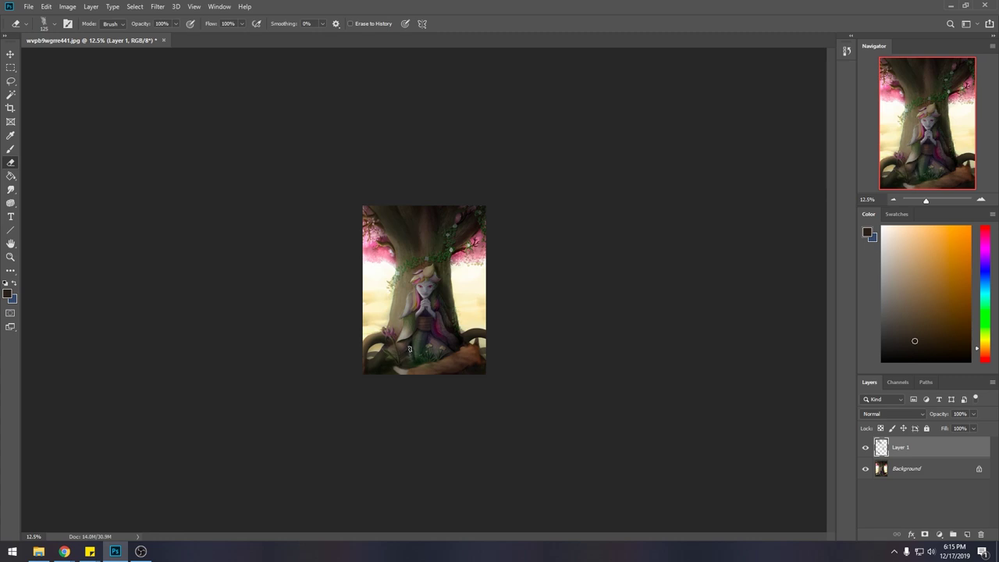
- Enlarge the brush to 500 and pick a red hue for painting
key("b")
key("bracketright")
key("bracketright")
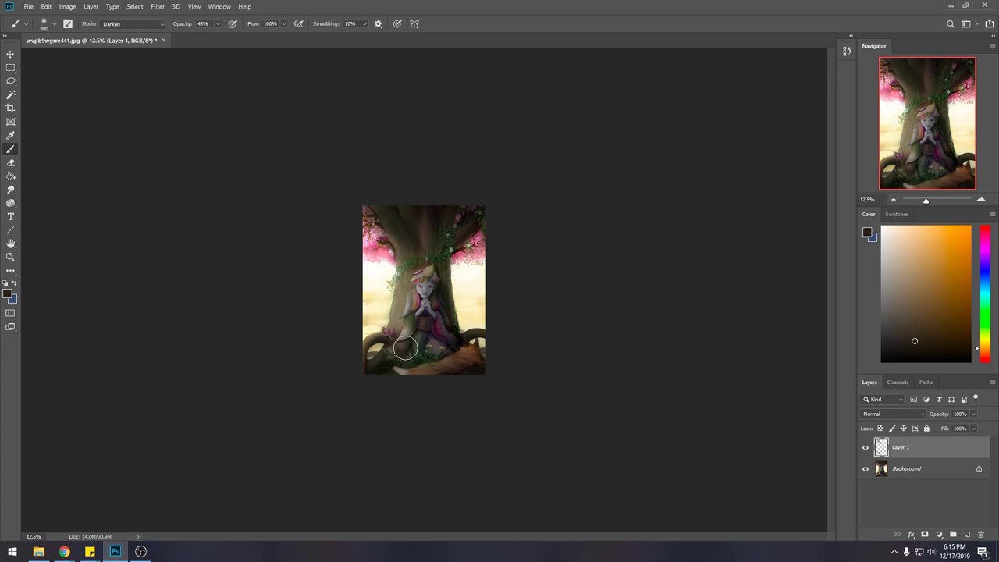
key("e")
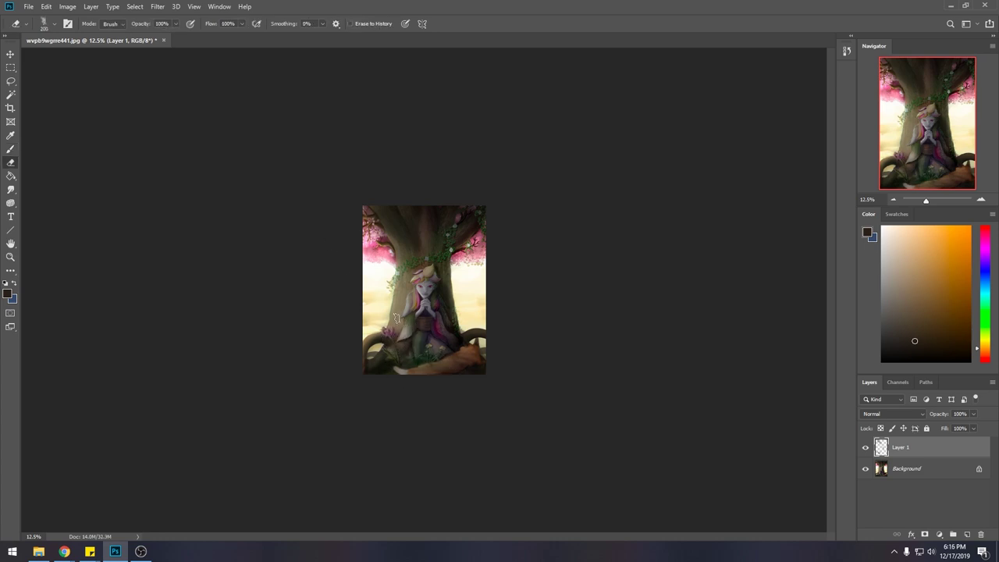
key("b")
left_click(424, 222, "alt")
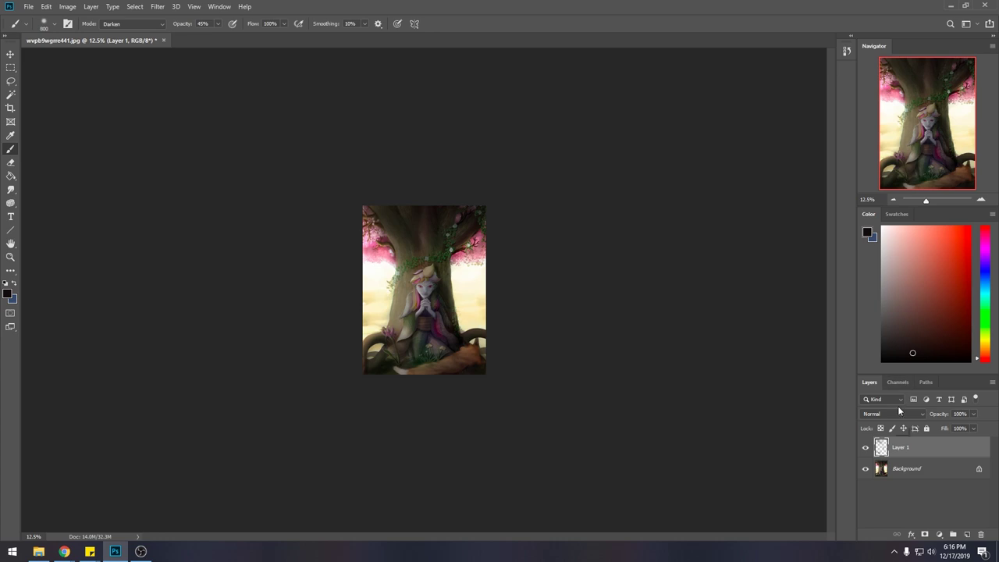
key("ctrl+minus")
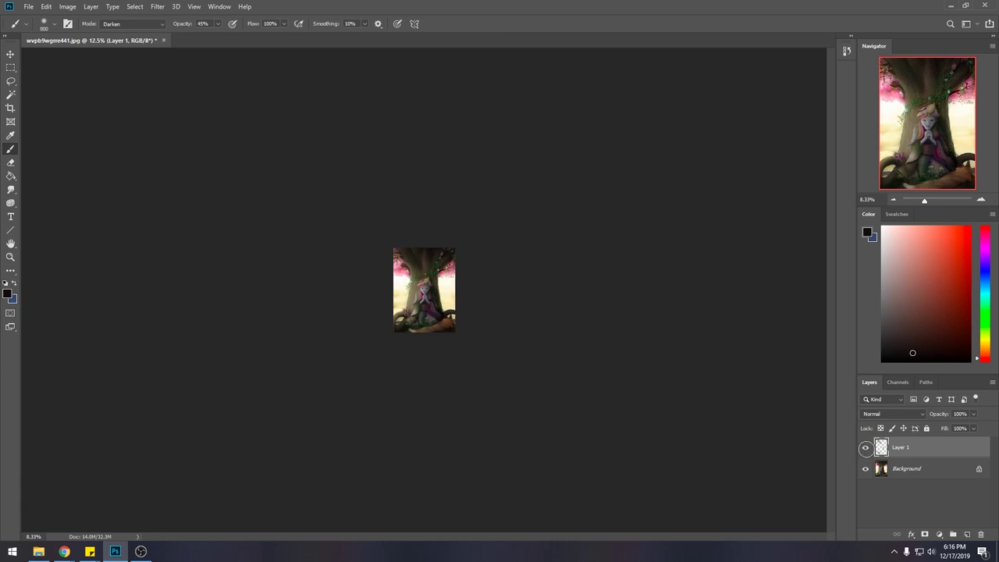
- Compare Layer 1 on and off, then merge it down into the Background
left_click(866, 448)
key("ctrl+minus")
key("ctrl+plus")
key("ctrl+plus")
key("ctrl+plus")
key("ctrl+plus")
key("ctrl+plus")
left_click(866, 449)
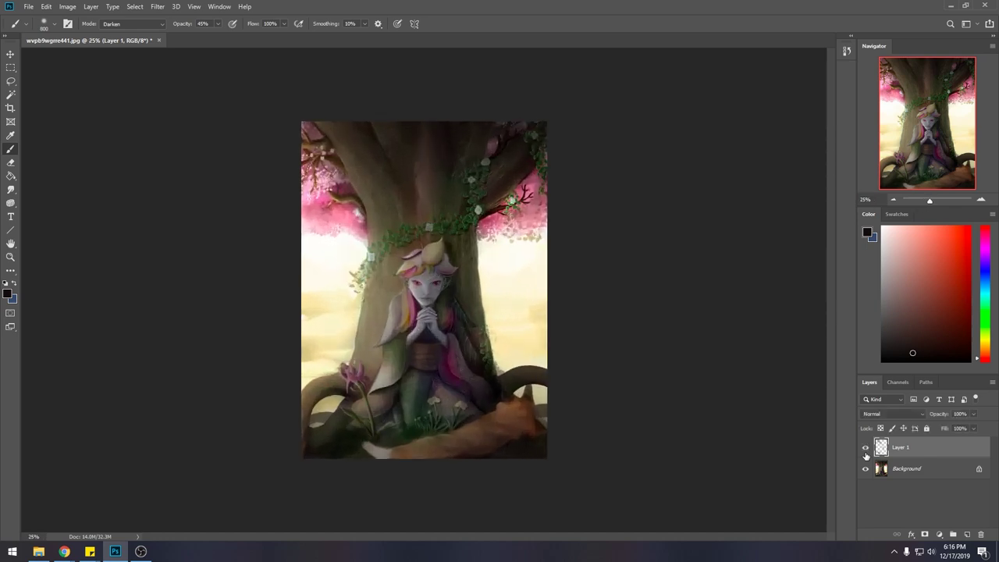
left_click(865, 449)
left_click(865, 449)
right_click(927, 451)
left_click(898, 319)
- Select all, revert to the original History snapshot, and paste the darkened version as a layer
key("ctrl+a")
key("ctrl+a")
left_click(845, 52)
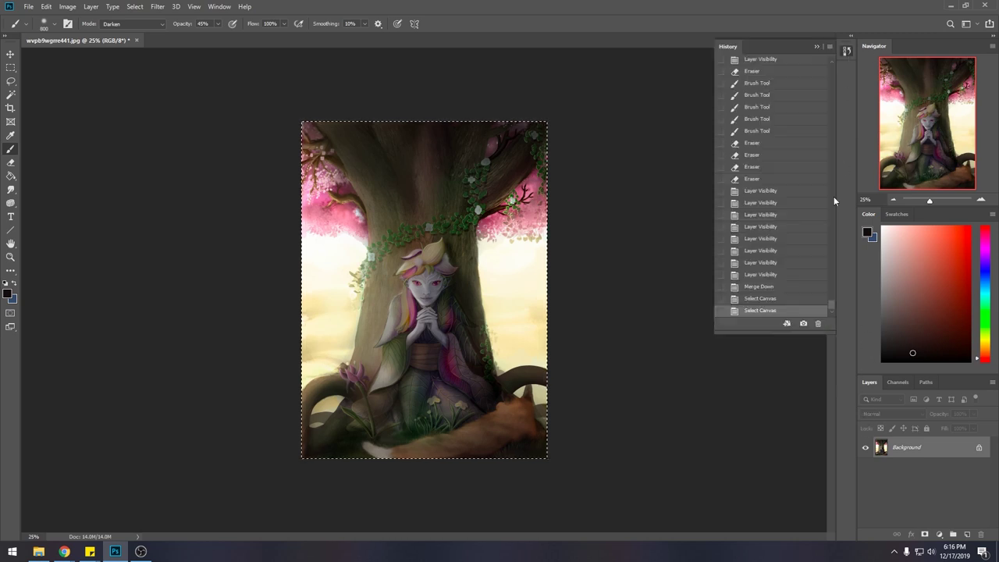
mouse_move(831, 305)
left_mouse_down()
mouse_move(840, 71)
mouse_move(786, 76)
left_mouse_up()
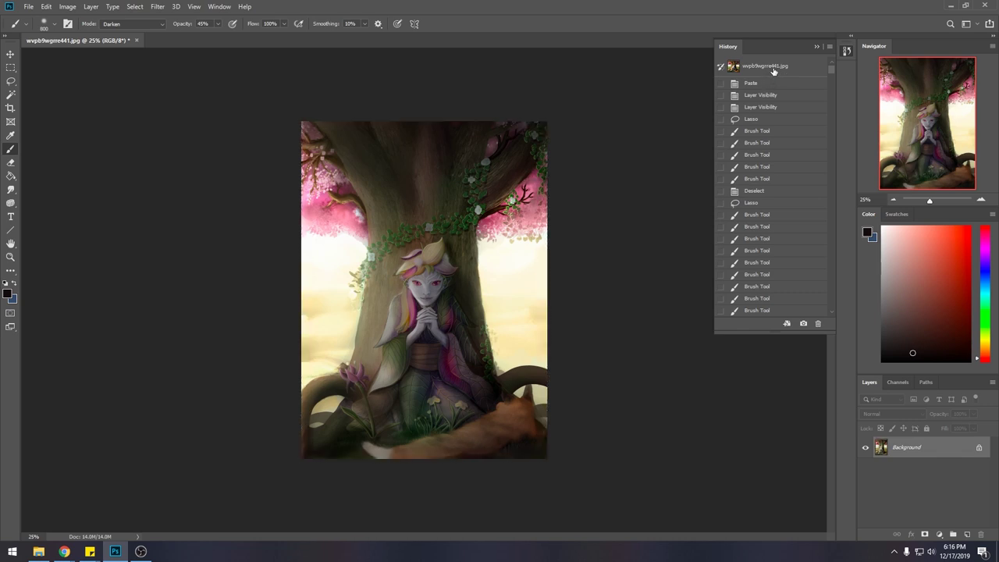
left_click(774, 71)
left_click(816, 48)
key("ctrl+shift+z")
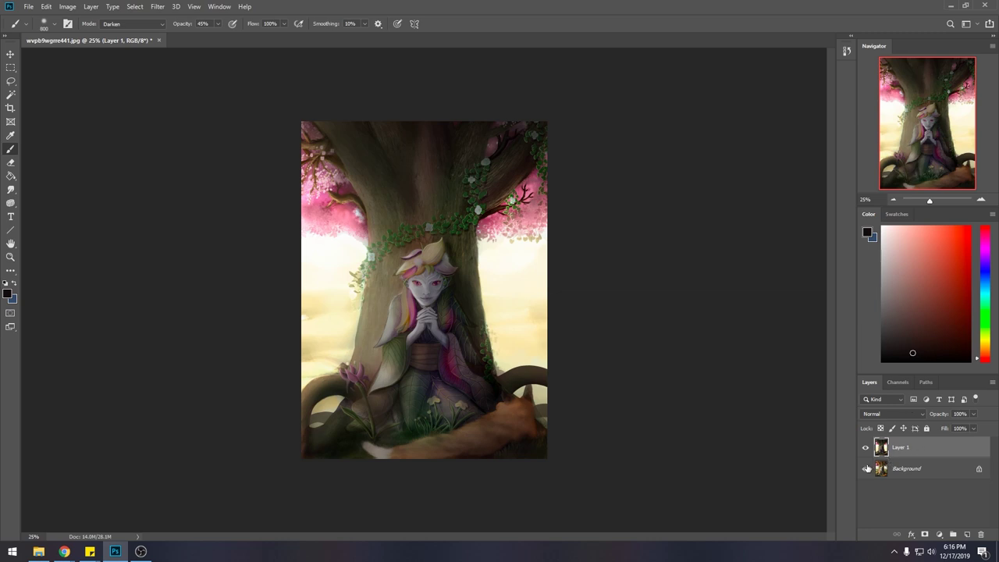
- Try dodging the girl's face and hair, undo it, then lighten the roots at bottom right
right_click(10, 202)
left_click(47, 203)
left_click_drag(417, 281, 414, 313)
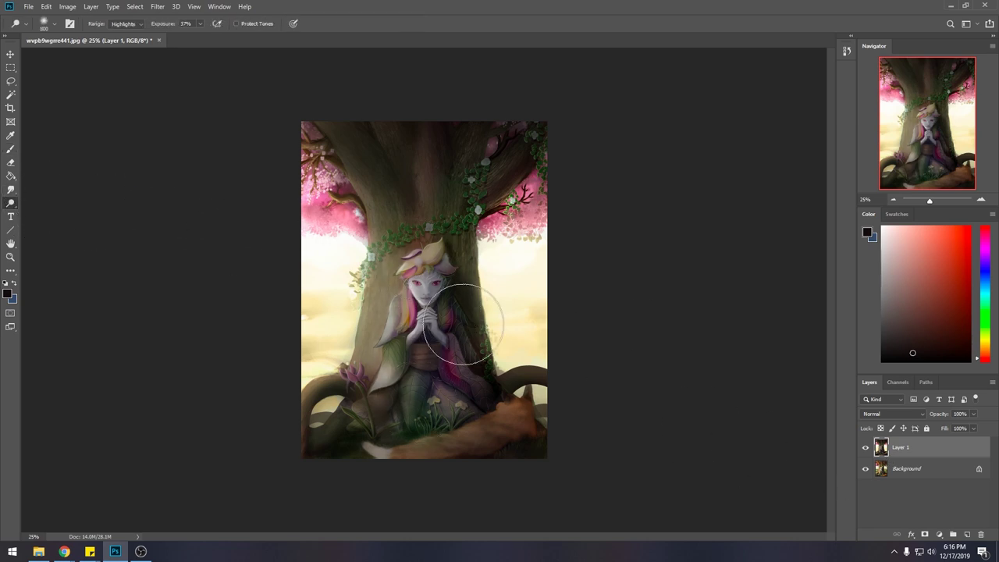
key("ctrl+z")
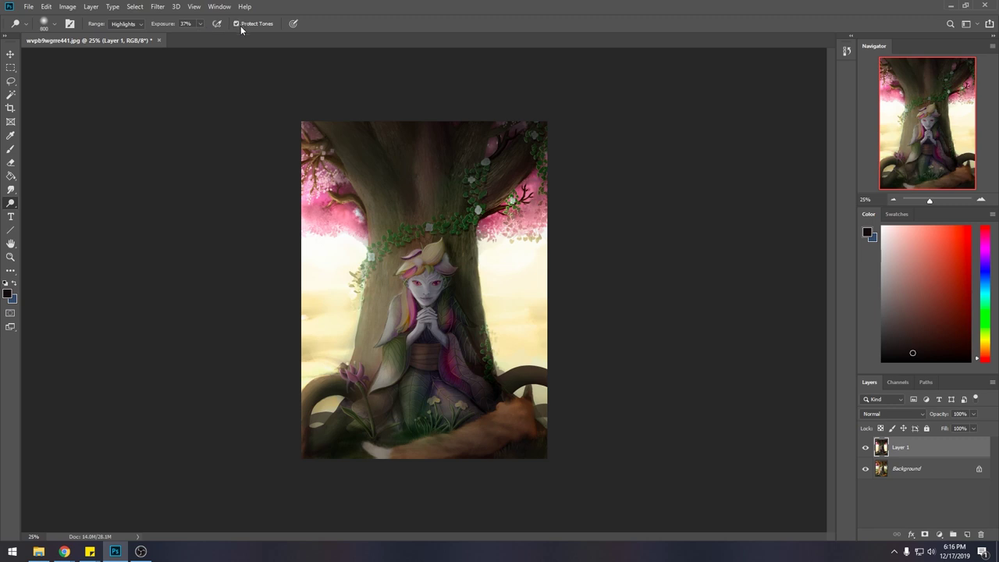
left_click_drag(418, 277, 429, 312)
key("ctrl+z")
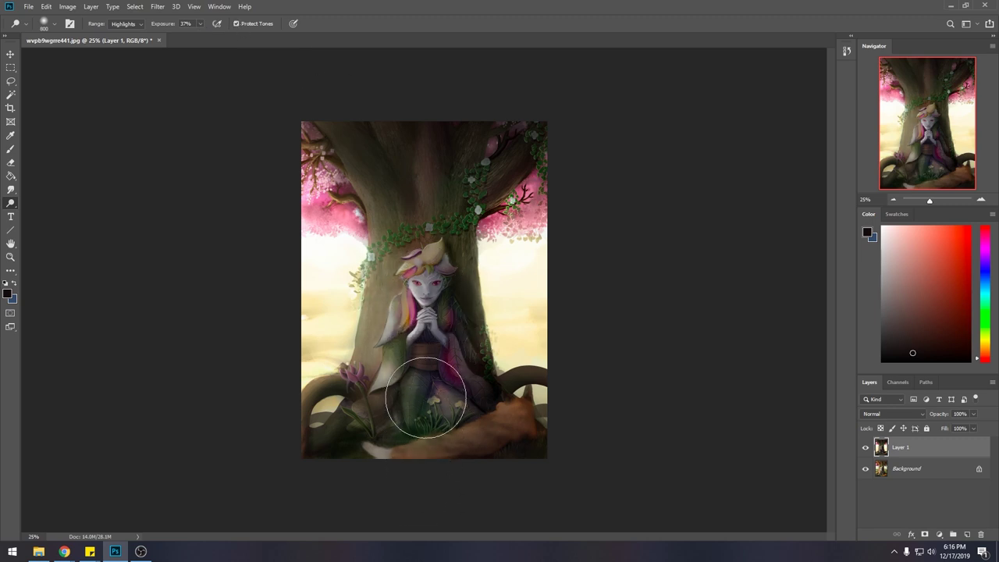
key("ctrl+minus")
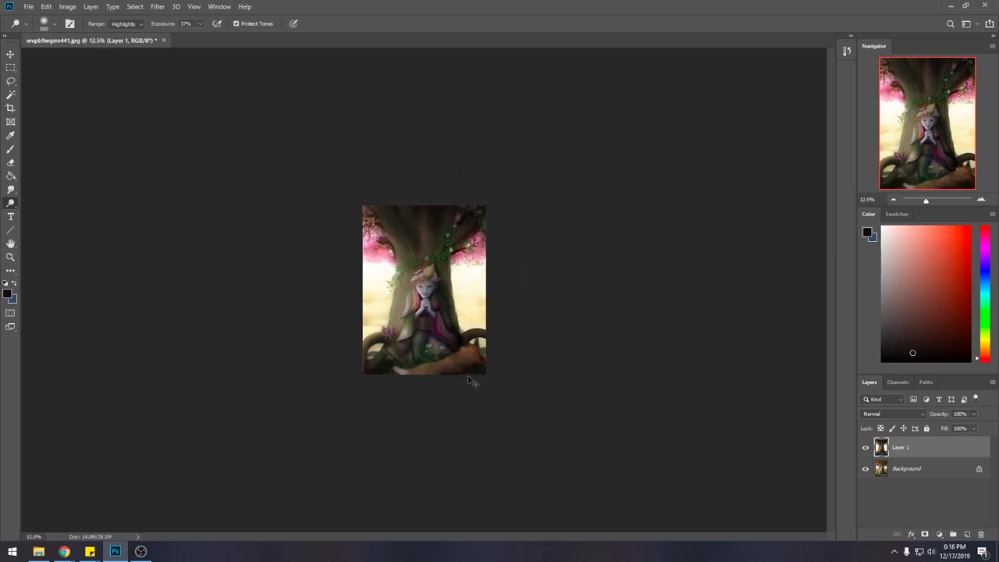
left_click_drag(472, 372, 477, 364)
key("ctrl+plus")
key("ctrl+plus")
key("ctrl+plus")
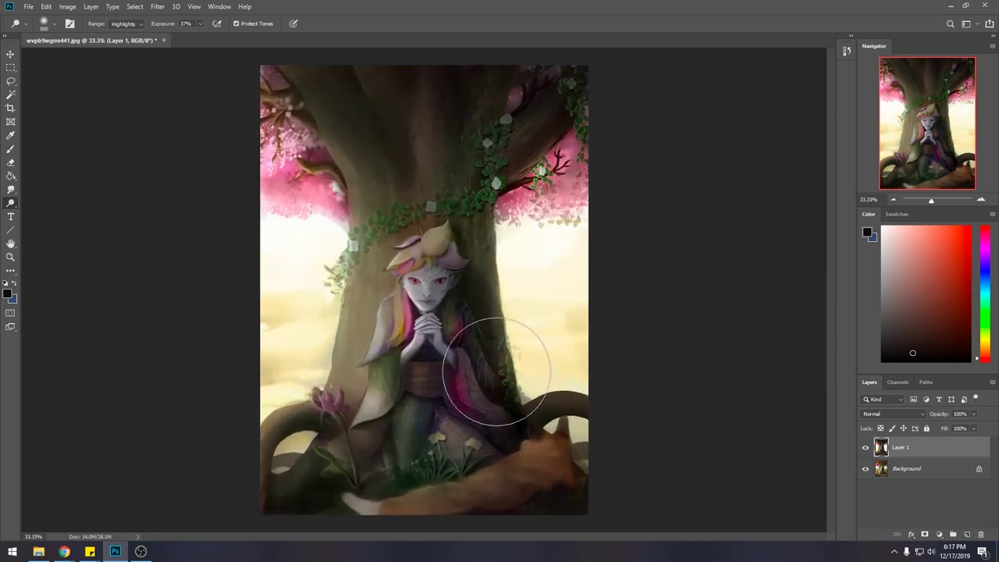
- Lasso the girl's head, then sample a pale yellow with a brush enlarged to 1600
key("l")
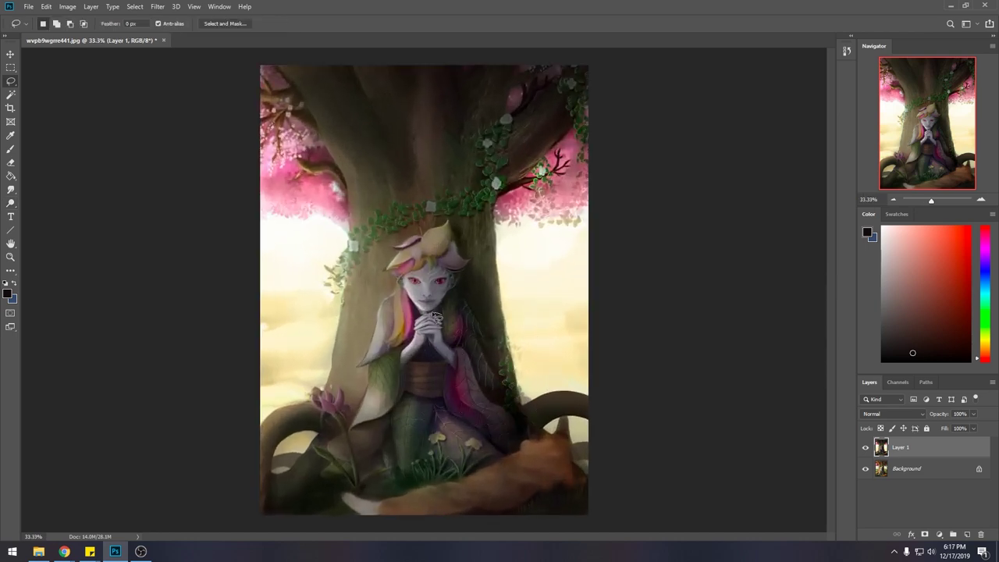
mouse_move(422, 320)
left_mouse_down()
mouse_move(391, 318)
mouse_move(379, 269)
mouse_move(429, 202)
mouse_move(488, 280)
mouse_move(474, 332)
left_mouse_up()
key("ctrl+d")
key("b")
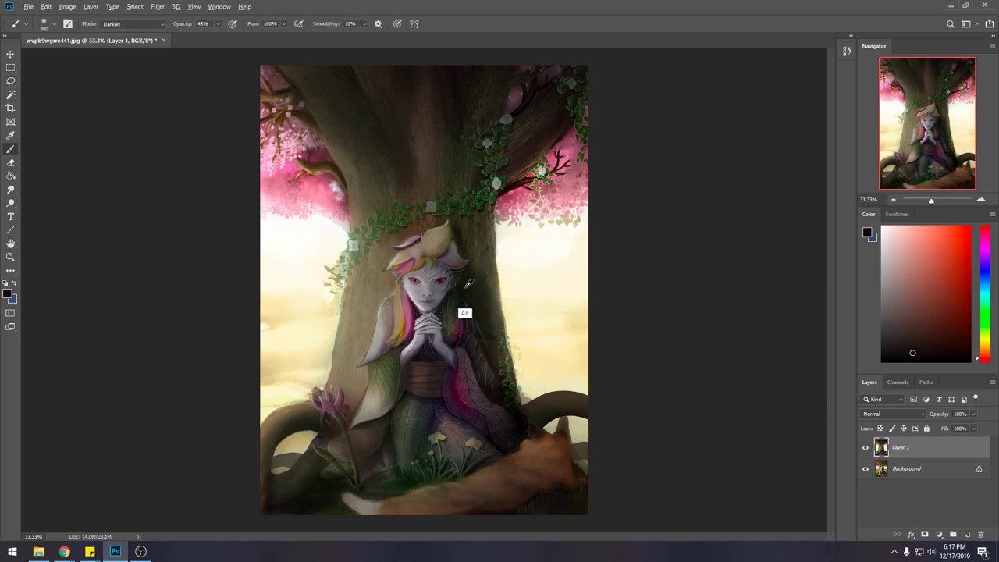
left_click(458, 314, "alt")
key("bracketright")
key("bracketright")
key("bracketright")
key("bracketright")
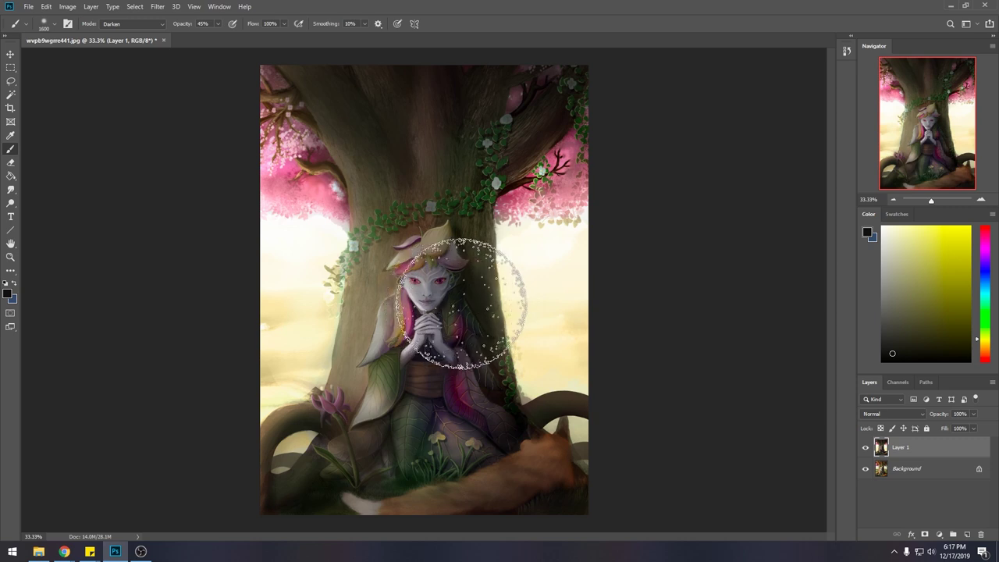
- Add two new empty layers and lasso a selection around the girl's hands
left_click(966, 533)
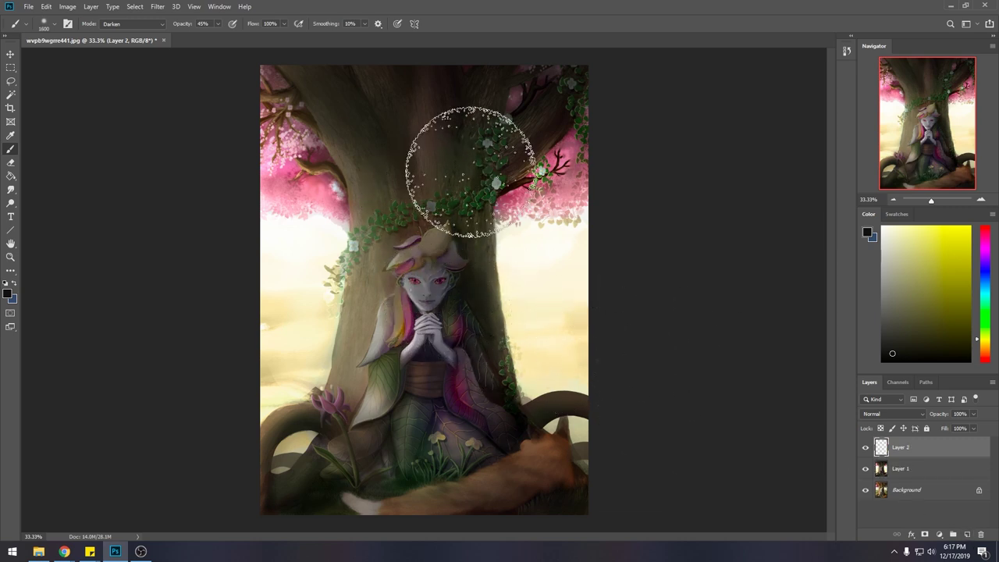
scroll(562, 160, "down", 3)
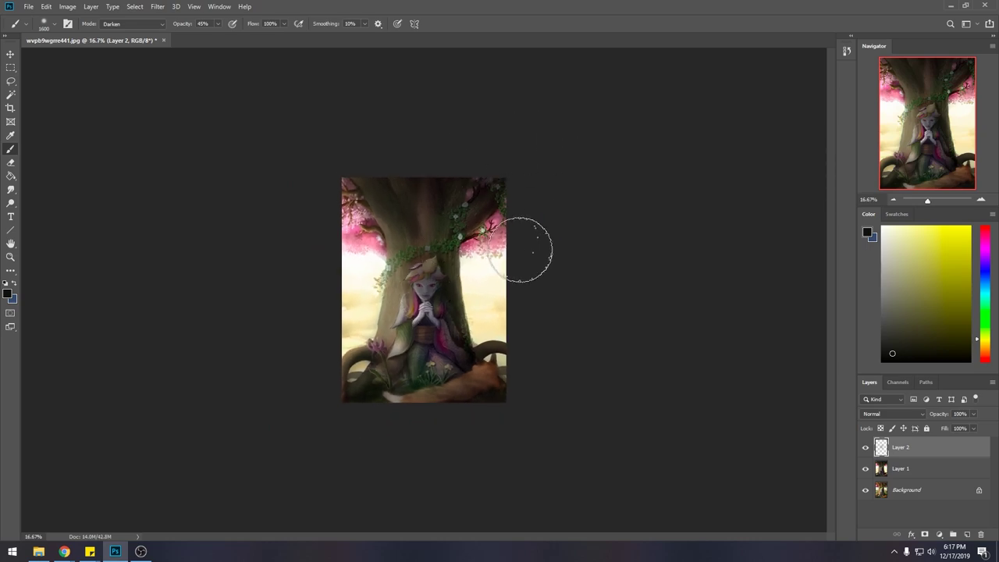
scroll(483, 257, "up", 3)
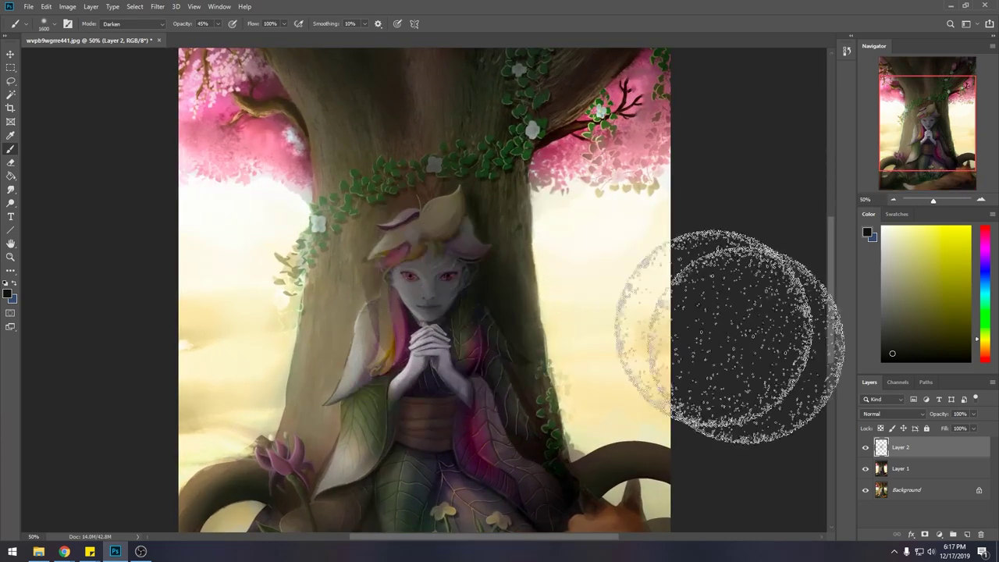
left_click(963, 535)
key("l")
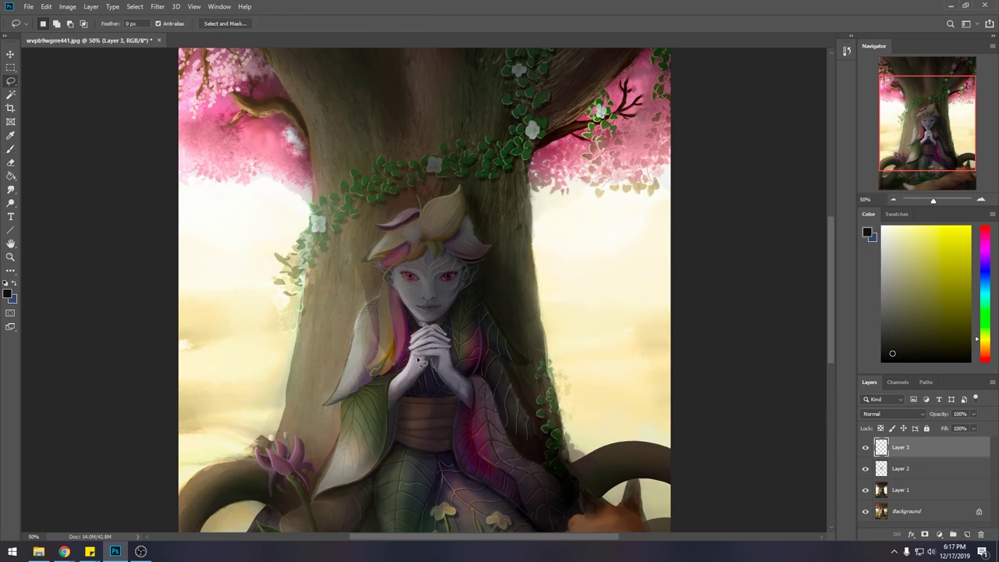
mouse_move(398, 386)
left_mouse_down()
mouse_move(417, 402)
mouse_move(482, 363)
mouse_move(426, 329)
left_mouse_up()
left_click_drag(416, 364, 402, 388)
key("b")
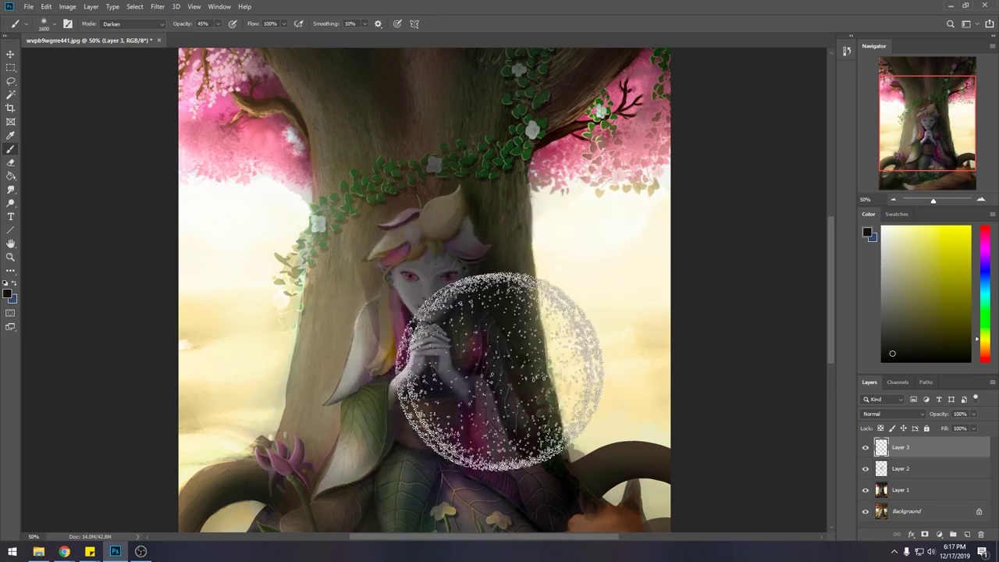
- Hide and re-show Layer 2 and Layer 3, then select Layer 2 for erasing
key("ctrl+minus")
key("ctrl+minus")
key("ctrl+minus")
key("ctrl+minus")
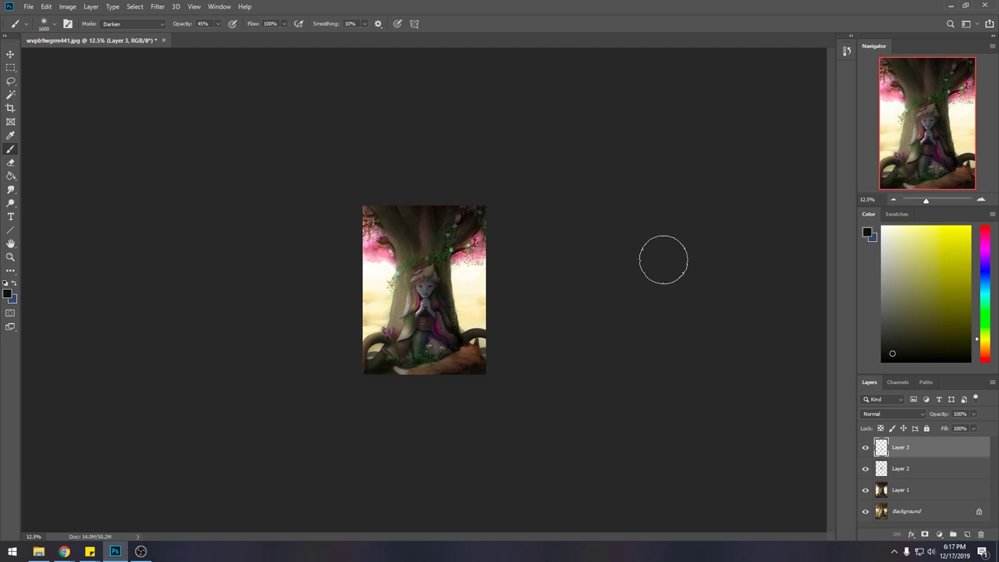
left_click_drag(864, 471, 865, 462)
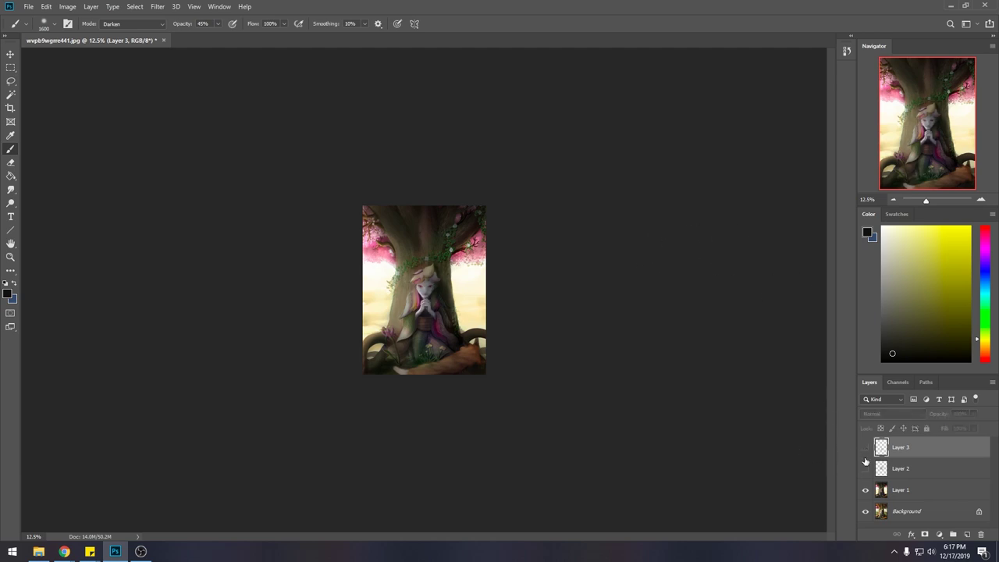
key("ctrl+plus")
key("ctrl+plus")
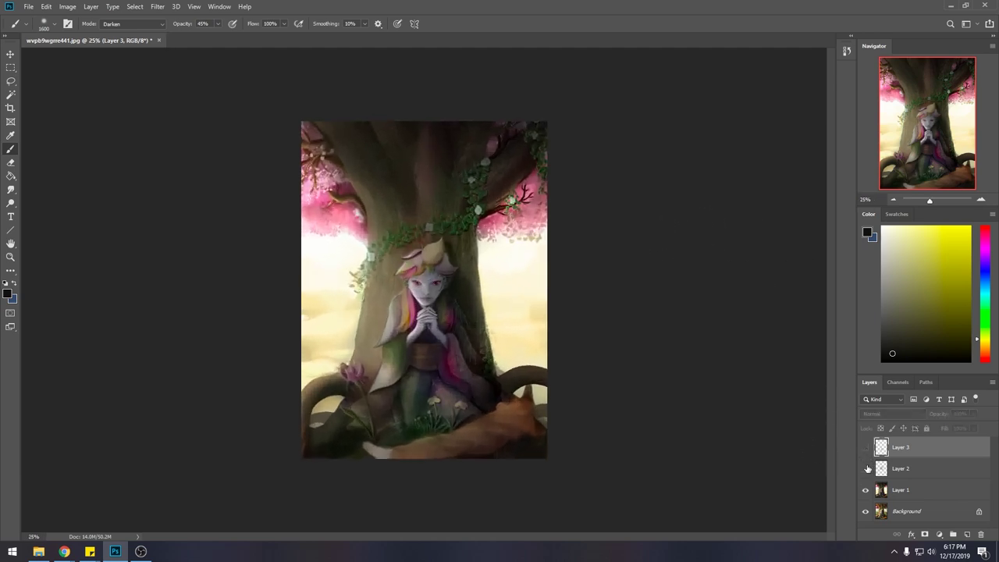
left_click_drag(866, 468, 866, 457)
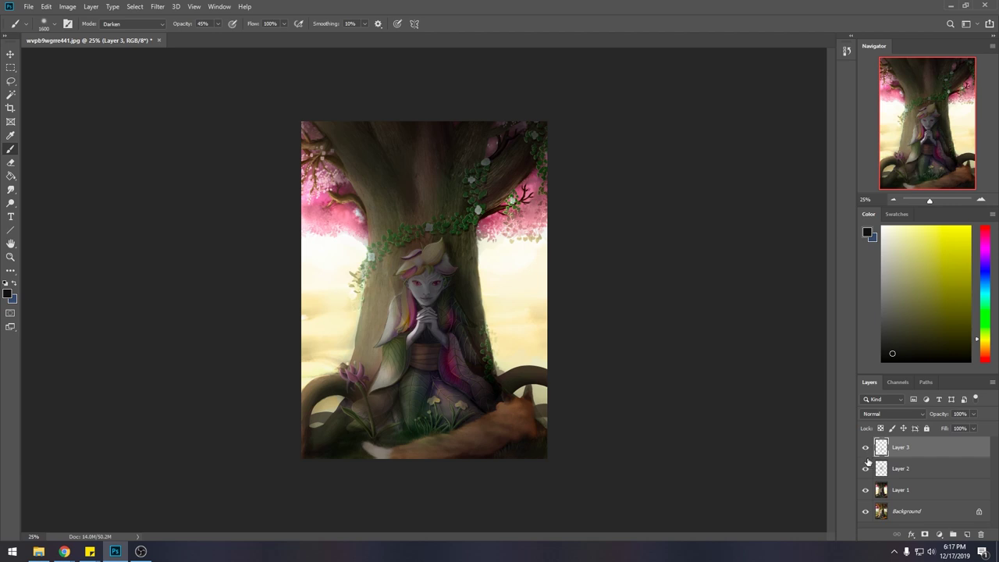
left_click(895, 469)
key("e")
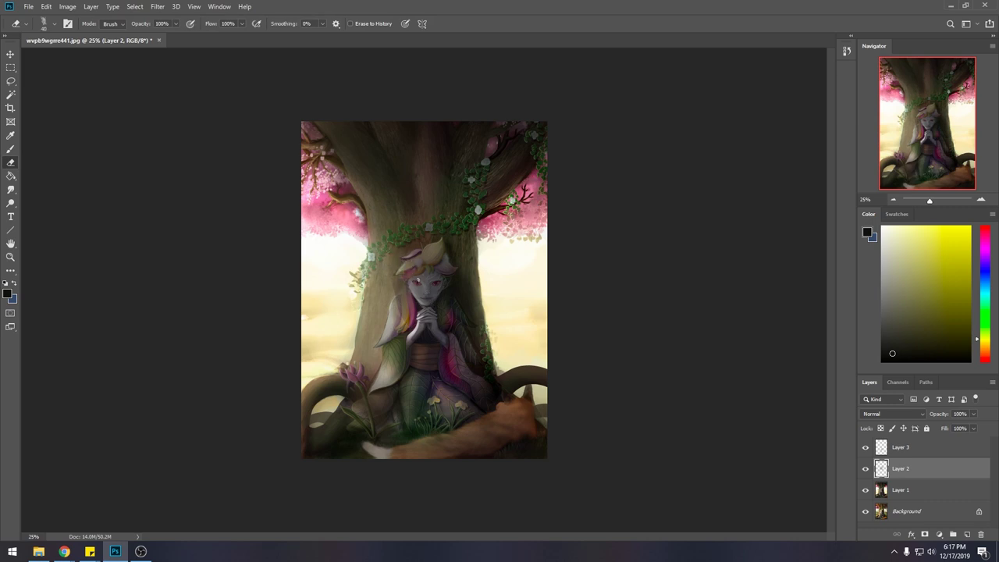
- Toggle Layer 2 on and off to compare the painting with and without it
right_click(426, 269)
scroll(381, 211, "down", 3)
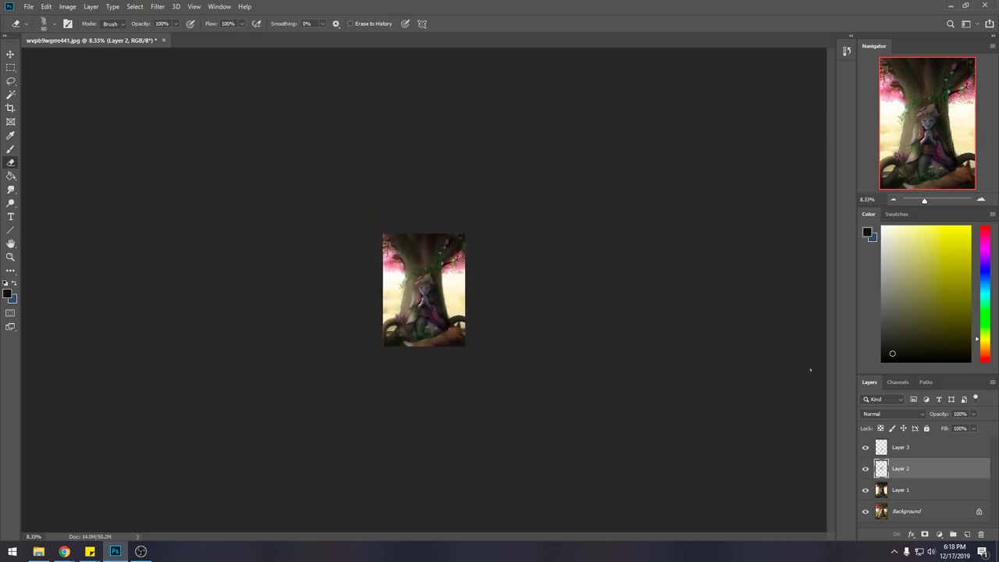
left_click(865, 467)
left_click(866, 467)
key("ctrl+plus")
key("ctrl+plus")
key("ctrl+plus")
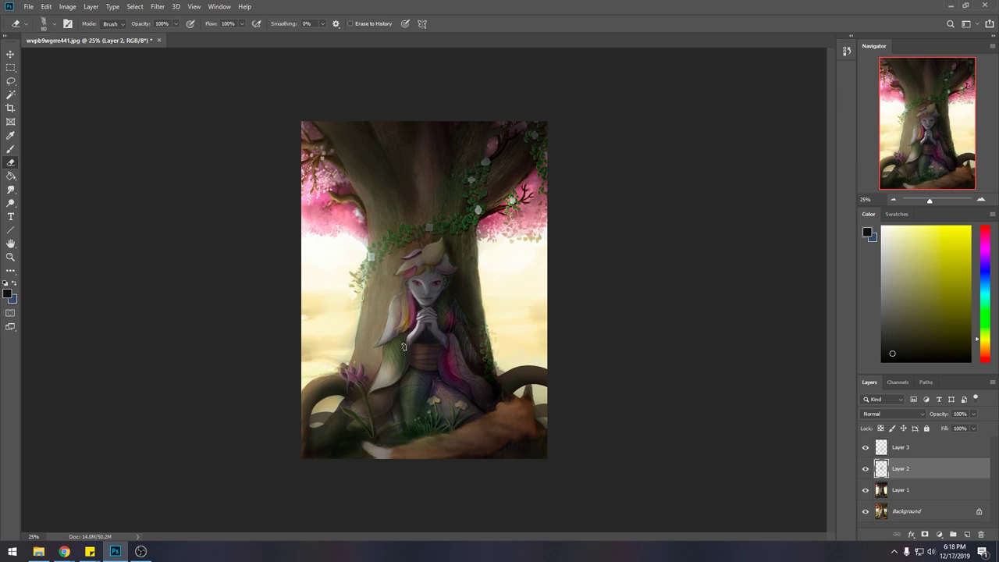
- On Layer 3, switch to the Brush and sample a dark purple from the painting
left_click(882, 448)
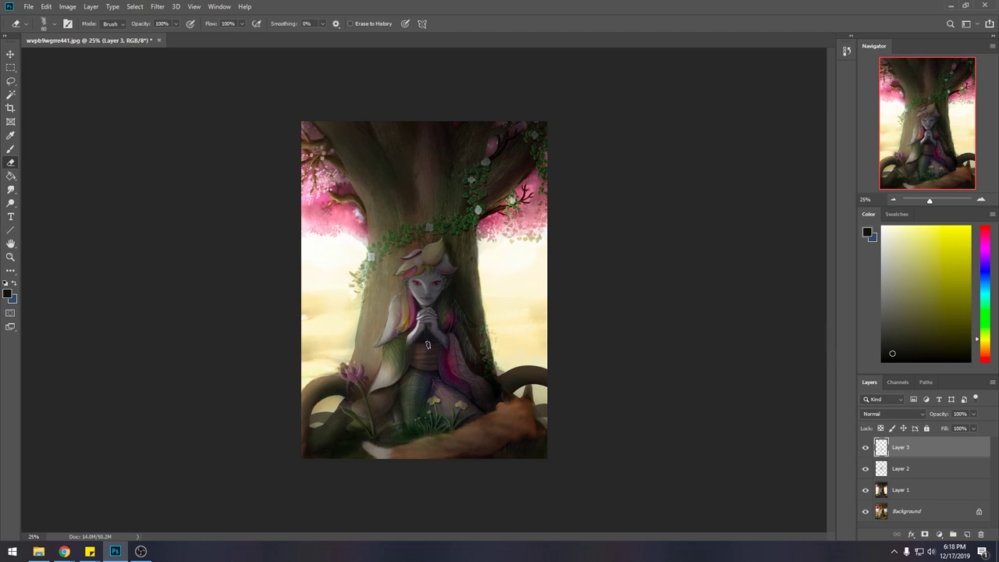
key("l")
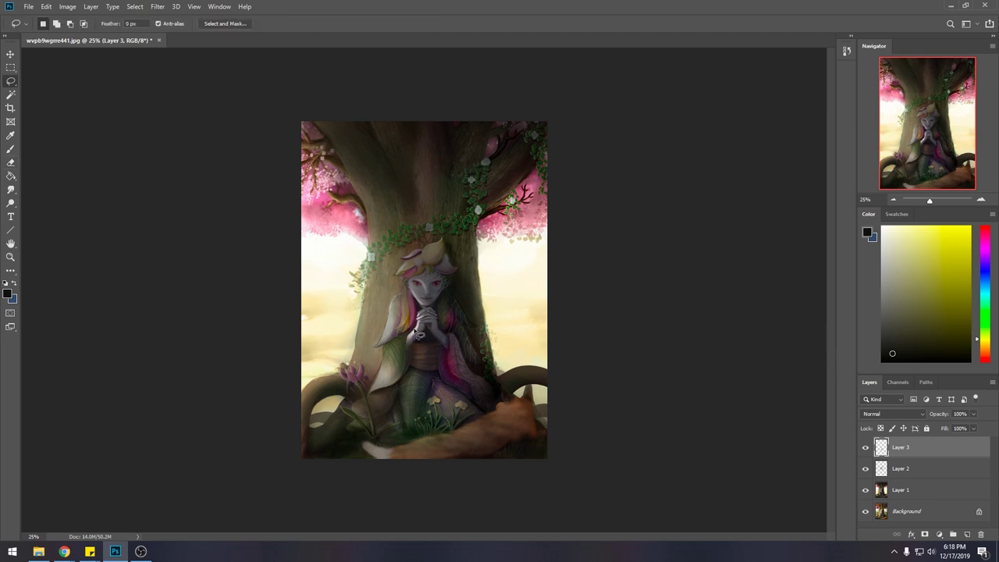
key("b")
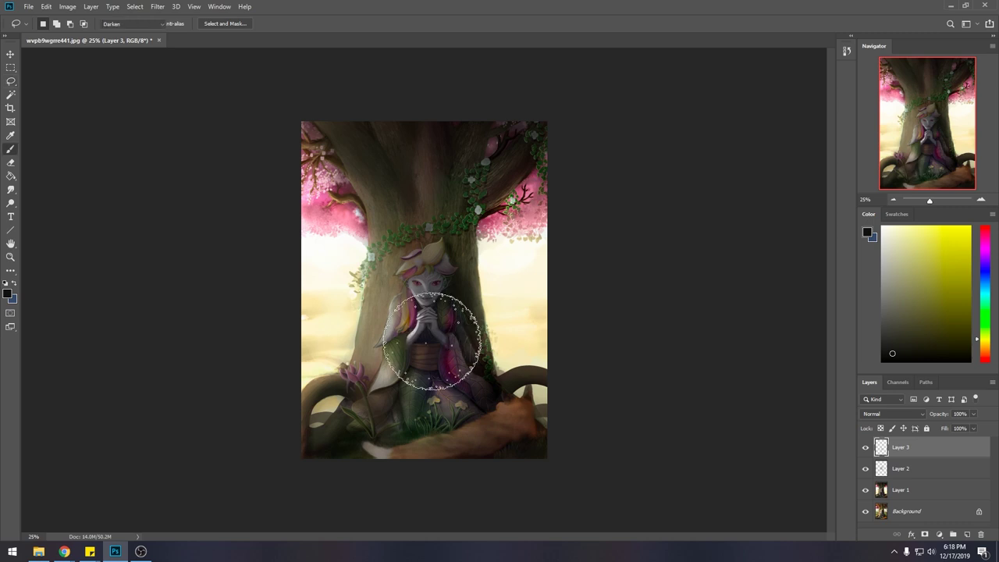
left_click(425, 334, "alt")
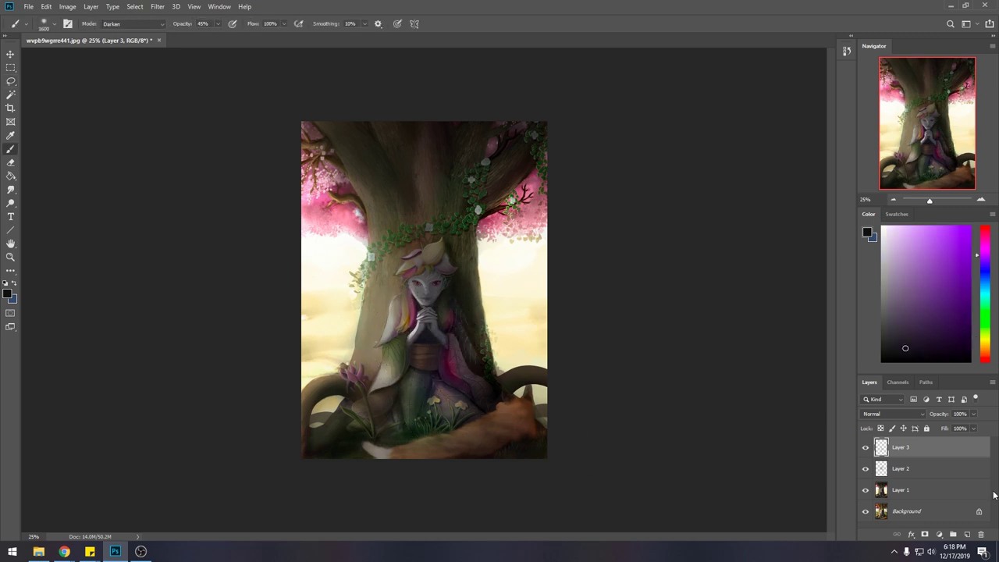
key("ctrl+minus")
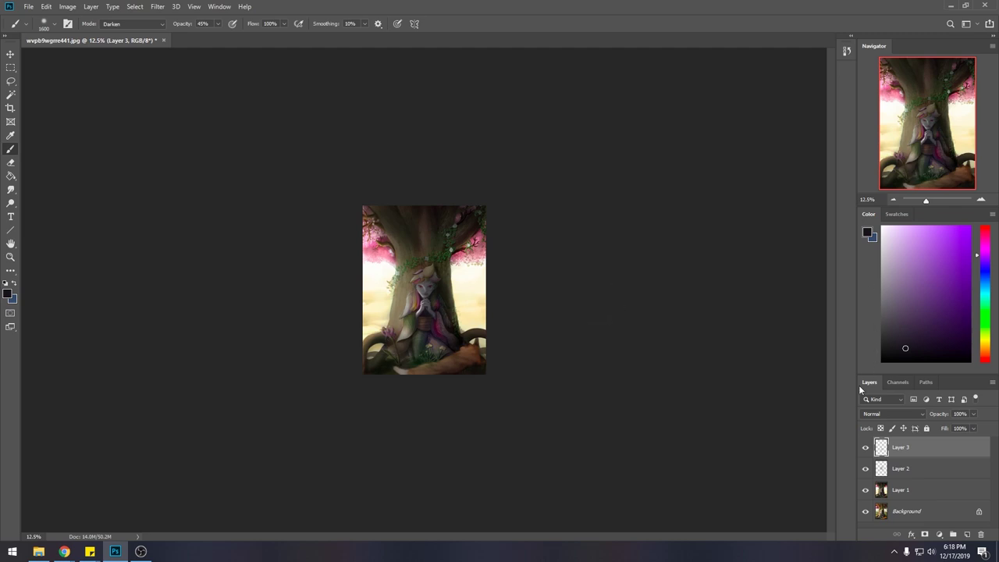
- Flatten the image into Background and add two new empty layers above it
right_click(923, 447)
left_click(905, 332)
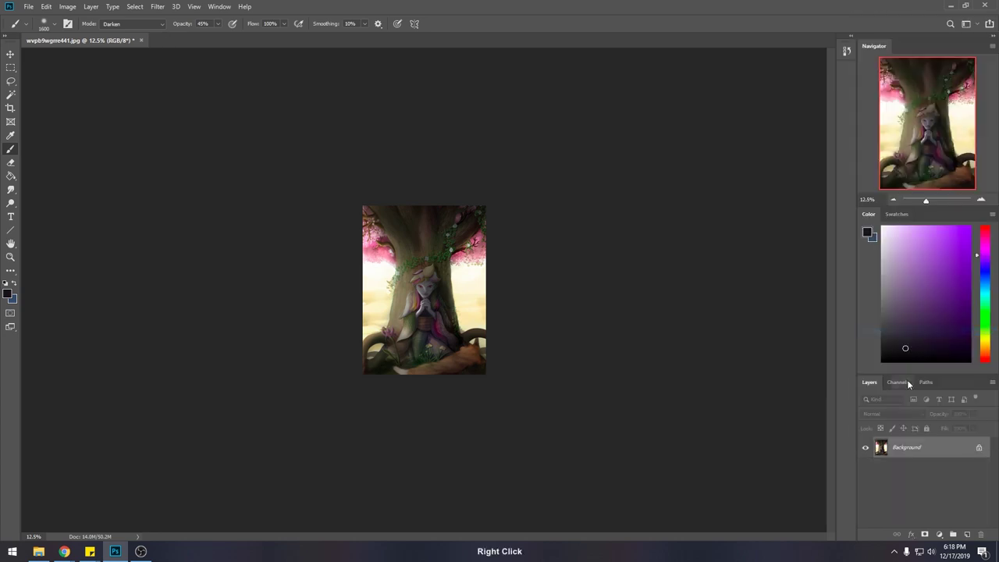
left_click(967, 534)
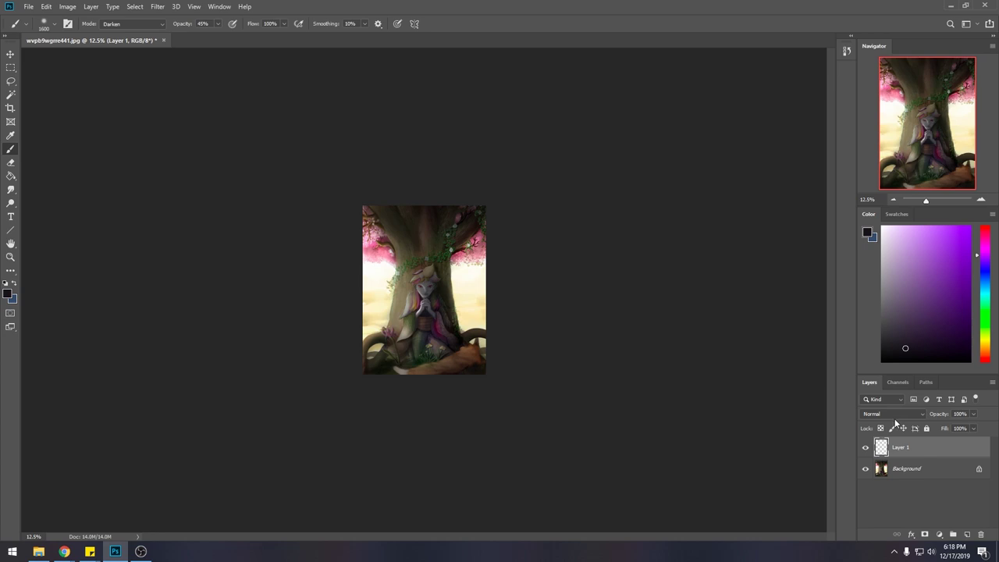
left_click(967, 535)
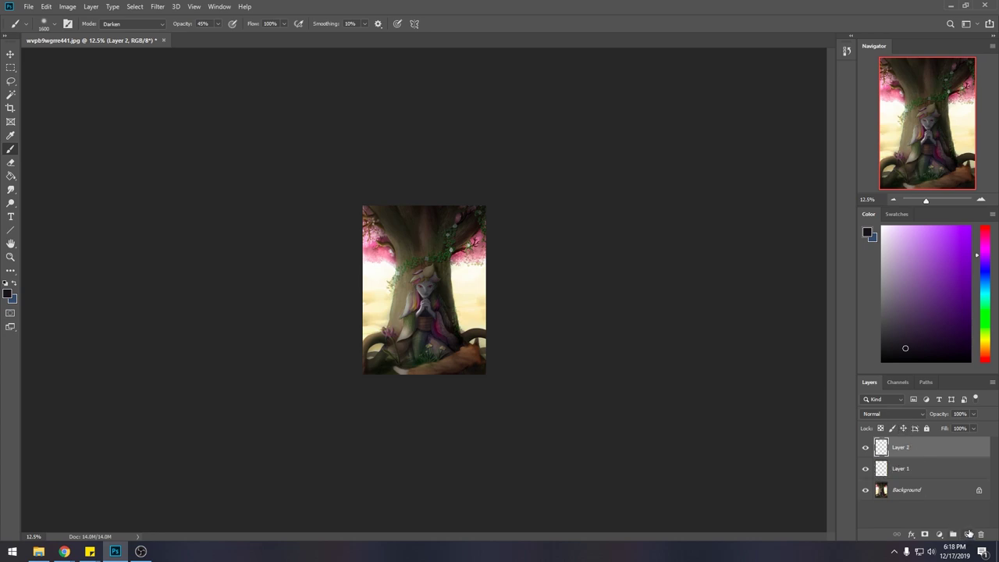
- Choose a medium blue as the paint colour for filling
left_click(986, 279)
left_click(943, 251)
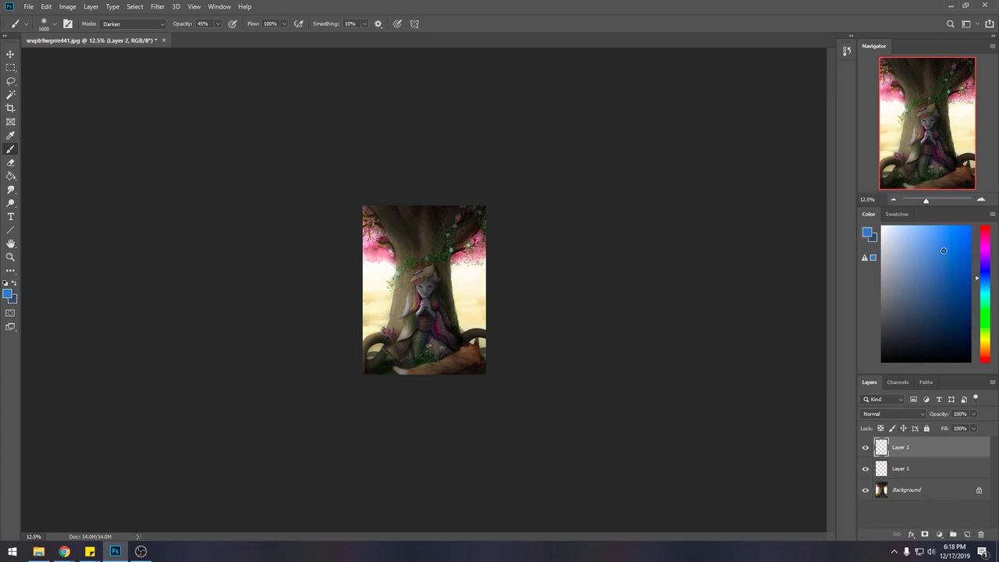
left_click(927, 268)
key("g")
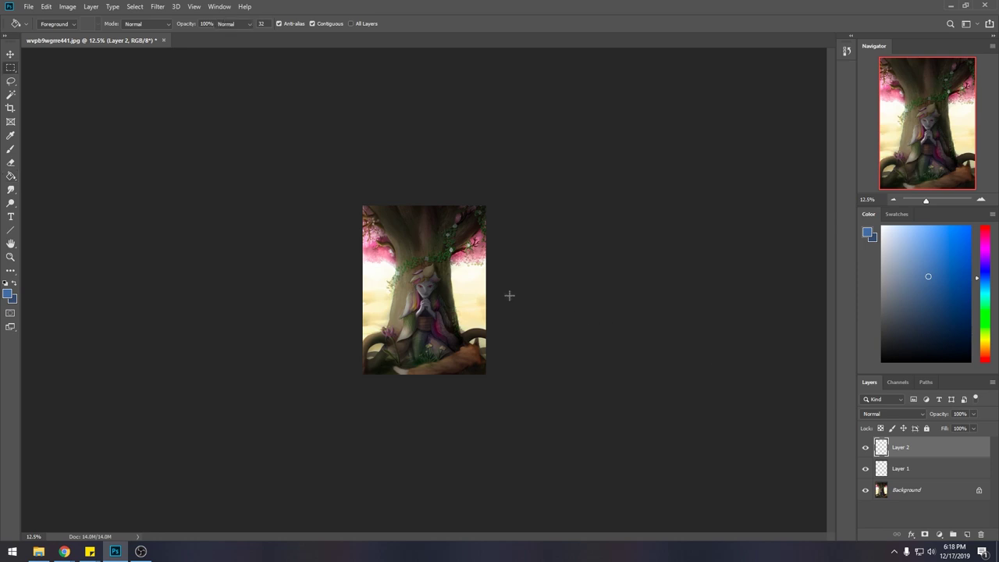
- Clear the selection and fill Layer 2 with solid blue
key("m")
right_click(469, 286)
left_click(485, 286)
key("g")
left_click(436, 302)
- Preview Layer 2's blend modes from Darken through Luminosity and settle on Lighten
left_click(898, 414)
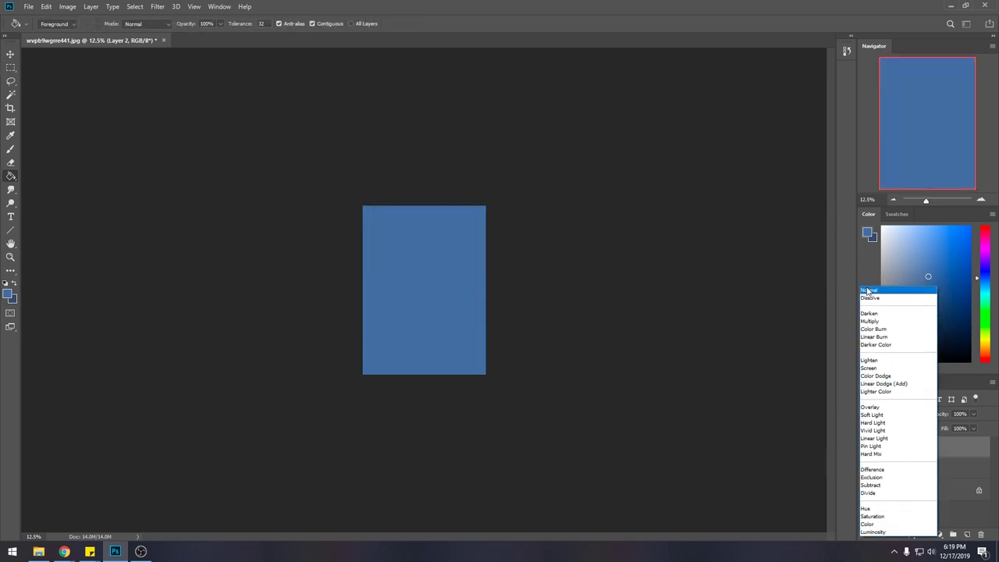
left_click(871, 305)
key("Down")
key("Down")
key("Down")
key("Down")
key("Down")
key("Down")
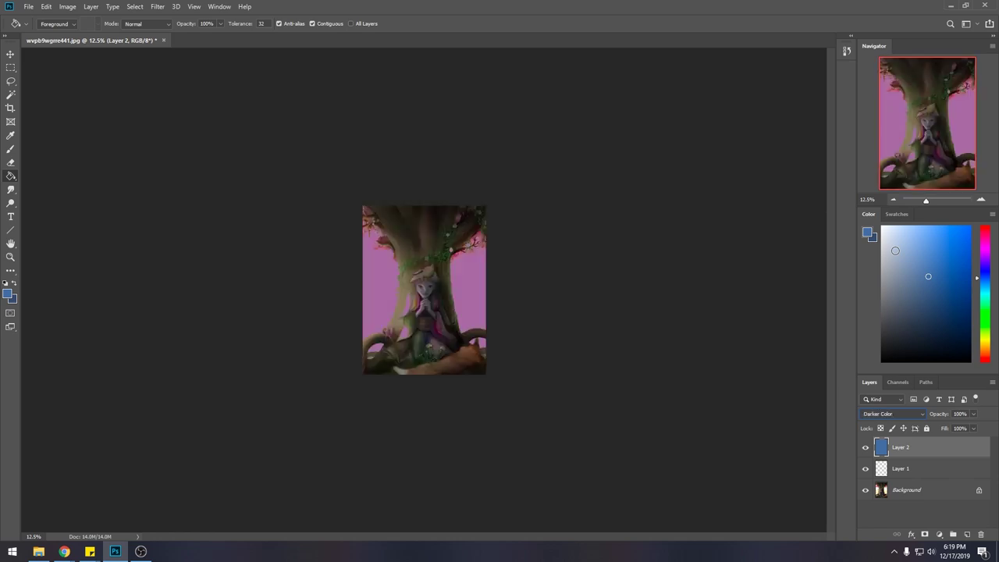
key("Down")
key("Down")
key("Down")
key("Down")
key("Down")
key("Down")
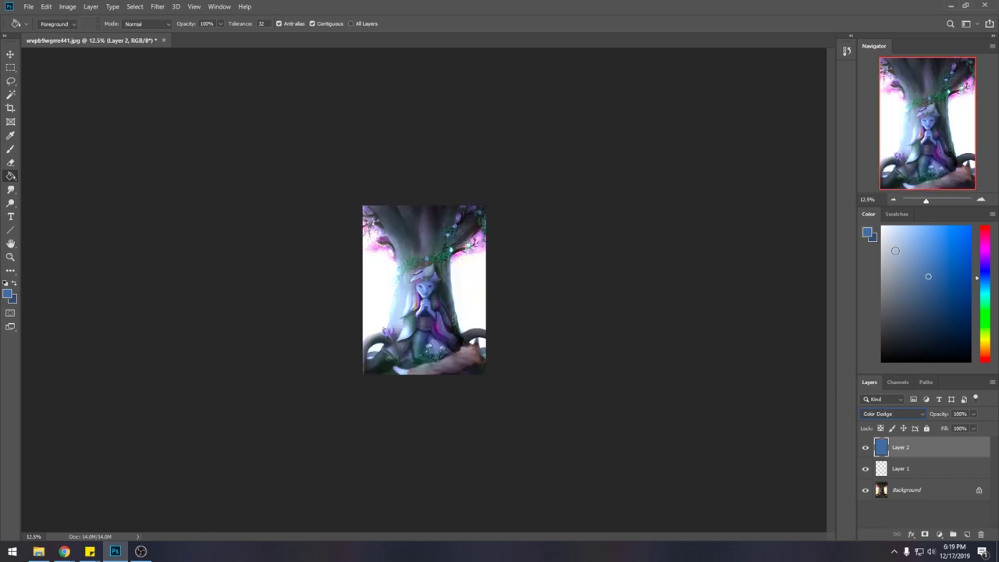
key("Down")
key("Down")
key("Down")
key("Down")
key("Down")
key("Down")
key("Down")
key("Down")
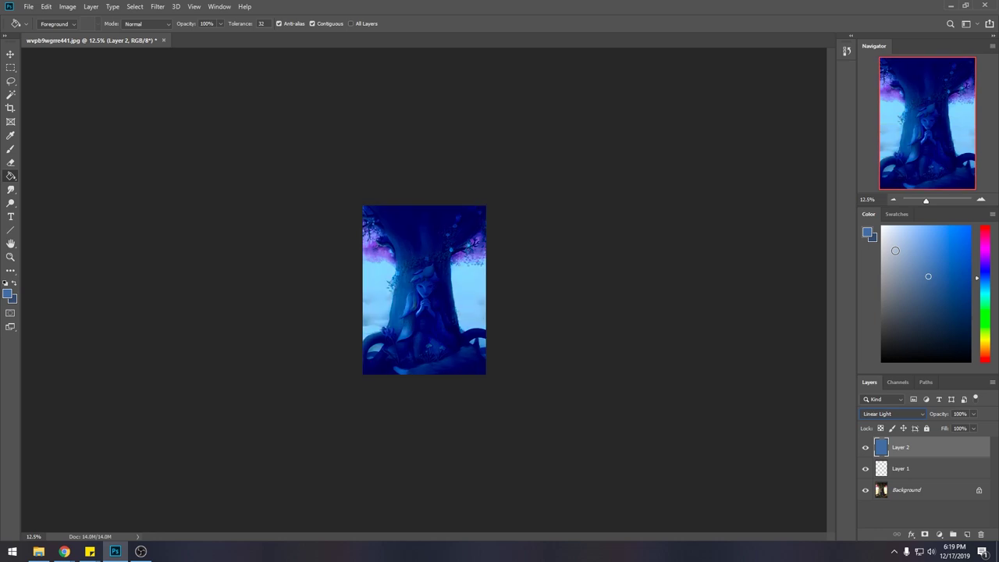
key("Down")
key("Down")
key("Down")
key("Down")
key("Down")
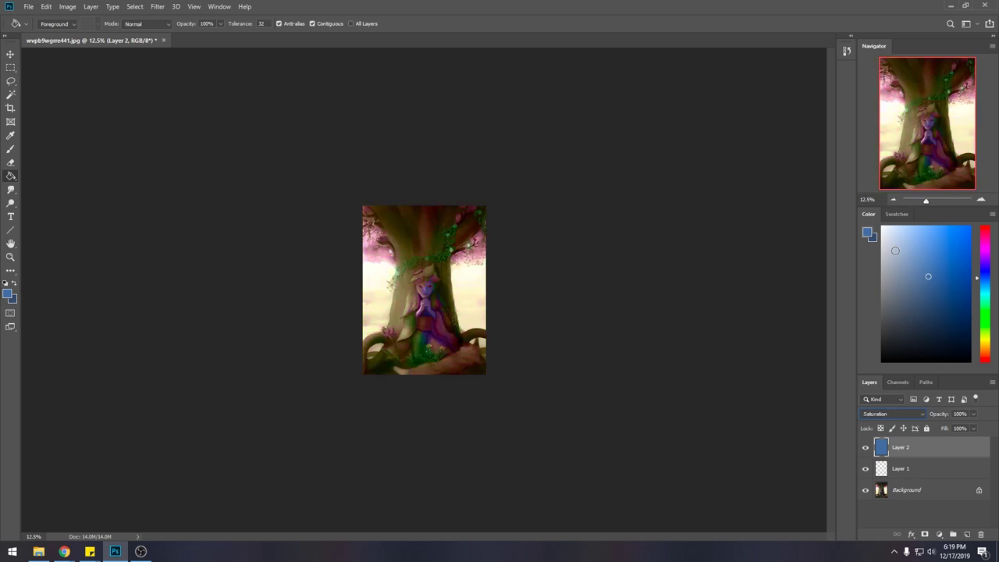
left_click(878, 415)
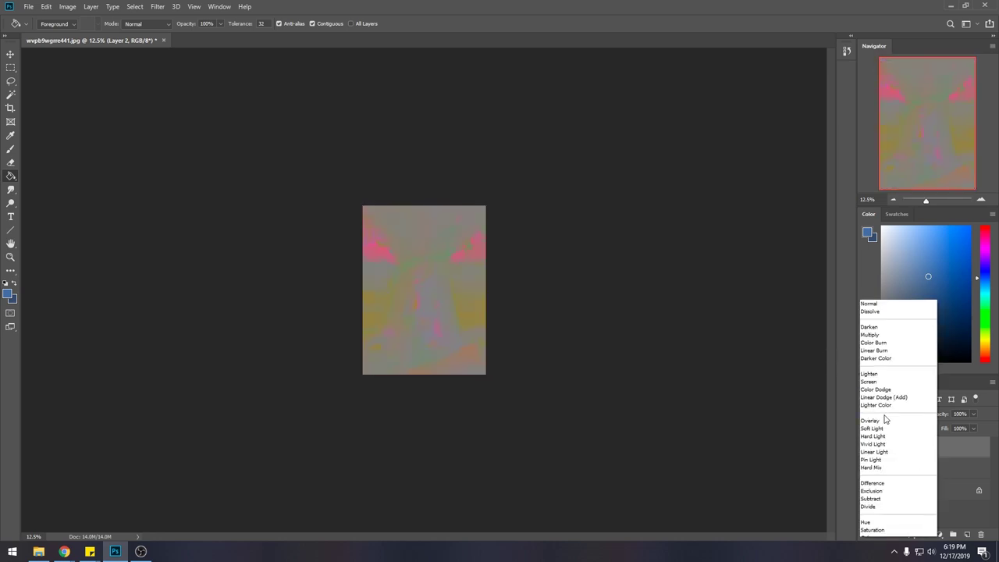
left_click(868, 360)
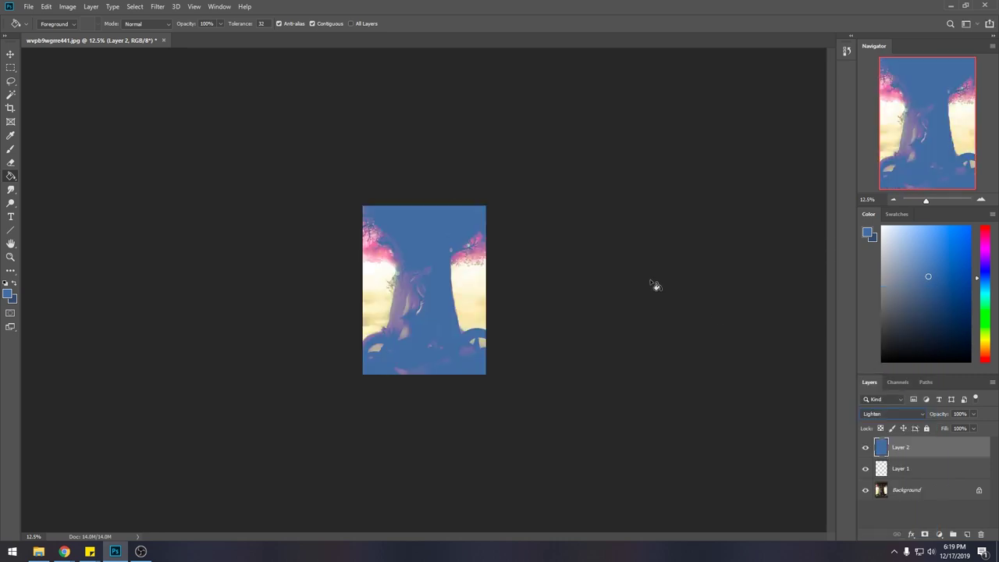
- Lighten and saturate the blue layer with Hue/Saturation, then lower its fill to 33%
key("ctrl+u")
left_click_drag(625, 238, 609, 240)
left_click_drag(602, 244, 638, 214)
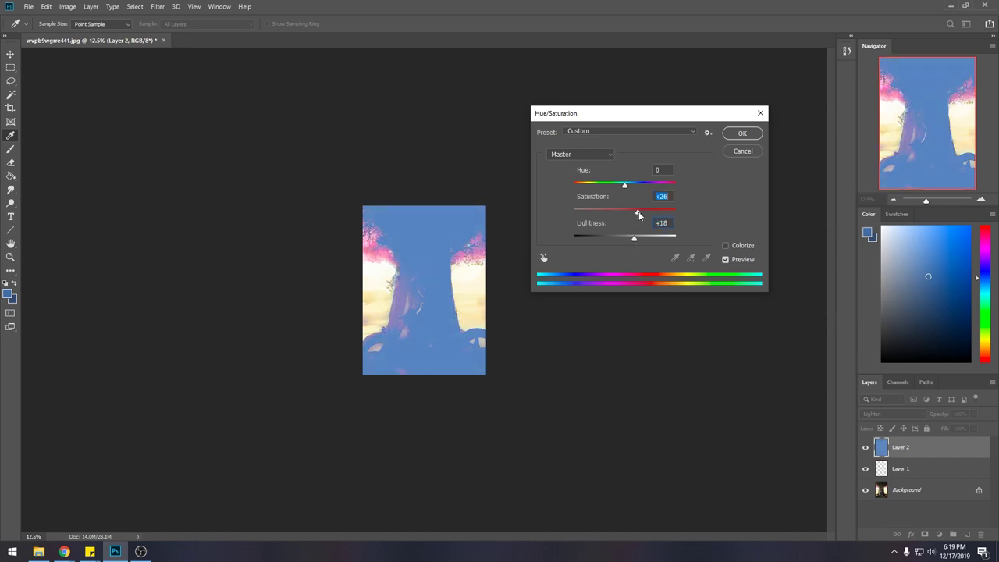
left_click(737, 133)
left_click_drag(974, 429, 938, 443)
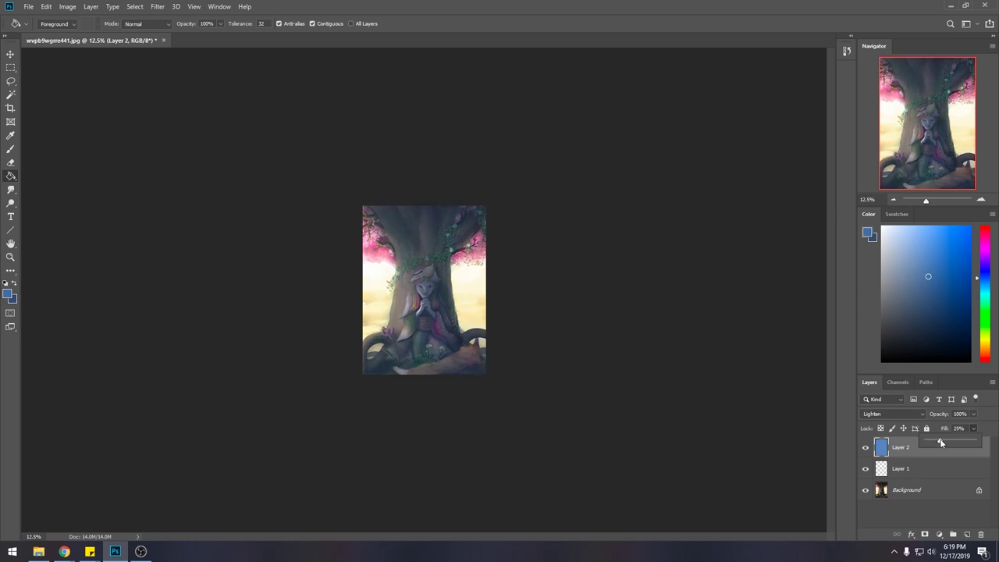
left_click_drag(940, 443, 943, 443)
- Toggle the blue overlay on and off to compare it against the painting
left_click(865, 448)
left_click(864, 449)
left_click(864, 449)
left_click(865, 449)
key("ctrl+plus")
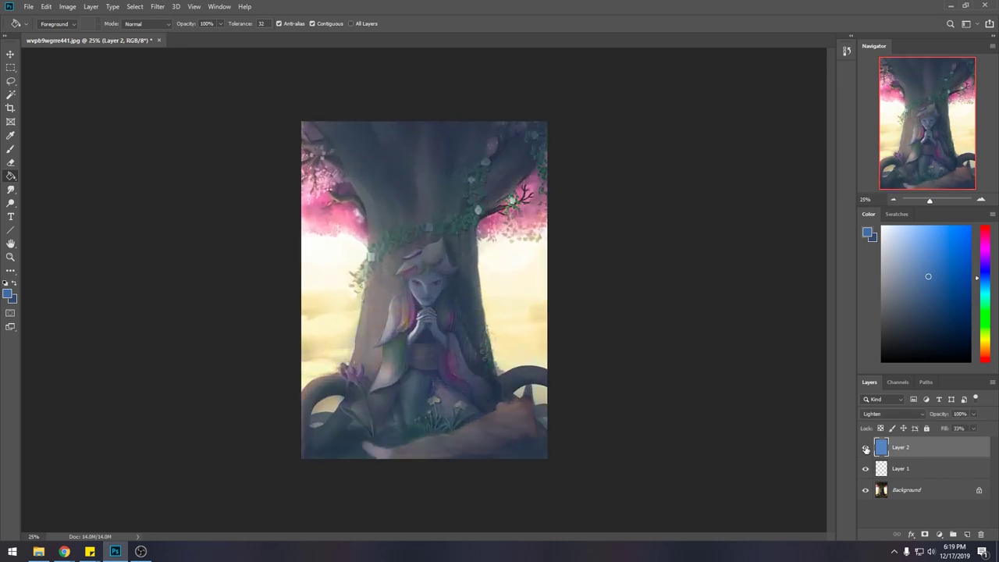
left_click(865, 449)
left_click(865, 449)
- Raise the blue overlay's saturation to about +47, then hide it to compare
key("ctrl+u")
left_click_drag(649, 221, 650, 222)
left_click(745, 136)
key("g")
left_click(865, 445)
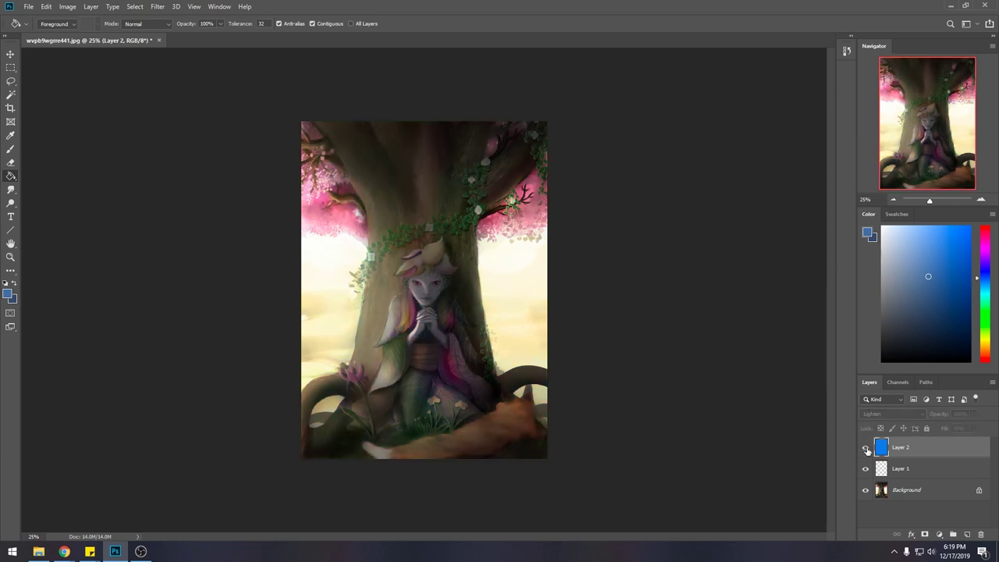
- Shift the blue overlay's hue toward teal and reduce its saturation slightly
left_click(866, 447)
key("ctrl+u")
mouse_move(624, 190)
left_mouse_down()
mouse_move(681, 190)
mouse_move(597, 193)
mouse_move(609, 196)
left_mouse_up()
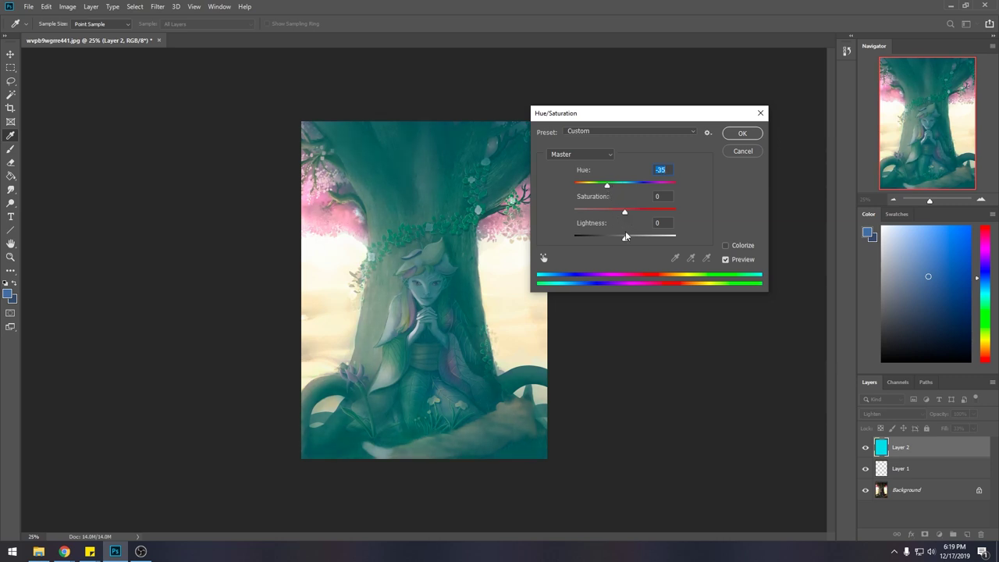
left_click_drag(625, 212, 619, 242)
left_click(742, 134)
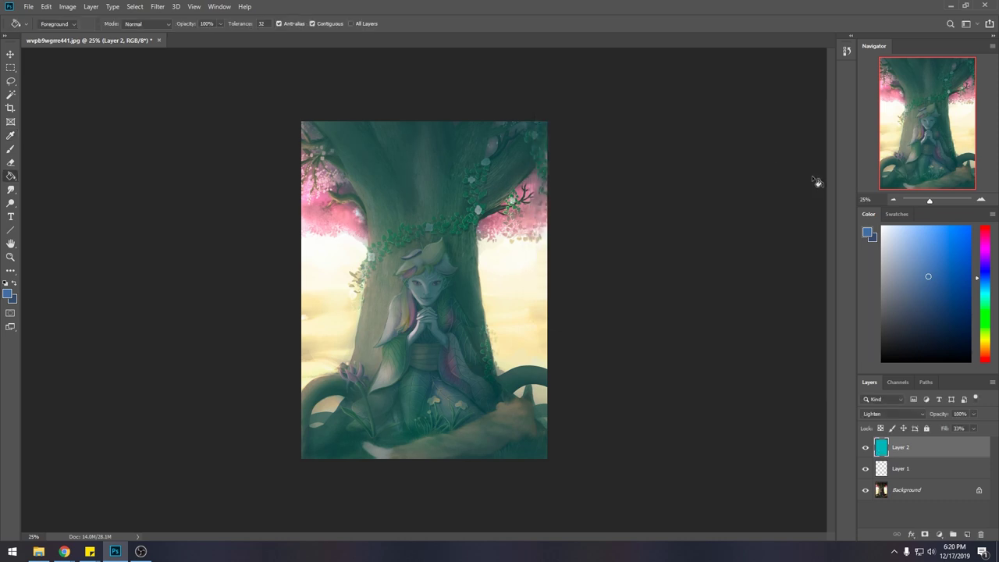
- Lower Layer 2's fill to 27%, leave it hidden after comparing, and select Layer 1
left_click(972, 429)
left_click_drag(954, 441, 957, 444)
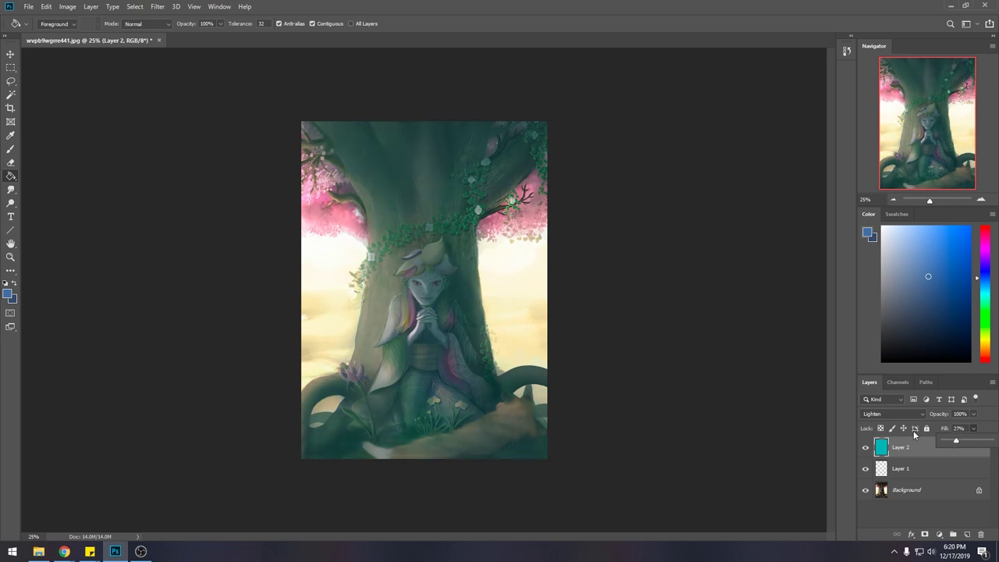
left_click(866, 448)
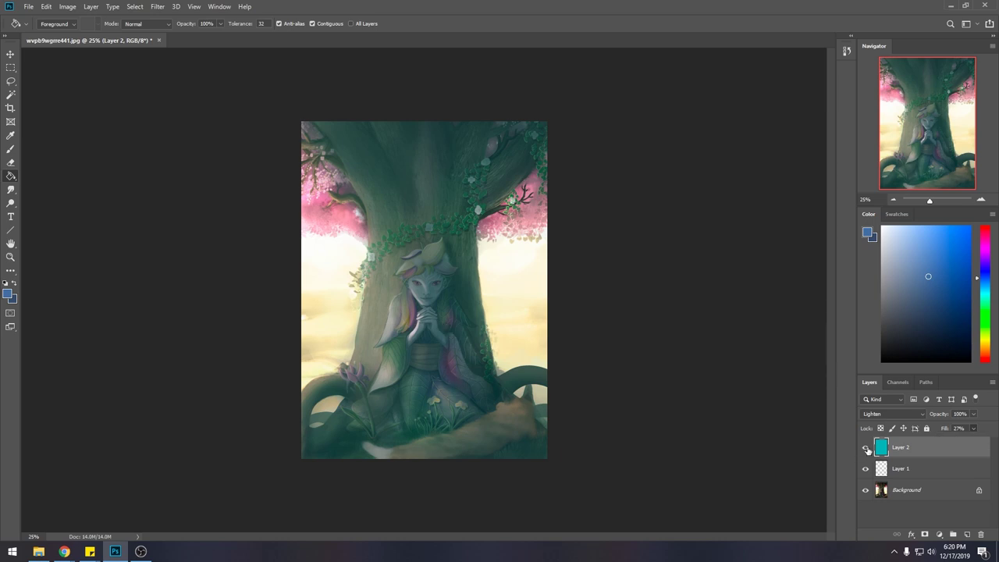
left_click(865, 448)
left_click(865, 449)
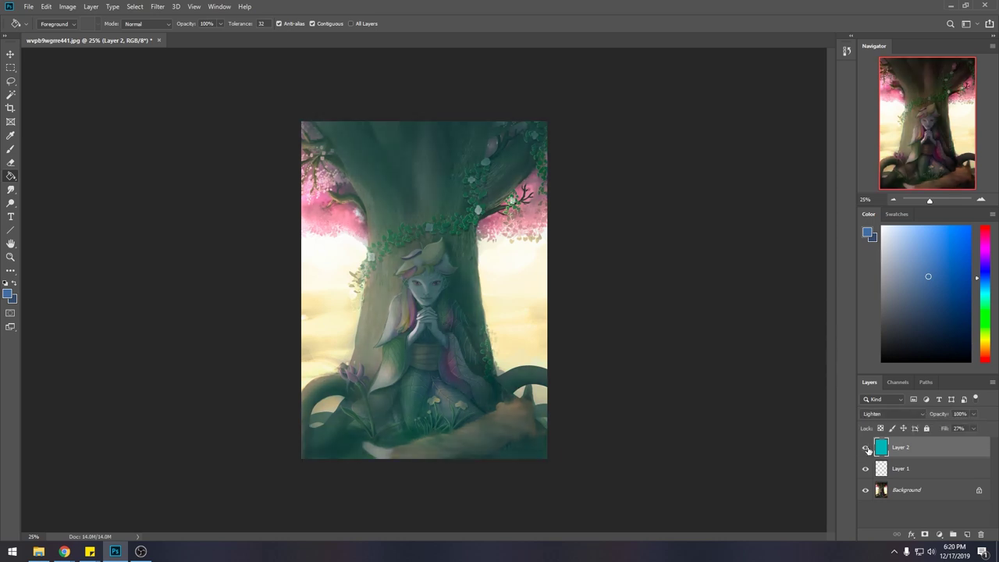
left_click(865, 449)
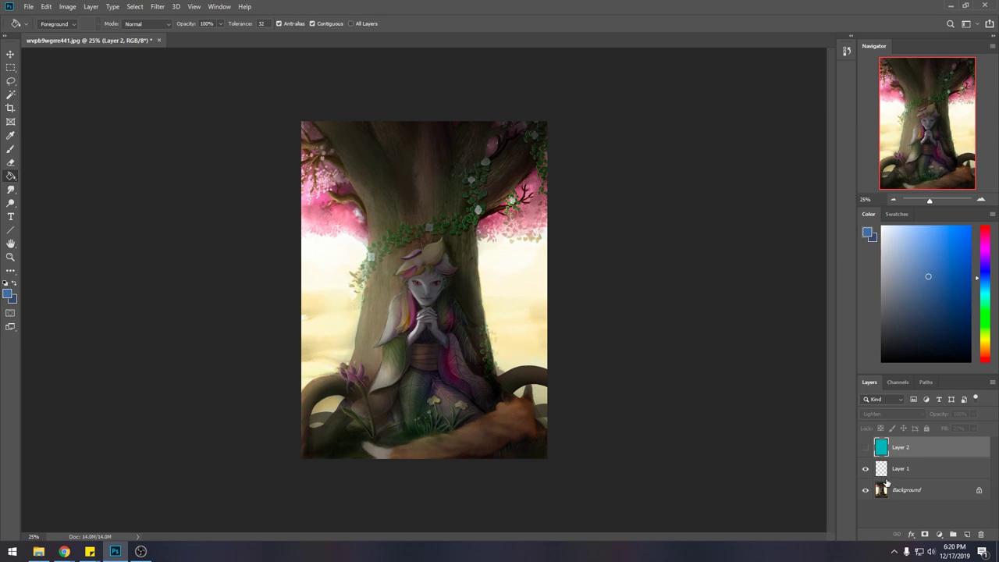
left_click(920, 472)
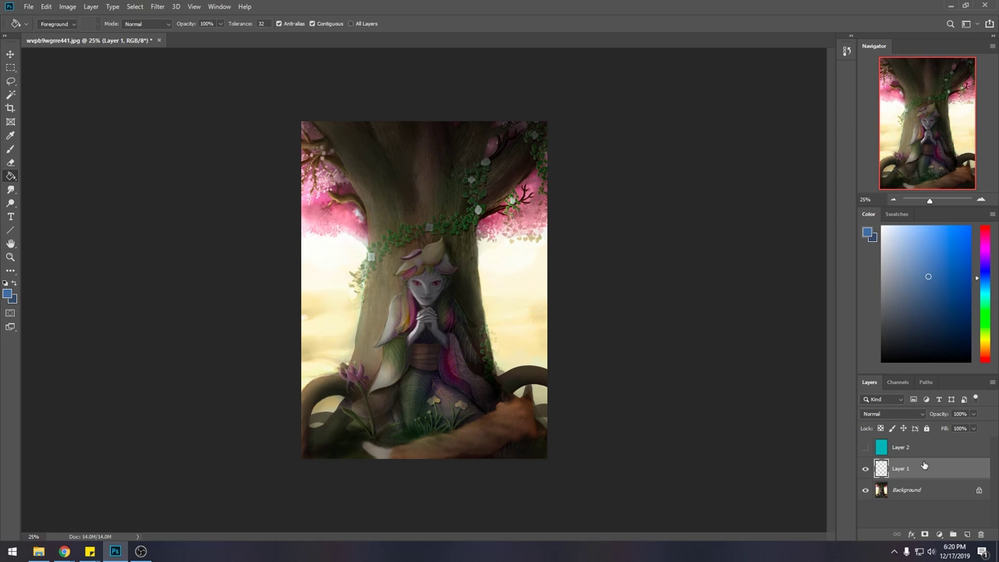
- Brighten the Background with Levels, raising the black point and lowering white input to about 208
left_click(928, 493)
key("ctrl+l")
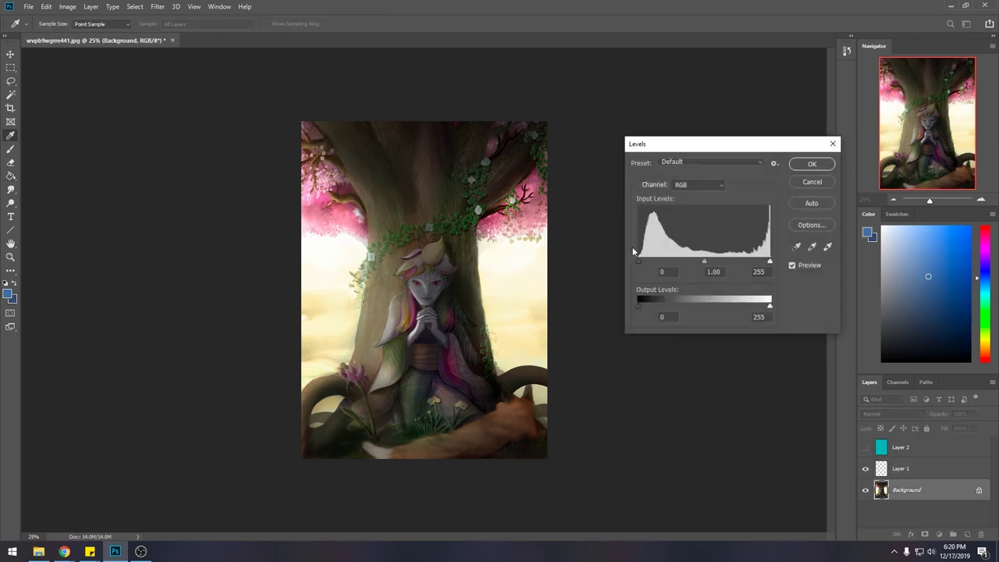
left_click_drag(639, 261, 645, 263)
left_click_drag(770, 262, 752, 262)
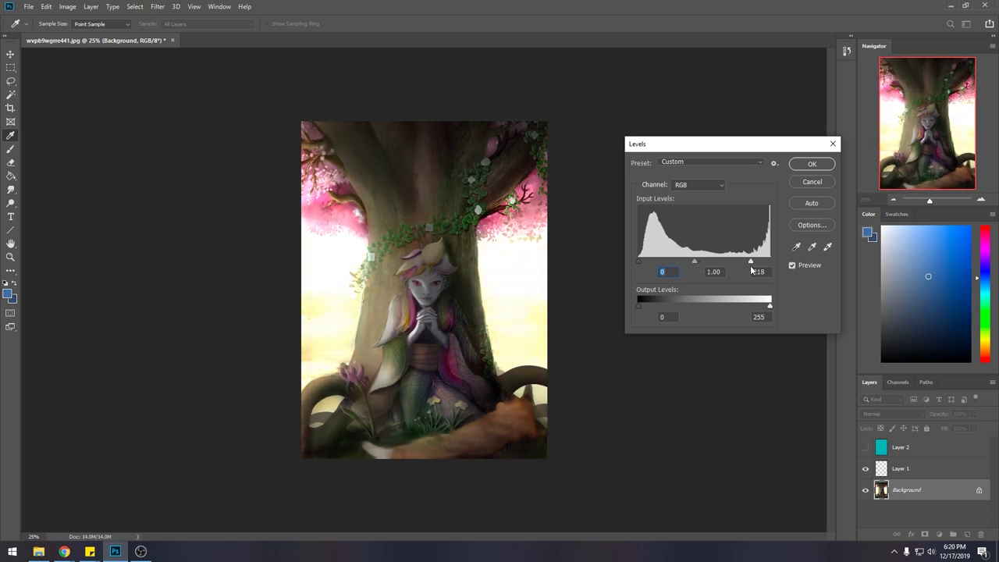
left_click_drag(750, 268, 744, 267)
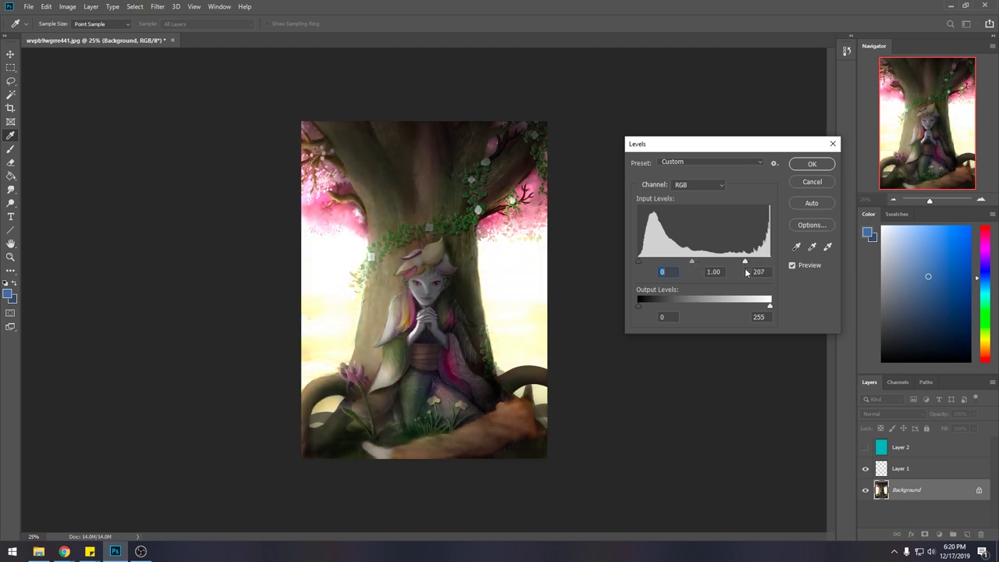
left_click(812, 164)
- Copy the brightened image, revert to the pre-Levels History state, and paste it as Layer 3
key("g")
key("ctrl+a")
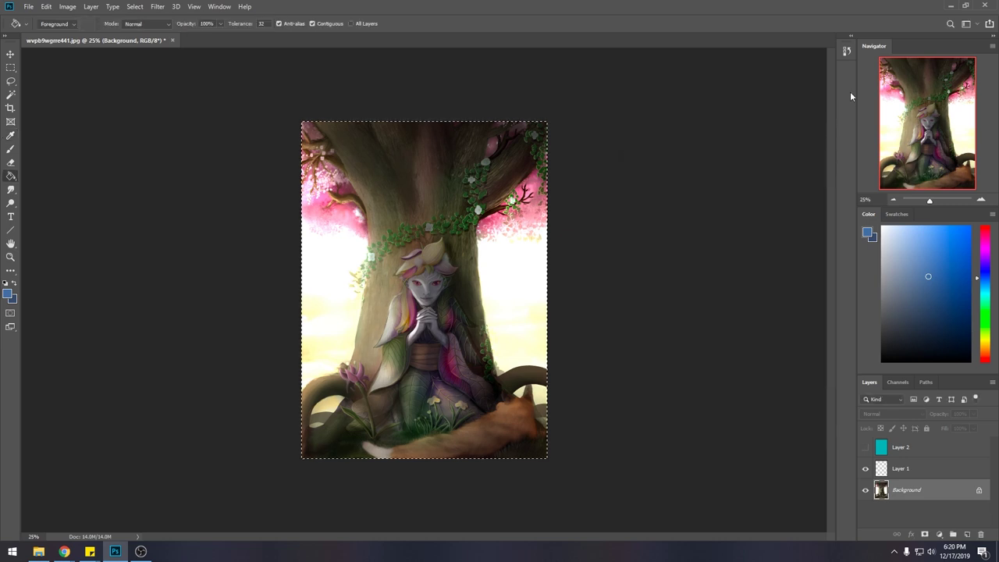
left_click(846, 51)
left_click(763, 286)
key("ctrl+v")
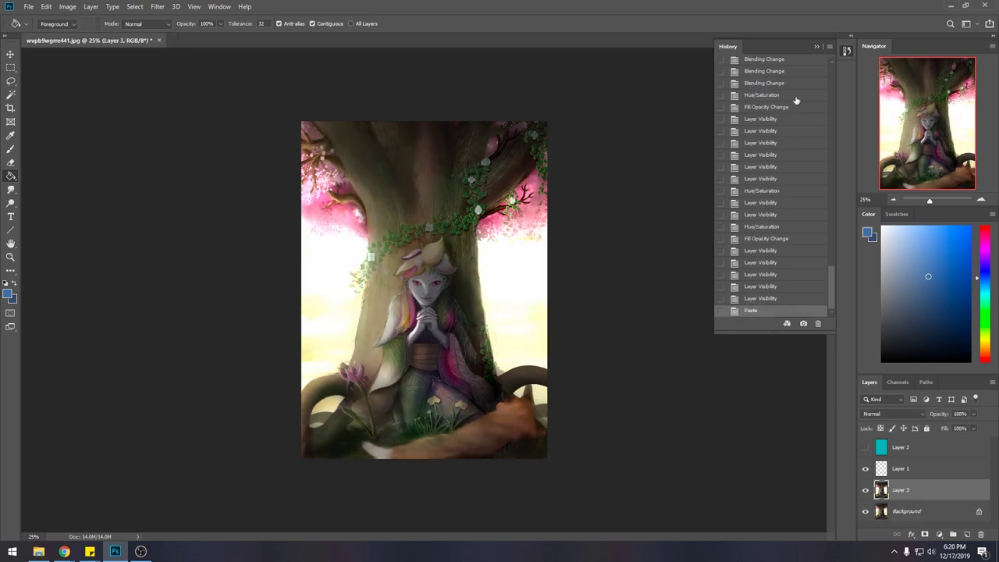
- Erase Layer 3's brightened areas on both sides of the trunk, comparing with it hidden
key("e")
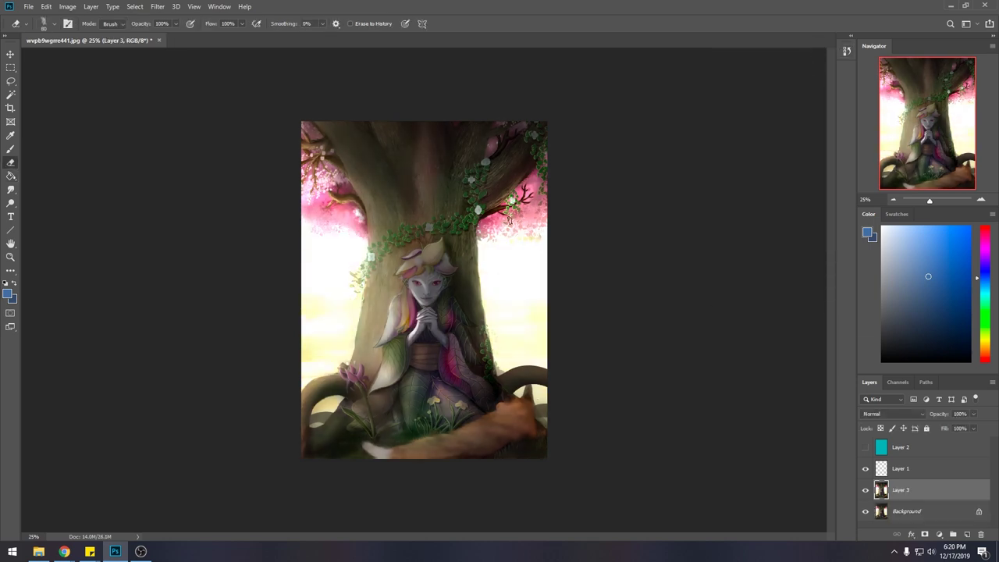
mouse_move(515, 258)
left_mouse_down()
mouse_move(489, 242)
mouse_move(507, 305)
mouse_move(496, 279)
mouse_move(494, 298)
mouse_move(515, 336)
mouse_move(536, 270)
left_mouse_up()
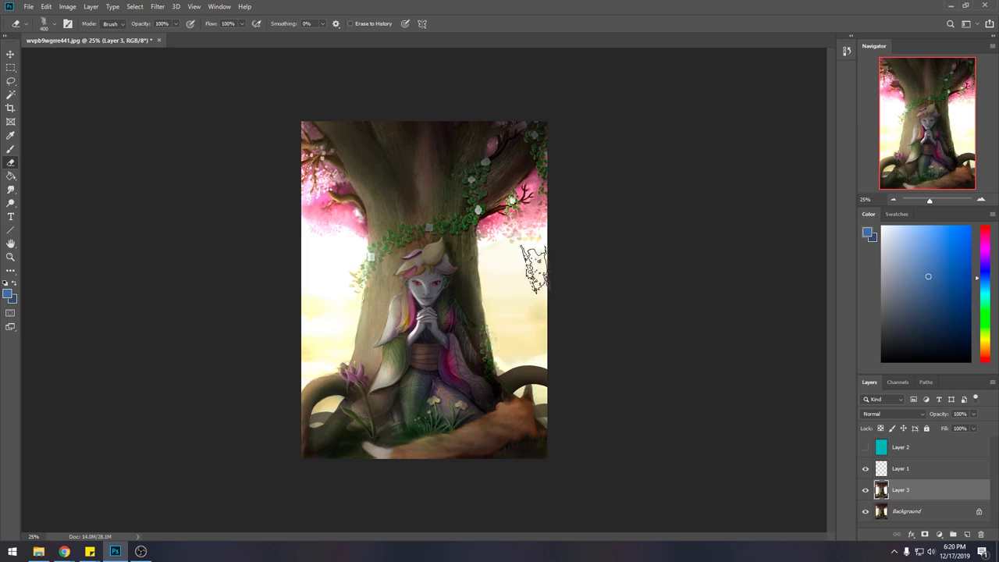
mouse_move(324, 285)
left_mouse_down()
mouse_move(336, 297)
mouse_move(296, 370)
left_mouse_up()
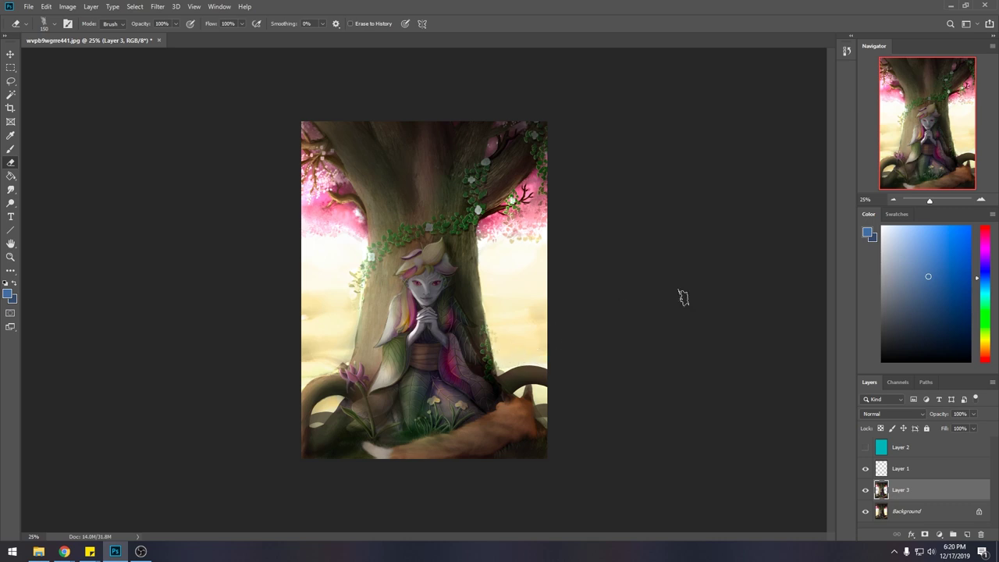
left_click(865, 490)
left_click(863, 491)
left_click(865, 490)
left_click(865, 490)
mouse_move(10, 189)
left_mouse_down()
mouse_move(41, 206)
mouse_move(13, 203)
mouse_move(41, 205)
left_mouse_up()
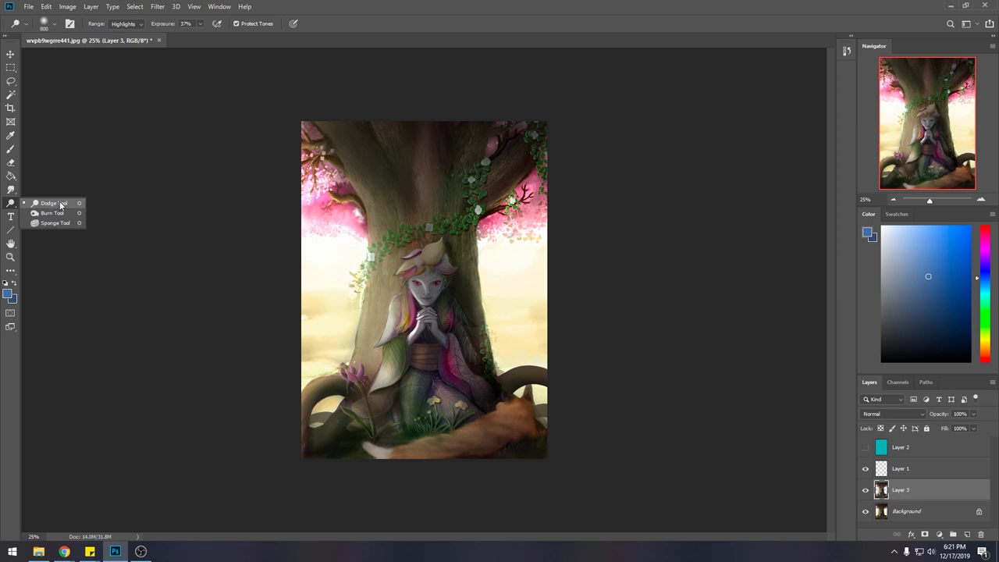
left_click_drag(60, 204, 60, 204)
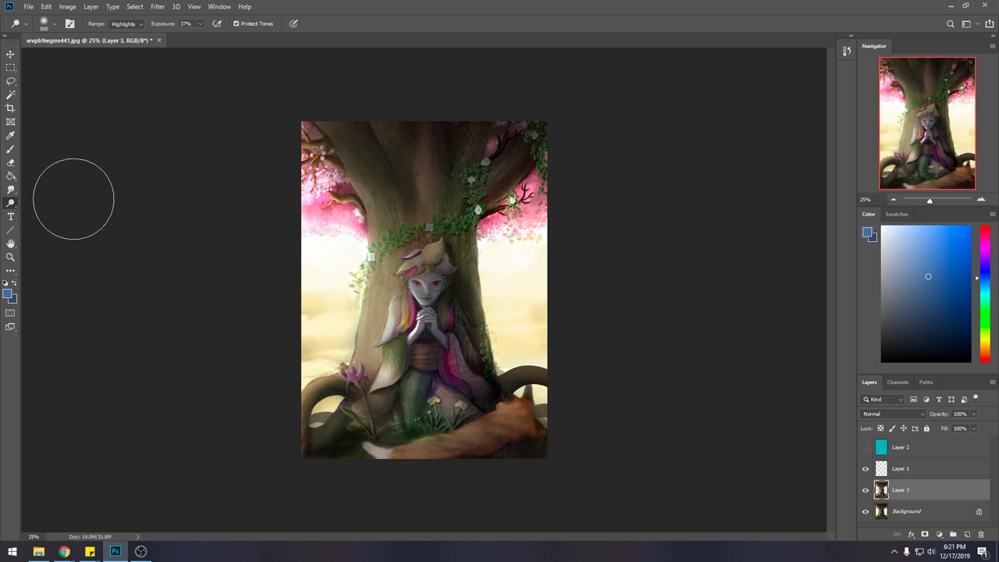
- Select the Background and start Hue/Saturation, shifting the hue and desaturating the colours
left_click(865, 489)
left_click(864, 489)
left_click(920, 512)
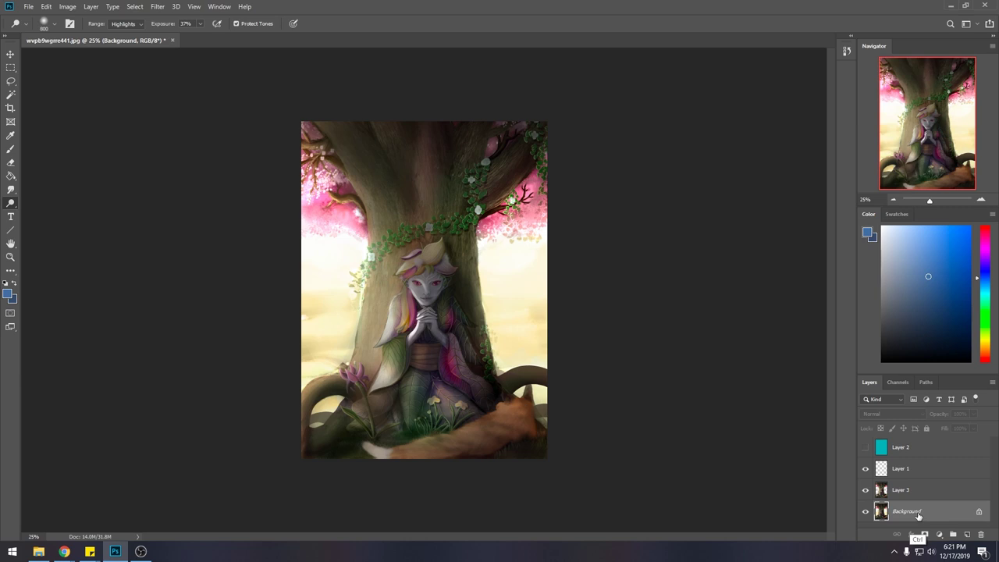
key("ctrl+u")
left_click_drag(624, 184, 679, 187)
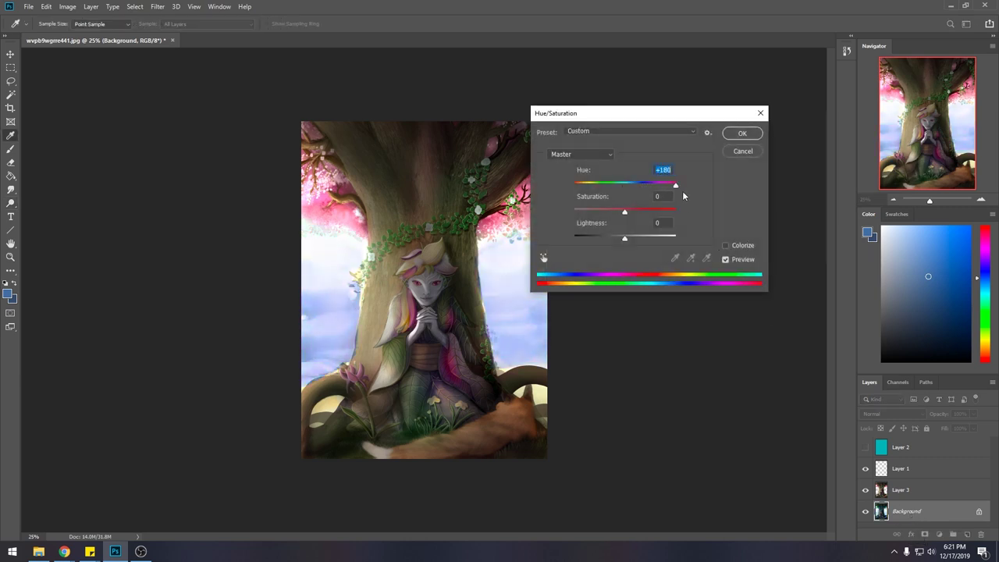
mouse_move(624, 211)
left_mouse_down()
mouse_move(529, 227)
mouse_move(631, 212)
left_mouse_up()
mouse_move(676, 184)
left_mouse_down()
mouse_move(637, 186)
mouse_move(655, 187)
mouse_move(618, 213)
mouse_move(653, 186)
mouse_move(640, 187)
mouse_move(667, 185)
left_mouse_up()
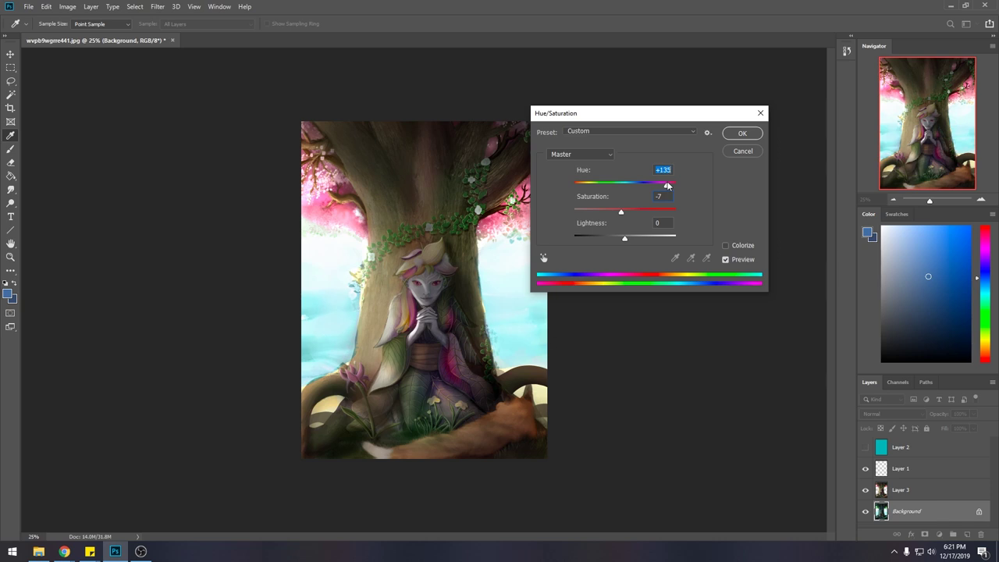
- Settle the sky at Hue −180, Saturation −48, Lightness +49 and apply
left_click_drag(621, 213, 651, 239)
left_click_drag(666, 116, 711, 163)
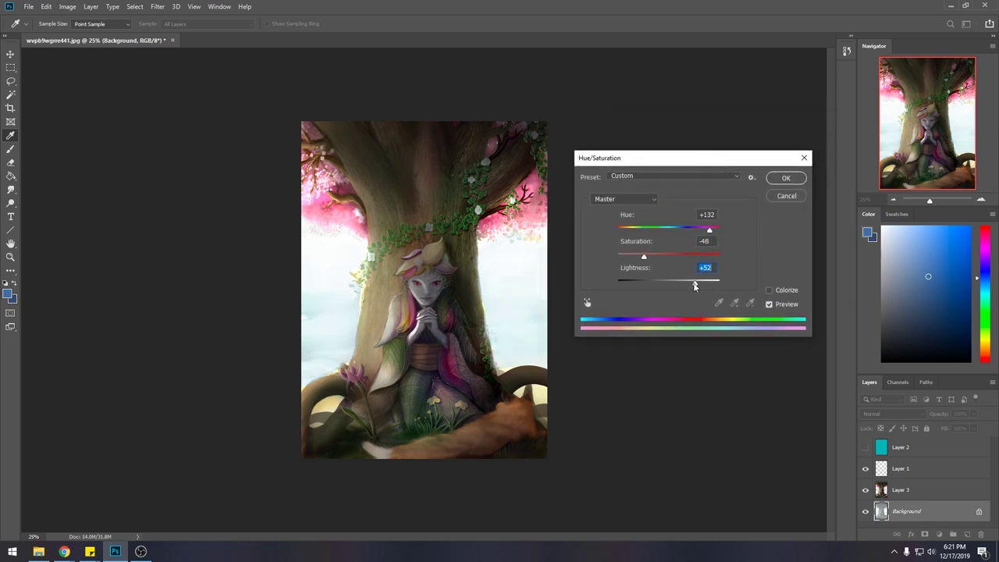
left_click_drag(709, 232, 640, 242)
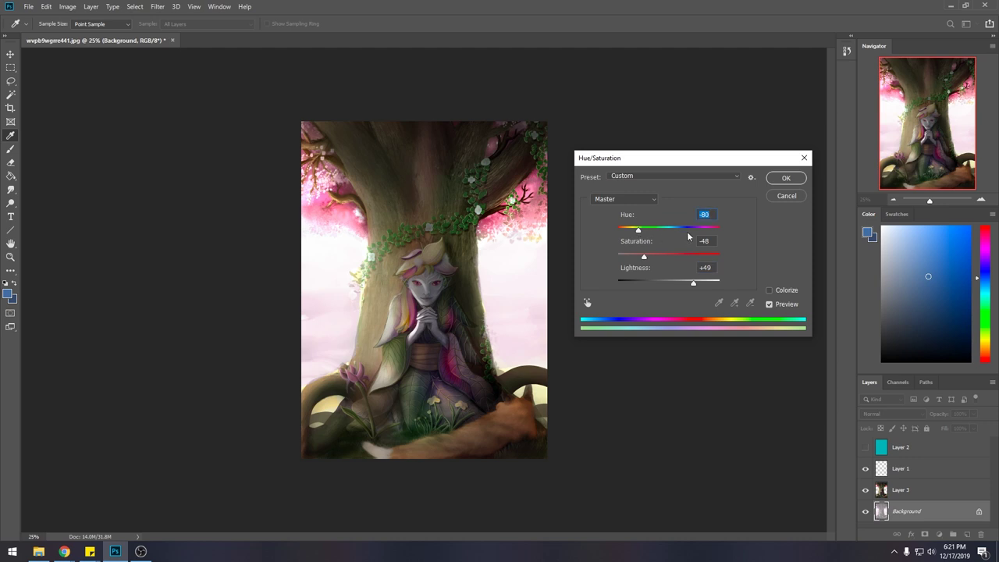
mouse_move(639, 232)
left_mouse_down()
mouse_move(629, 234)
mouse_move(642, 236)
left_mouse_up()
left_click_drag(640, 232, 617, 232)
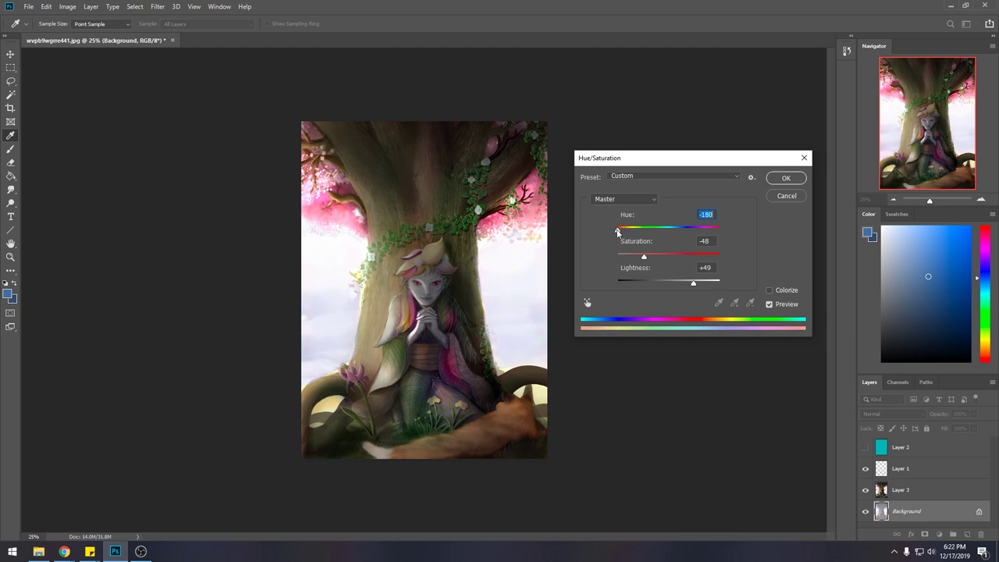
left_click(786, 178)
- Compare earlier History states, then shift the sky hue to about +107 for pale pink
key("o")
left_click(846, 52)
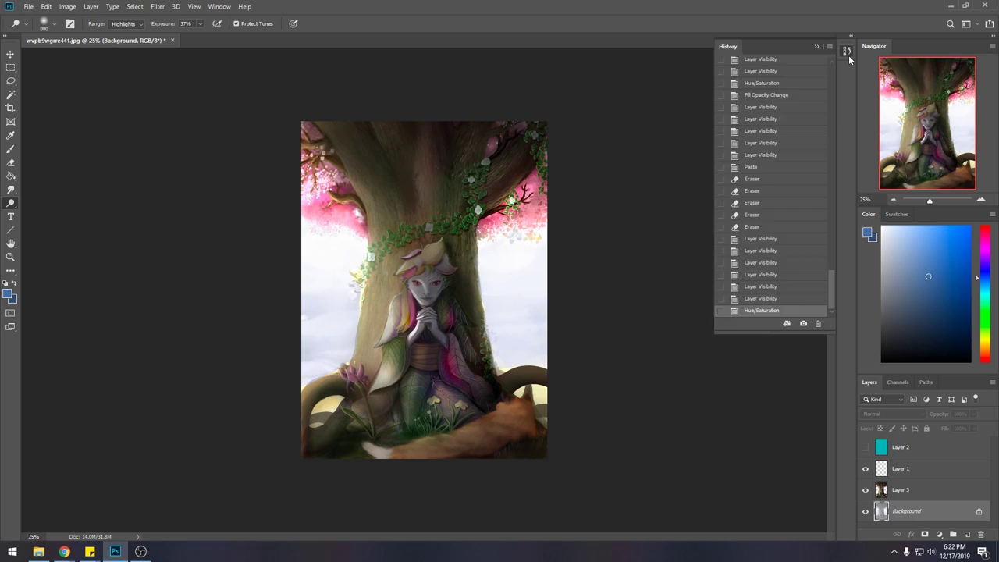
left_click(754, 203)
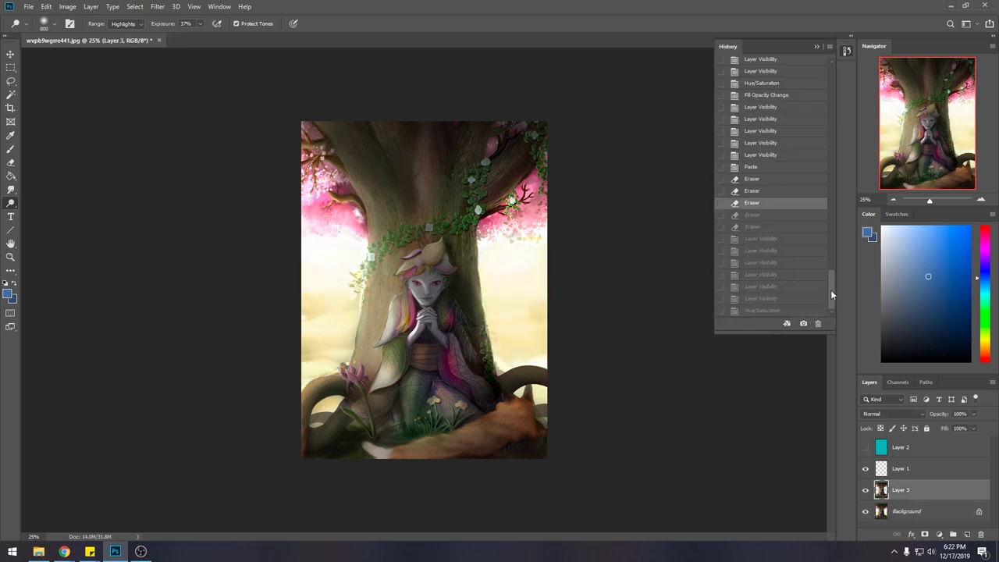
left_click(757, 310)
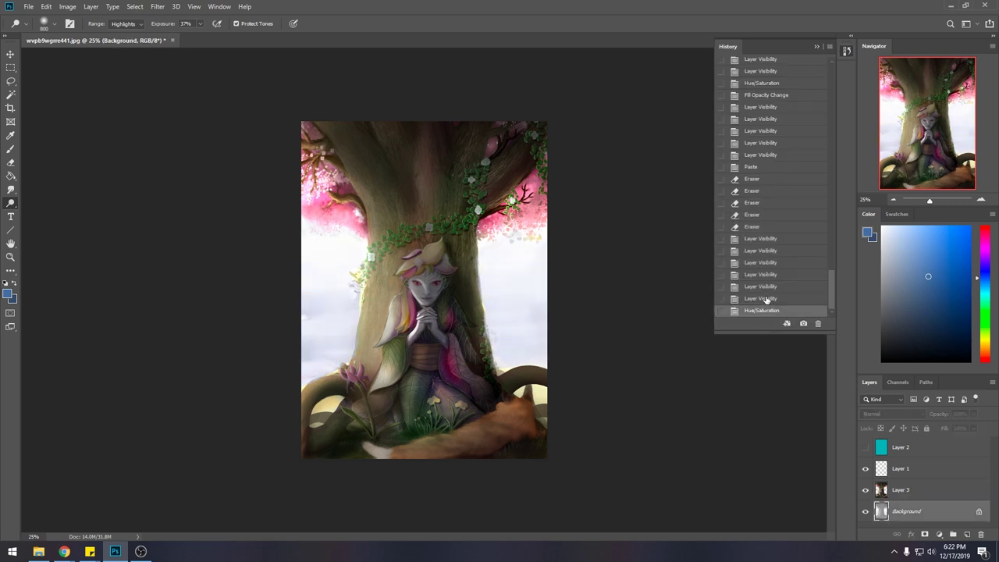
left_click(817, 46)
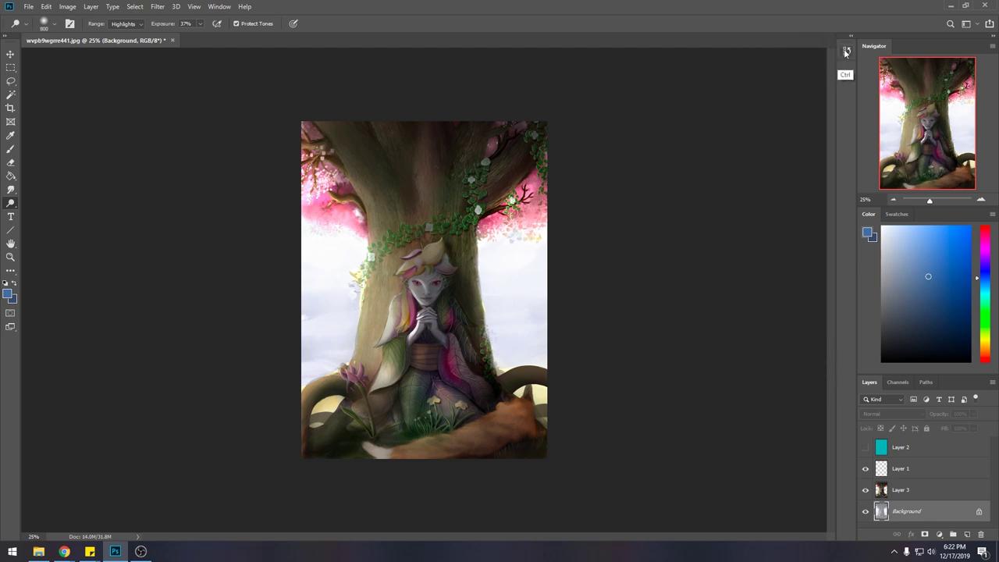
key("ctrl+u")
left_click_drag(668, 231, 706, 235)
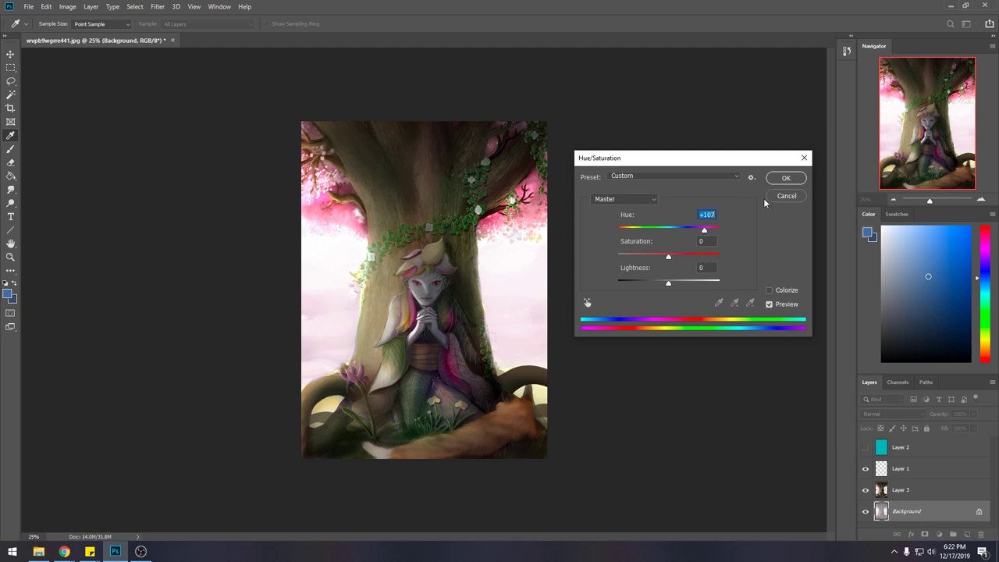
left_click(785, 178)
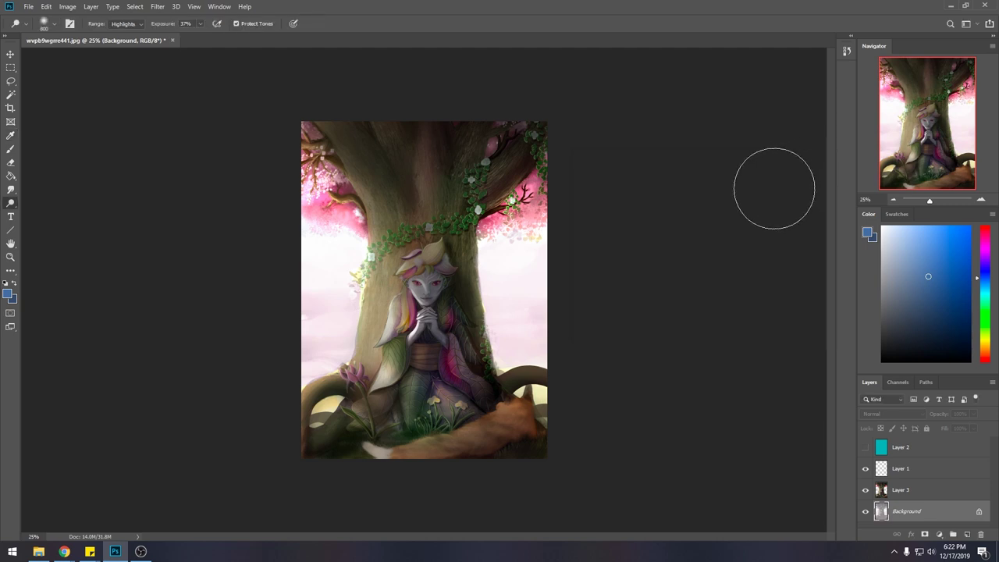
- Flatten the image into one Background layer, discarding the hidden layers
right_click(898, 489)
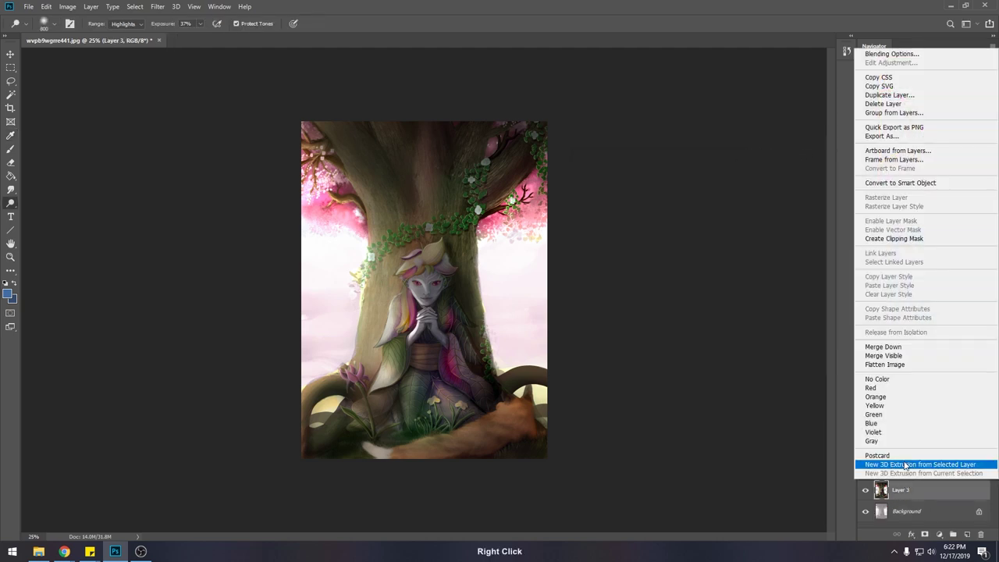
left_click(907, 363)
left_click(460, 204)
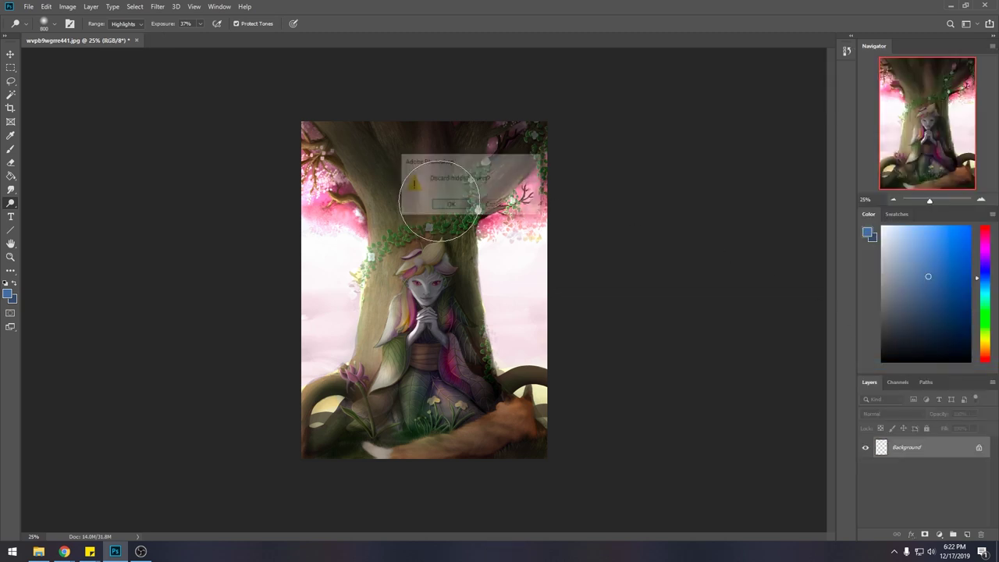
- Sample a light pink from the sky as the paint colour
left_click(11, 176)
left_click(330, 364, "alt")
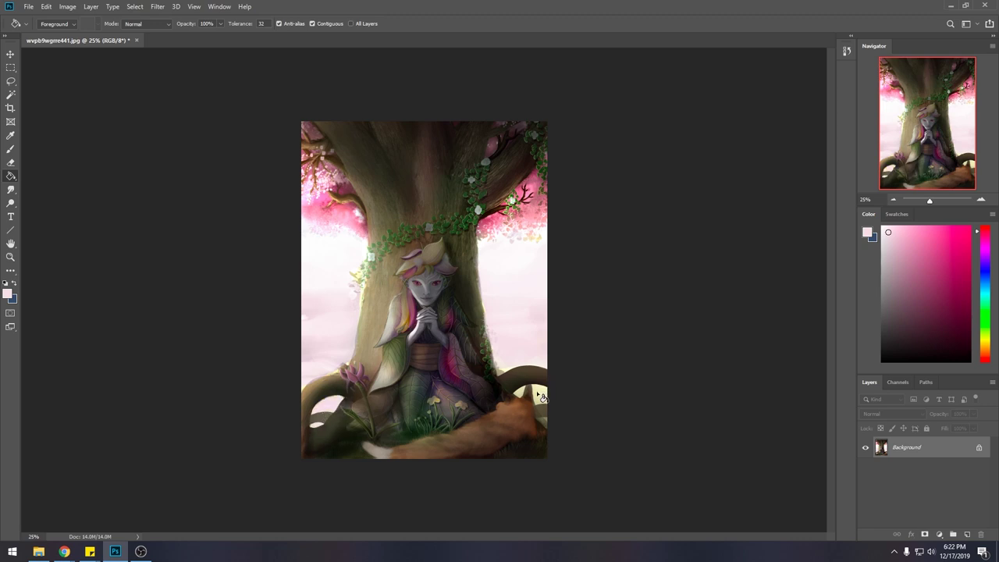
key("b")
key("m")
right_click(545, 270)
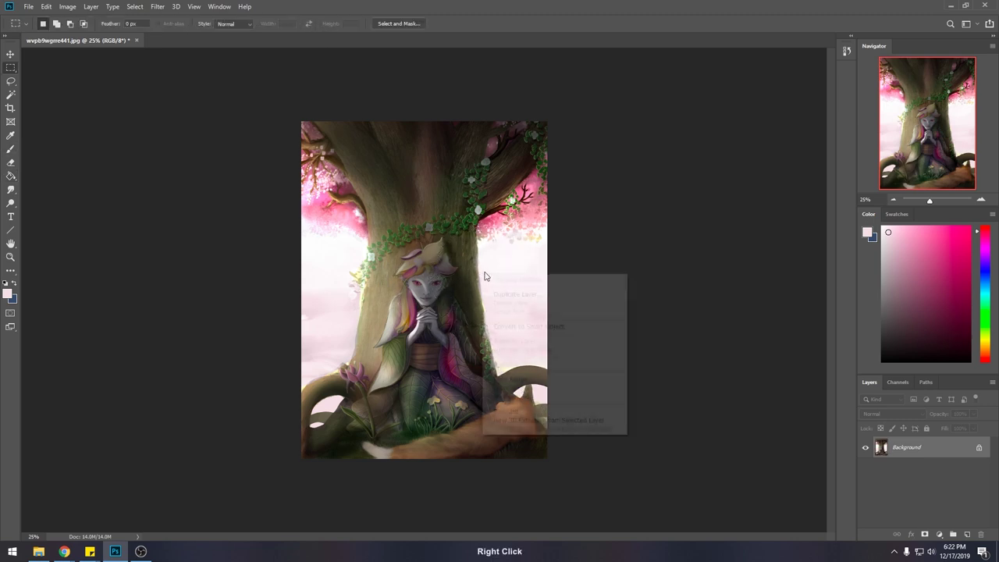
key("Escape")
key("b")
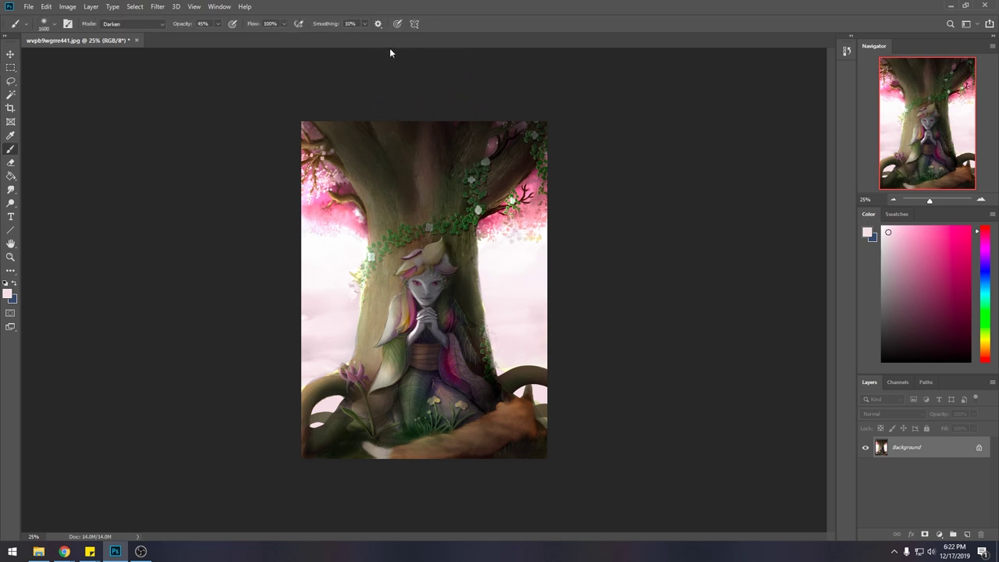
key("m")
- Set the brush to Color mode at 89% opacity and shrink it to size 70
left_click(132, 23)
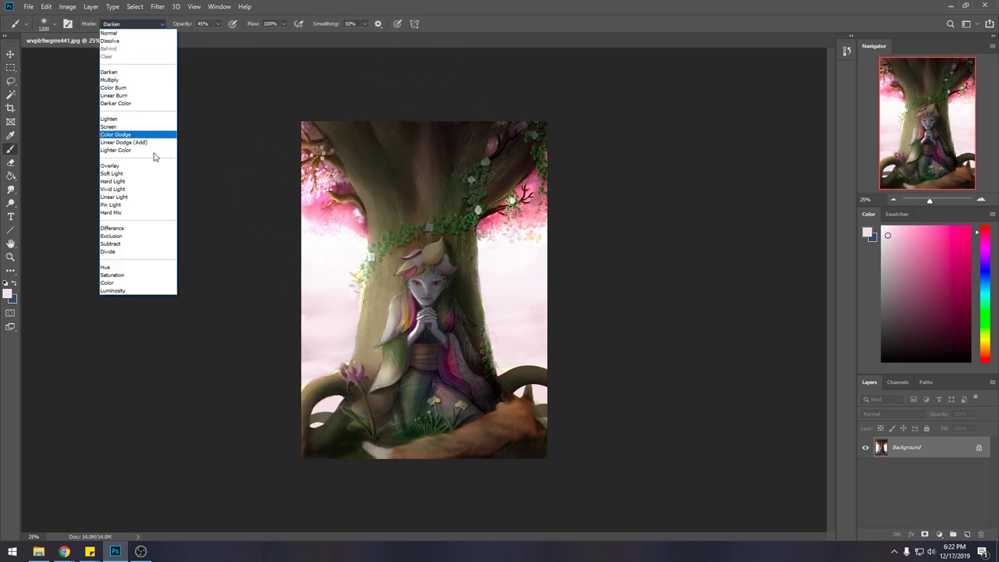
left_click(113, 282)
left_click_drag(218, 33, 241, 35)
key("bracketleft")
key("bracketleft")
key("bracketleft")
key("bracketleft")
key("bracketleft")
key("bracketleft")
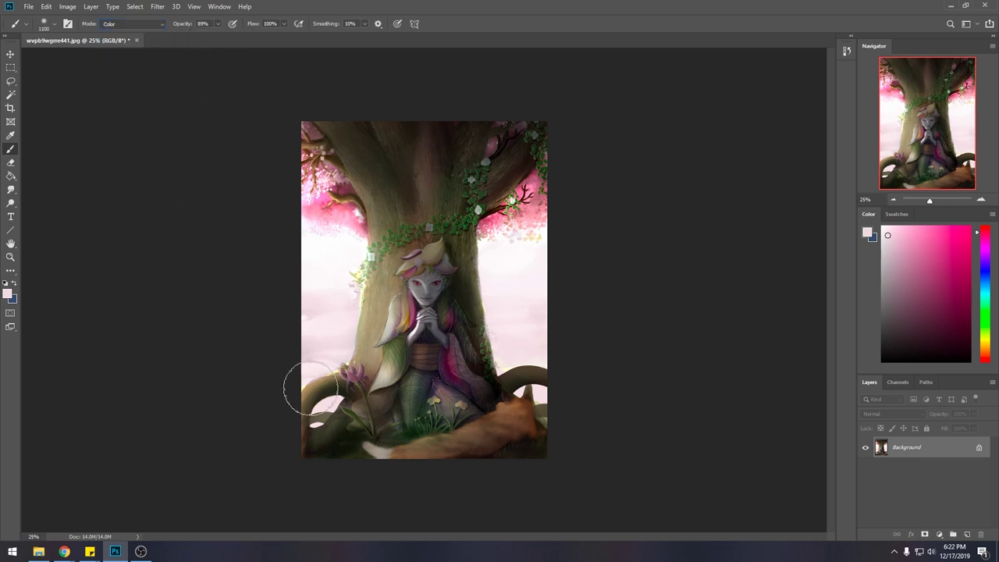
key("bracketleft")
key("bracketleft")
key("bracketleft")
key("bracketleft")
key("bracketleft")
key("bracketleft")
key("bracketleft")
key("bracketleft")
key("bracketleft")
key("bracketleft")
key("bracketleft")
key("bracketleft")
- Return the brush to Normal mode, dab the lower-left, and lower opacity to 41%
left_click(131, 24)
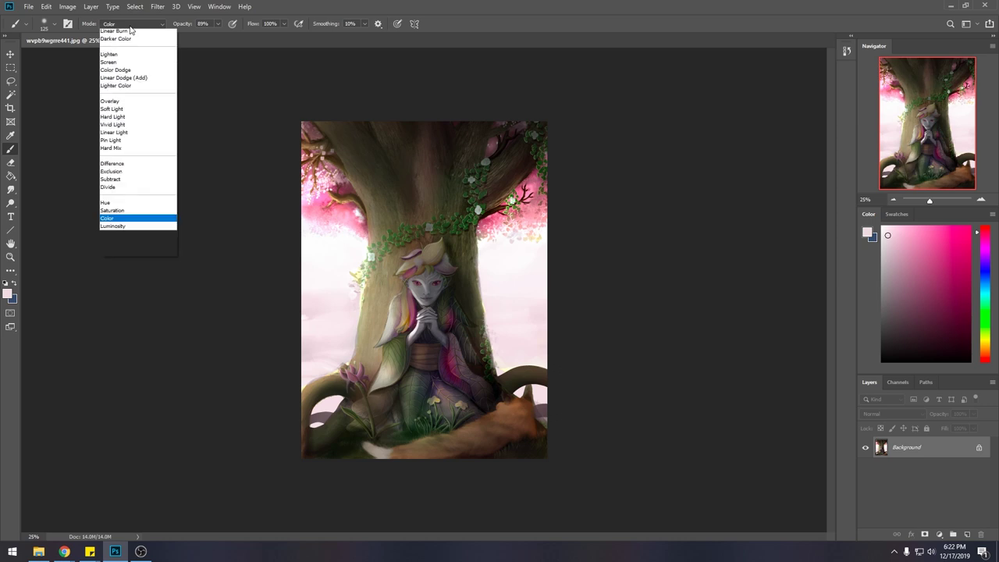
left_click(129, 10)
right_click(333, 282)
key("Escape")
left_click(333, 402)
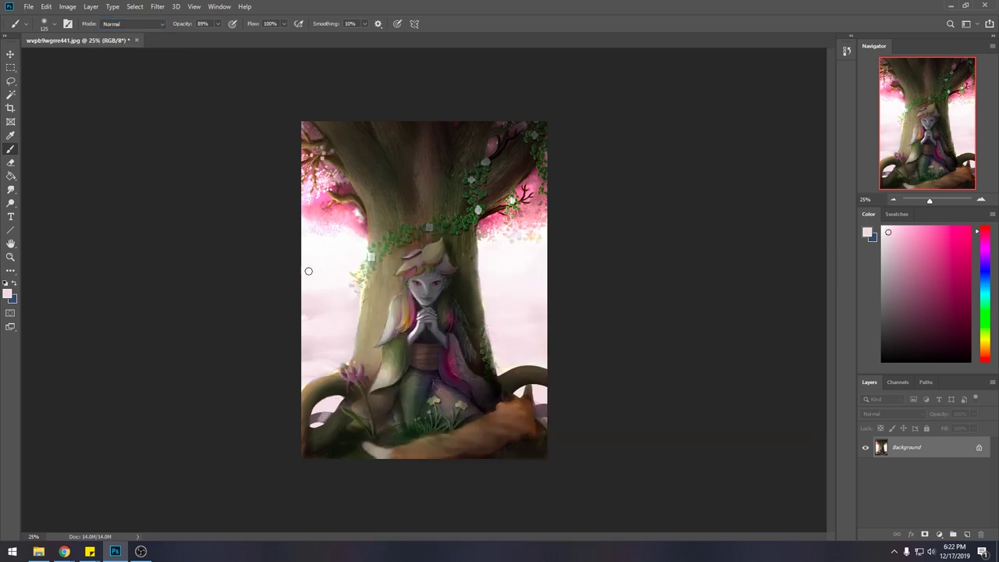
left_click_drag(218, 24, 195, 38)
left_click(320, 418)
- Use the Blur Tool, then sample a dark brown from the painting with the brush
right_click(11, 189)
left_click(47, 192)
key("m")
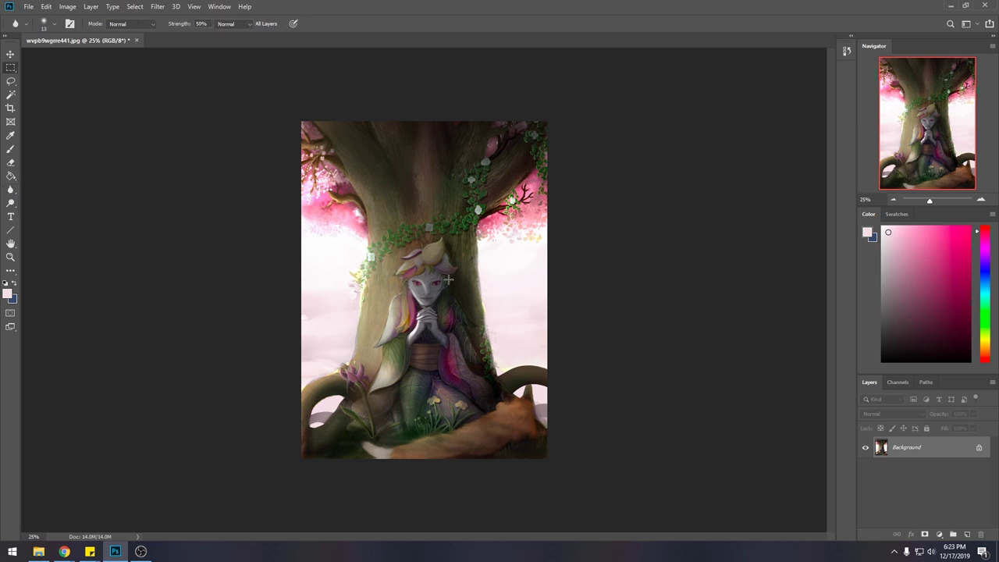
right_click(449, 273)
key("Escape")
left_click(11, 190)
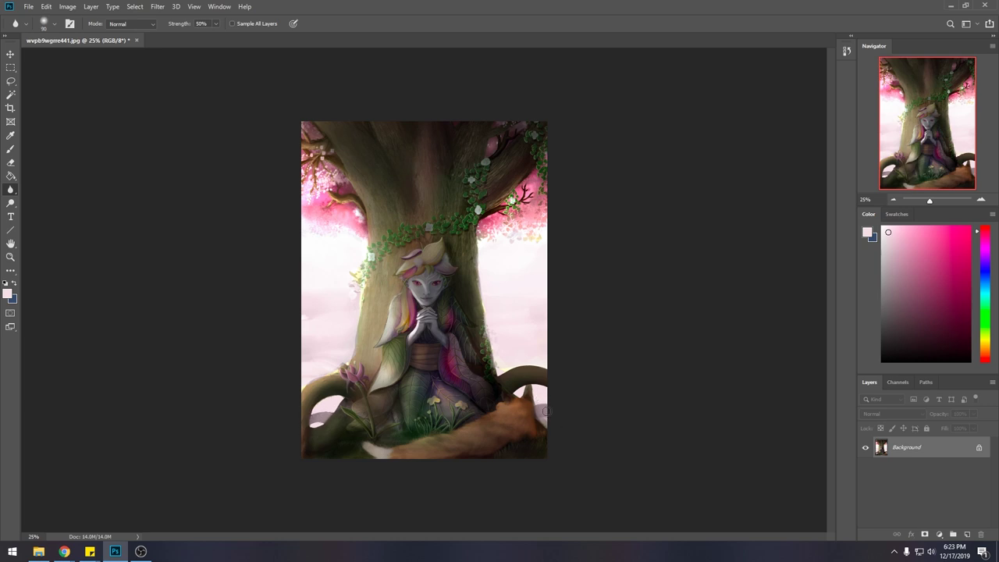
key("b")
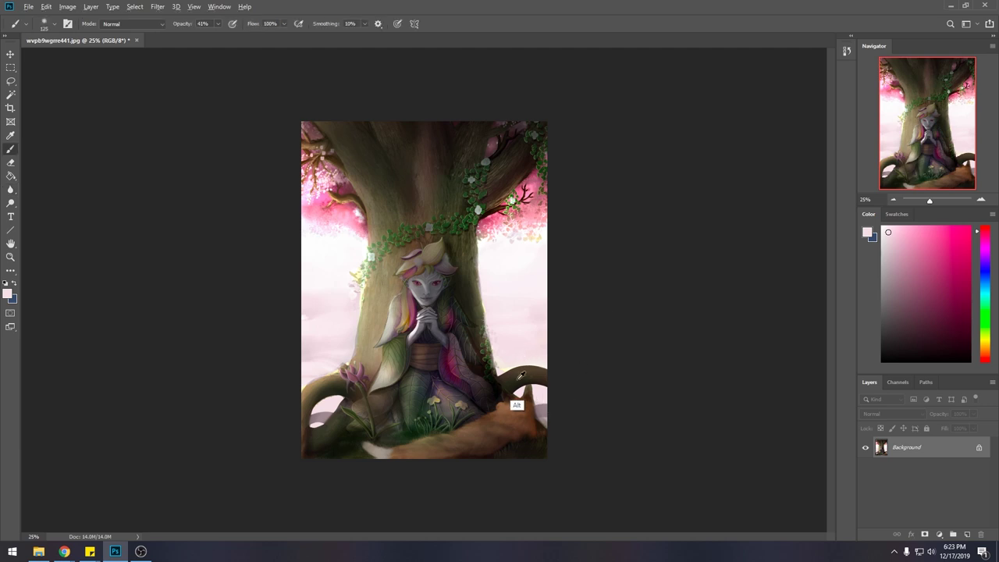
left_click(518, 406, "alt")
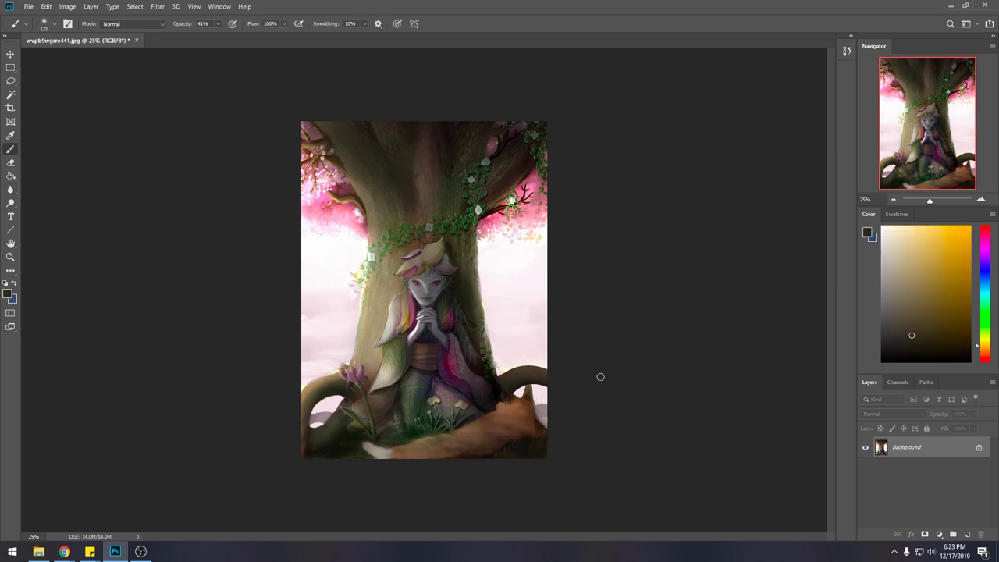
- Brighten the left side of the trunk with Dodge, then undo it
left_click(10, 203)
left_click_drag(332, 291, 336, 334)
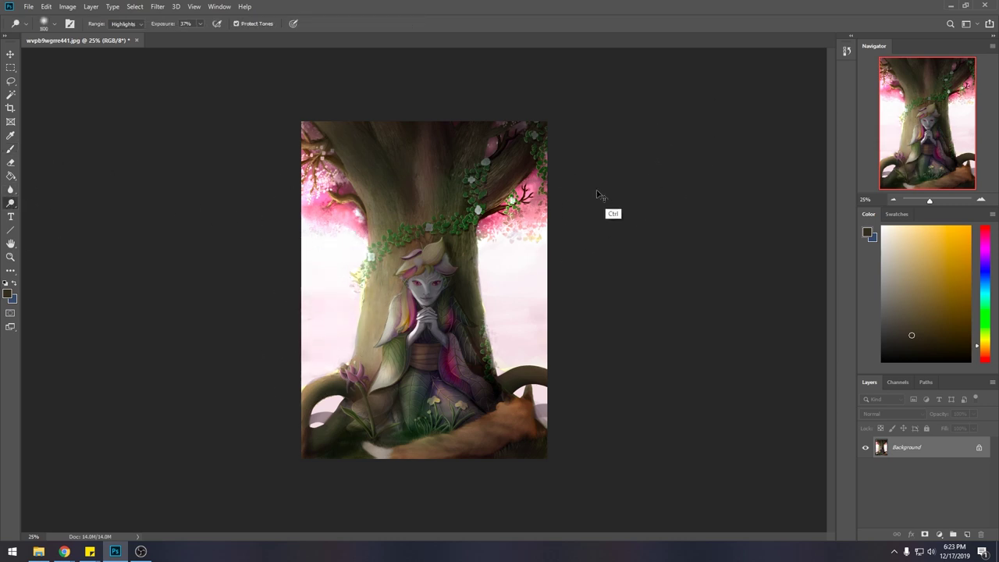
key("ctrl+z")
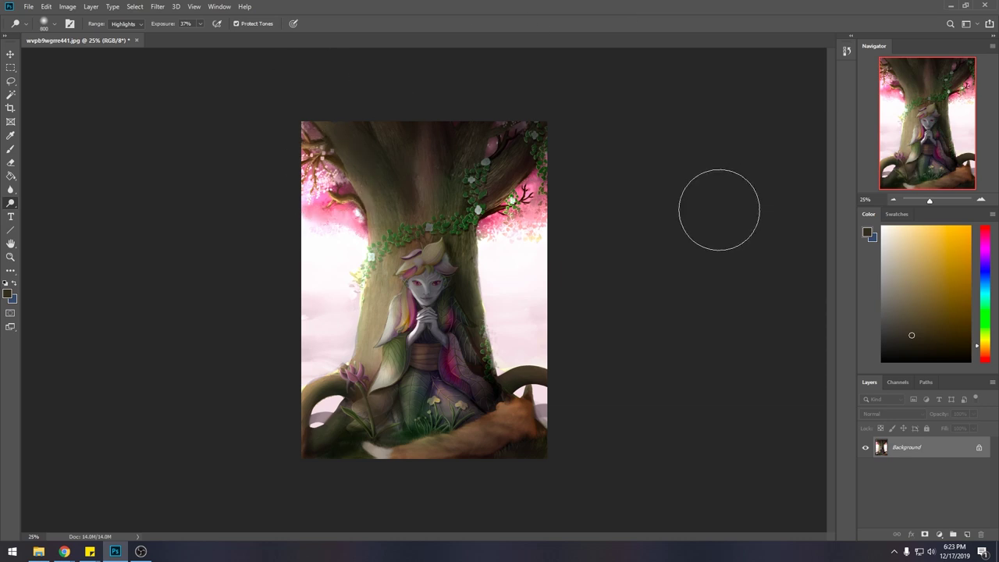
left_click(10, 188)
left_click(55, 190)
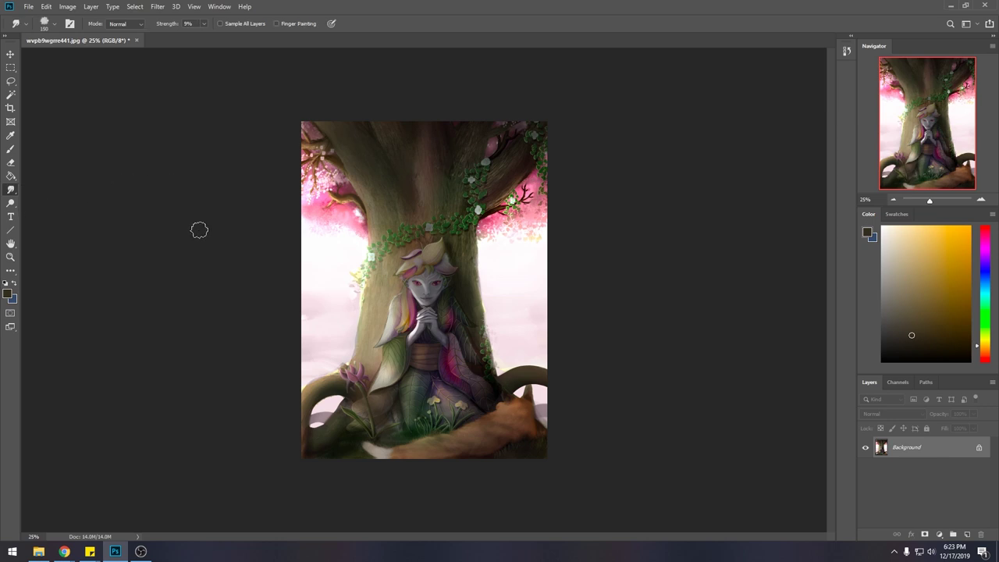
key("ctrl+minus")
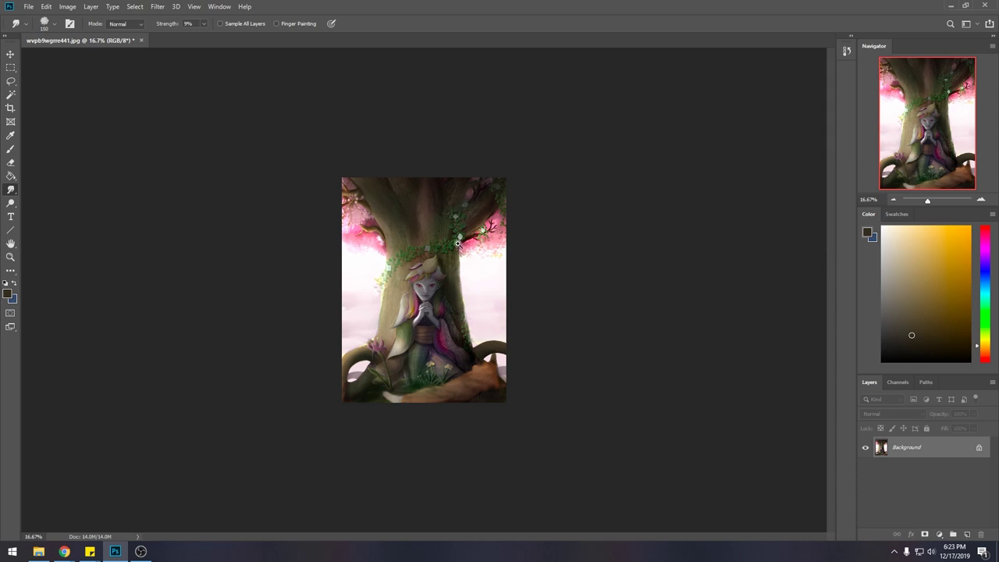
- Zoom in on the girl's face, refit the view, and sample a pale pink
key("z")
left_click(495, 230)
left_click_drag(417, 354, 555, 216)
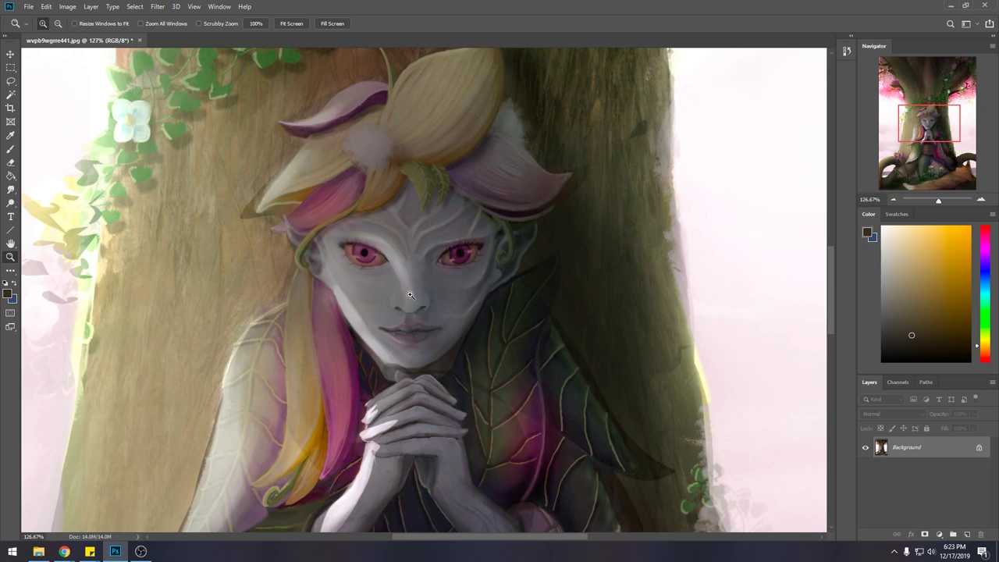
key("ctrl+0")
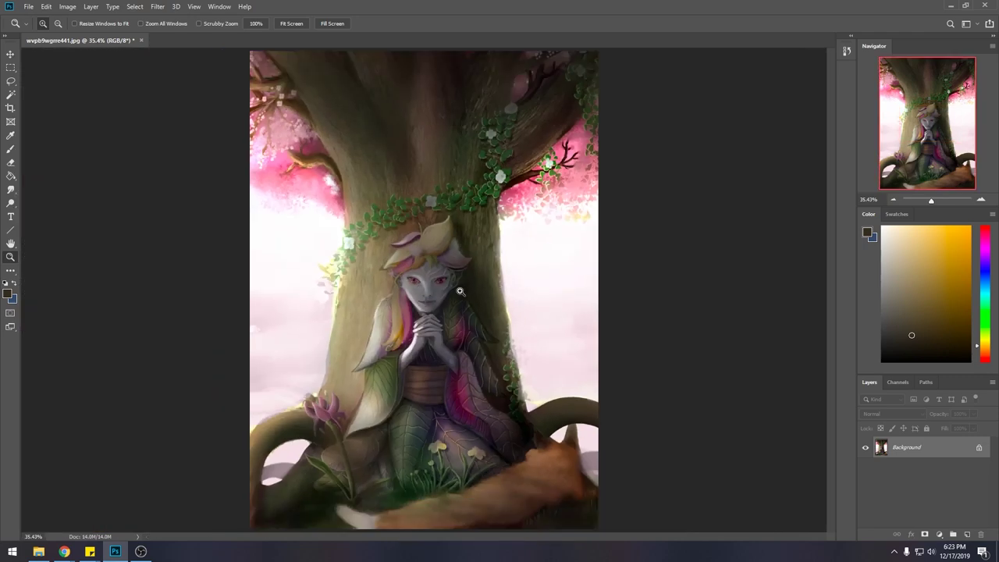
key("b")
left_click(510, 263, "alt")
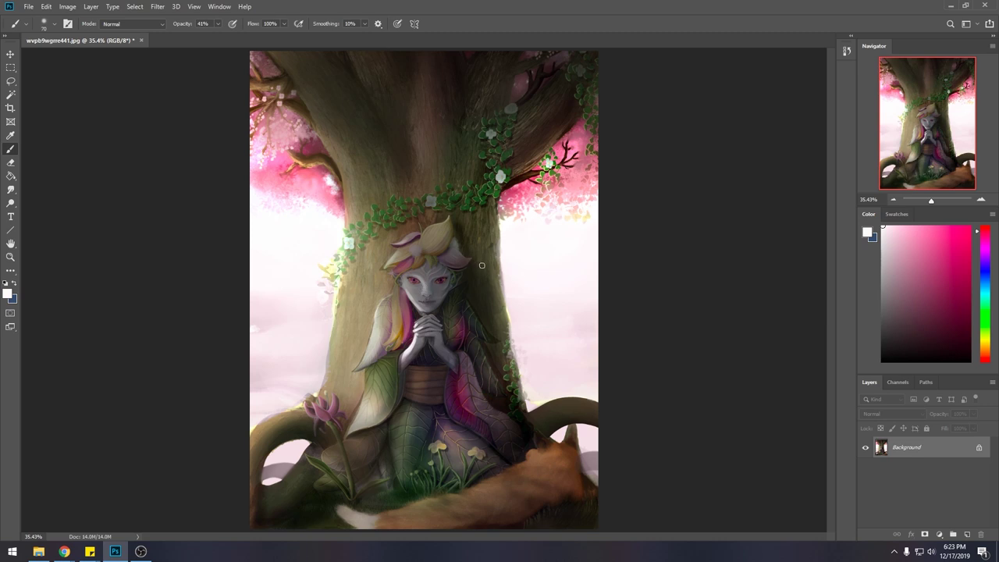
key("ctrl+minus")
key("ctrl+minus")
key("ctrl+minus")
key("ctrl+minus")
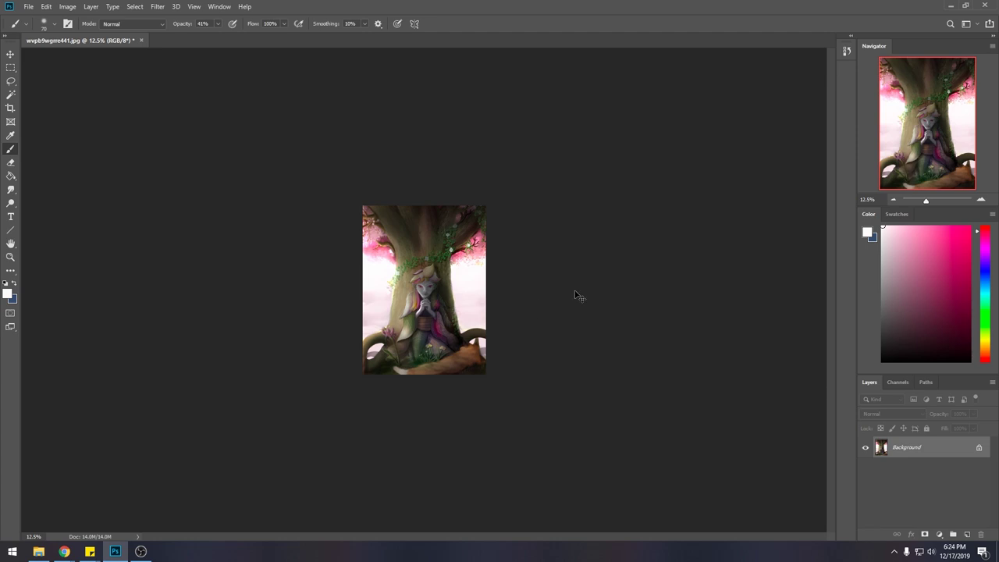
- Select all, revert to the original History snapshot, and paste the edit as Layer 1
key("ctrl+a")
left_click(846, 51)
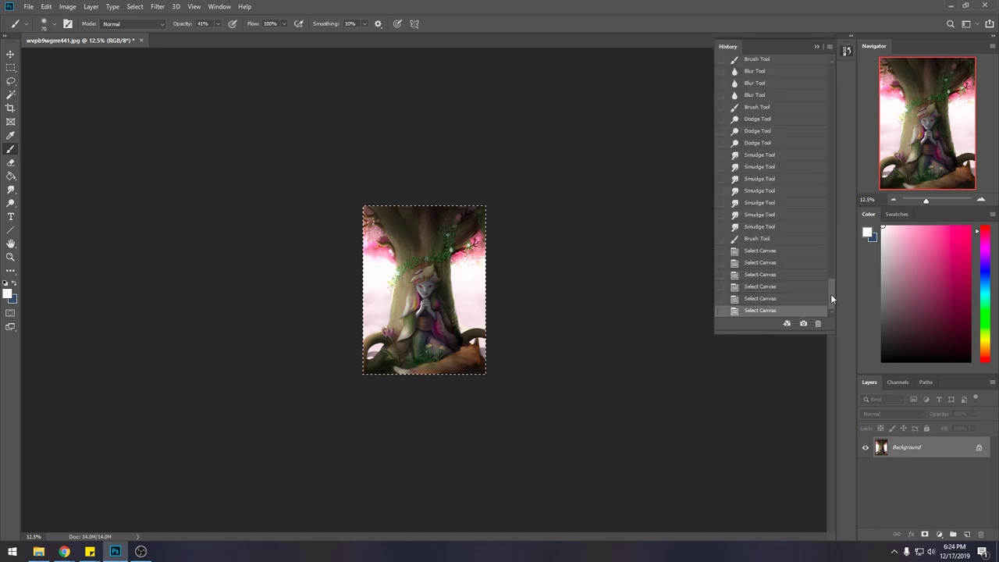
left_click_drag(830, 296, 826, 68)
left_click(777, 68)
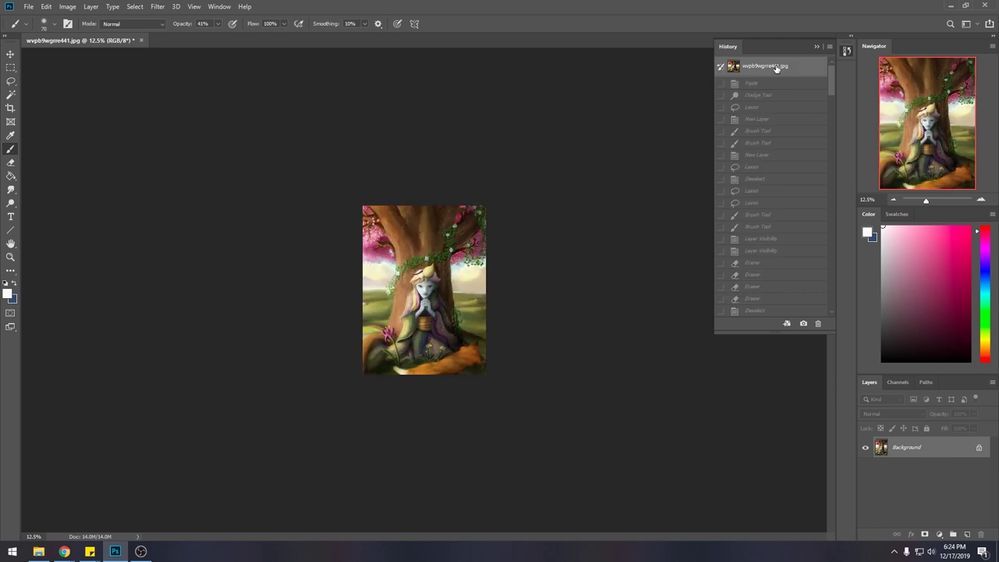
left_click(817, 47)
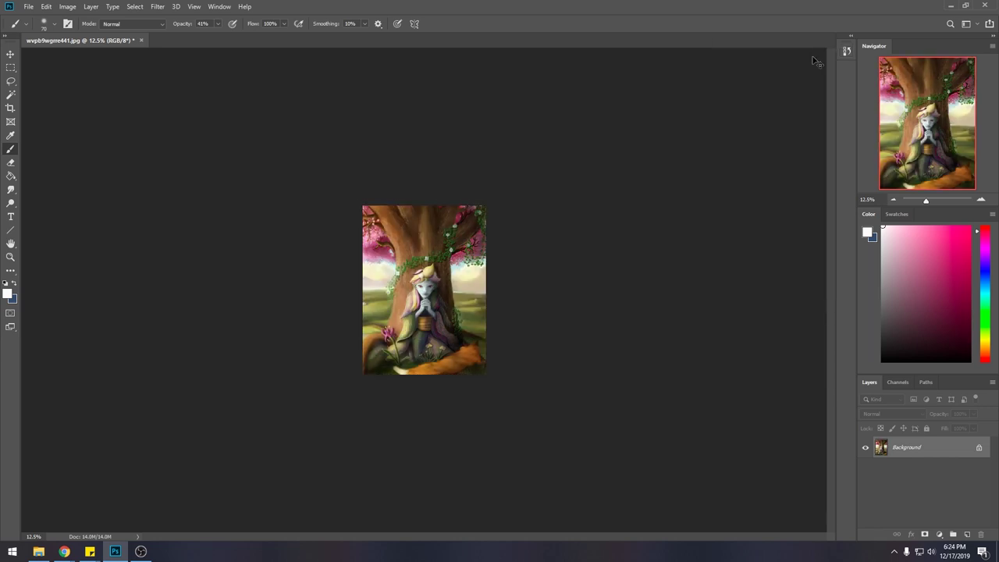
key("ctrl+plus")
key("ctrl+shift+z")
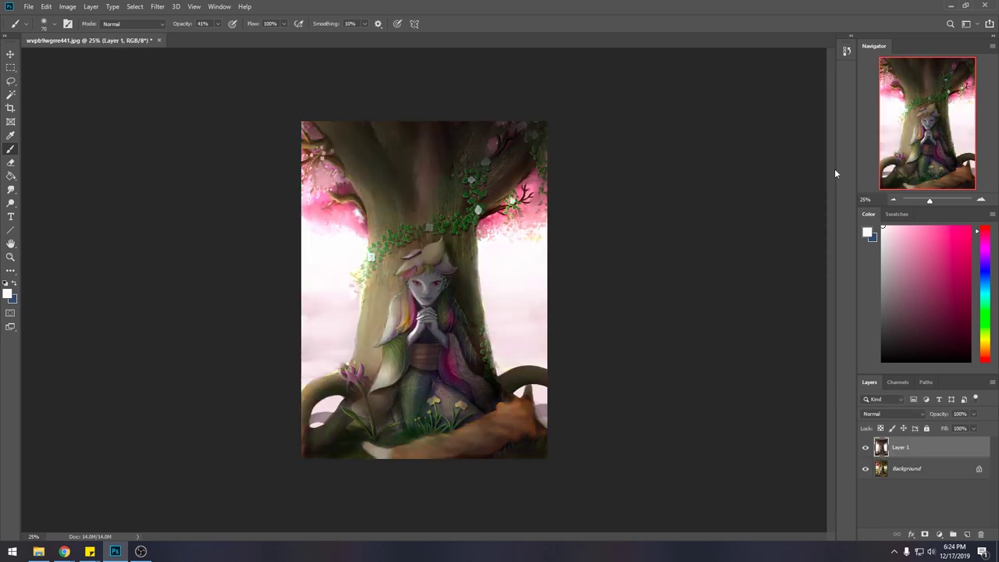
- Add a new empty layer, resize the brush, and try the Smudge and Sponge tools
left_click(967, 534)
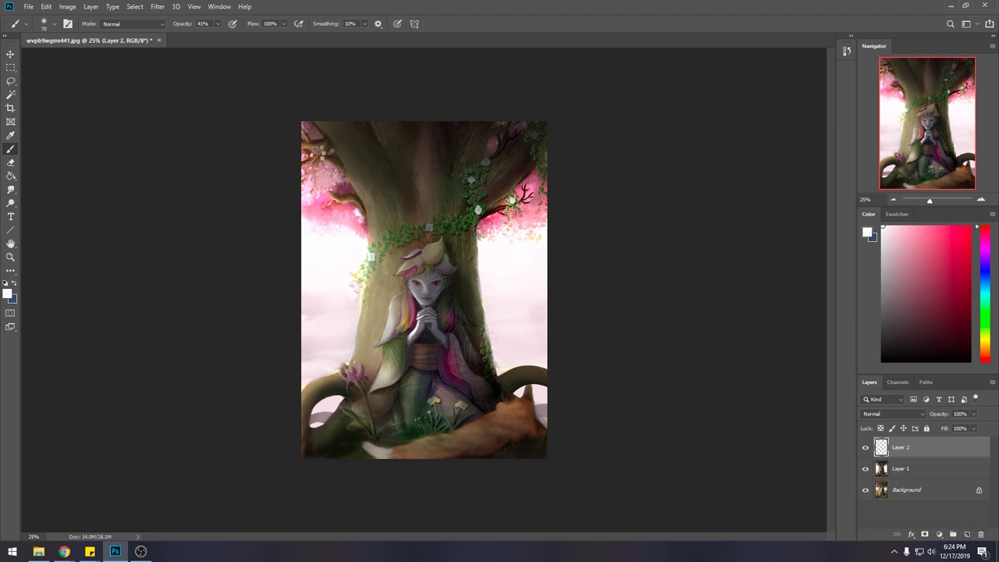
key("bracketright")
key("bracketright")
key("bracketright")
key("bracketright")
key("bracketright")
key("bracketright")
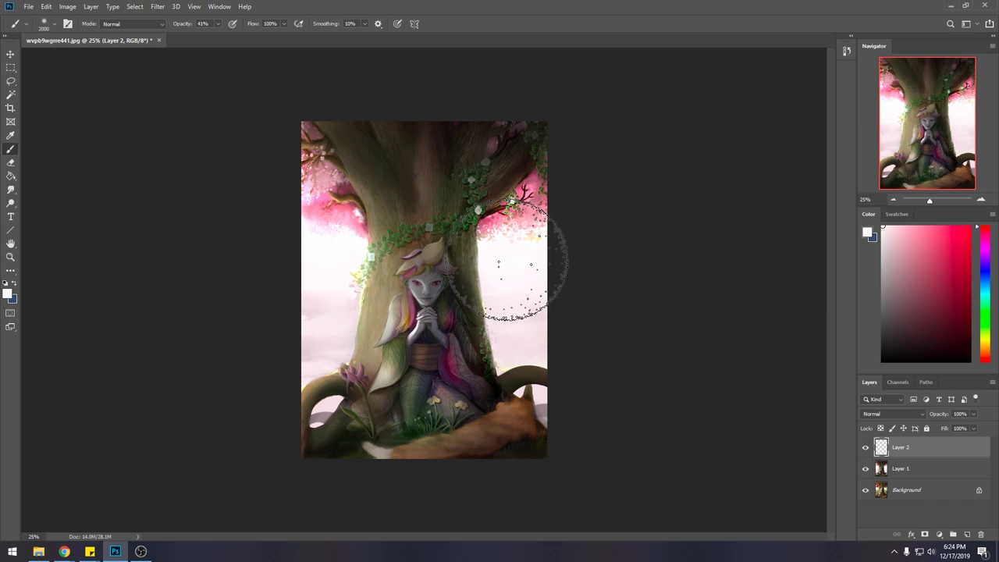
key("bracketleft")
key("bracketleft")
key("bracketleft")
key("bracketleft")
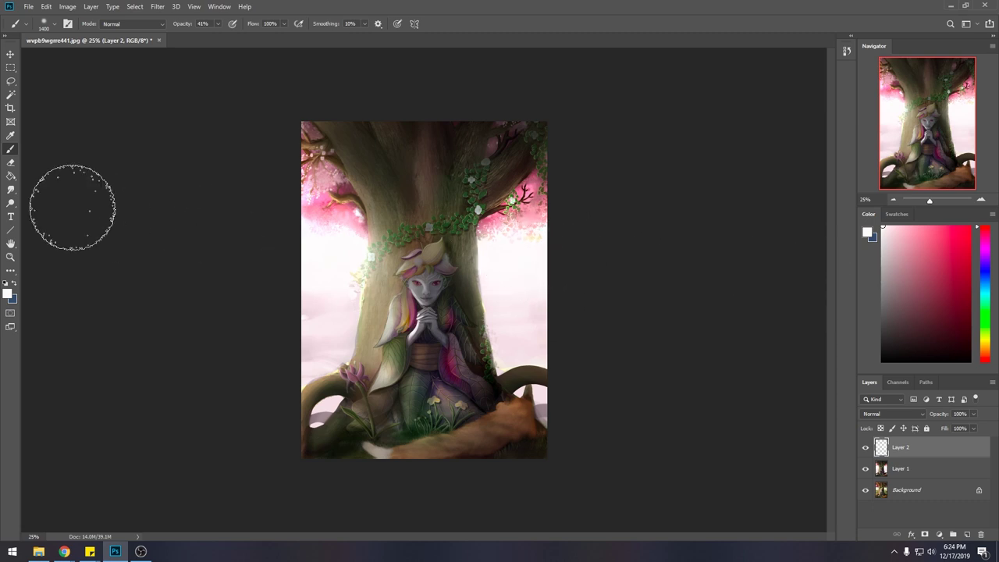
left_click(11, 191)
right_click(12, 191)
left_click(47, 209)
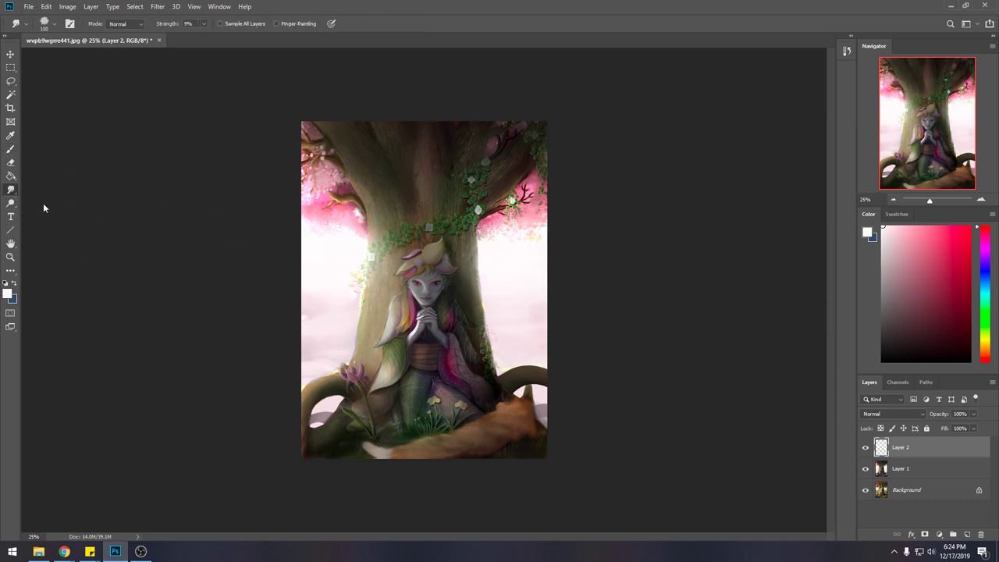
right_click(12, 203)
left_click(47, 223)
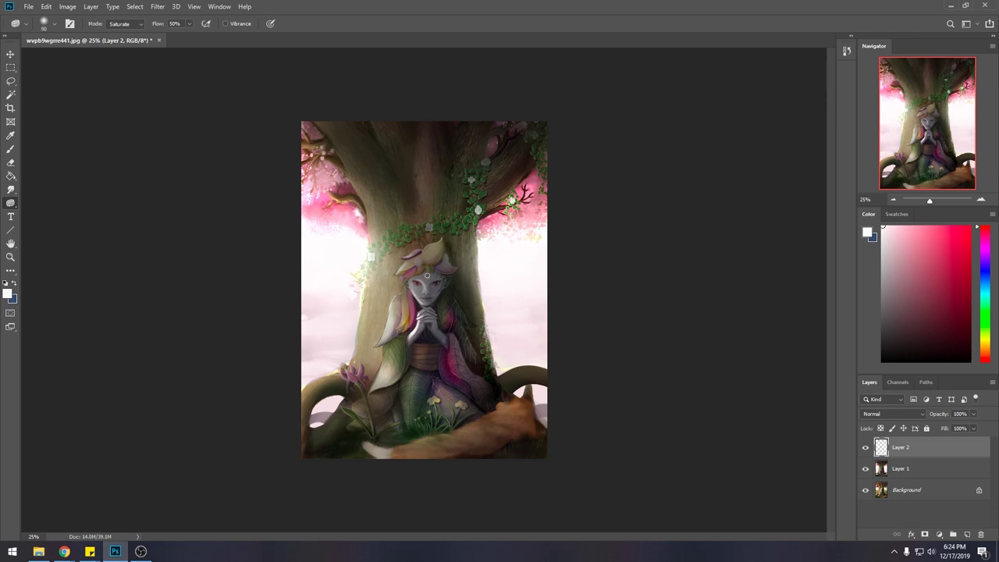
key("b")
scroll(461, 273, "up", 6)
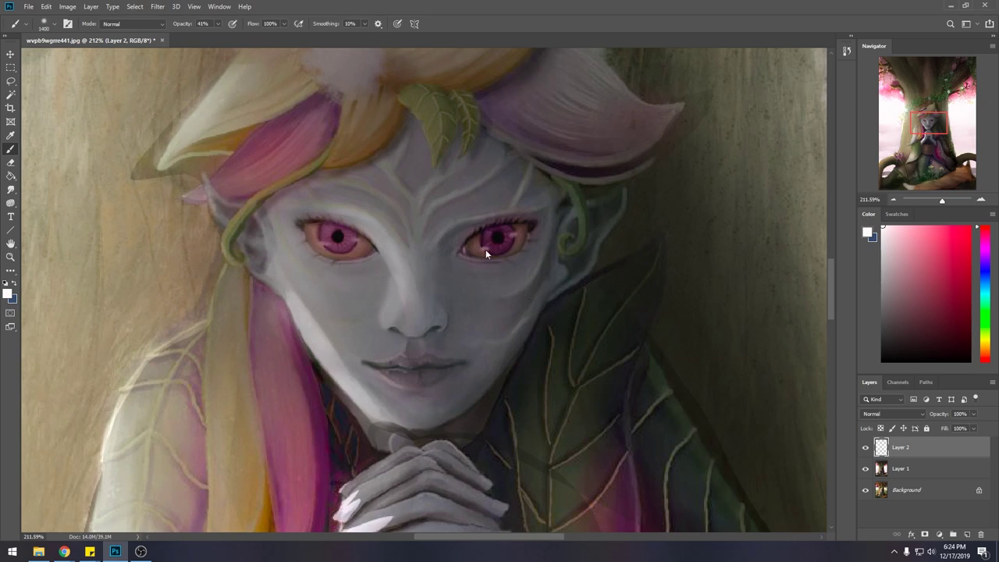
- Merge Layer 2 down into Layer 1 and paint both eyes magenta
right_click(901, 450)
left_click(883, 311)
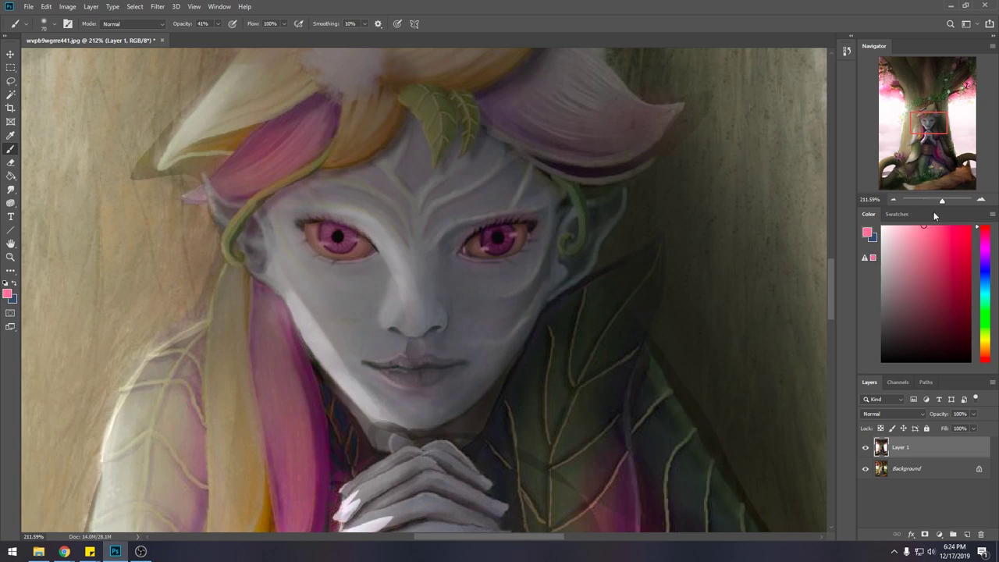
left_click(987, 240)
left_click_drag(508, 224, 476, 248)
left_click_drag(360, 245, 324, 233)
key("ctrl+minus")
key("ctrl+minus")
key("ctrl+minus")
key("ctrl+minus")
key("ctrl+minus")
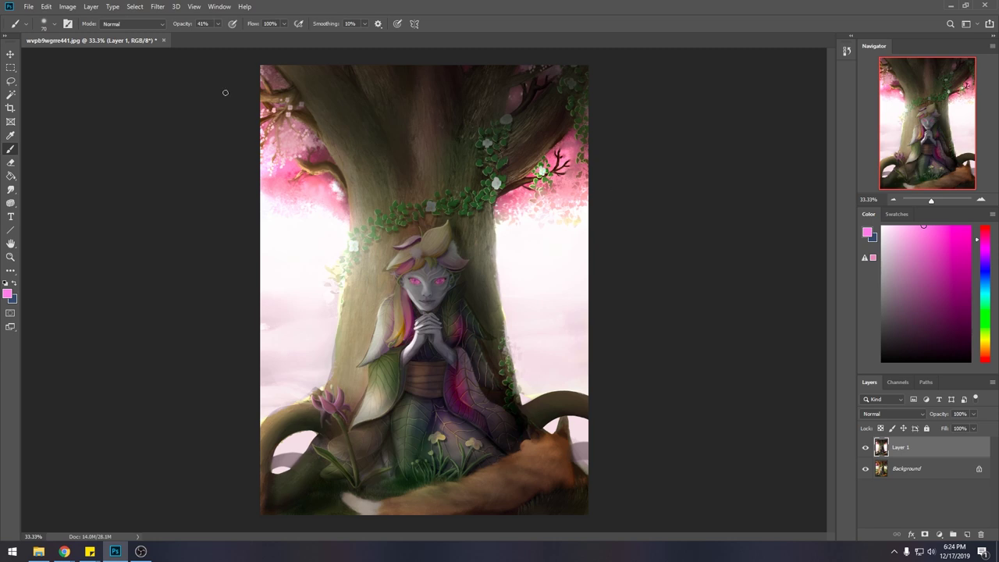
- Set the brush to Color mode and enlarge it to 300
left_click(129, 24)
left_click(141, 281)
key("bracketright")
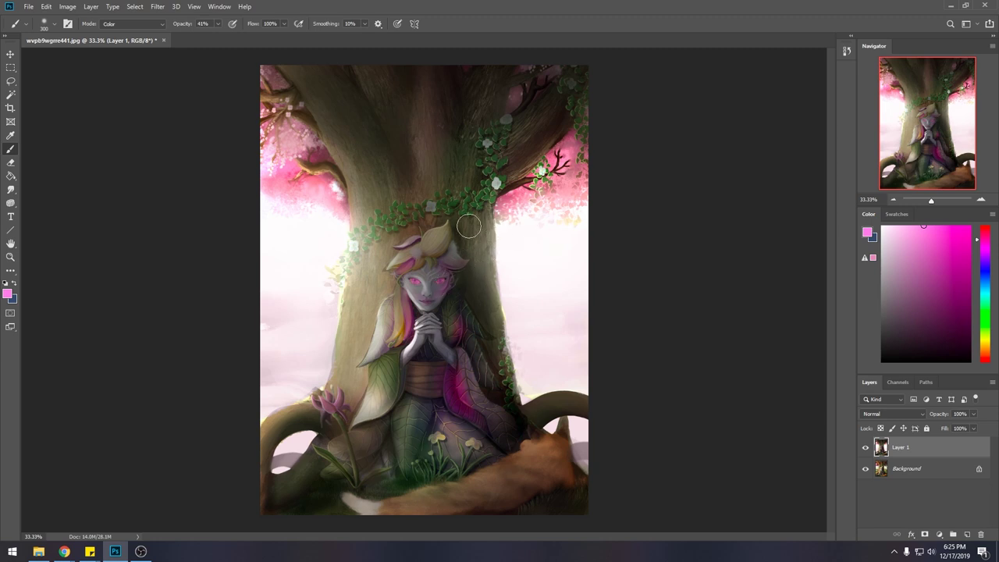
- Draw a lasso selection around her hair beside the head, then deselect it
key("l")
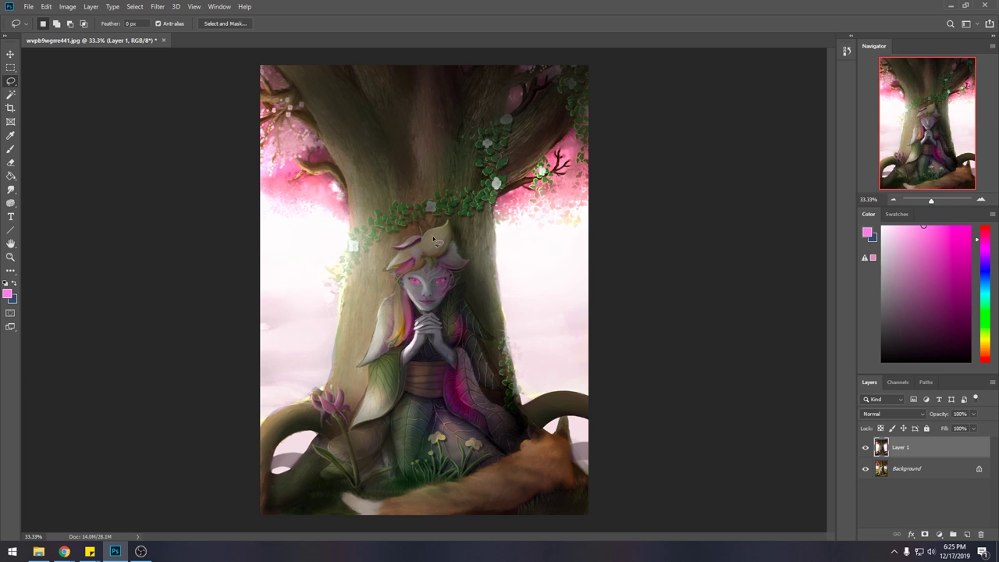
mouse_move(426, 256)
left_mouse_down()
mouse_move(449, 204)
mouse_move(445, 264)
mouse_move(425, 257)
left_mouse_up()
key("shift")
right_click(446, 268)
left_click(468, 278)
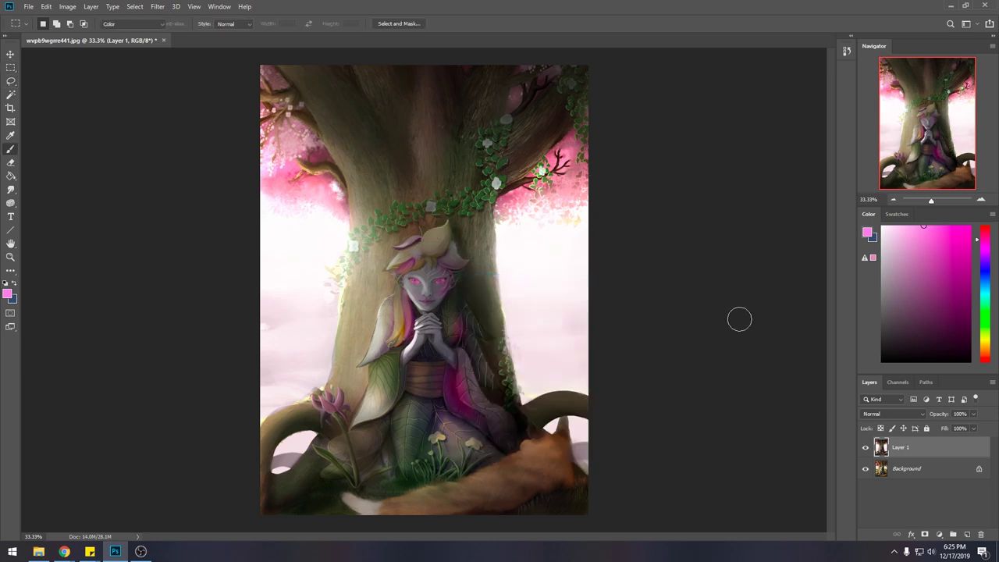
- Toggle Layer 1 off and on to compare the pink grade with the original
key("b")
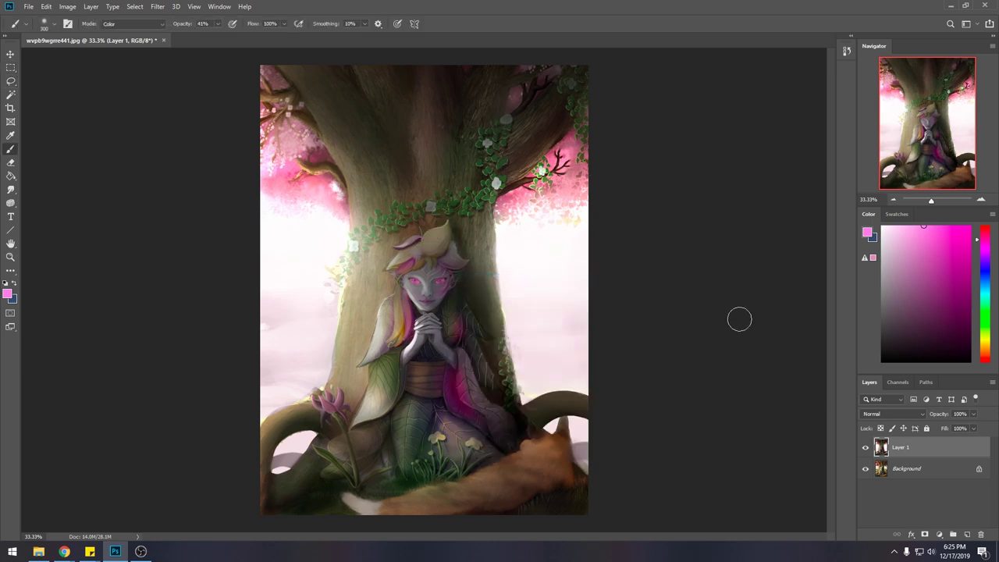
left_click(865, 447)
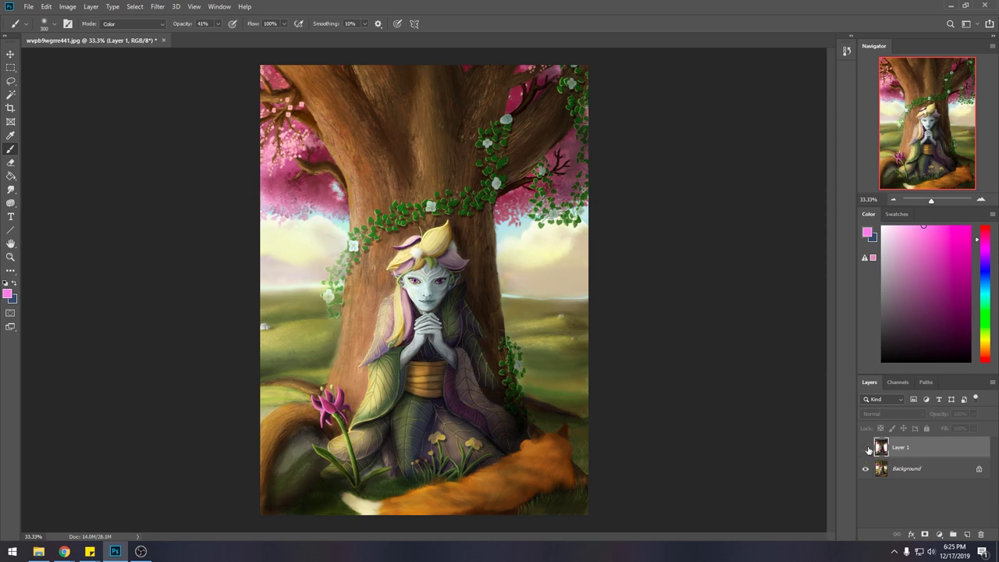
left_click(866, 448)
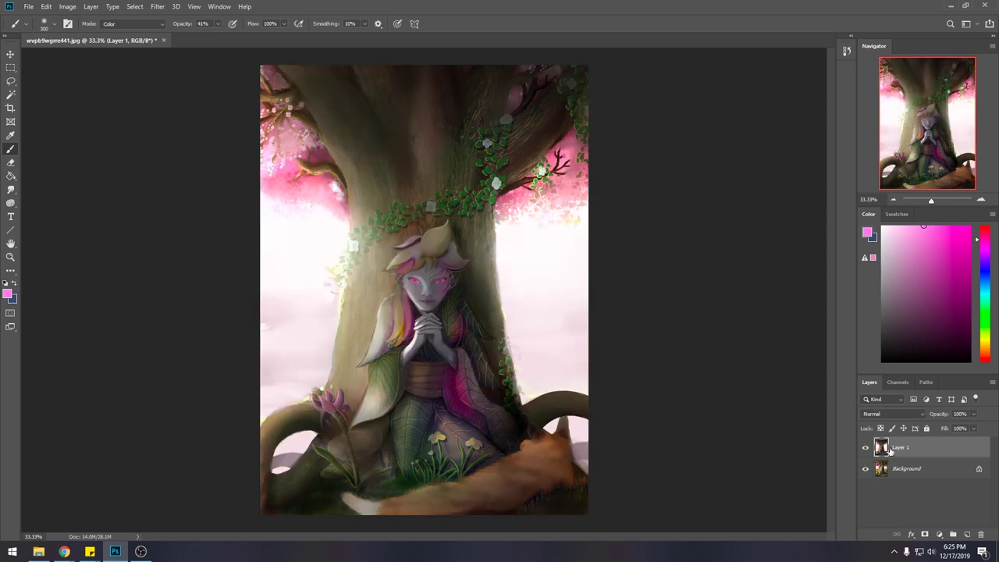
key("ctrl+u")
- Preview several Hue shifts on Layer 1 and cancel each without applying
left_click_drag(669, 230, 691, 229)
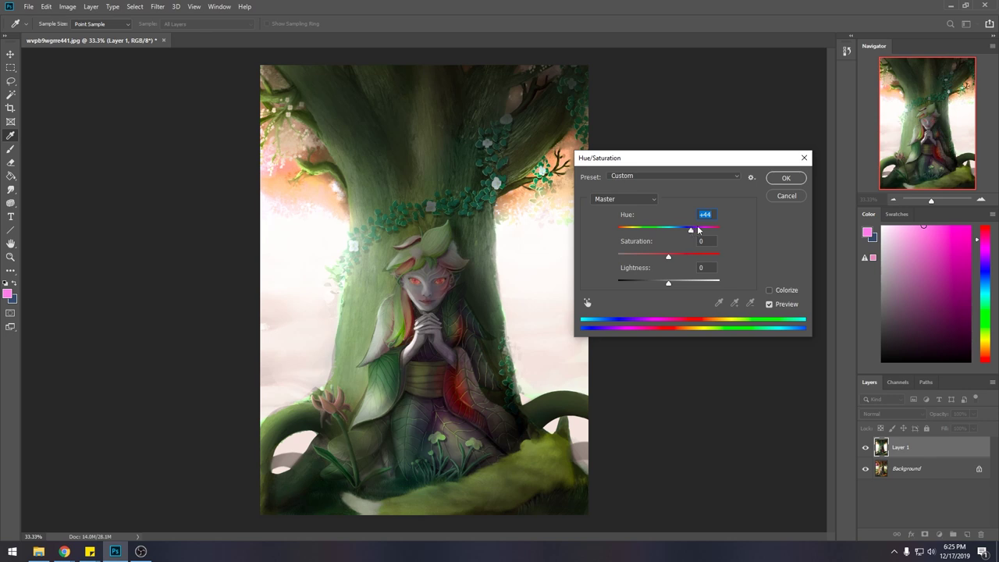
left_click(787, 196)
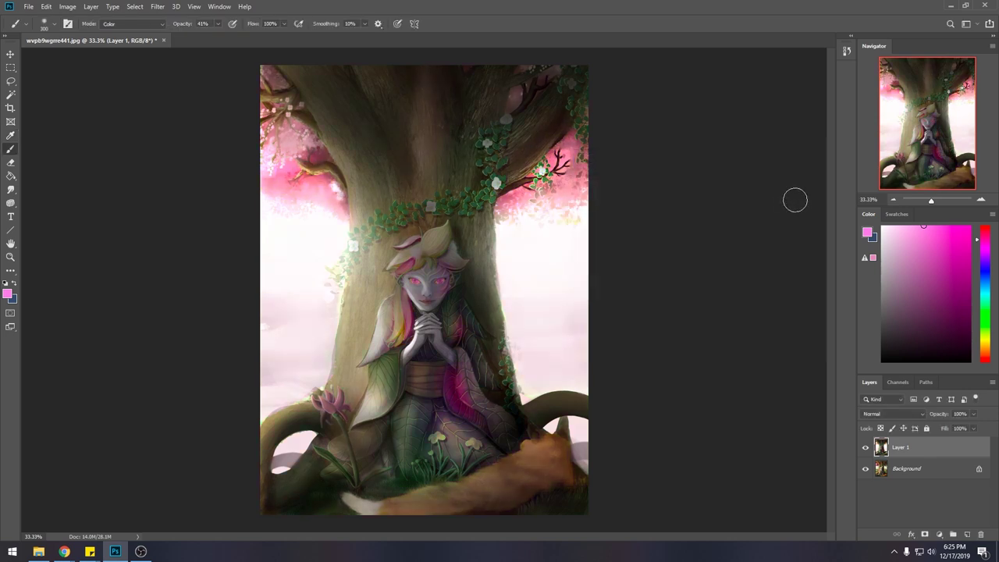
key("ctrl+u")
left_click_drag(668, 231, 651, 231)
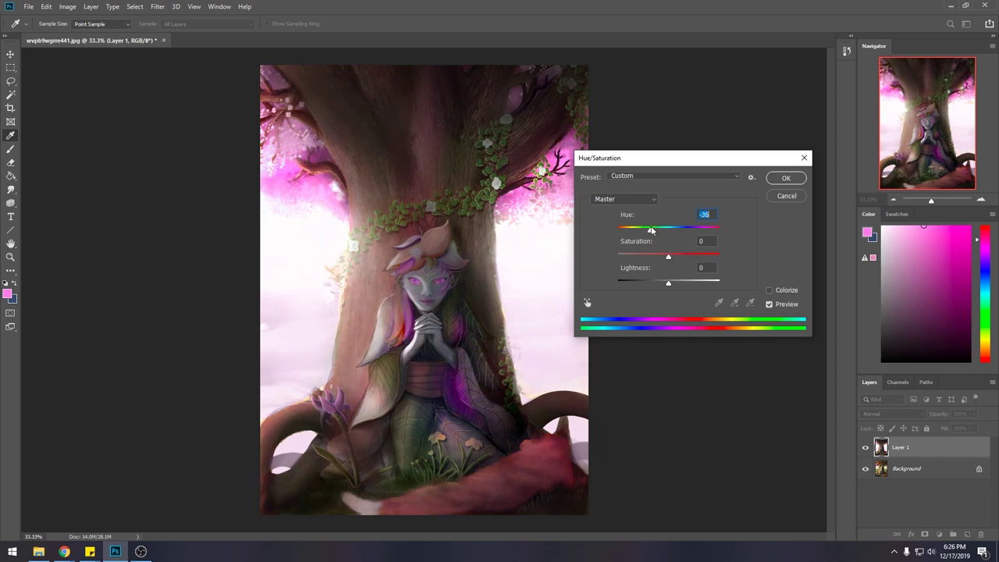
left_click_drag(651, 231, 664, 231)
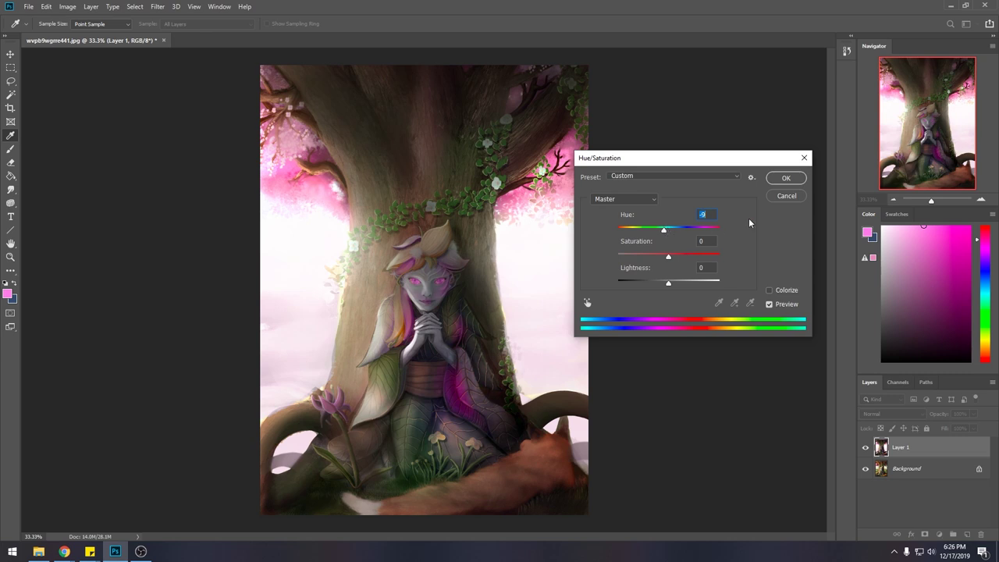
left_click_drag(665, 231, 682, 233)
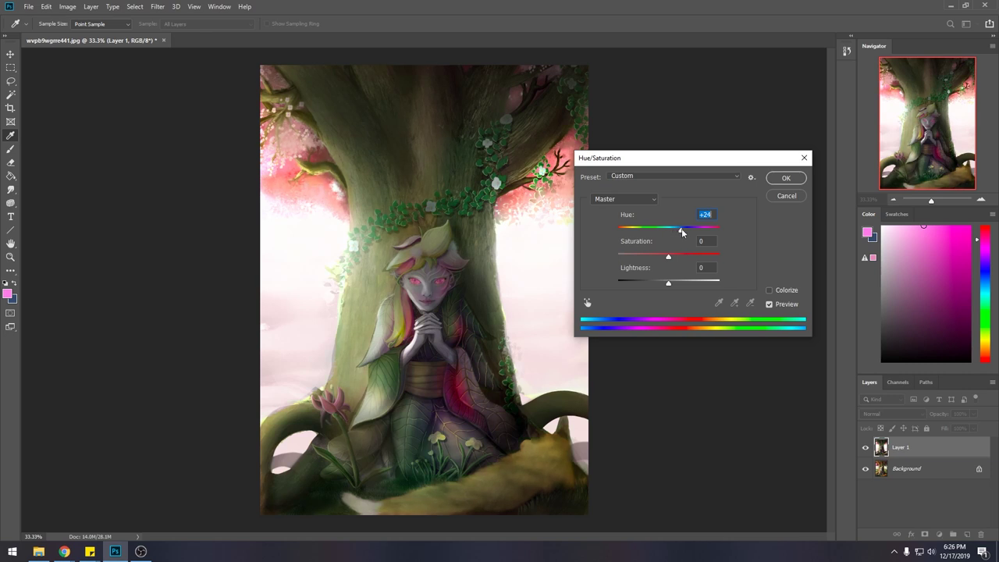
left_click(786, 195)
key("b")
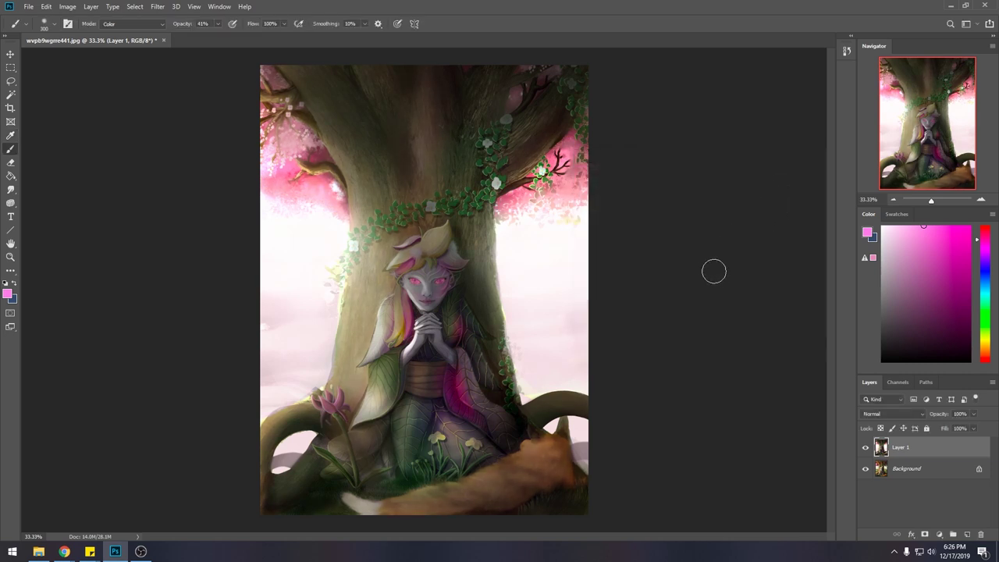
- Apply a slight negative hue shift, add empty Layer 2, and enlarge the brush to 1400
key("ctrl+u")
left_click_drag(669, 230, 664, 234)
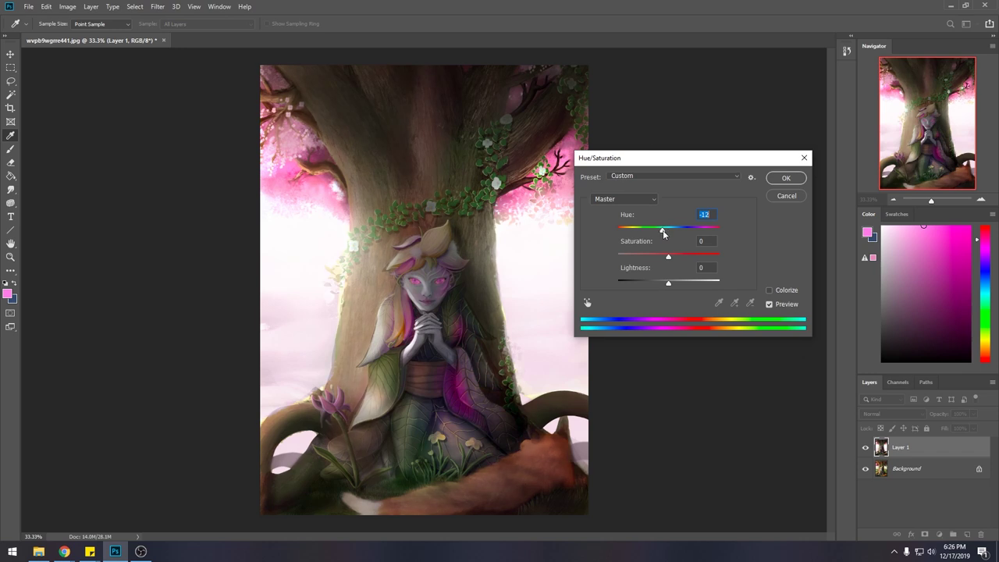
left_click(792, 179)
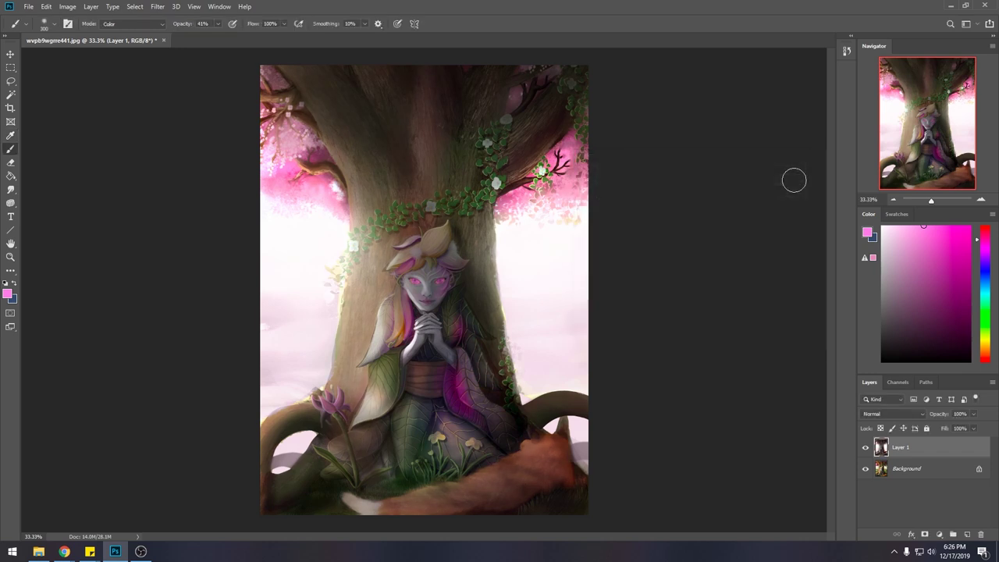
left_click(966, 535)
key("bracketright")
key("bracketright")
key("bracketright")
key("bracketright")
key("bracketright")
key("bracketright")
key("bracketright")
key("bracketright")
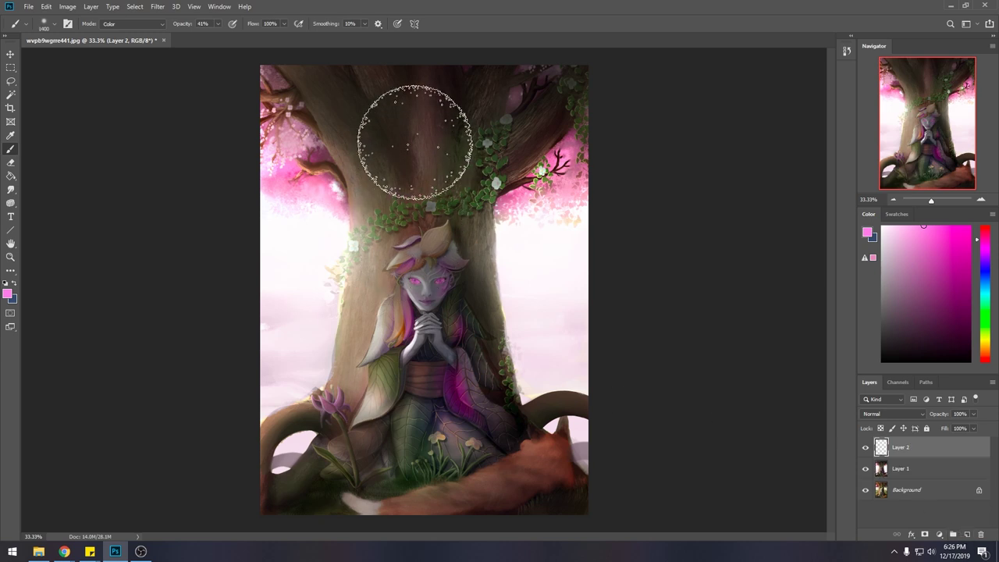
- Paint sampled dark brown over the figure on Layer 2, then erase it from head, face and hands
left_click(381, 137, "alt")
mouse_move(419, 221)
left_mouse_down()
mouse_move(408, 441)
mouse_move(424, 258)
left_mouse_up()
key("e")
mouse_move(429, 220)
left_mouse_down()
mouse_move(427, 252)
mouse_move(413, 251)
left_mouse_up()
mouse_move(417, 289)
left_mouse_down()
mouse_move(420, 275)
mouse_move(403, 270)
mouse_move(407, 312)
mouse_move(399, 306)
mouse_move(390, 320)
mouse_move(381, 355)
mouse_move(387, 394)
mouse_move(427, 269)
mouse_move(435, 316)
mouse_move(456, 320)
mouse_move(447, 328)
left_mouse_up()
mouse_move(406, 258)
left_mouse_down()
mouse_move(406, 270)
mouse_move(431, 254)
mouse_move(443, 259)
left_mouse_up()
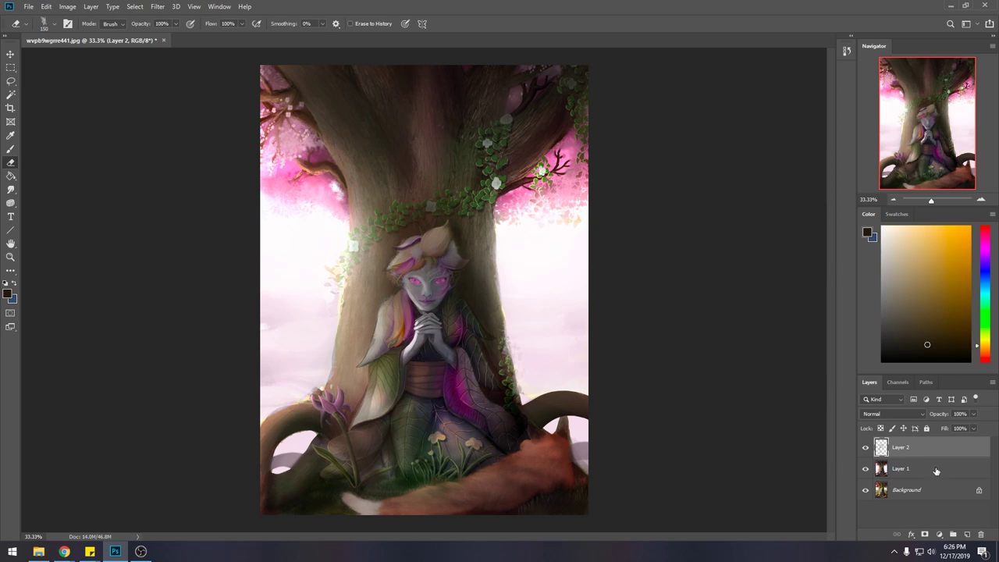
- Compare Layer 2 on and off, then lower its Fill to 48%
left_click(865, 447)
left_click(864, 447)
scroll(460, 269, "down", 2)
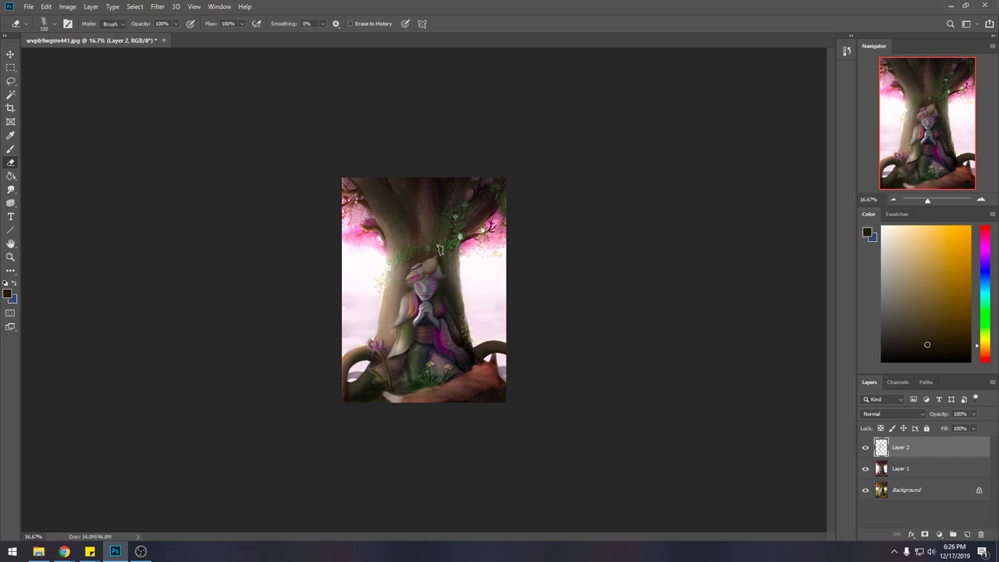
left_click(865, 447)
left_click(865, 447)
left_click(973, 429)
left_click_drag(955, 440, 947, 443)
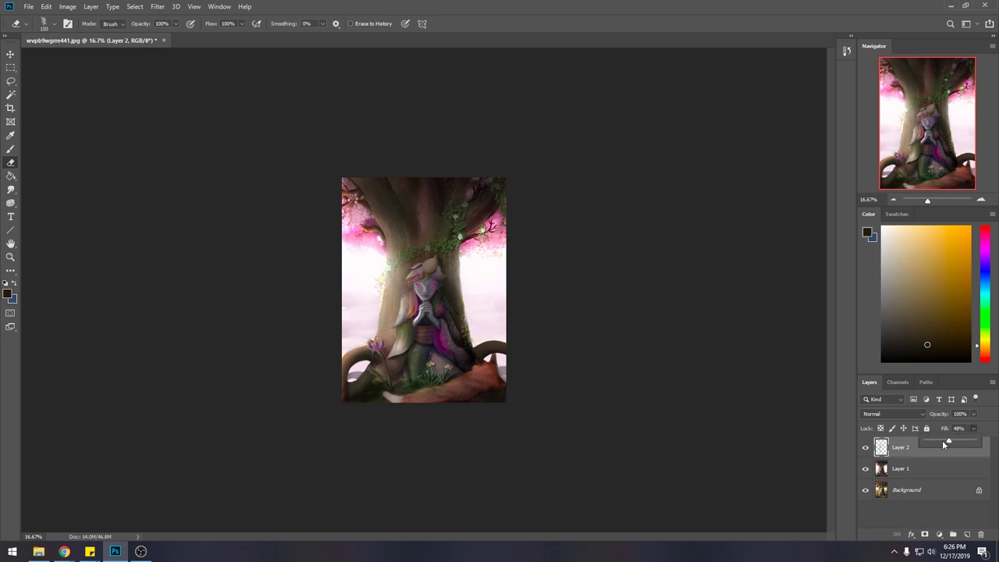
left_click(864, 447)
- Compare again and delete Layer 2, returning to the brush
left_click(865, 447)
left_click(864, 448)
left_click(865, 448)
left_click(864, 449)
left_click(981, 535)
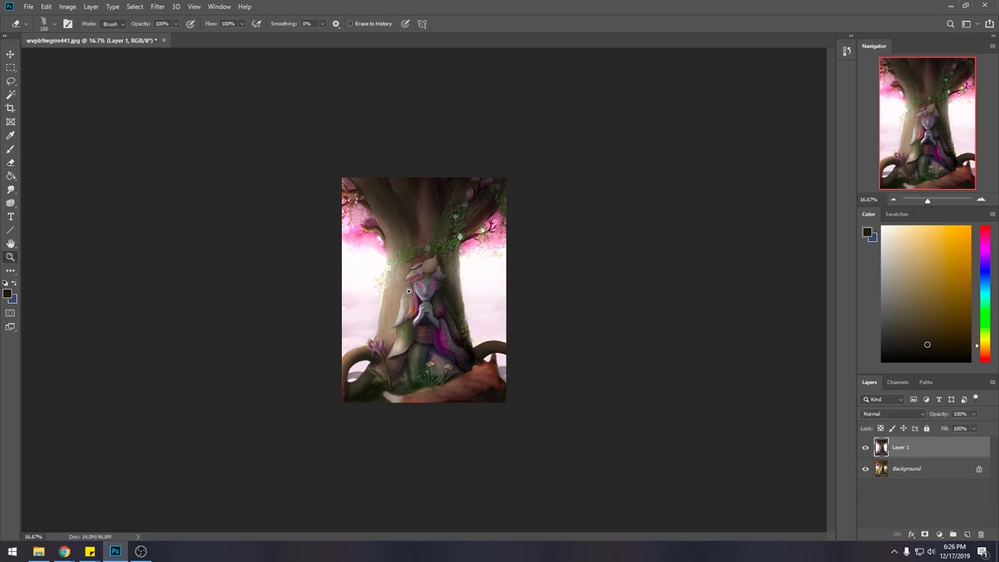
key("b")
scroll(414, 296, "up", 5)
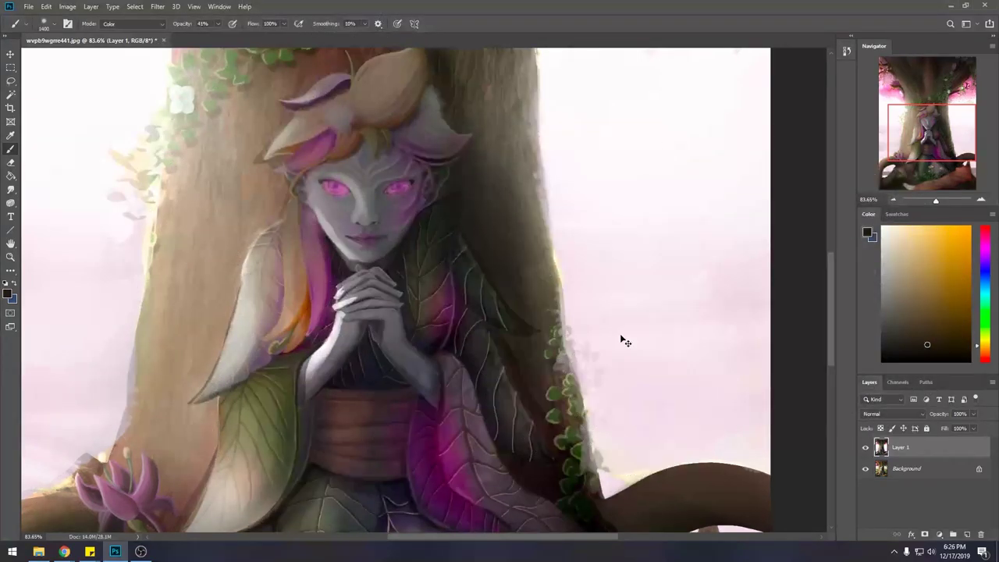
scroll(624, 341, "down", 3)
scroll(624, 341, "down", 1)
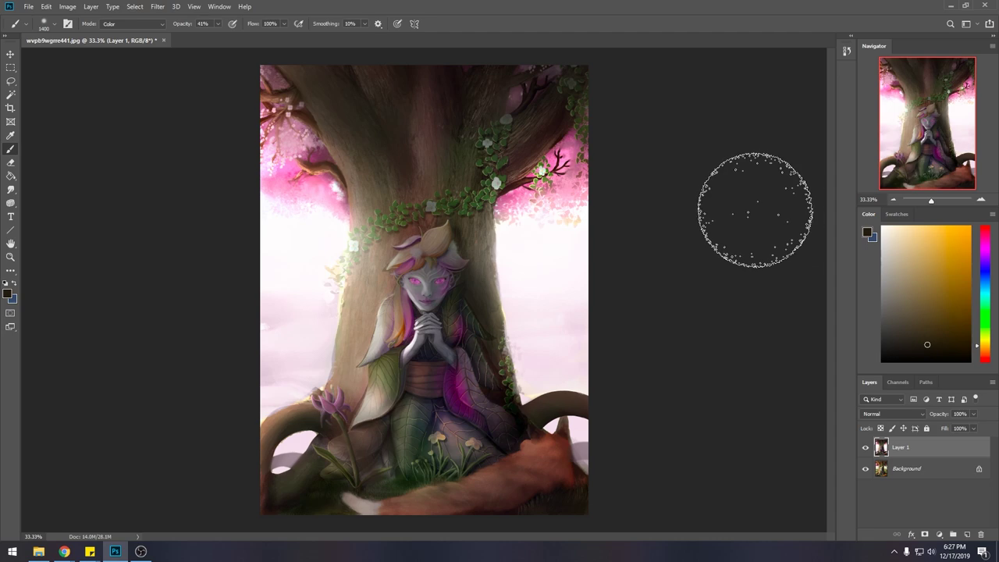
left_click(865, 448)
left_click(864, 448)
left_click(865, 448)
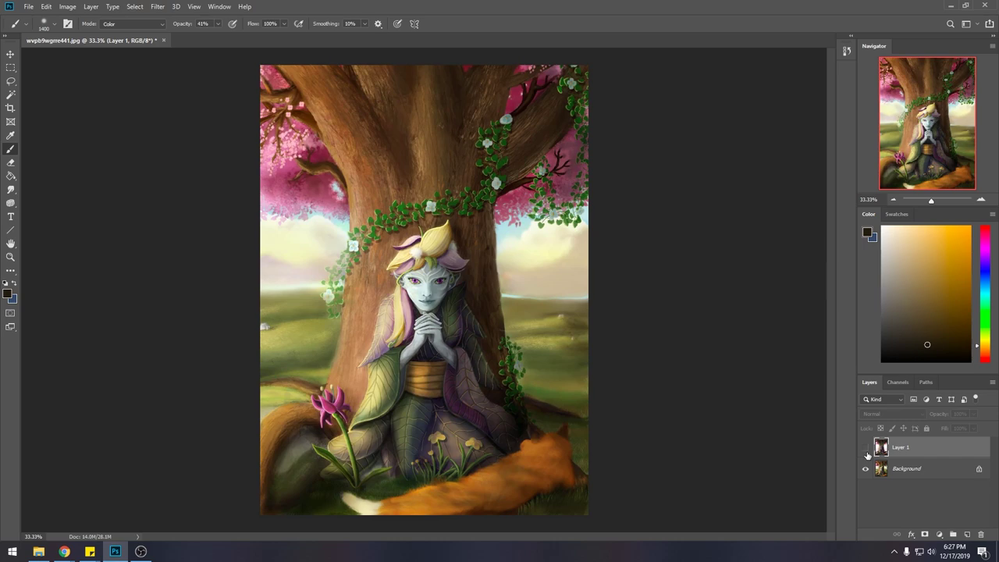
left_click(865, 448)
left_click(865, 449)
left_click(866, 448)
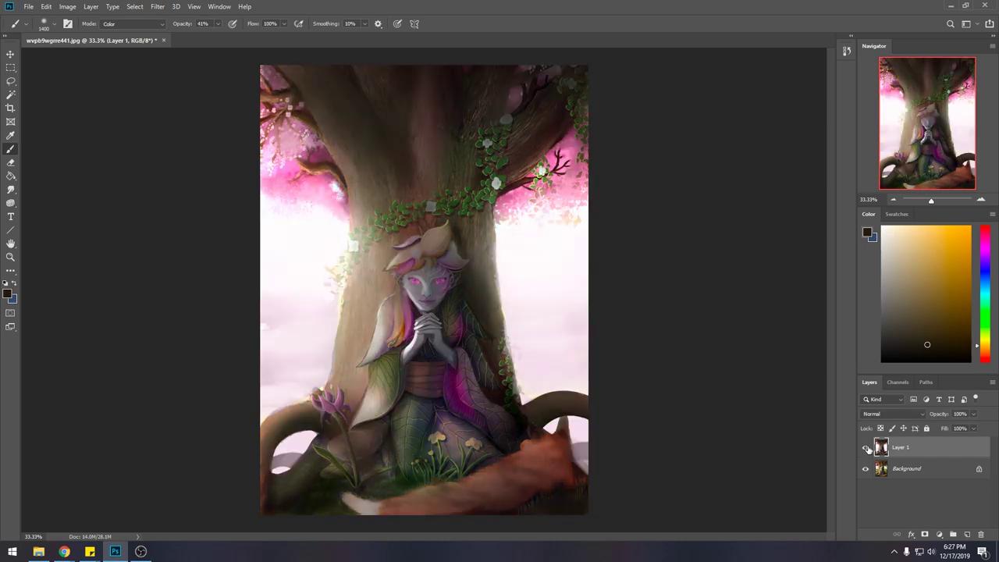
left_click(866, 449)
left_click(866, 449)
left_click(866, 449)
left_click(866, 450)
- Set Layer 1's Hue to -14 in Hue/Saturation and apply it
key("ctrl+u")
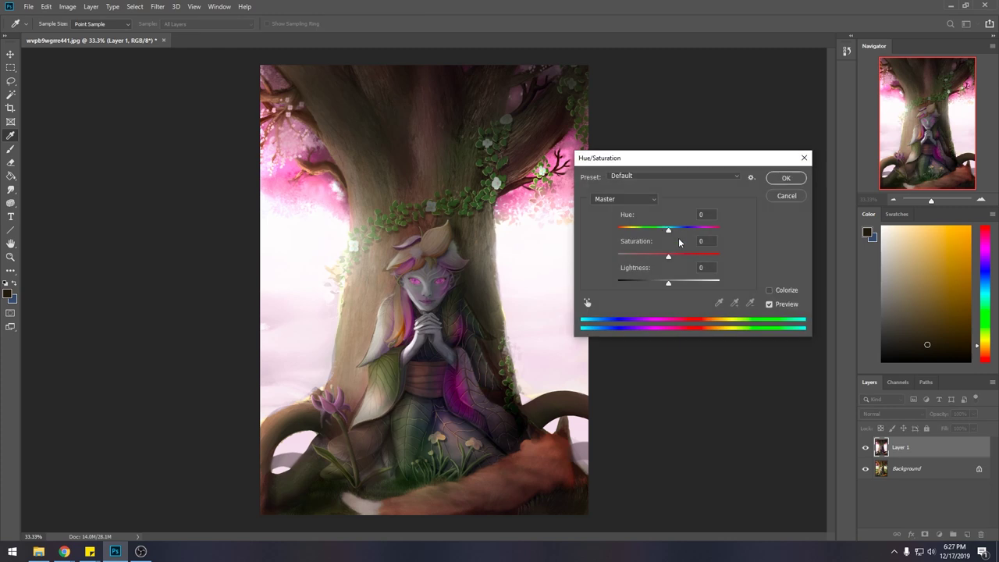
mouse_move(668, 228)
left_mouse_down()
mouse_move(717, 236)
mouse_move(661, 232)
left_mouse_up()
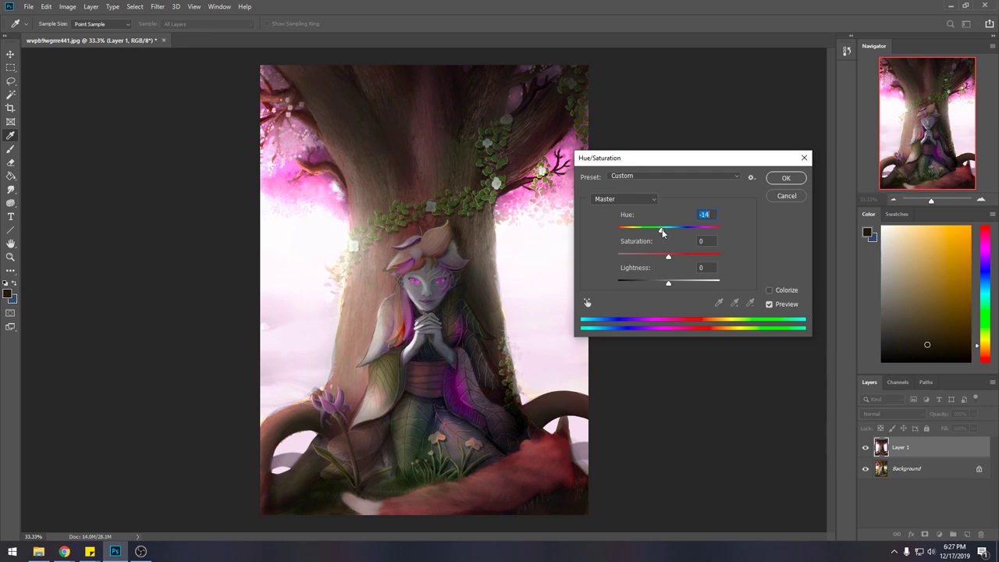
left_click(785, 181)
key("b")
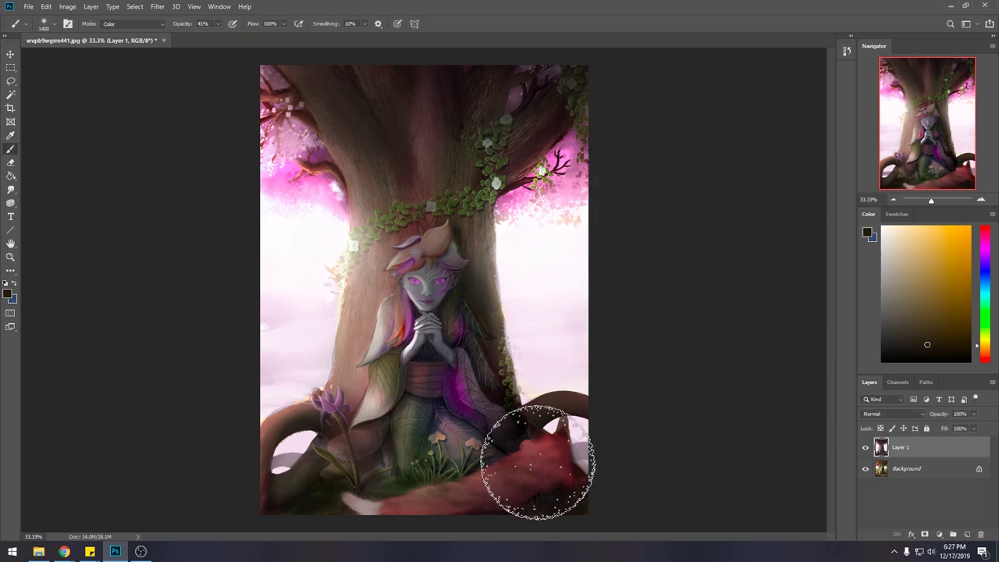
- Brush dark green from the grass in Color mode over the fox tail to brown it
left_click(518, 423, "alt")
left_click(125, 24)
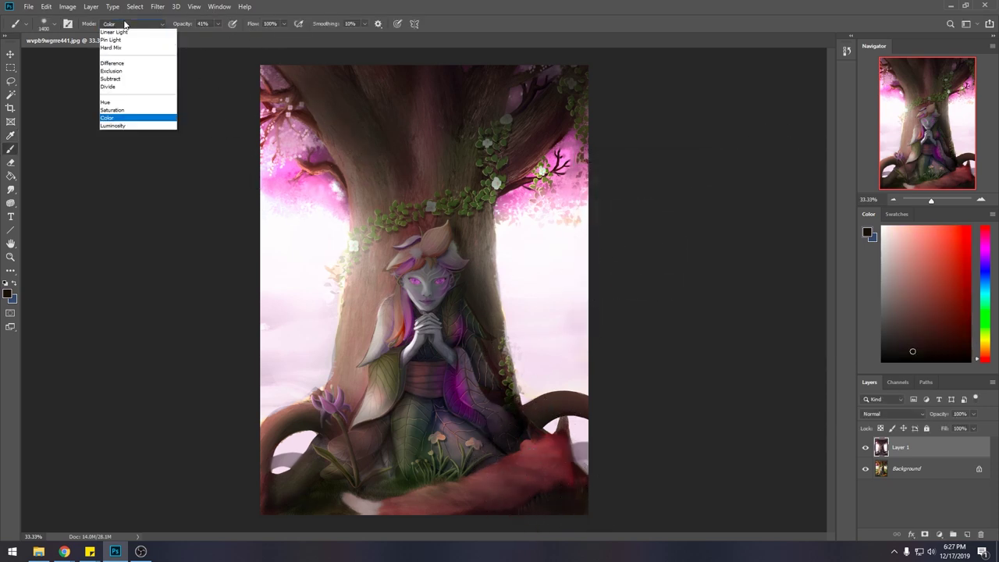
left_click(109, 284)
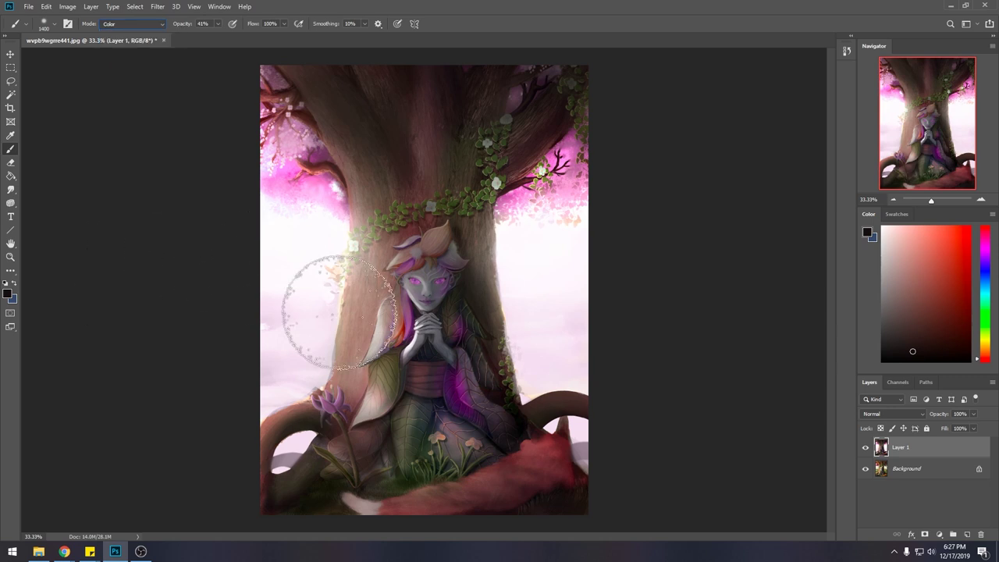
left_click(377, 492, "alt")
mouse_move(635, 495)
left_mouse_down()
mouse_move(566, 504)
mouse_move(512, 468)
left_mouse_up()
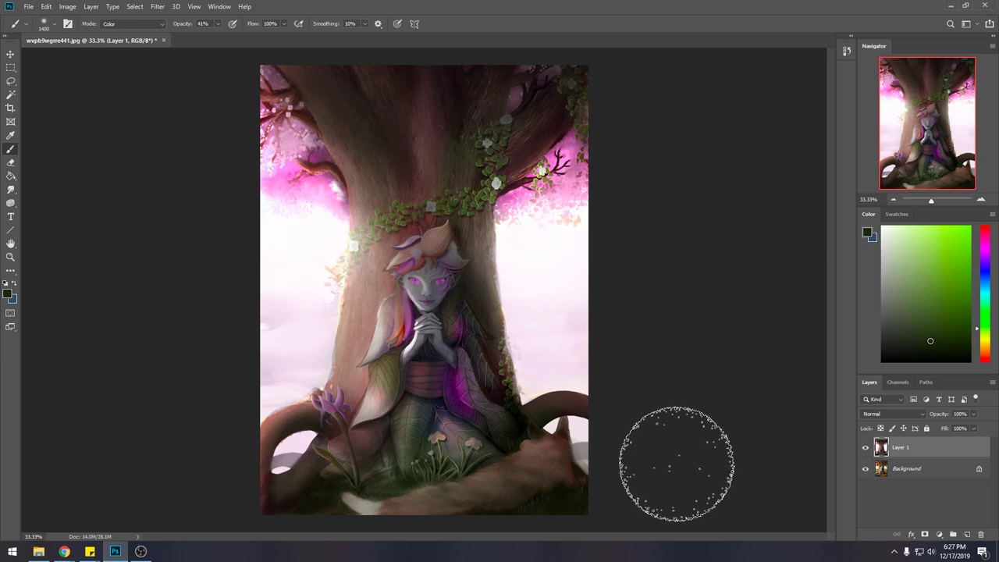
key("ctrl+minus")
key("ctrl+minus")
key("ctrl+minus")
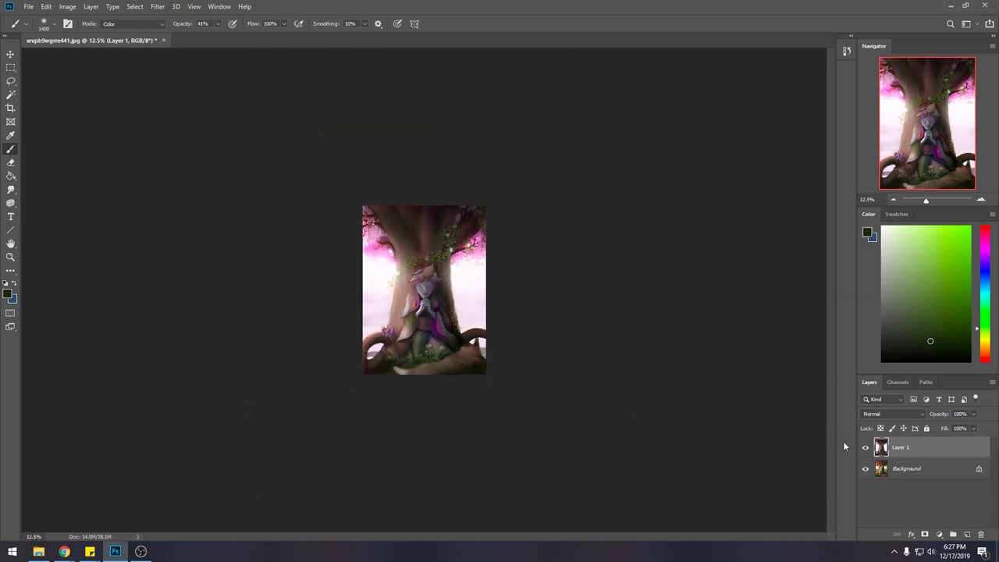
- Compare Layer 1 with the original, then merge it down into the Background
left_click(865, 448)
left_click(865, 448)
right_click(920, 446)
left_click(901, 313)
key("ctrl+plus")
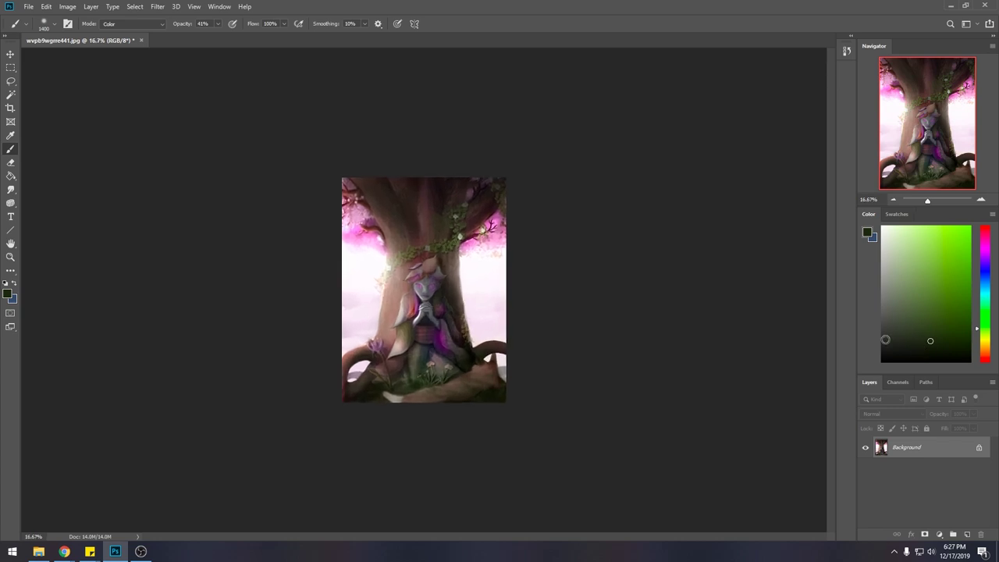
key("ctrl+l")
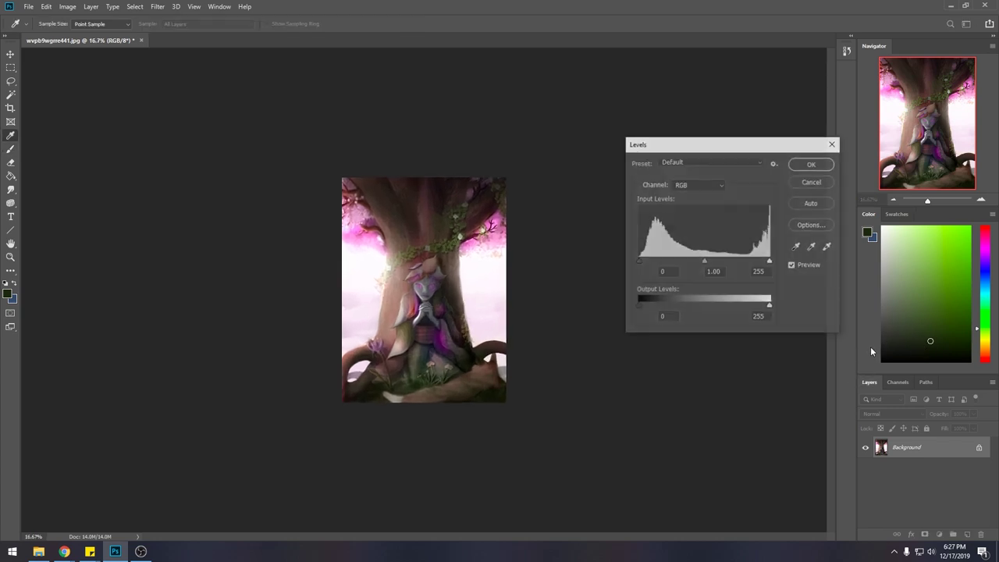
- Brighten the highlights with Levels white input 233, then select the whole canvas
mouse_move(769, 261)
left_mouse_down()
mouse_move(759, 263)
mouse_move(769, 262)
left_mouse_up()
left_click(826, 167)
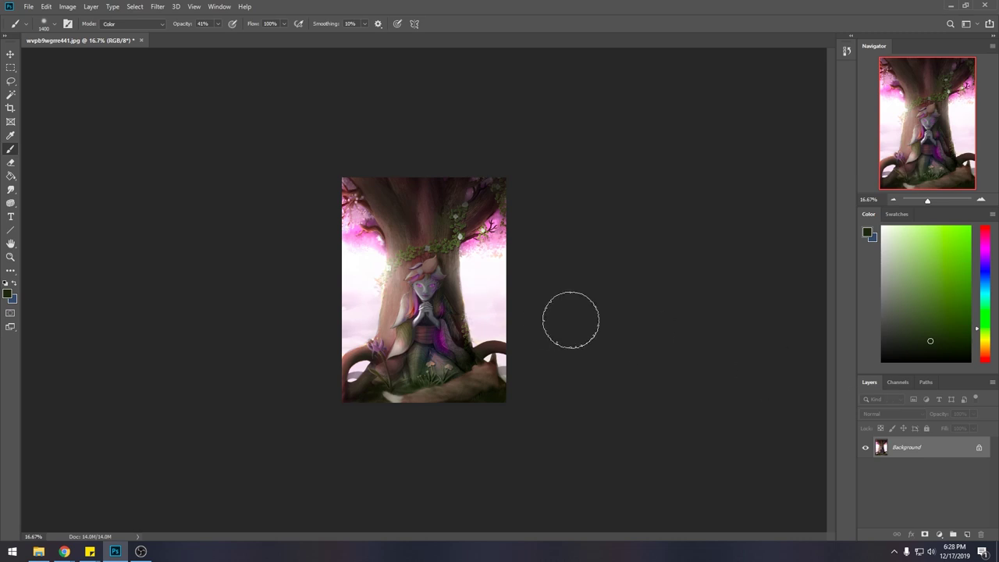
key("ctrl+a")
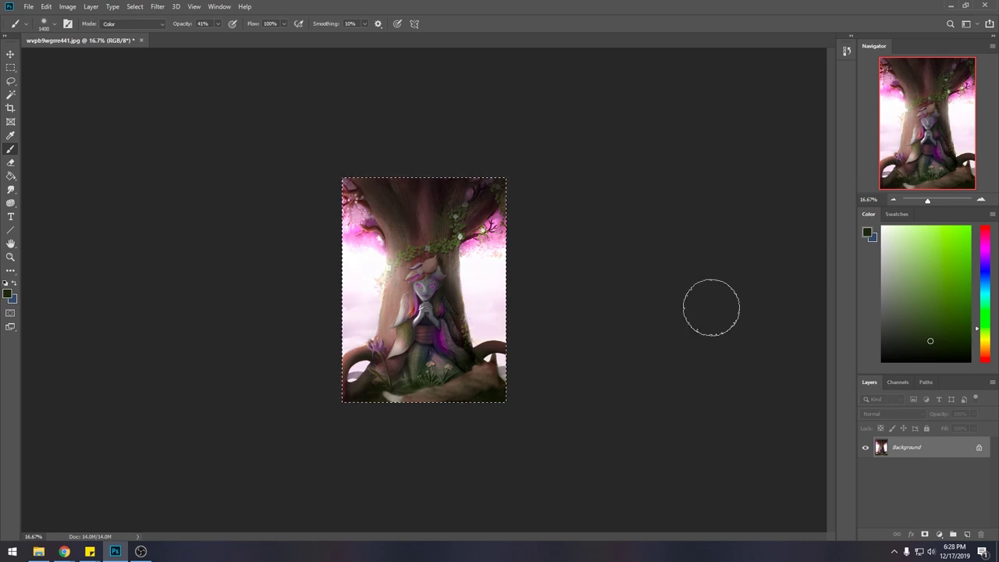
- Revert to the original painting in History and paste the graded image as Layer 1, zoomed to 25%
left_click(846, 52)
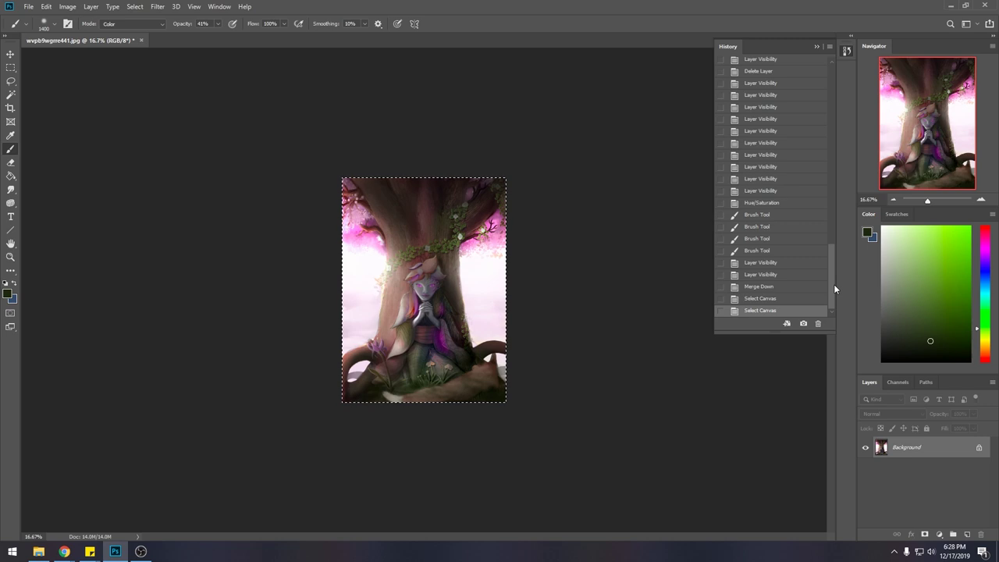
left_click_drag(832, 285, 832, 93)
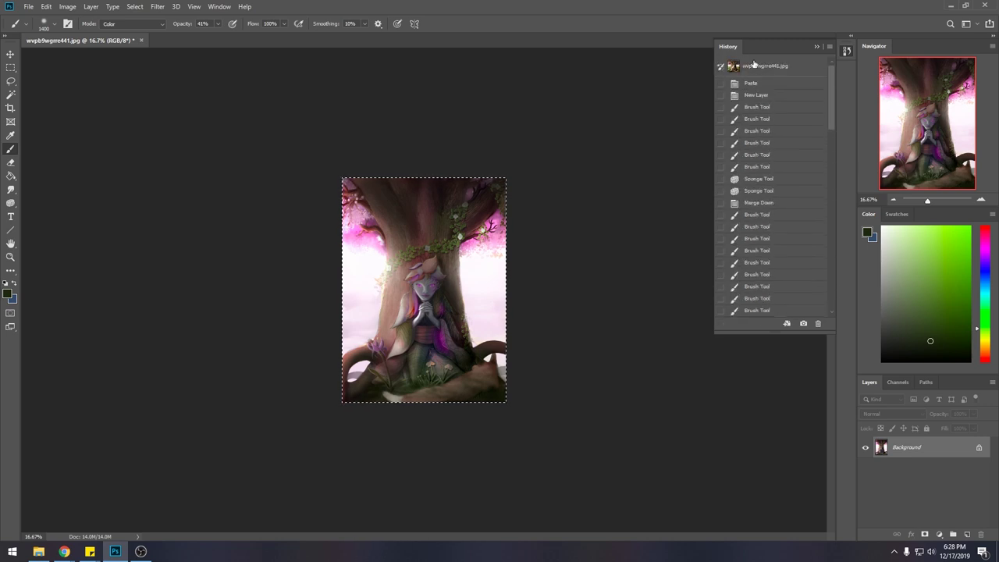
left_click(782, 67)
key("ctrl+v")
key("ctrl+plus")
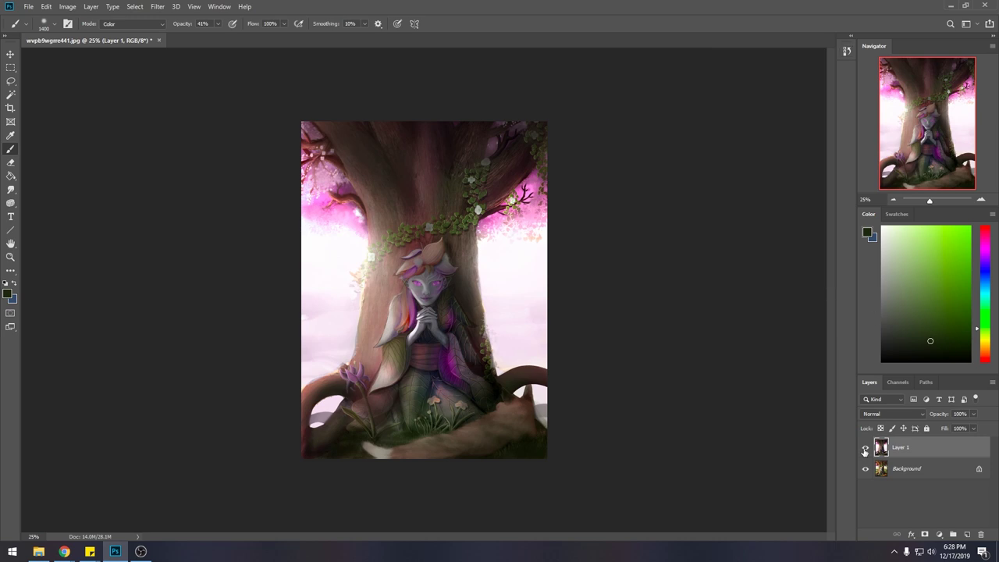
mouse_move(64, 551)
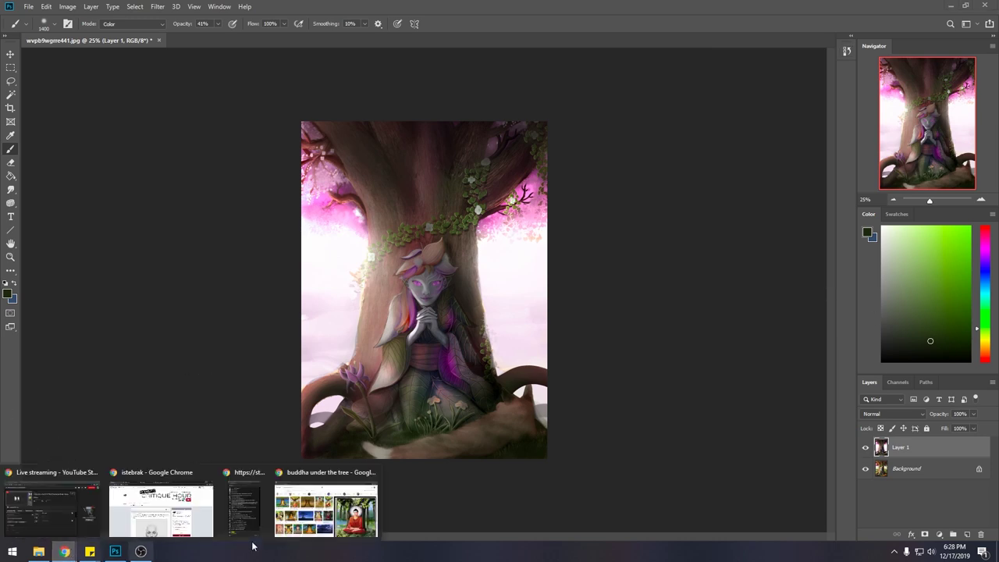
left_click(344, 531)
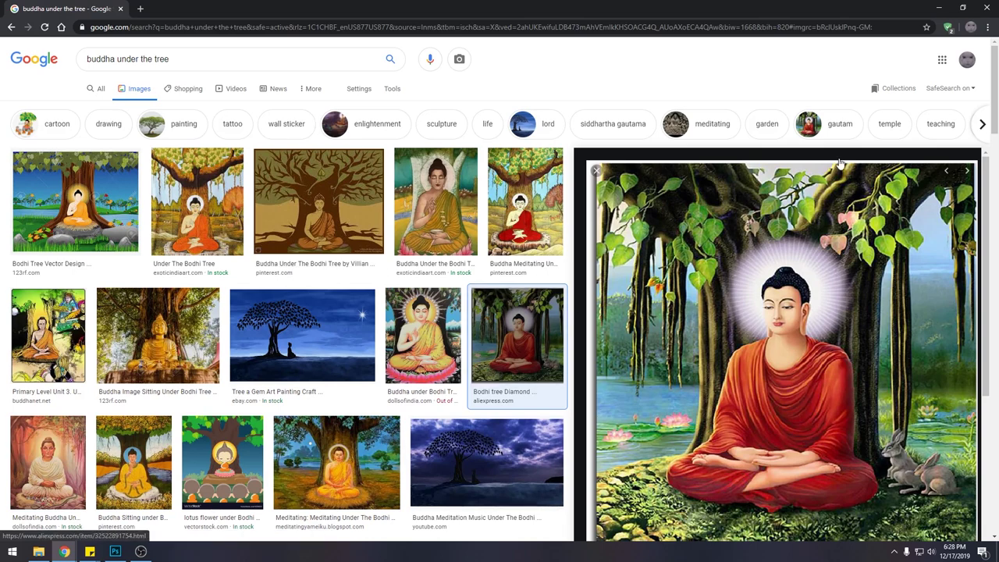
left_click(943, 8)
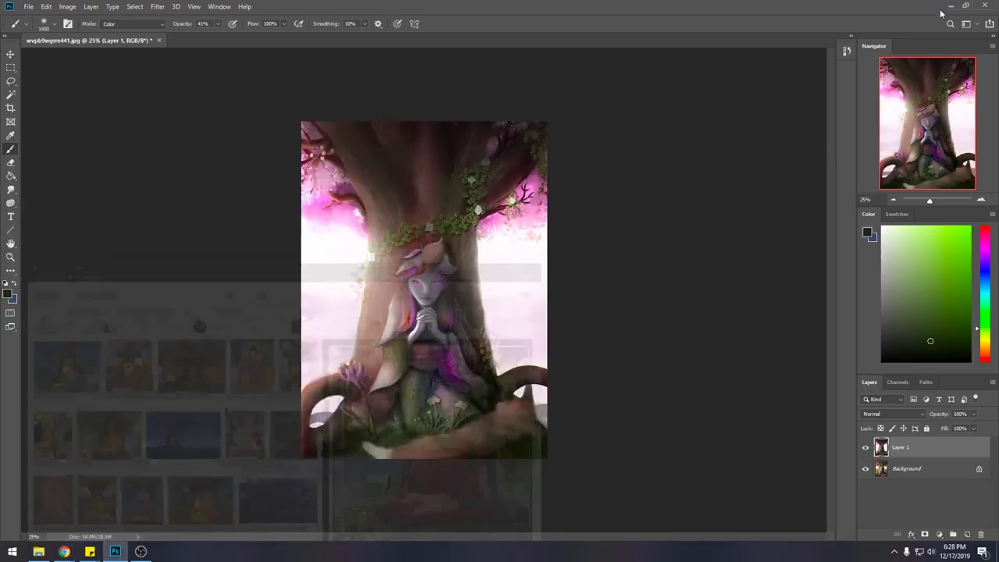
left_click(865, 448)
left_click(865, 448)
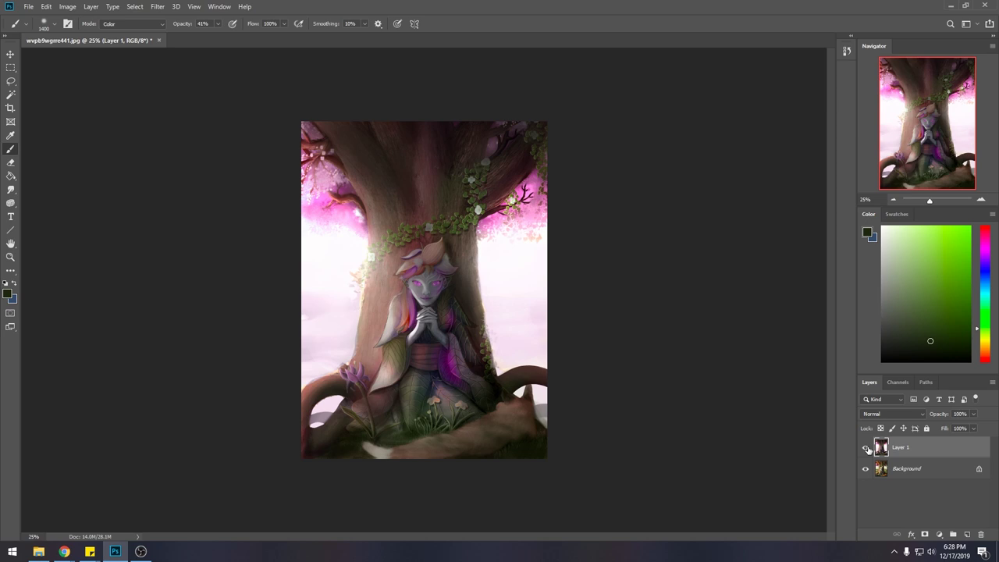
left_click(866, 447)
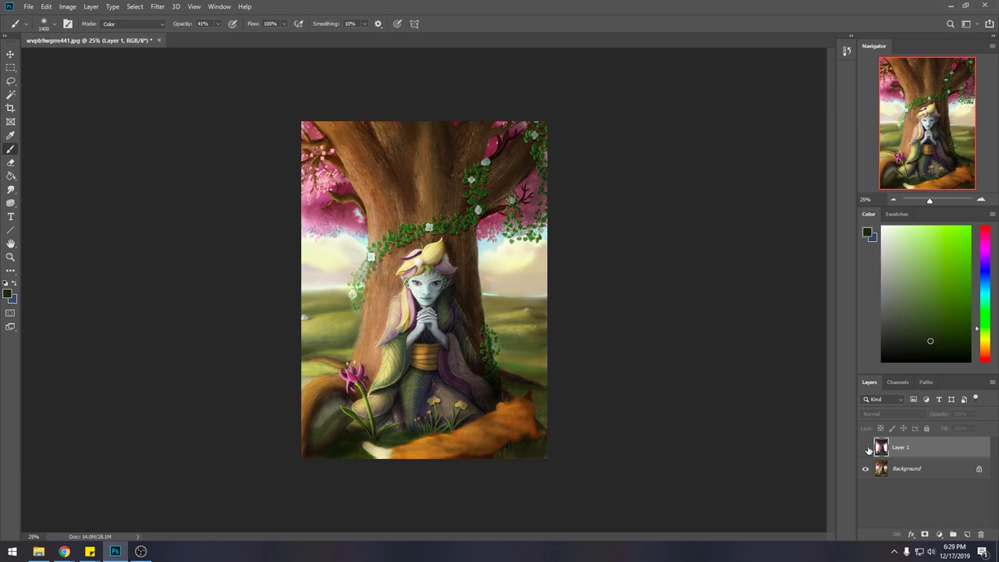
left_click(866, 448)
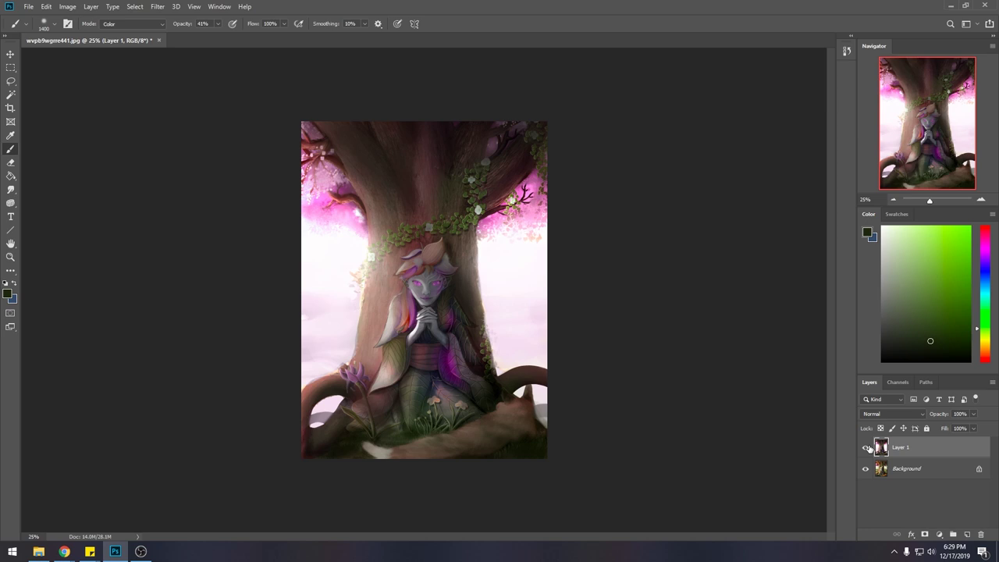
left_click(865, 447)
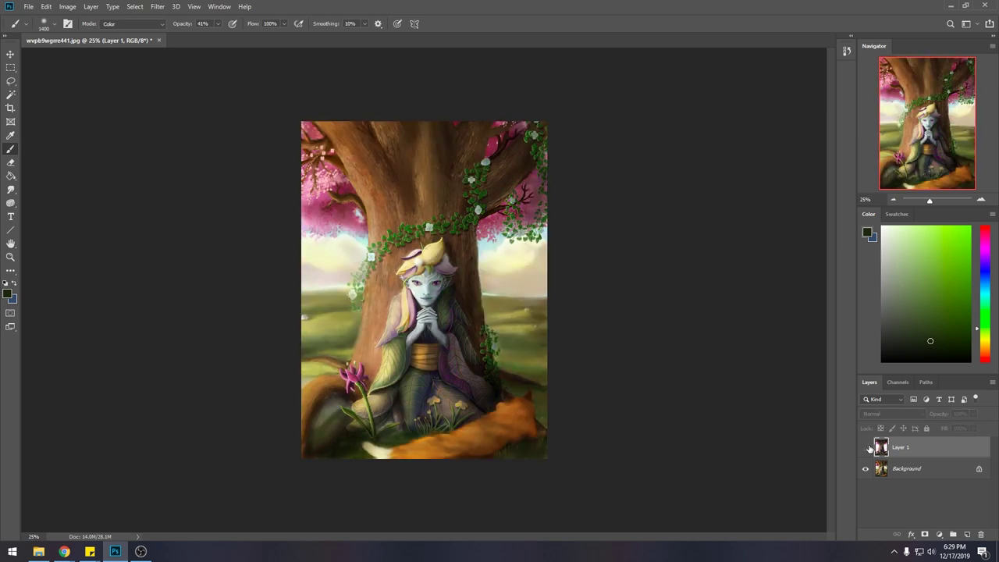
left_click(866, 447)
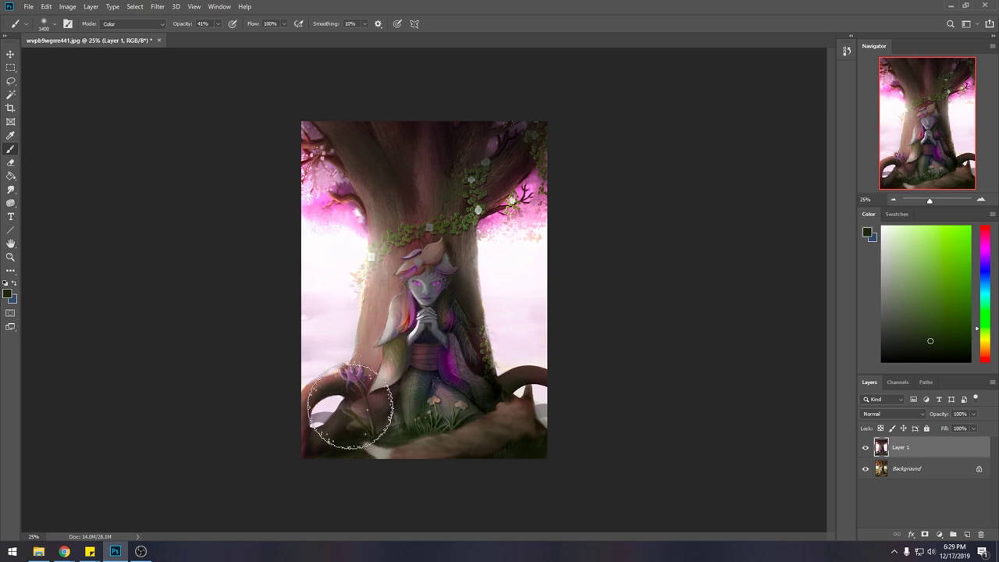
- Saturate the lower-left flower with the Sponge, then brighten it with a 200 px Dodge
left_click(10, 202)
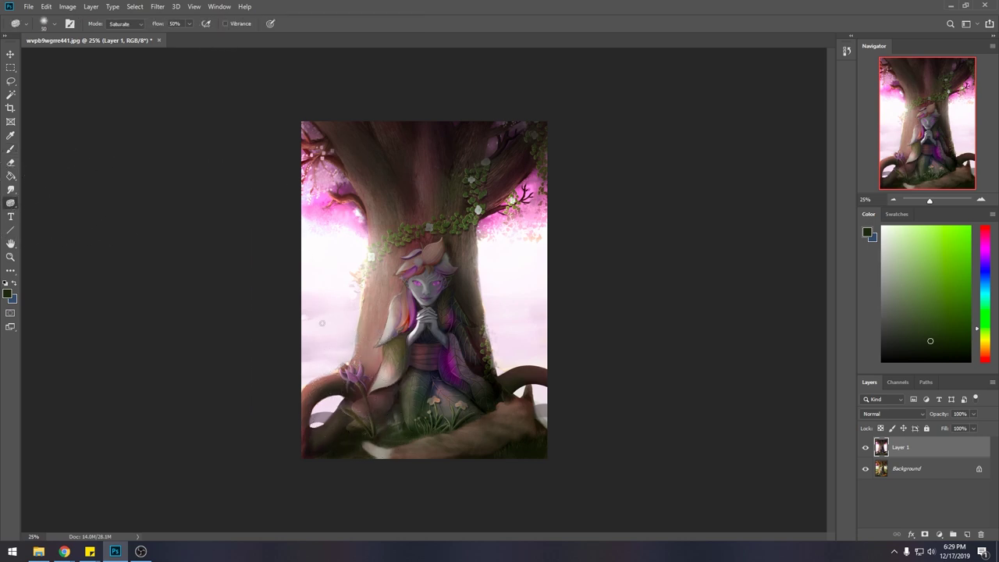
mouse_move(358, 364)
left_mouse_down()
mouse_move(349, 383)
mouse_move(355, 371)
left_mouse_up()
right_click(12, 202)
left_click(47, 202)
key("bracketleft")
key("bracketleft")
key("bracketleft")
key("bracketleft")
key("bracketleft")
mouse_move(368, 393)
left_mouse_down()
mouse_move(347, 374)
mouse_move(355, 371)
mouse_move(343, 381)
left_mouse_up()
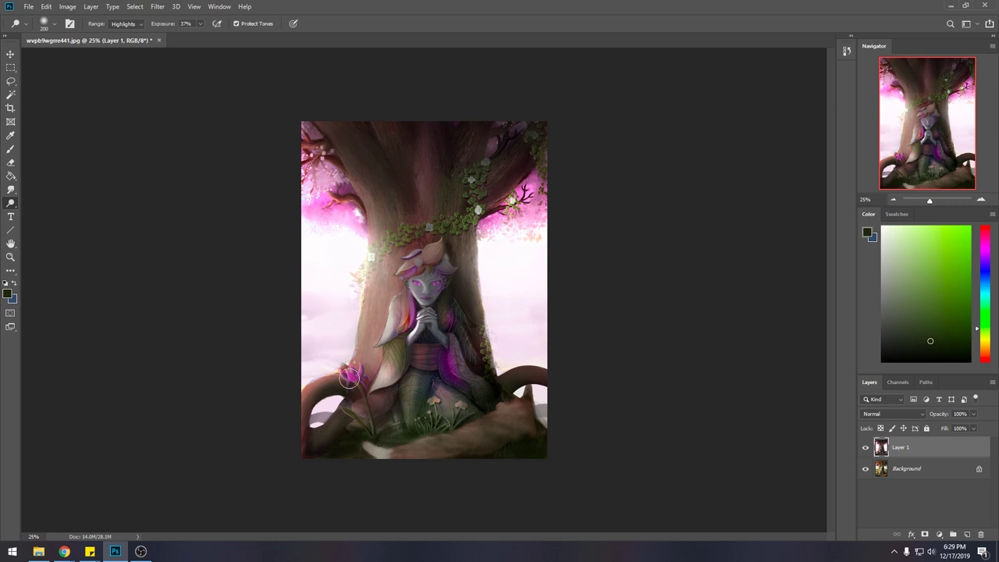
- Sample the flower's pink and set up a 400 px Normal-mode brush with a darker purple
key("l")
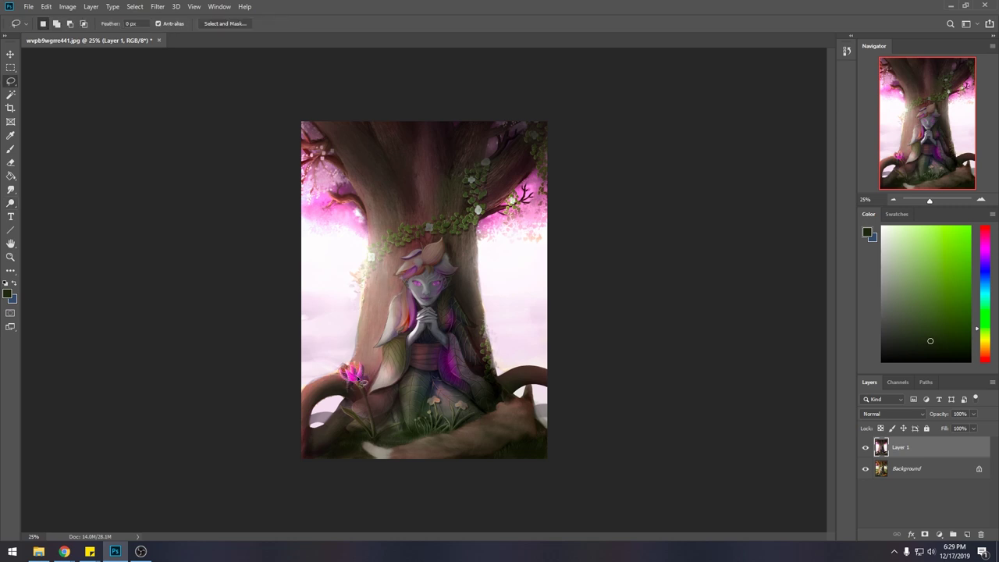
key("b")
left_click(363, 373, "alt")
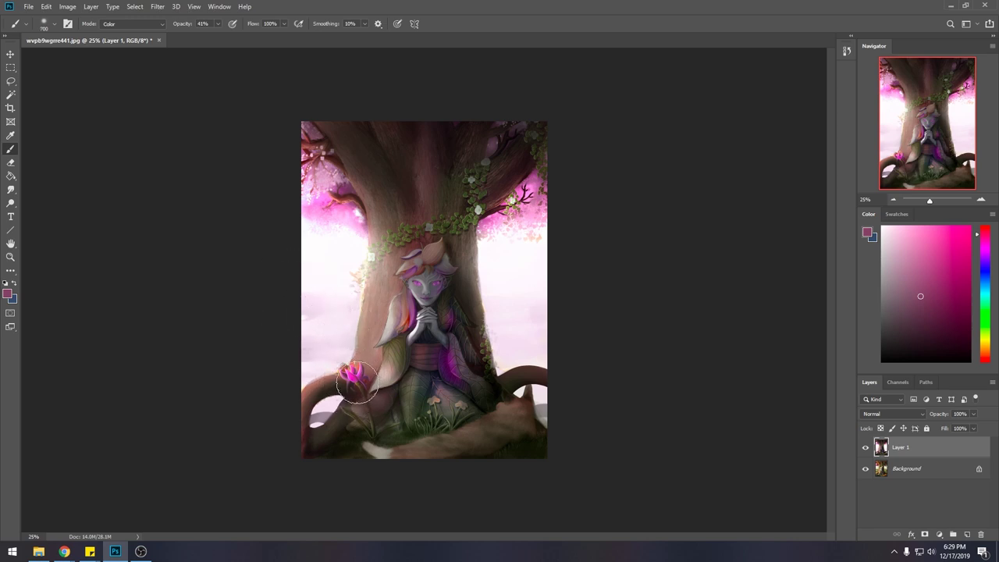
key("bracketleft")
key("bracketleft")
key("bracketleft")
key("shift+alt+n")
left_click(353, 371, "alt")
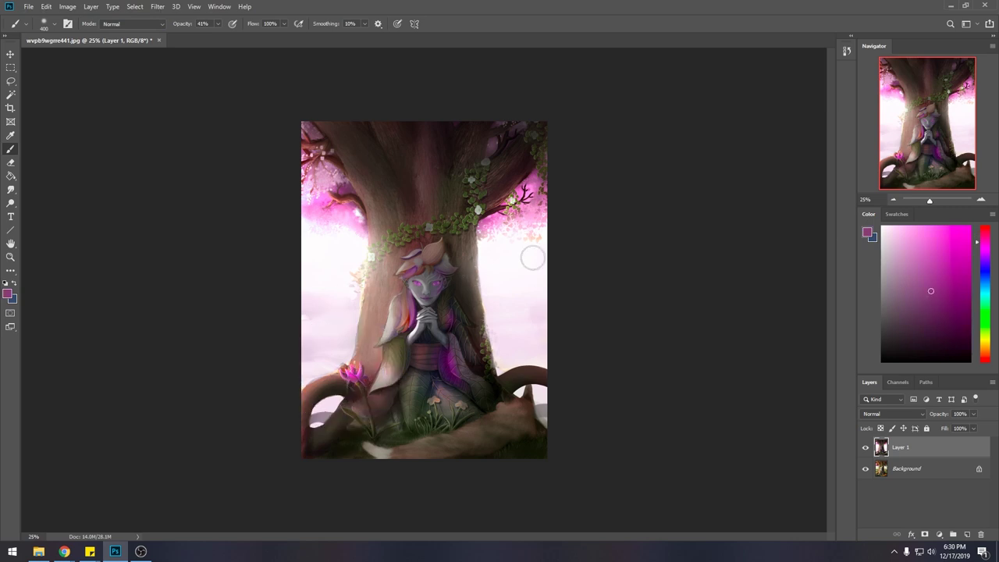
left_click(945, 321)
- Soften around the pink flower with the Blur tool, then view the painting at 25%
key("m")
right_click(373, 165)
key("Escape")
key("z")
left_click(356, 391)
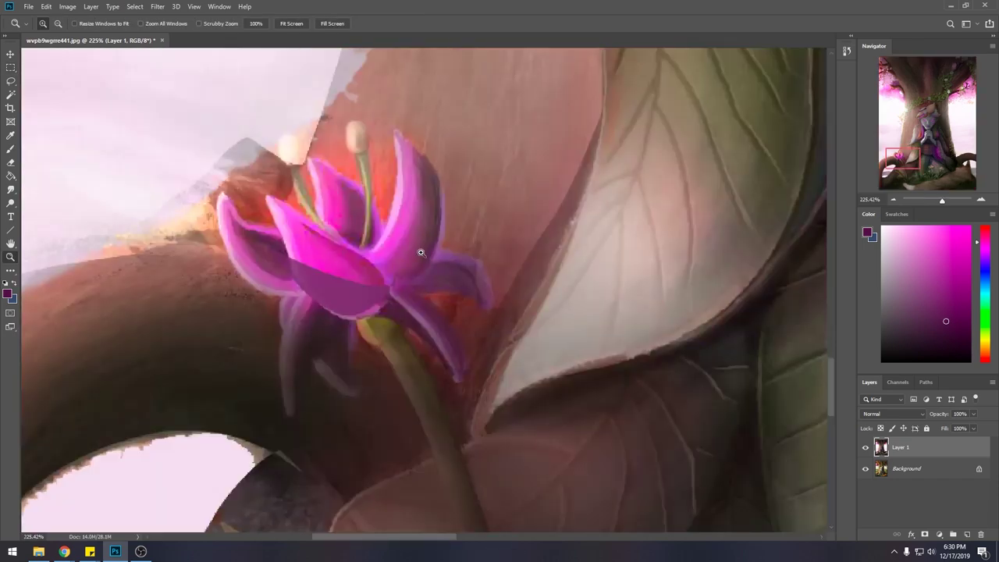
left_click(11, 203)
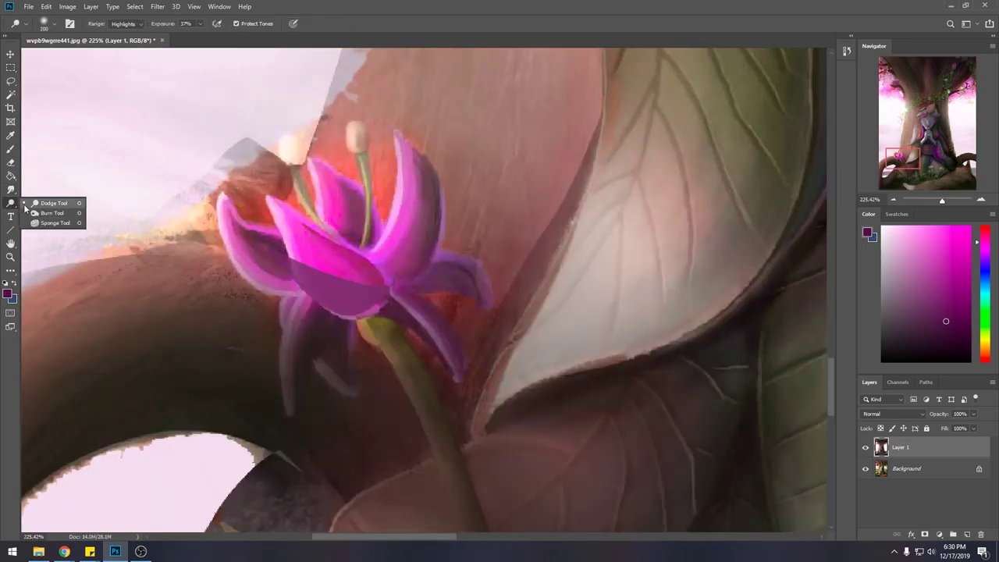
left_click(11, 189)
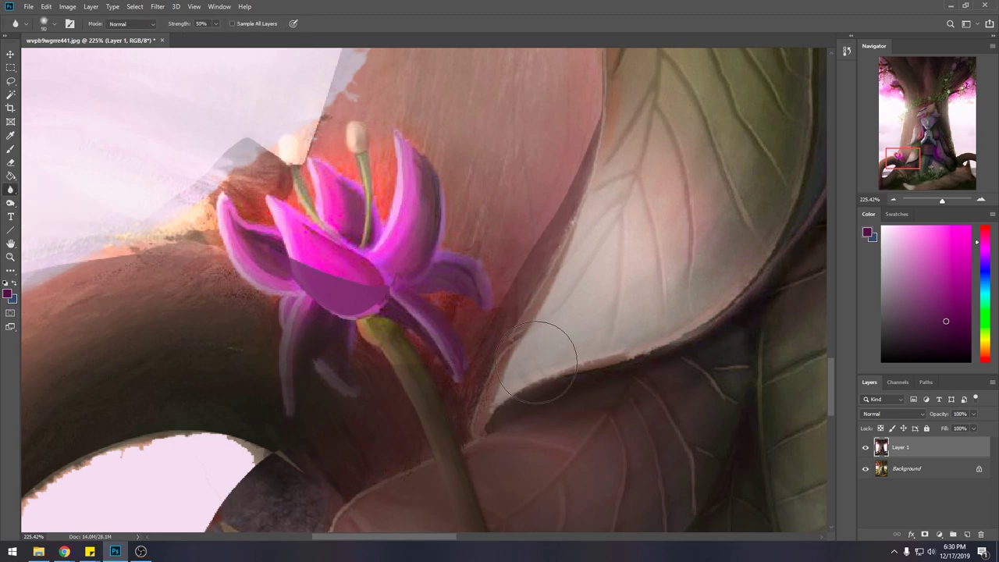
key("ctrl+0")
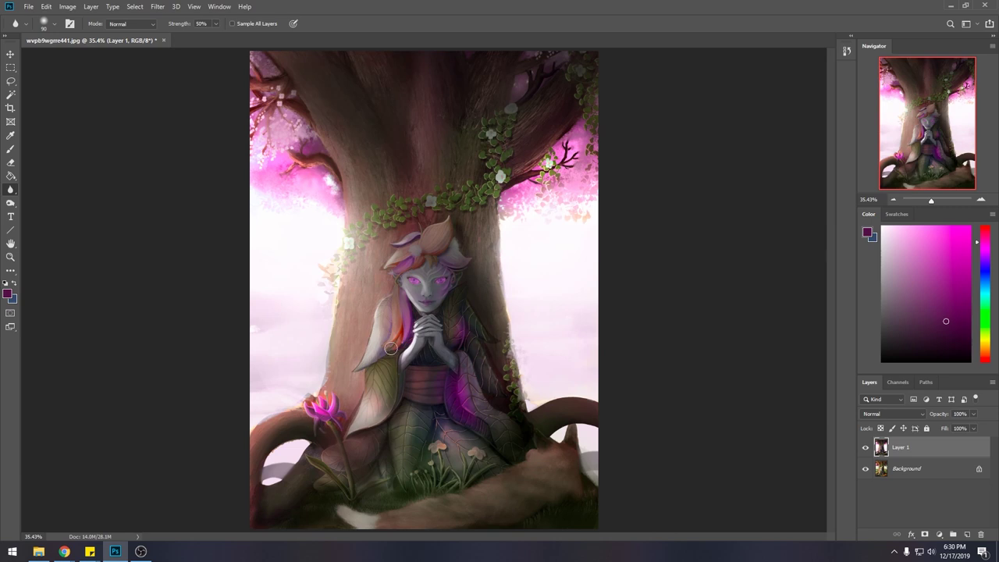
key("m")
right_click(412, 324)
key("Escape")
key("ctrl+minus")
key("ctrl+minus")
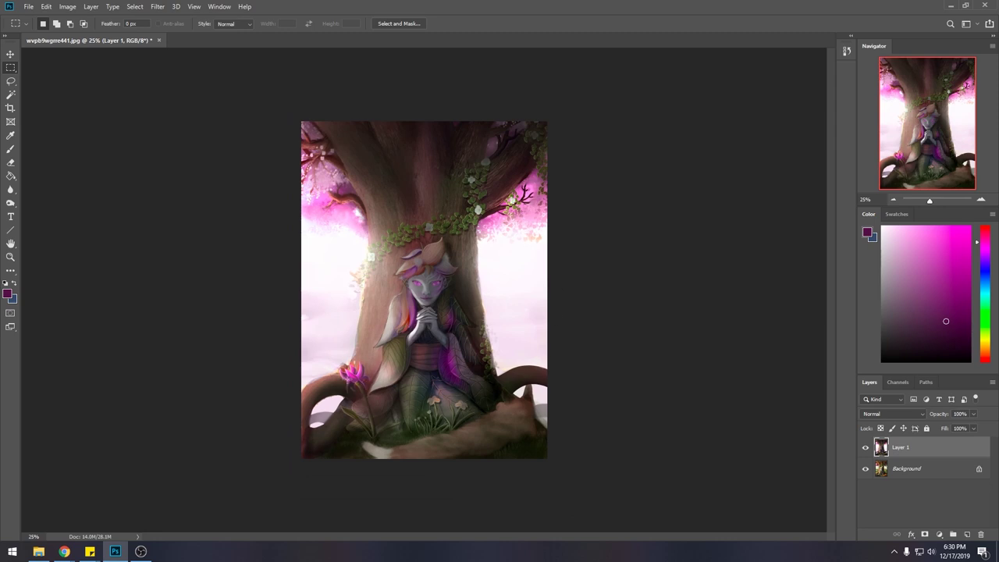
left_click(865, 450)
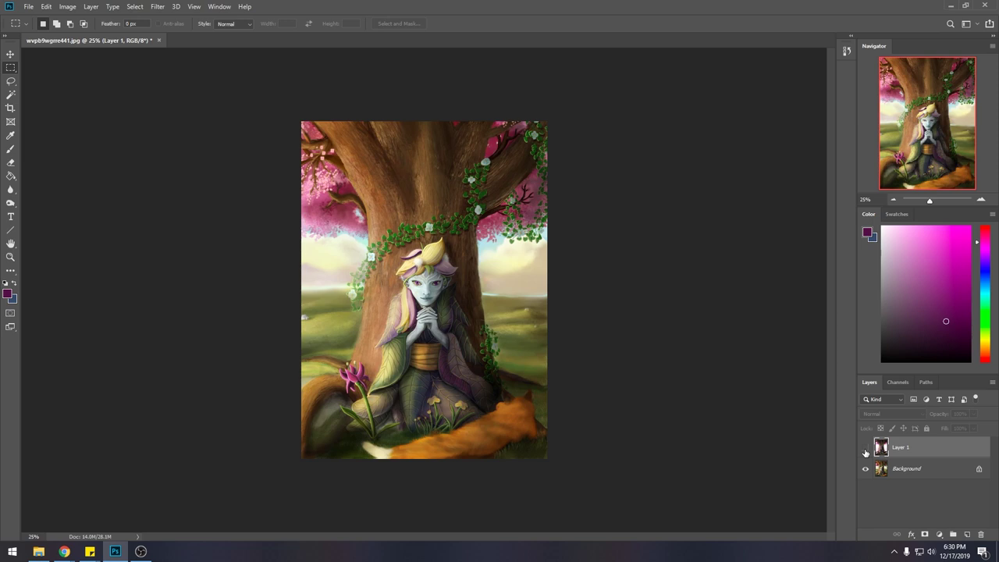
left_click(864, 448)
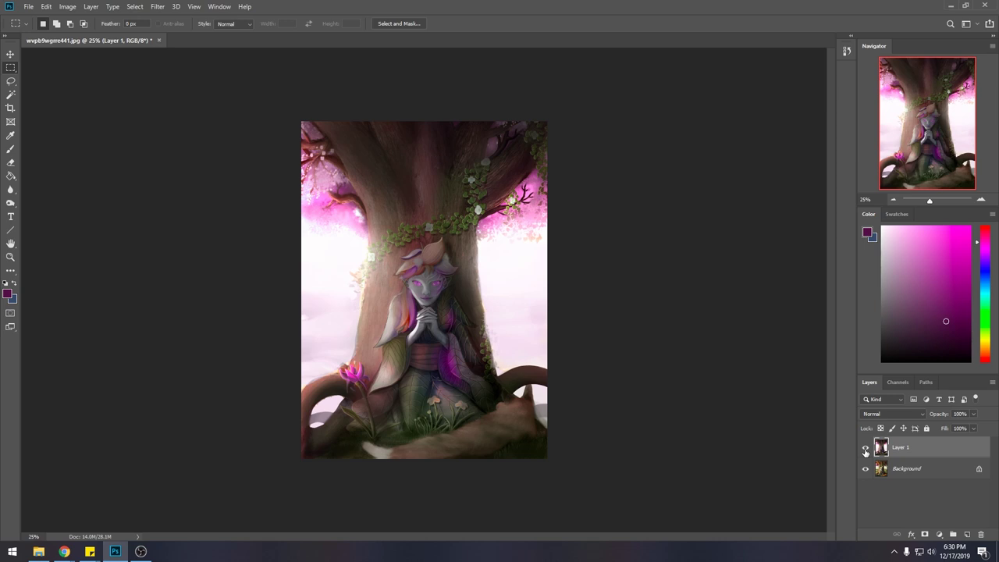
left_click(865, 450)
left_click(864, 451)
left_click(865, 450)
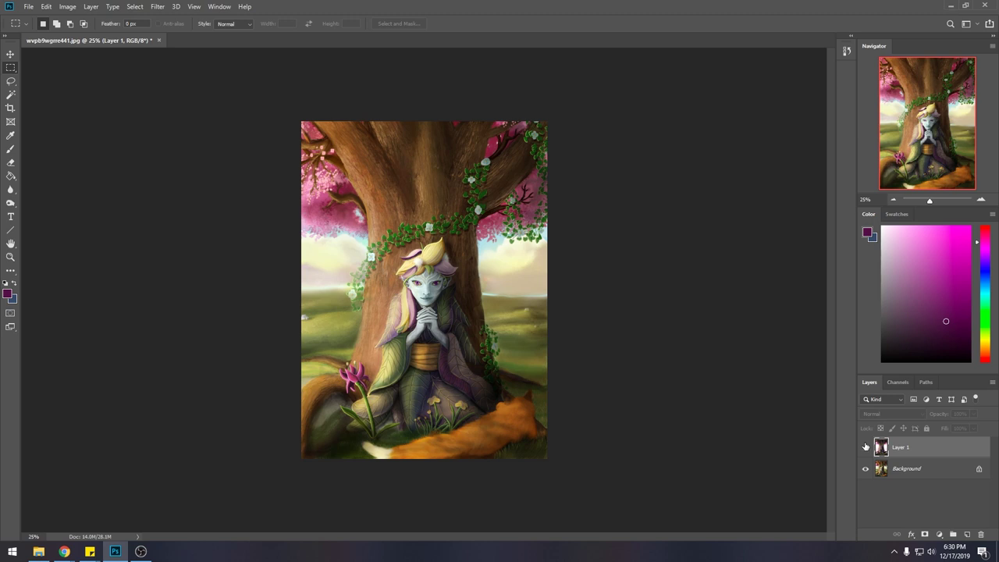
left_click(864, 446)
left_click(864, 448)
left_click(865, 448)
left_click(864, 447)
left_click(865, 447)
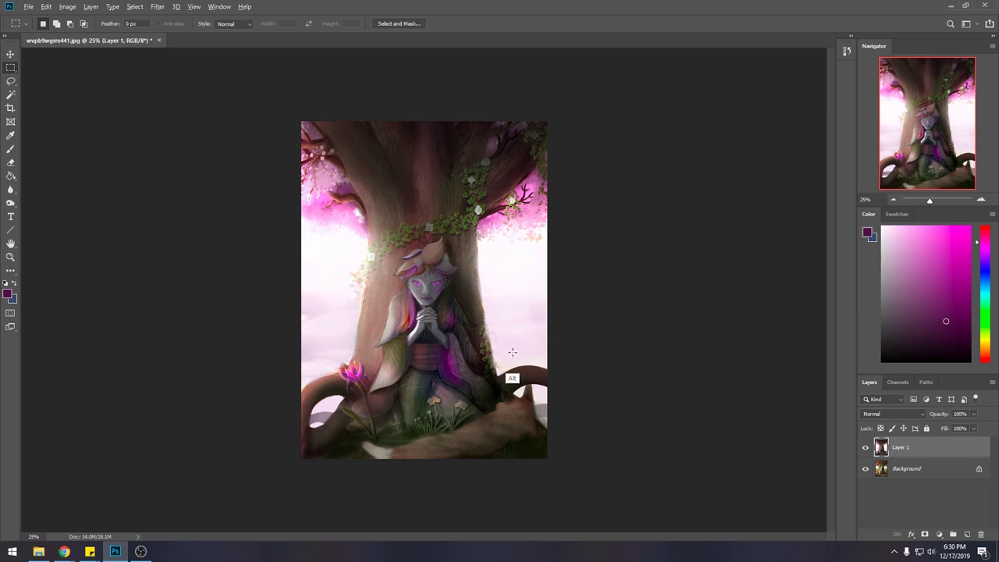
key("b")
- Paint sampled light pink over the right-hand tree root
right_click(511, 304)
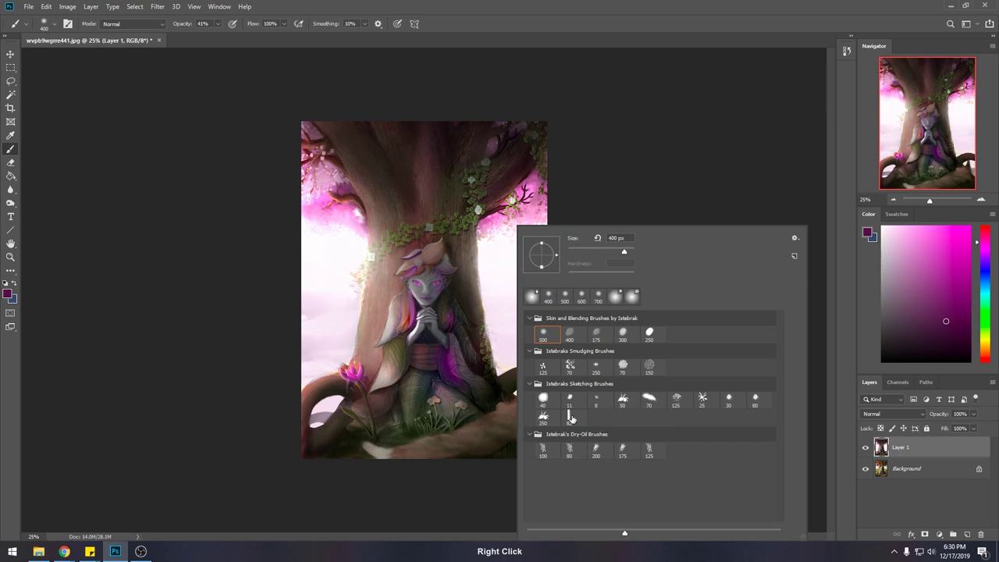
left_click(529, 236, "alt")
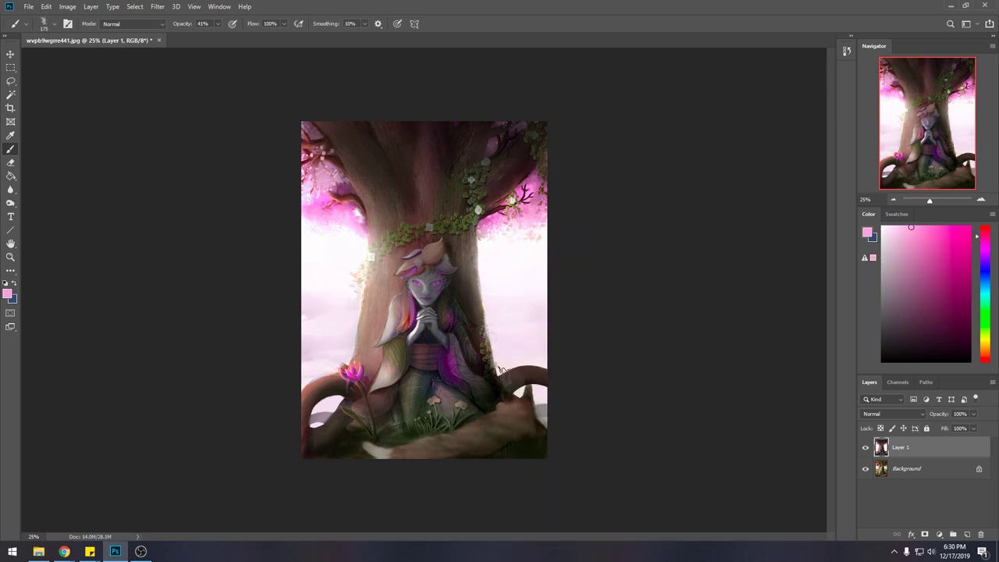
left_click_drag(509, 368, 547, 376)
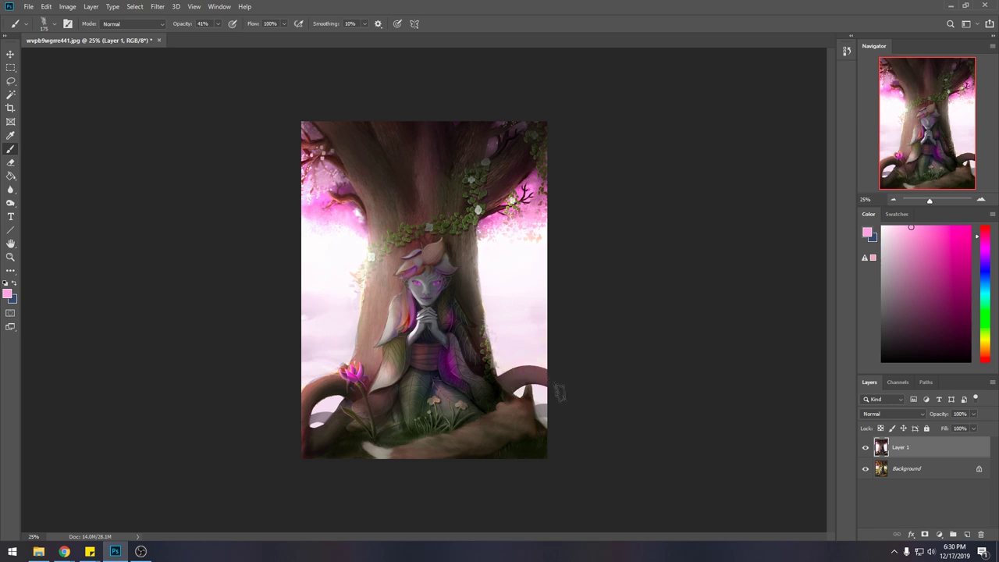
left_click(529, 365, "alt")
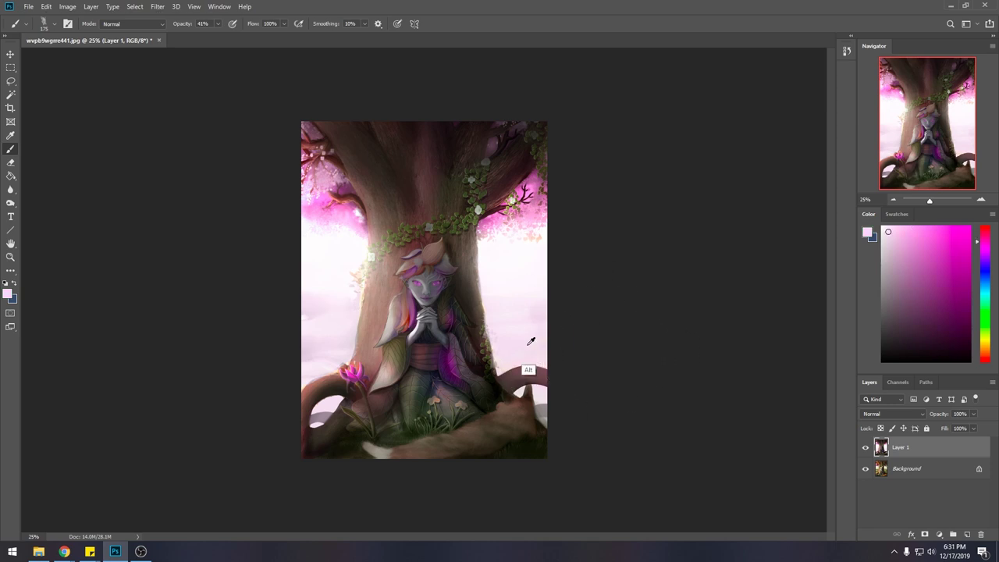
- Toggle Layer 1 on and off to compare against the original painting
left_click(864, 448)
left_click(864, 447)
left_click(864, 447)
left_click(865, 448)
key("alt+Tab")
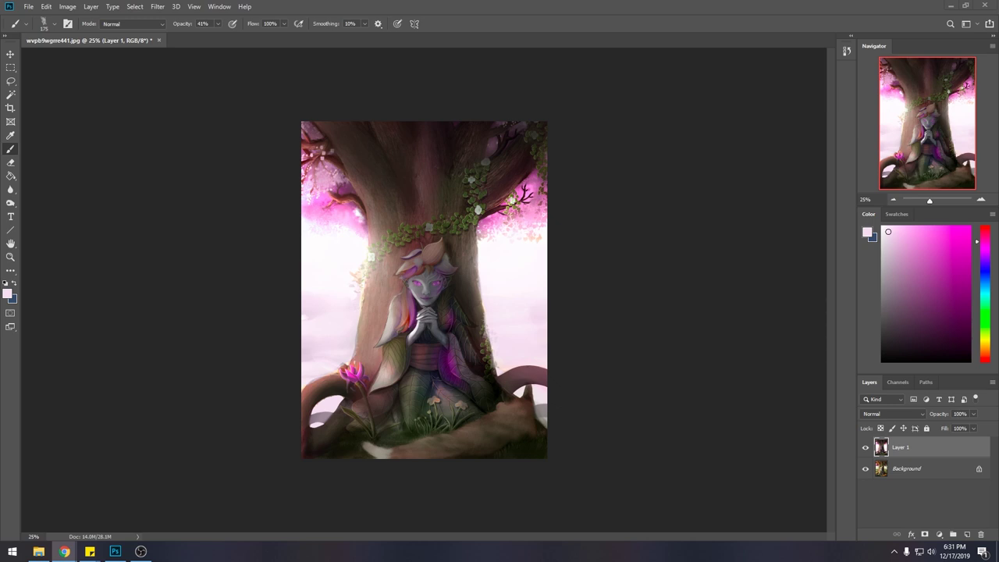
left_click(865, 447)
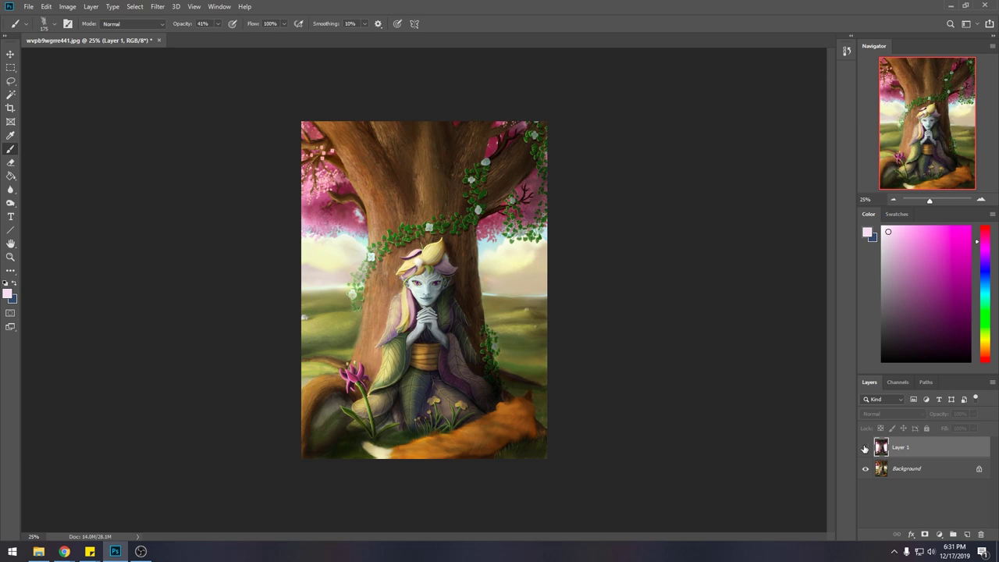
left_click(865, 447)
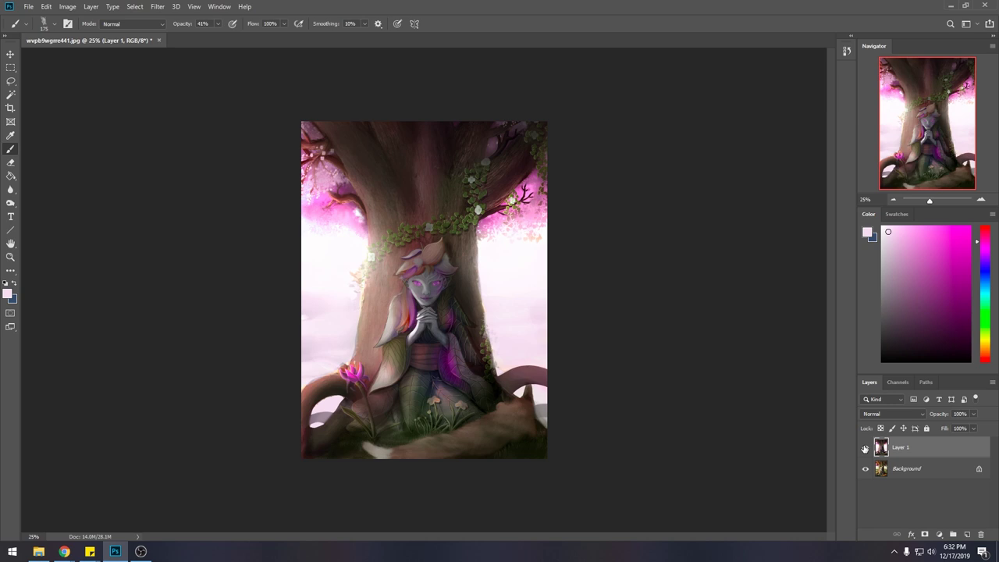
left_click(865, 447)
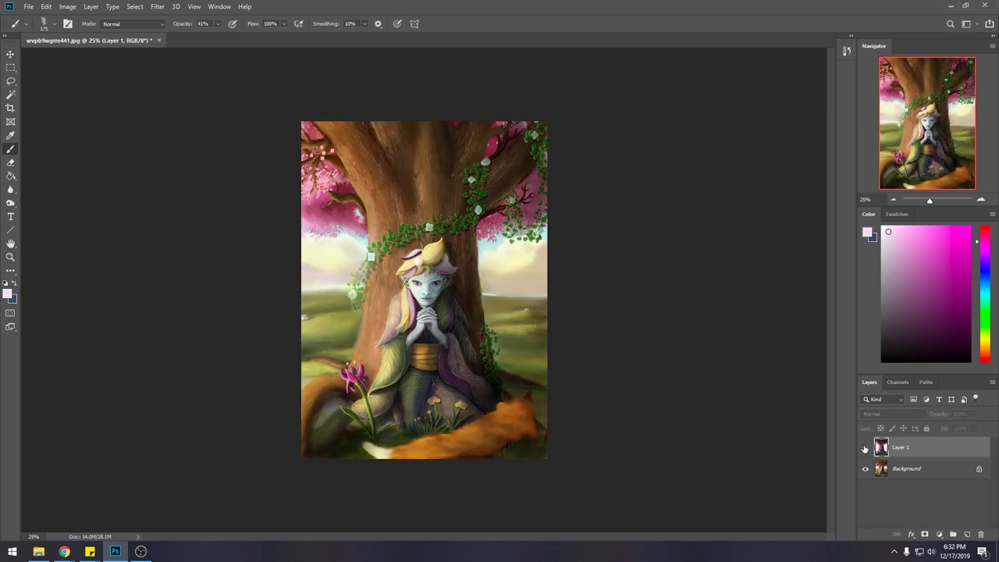
left_click(865, 447)
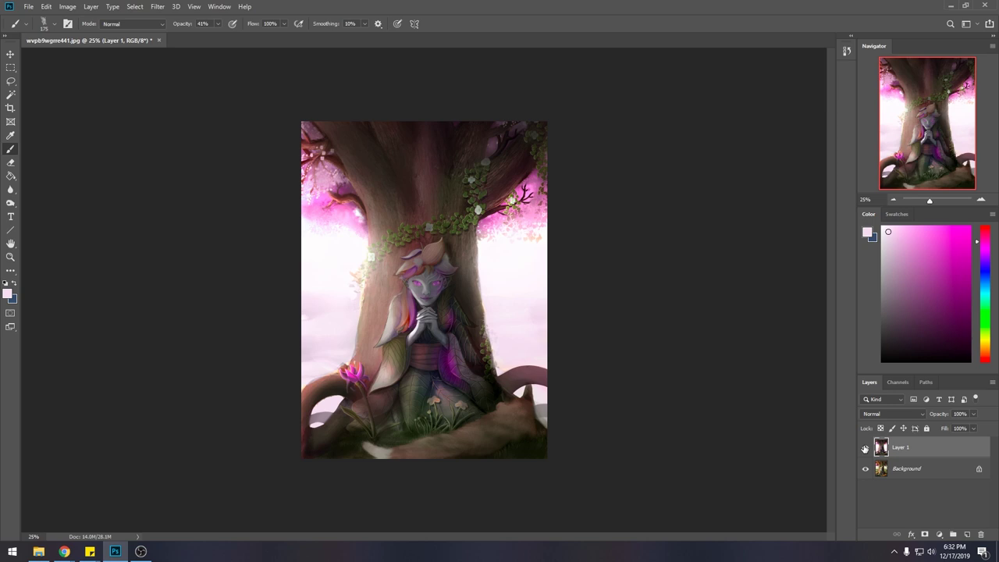
key("l")
- Lasso the triangular gaps along the top edge and paint them pink
mouse_move(356, 121)
left_mouse_down()
mouse_move(379, 136)
mouse_move(390, 71)
left_mouse_up()
key("shift")
mouse_move(479, 90)
left_mouse_down()
mouse_move(410, 141)
mouse_move(475, 88)
mouse_move(447, 144)
mouse_move(500, 84)
mouse_move(457, 111)
mouse_move(411, 88)
left_mouse_up()
key("ctrl")
key("ctrl+h")
key("b")
left_click(534, 184, "alt")
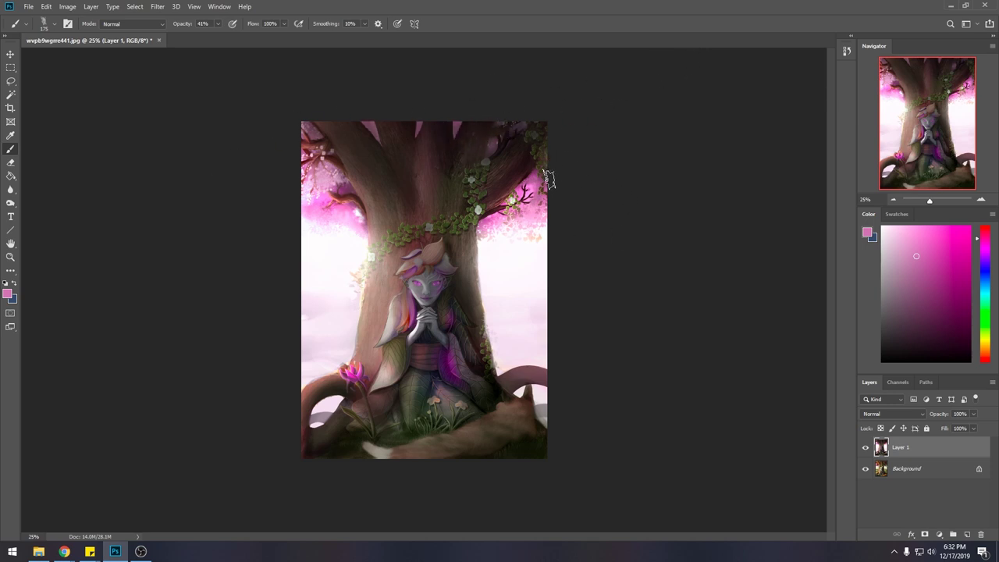
- Blur the filled gaps into the tree and sample a dark mauve from it
key("m")
right_click(461, 181)
key("Escape")
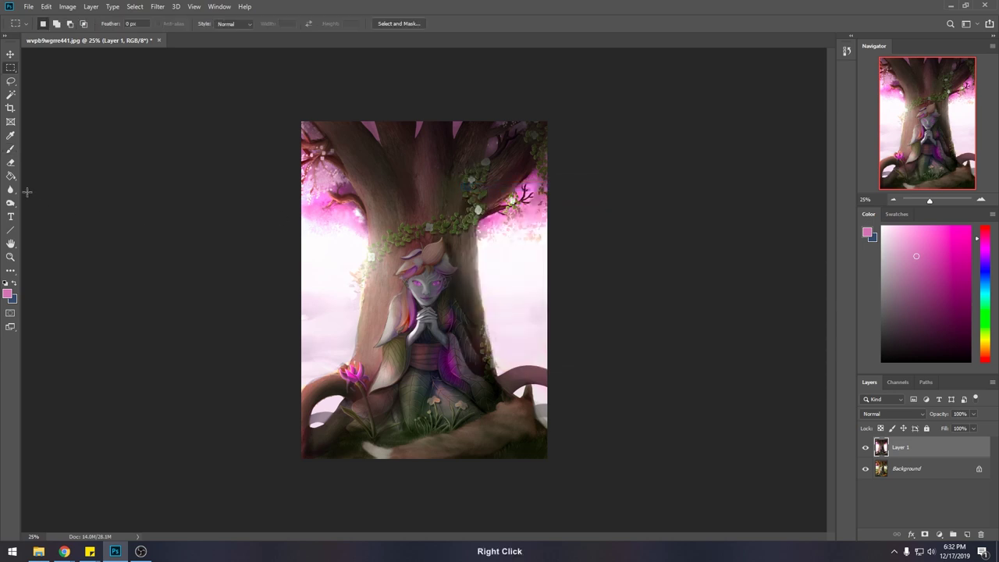
left_click(10, 188)
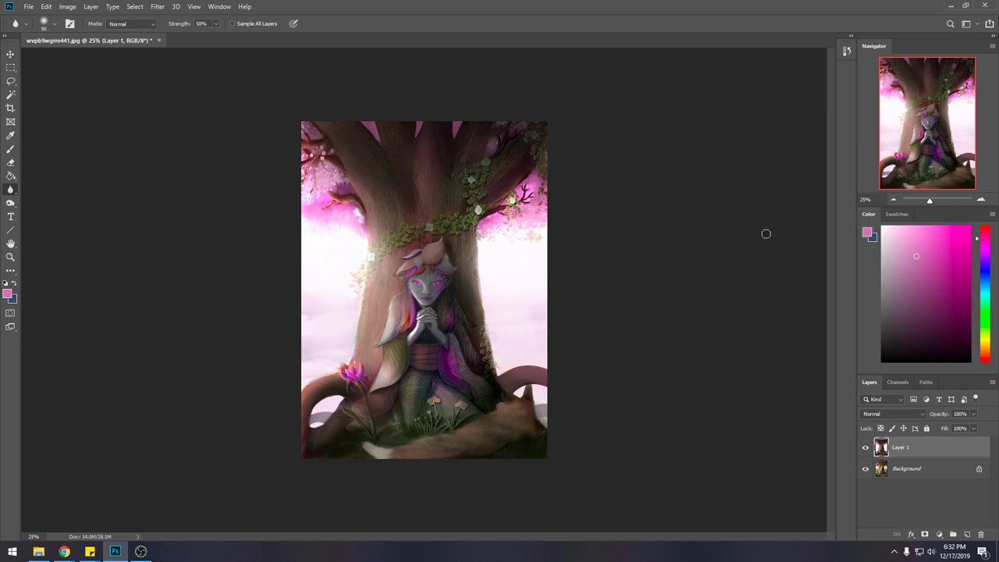
key("l")
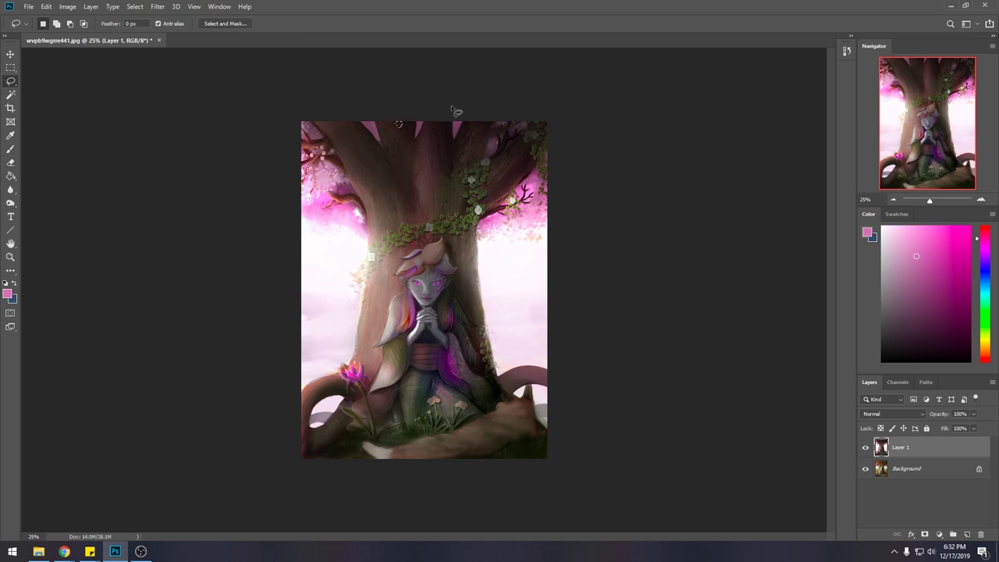
key("b")
left_click(419, 123, "alt")
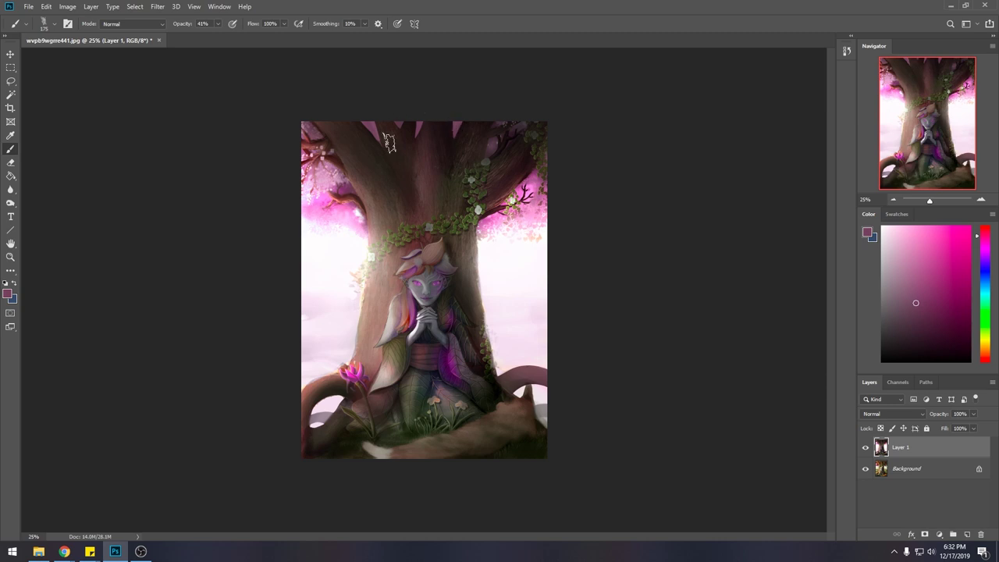
- Open and close the layer's Blending Options from the canvas menu
right_click(425, 129)
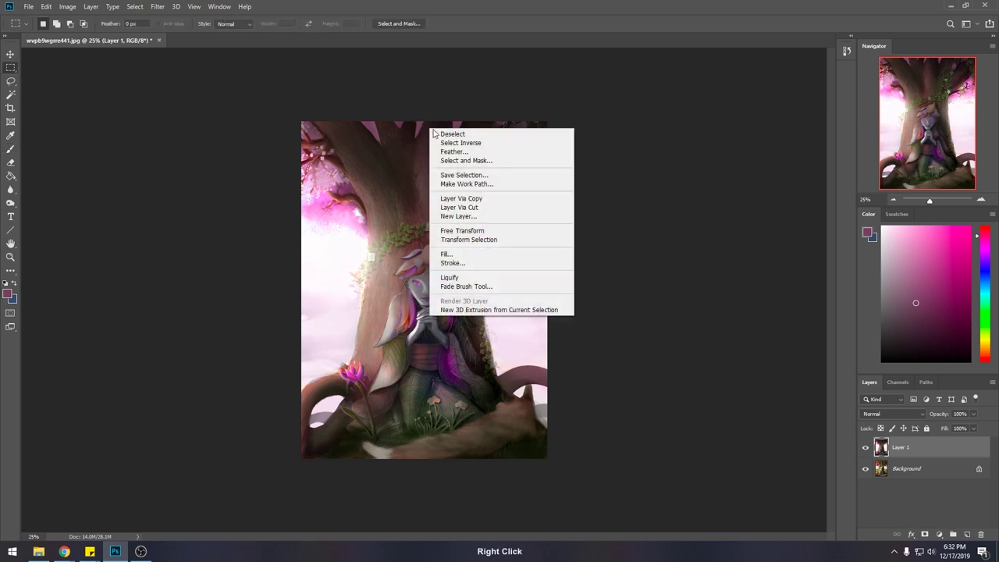
key("Escape")
key("r")
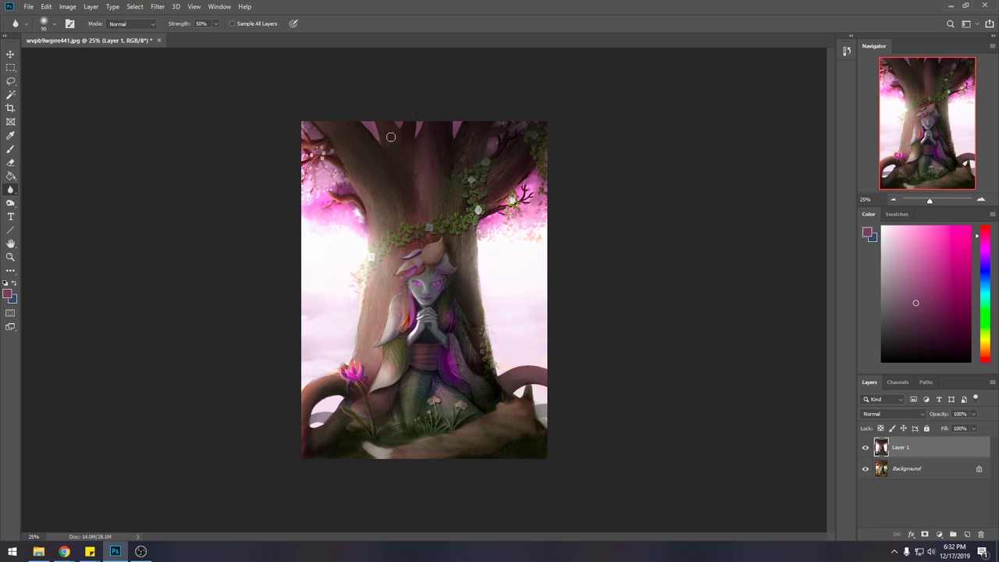
right_click(438, 158)
left_click(463, 163)
left_click(669, 126)
key("b")
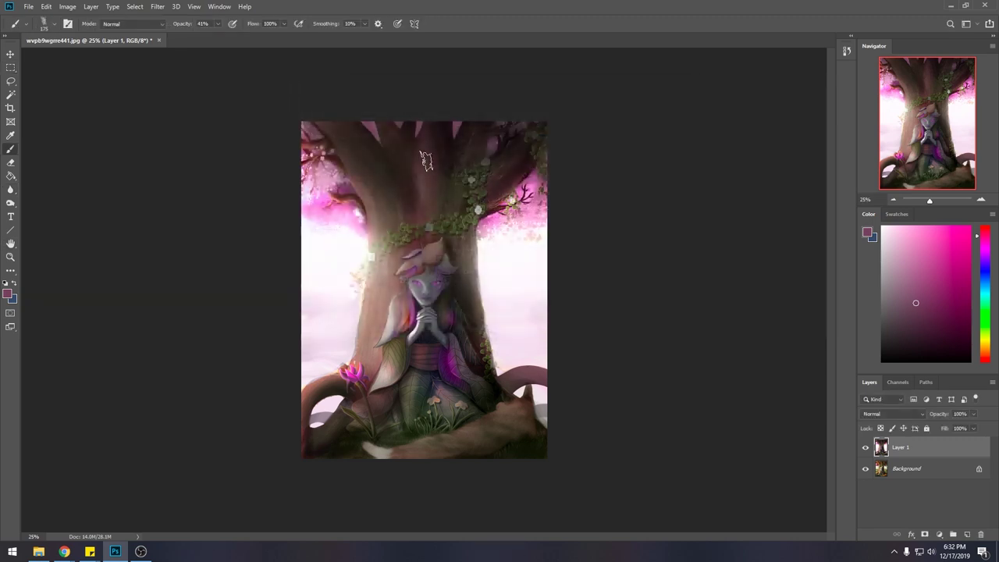
- Choose the 500 px Skin and Blending brush and sample the dark treetop colour
right_click(472, 231)
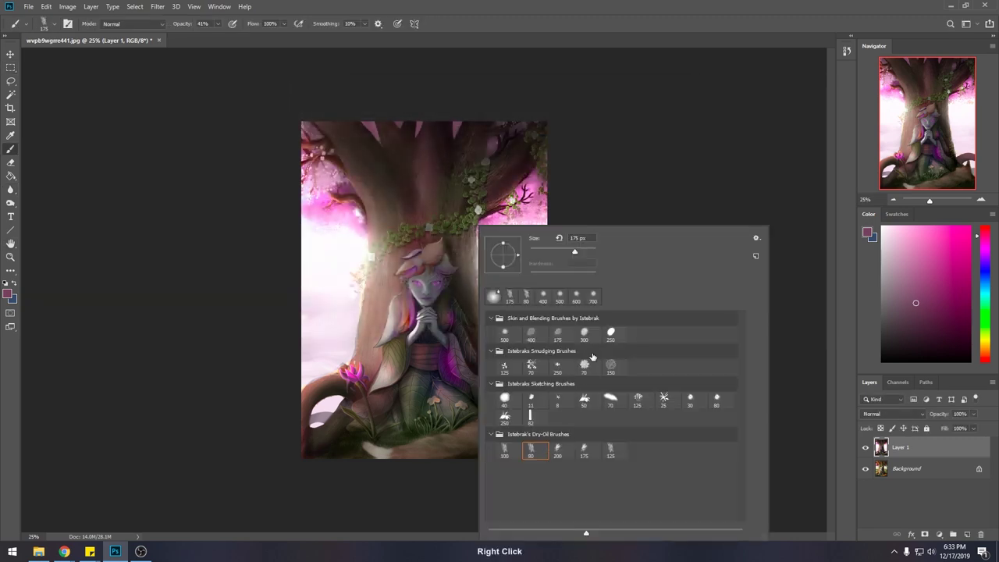
double_click(504, 332)
key("alt")
left_click(473, 124, "alt")
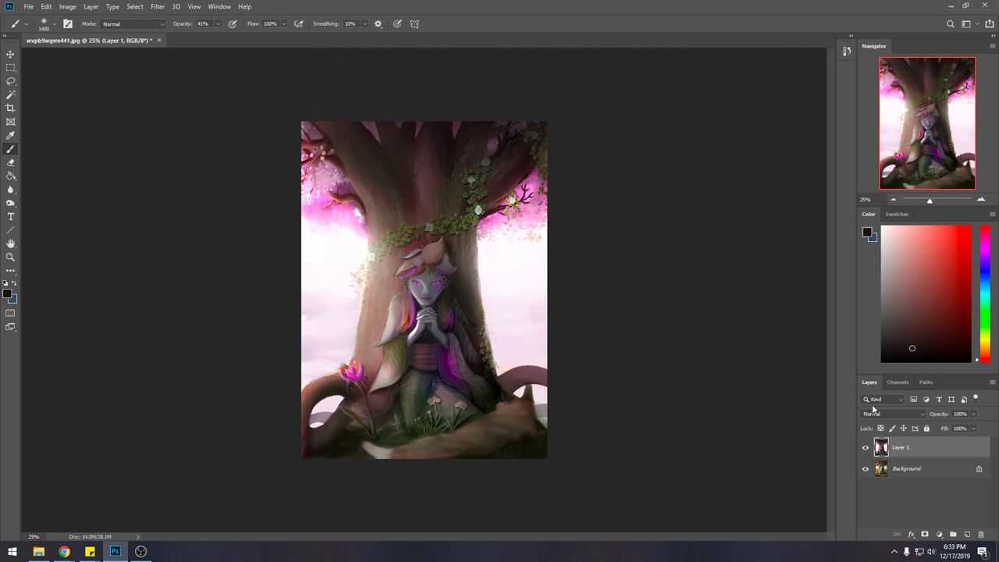
left_click(64, 551)
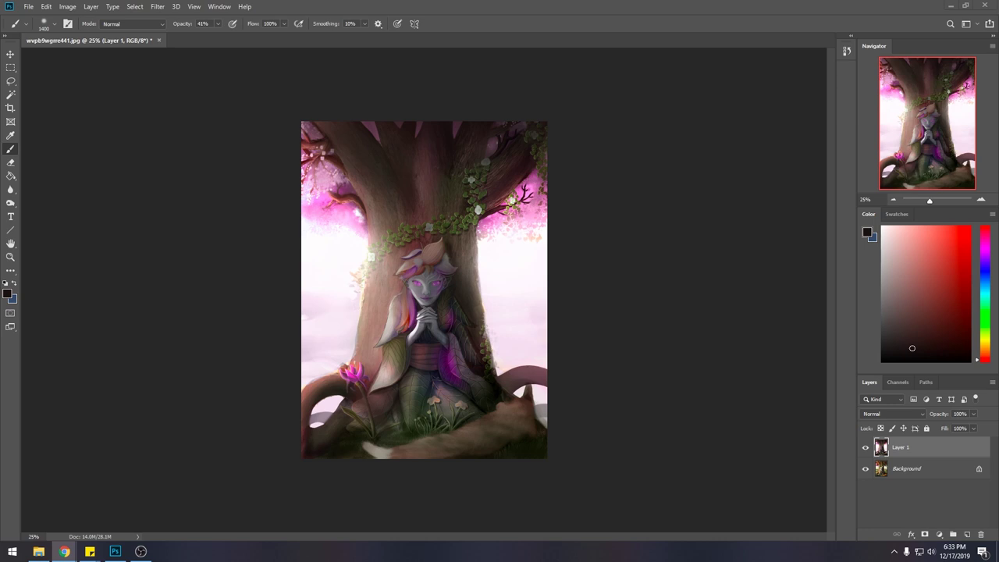
left_click(954, 551)
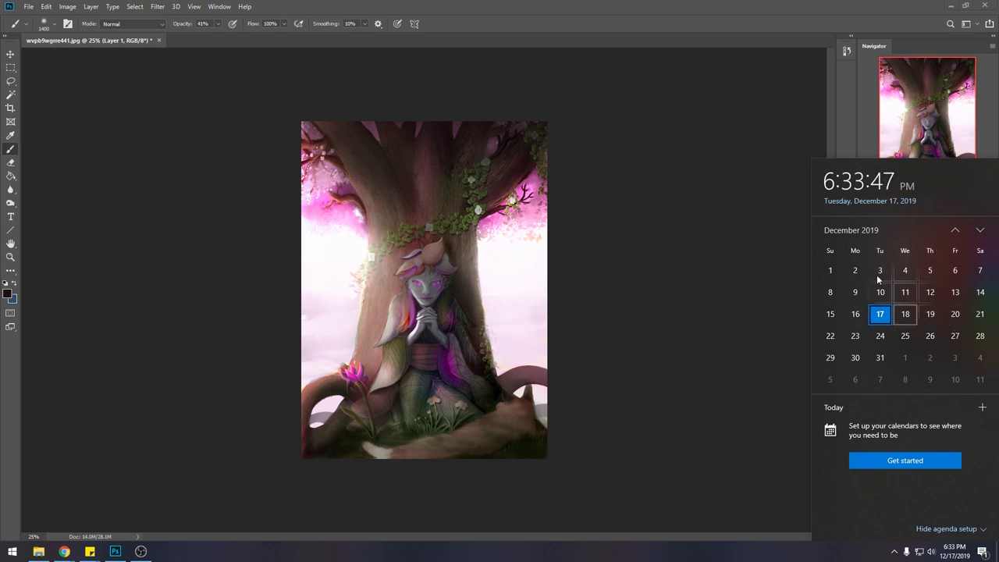
left_click(742, 125)
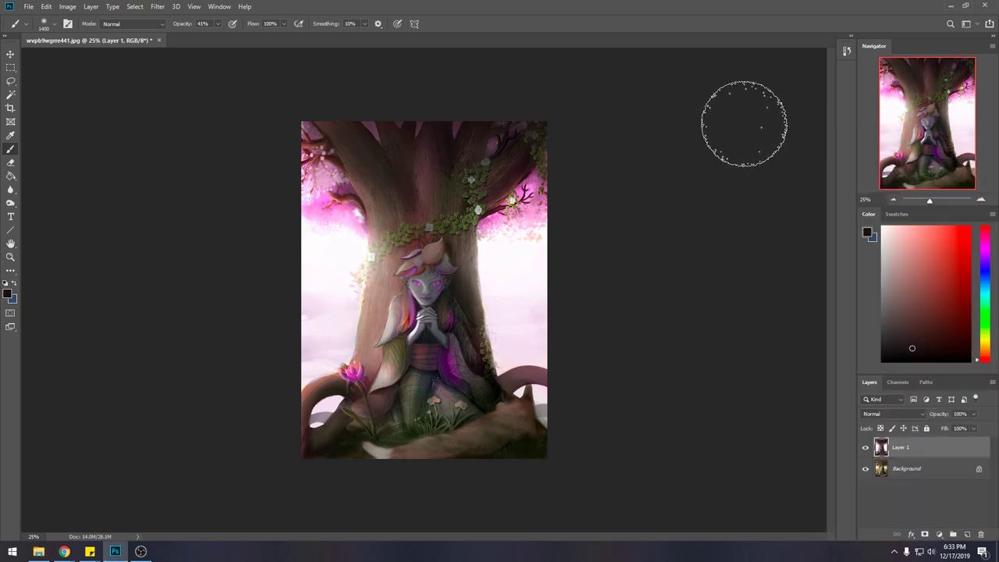
mouse_move(64, 551)
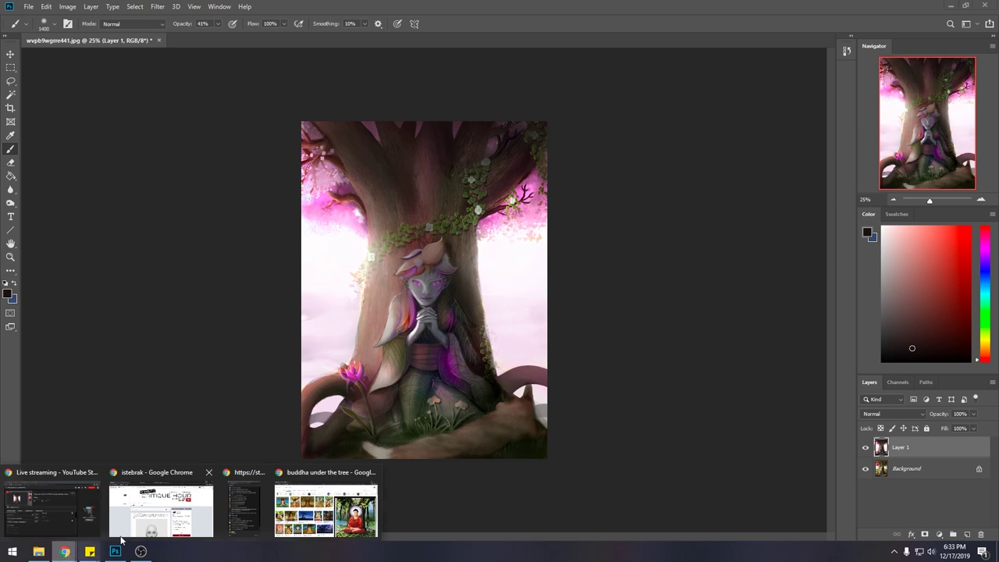
- Bring the Critique-Hour art community subreddit to the front and look over the page
left_click(166, 510)
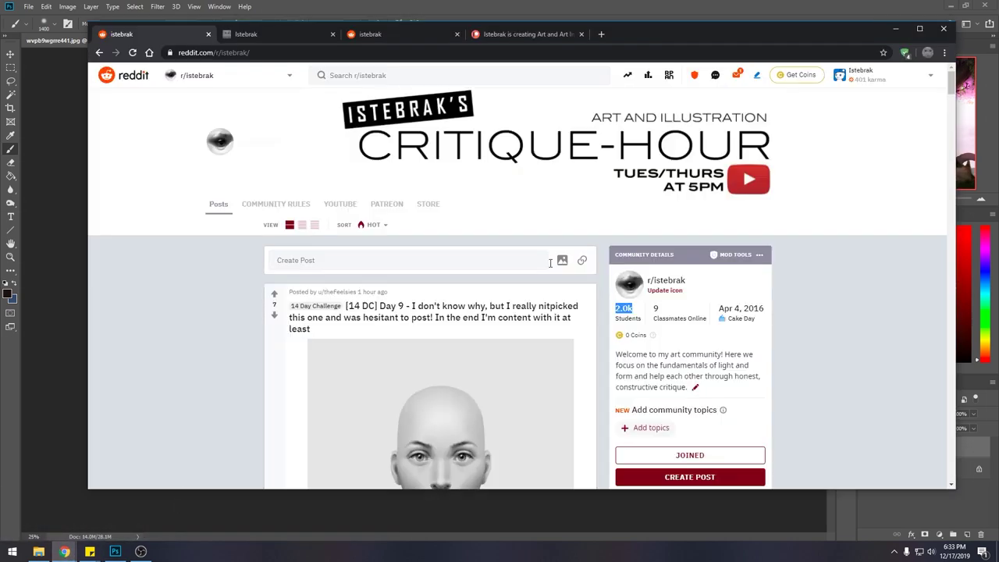
left_click(858, 285)
mouse_move(635, 315)
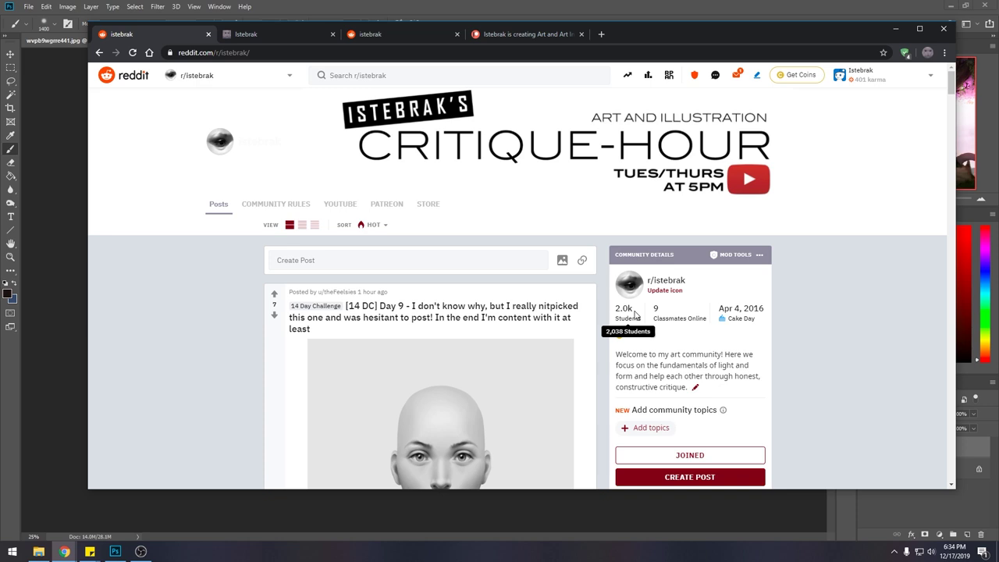
left_click(492, 35)
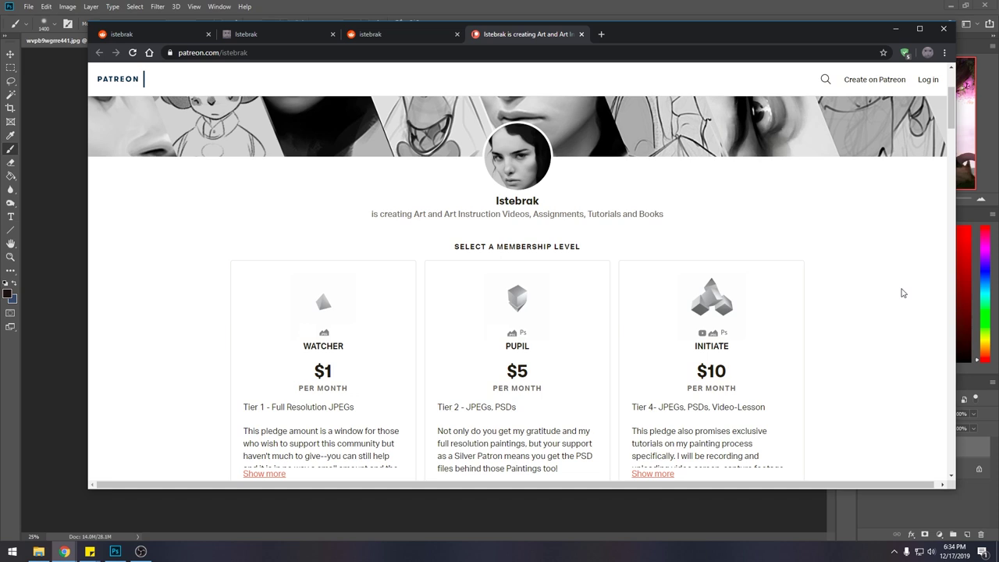
- Scroll the Patreon tiers and expand the hidden levels to reveal the $20 Apprentice tier
scroll(883, 293, "down", 3)
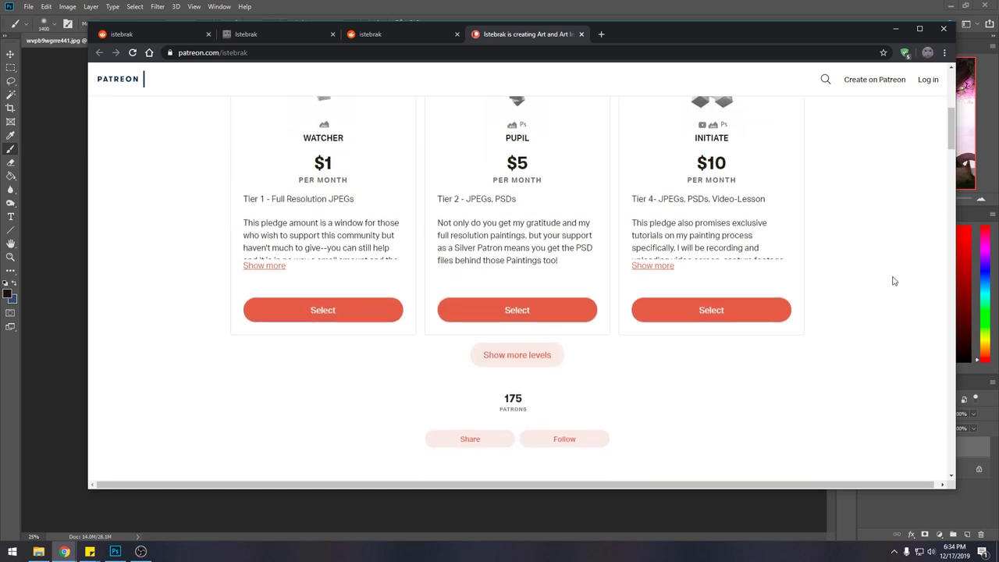
scroll(883, 281, "down", 2)
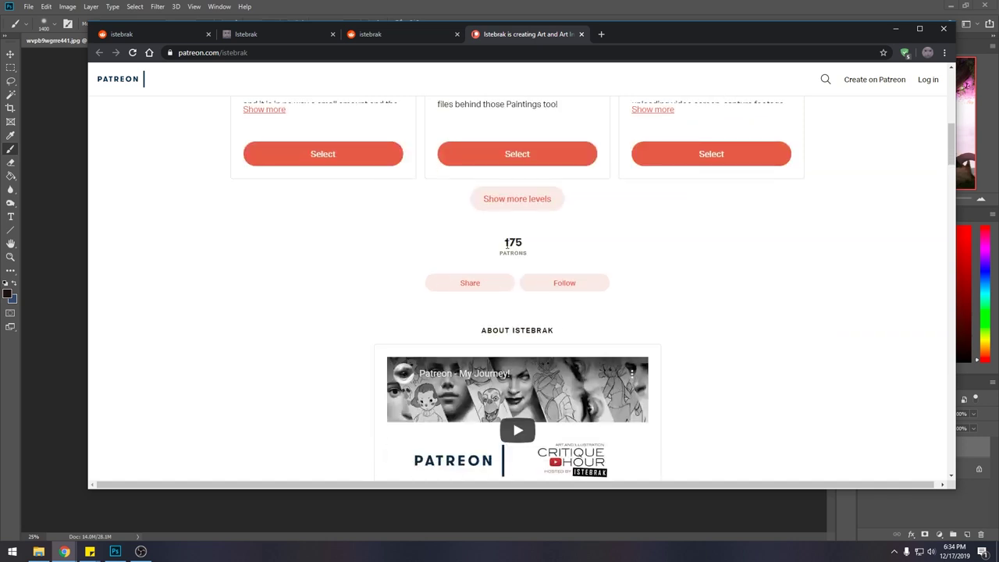
left_click(505, 201)
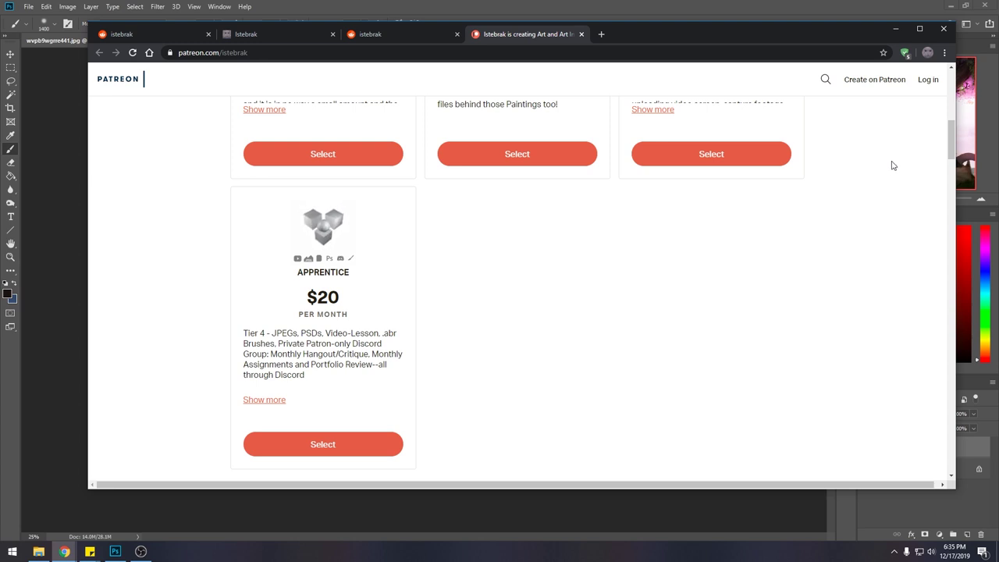
- Return to the top of the Patreon page, then go back to Reddit's Critique-Hour page
scroll(747, 442, "up", 2)
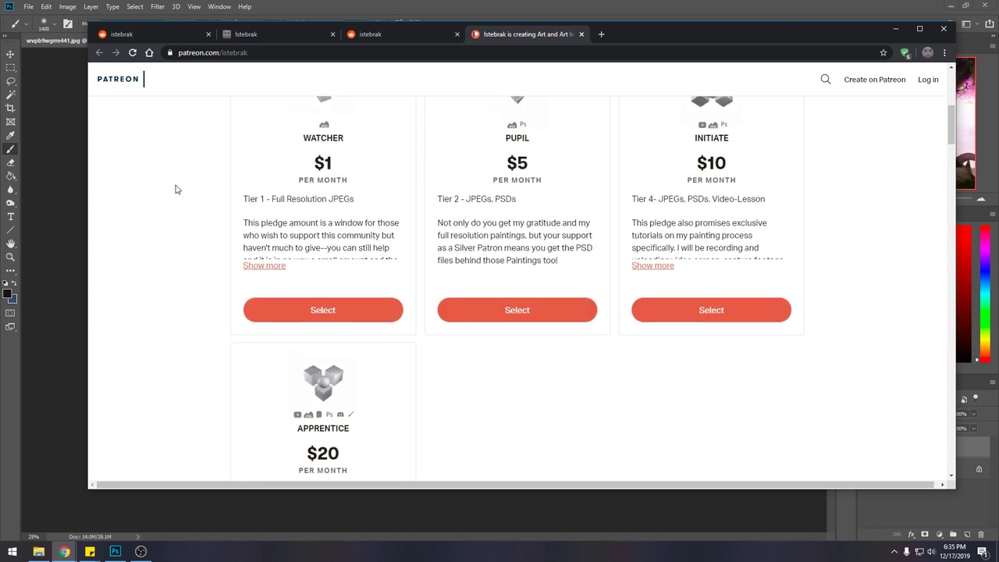
scroll(171, 192, "up", 3)
scroll(170, 192, "up", 1)
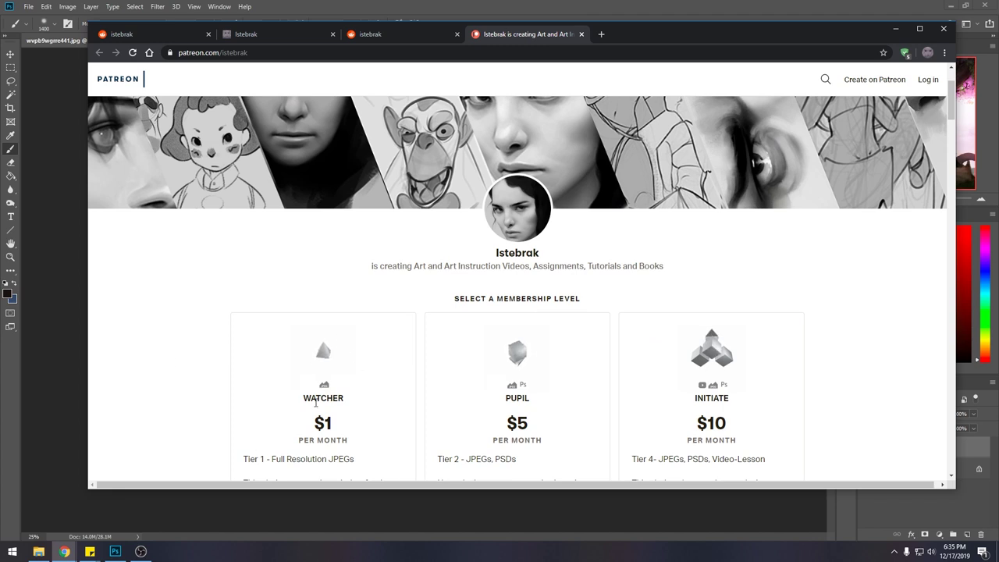
left_click(148, 35)
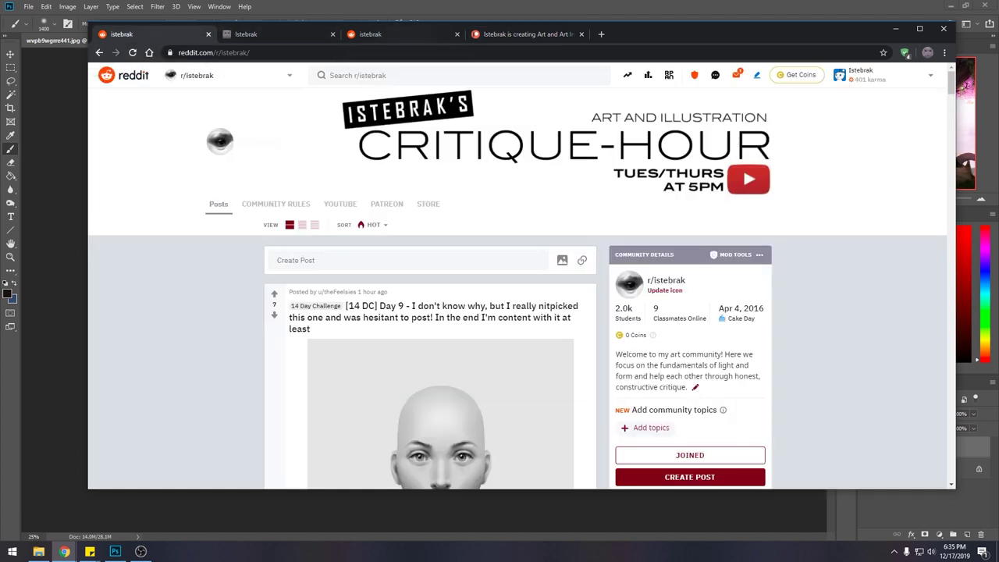
left_click(950, 549)
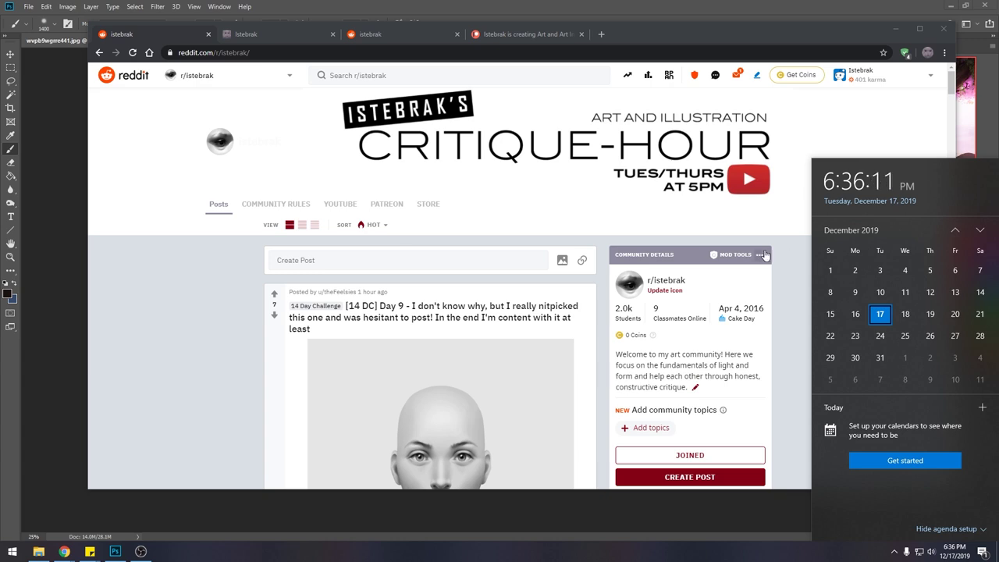
left_click(142, 552)
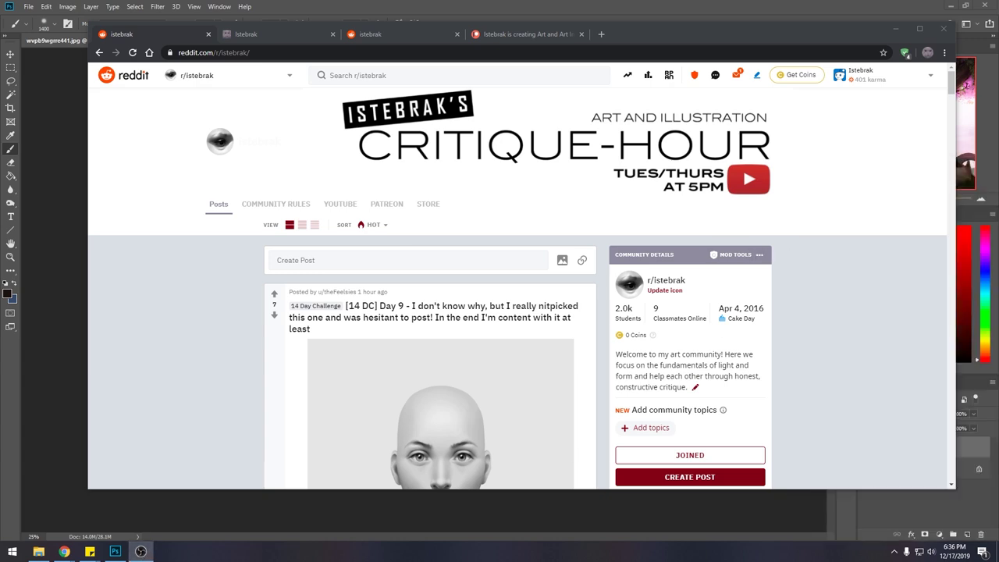